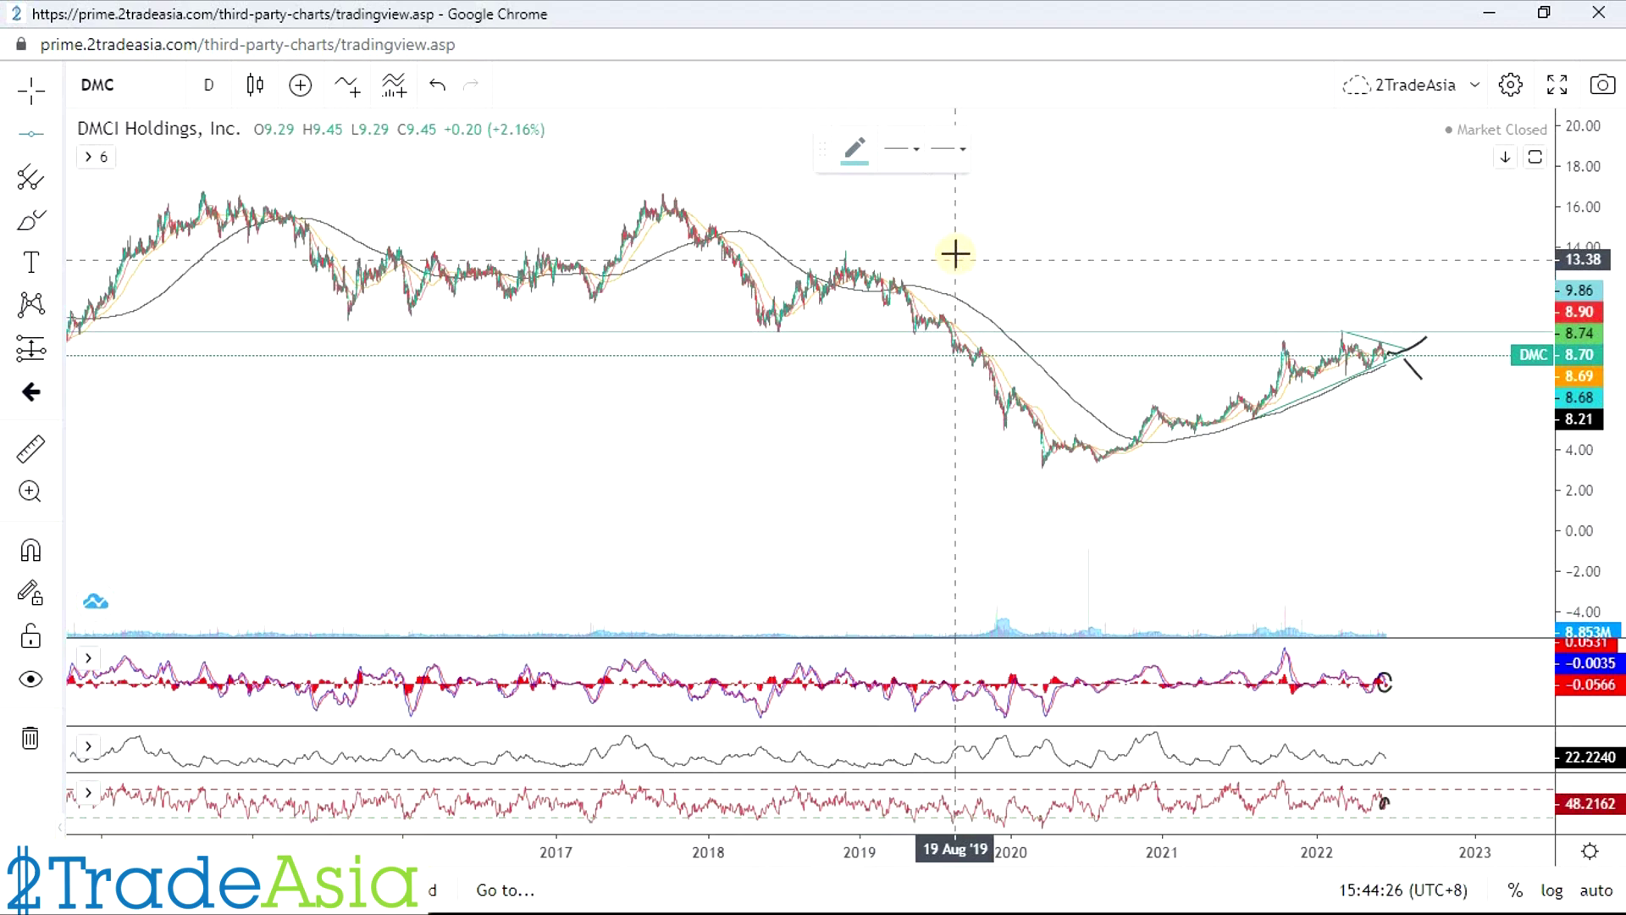
Step: Place a horizontal line at about 13.79 on the DMC chart, level with the late-2018 peak
left_click(957, 252)
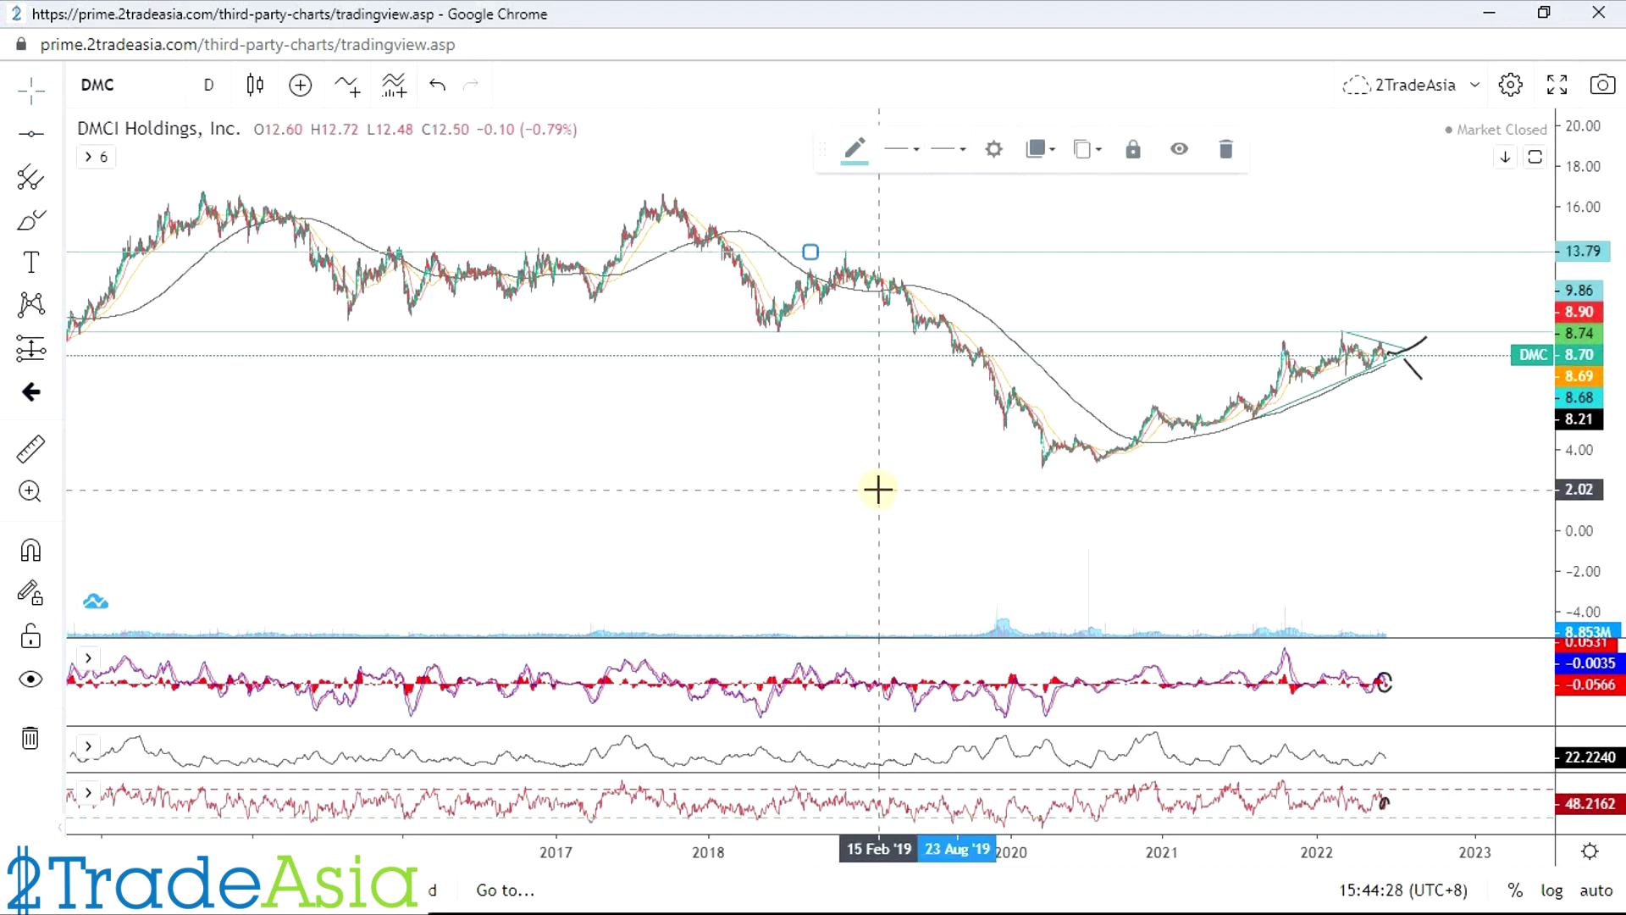
scroll(1413, 406, "up", 2)
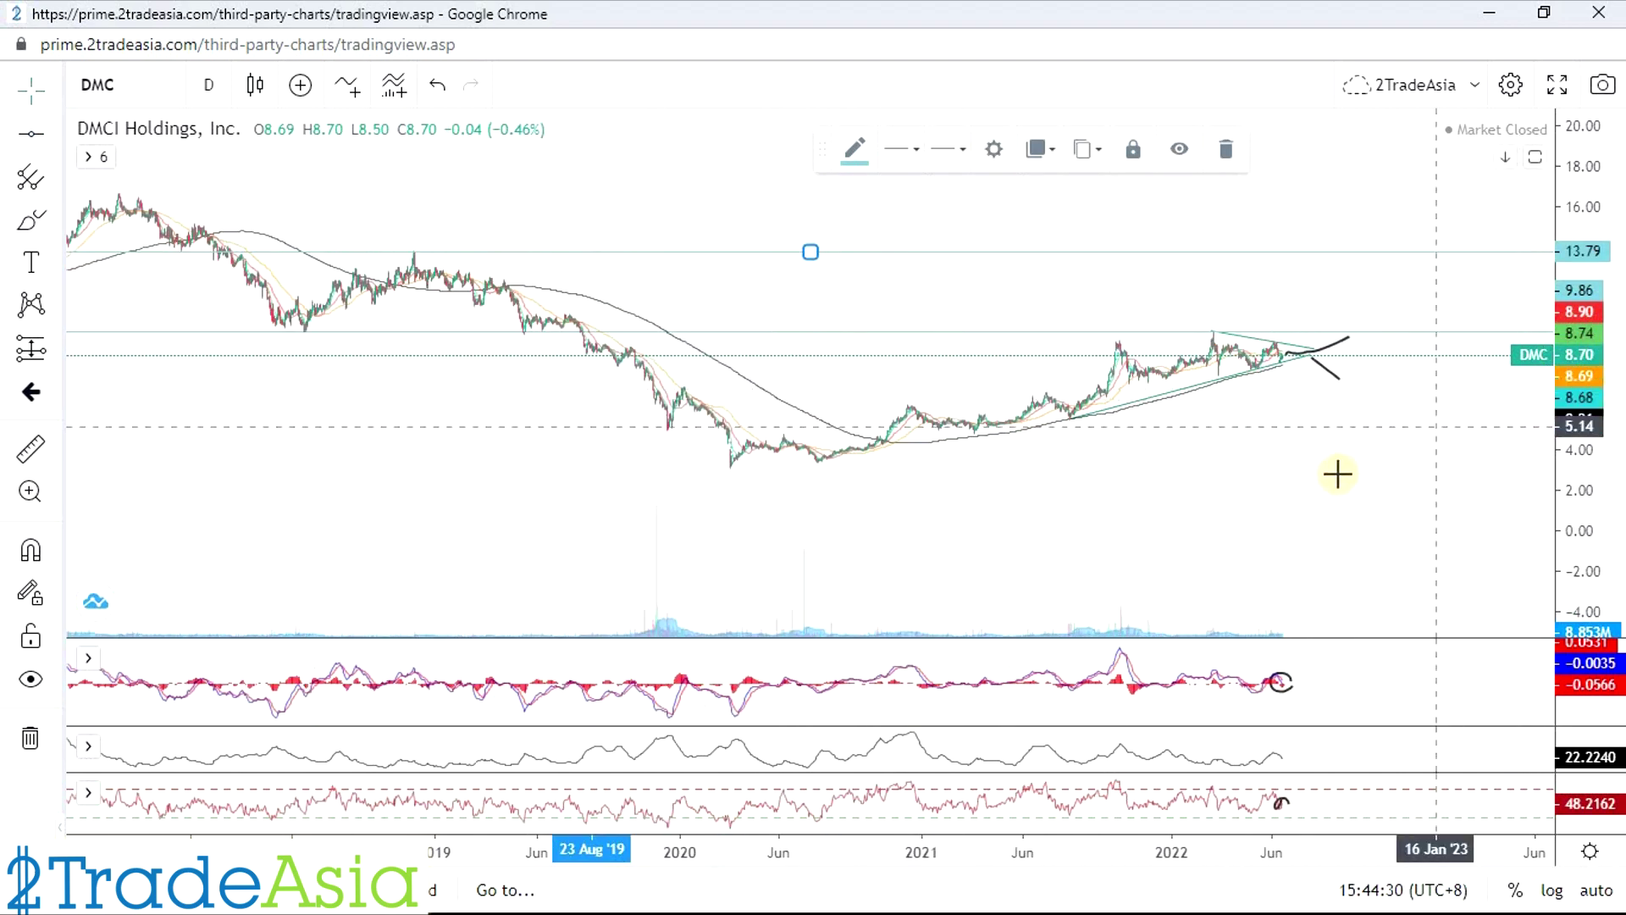
Step: Switch between the Google Sheets stock table and the DMC chart to compare DMC's consensus target prices with the horizontal lines
key("alt+Tab")
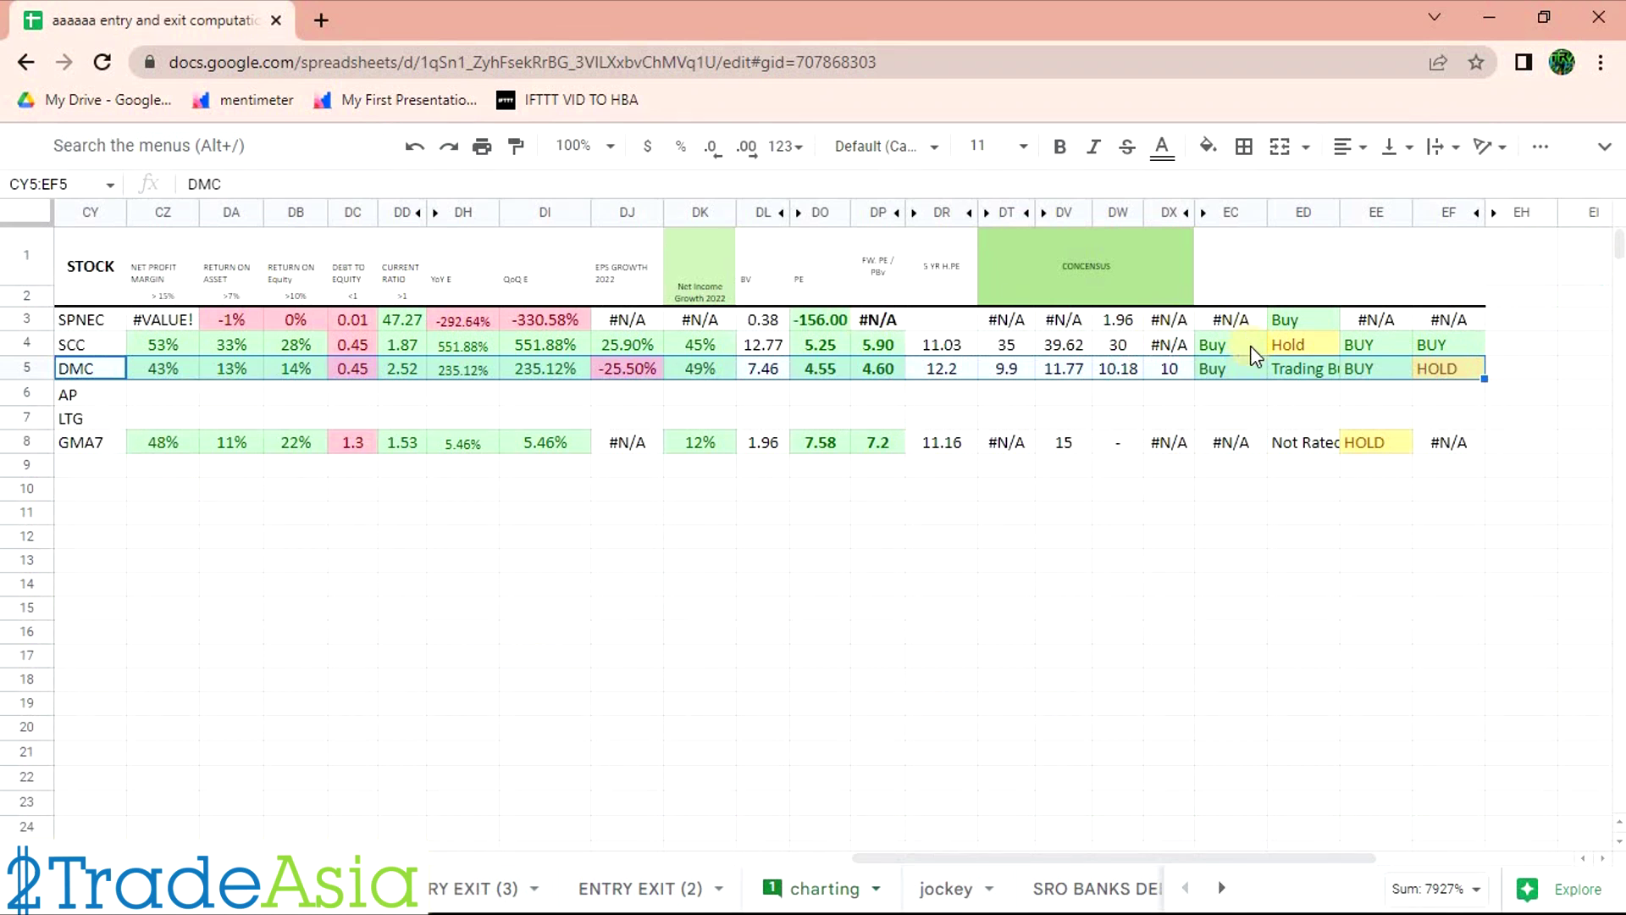
left_click(1014, 380)
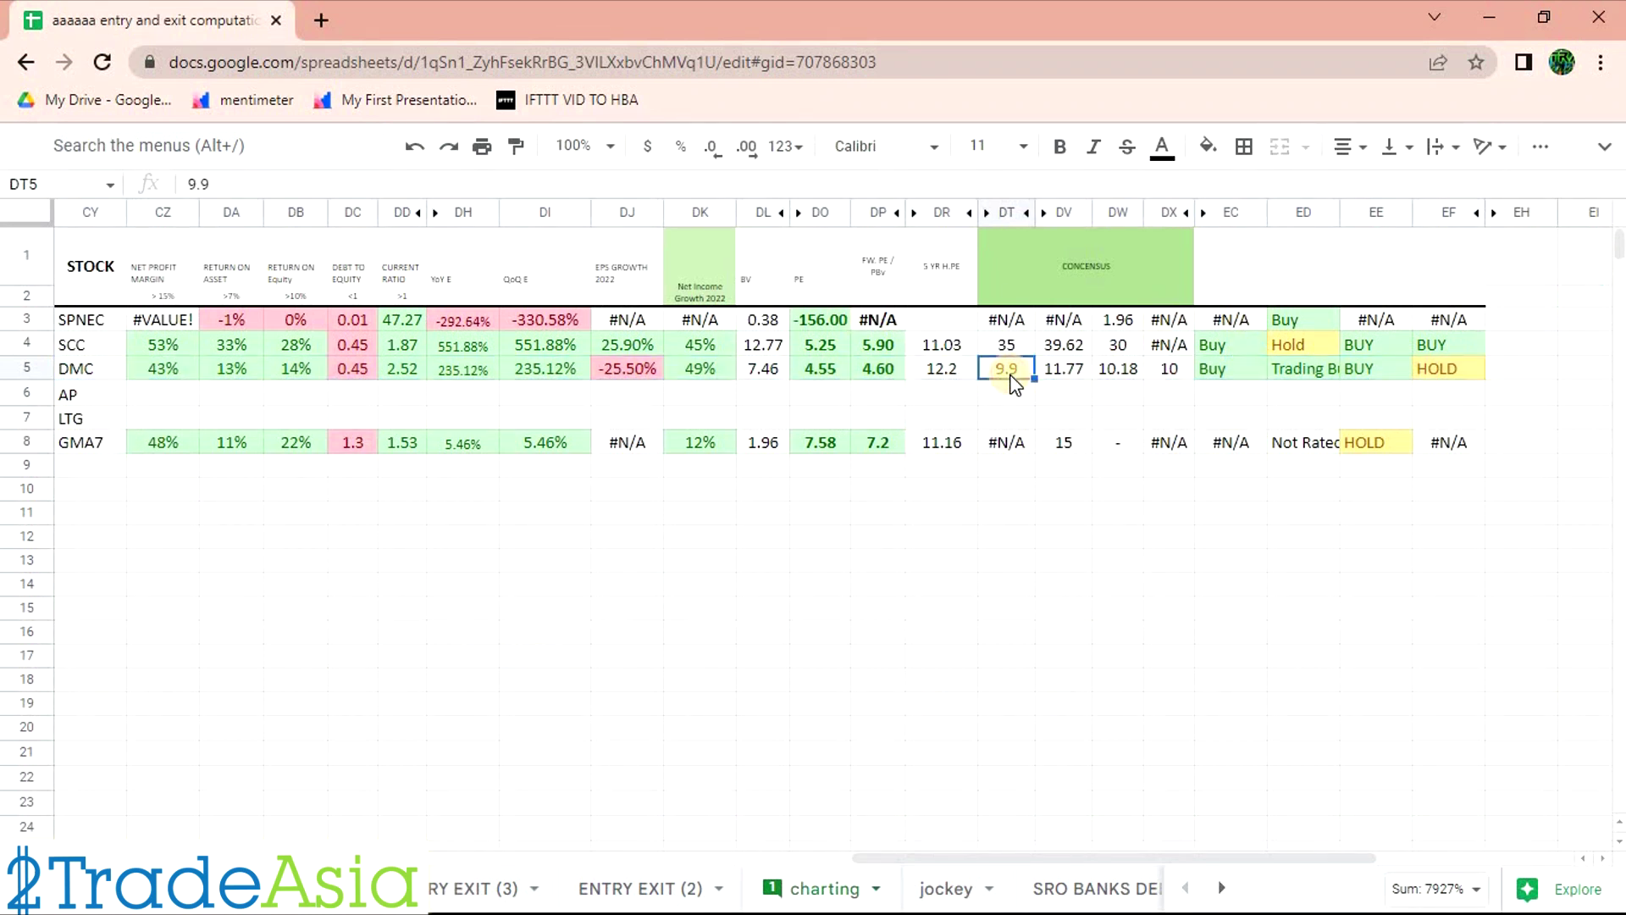
left_click(1073, 377)
key("alt+Tab")
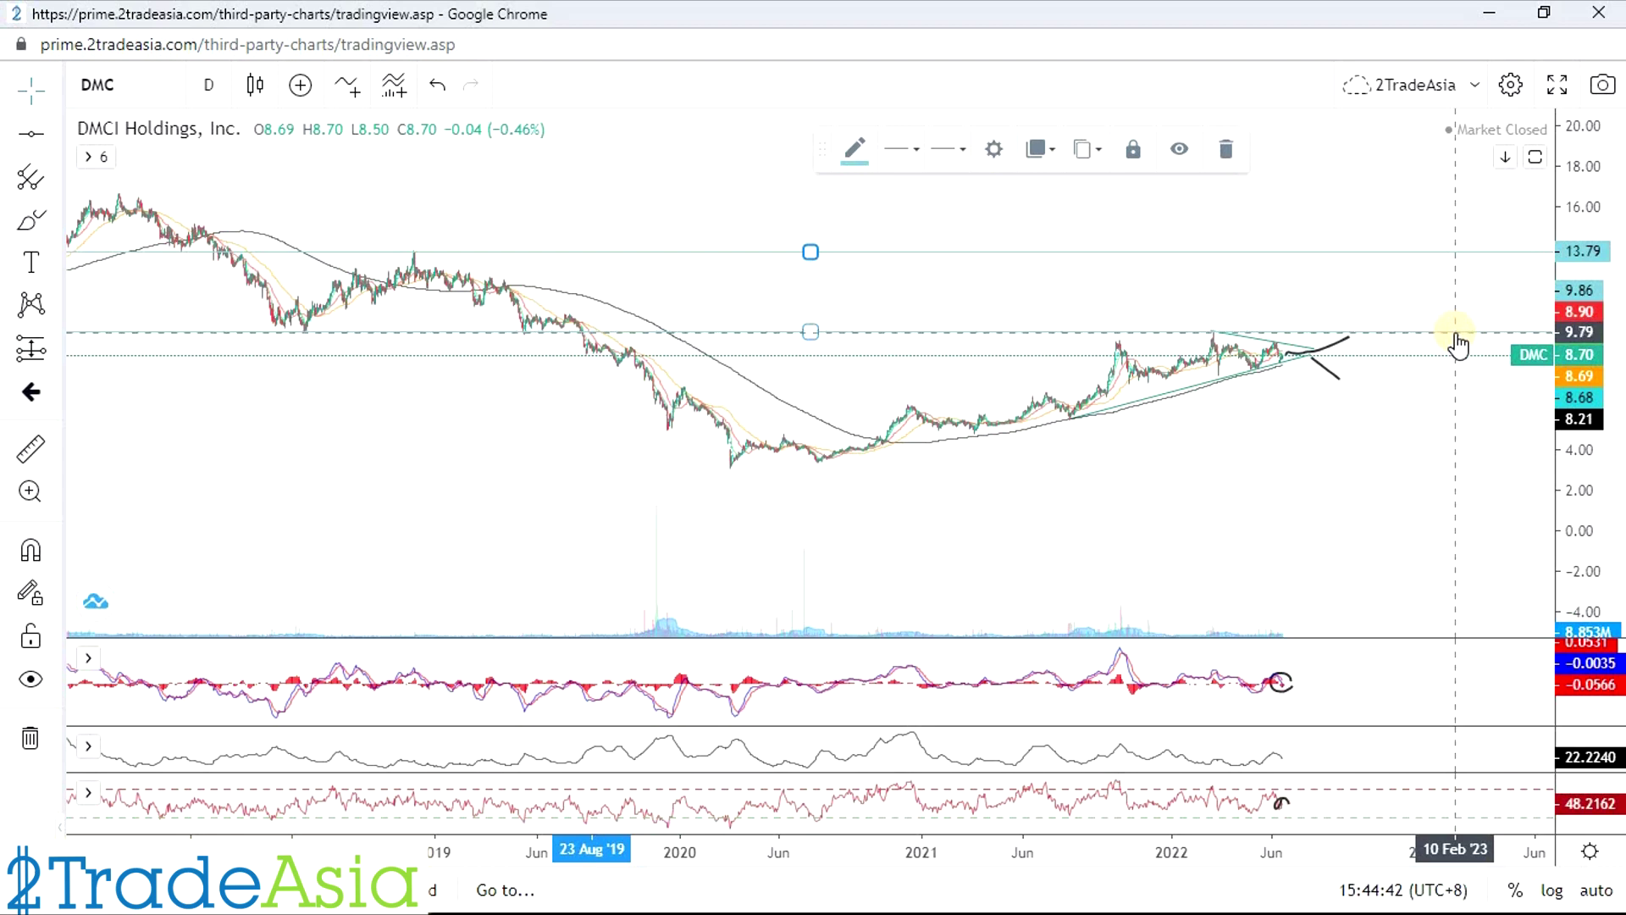
key("alt+Tab")
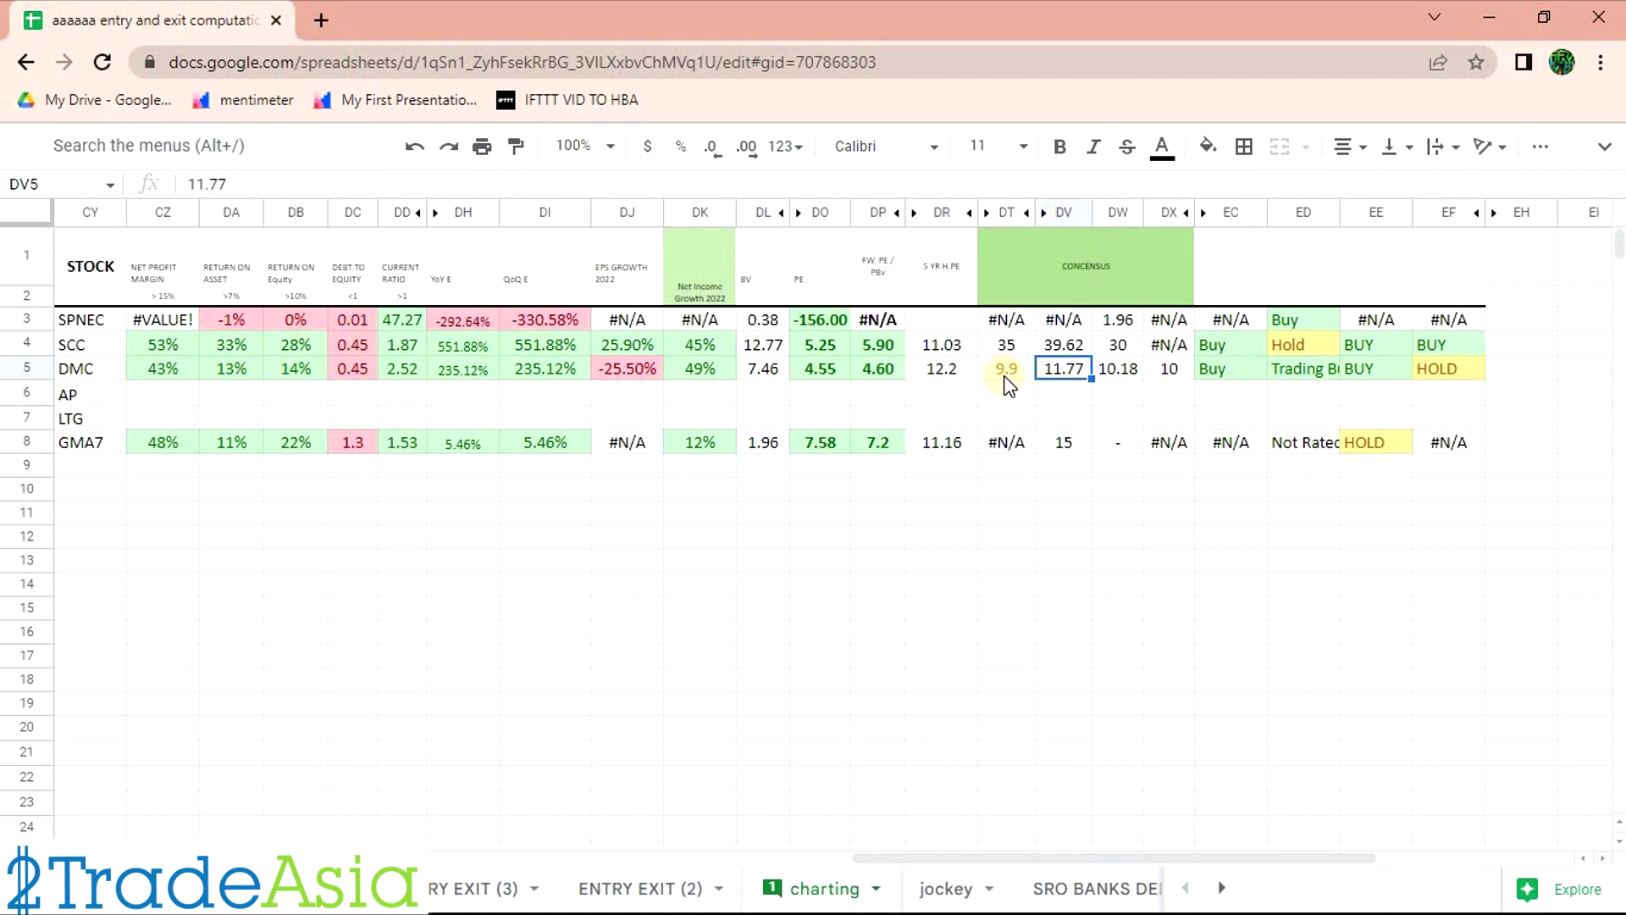
key("alt+Tab")
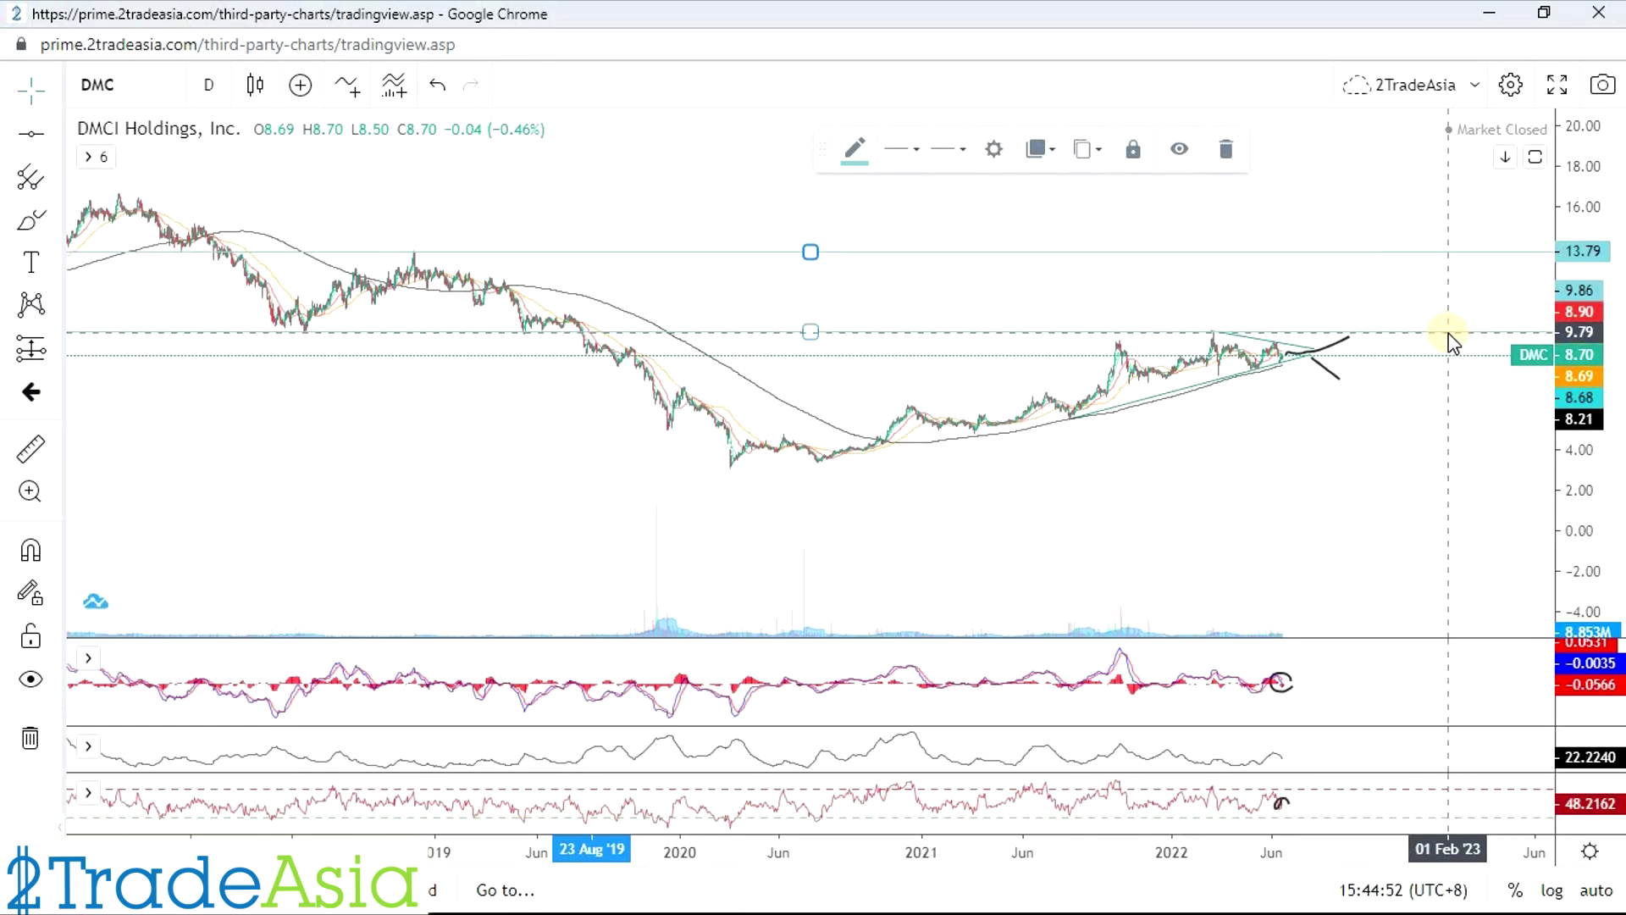
key("alt+Tab")
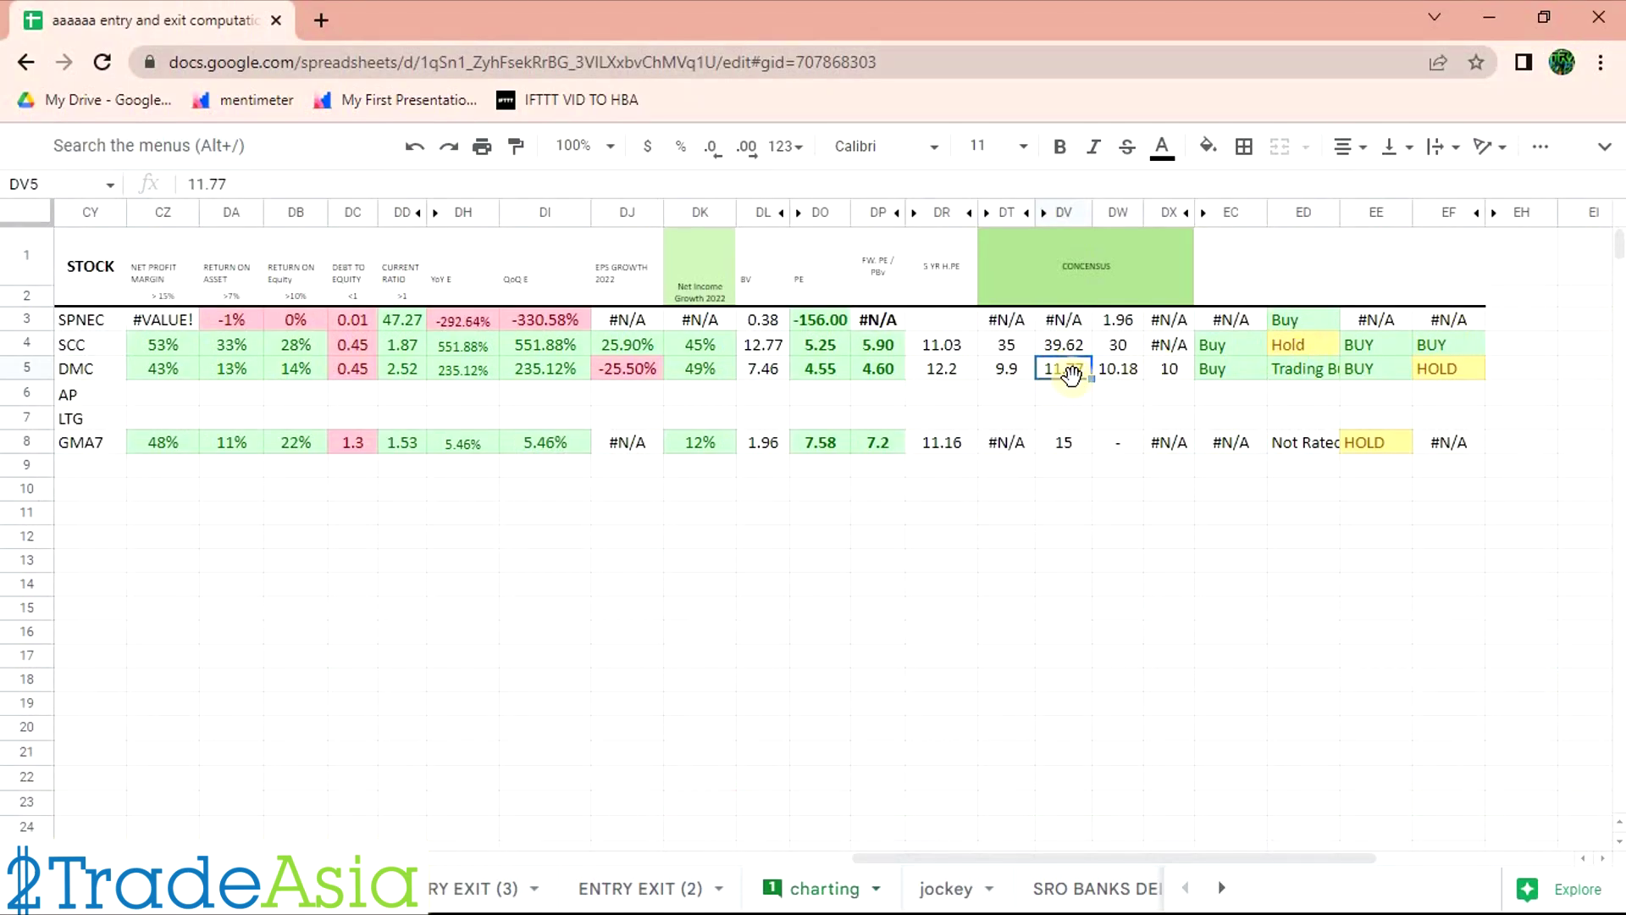
key("alt+Tab")
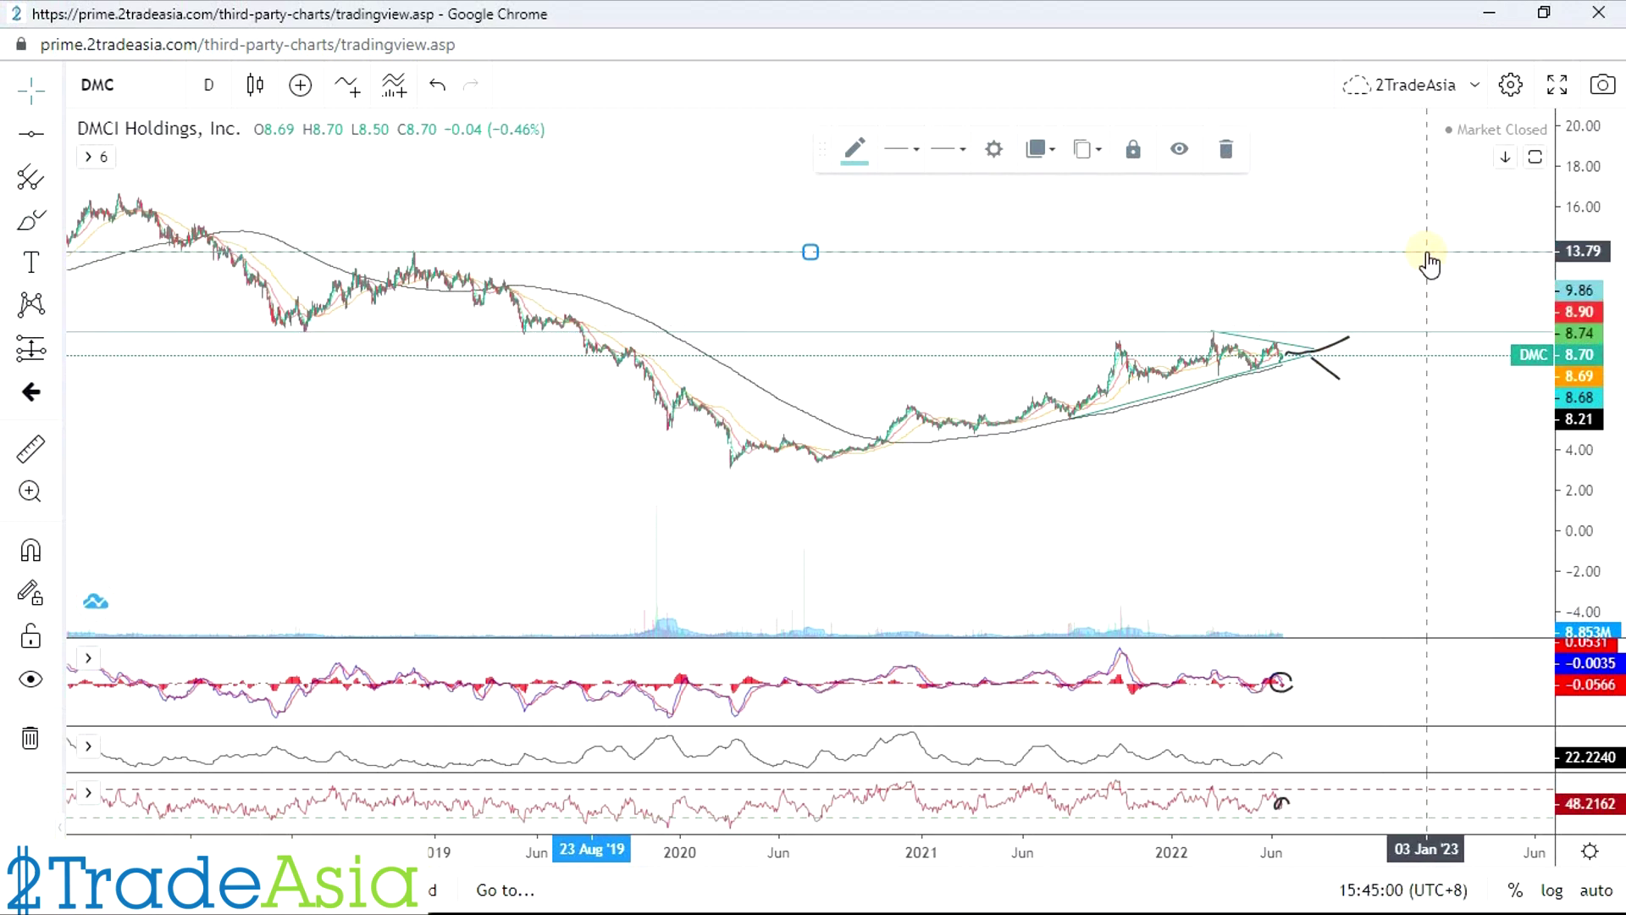
left_click_drag(1429, 262, 1330, 360)
key("alt+Tab")
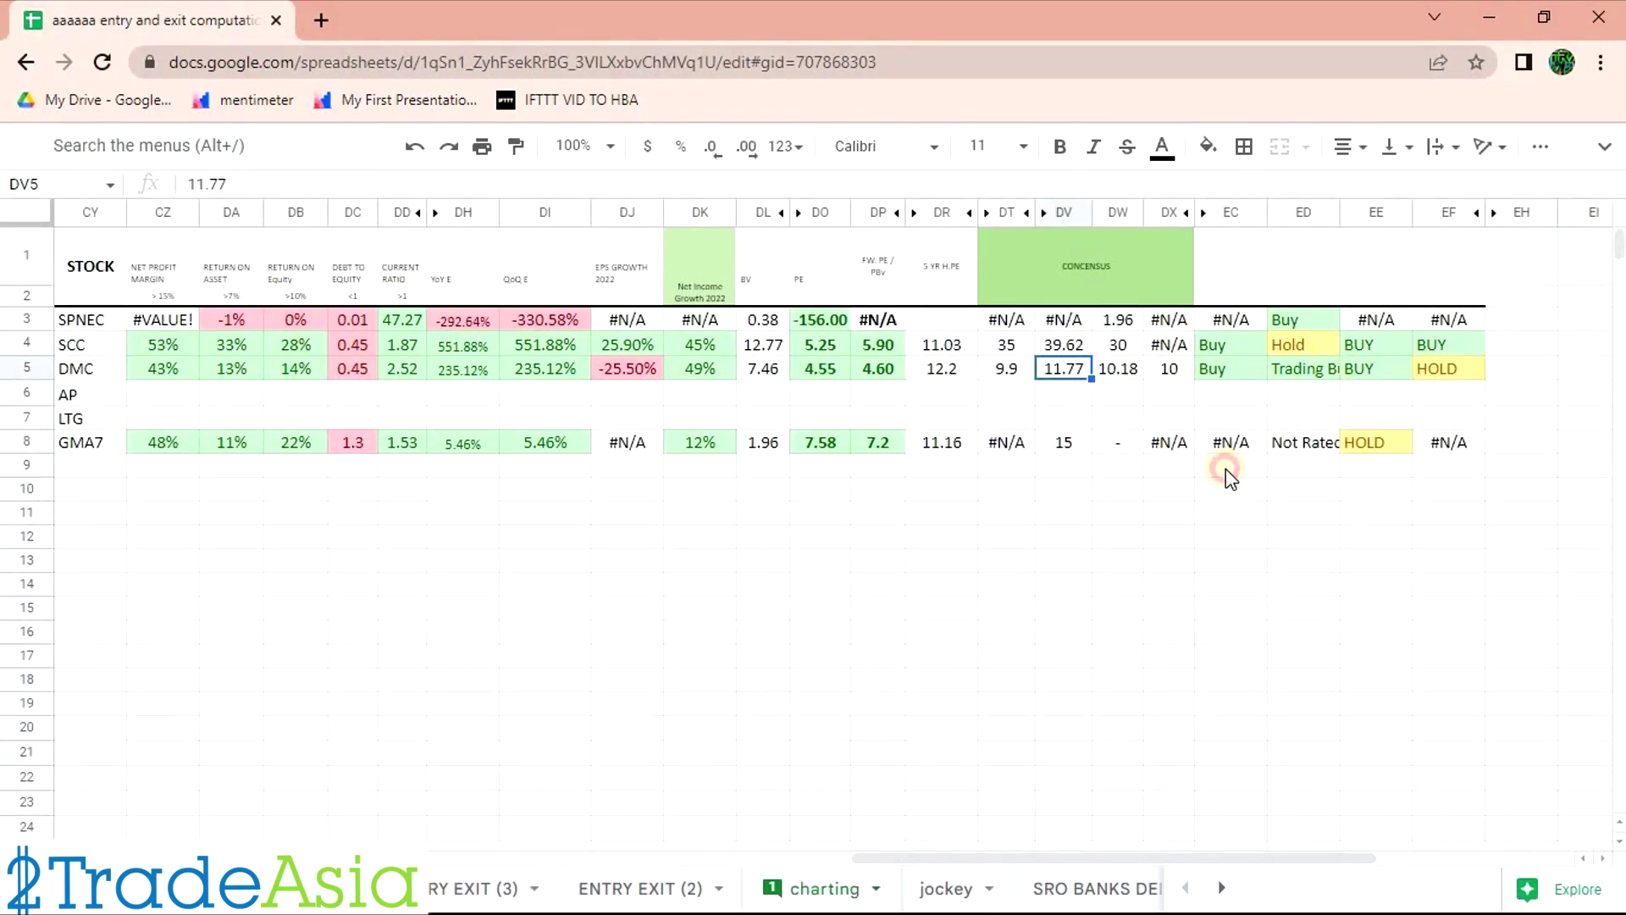
Step: Examine DMC's broker ratings and its YoY and QoQ earnings growth, comparing the growth figures with SCC's
left_click_drag(1228, 367, 1349, 366)
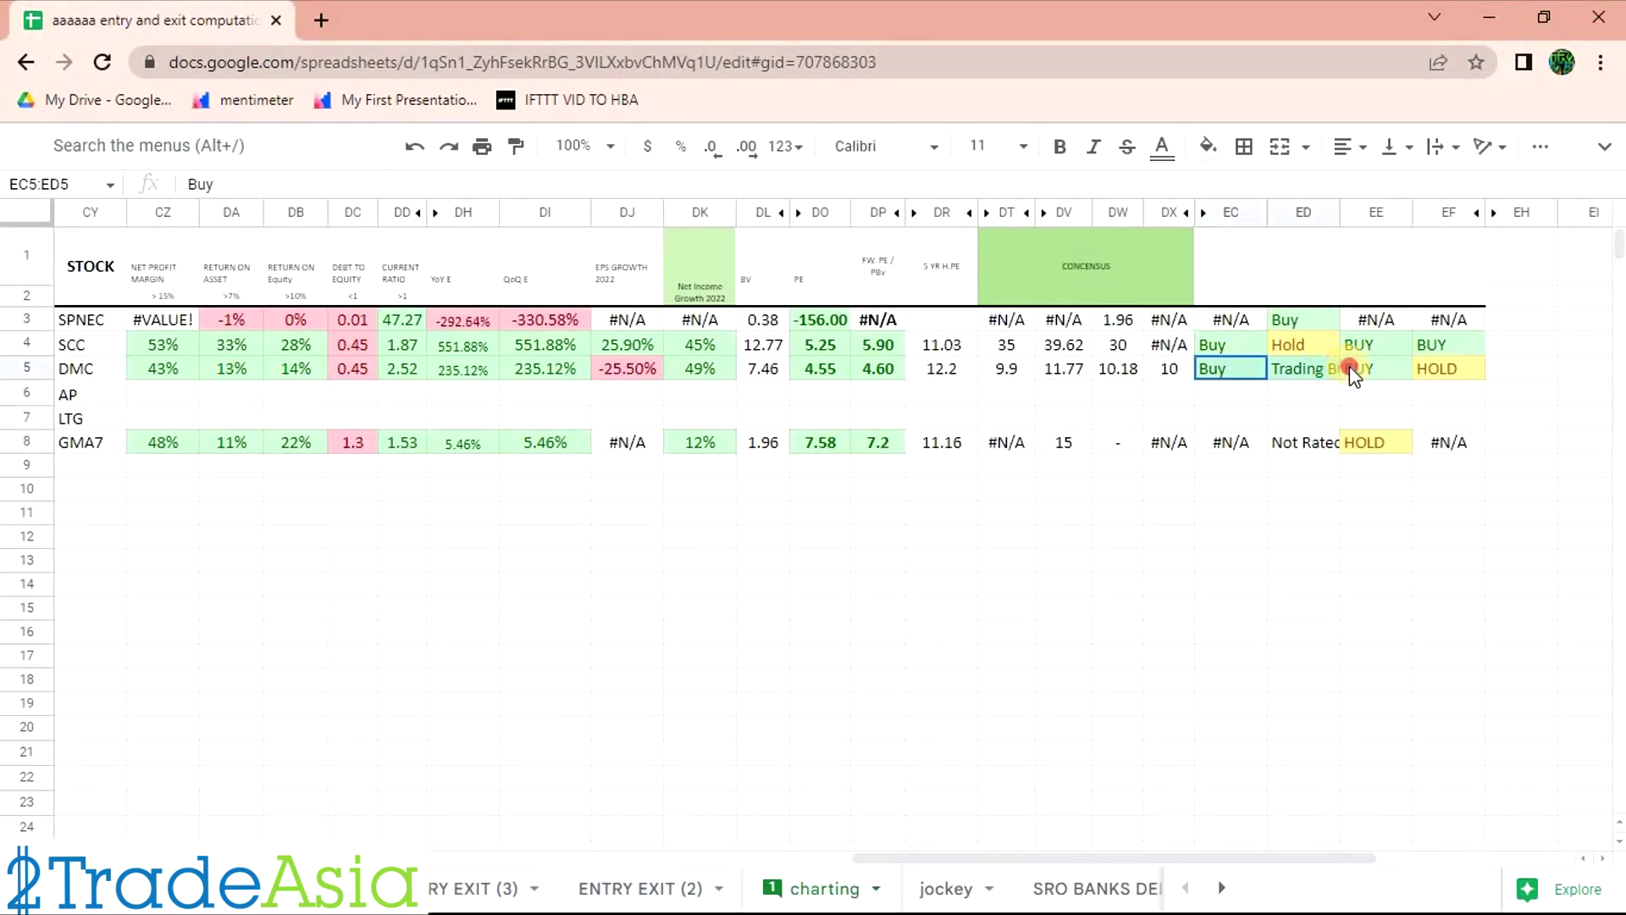
left_click(1453, 372)
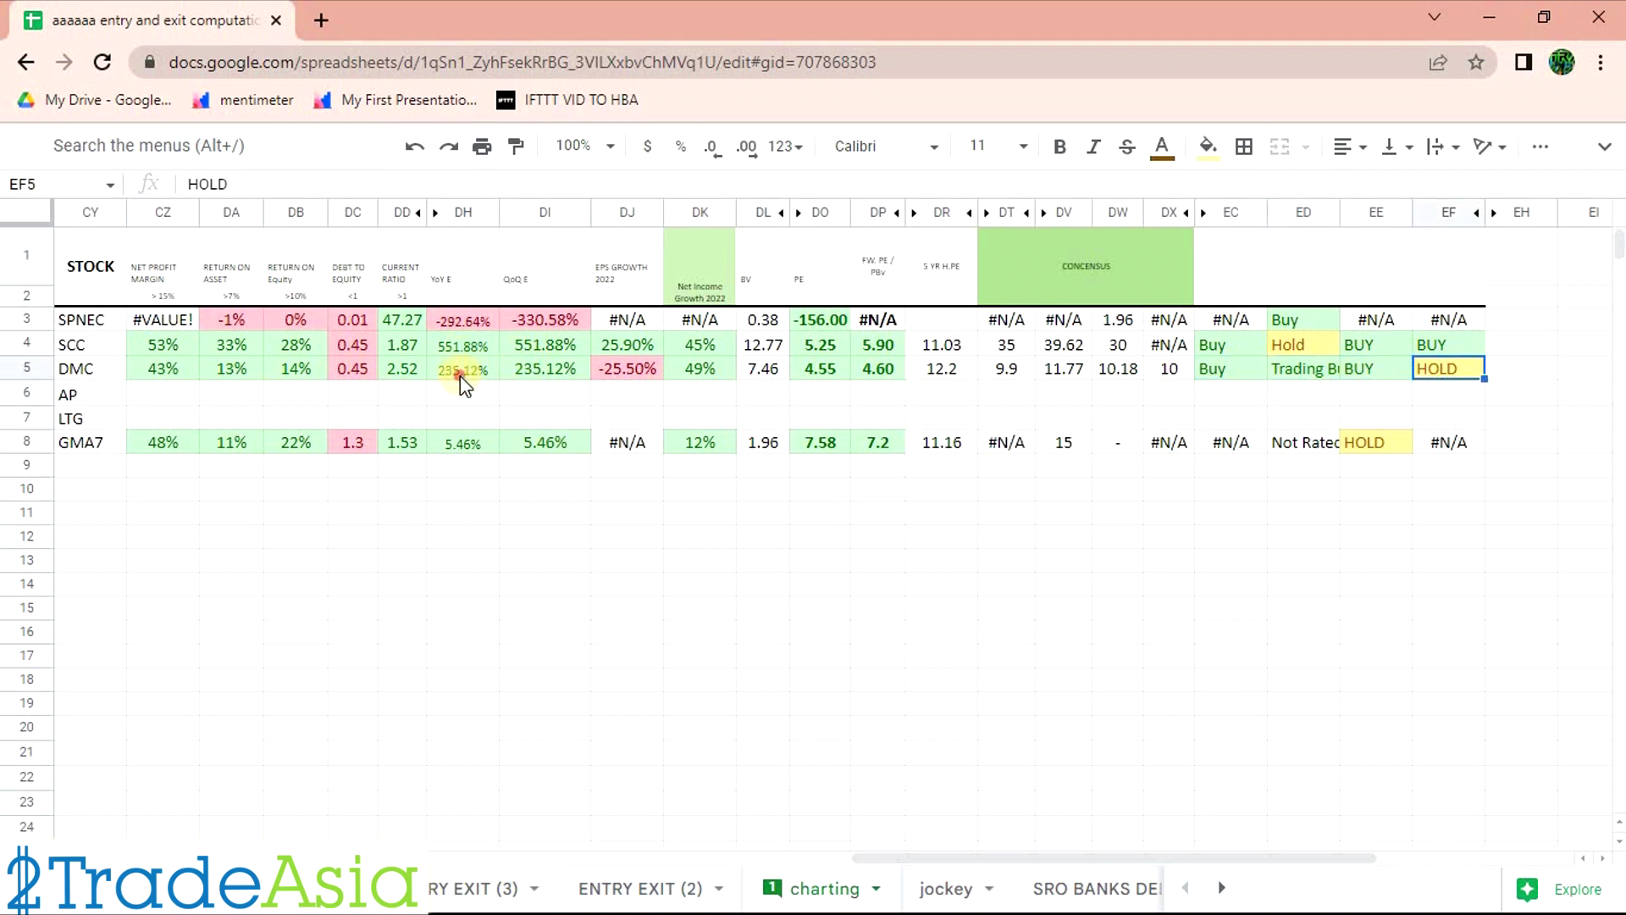
left_click_drag(460, 377, 543, 379)
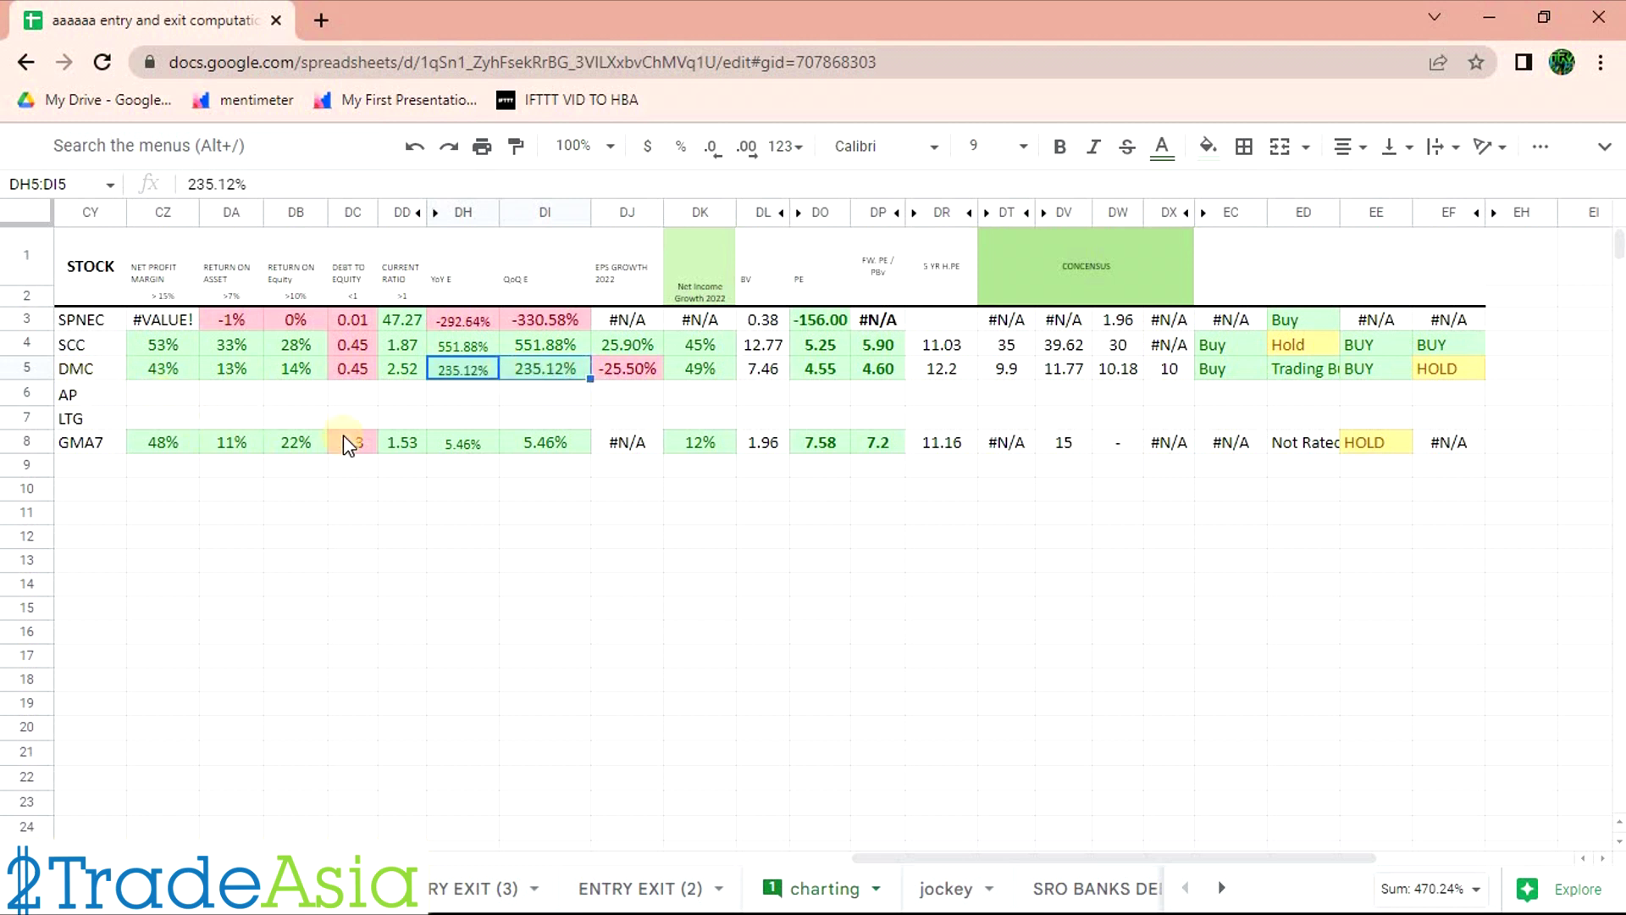
left_click(477, 368)
left_click_drag(465, 368, 538, 370)
left_click(472, 372)
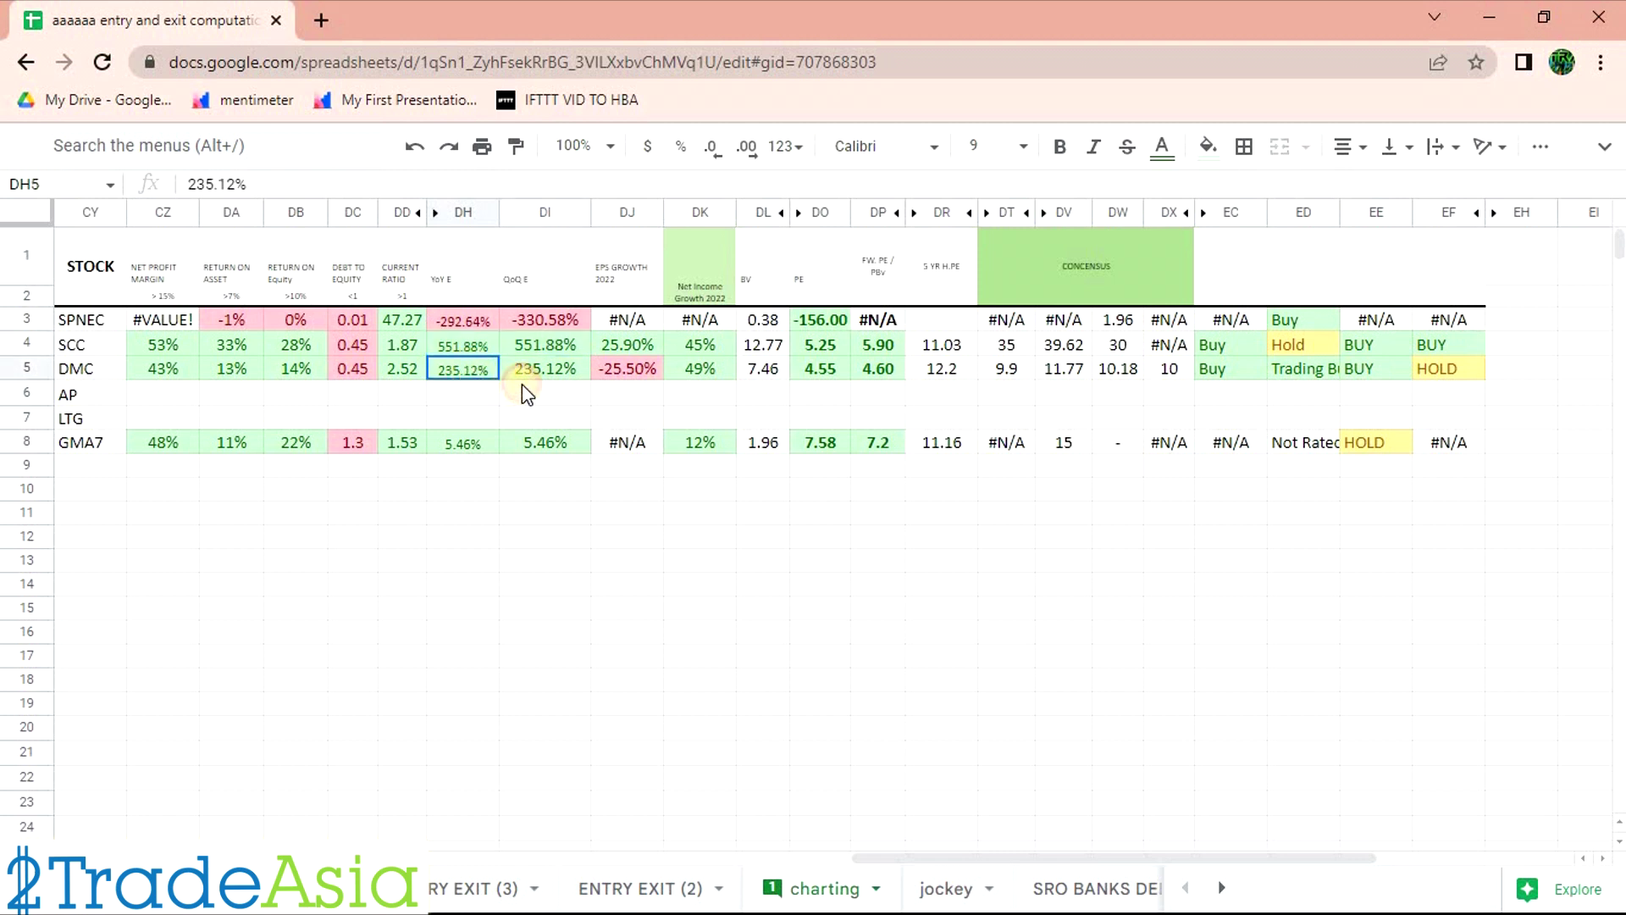
left_click_drag(527, 369, 622, 352)
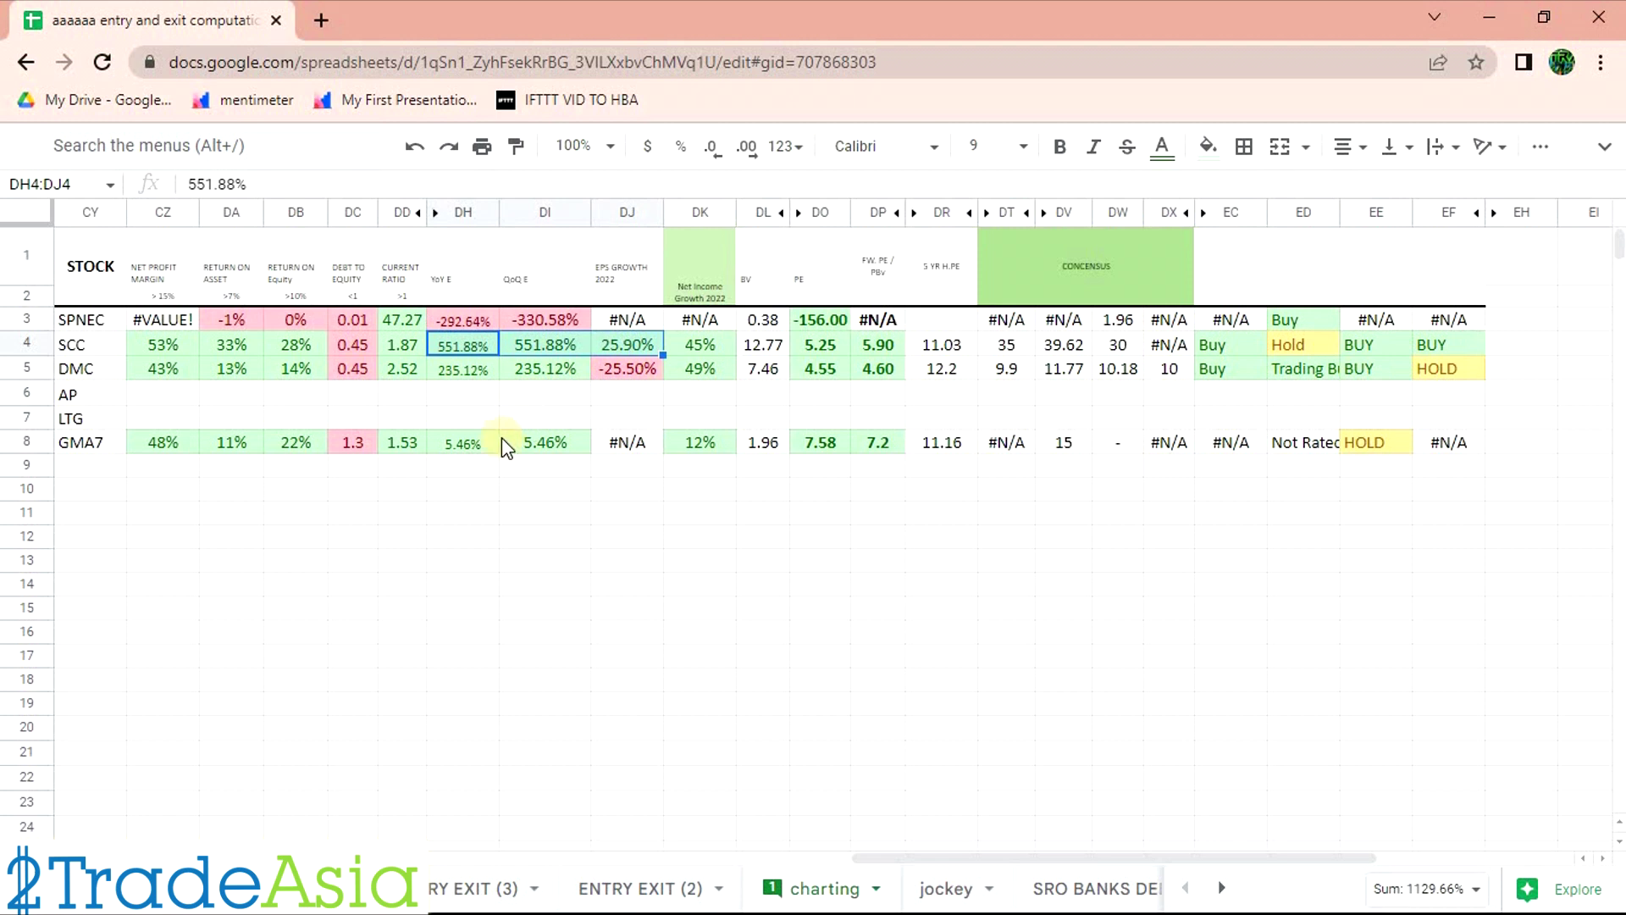
left_click(462, 536)
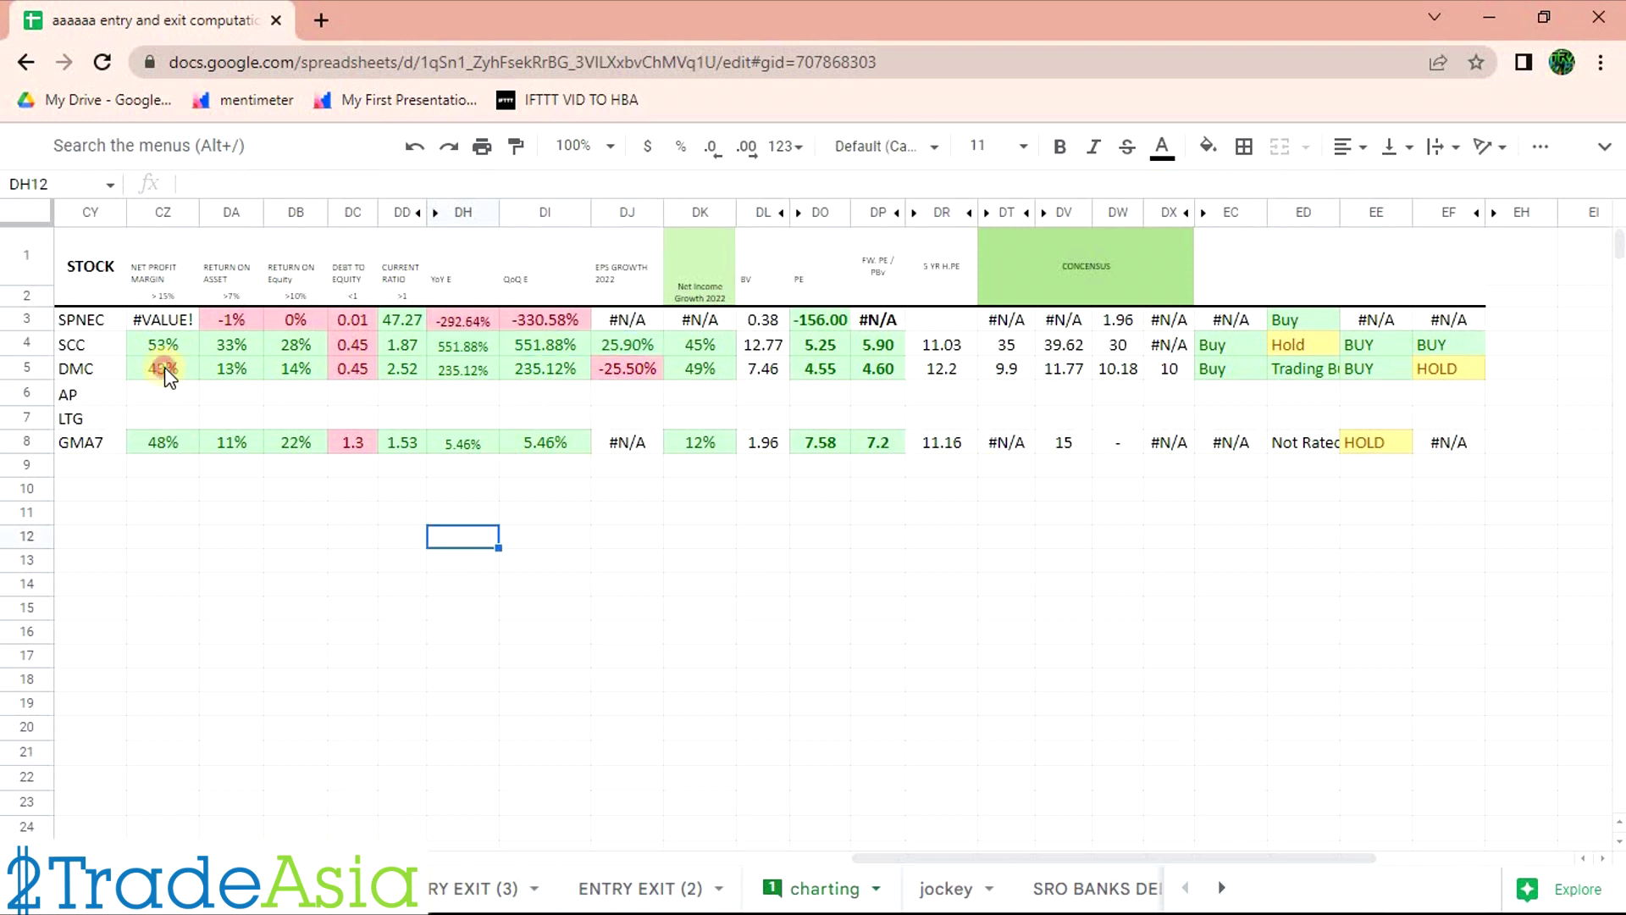
Step: Review DMC's net profit margin, EPS and net income growth, and PE ratios, together with the full SCC and DMC rows
left_click(165, 367)
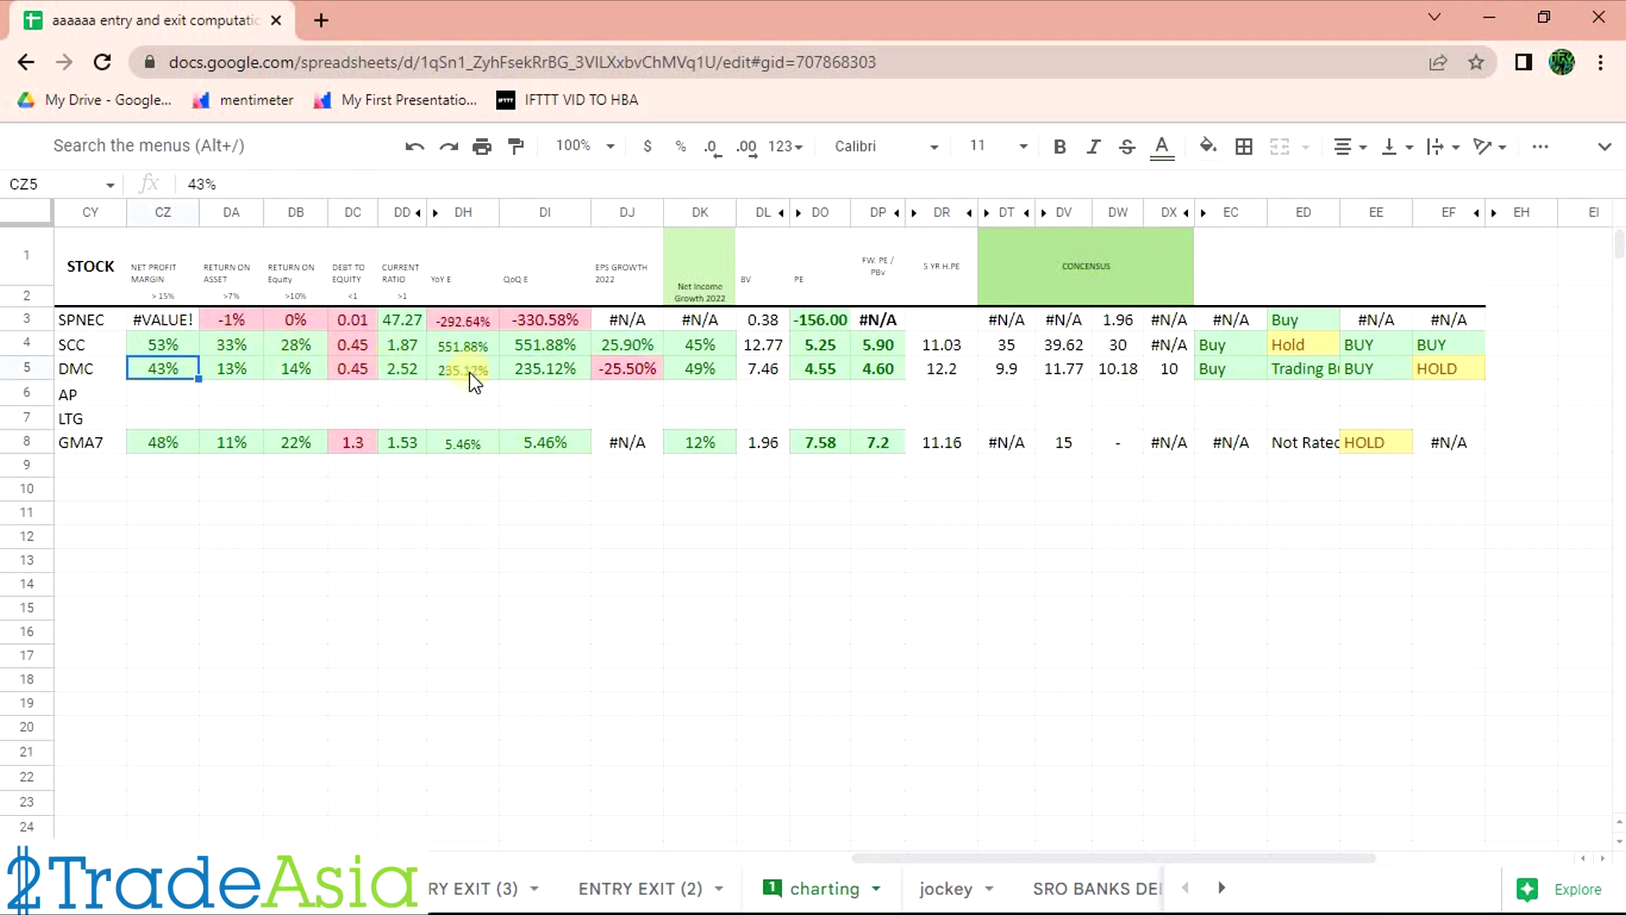
left_click_drag(631, 375, 703, 373)
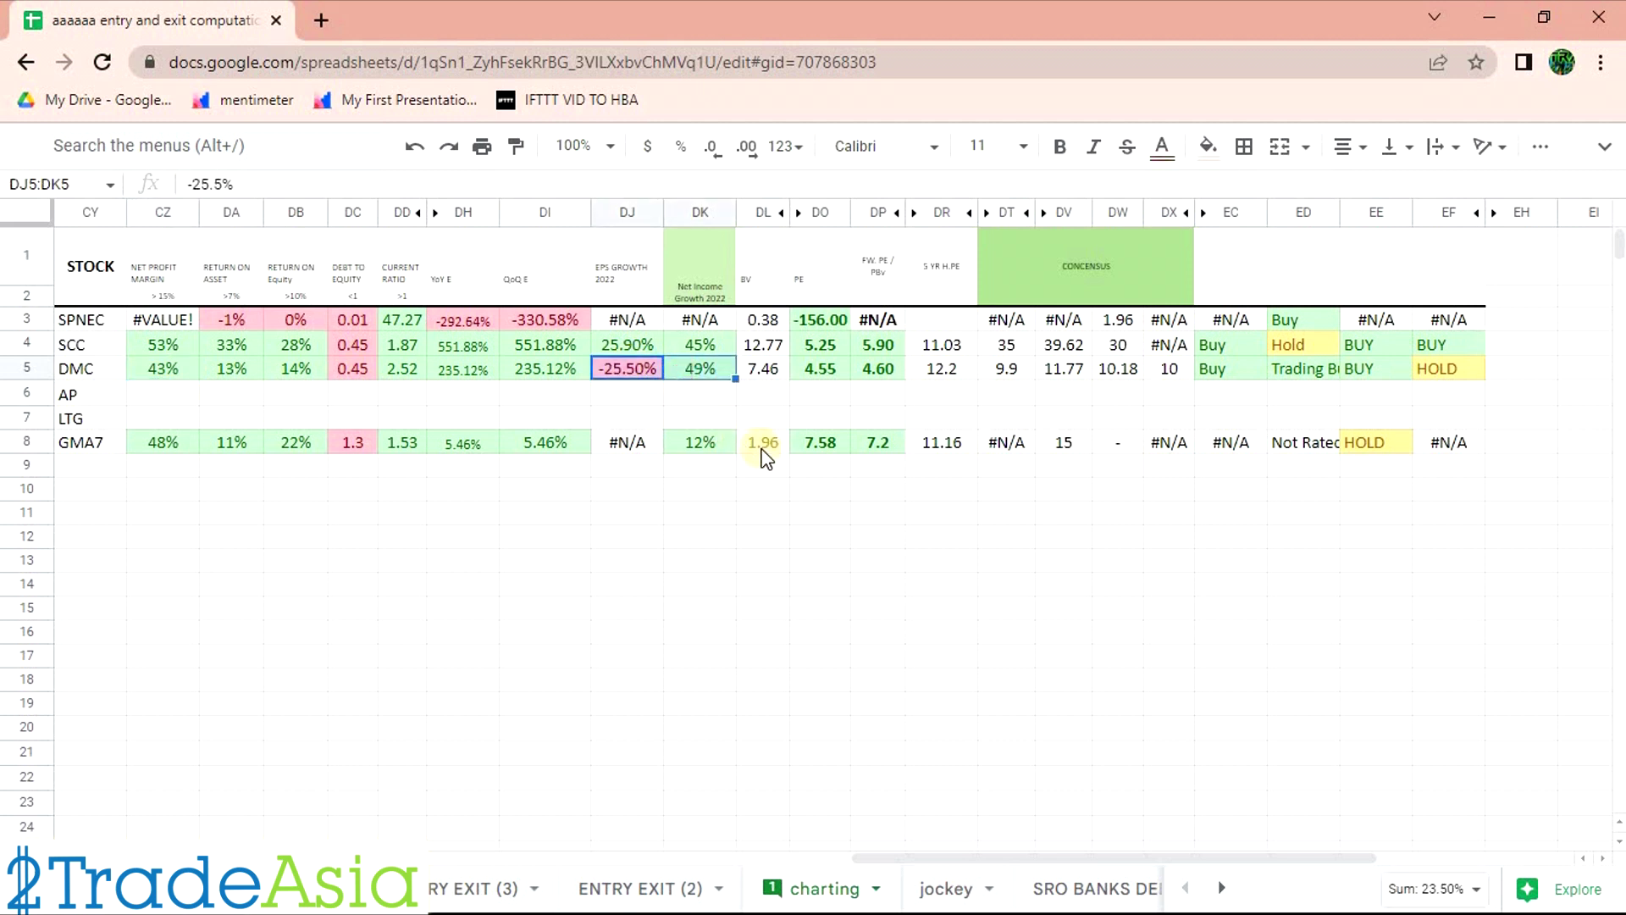
left_click_drag(809, 374, 871, 379)
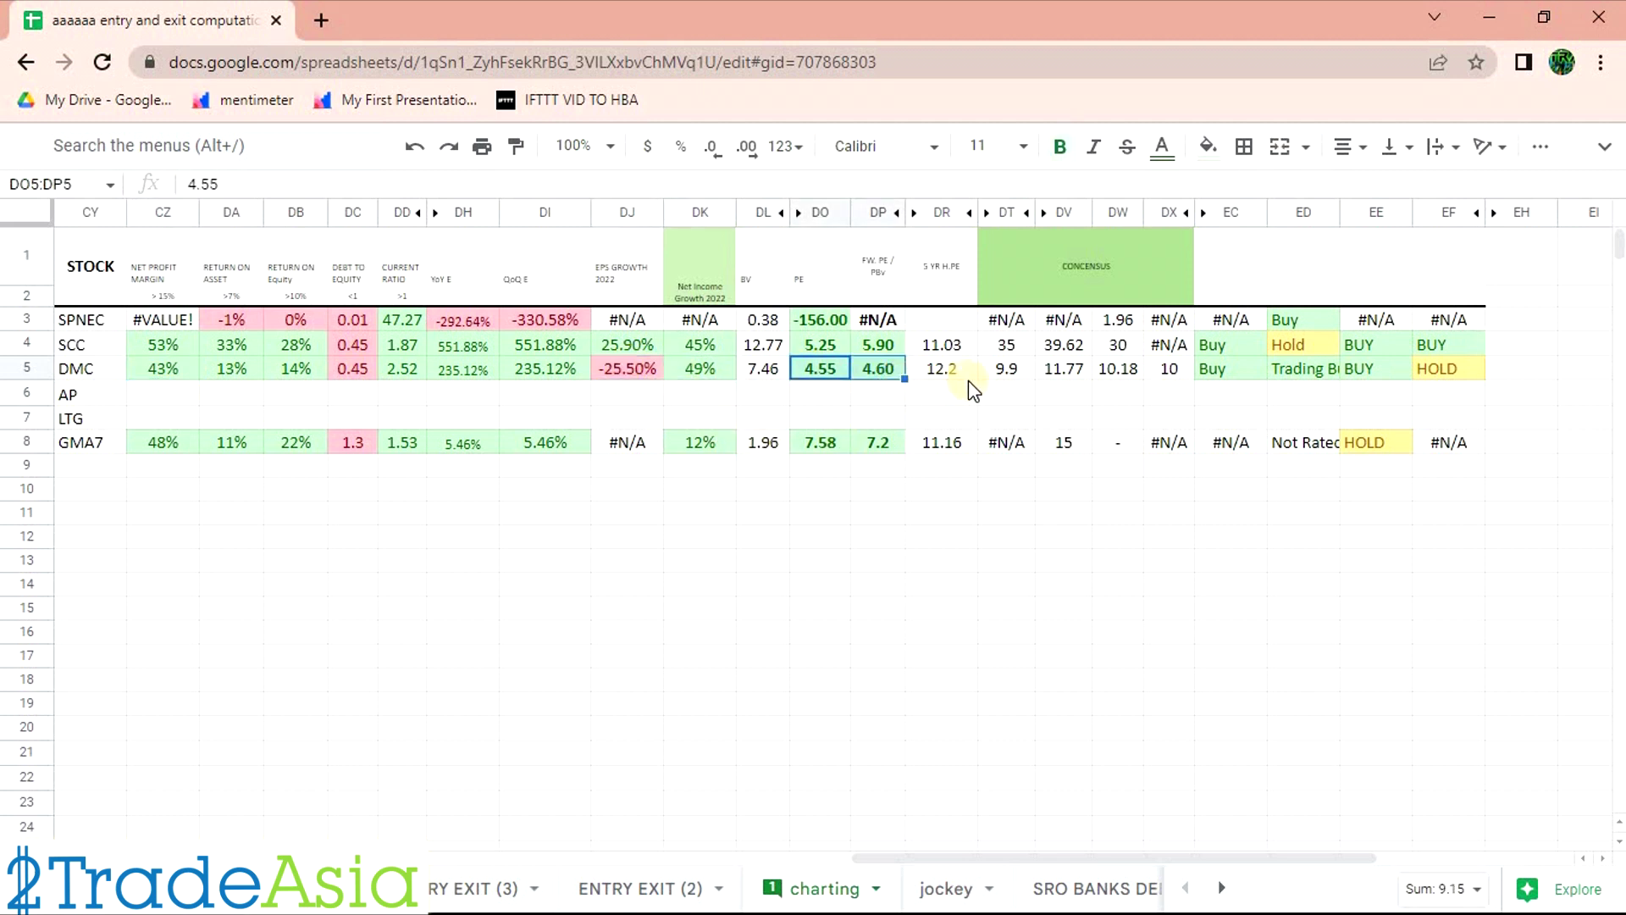
left_click(910, 371)
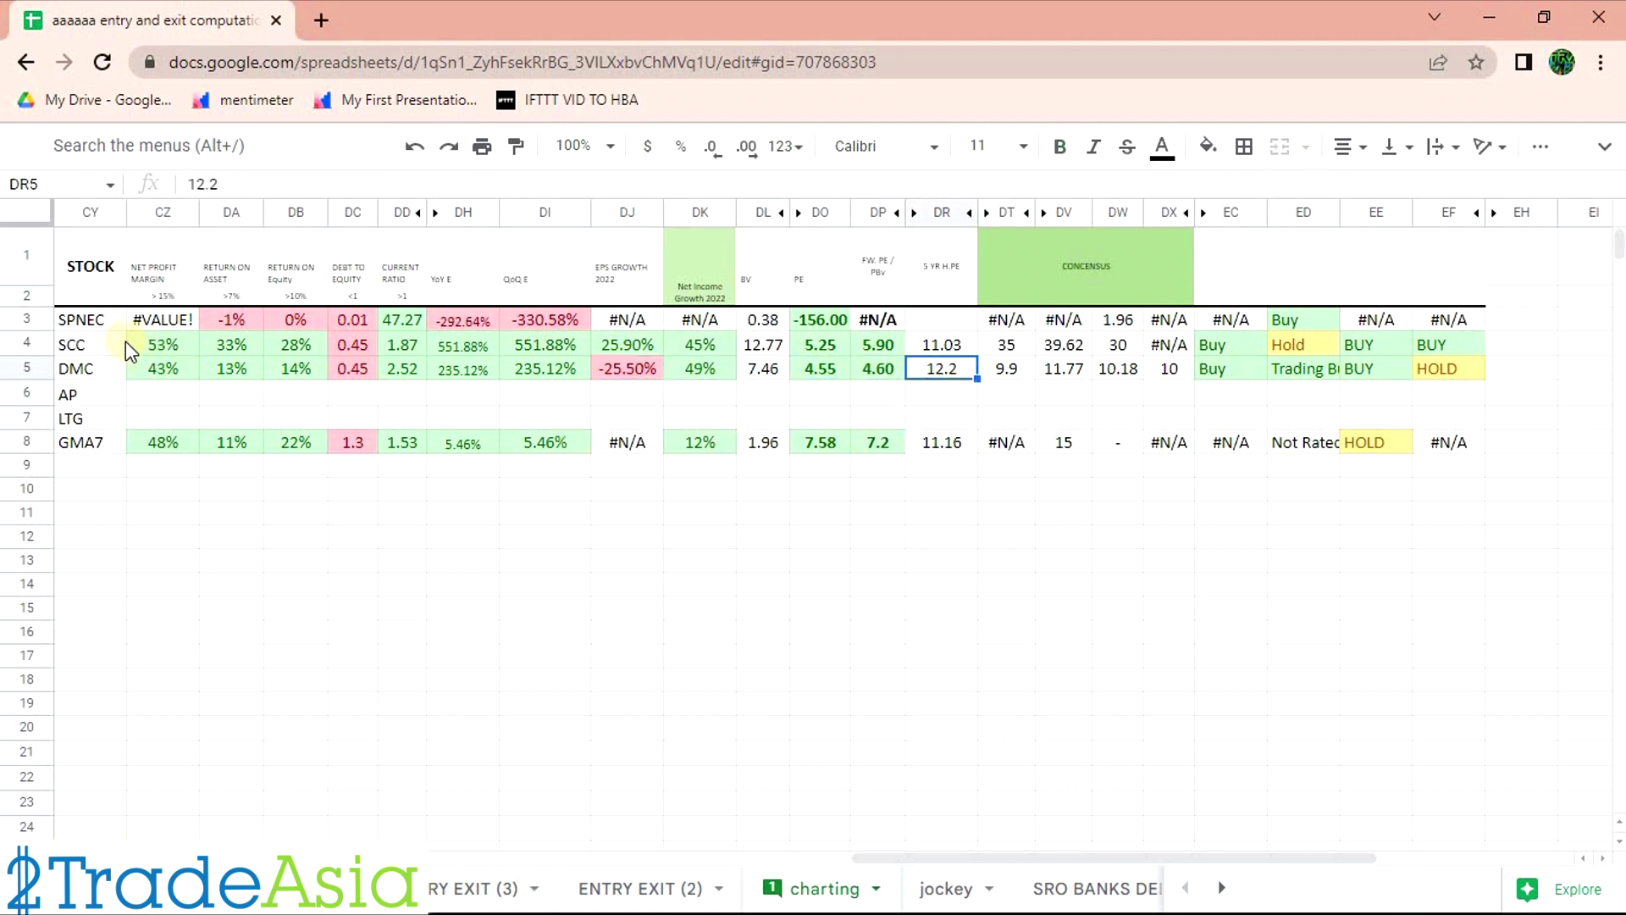
left_click_drag(90, 345, 1478, 378)
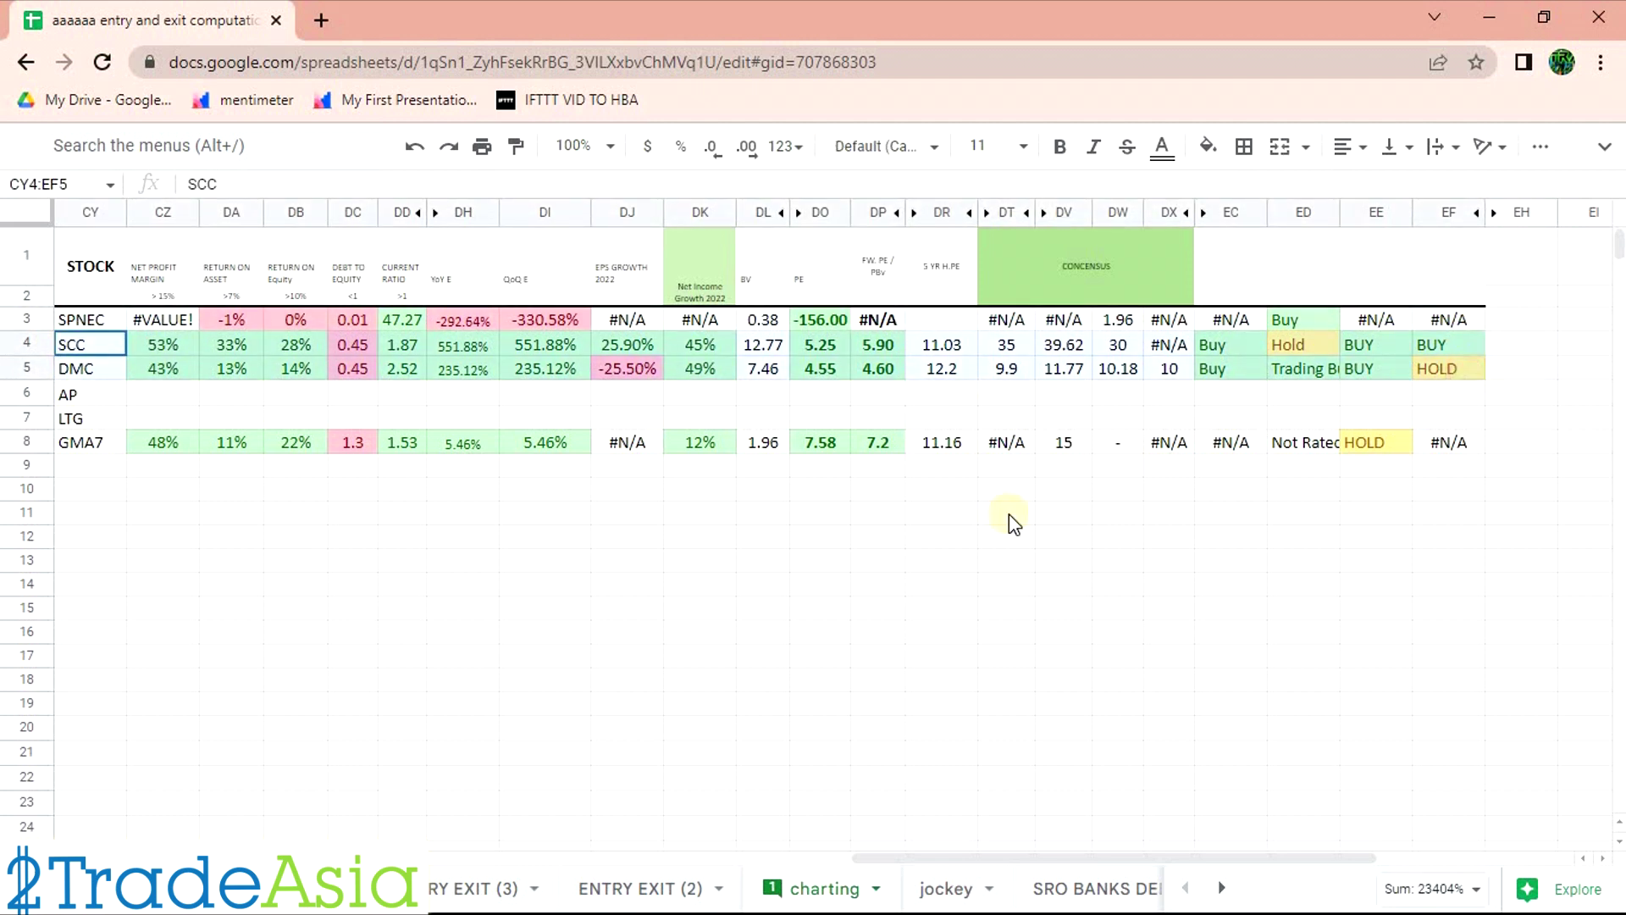
left_click(324, 635)
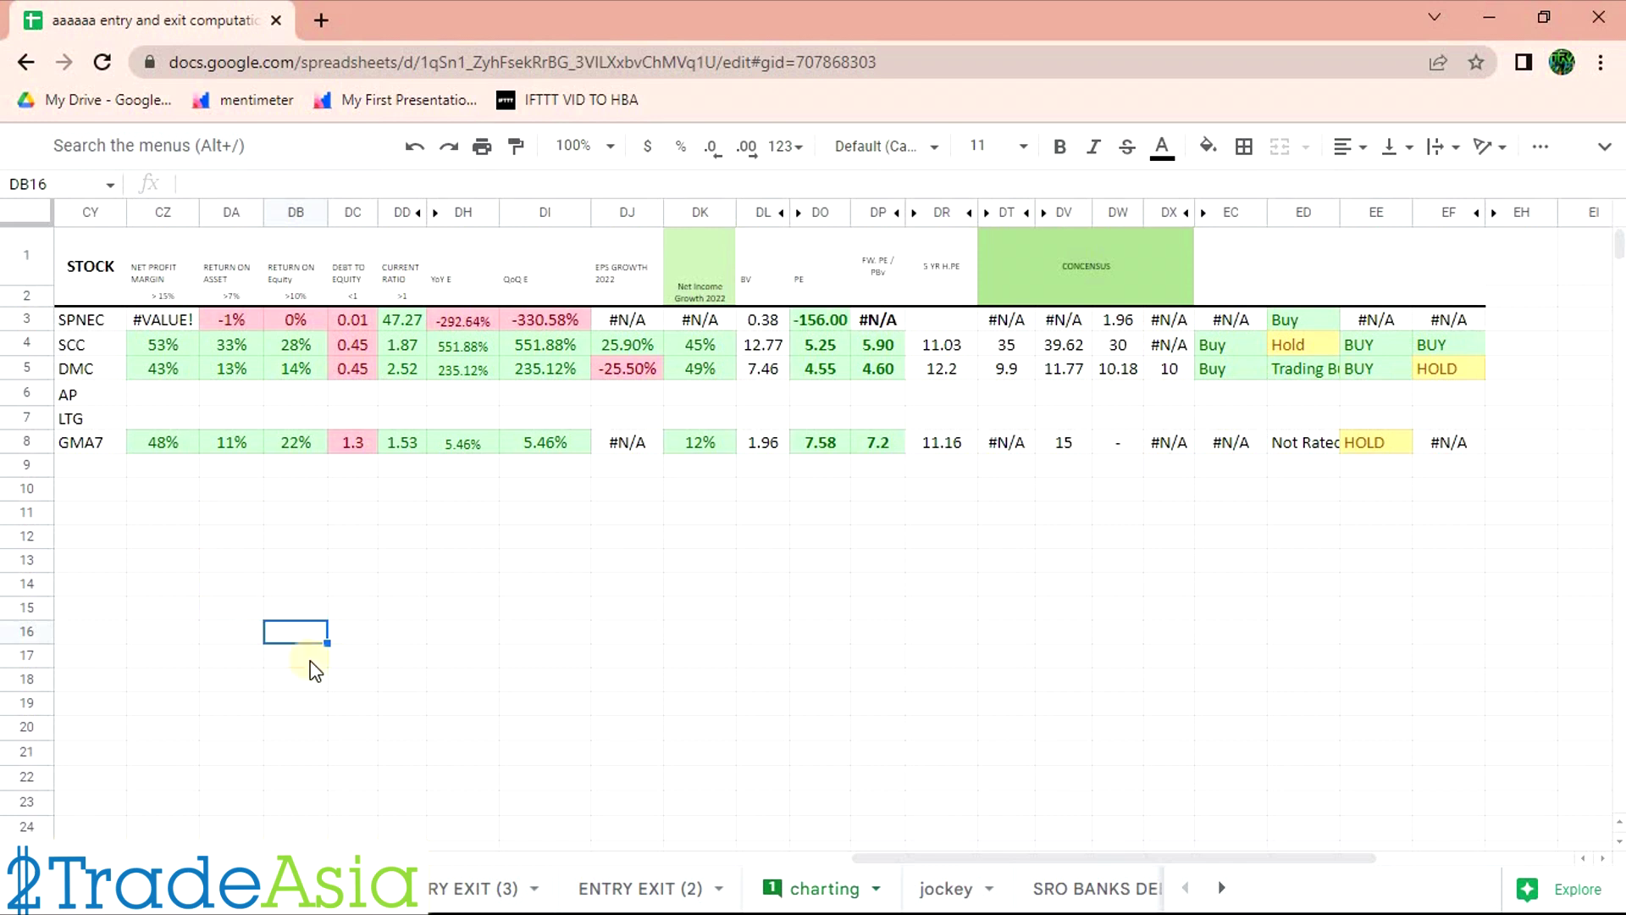
Step: Look up the AP row in the charting sheet, and switch to the TradingView chart to load symbol AP
left_click(83, 398)
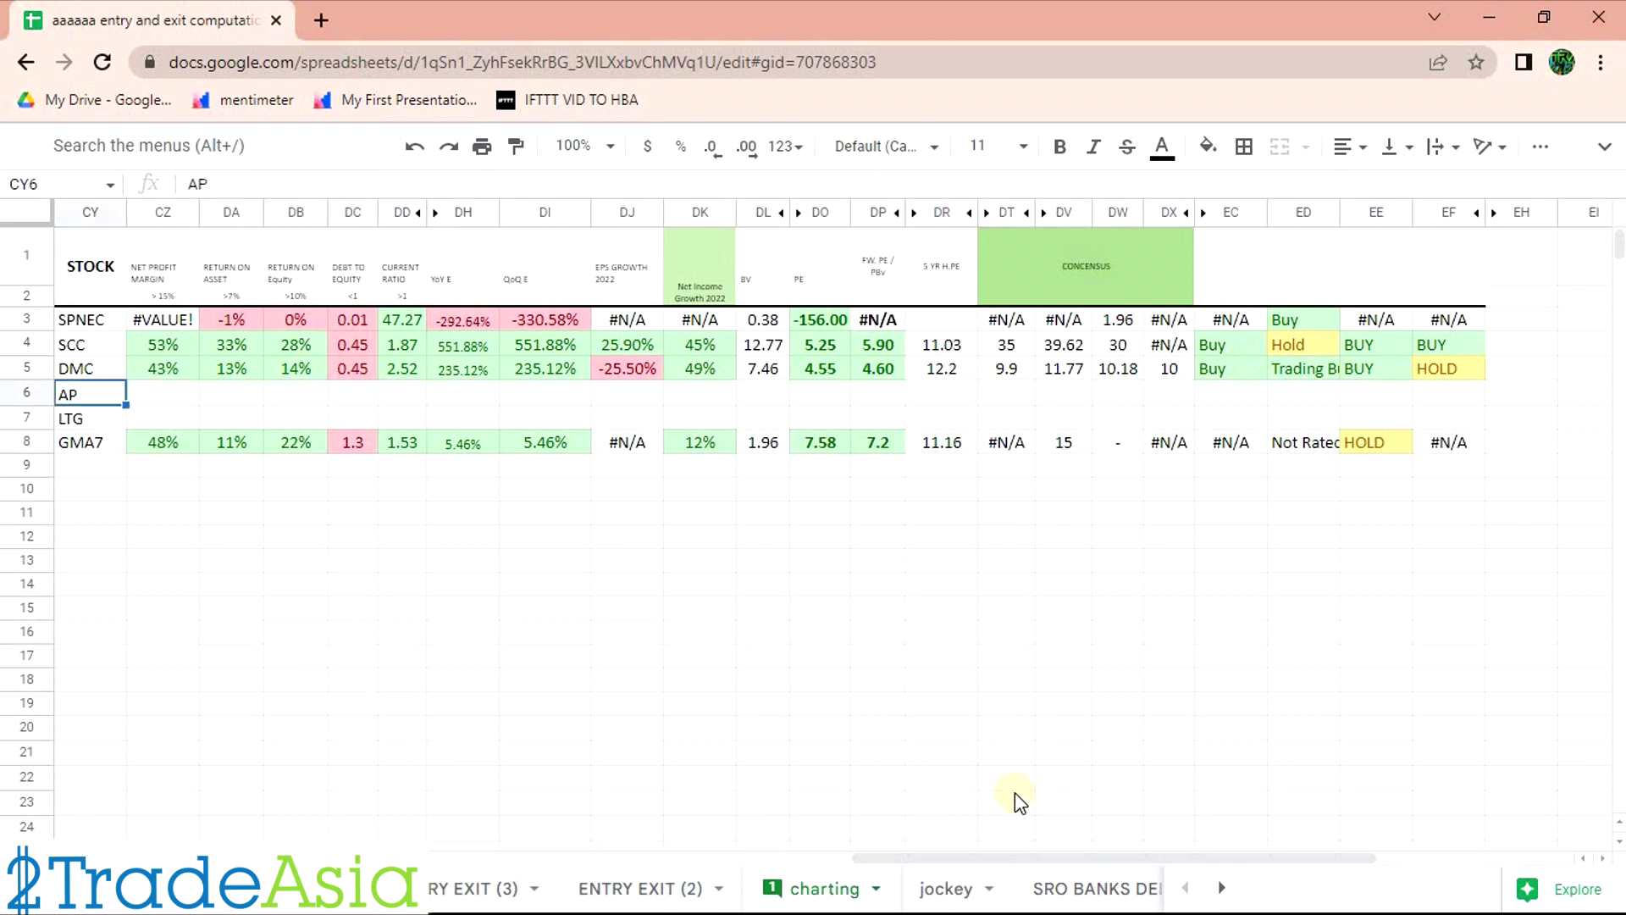
left_click_drag(1147, 856, 585, 849)
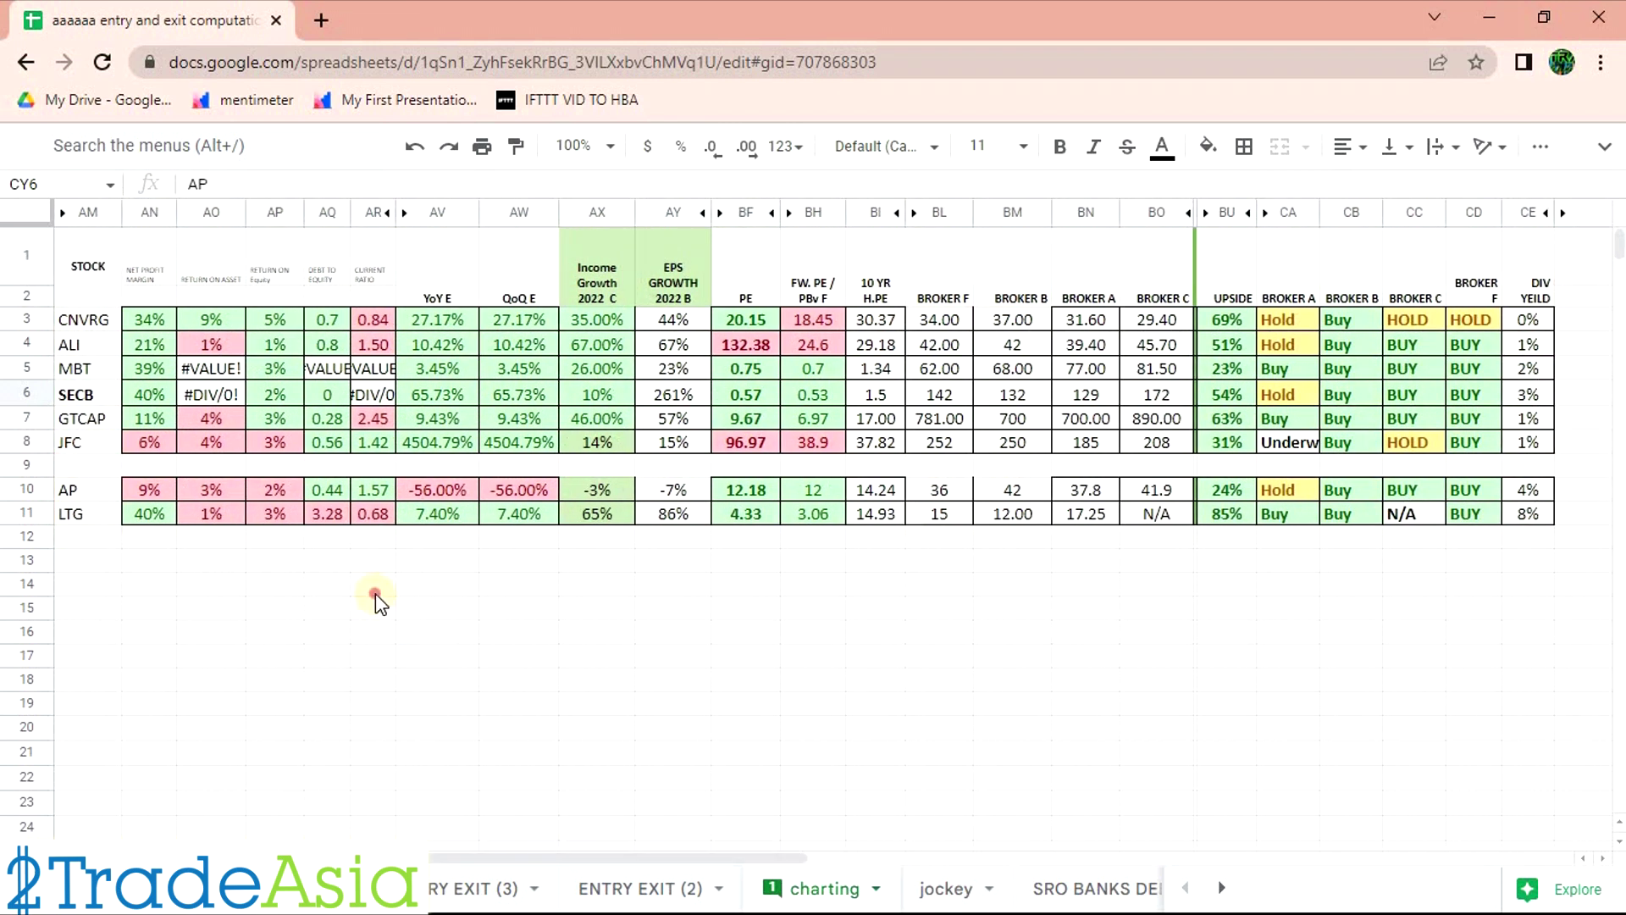
key("alt+Tab")
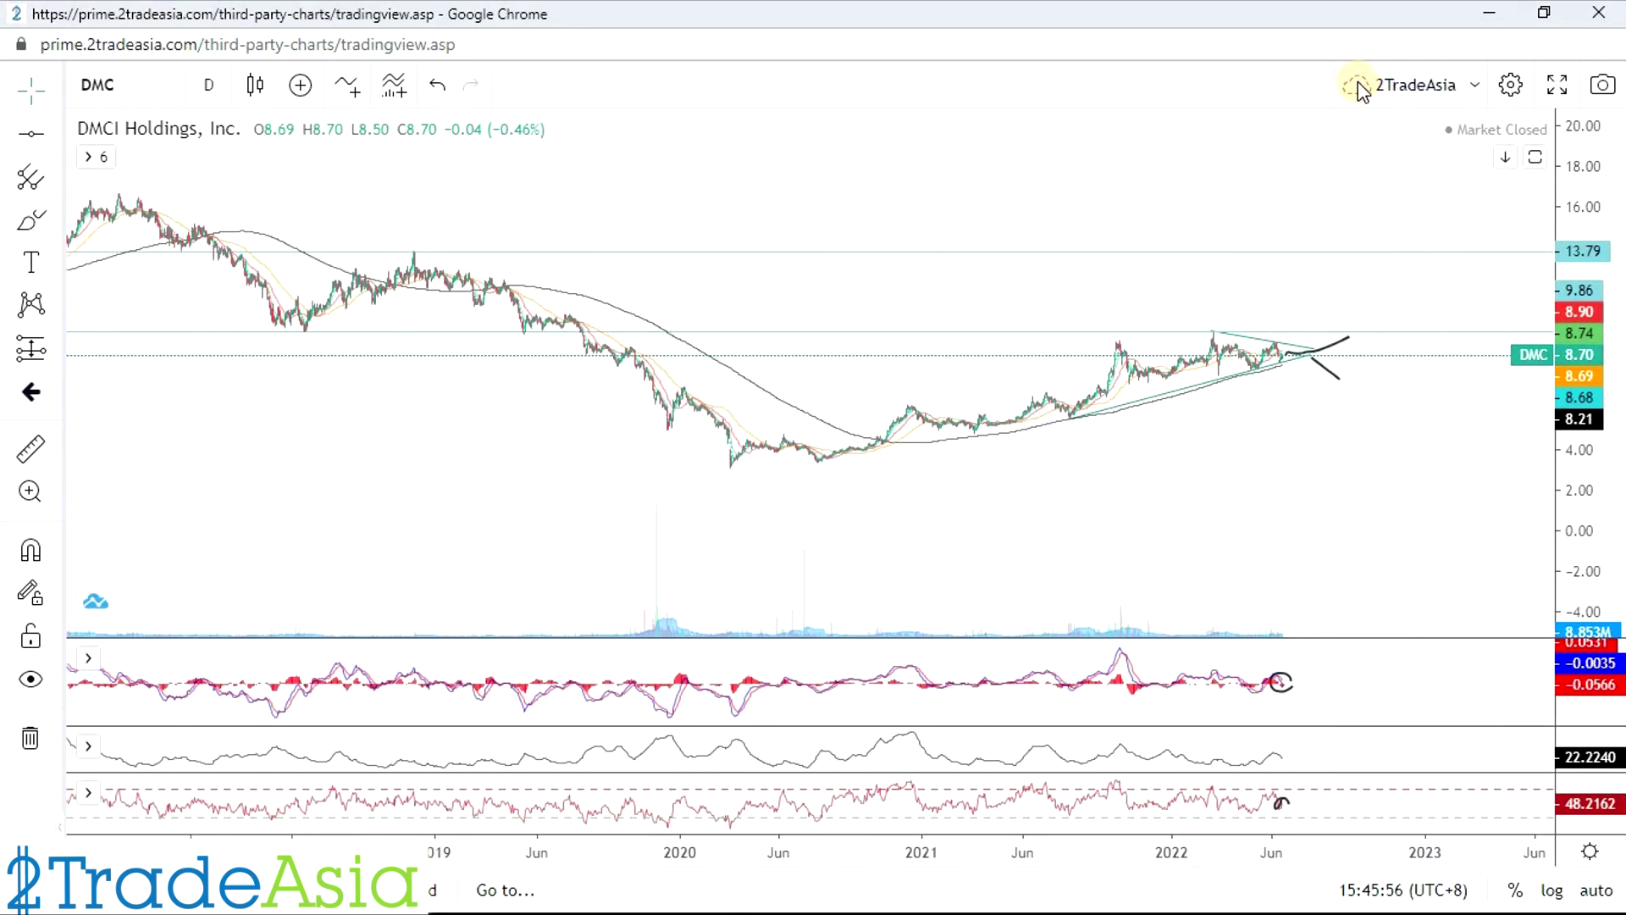
left_click(1302, 460)
type("ap")
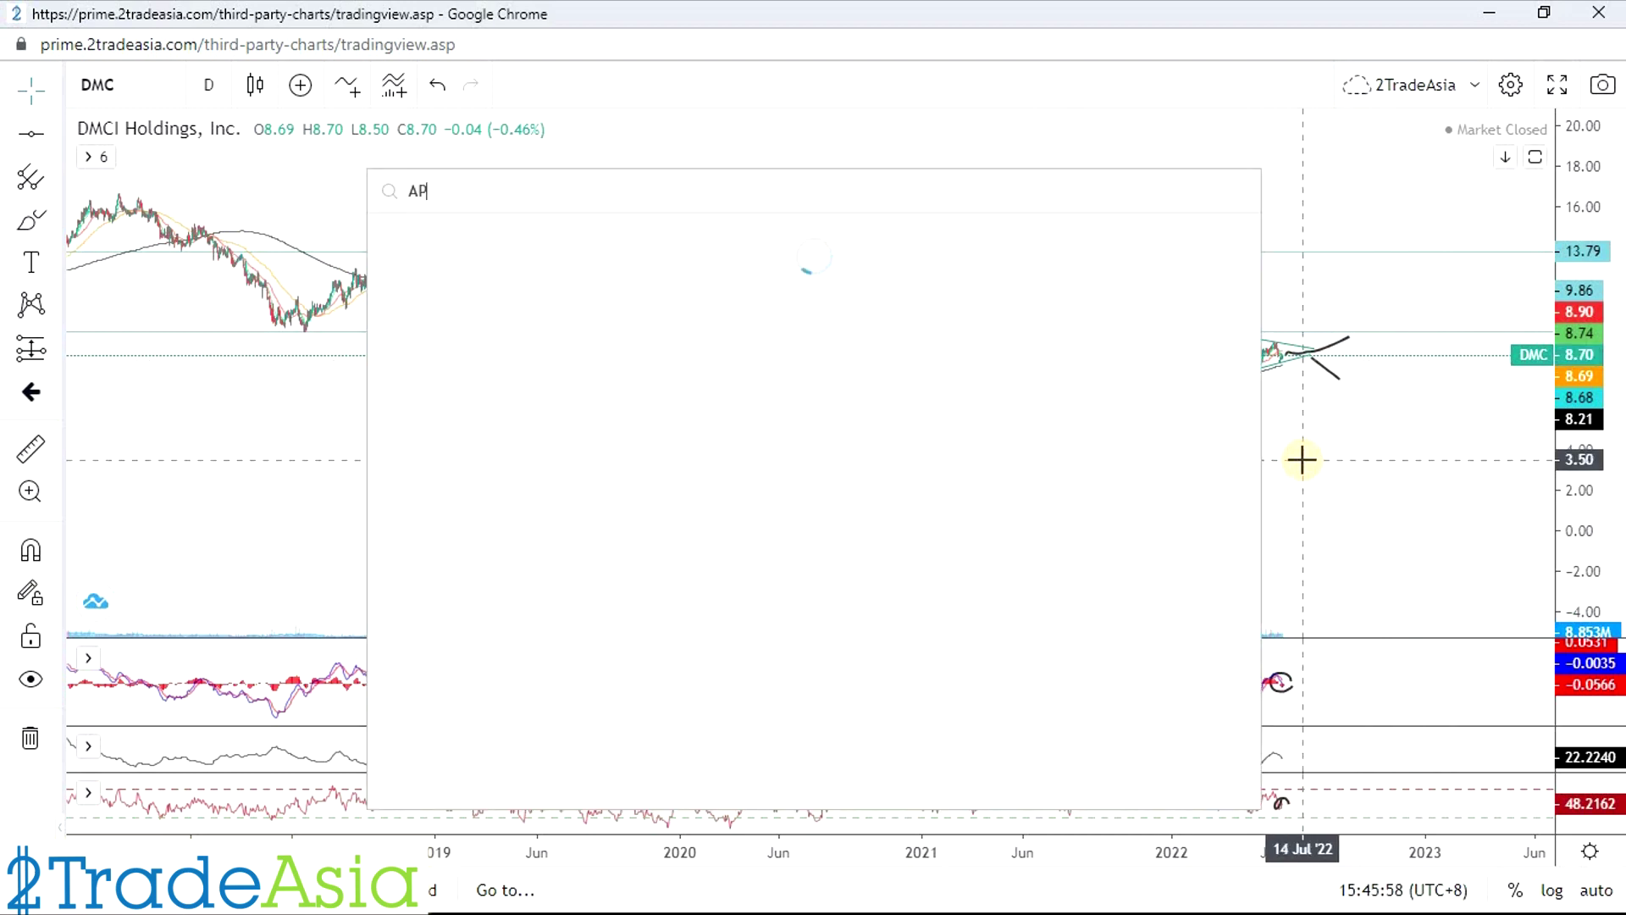
key("Return")
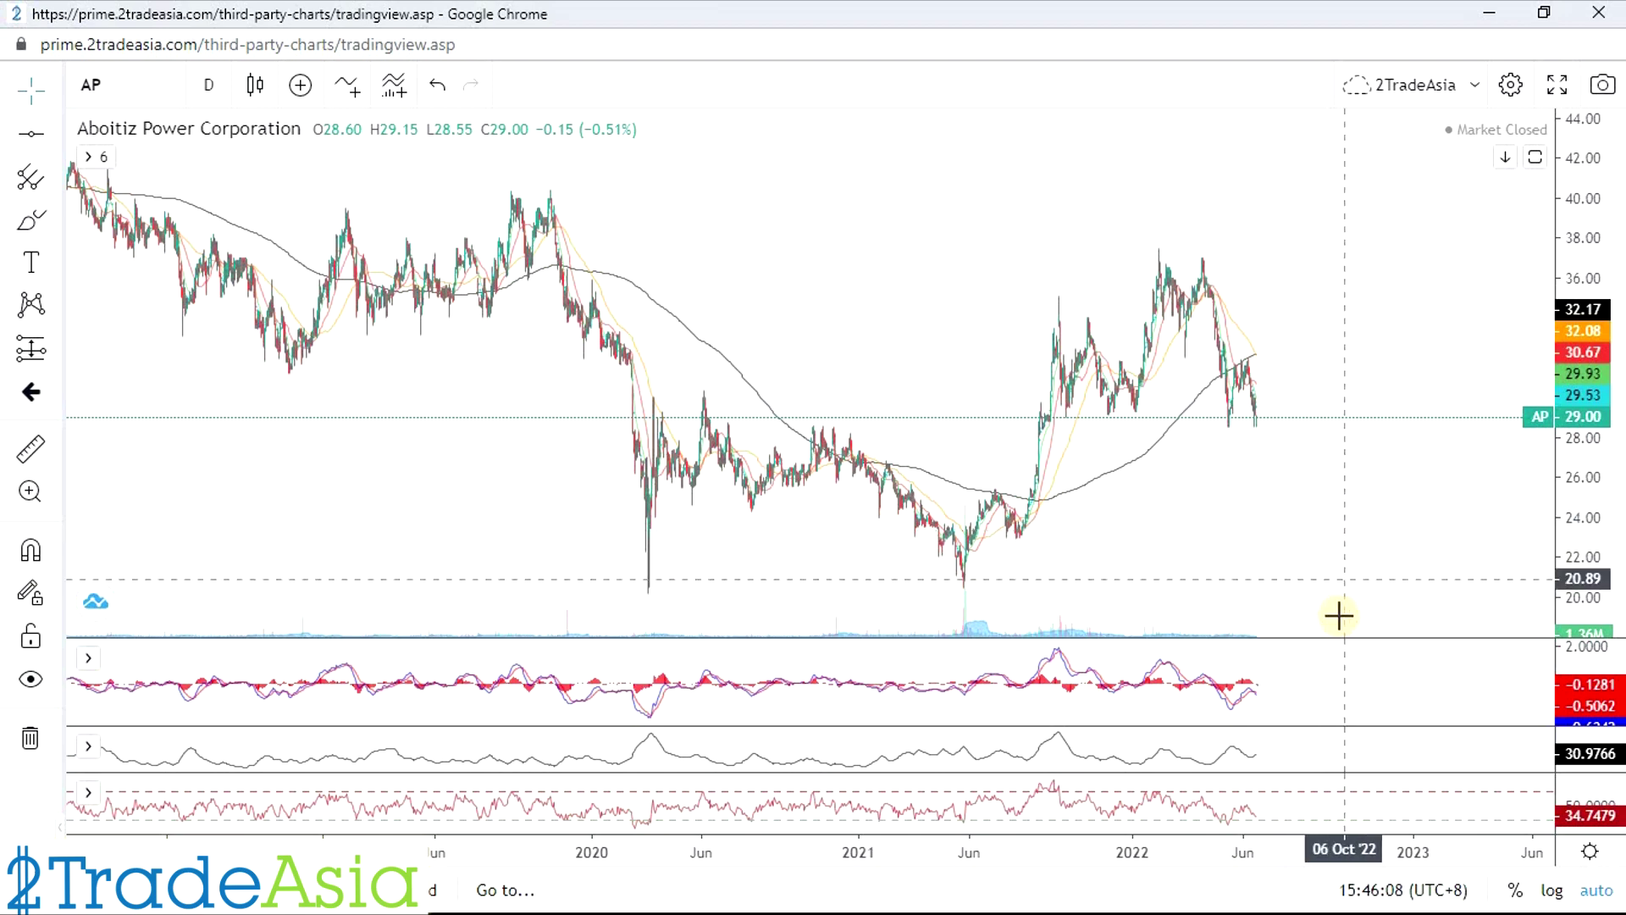
Step: Draw a rising trend line on the AP chart from about 20.55 at the May 2021 low to about 33.14 in mid-June 2022
scroll(1477, 352, "down", 3)
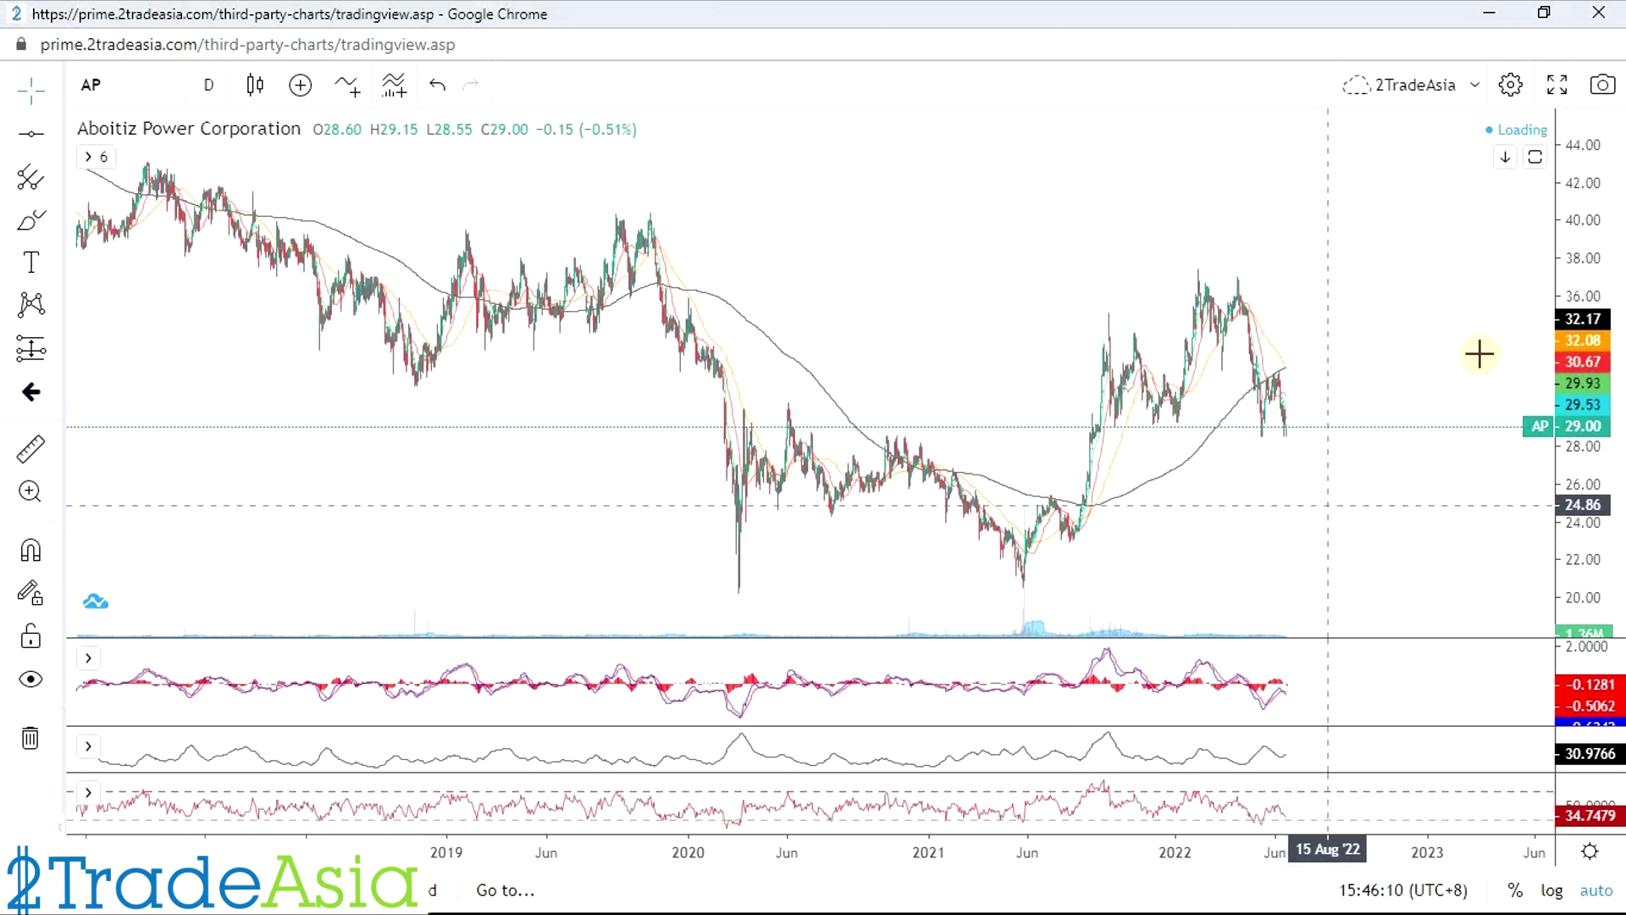
scroll(1332, 537, "down", 5)
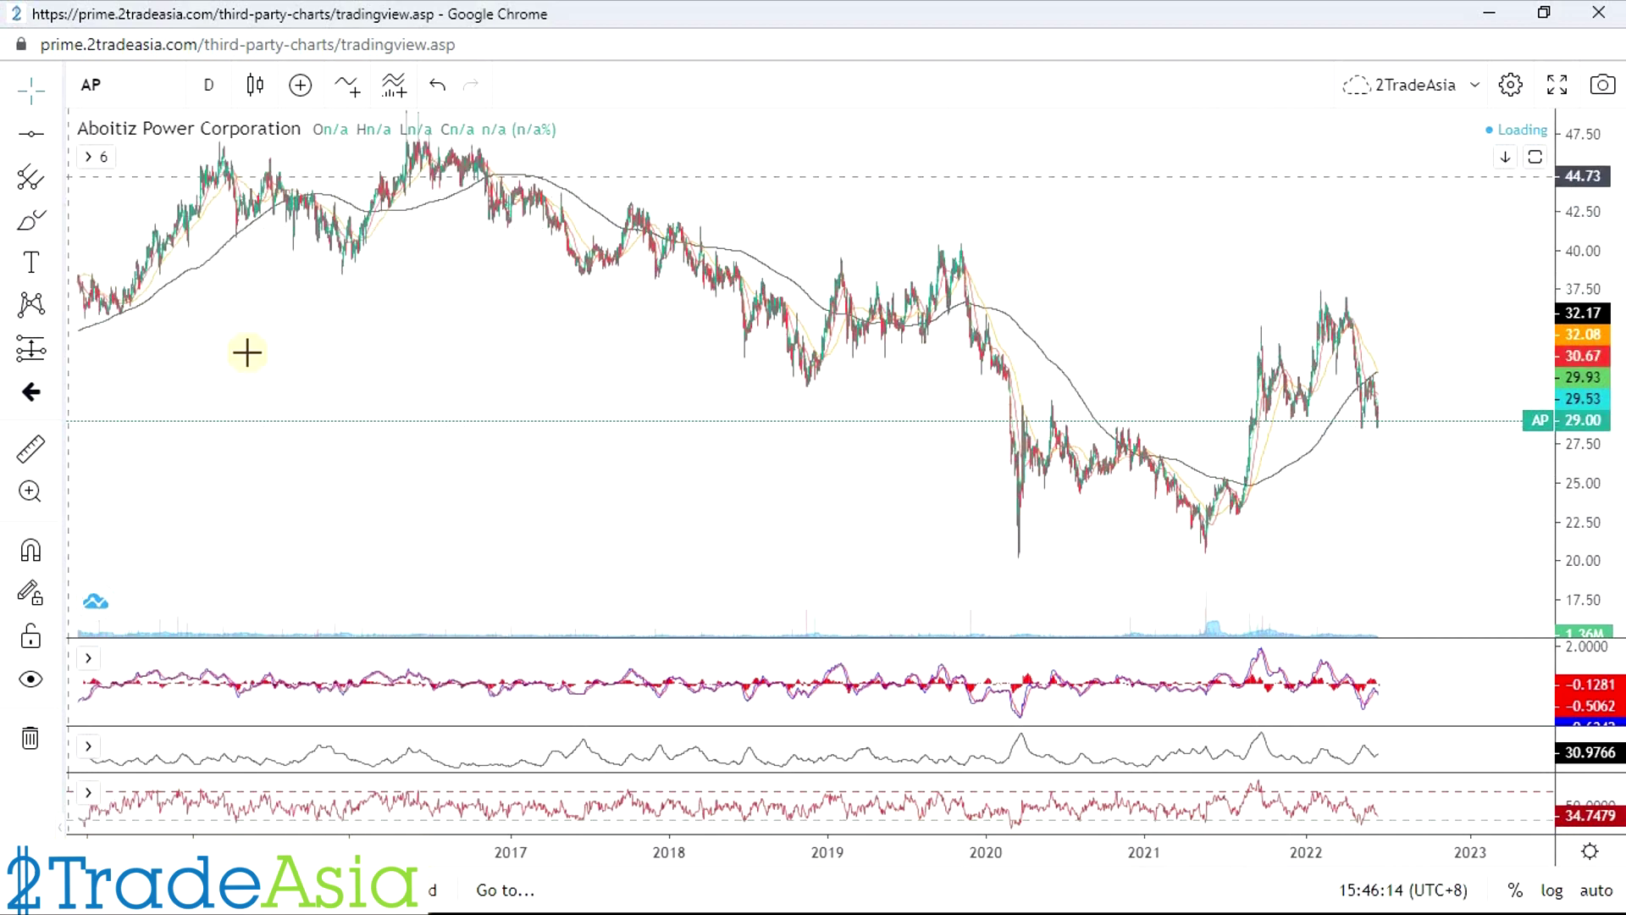
scroll(330, 356, "up", 3)
left_click_drag(573, 344, 508, 338)
scroll(508, 337, "up", 2)
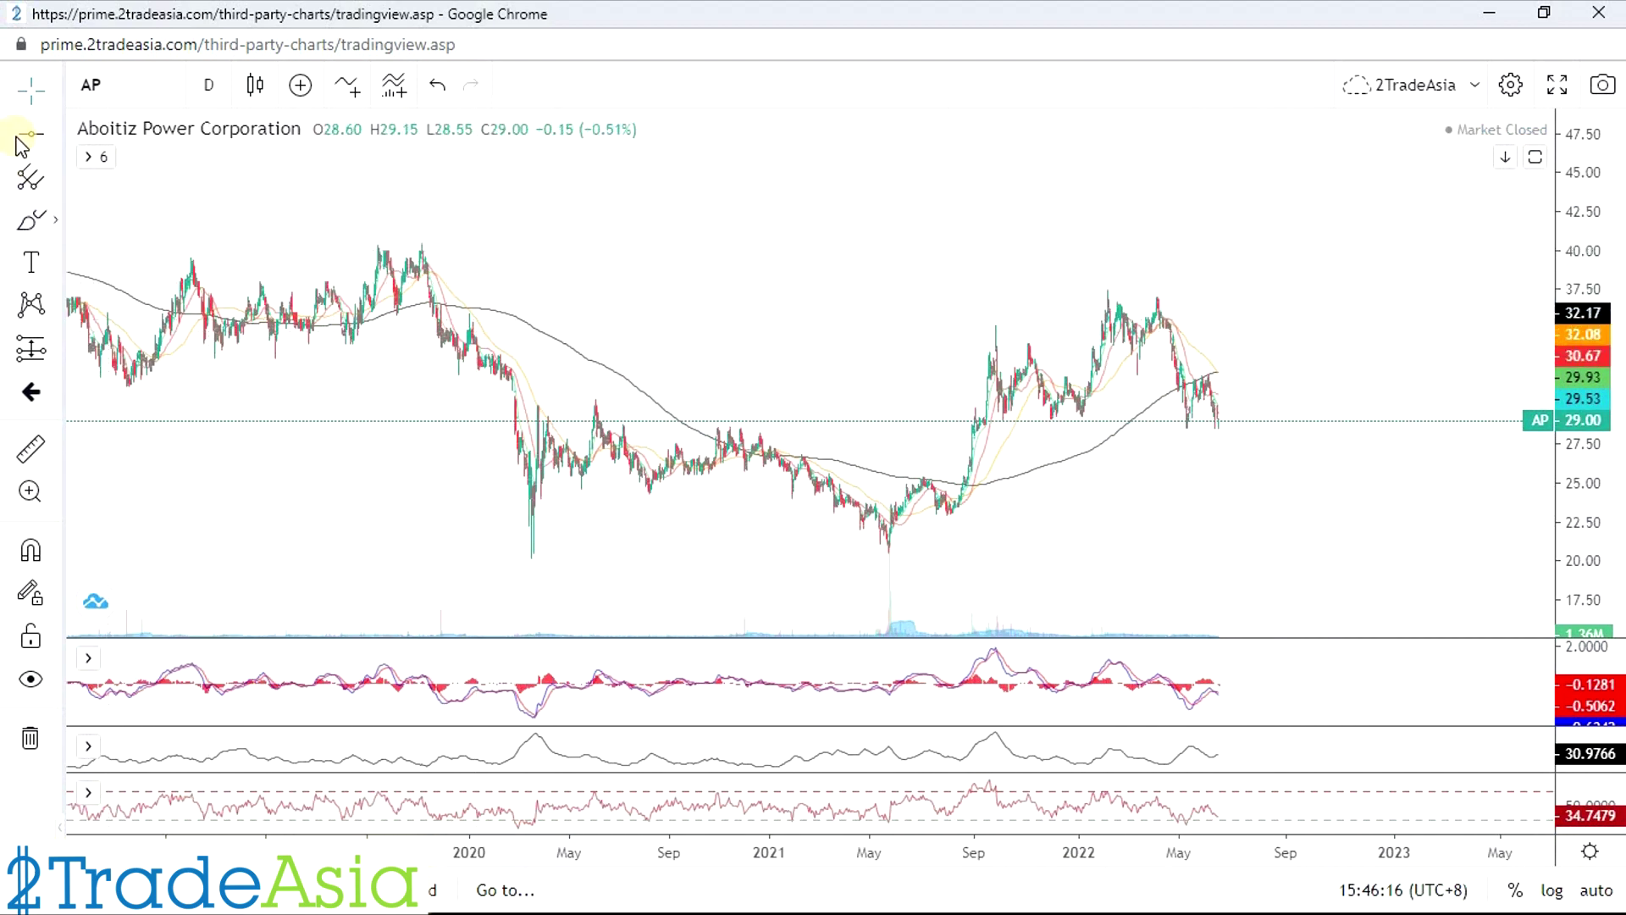
left_click(60, 134)
left_click(135, 134)
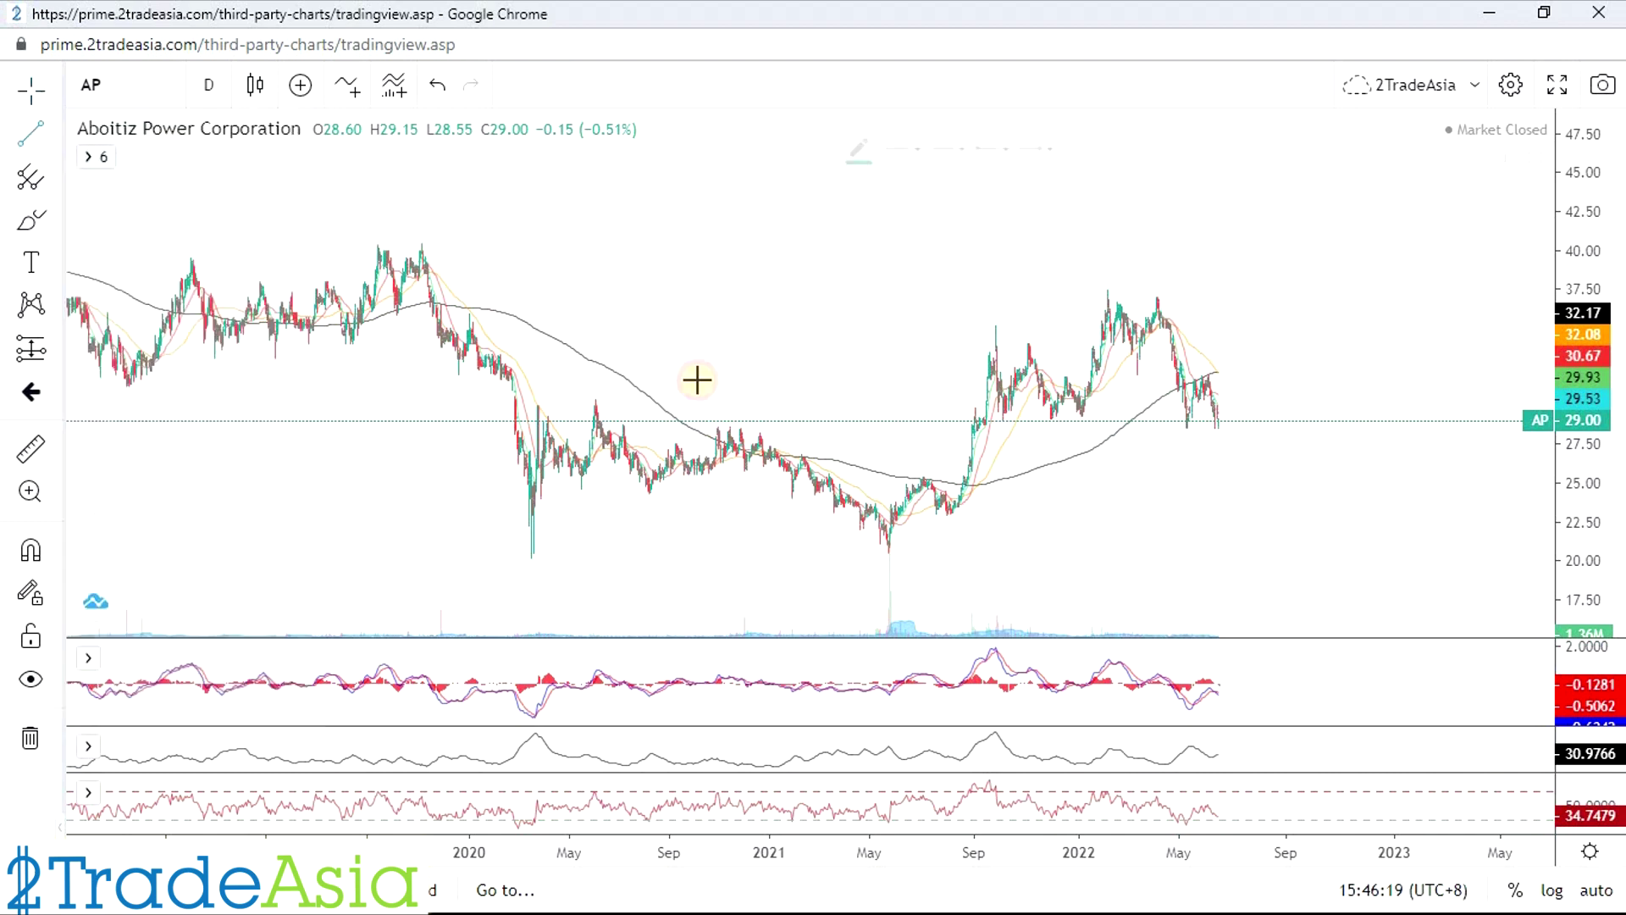
left_click(886, 552)
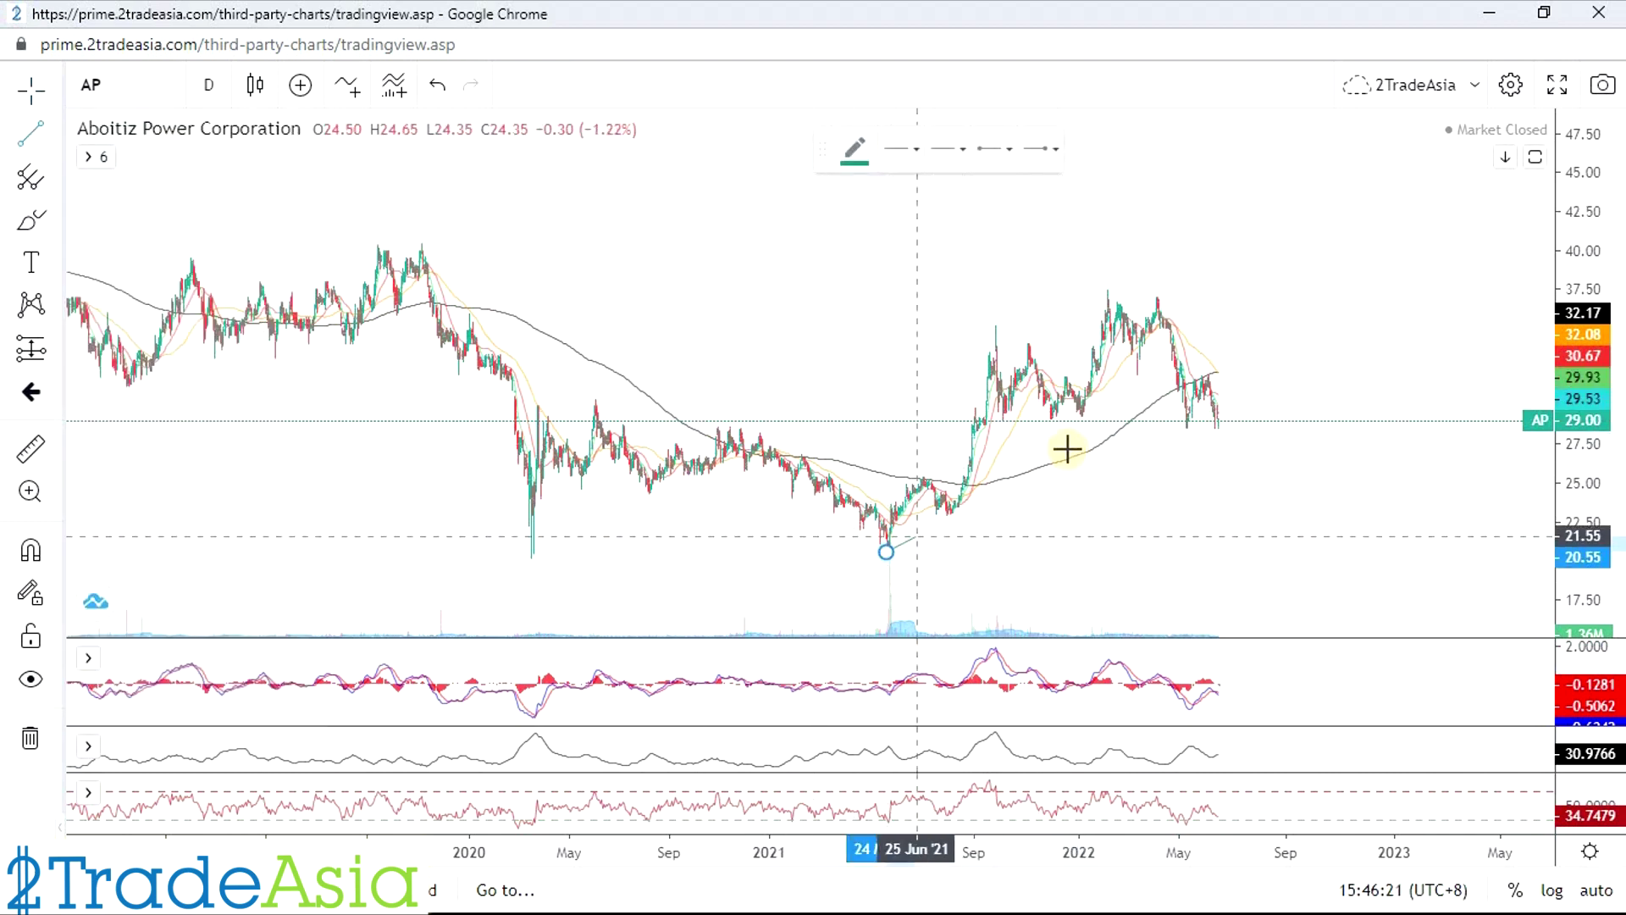
left_click(1207, 358)
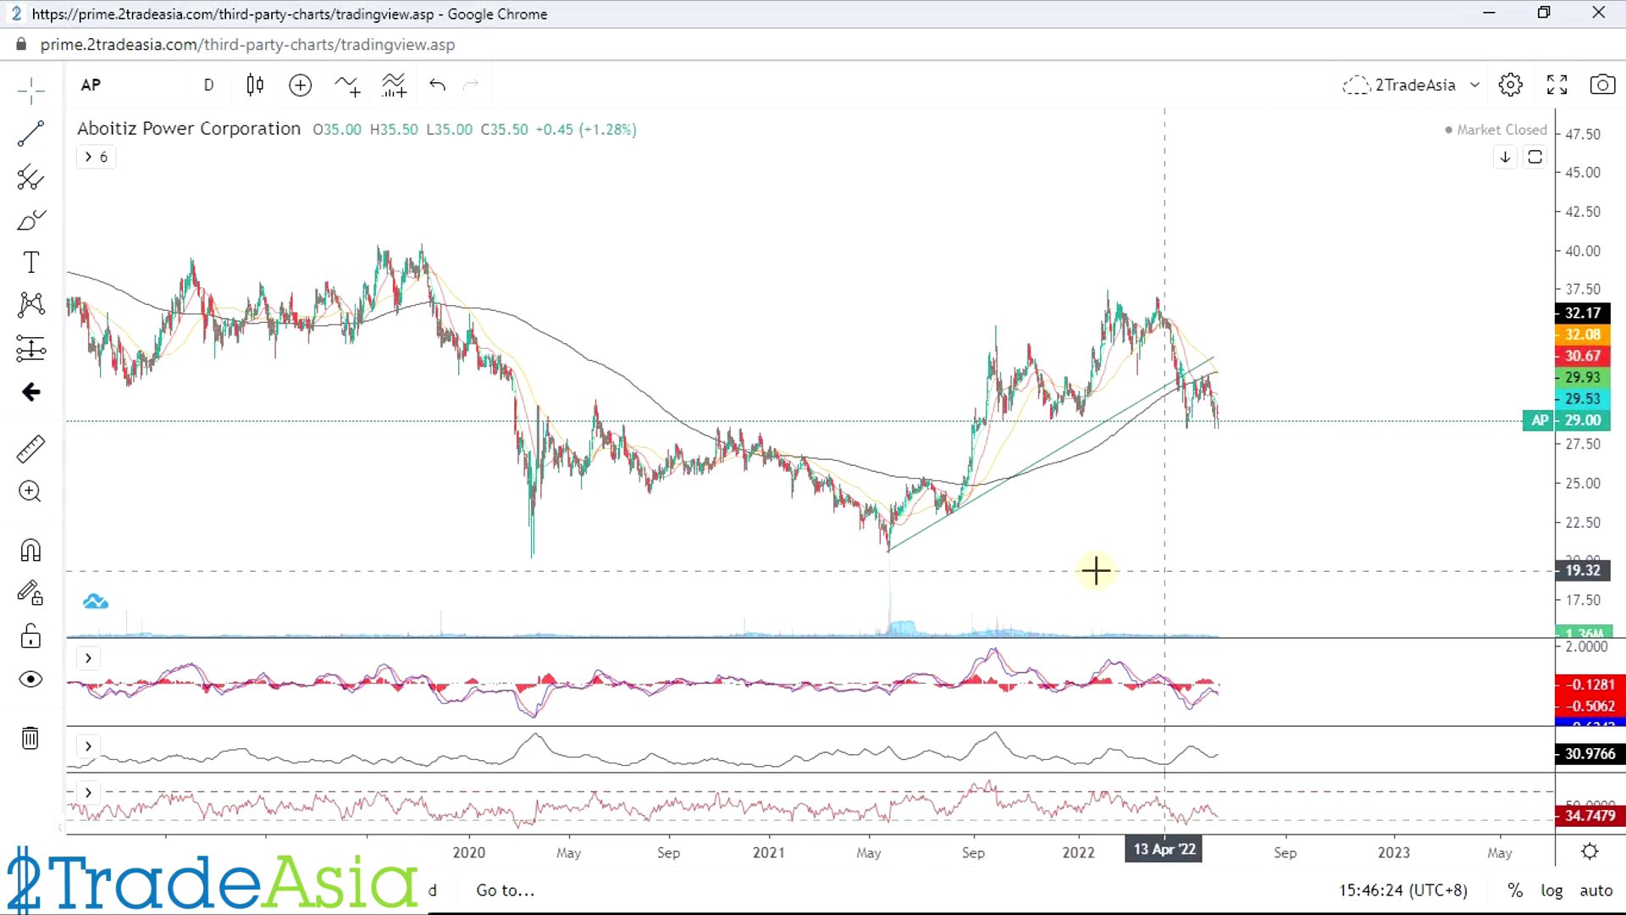
Step: Clone the rising trend line and fit the copy above the price peaks, from about 34.37 in late August 2021 to about 40 in July 2022
scroll(888, 563, "up", 3)
left_click_drag(889, 563, 1143, 399)
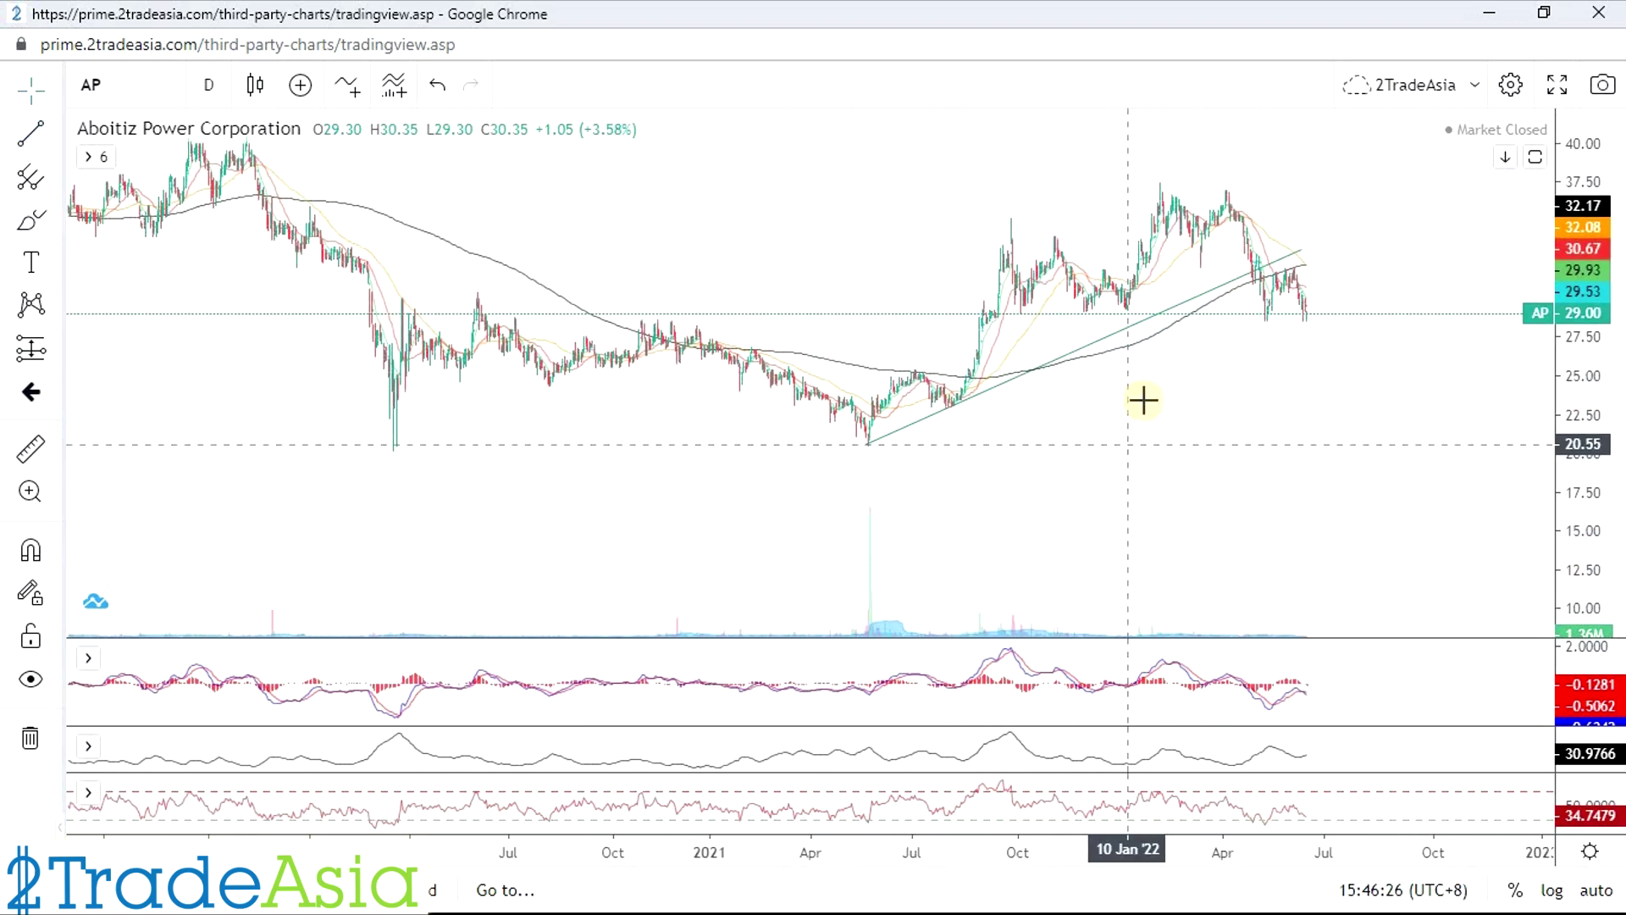
left_click(1123, 338)
left_click(1180, 150)
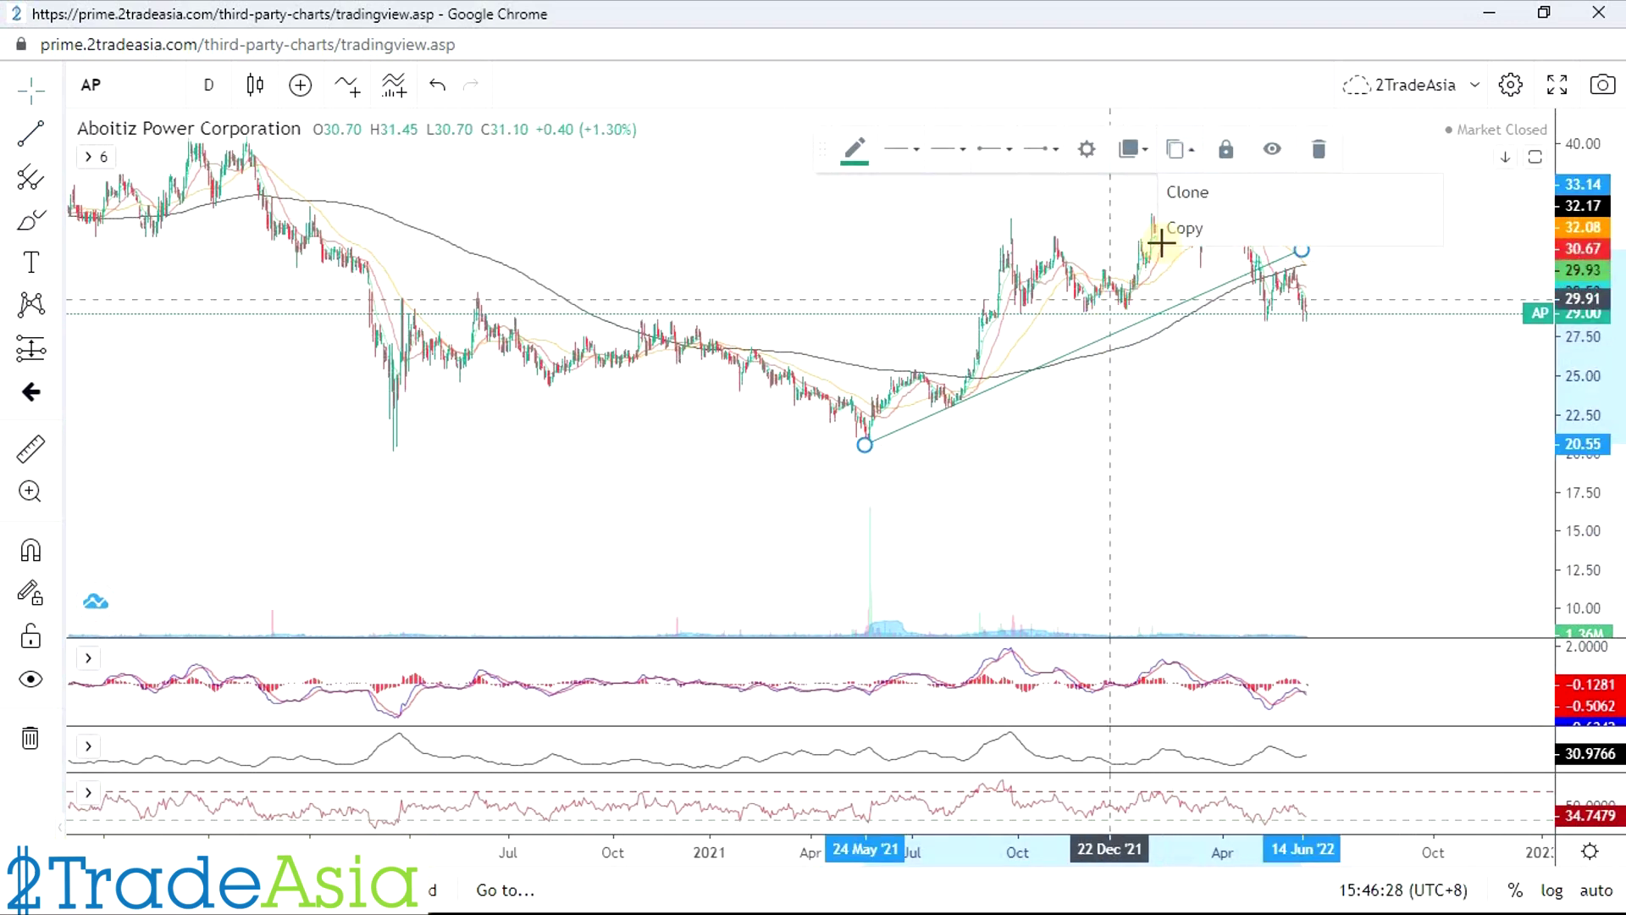
mouse_move(1131, 360)
left_mouse_down()
mouse_move(1071, 424)
mouse_move(1045, 291)
mouse_move(1048, 420)
mouse_move(958, 450)
mouse_move(956, 472)
mouse_move(1056, 374)
mouse_move(958, 352)
left_mouse_up()
left_click_drag(1304, 203, 1357, 223)
left_click_drag(865, 393, 862, 396)
left_click_drag(956, 351, 974, 339)
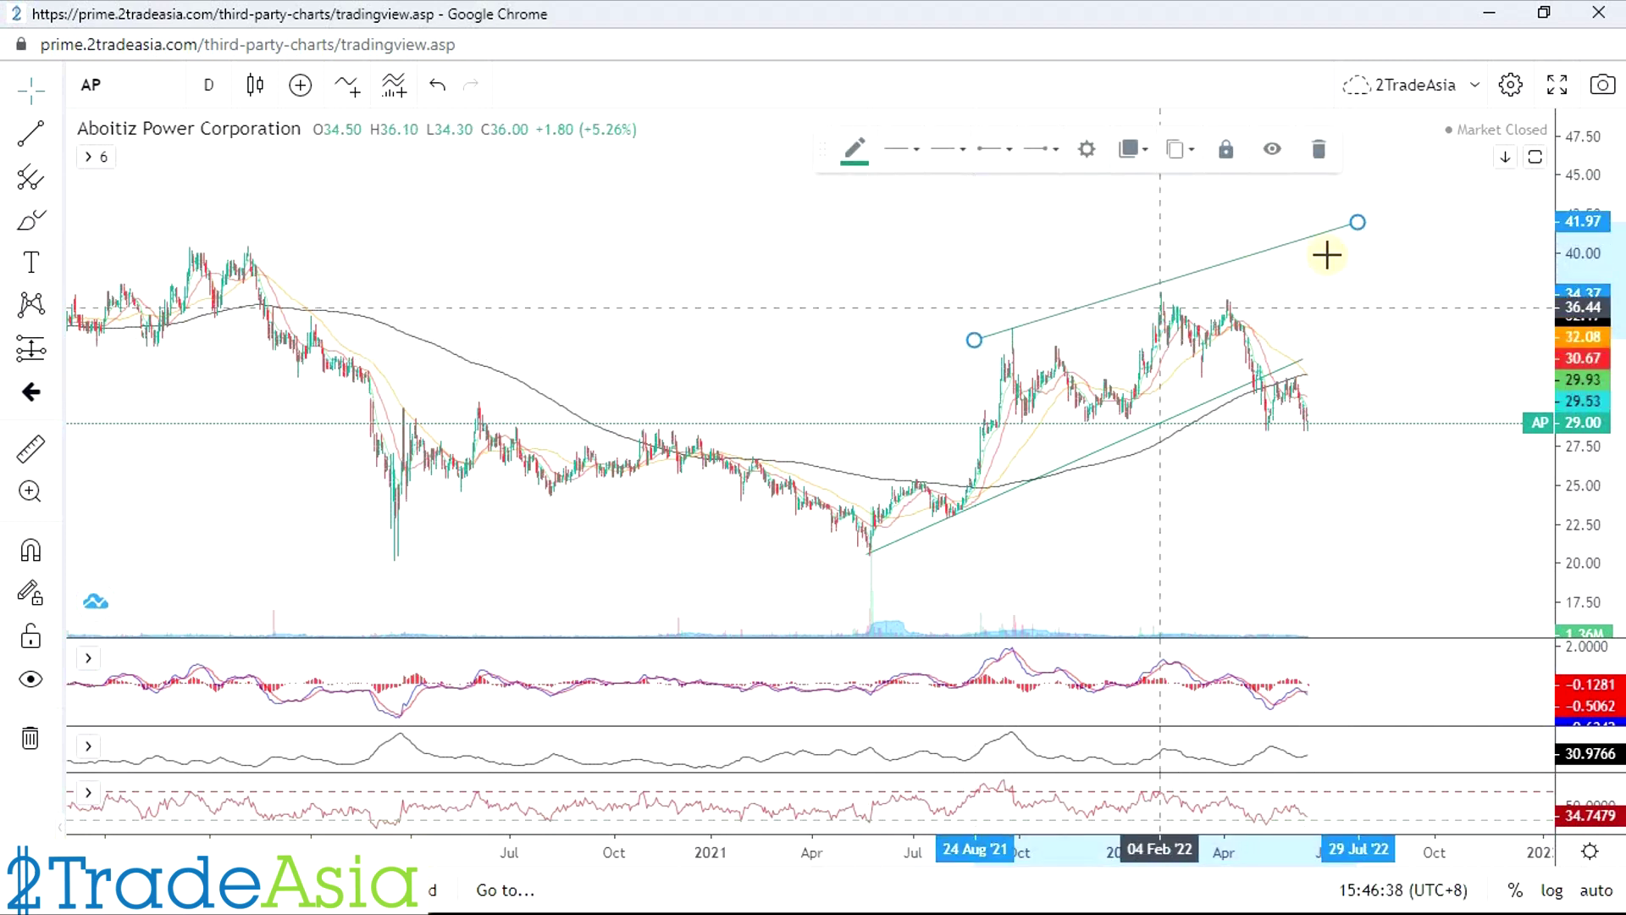
left_click_drag(1356, 230, 1318, 272)
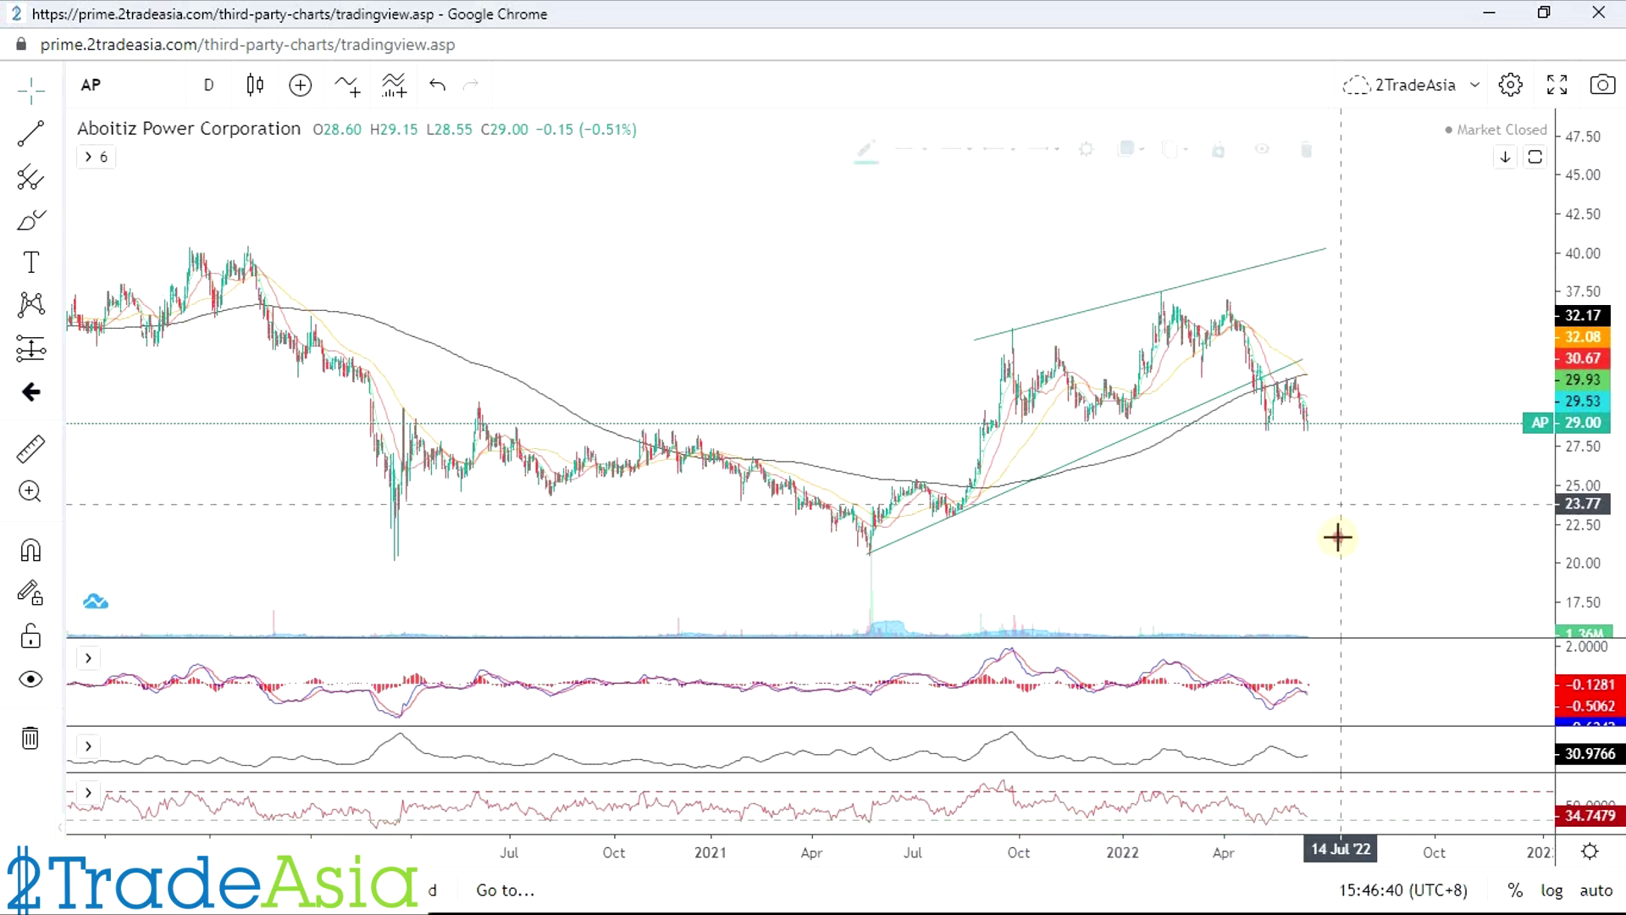
Step: Draw a falling trend line from about 36.98 on 5 April 2022 to about 27.46 on 29 July 2022
left_click_drag(1335, 537, 1186, 493)
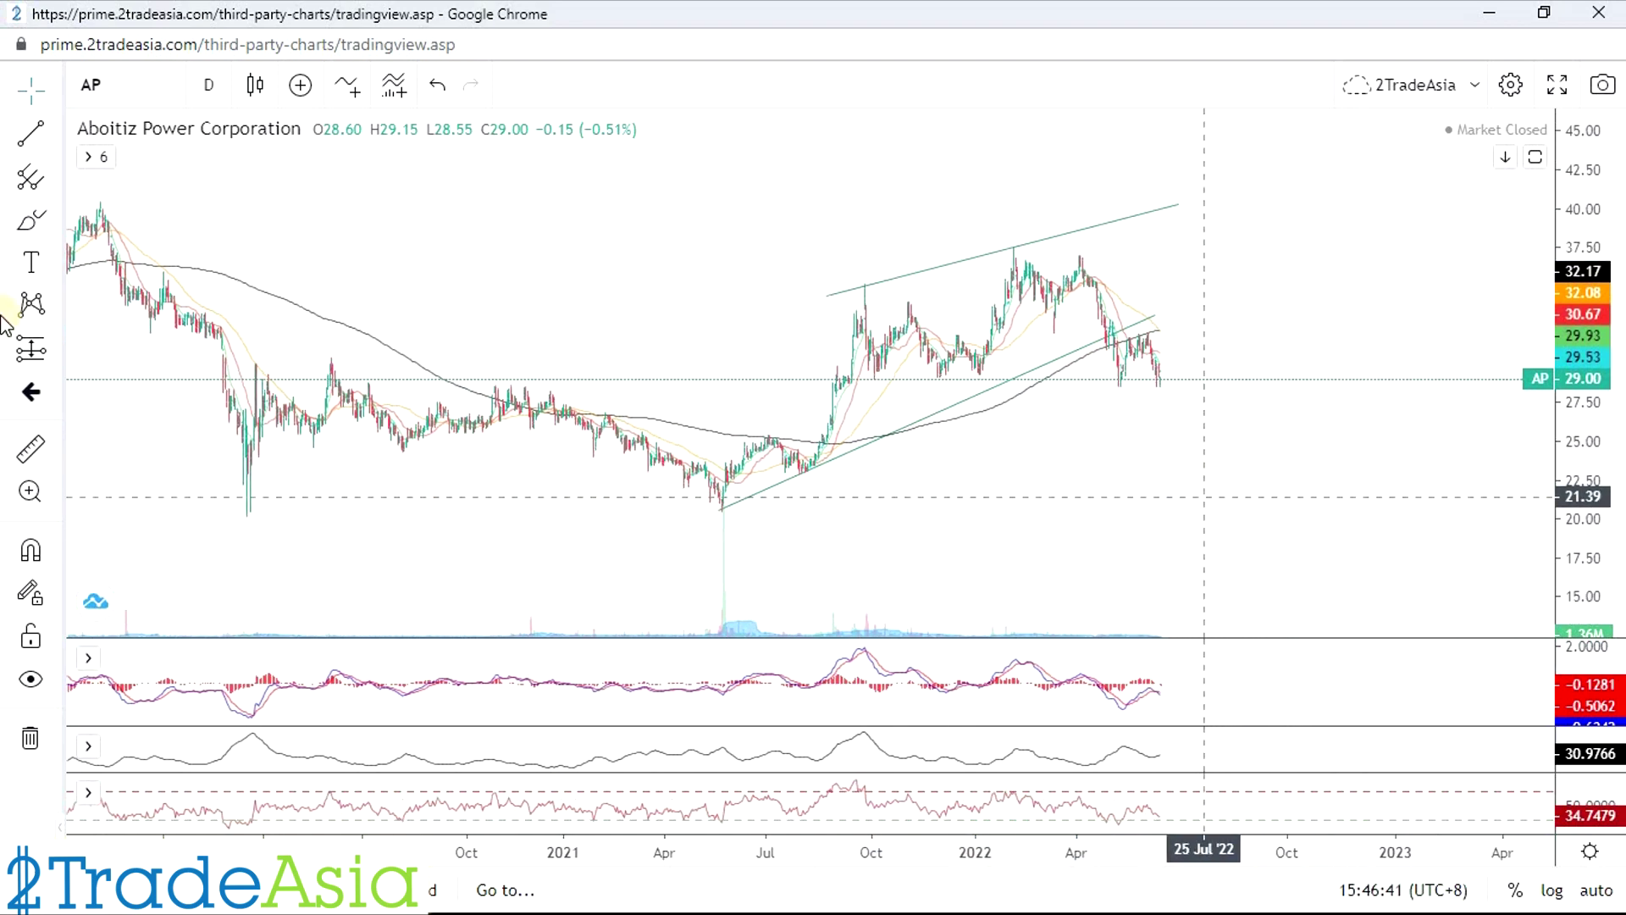
left_click(1058, 251)
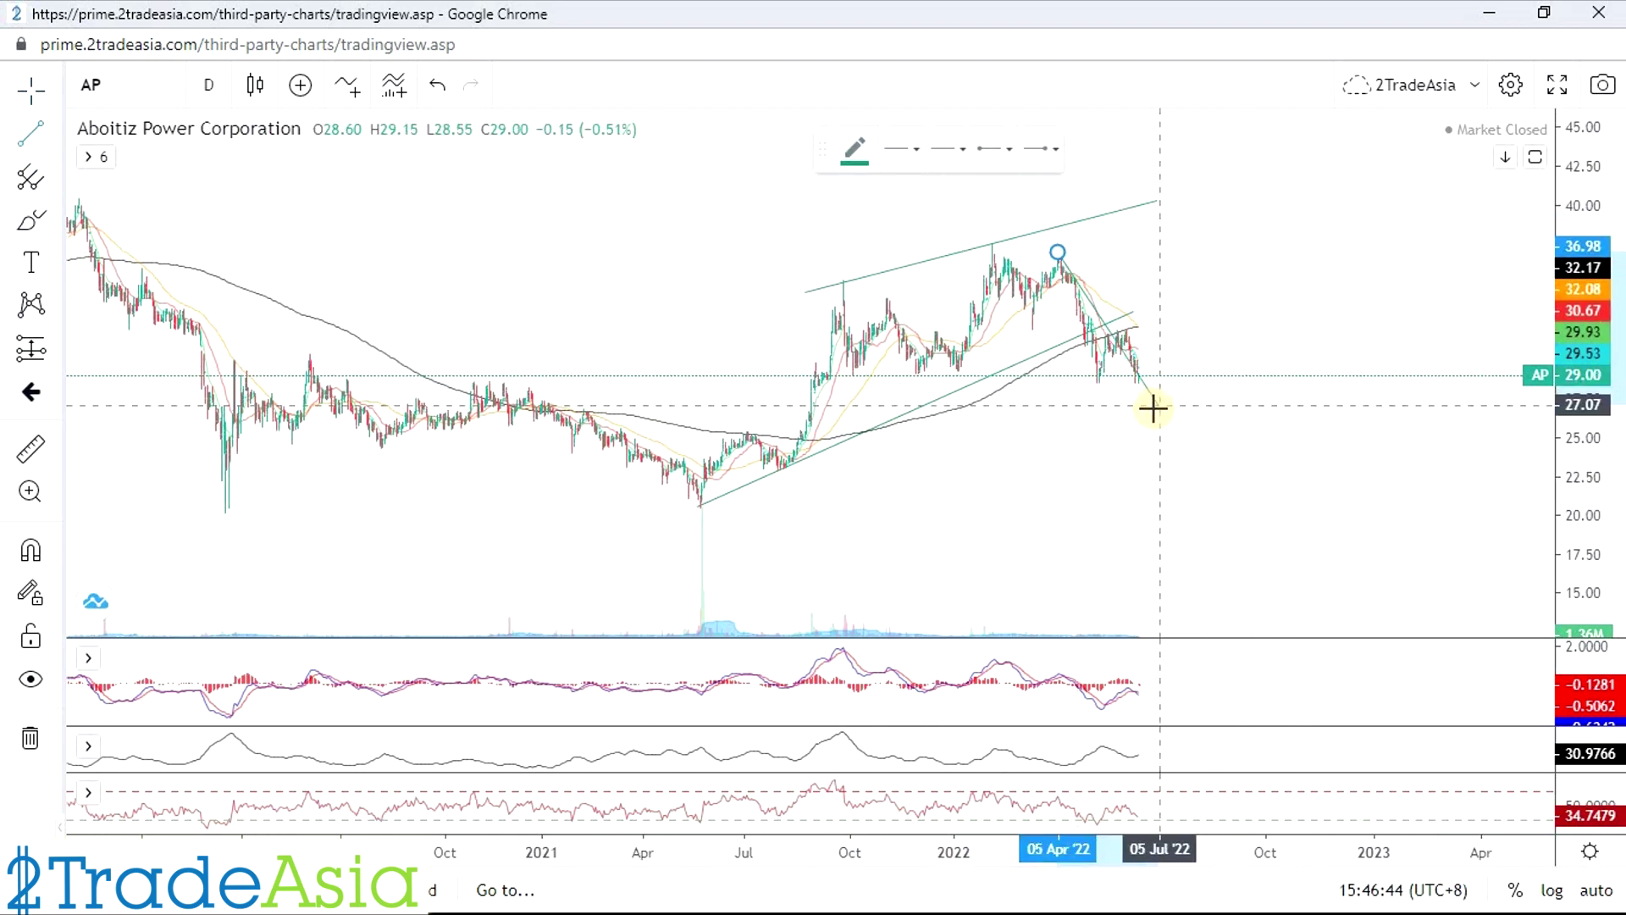
left_click(1189, 399)
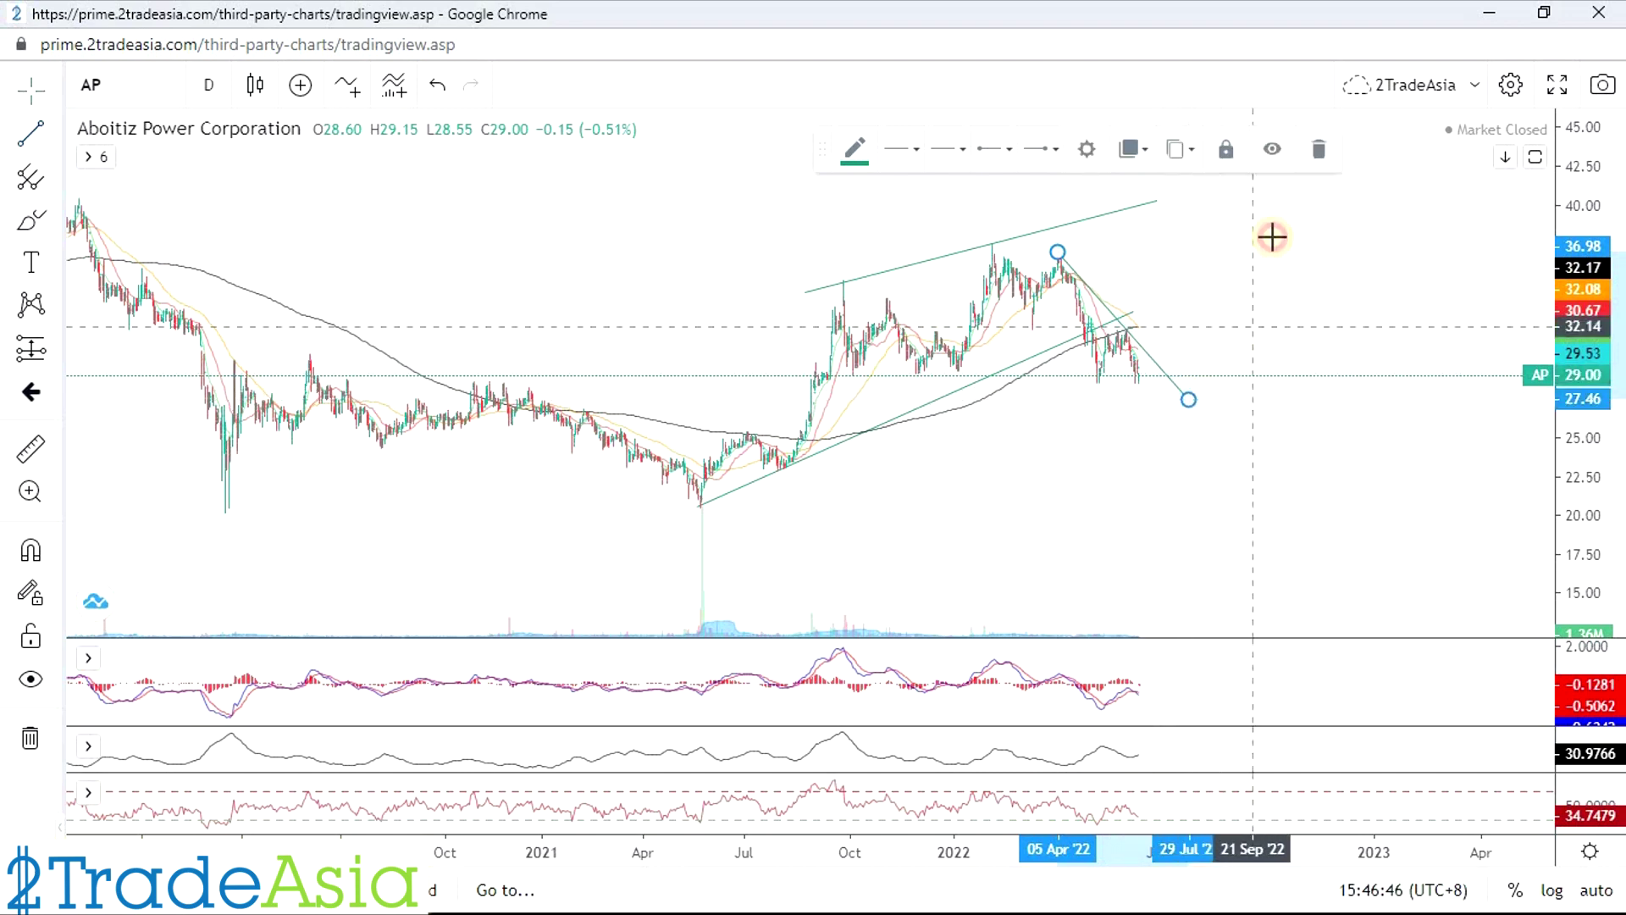
scroll(1293, 435, "down", 10)
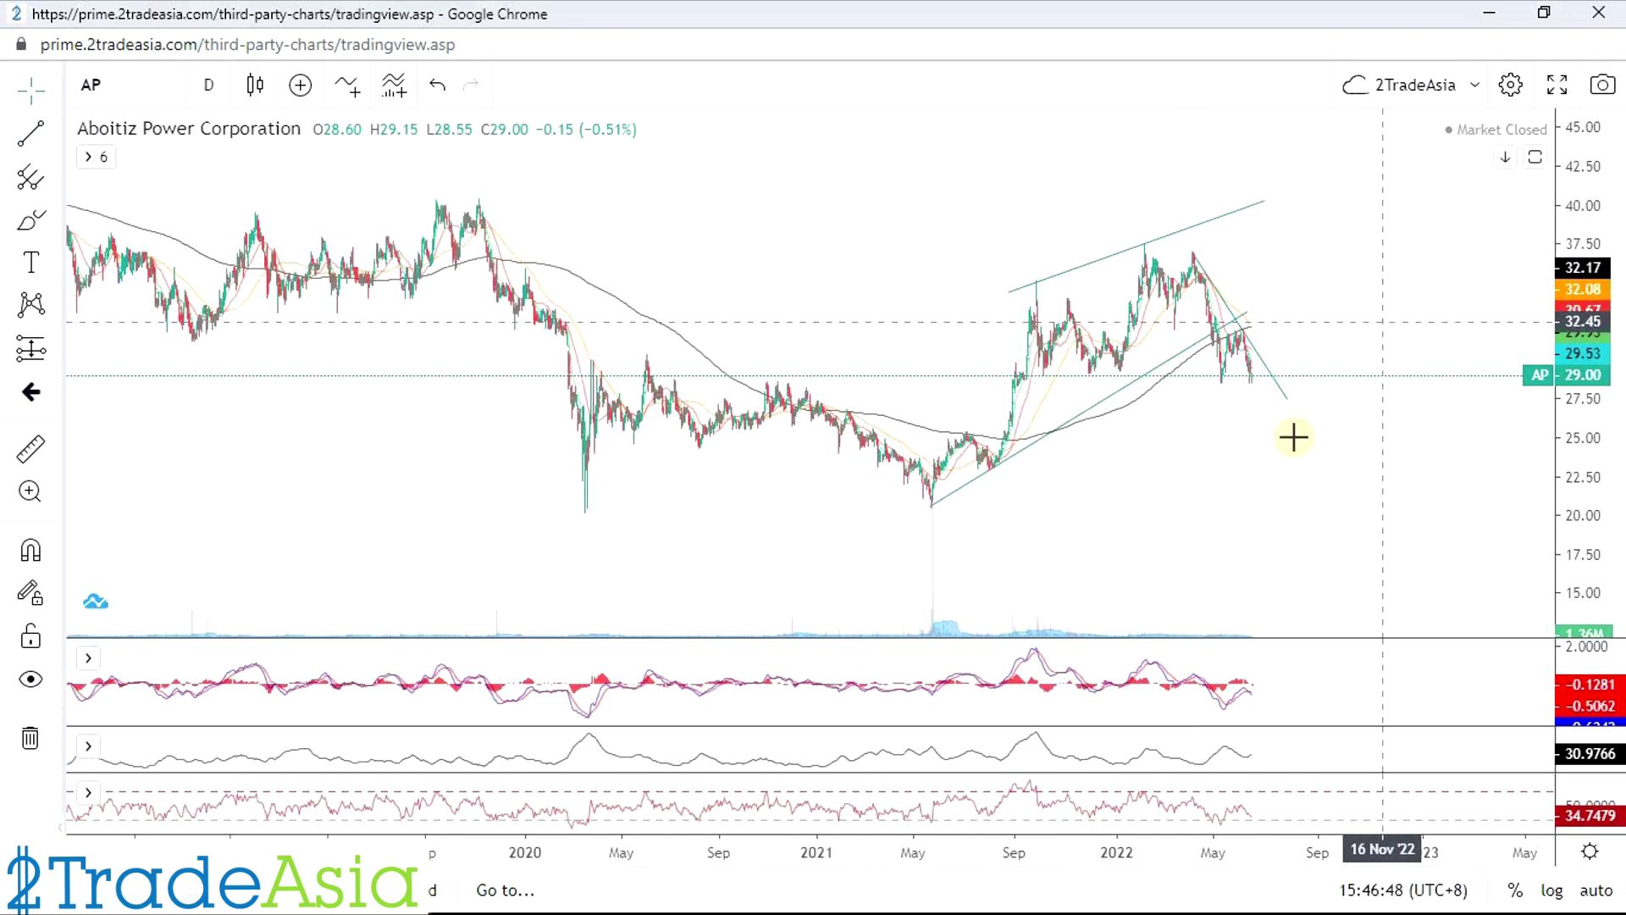
scroll(1412, 381, "down", 5)
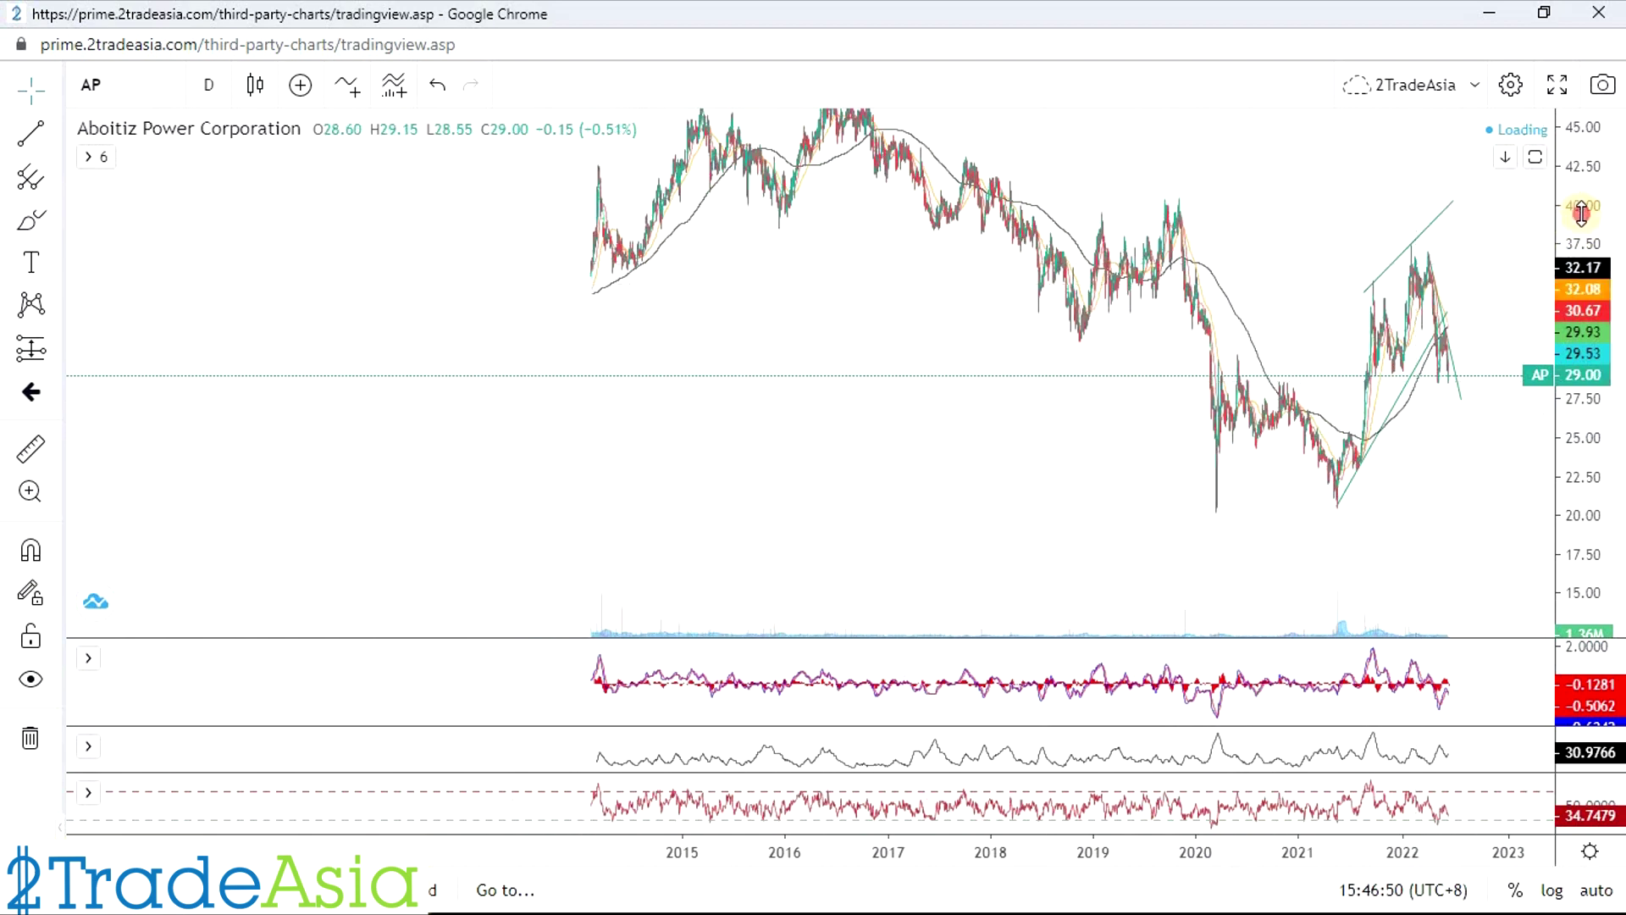
key("alt+t")
scroll(1169, 218, "down", 5)
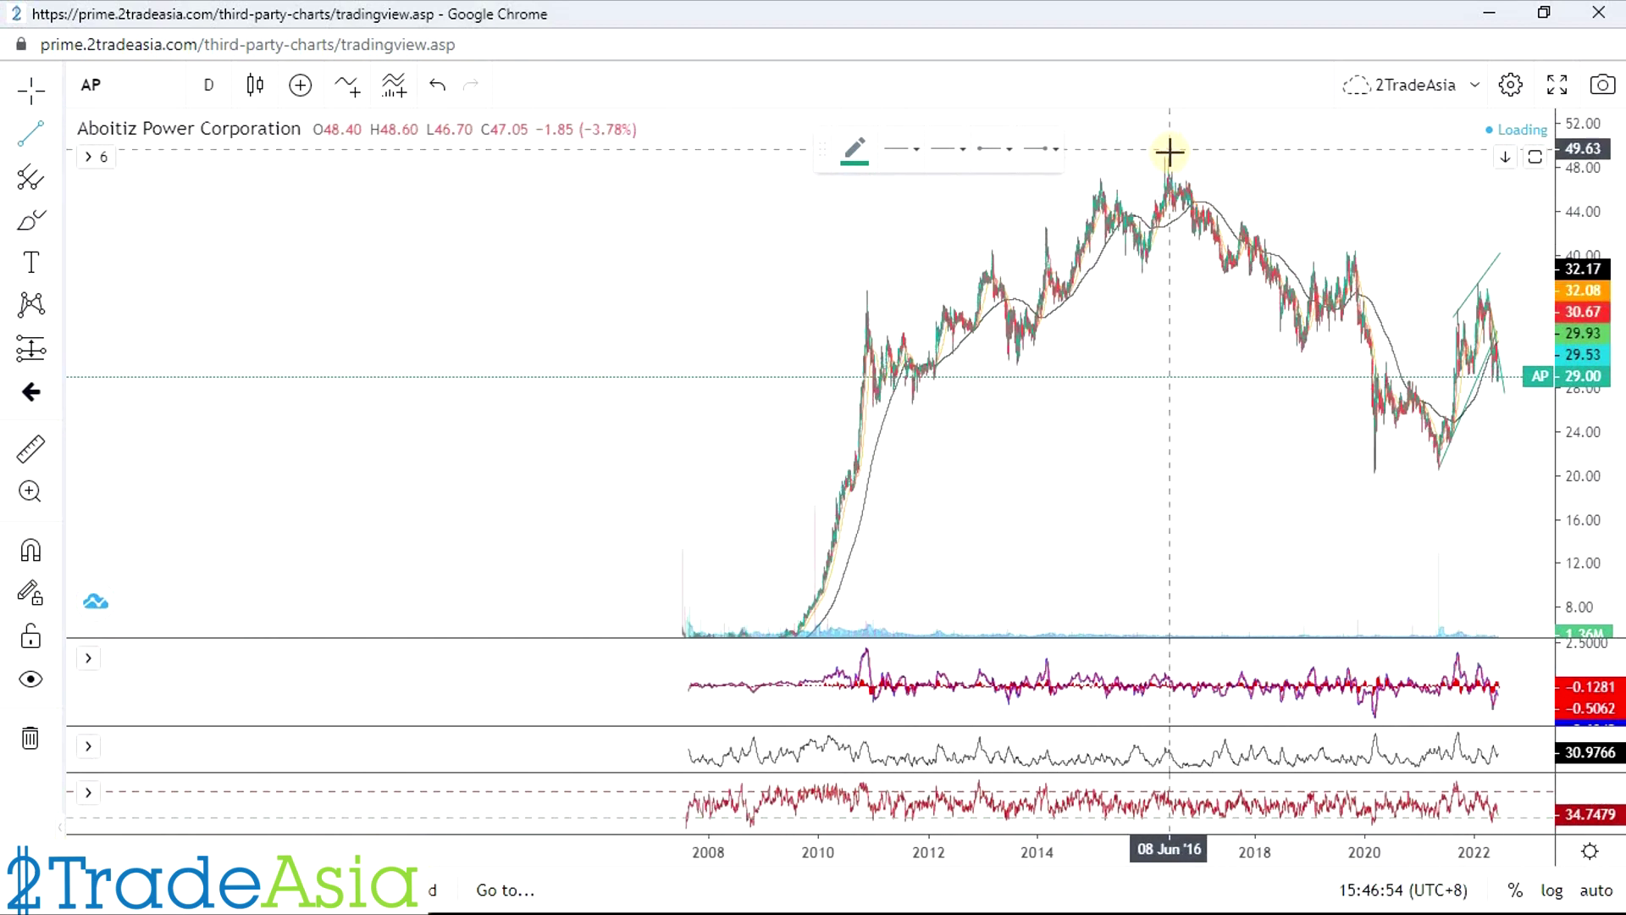
left_click(1169, 157)
key("Escape")
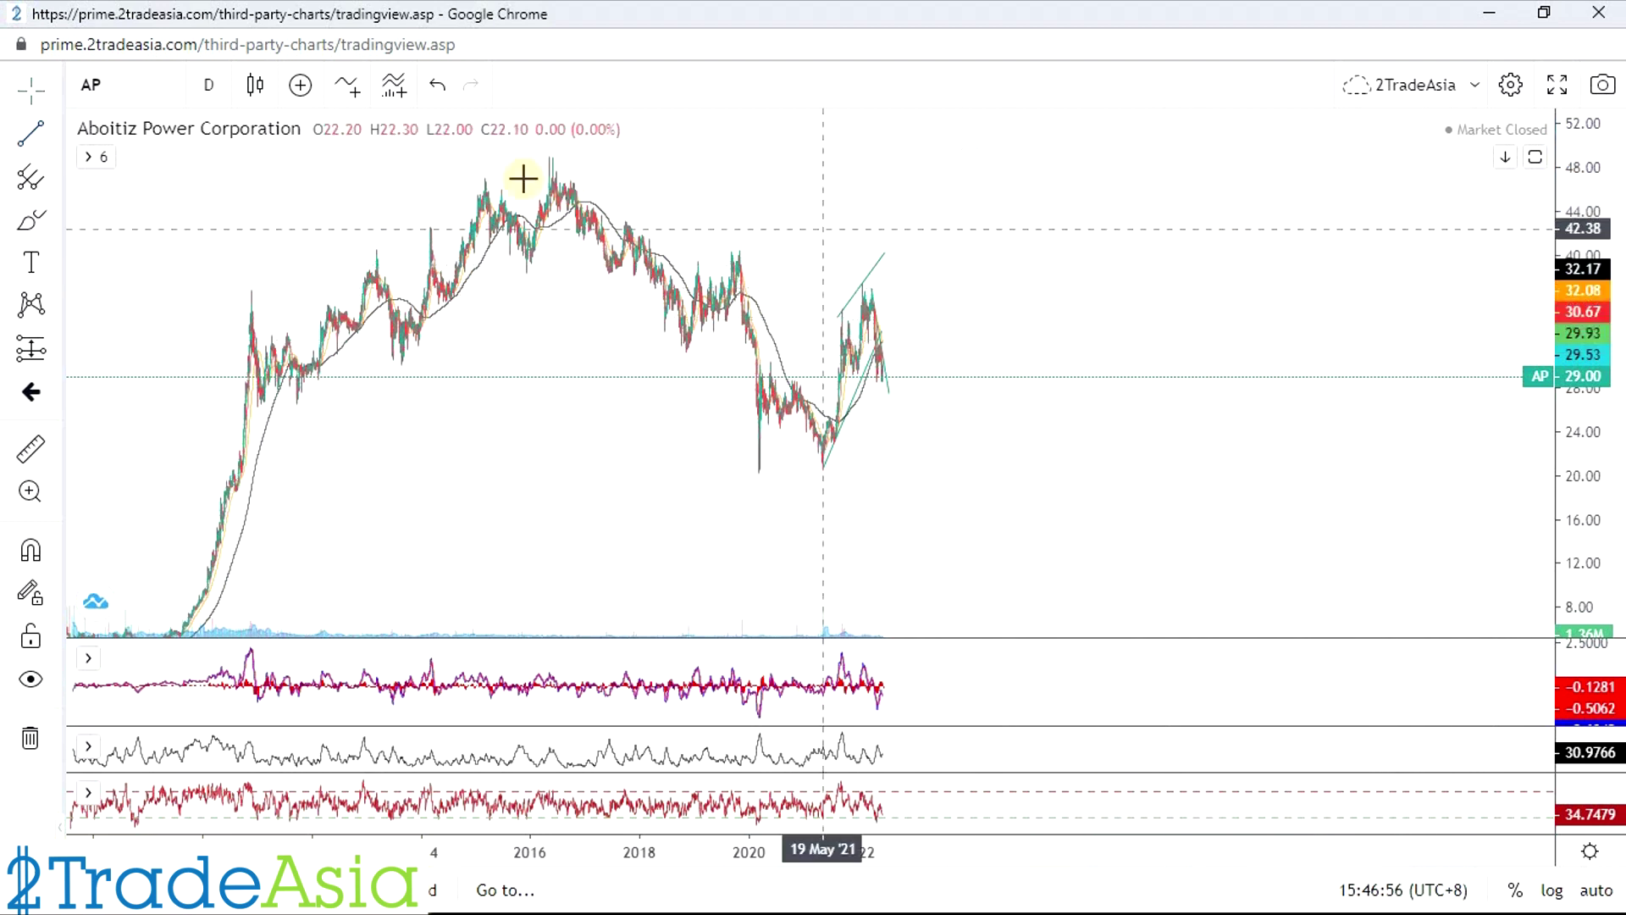
Step: Draw a long-term falling trend line from the June 2016 high at about 49.09 and shorten its end to about 32.87 on 11 August 2022
left_click(31, 133)
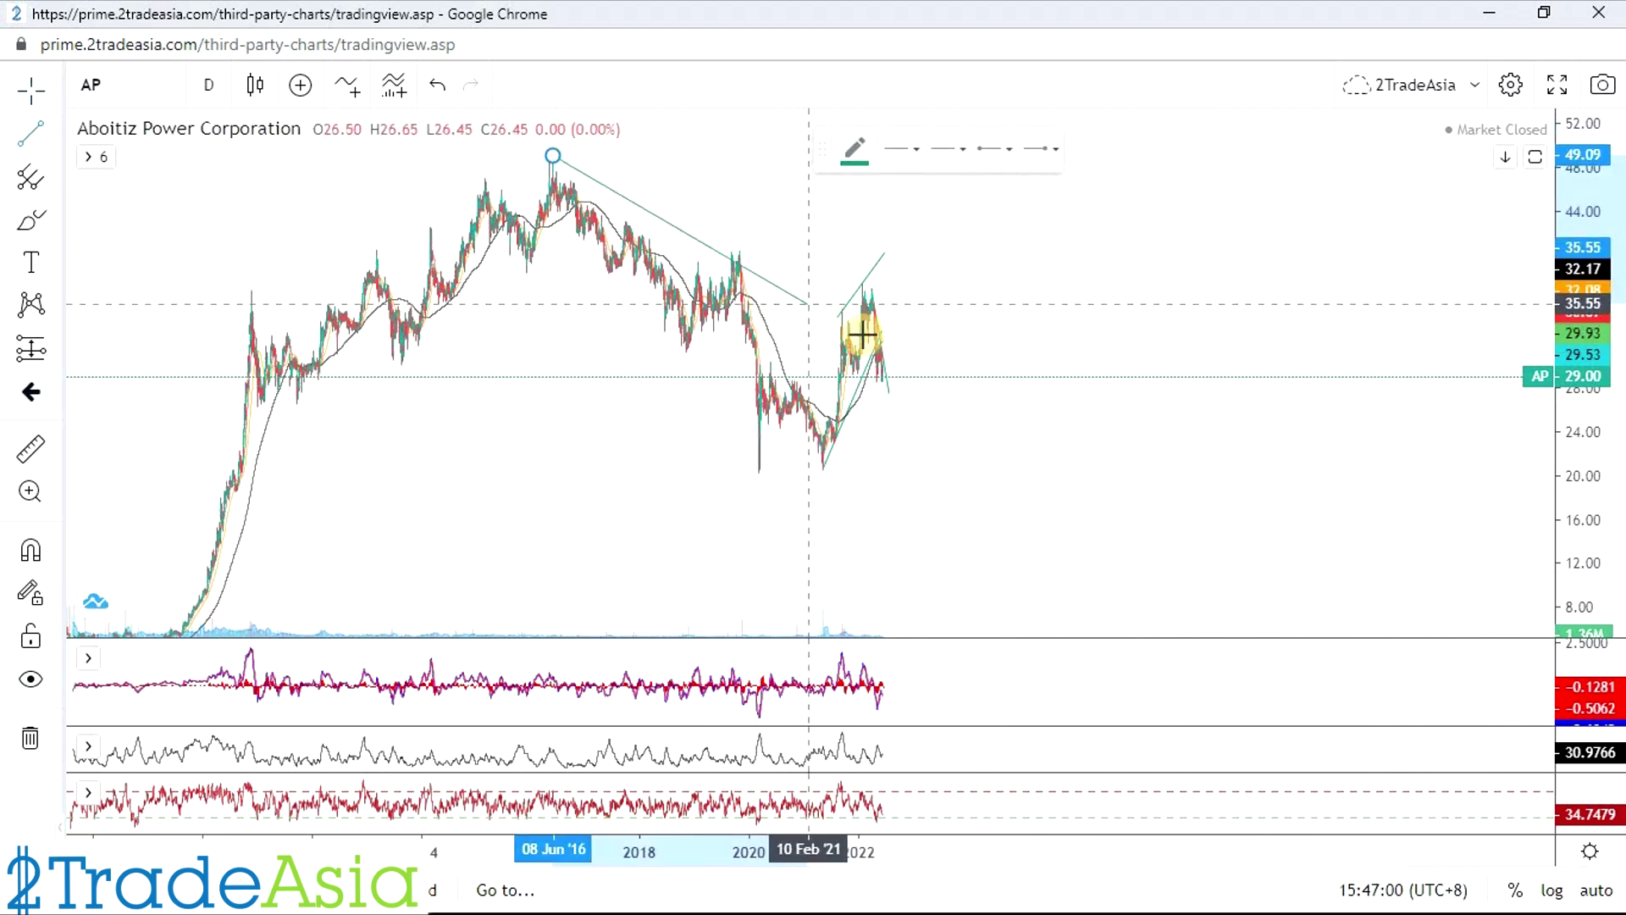
left_click(985, 377)
left_click_drag(627, 462, 348, 516)
left_click_drag(467, 514, 1154, 457)
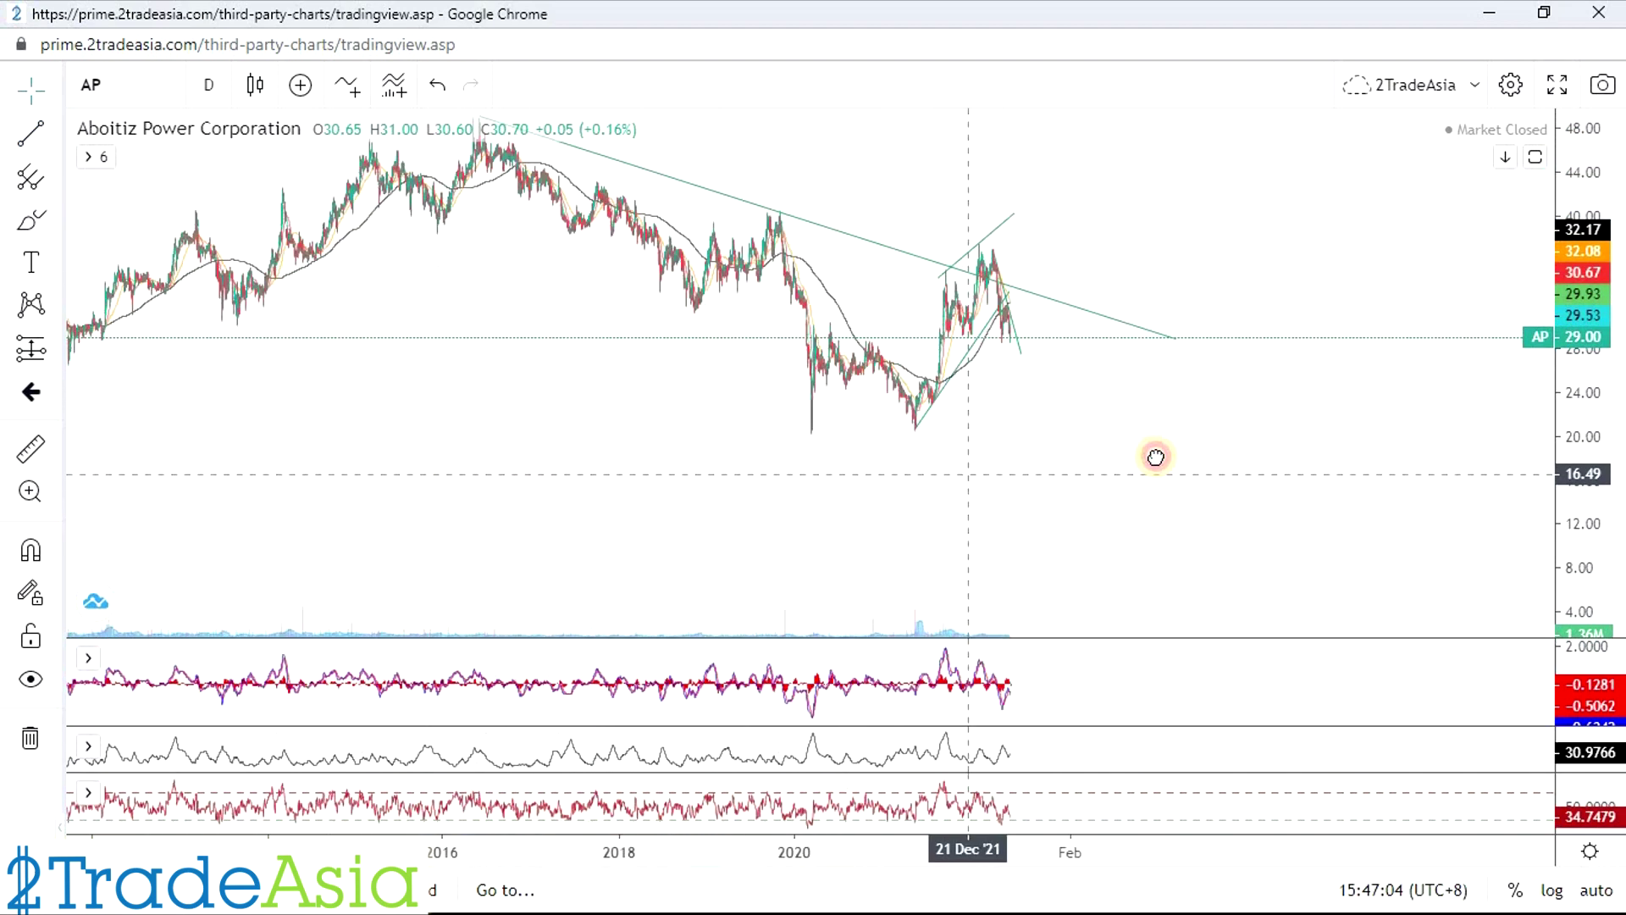
scroll(759, 491, "up", 3)
scroll(851, 364, "up", 3)
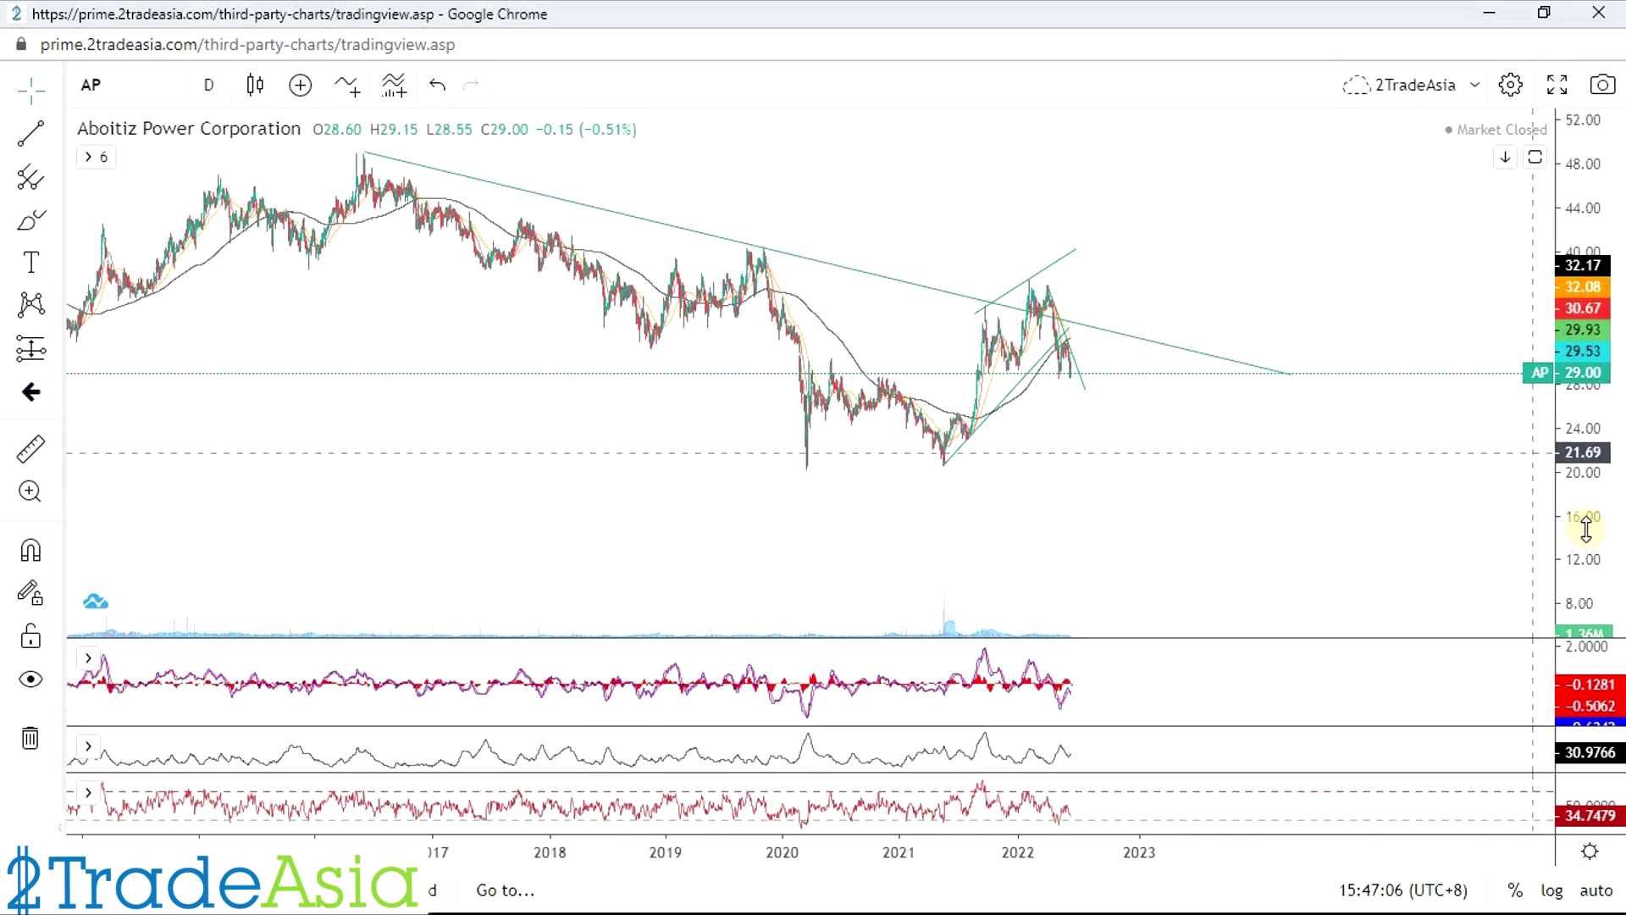
scroll(795, 371, "up", 3)
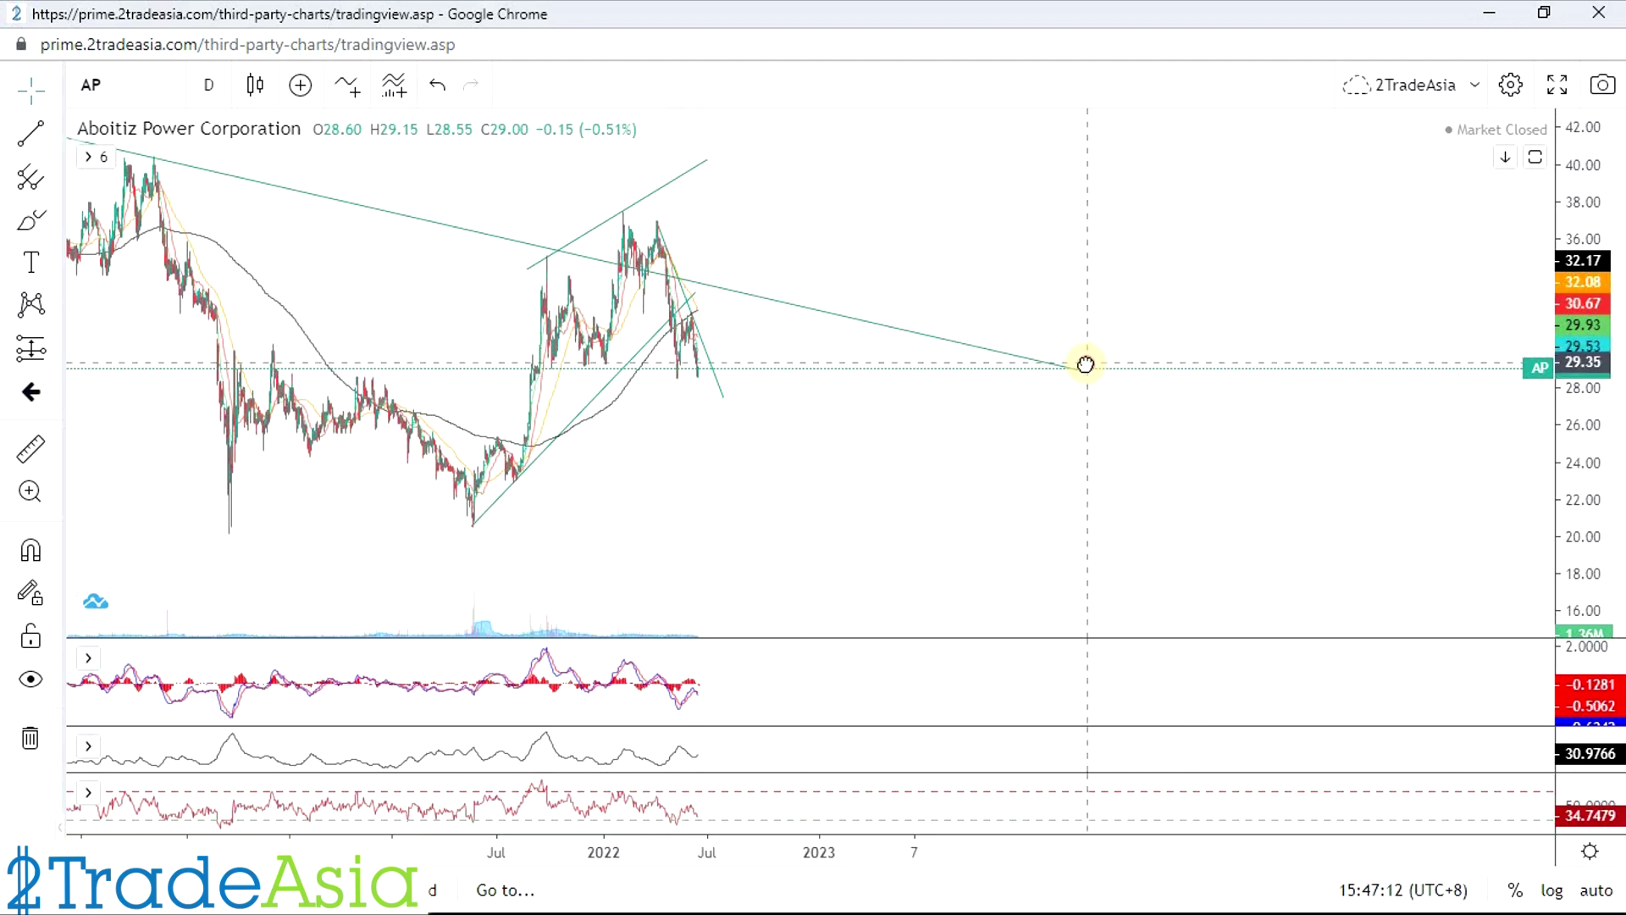
left_click_drag(1085, 364, 796, 317)
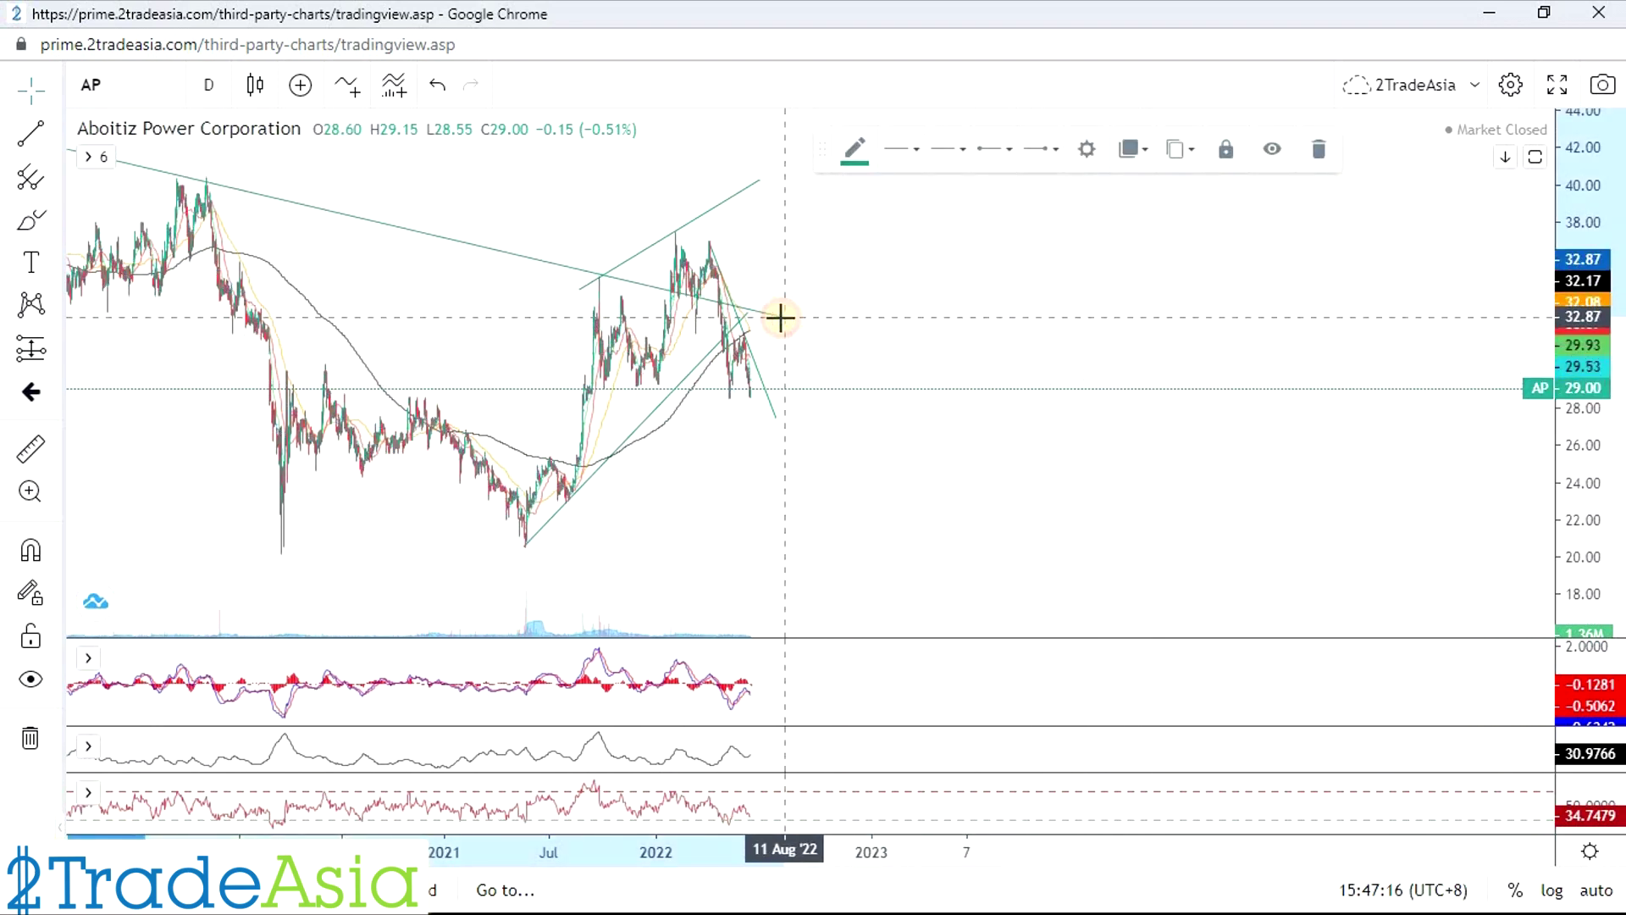
left_click(780, 334)
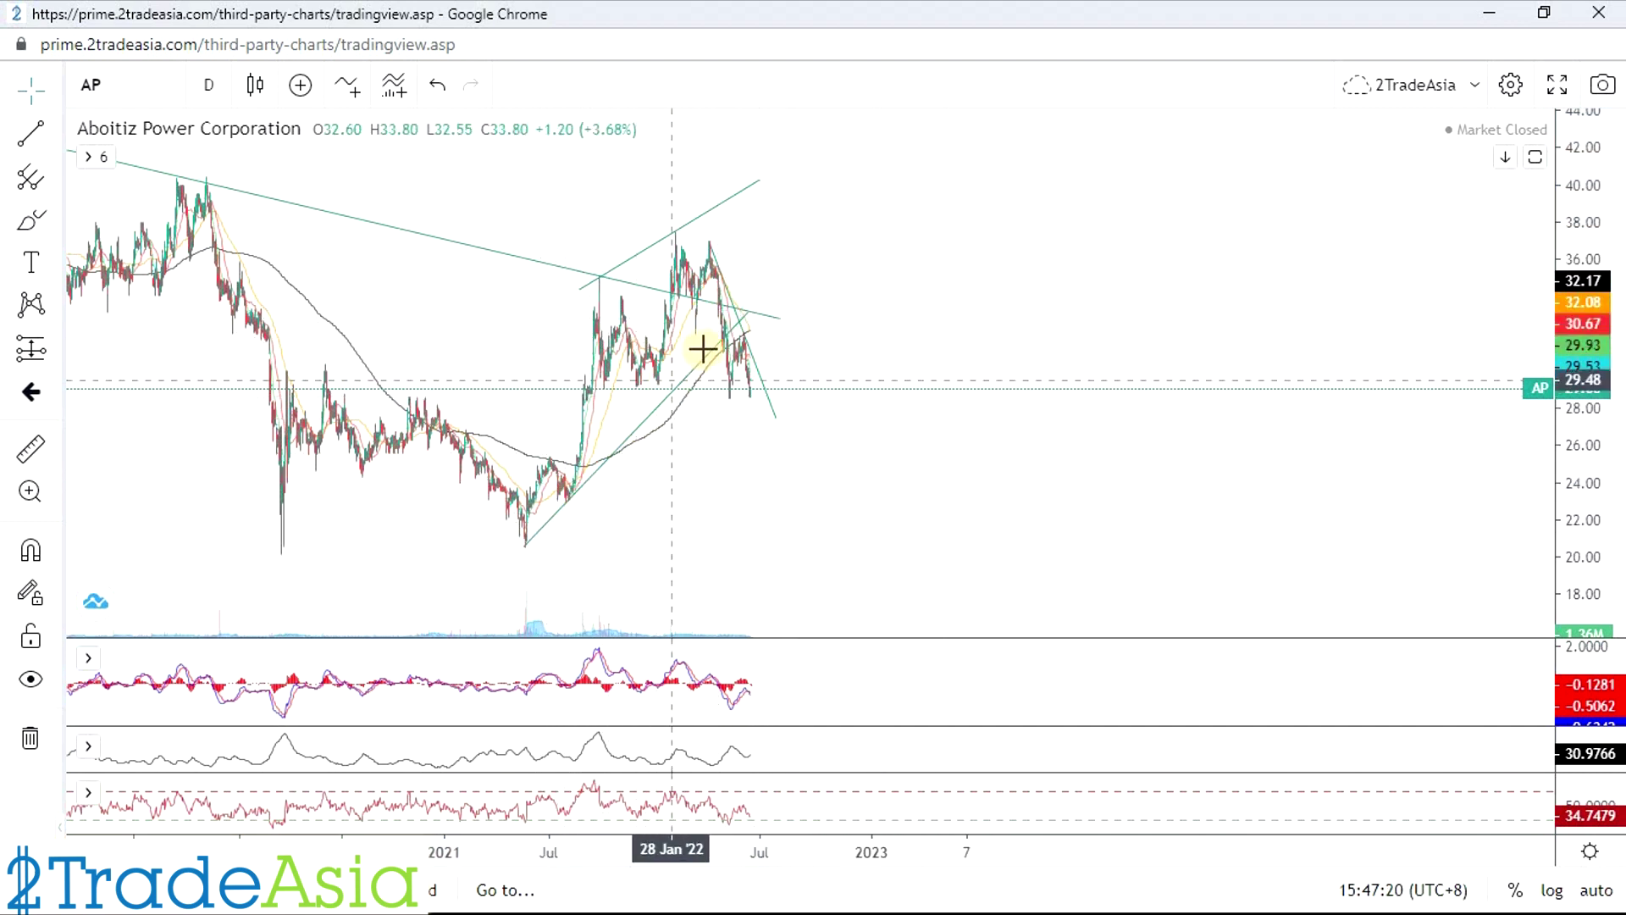
Step: Clone the short falling trend line from the April 2022 high and place the copy below the price, starting at about 34.22 on 16 February 2022
left_click_drag(768, 459, 1267, 483)
scroll(1132, 505, "up", 3)
left_click_drag(1134, 493, 1184, 472)
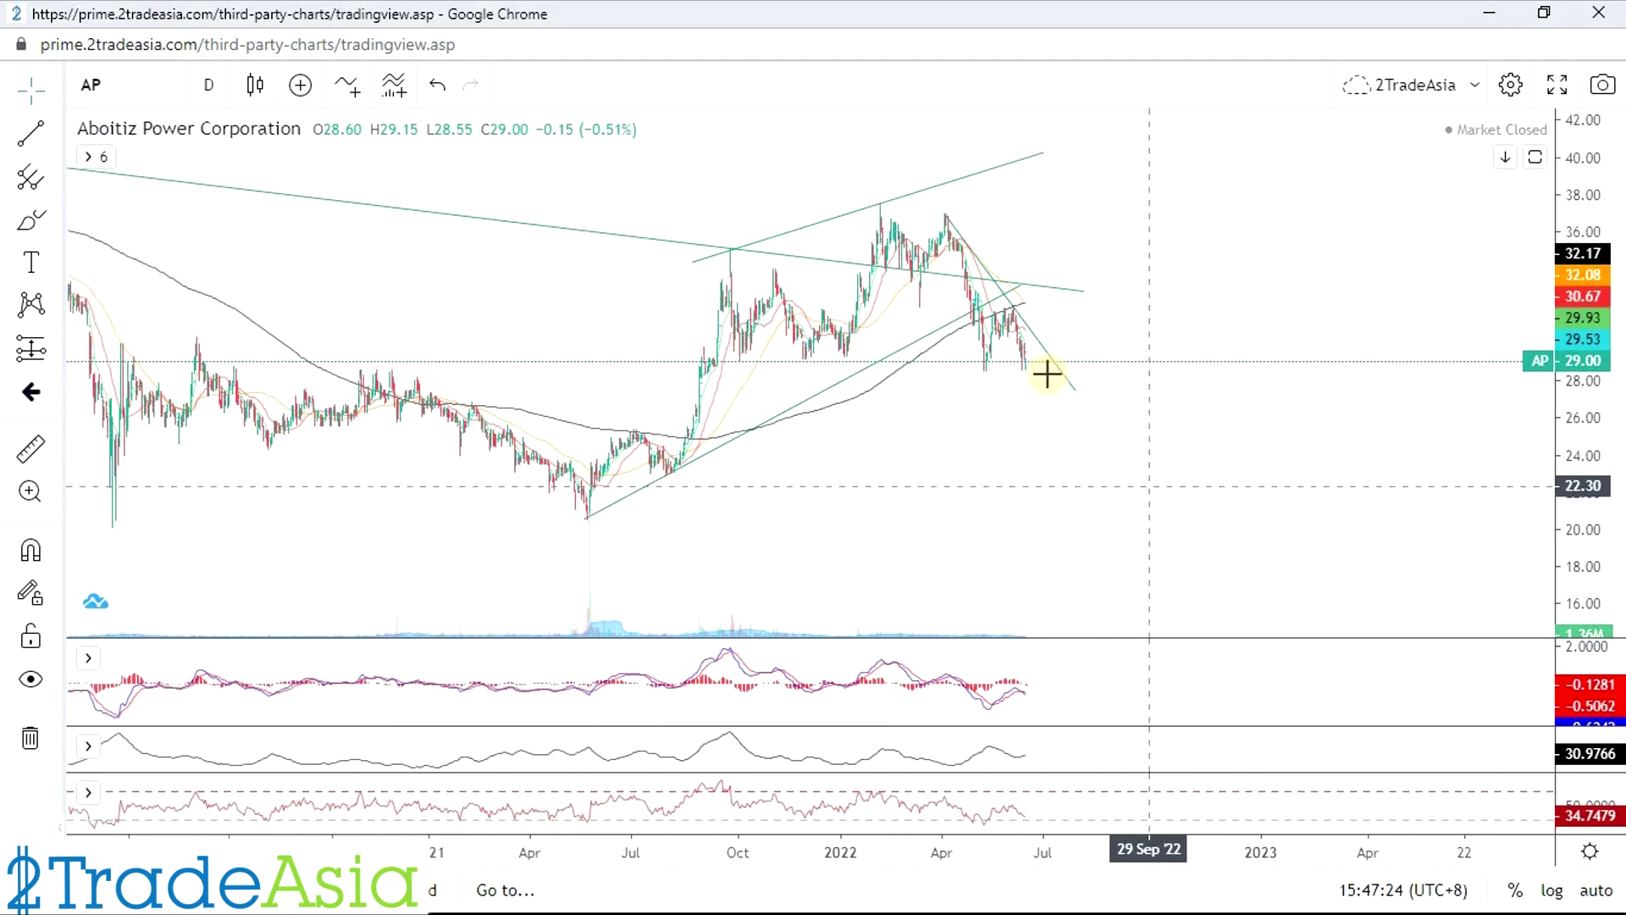
left_click(1037, 341)
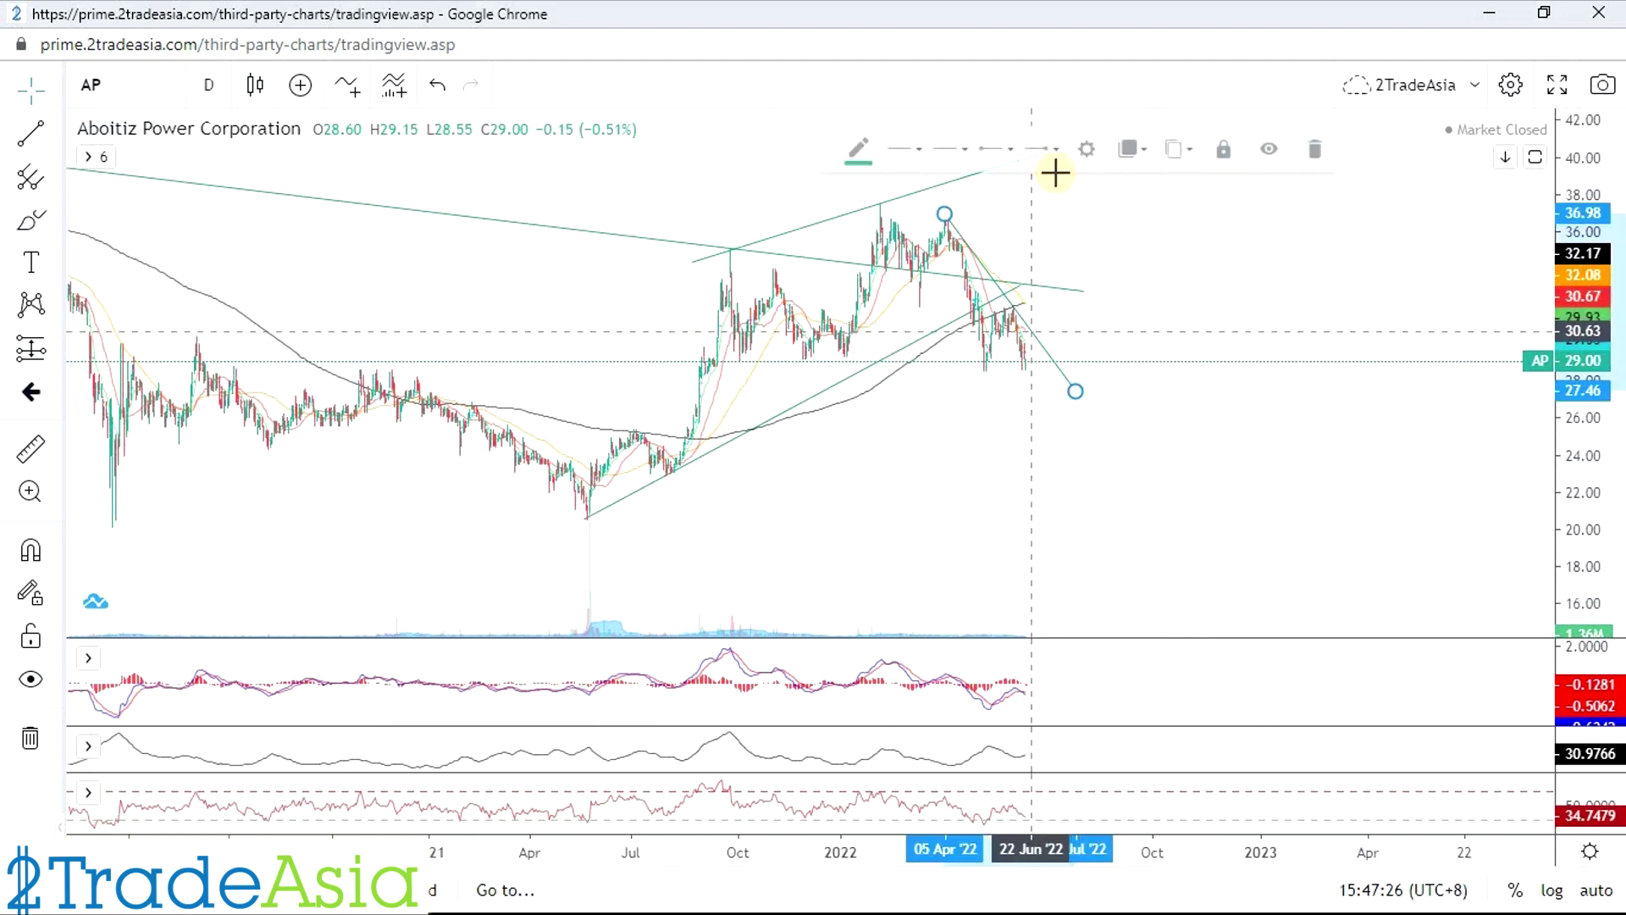
left_click(1181, 170)
left_click(1190, 194)
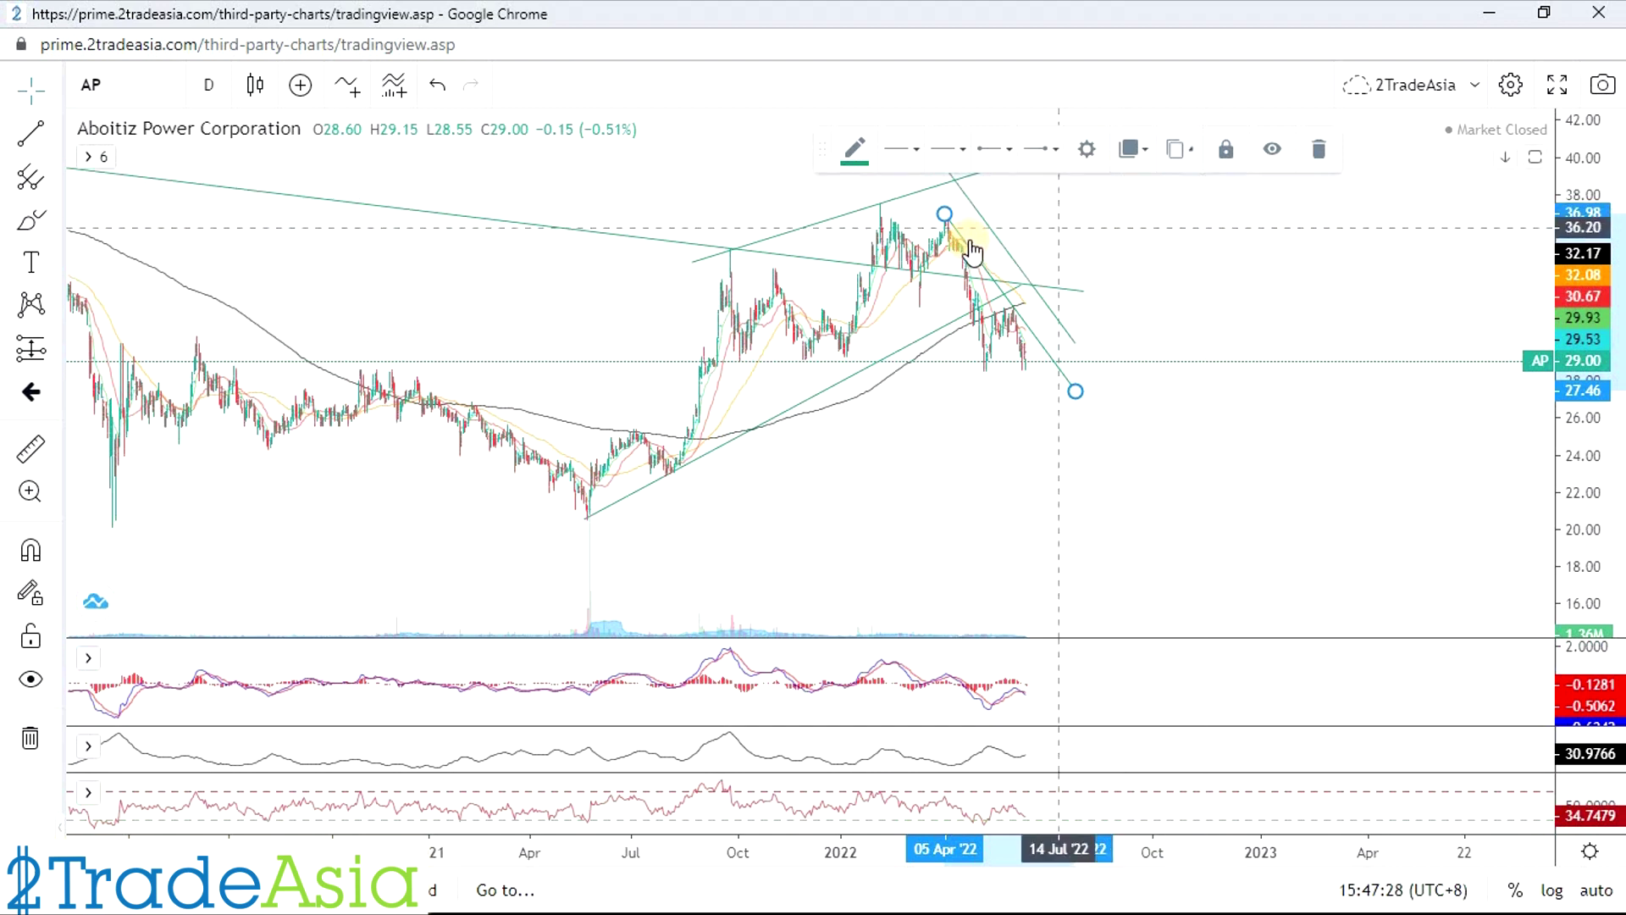
left_click_drag(993, 243, 937, 332)
Step: Adjust the lower falling line to run from about 33.64 on 21 February 2022 to about 25.25 on 29 June 2022
left_click_drag(1020, 442, 1006, 425)
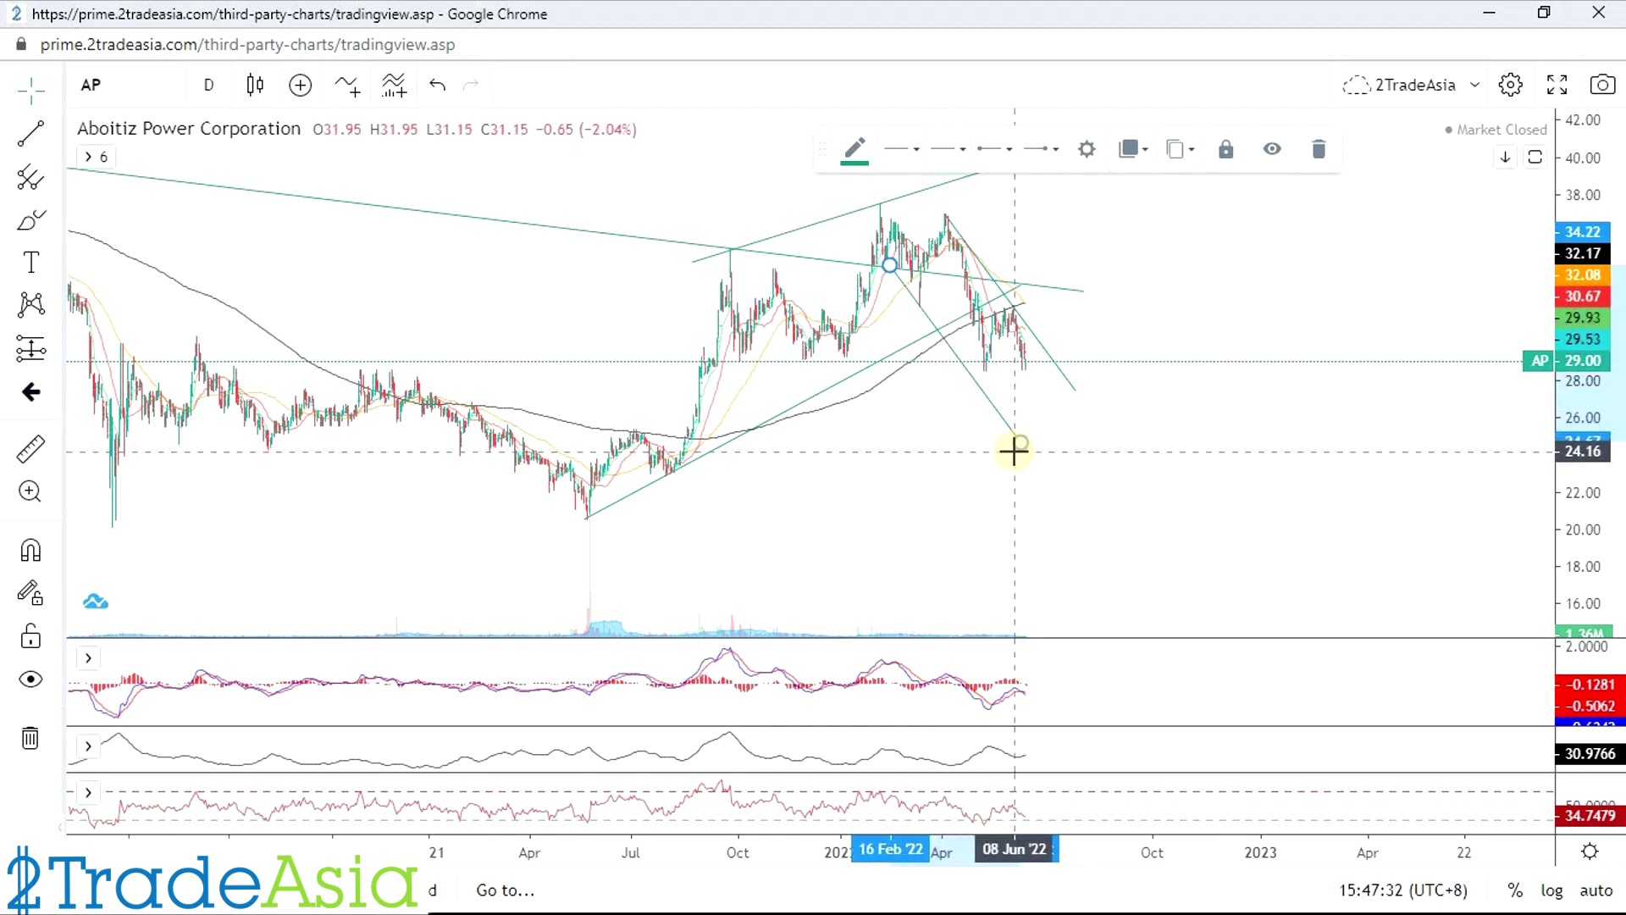
left_click(1139, 461)
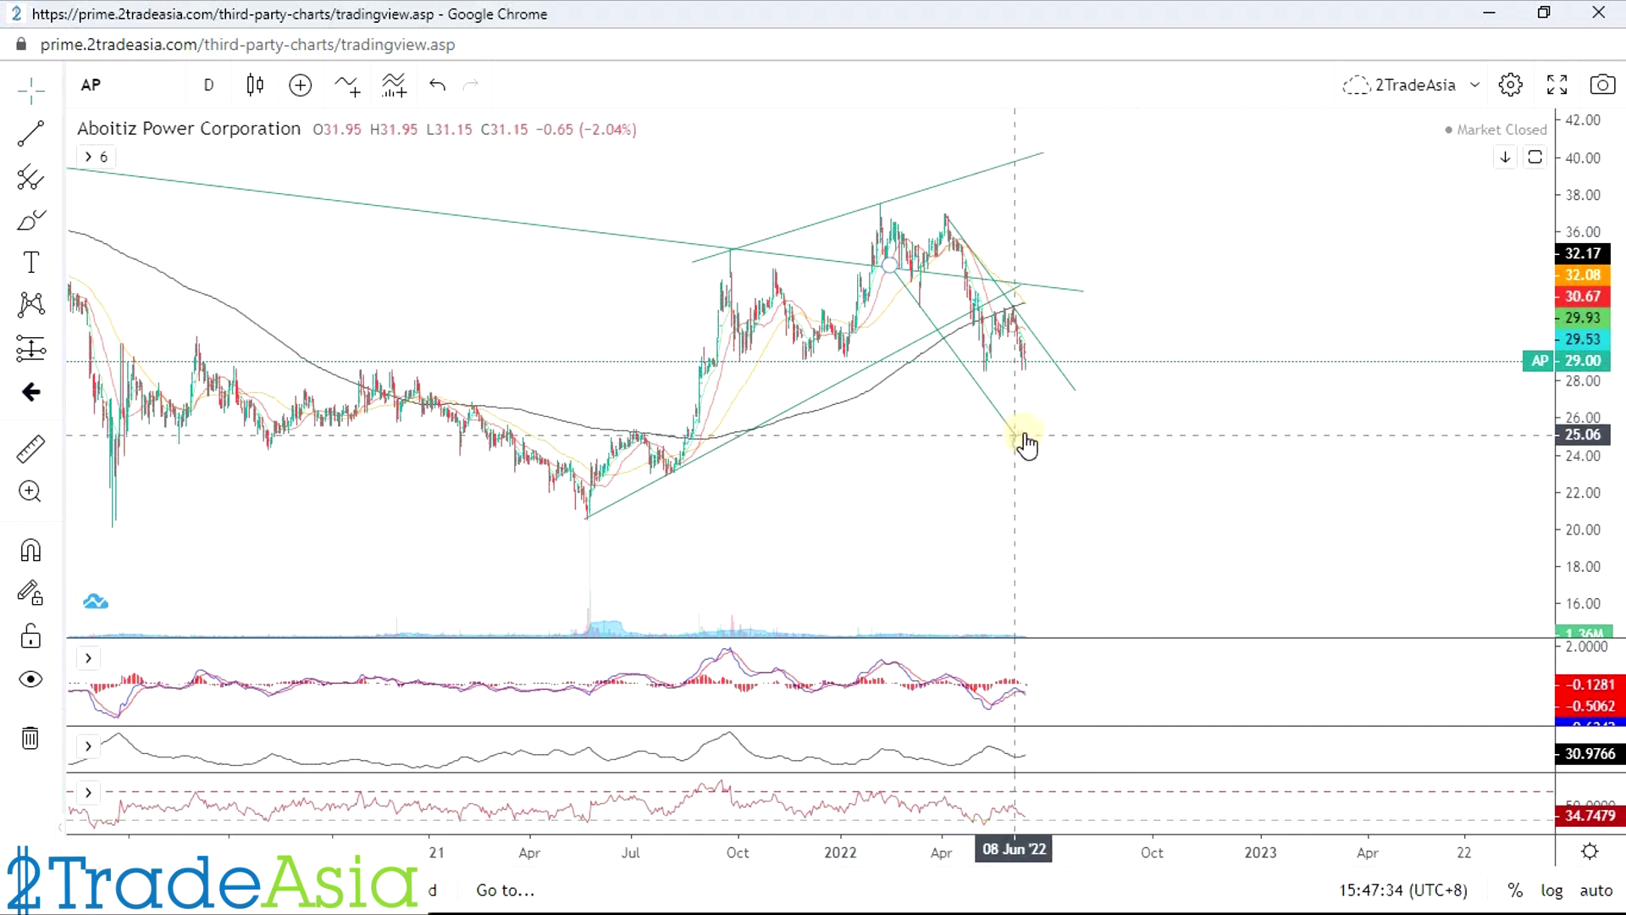
left_click_drag(1010, 428, 1041, 432)
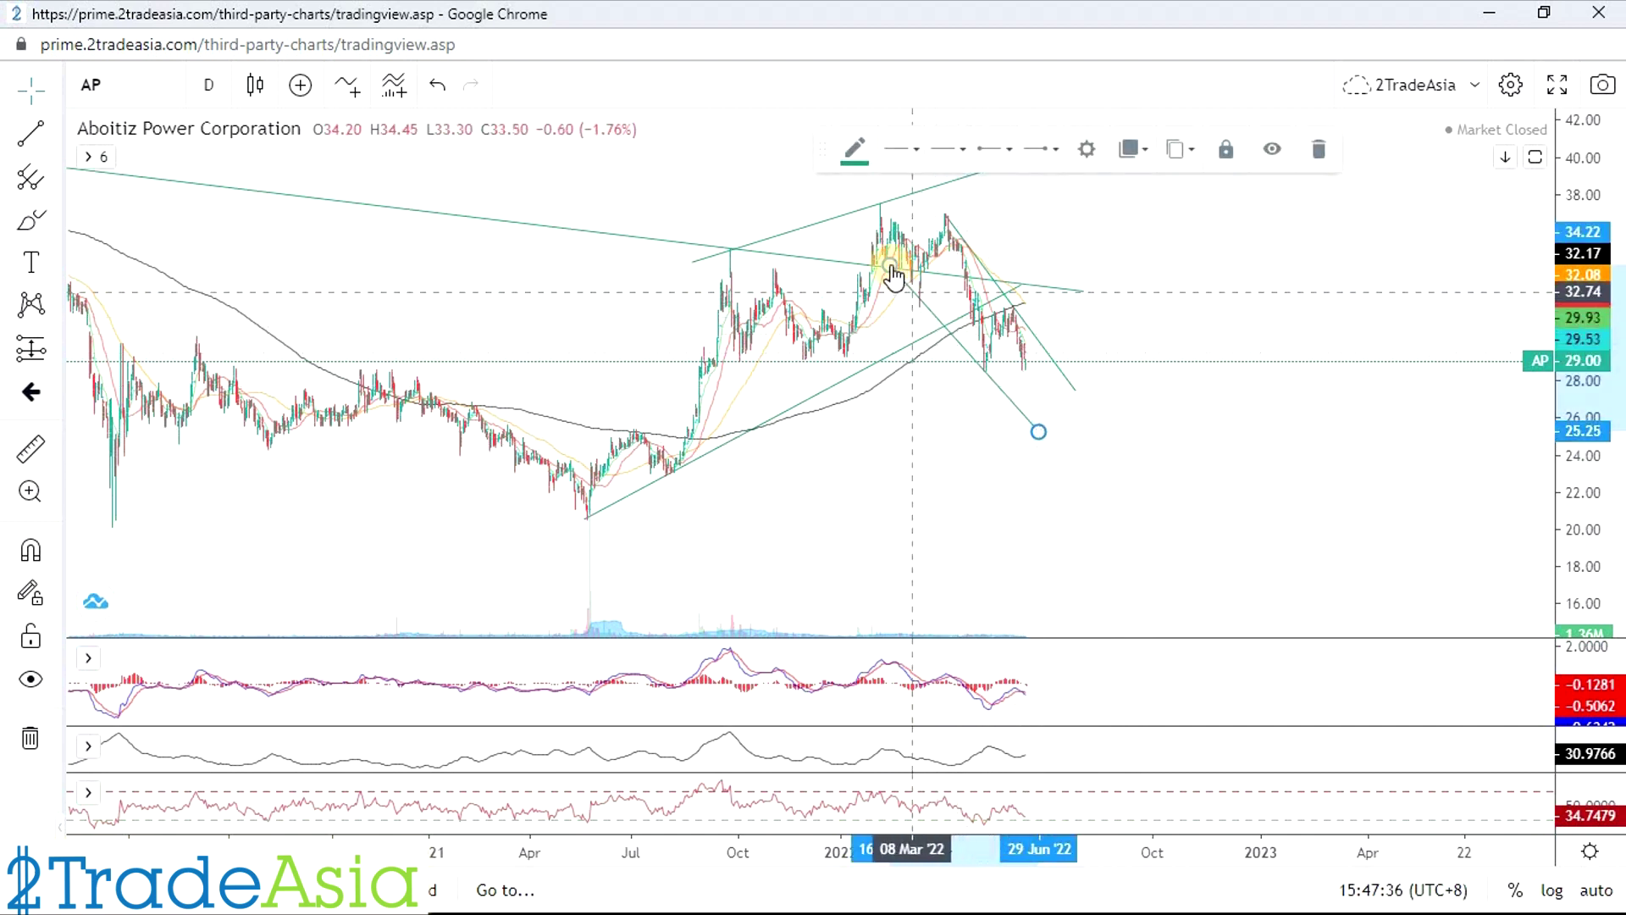
left_click_drag(889, 265, 895, 277)
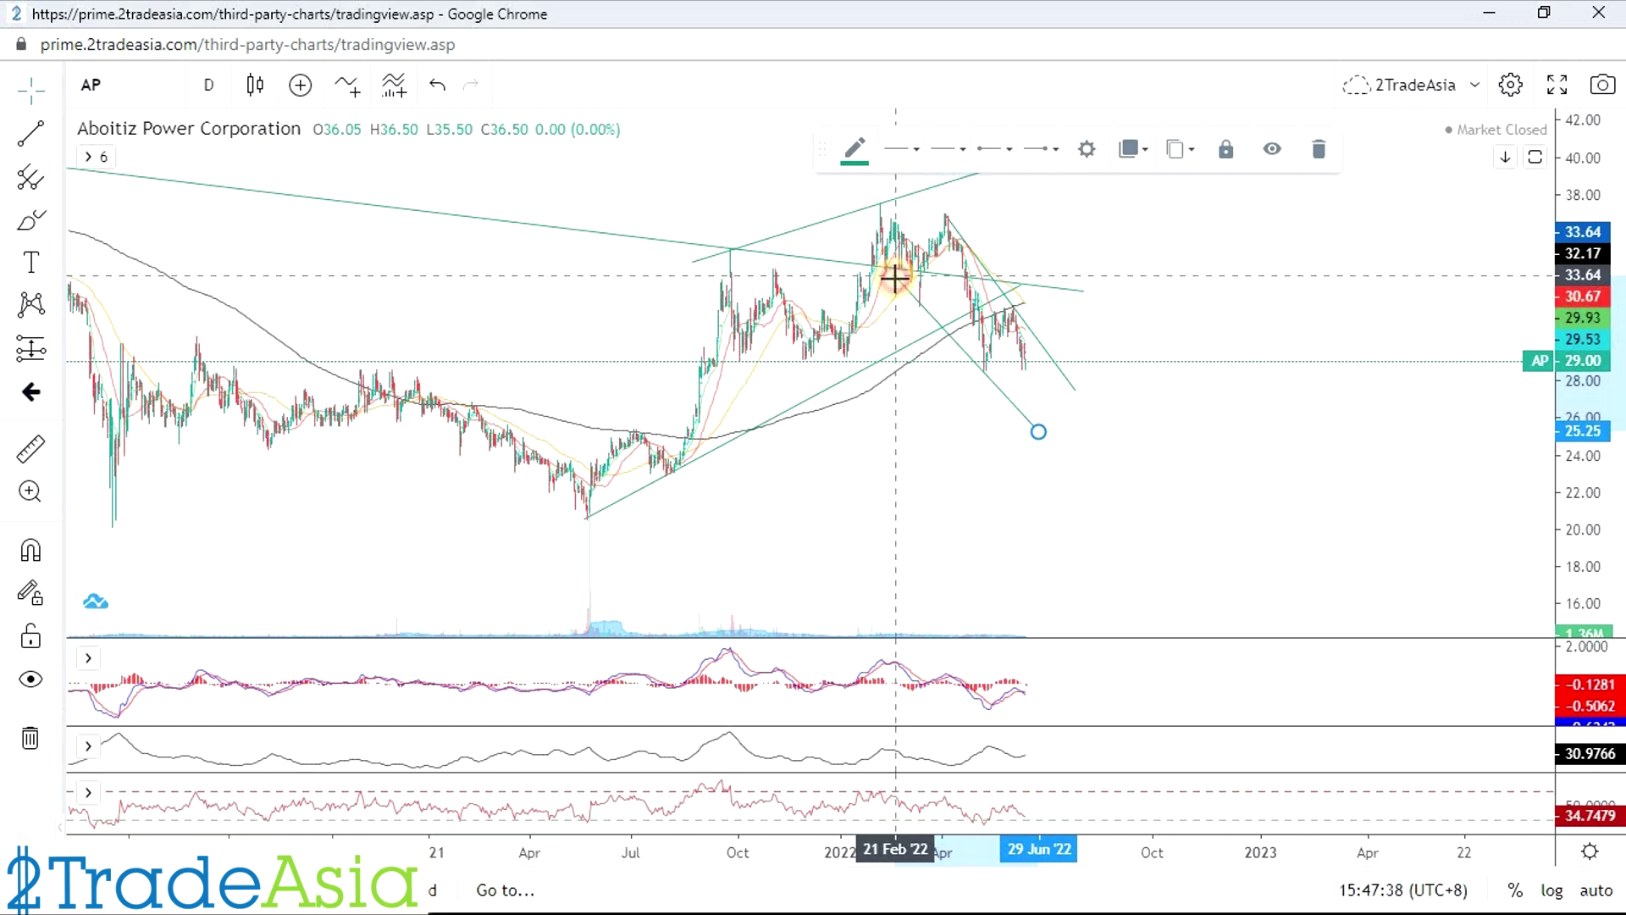
left_click(1117, 530)
Step: Draw a horizontal line near the mid-2021 highs on the AP chart, at about 25.10
left_click_drag(1202, 440, 1414, 389)
left_click_drag(1585, 222, 1584, 352)
scroll(1350, 504, "up", 3)
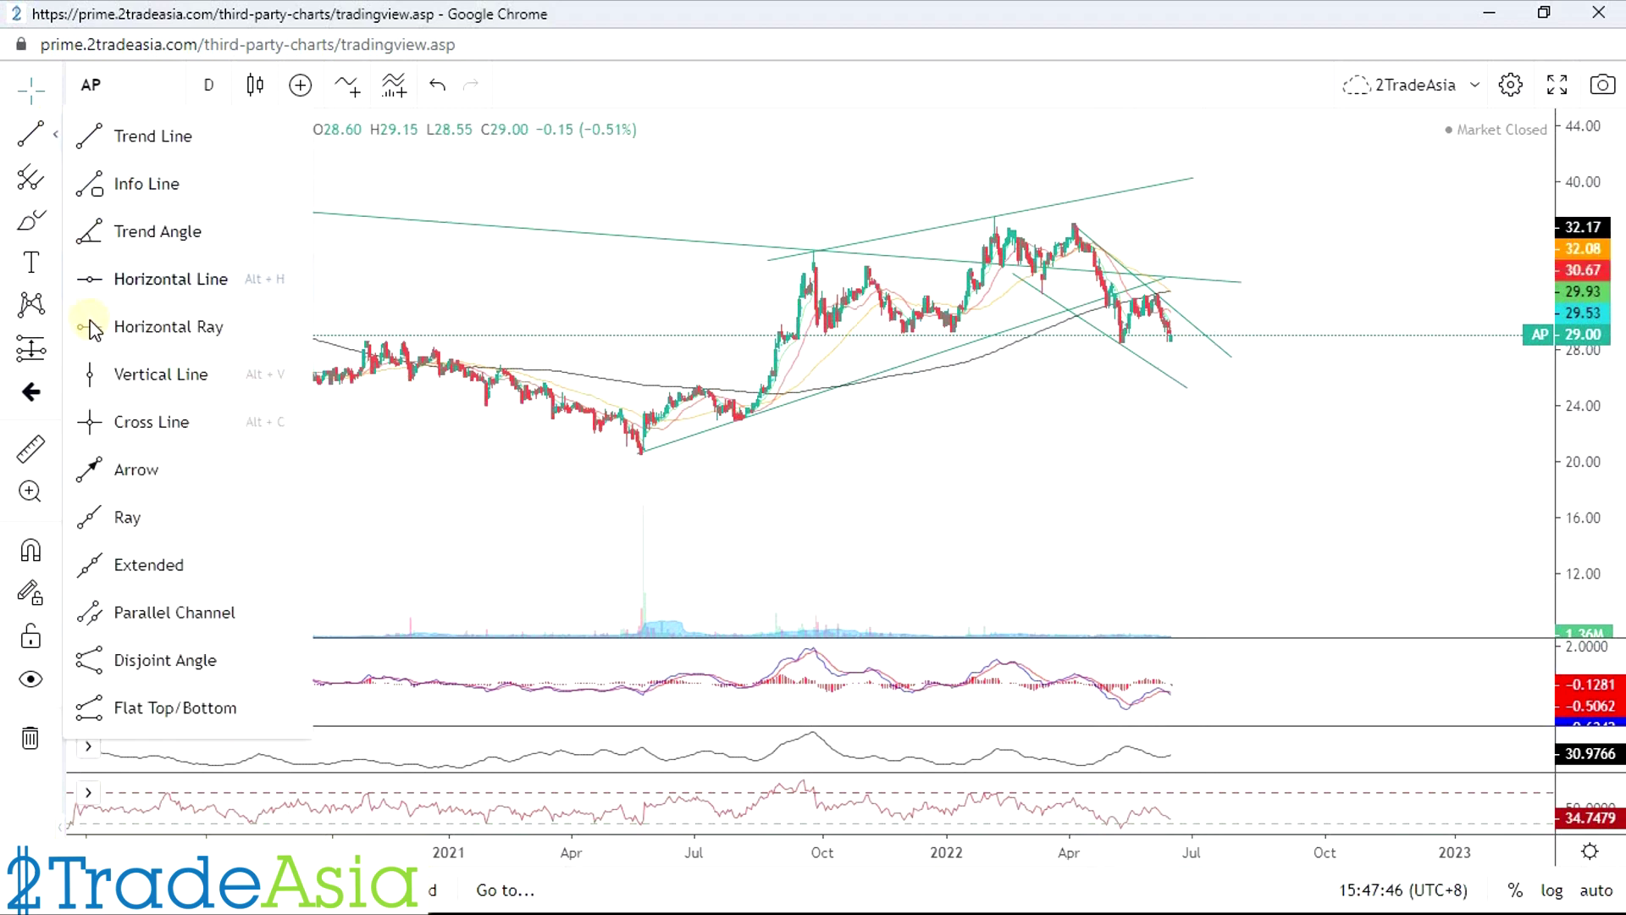
left_click(683, 385)
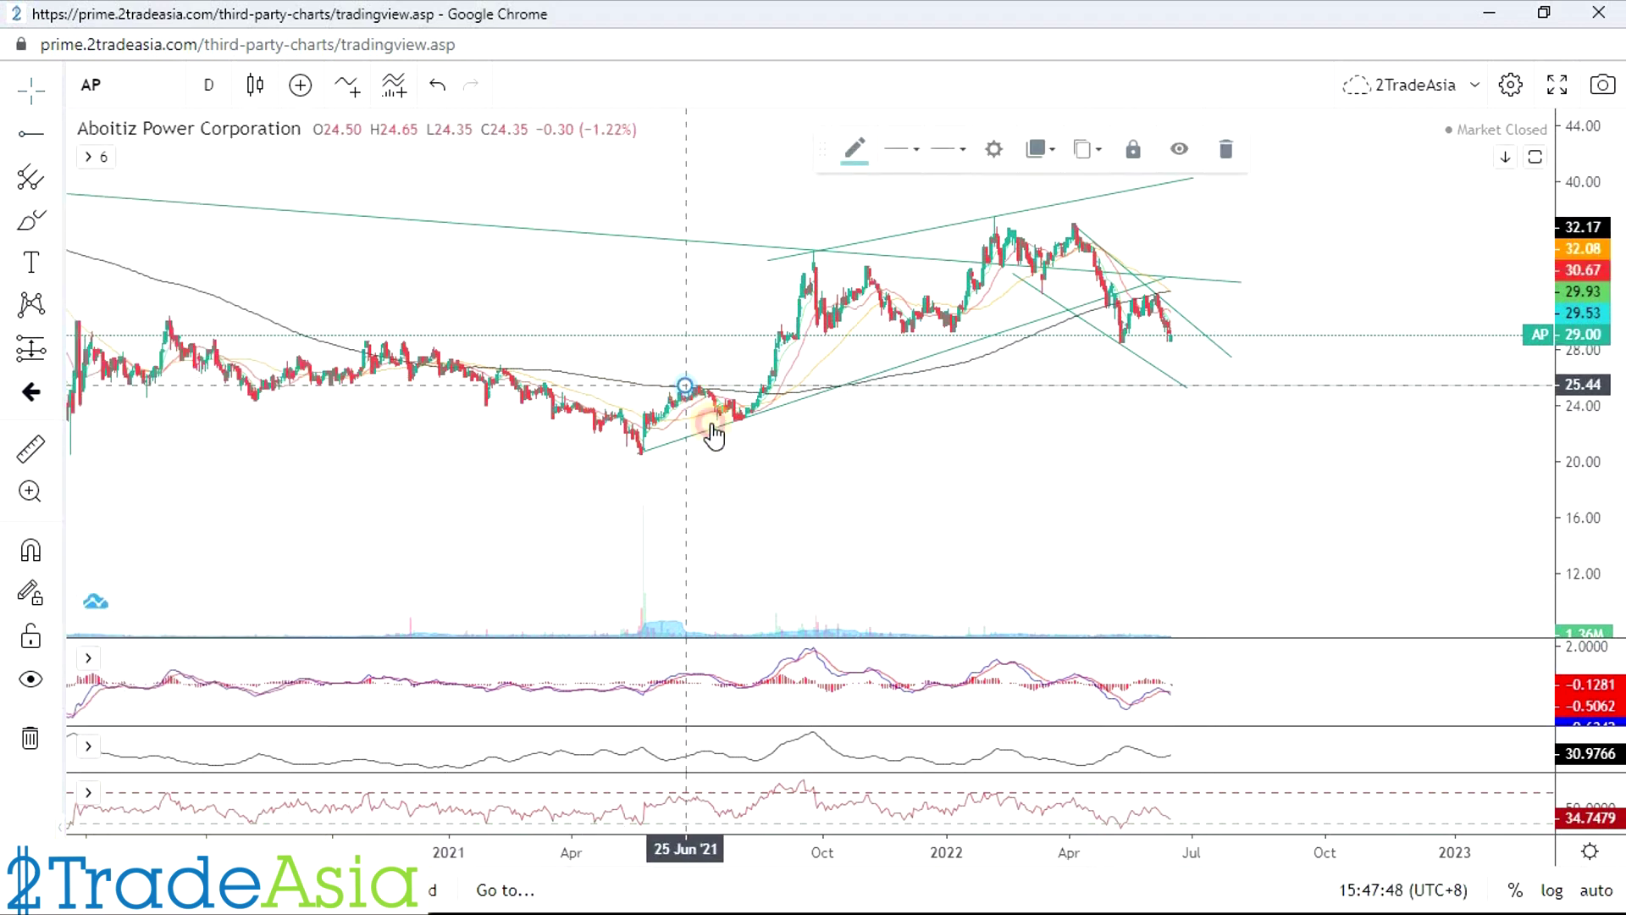
scroll(997, 516, "down", 3)
scroll(997, 515, "down", 2)
left_click_drag(1097, 383, 693, 390)
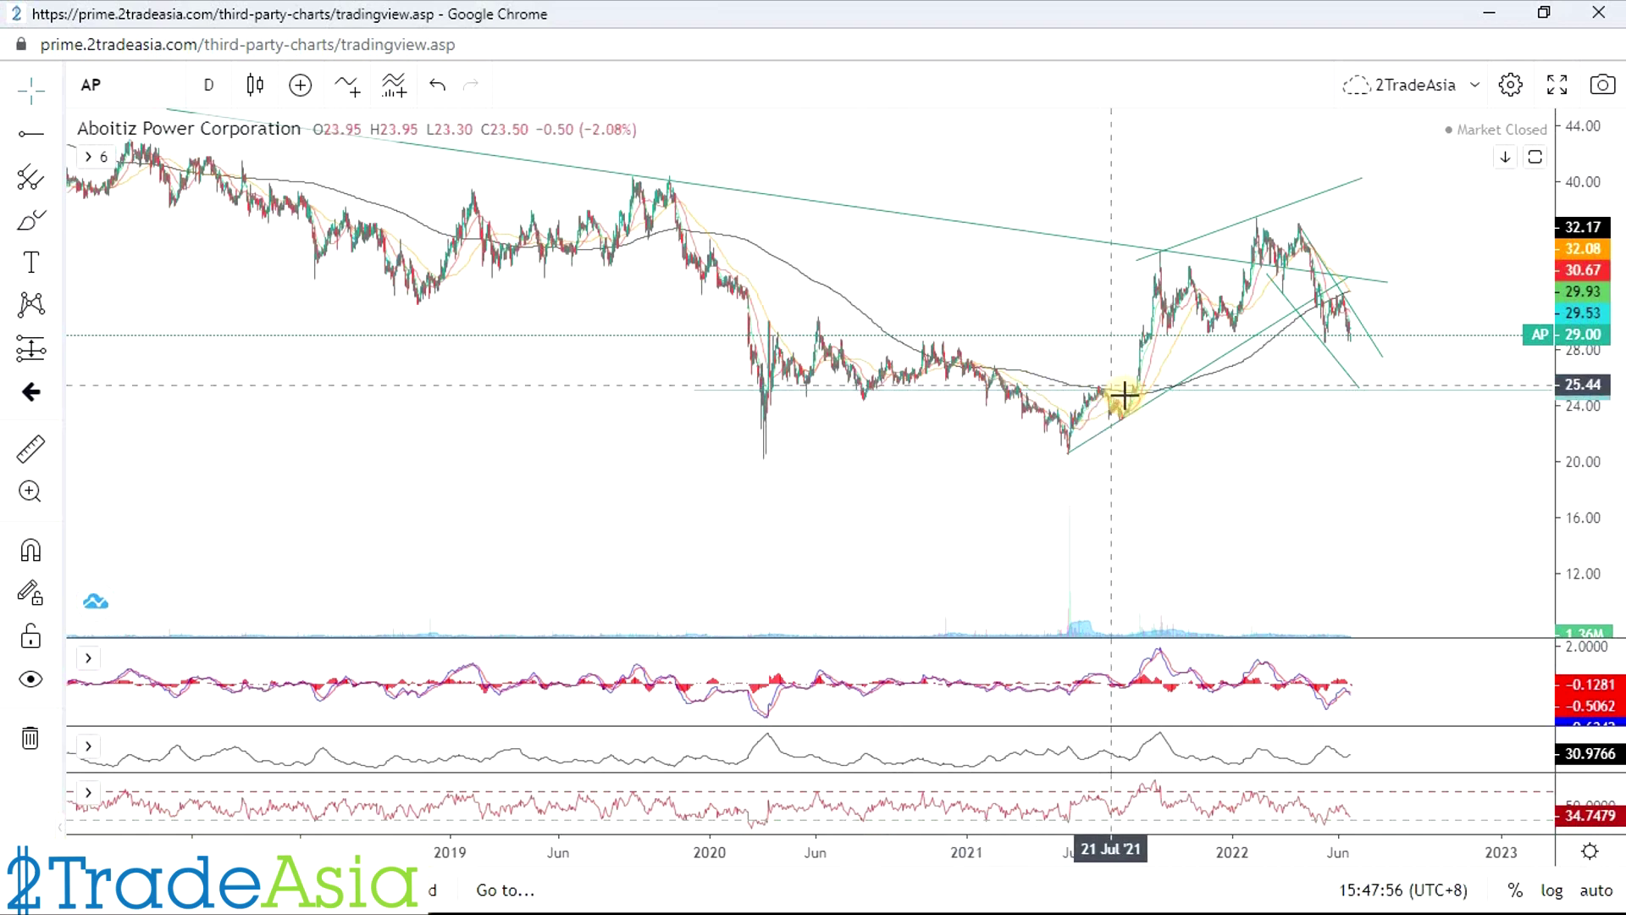
Step: Examine AP's recent price action relative to the two short falling trend lines and the 25.10 horizontal line
scroll(1115, 399, "up", 3)
scroll(1220, 415, "up", 2)
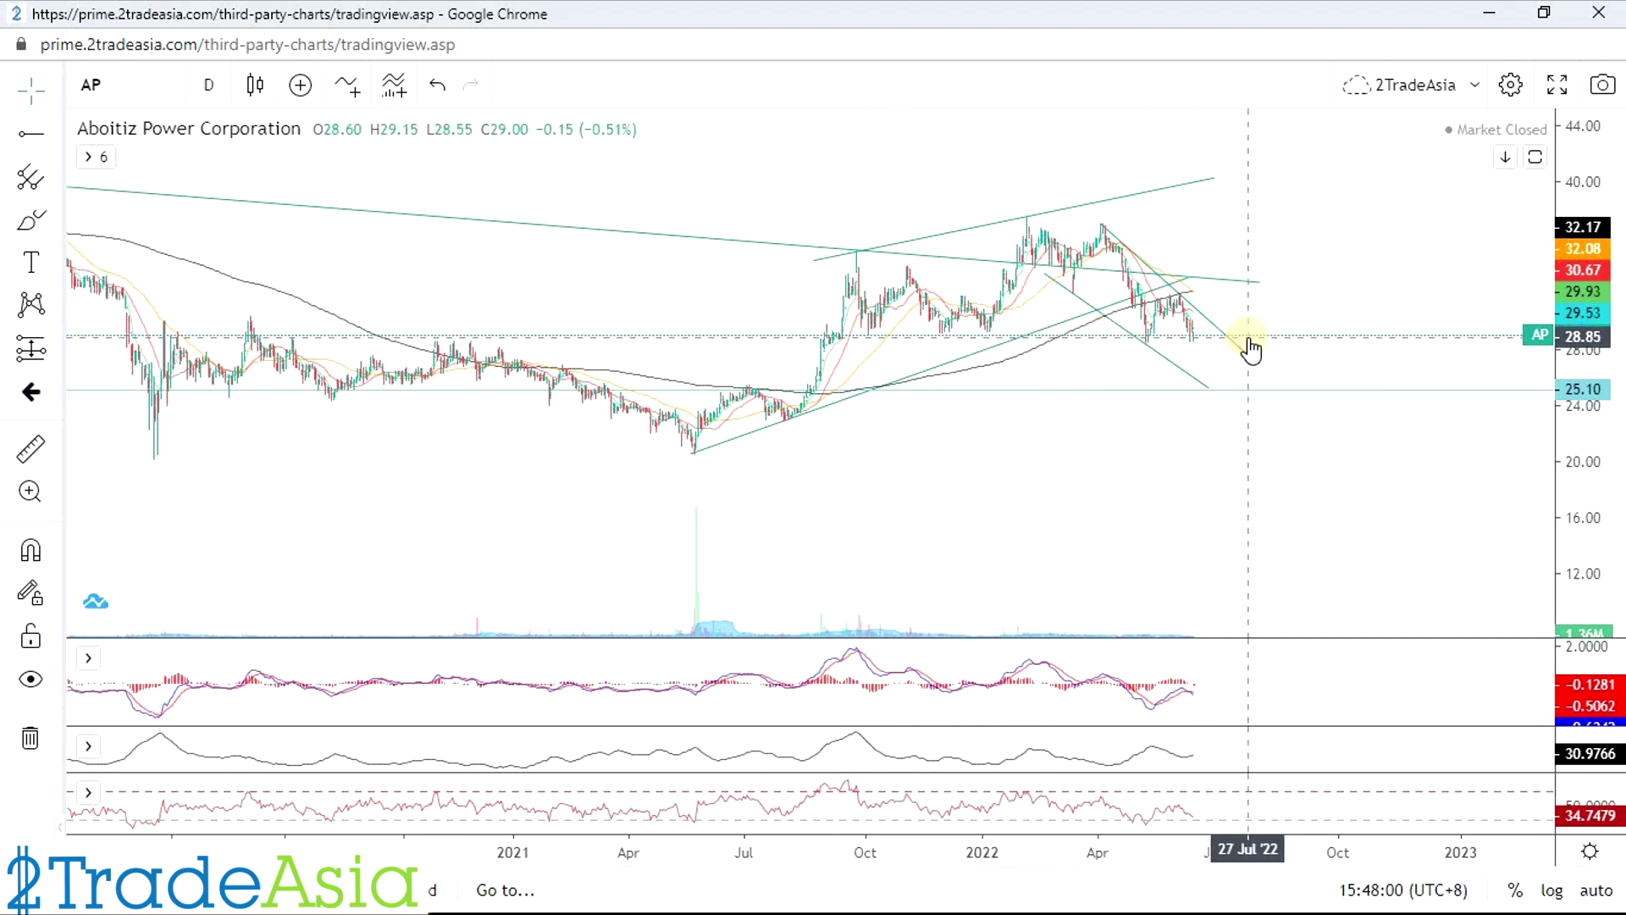
scroll(1252, 348, "up", 3)
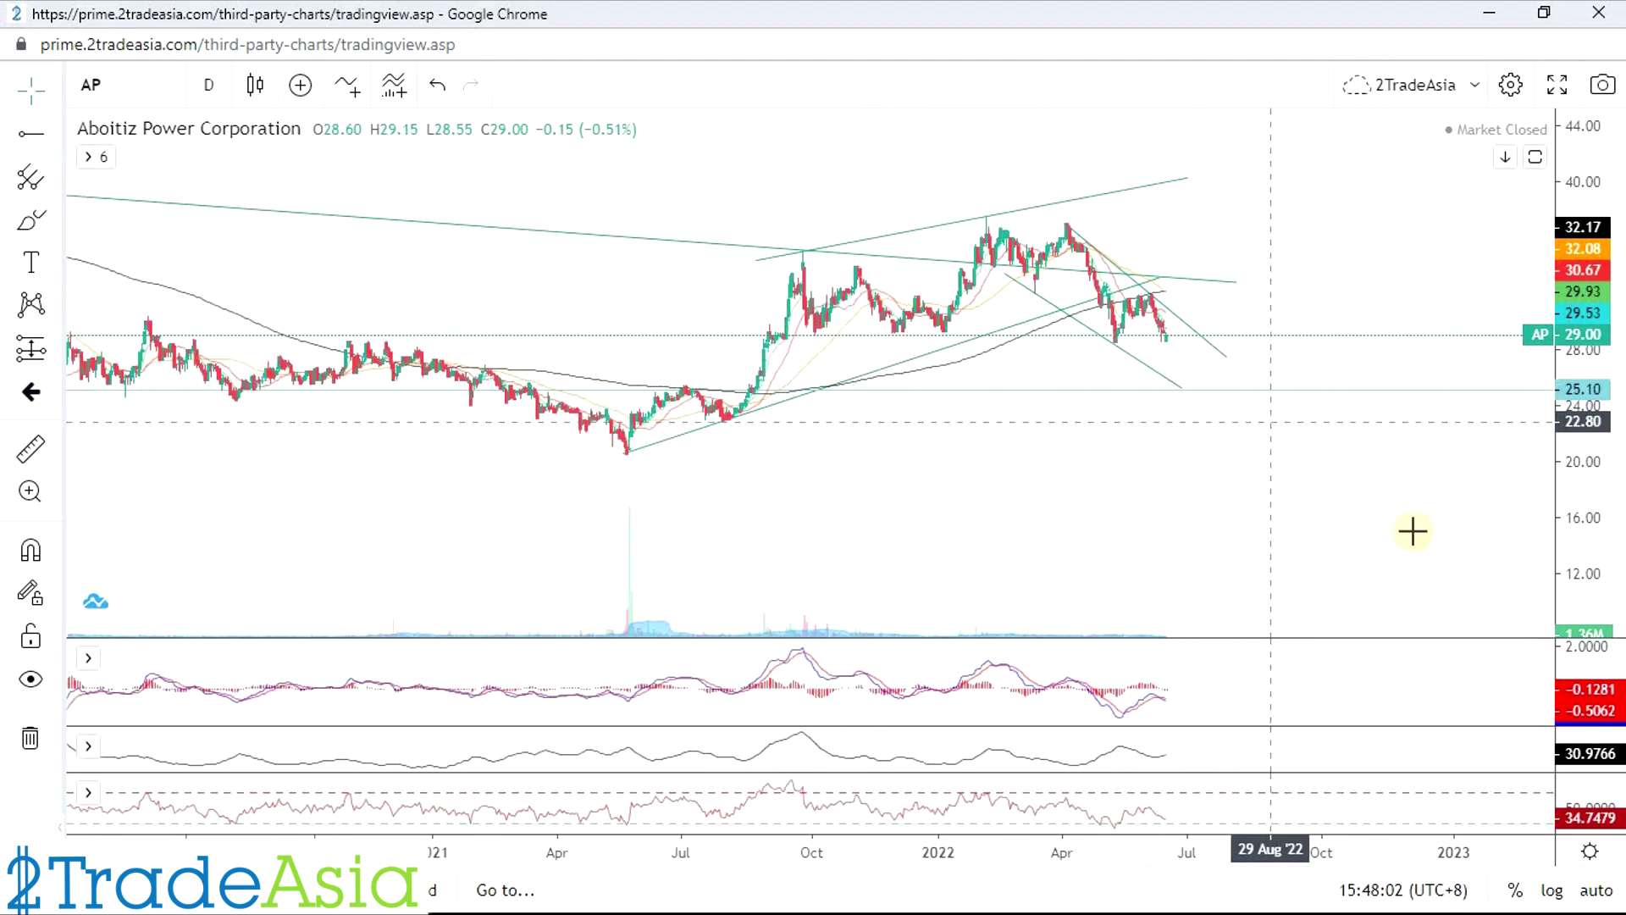
scroll(1089, 501, "up", 2)
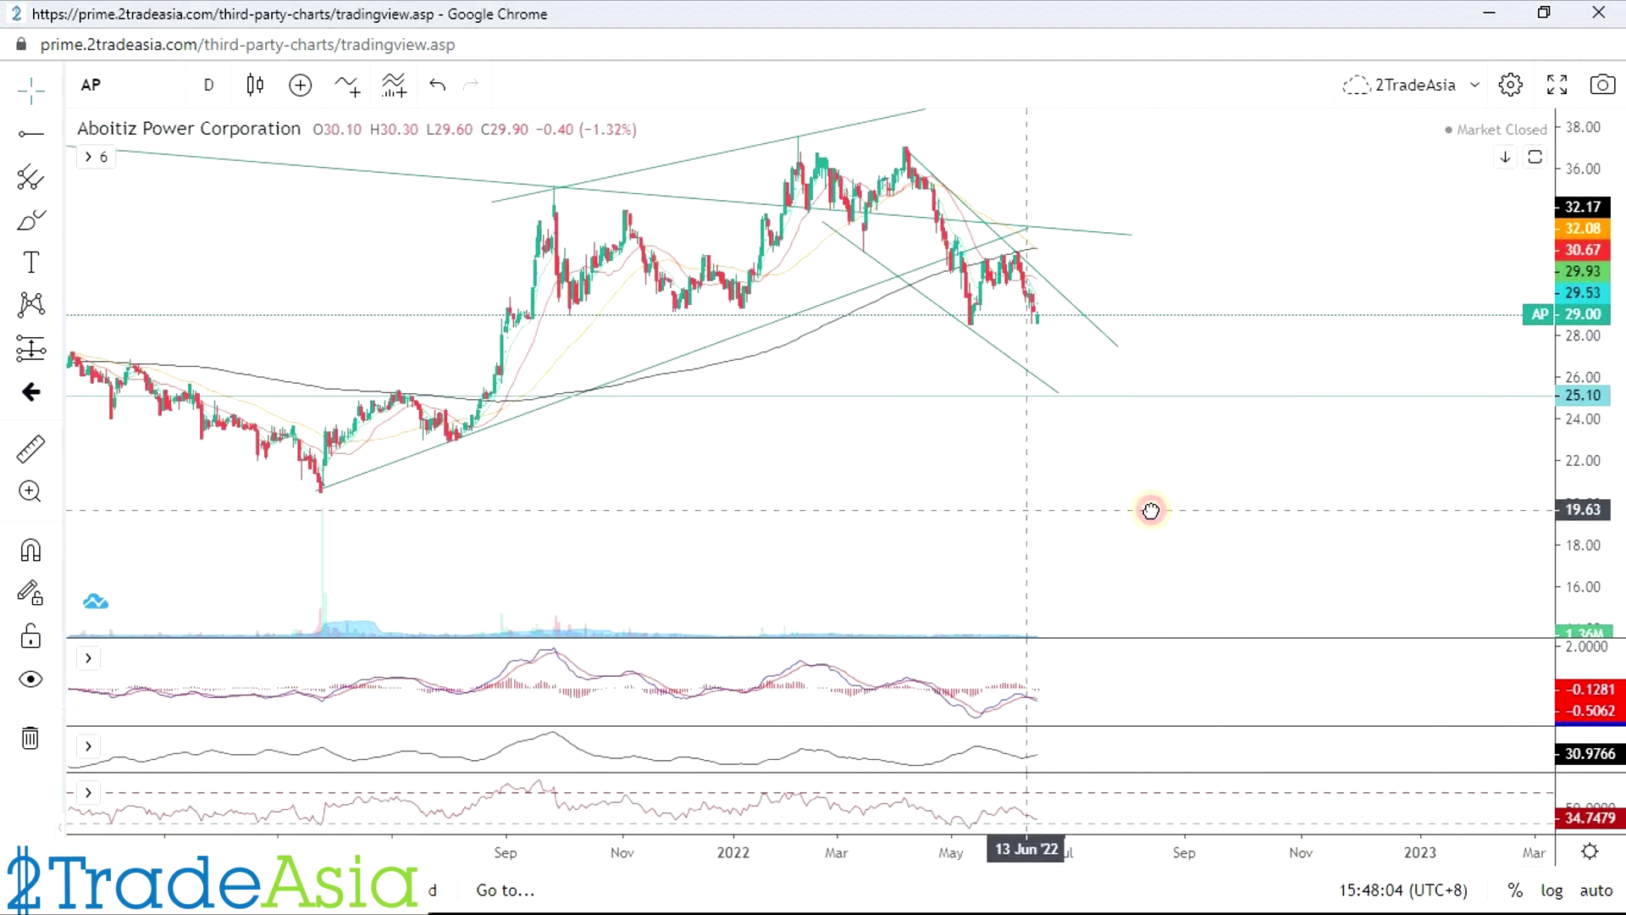
left_click_drag(1151, 508, 1180, 511)
scroll(1167, 515, "up", 1)
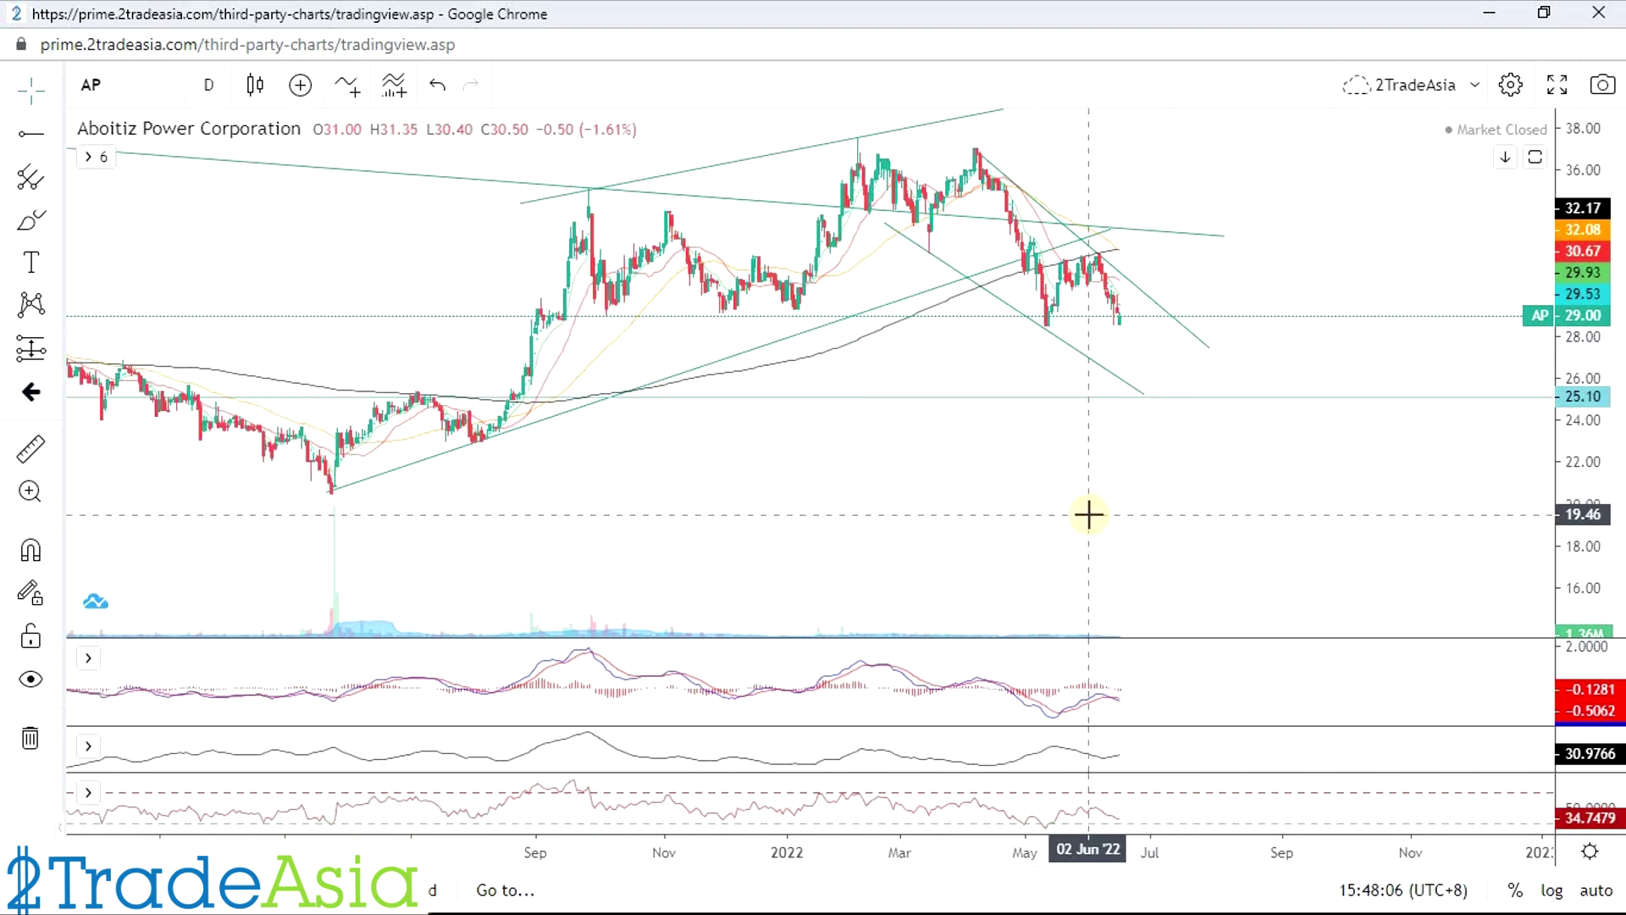
scroll(1115, 559, "down", 1)
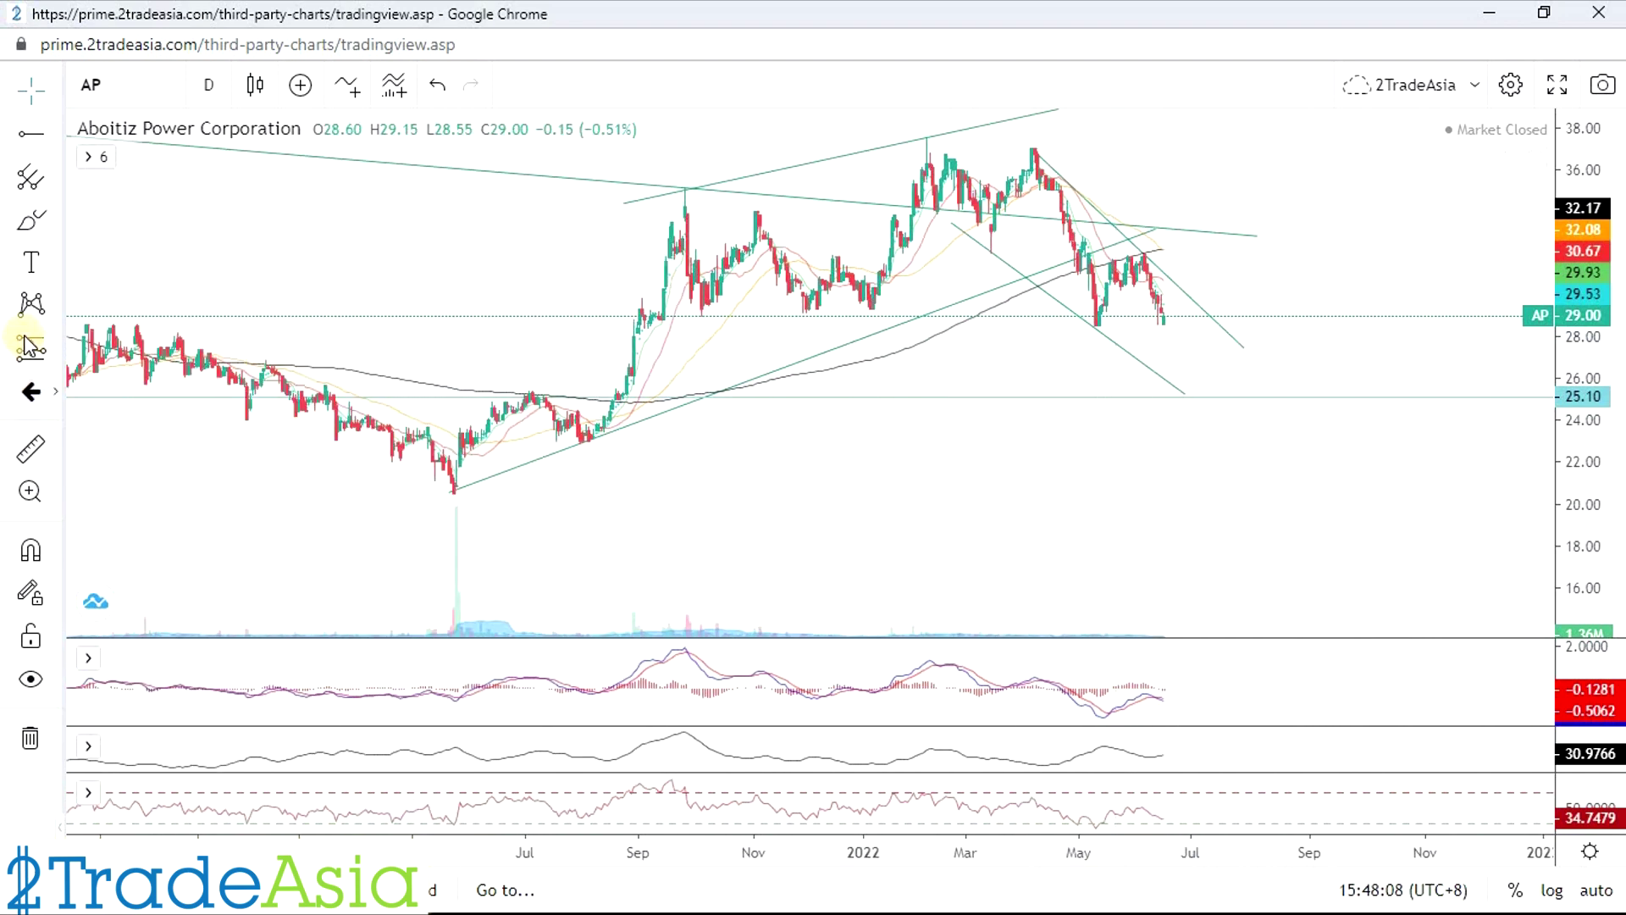
left_click(33, 219)
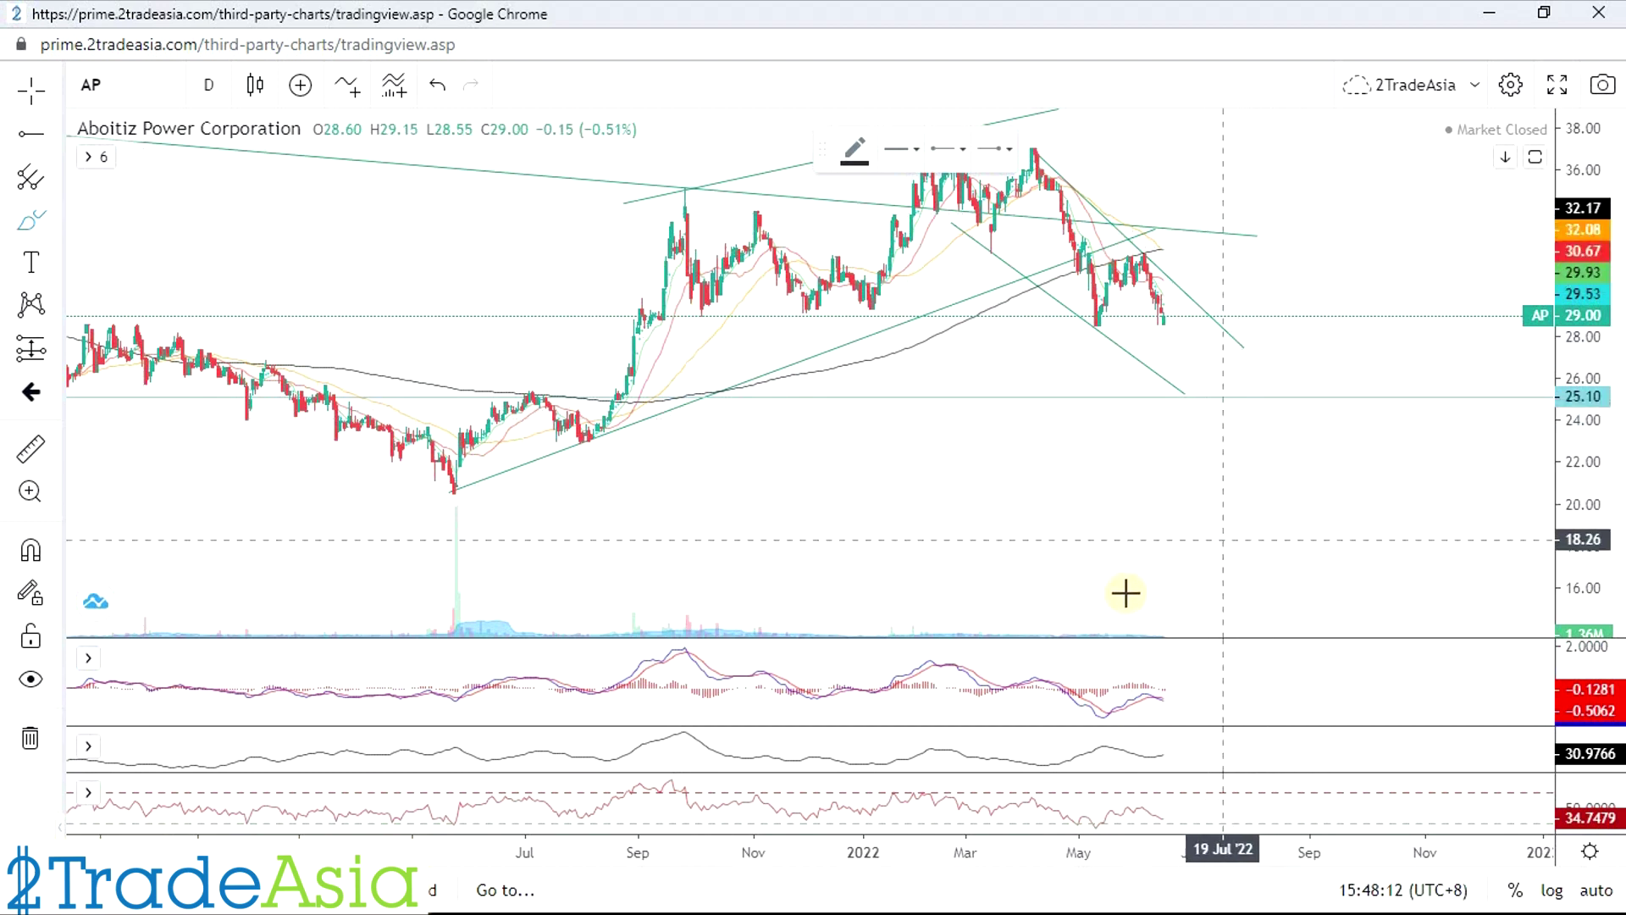
key("Escape")
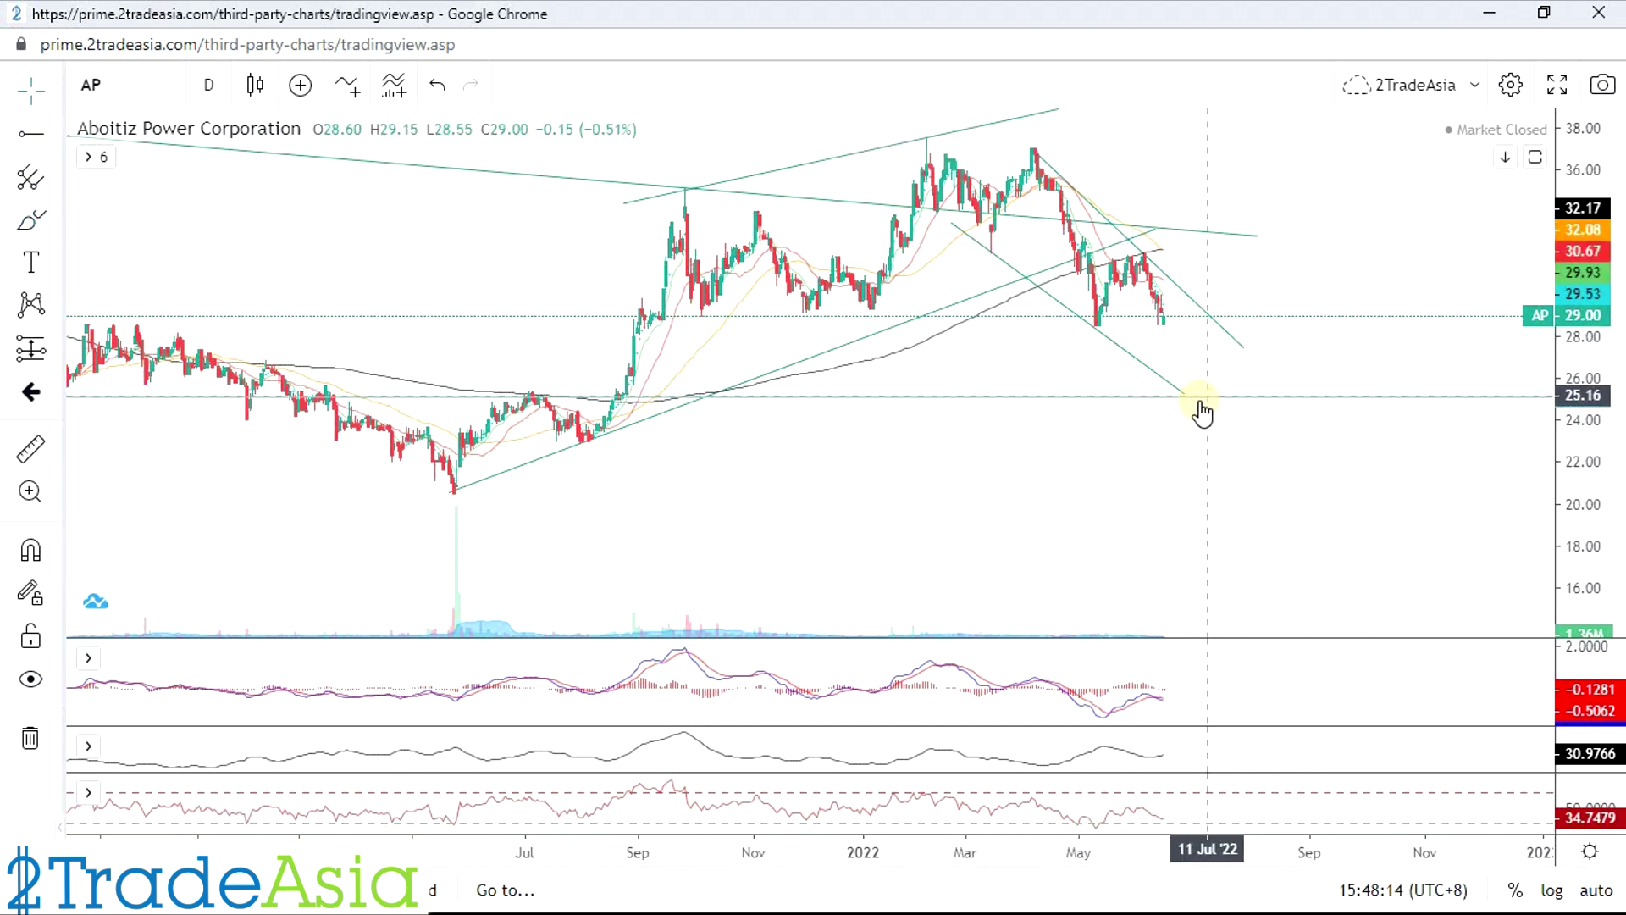
left_click_drag(1197, 384, 1161, 385)
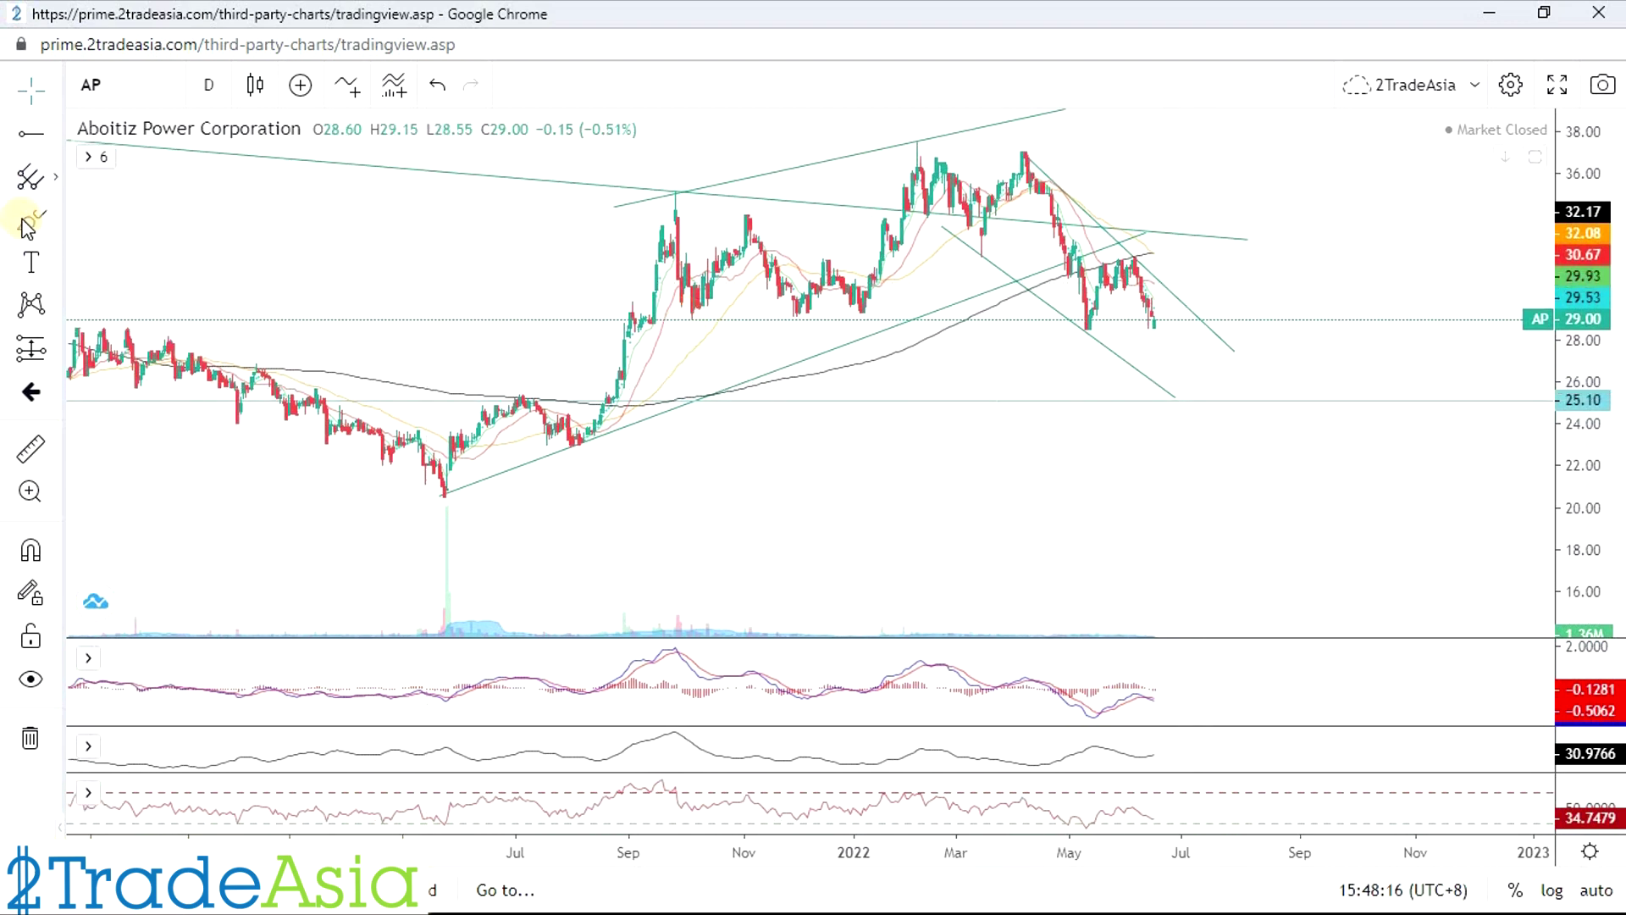
Step: Circle freehand the area where the lower falling line meets the 25.10 level, around early July 2022
left_click_drag(1158, 392, 1202, 378)
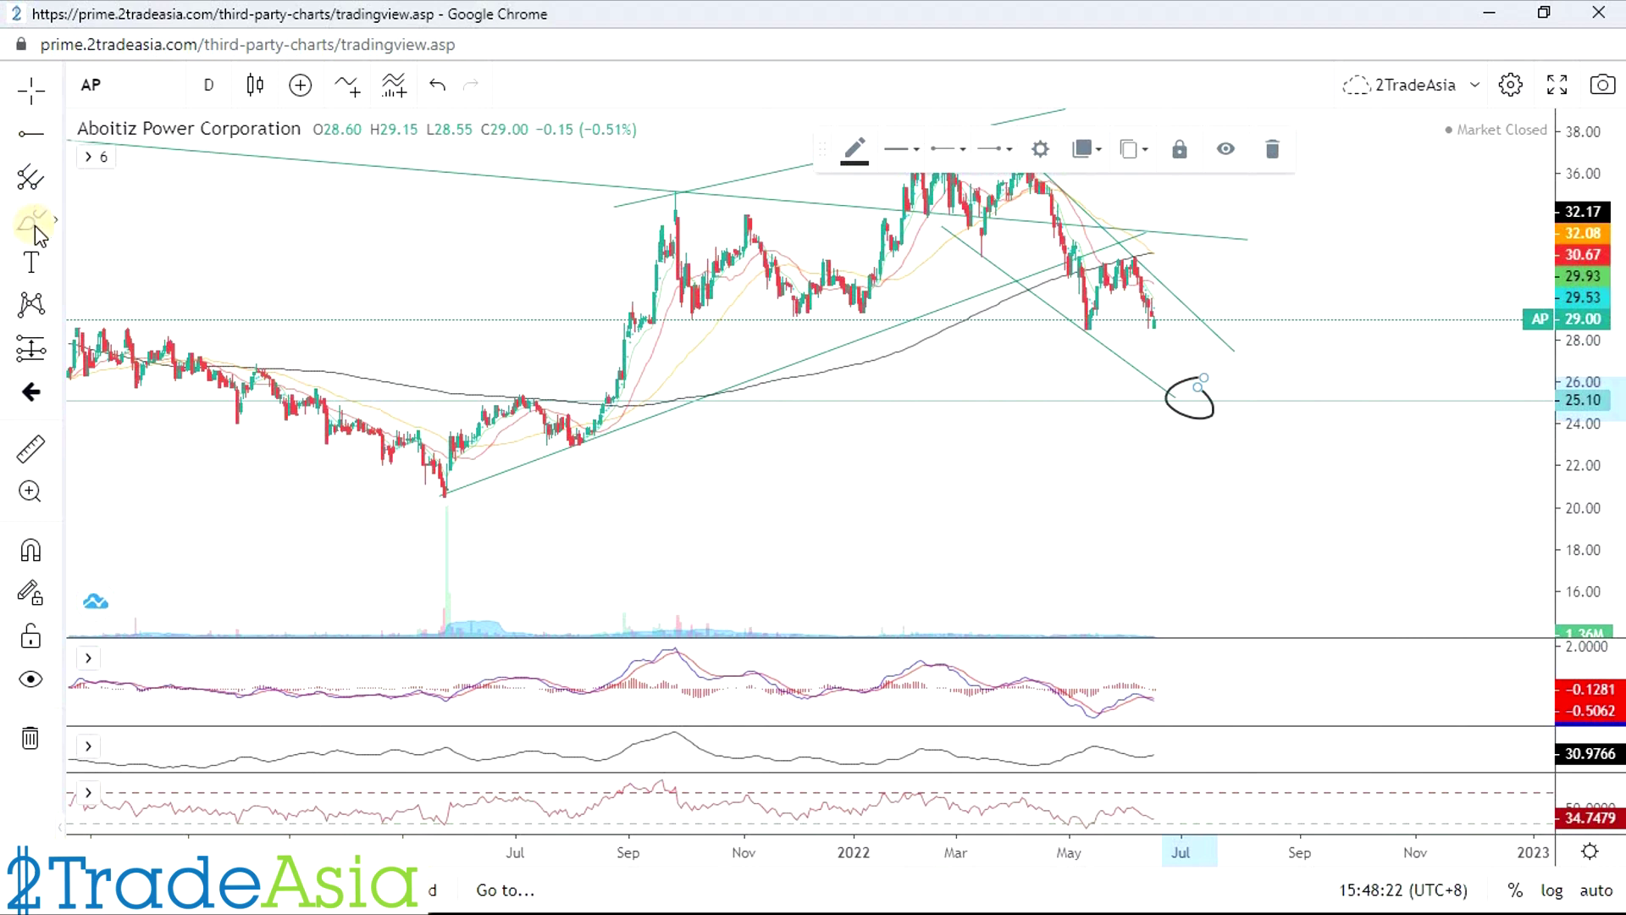
Step: Draw a falling trend line over the MACD peaks, starting at about 1.41 on 7 February 2022 and extending into July 2022
left_click(56, 134)
key("alt+t")
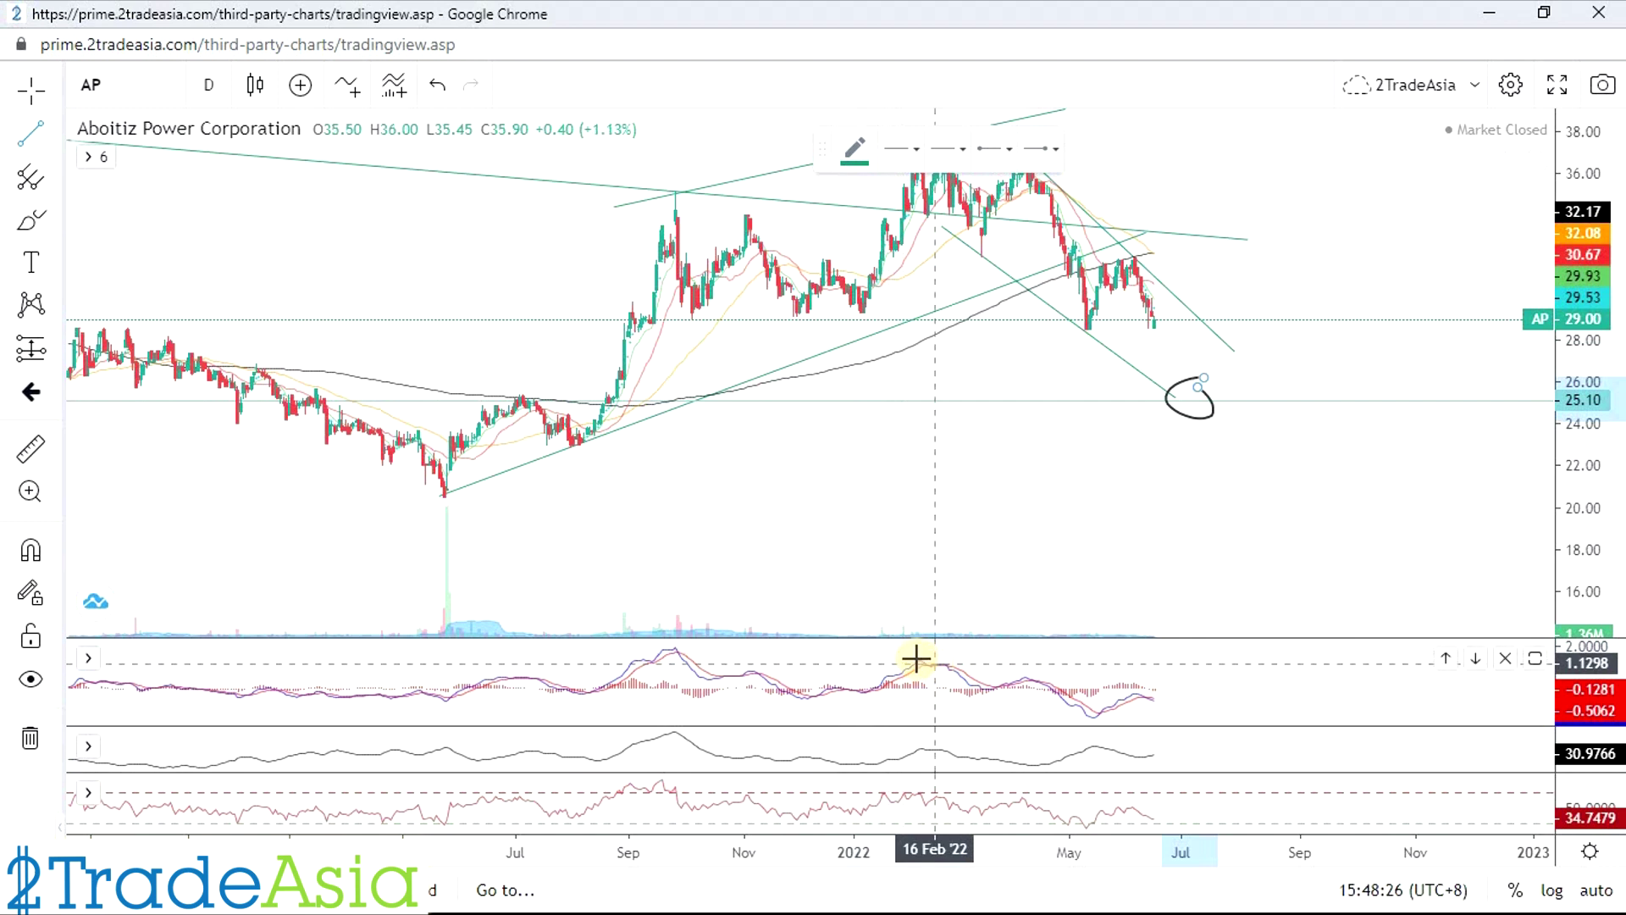
left_click(915, 658)
left_click(1222, 705)
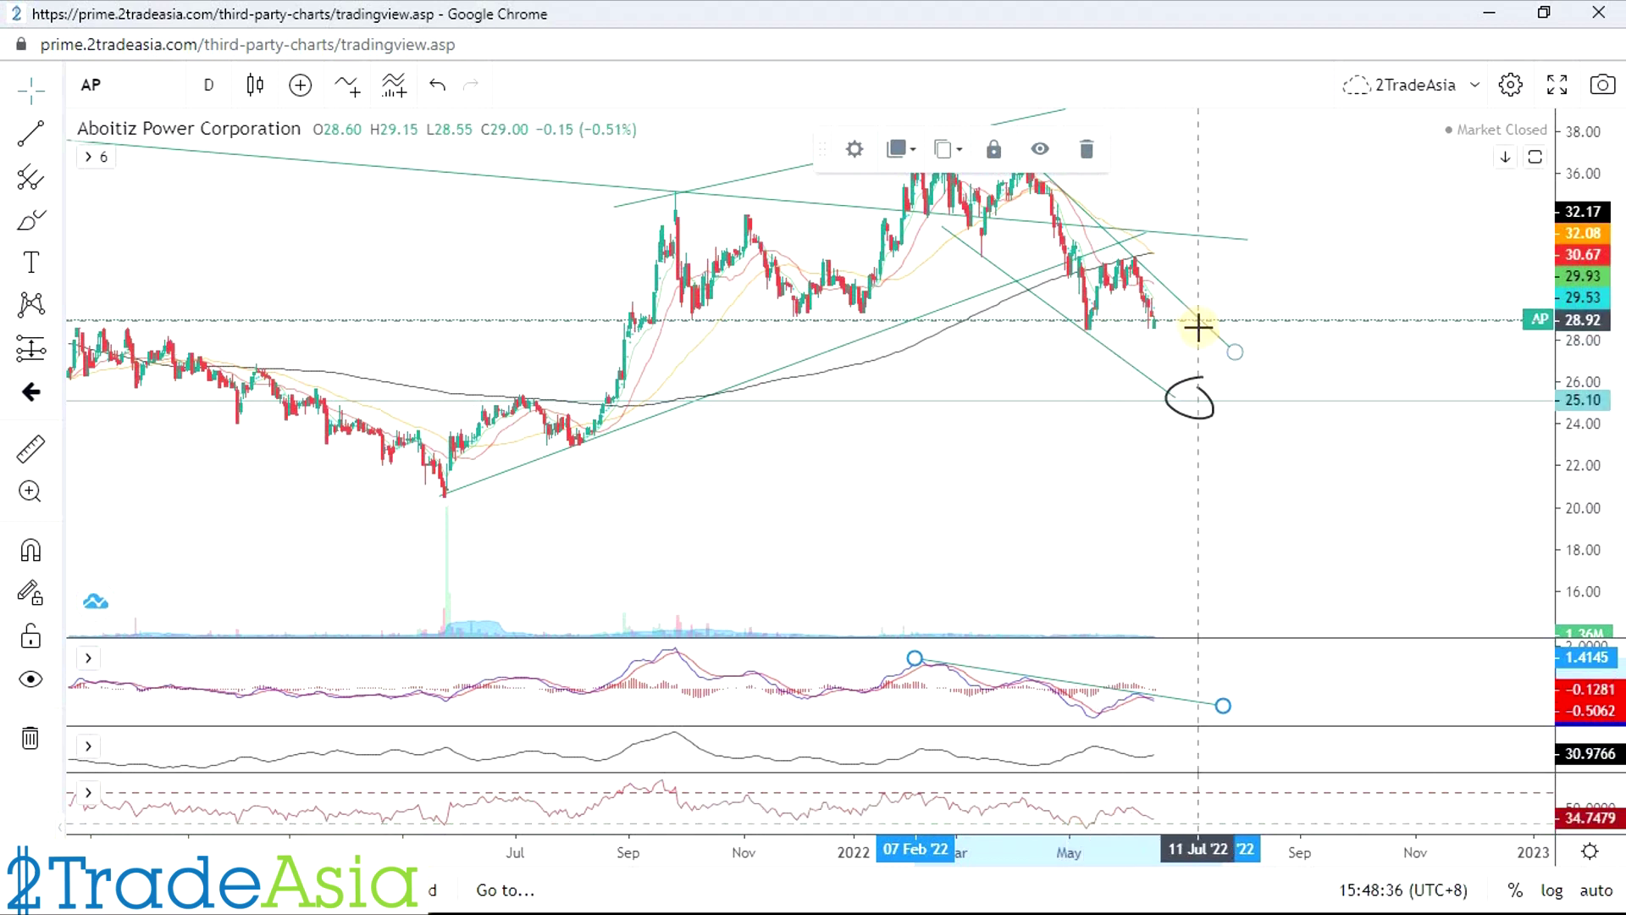
Step: Brush a descending projection path from AP's latest June 2022 candle down to the circled area near 25.10
scroll(1016, 415, "up", 5)
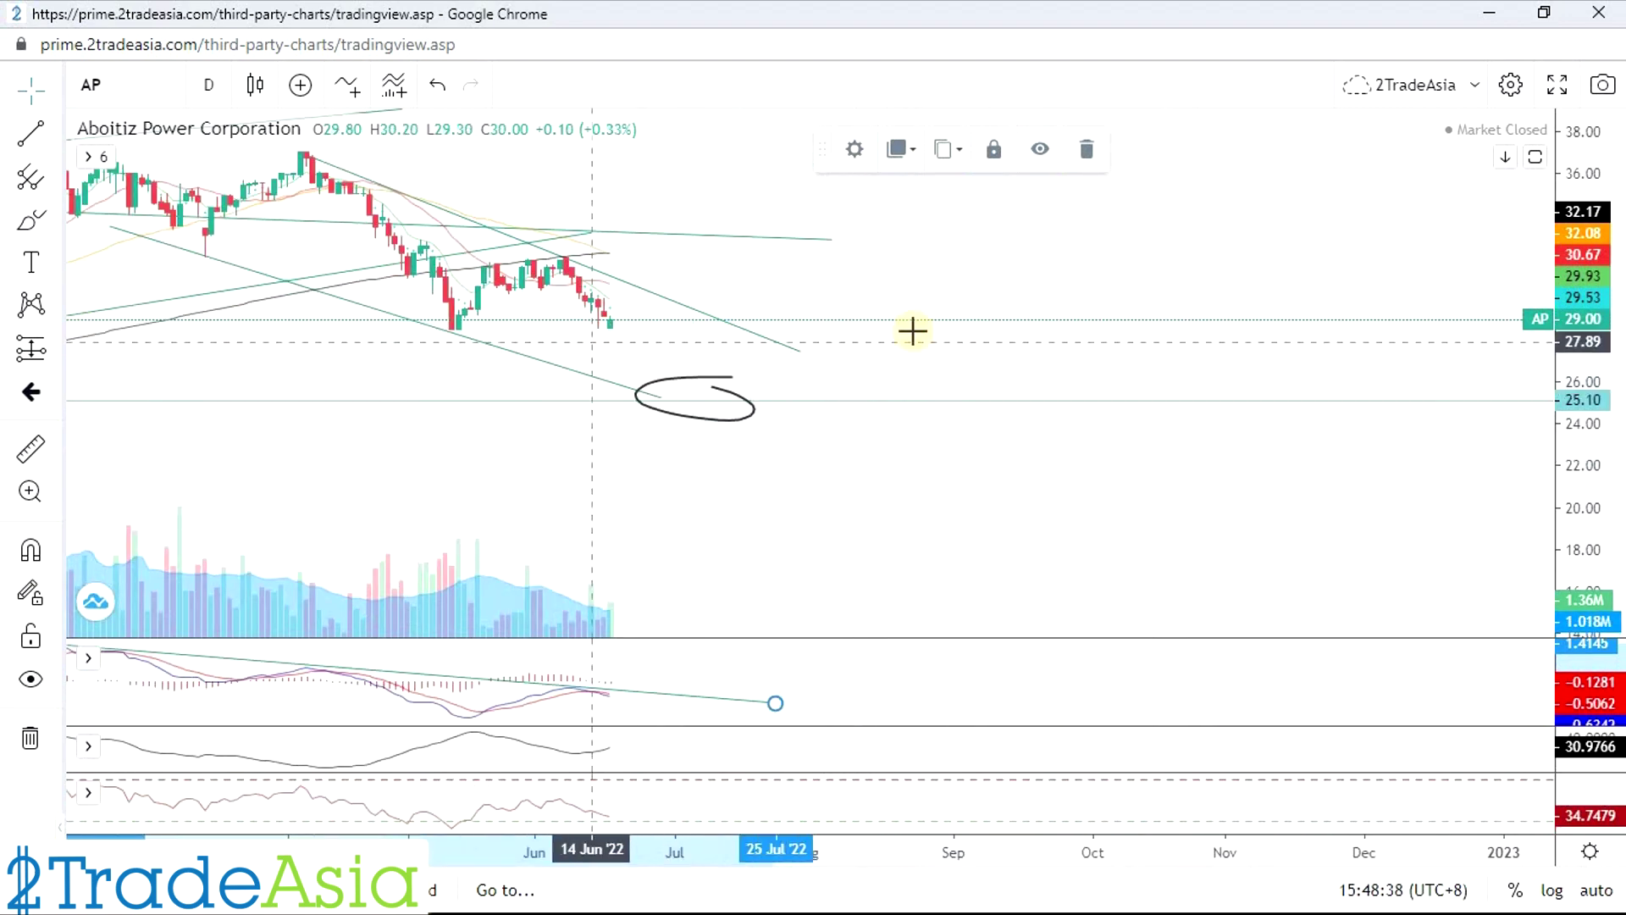
left_click_drag(958, 553, 1549, 554)
scroll(1089, 393, "up", 4)
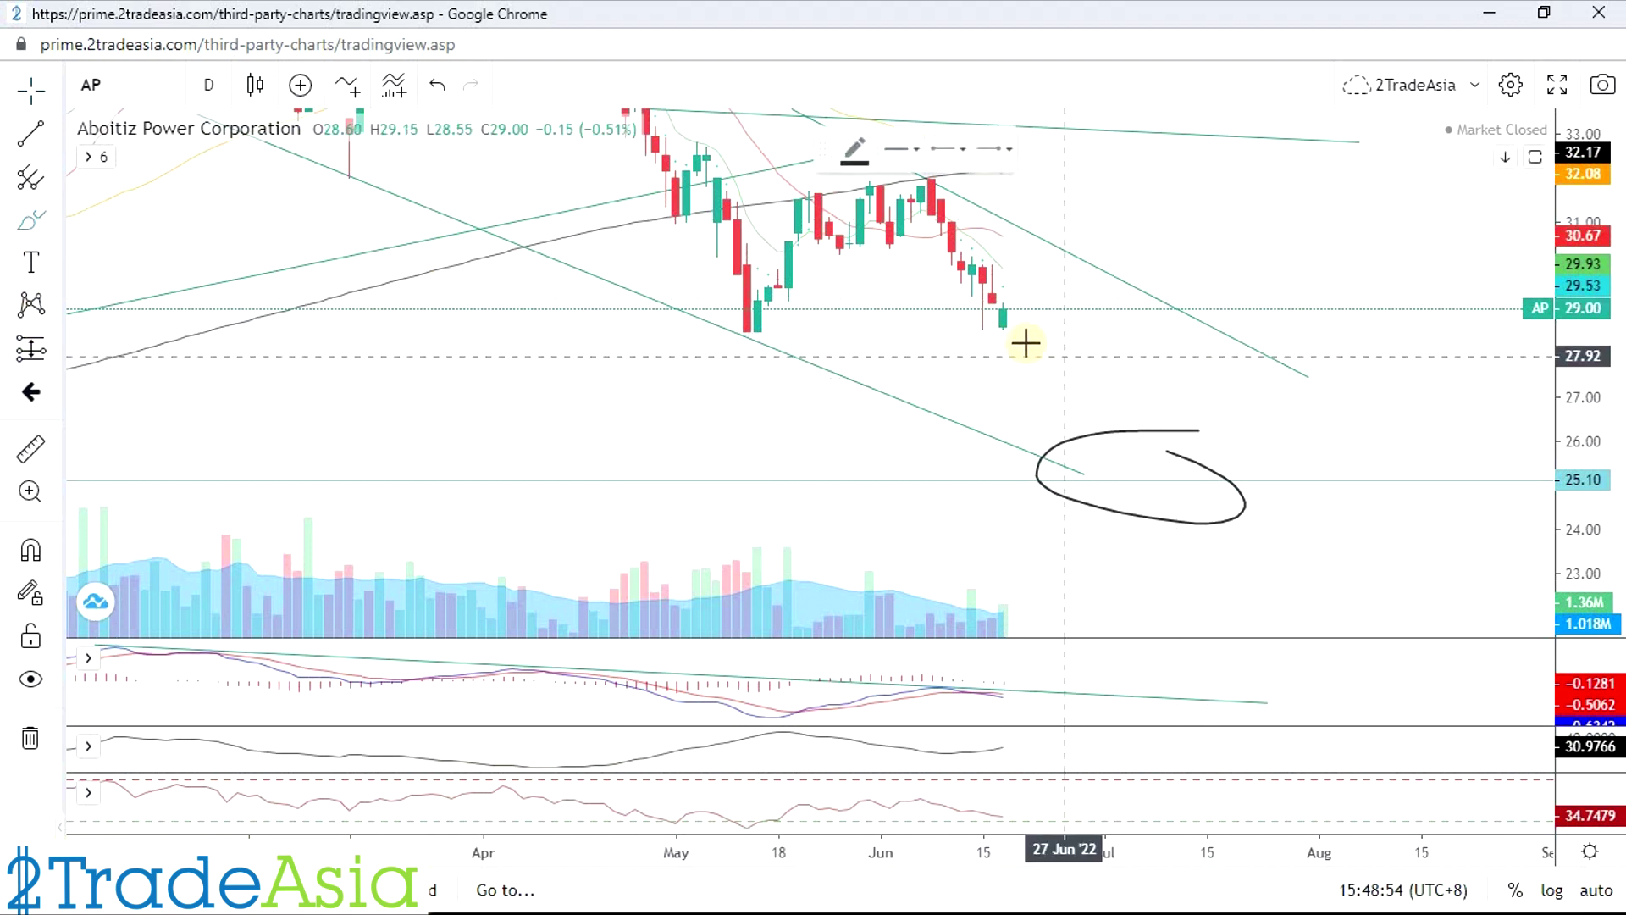
mouse_move(1013, 324)
left_mouse_down()
mouse_move(1066, 330)
mouse_move(1103, 377)
mouse_move(1122, 453)
left_mouse_up()
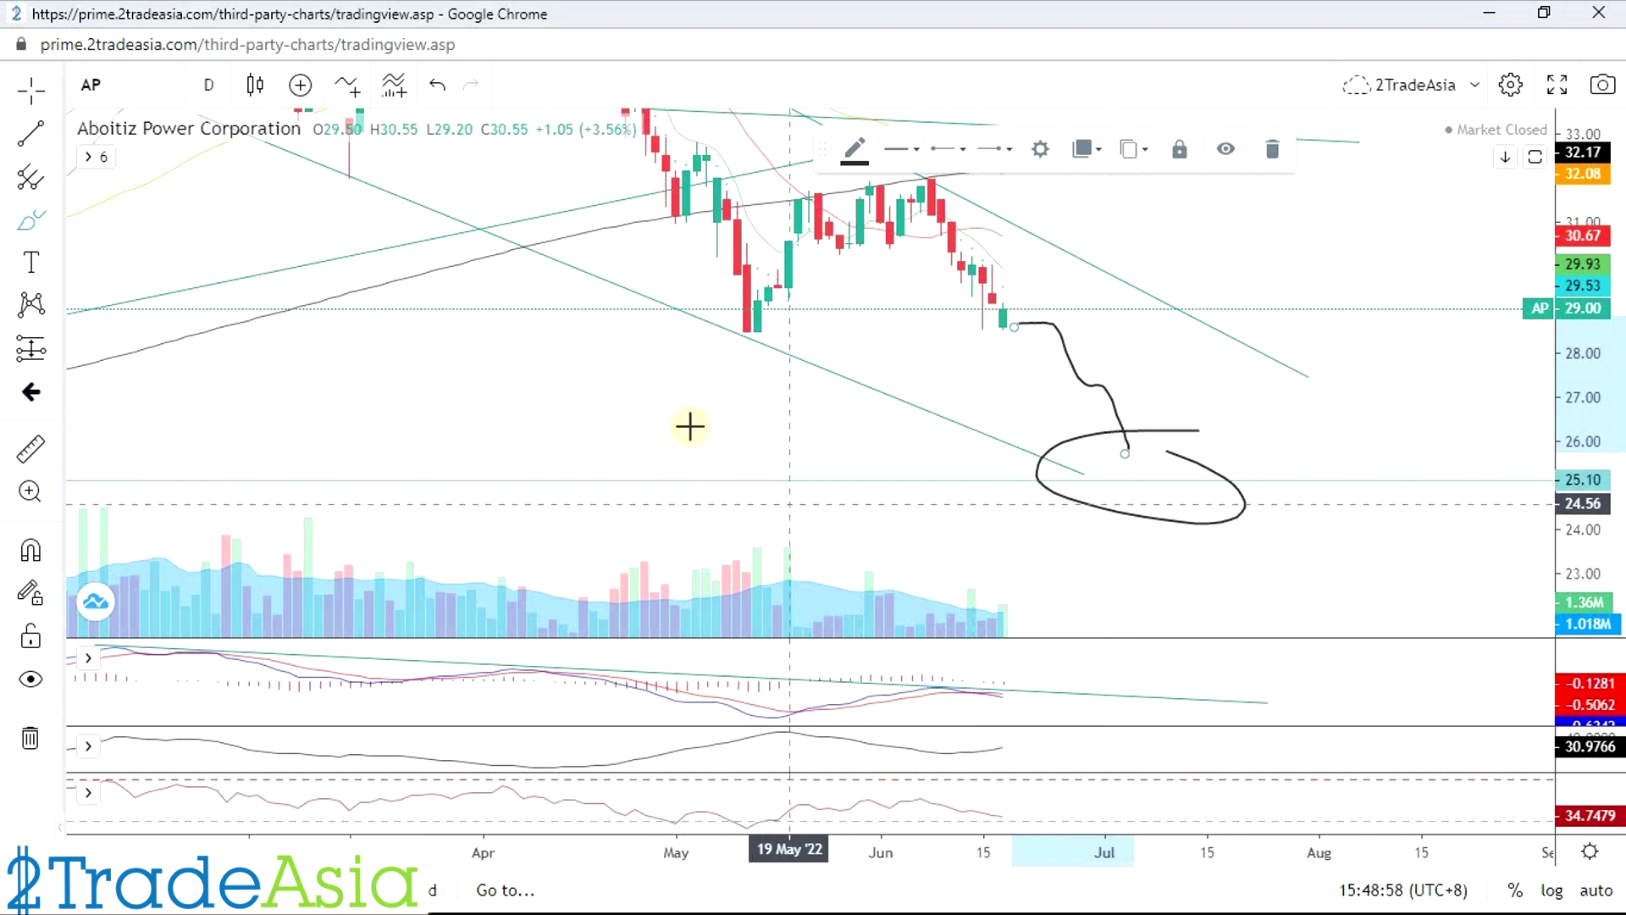
Step: Draw a horizontal ray at about 28.47 along the May 2022 low and extend its start back to about August 2021
scroll(689, 425, "down", 3)
left_click(51, 141)
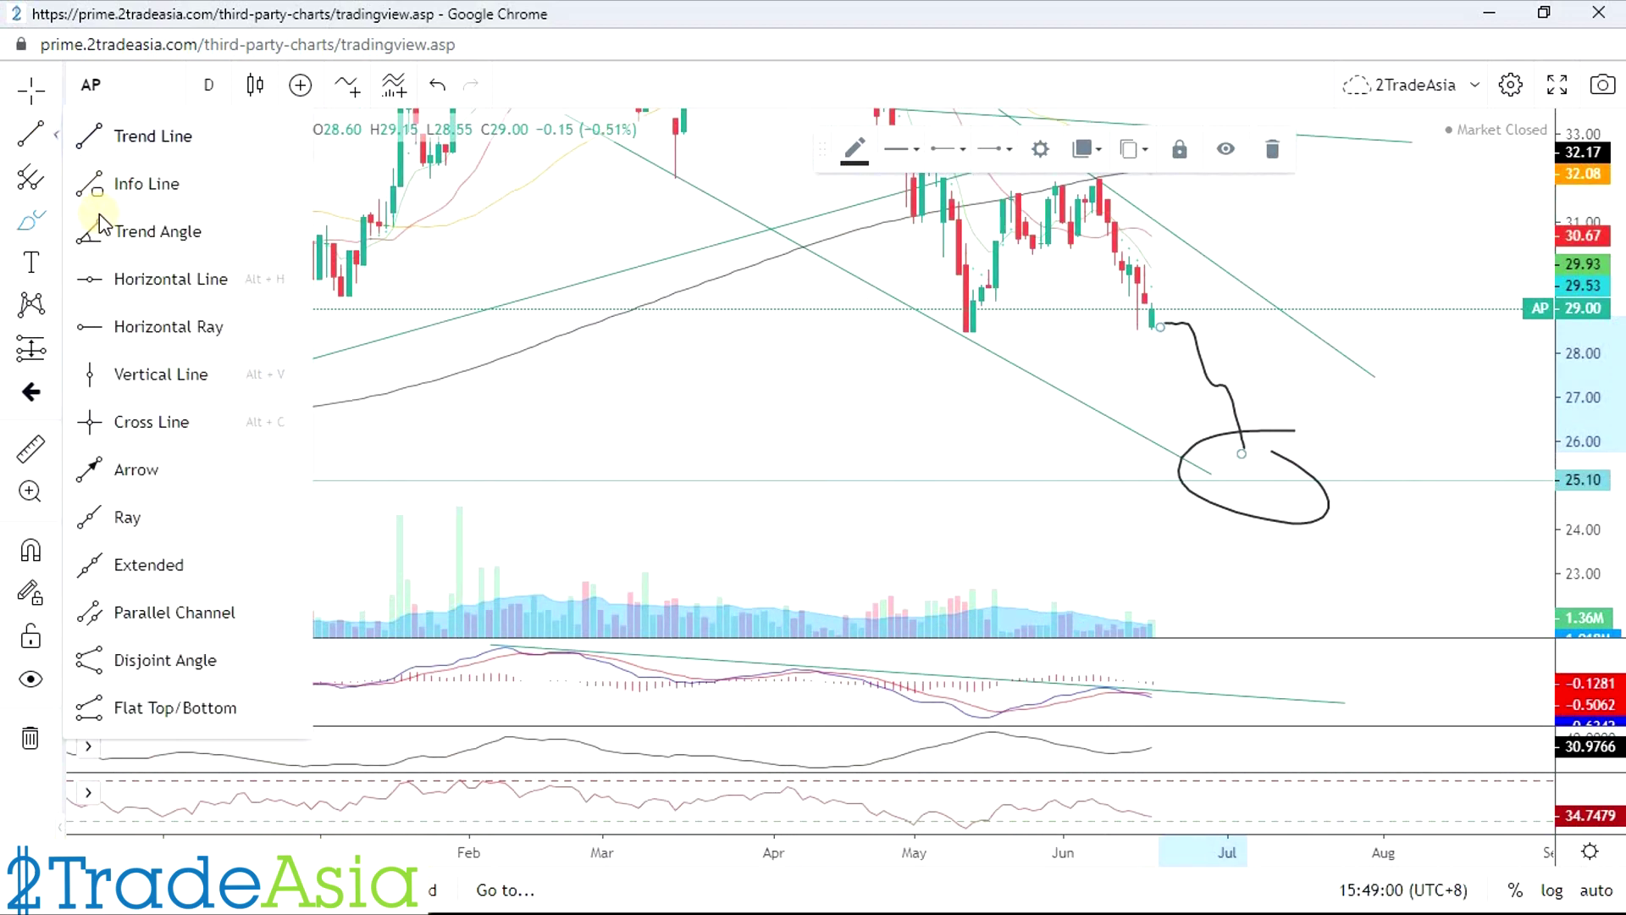
left_click(98, 329)
left_click(952, 332)
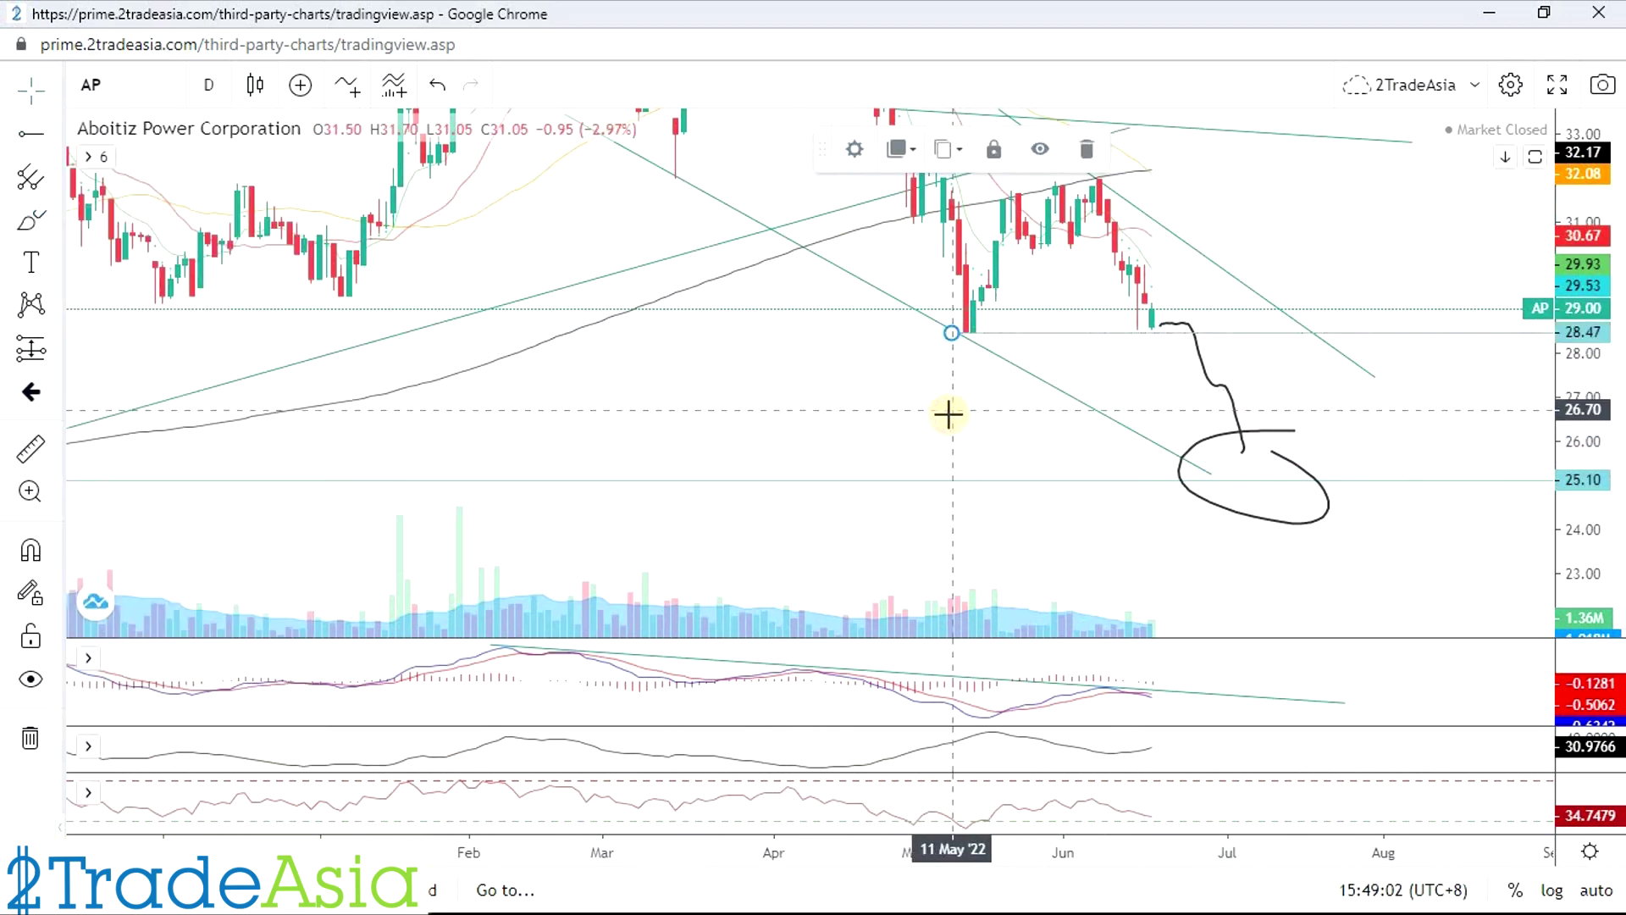
scroll(949, 415, "down", 3)
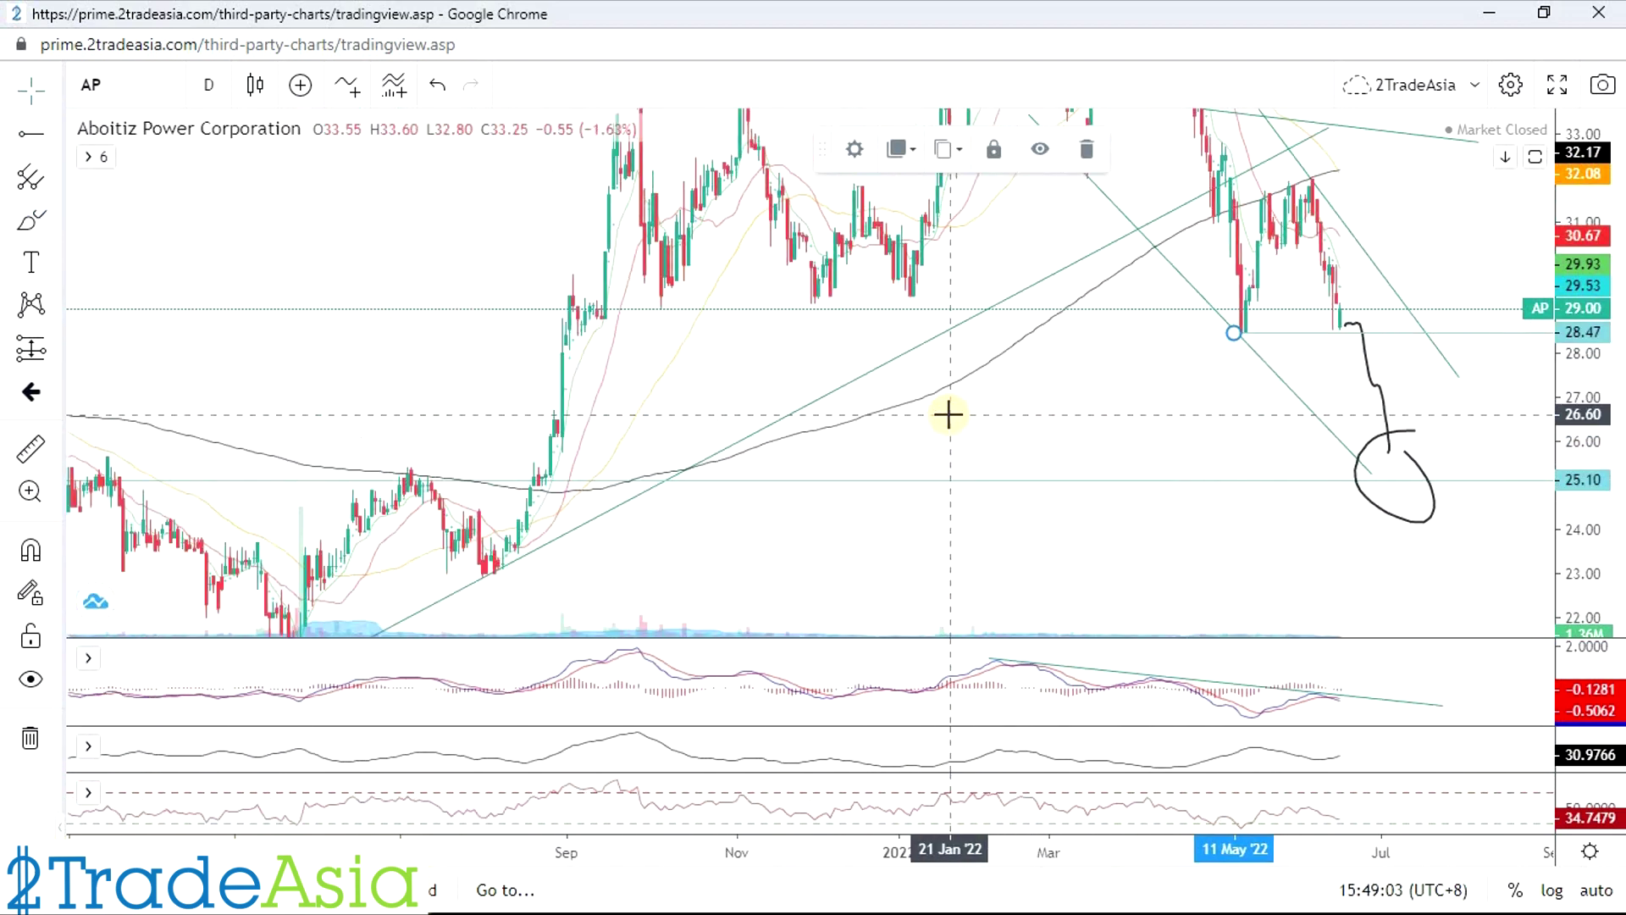
left_click(648, 347)
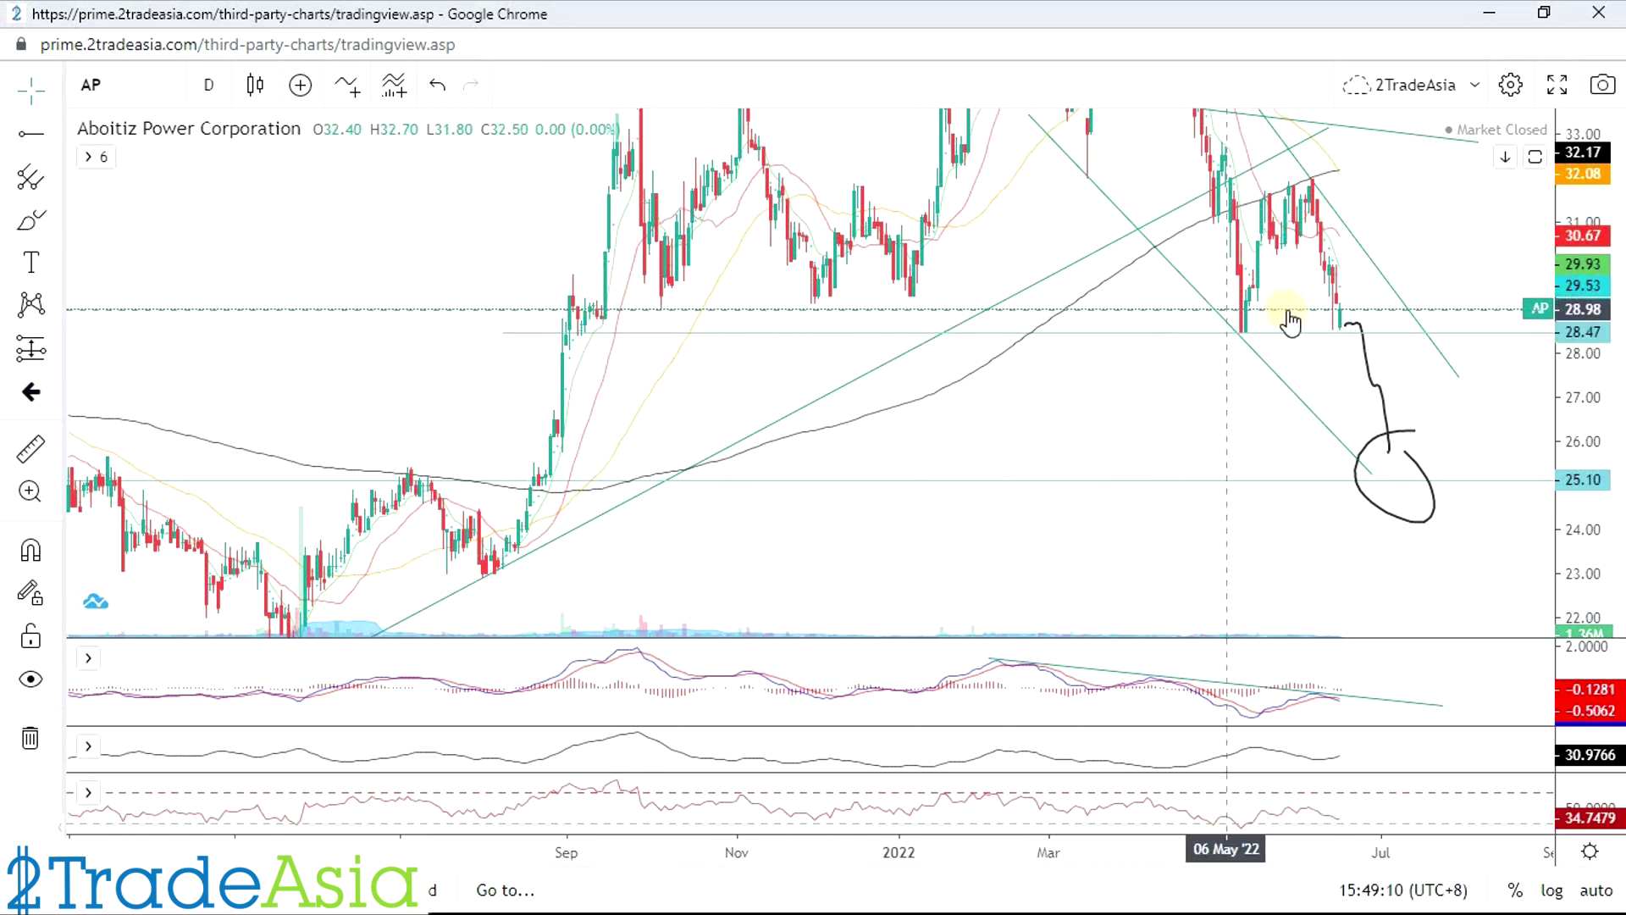
Step: Examine AP's price relative to the 28.47 ray, the falling lines, the moving averages and the circled target area
scroll(1314, 403, "up", 2)
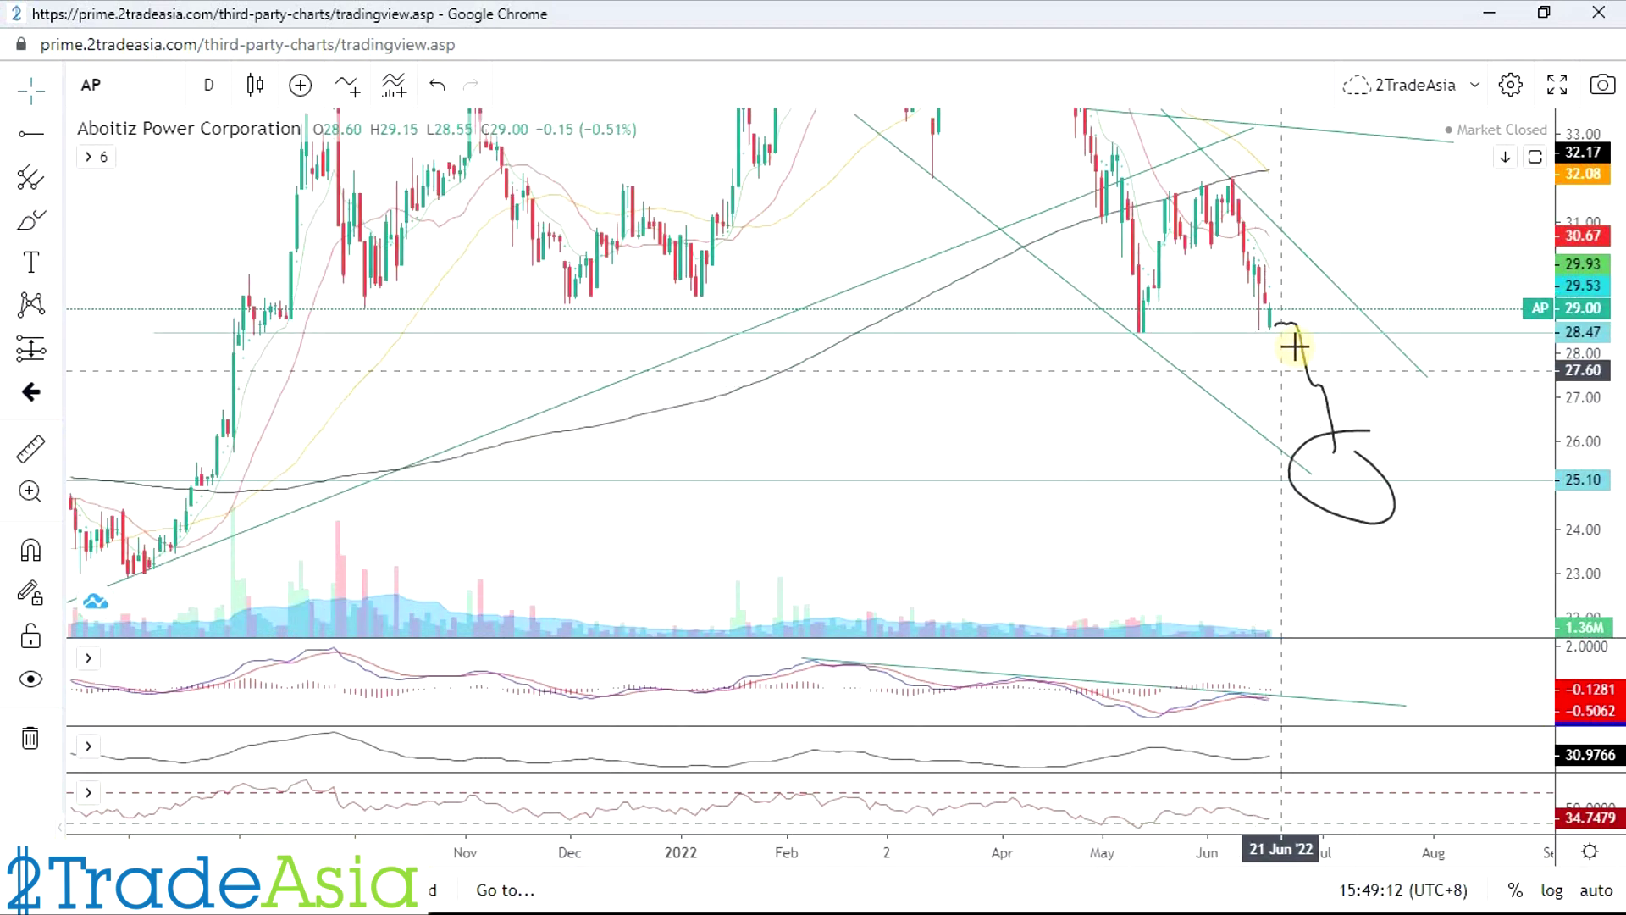
scroll(1409, 461, "down", 3)
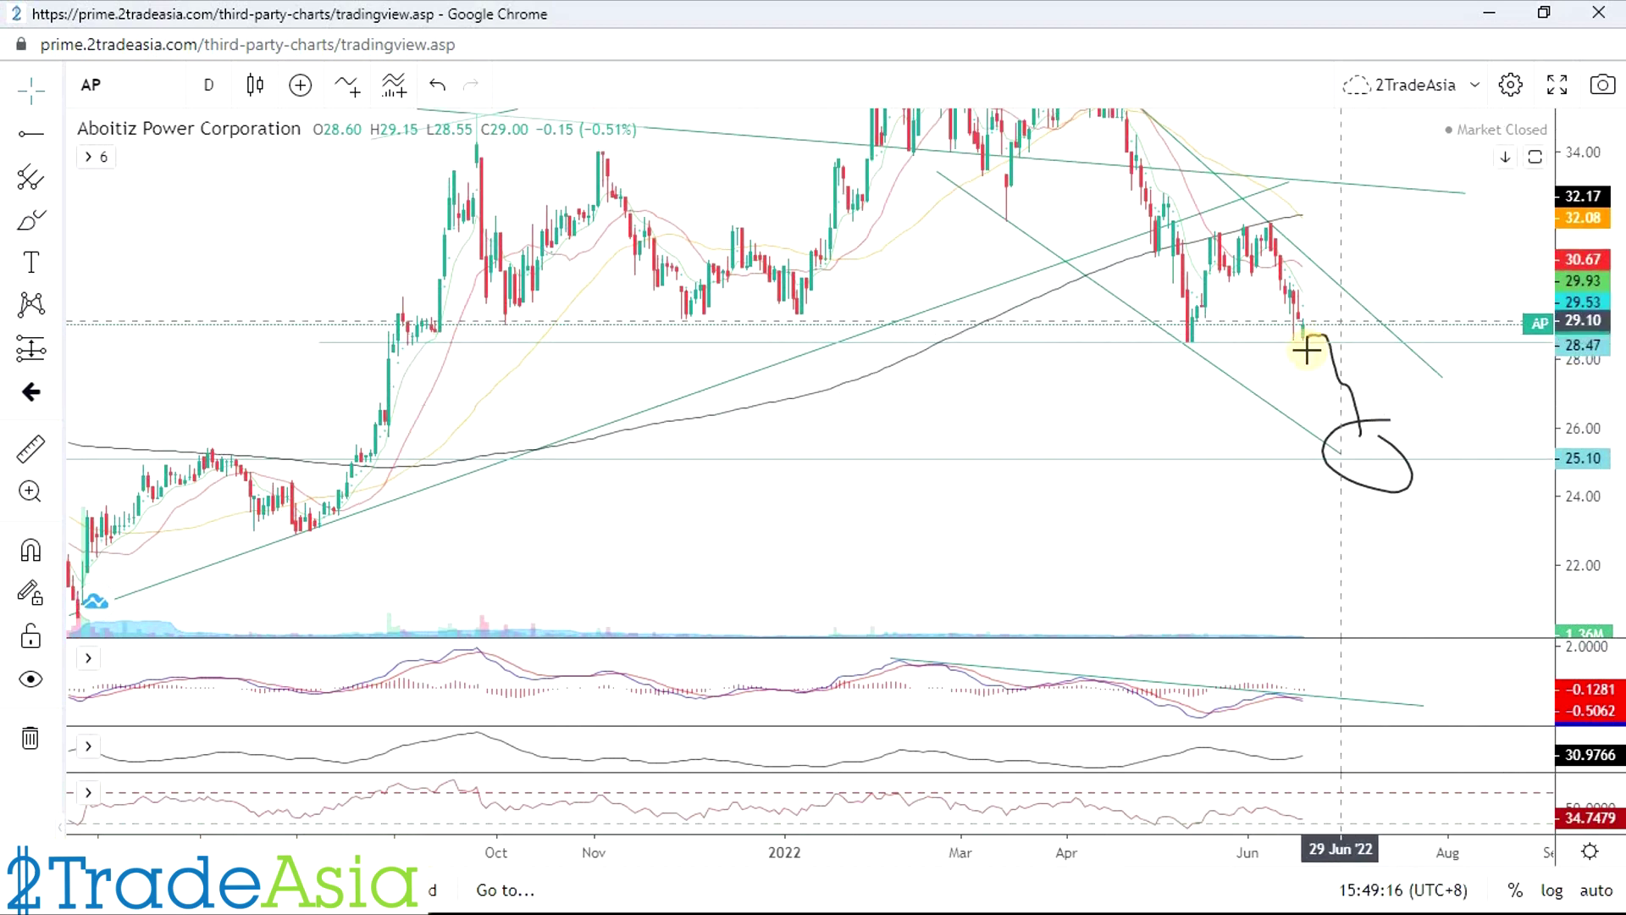
scroll(1310, 497, "down", 2)
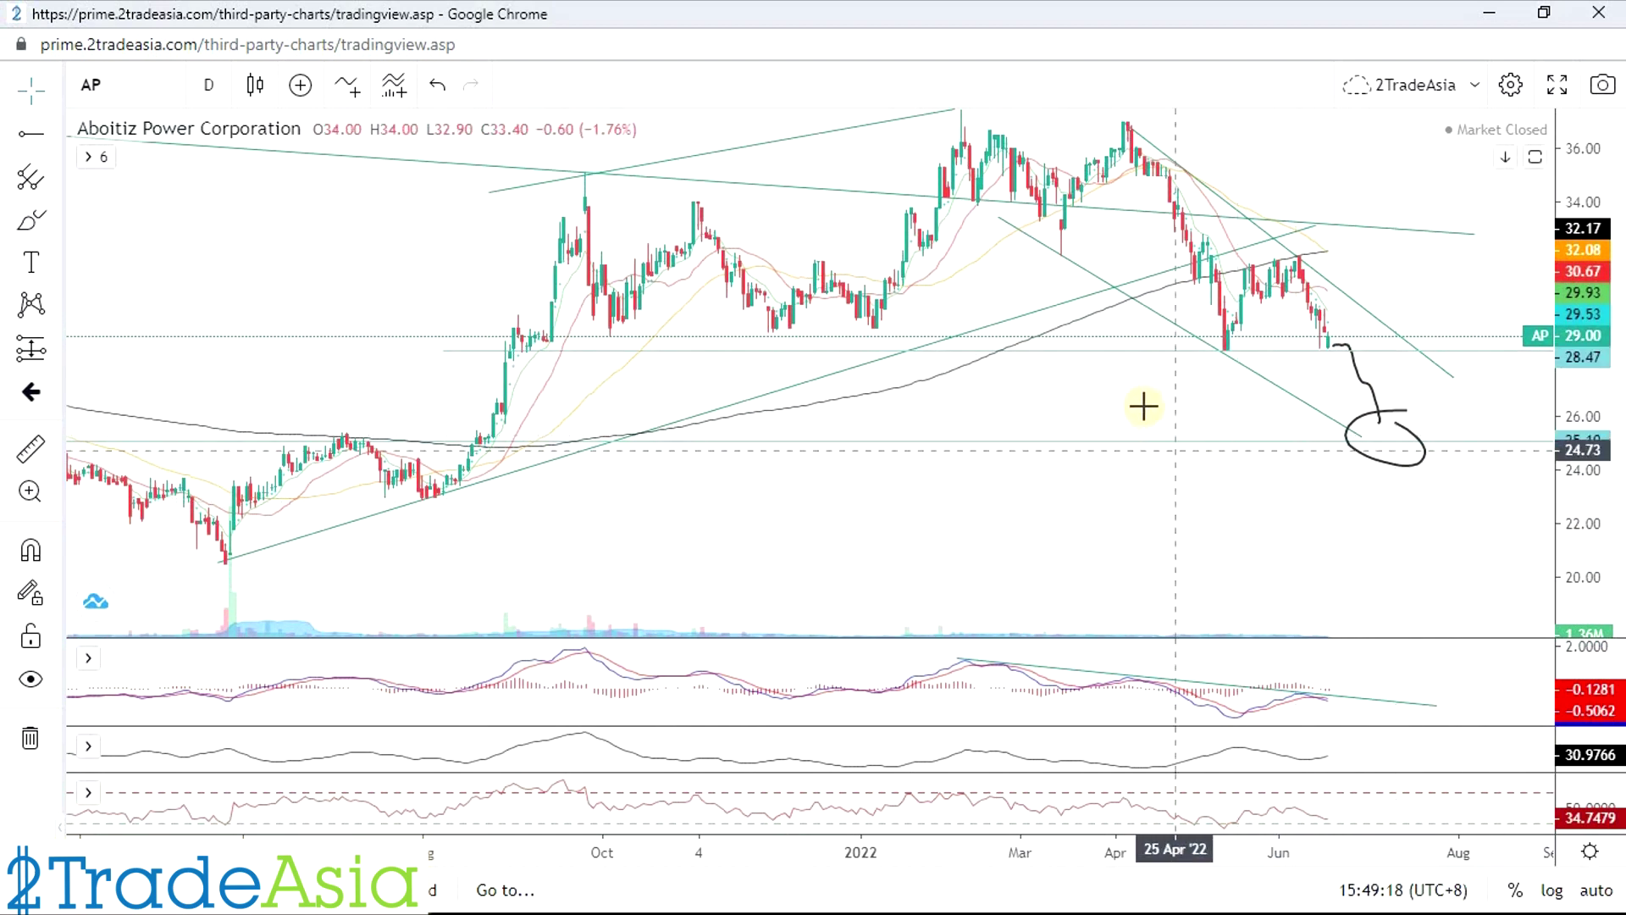
scroll(1143, 406, "right", 2)
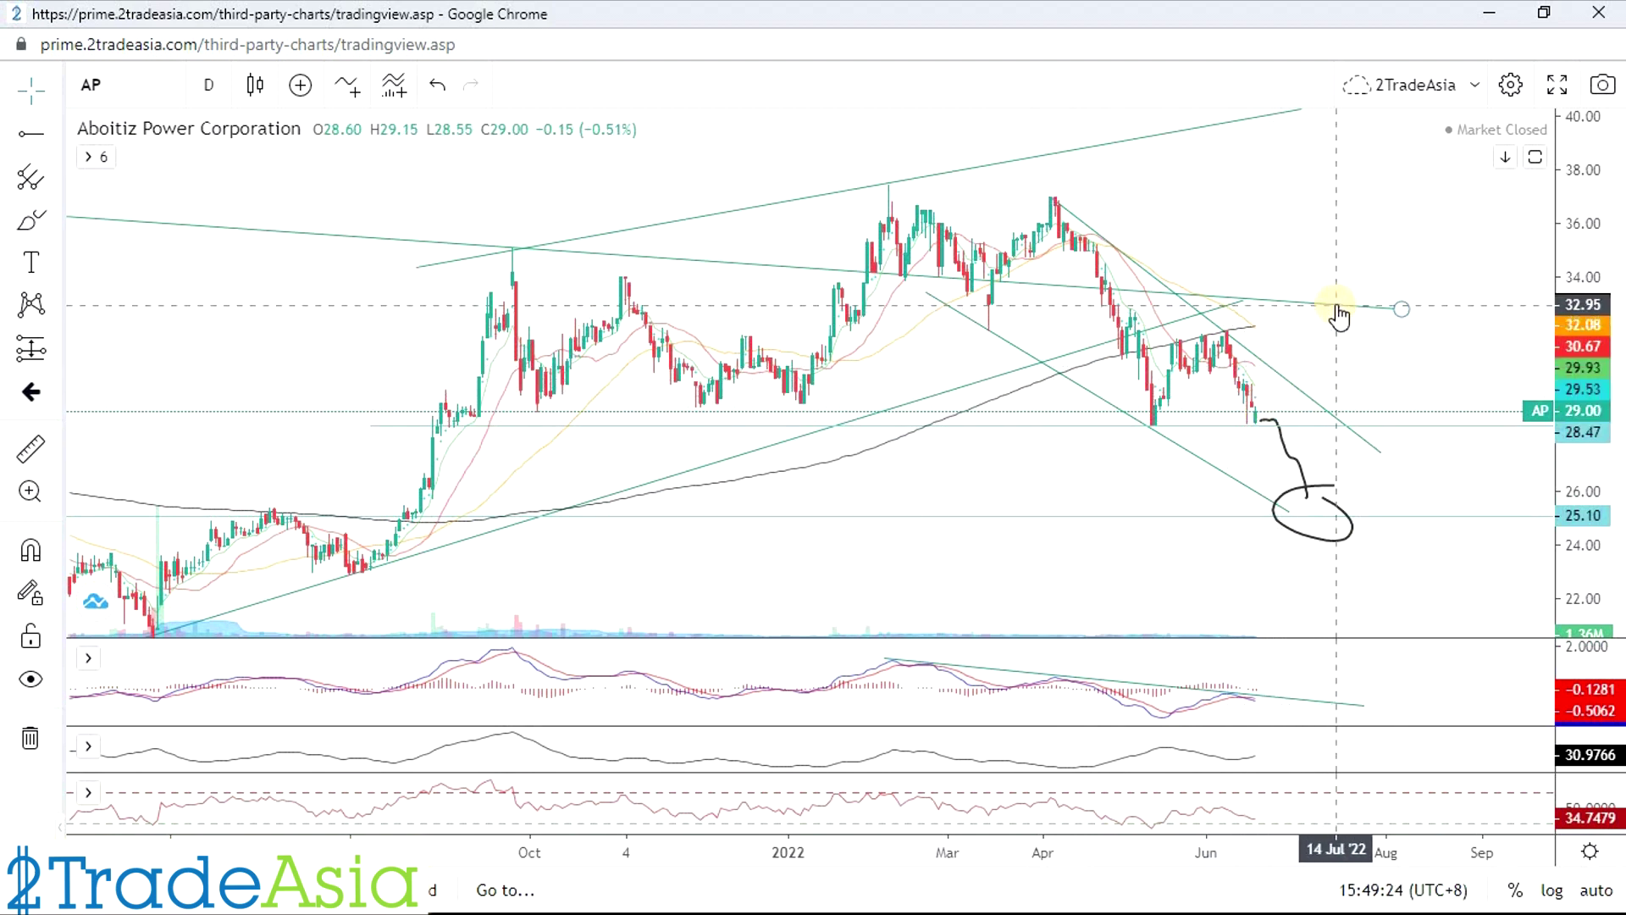
scroll(1348, 525, "left", 2)
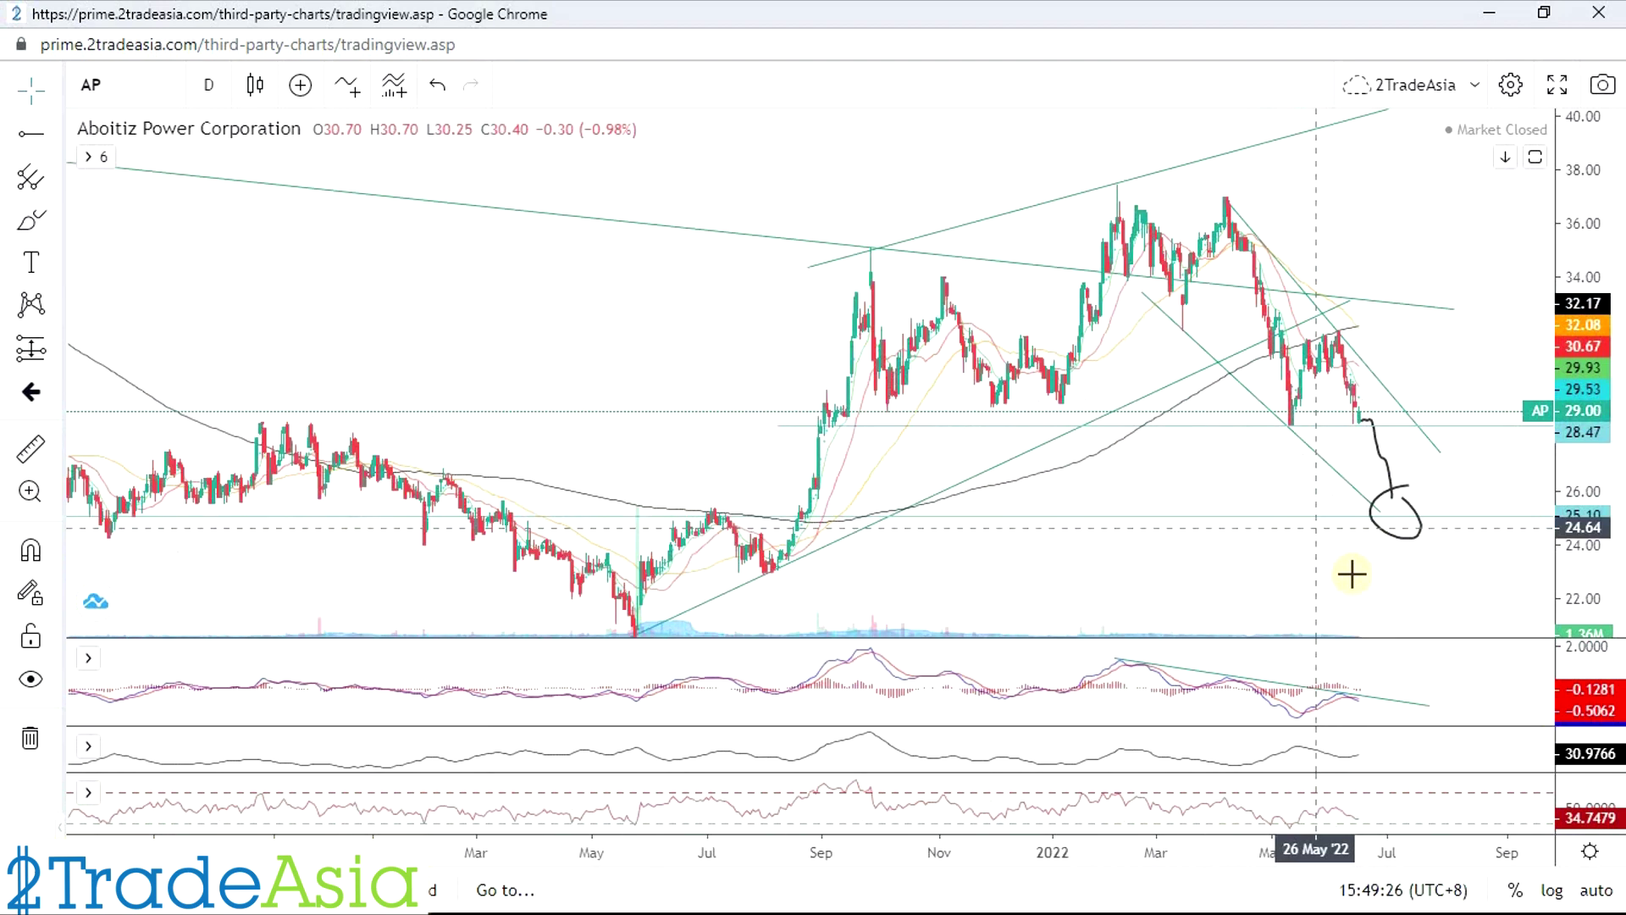
scroll(1402, 589, "left", 2)
scroll(1406, 578, "up", 2)
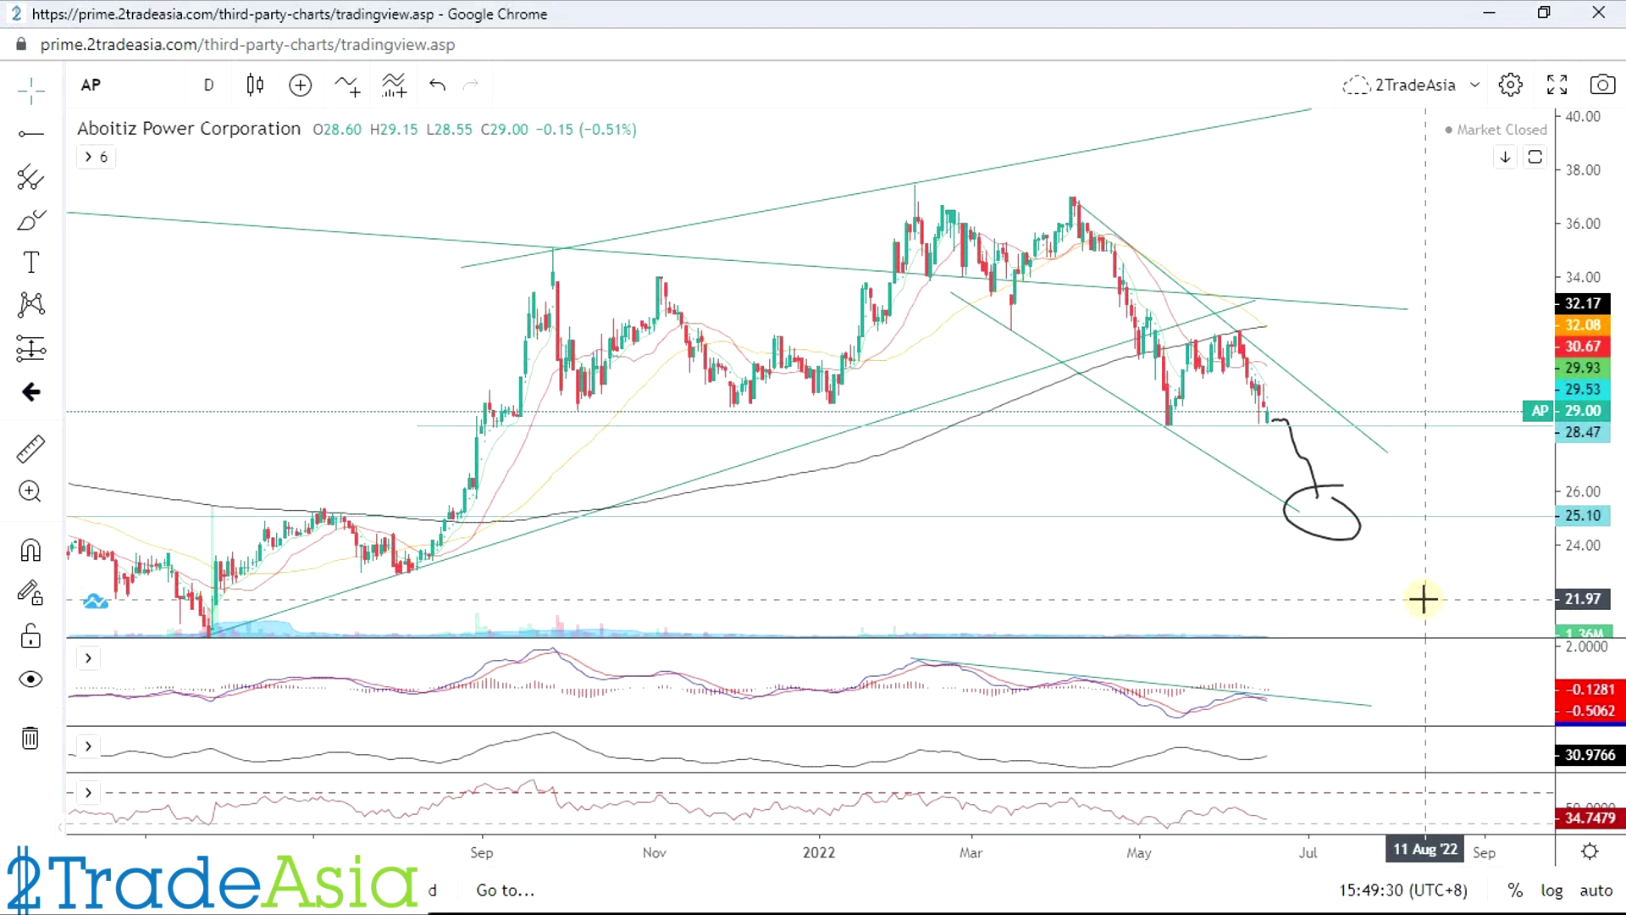
scroll(1252, 606, "up", 3)
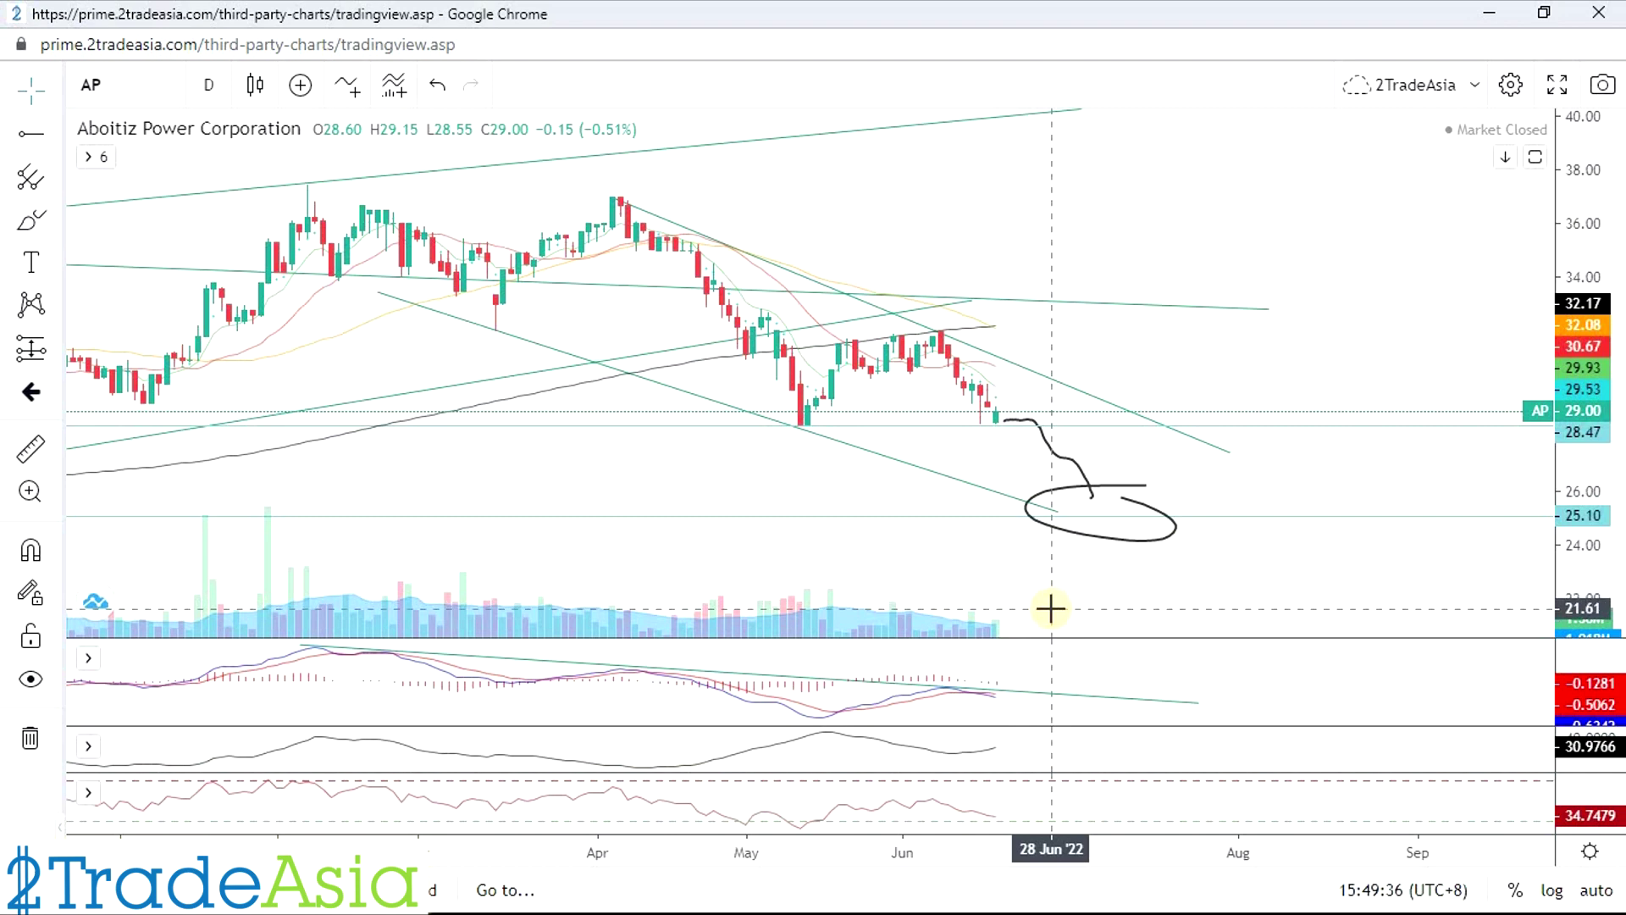
scroll(1050, 608, "down", 2)
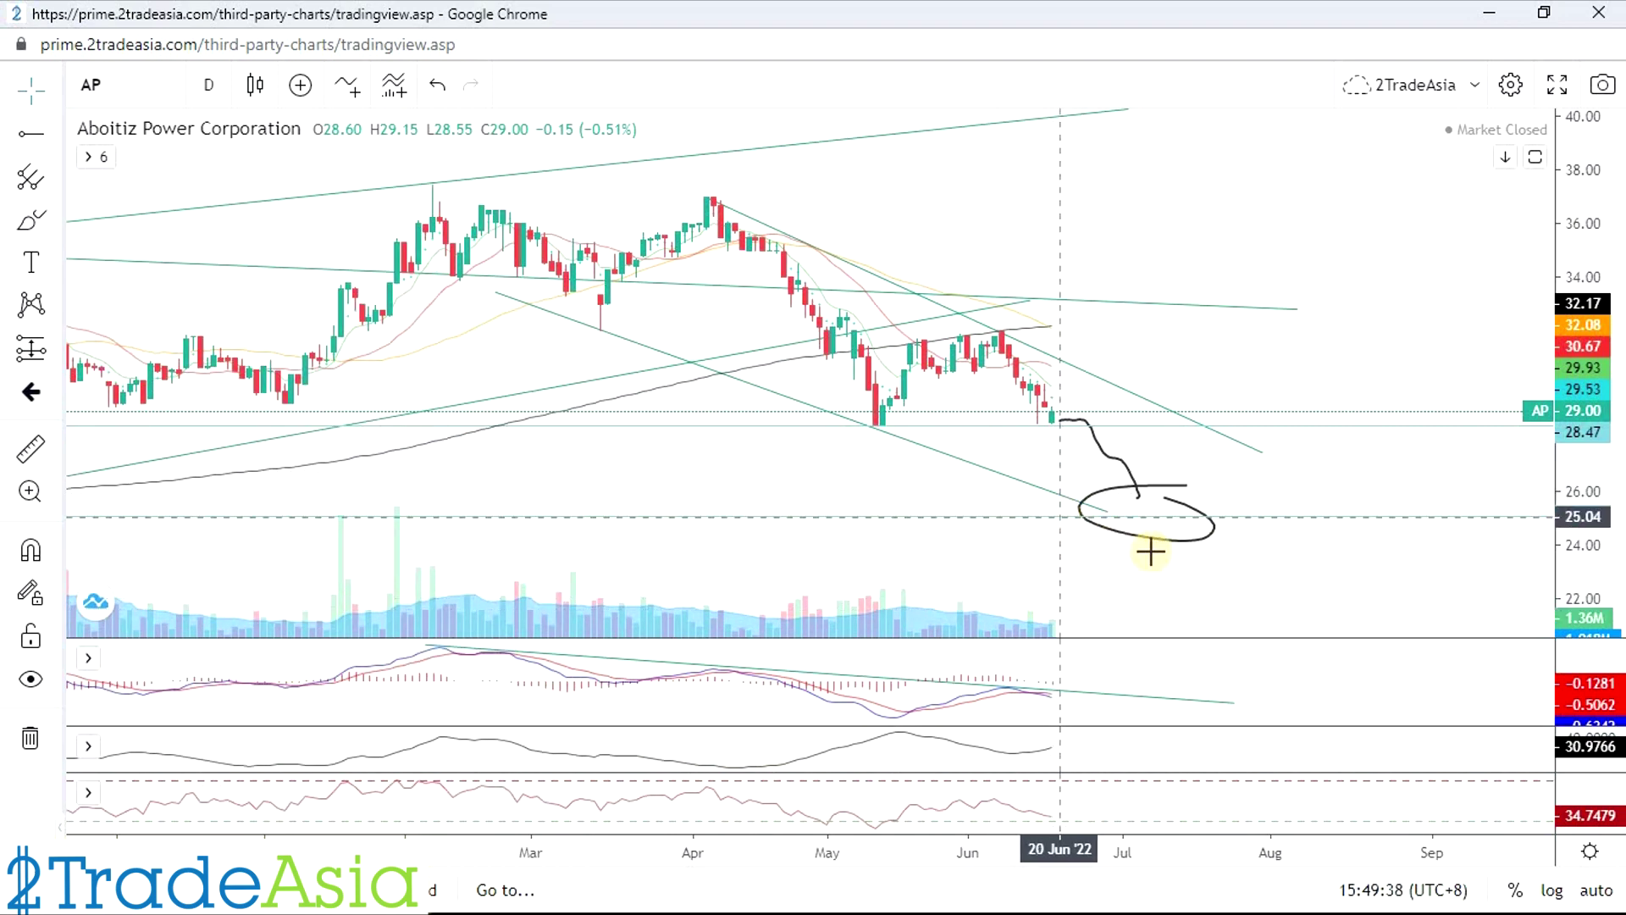
scroll(1147, 552, "down", 2)
Step: Switch to the Google Sheets stock comparison and review AP's profitability ratios, year-on-year and quarterly earnings, and 2022 growth forecasts
key("alt+Tab")
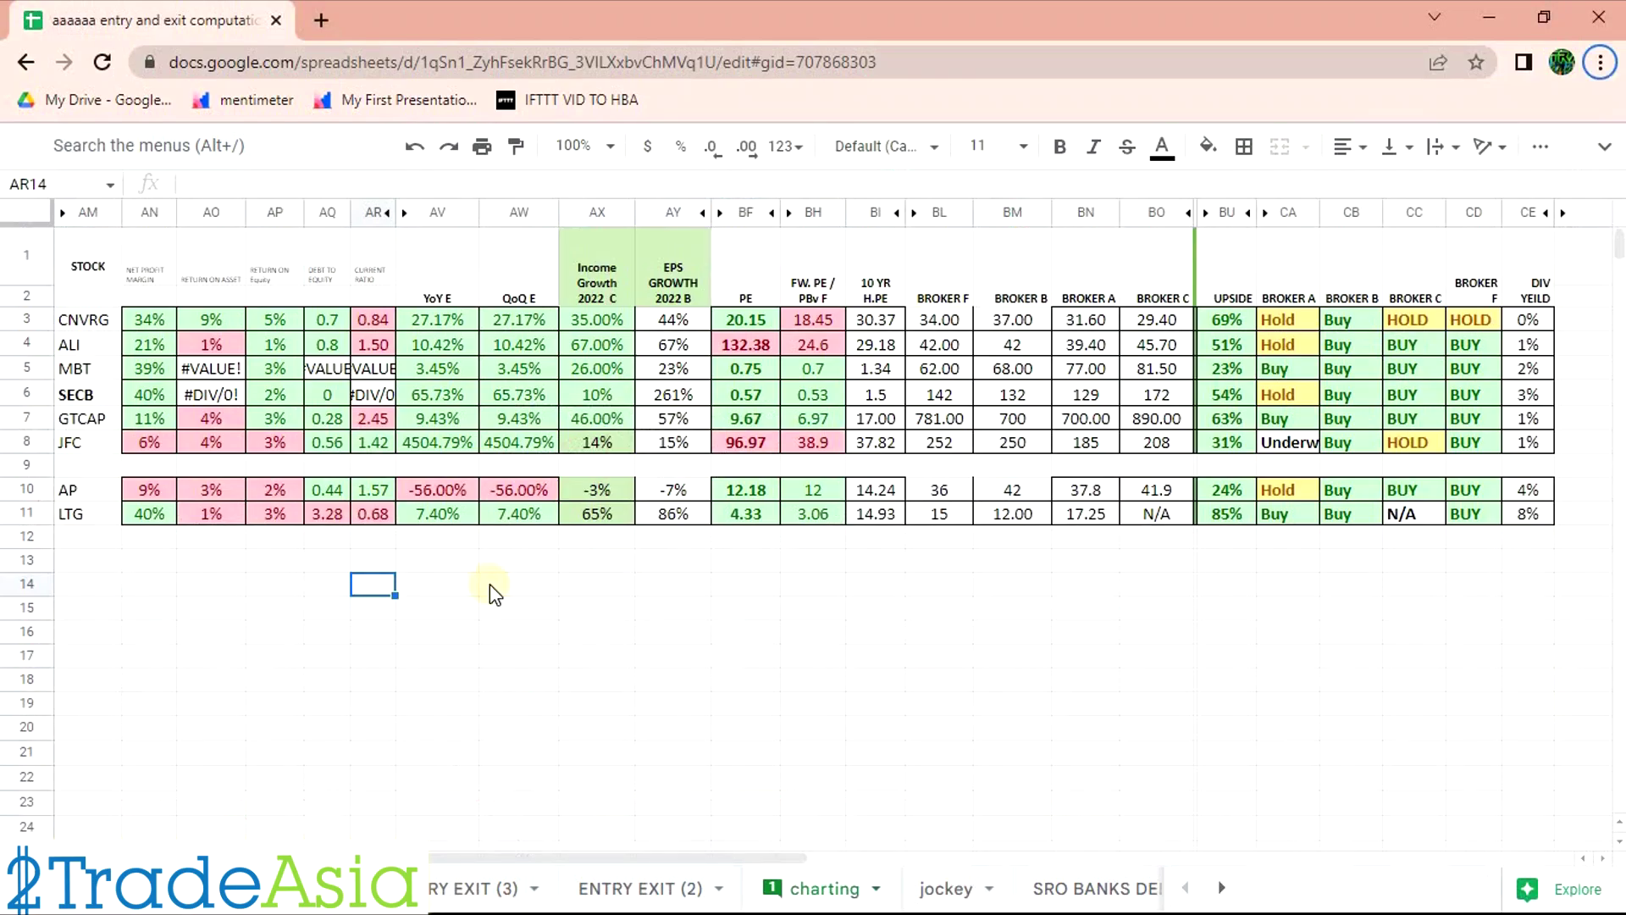
left_click_drag(146, 490, 318, 486)
left_click_drag(417, 484, 613, 484)
left_click(612, 631)
left_click(669, 631)
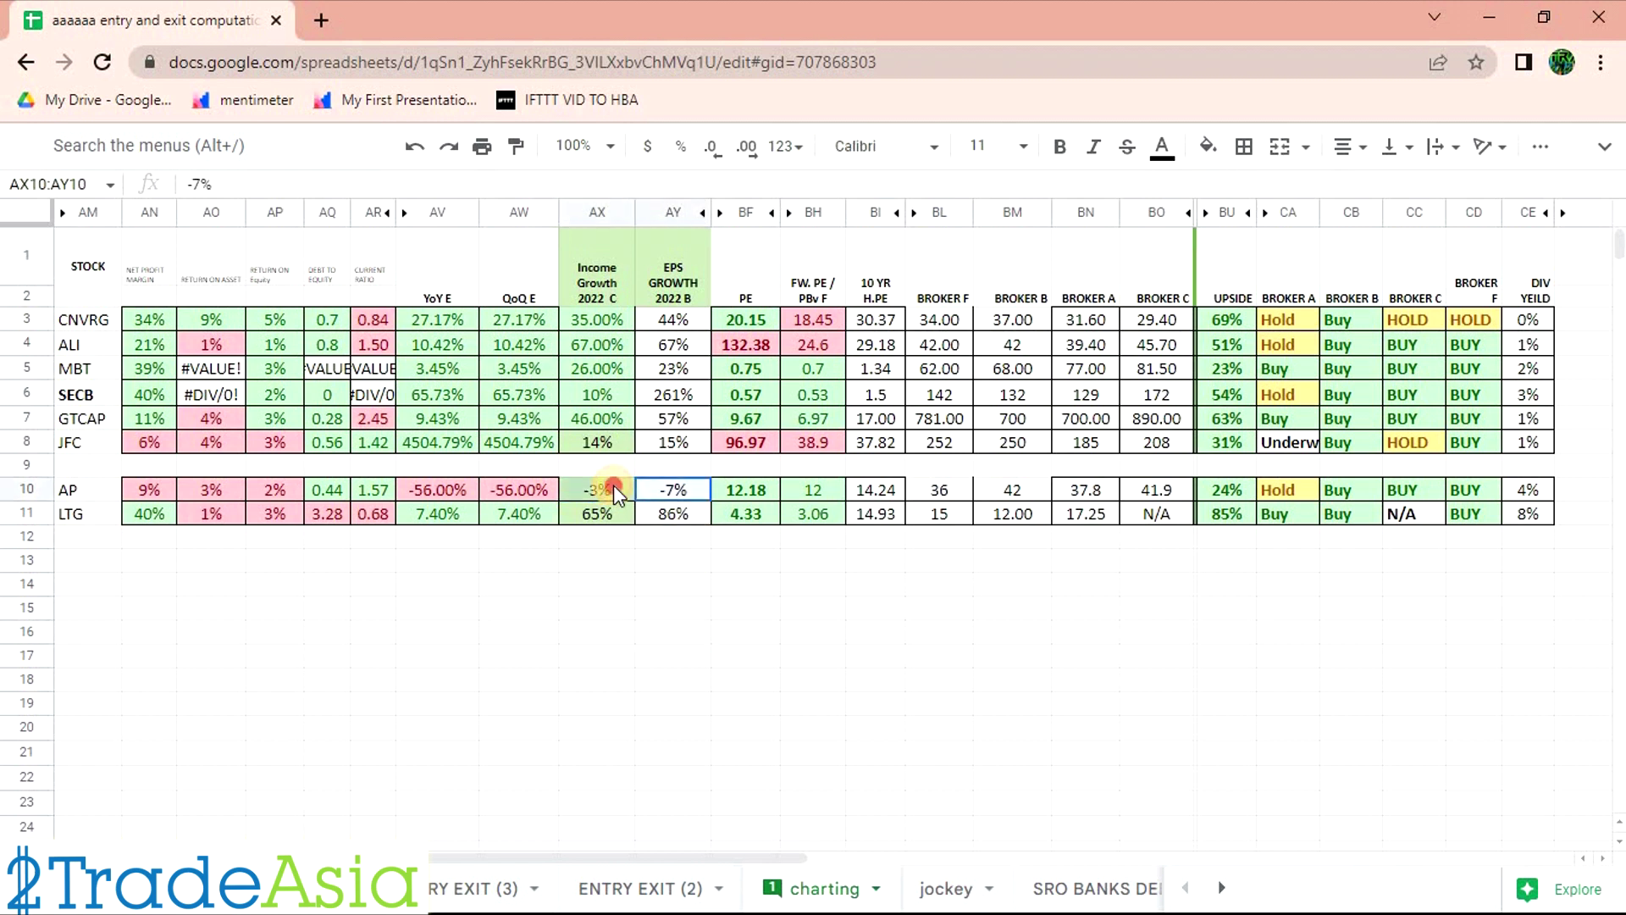
left_click_drag(480, 490, 449, 491)
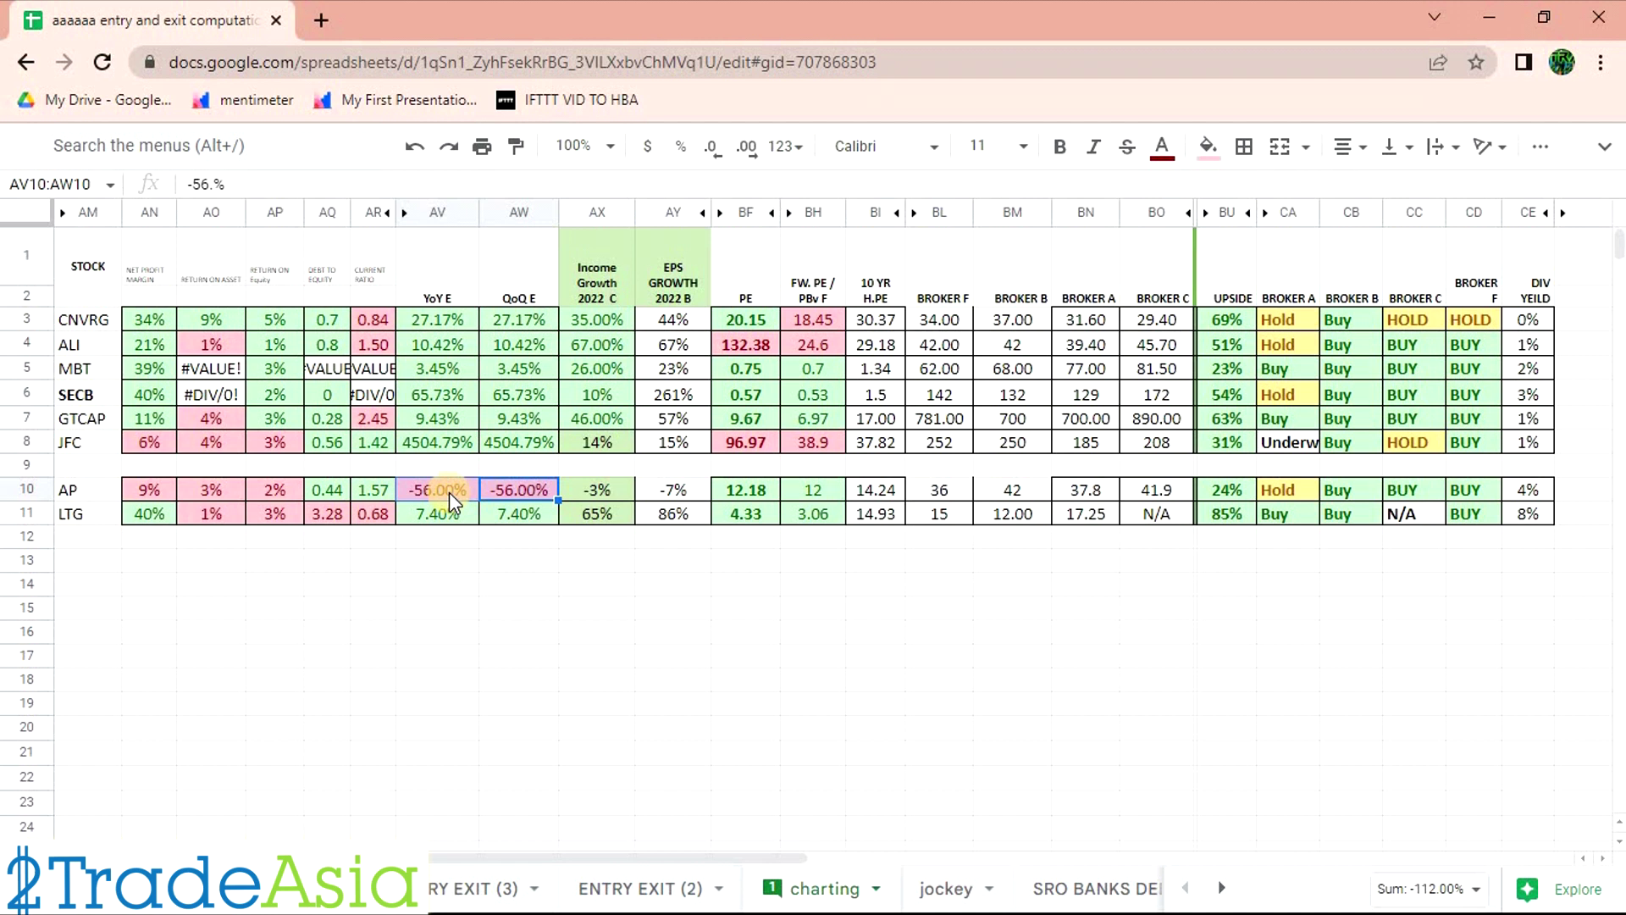
Step: Compare AP's current PE and forward PE with its 10-year historical PE
left_click(682, 605)
left_click(748, 488)
left_click(885, 495)
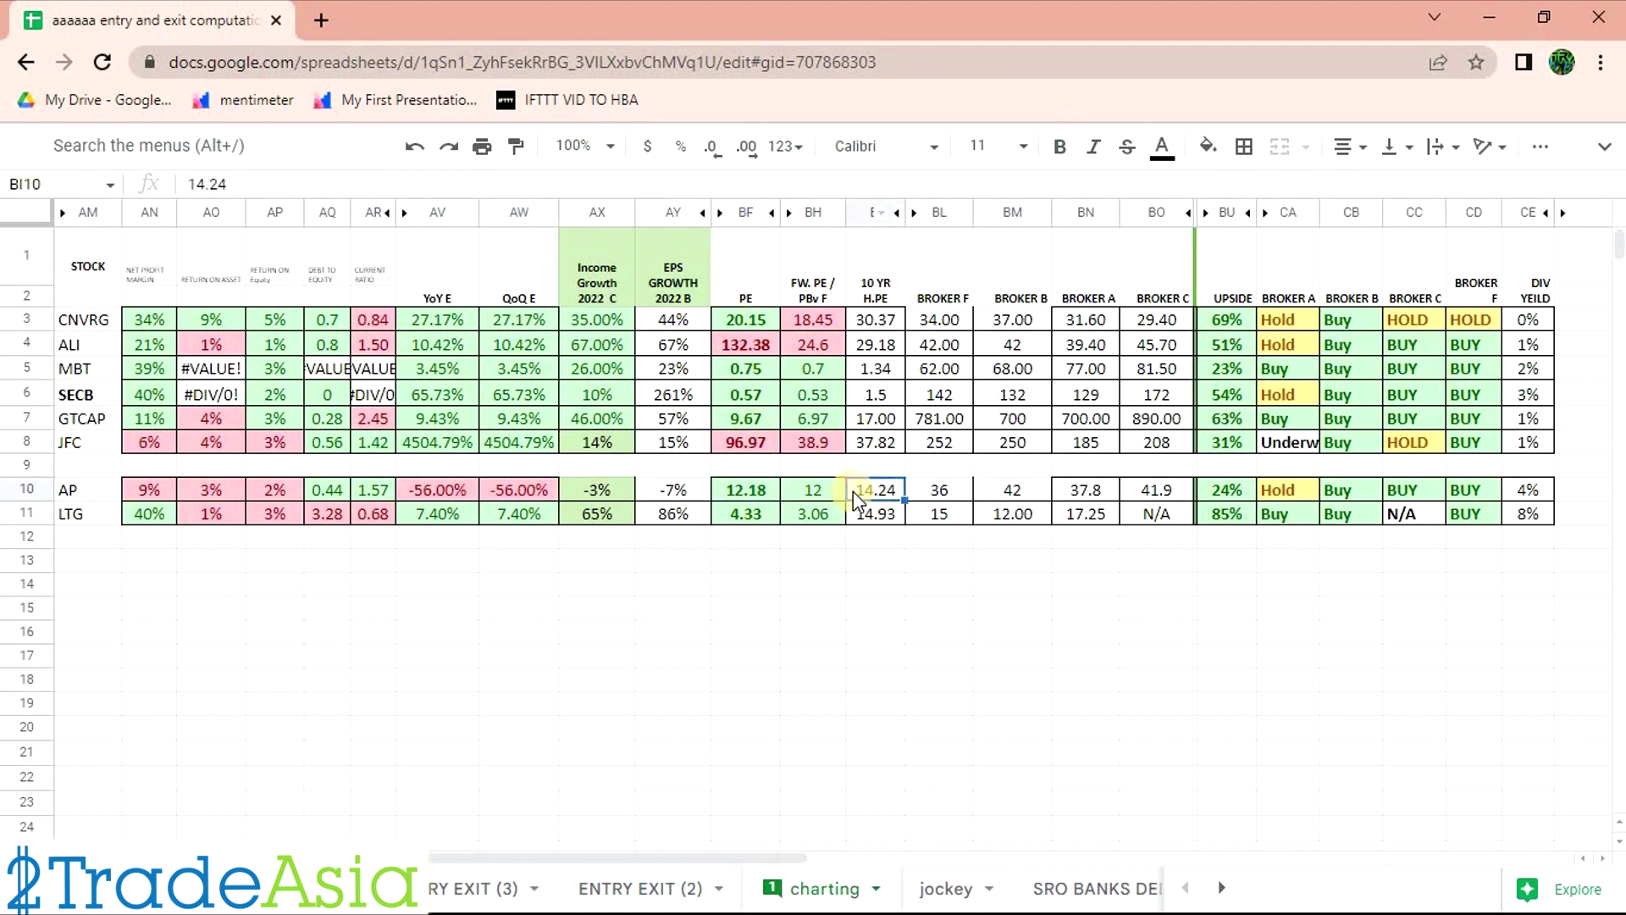
left_click(881, 495, "shift")
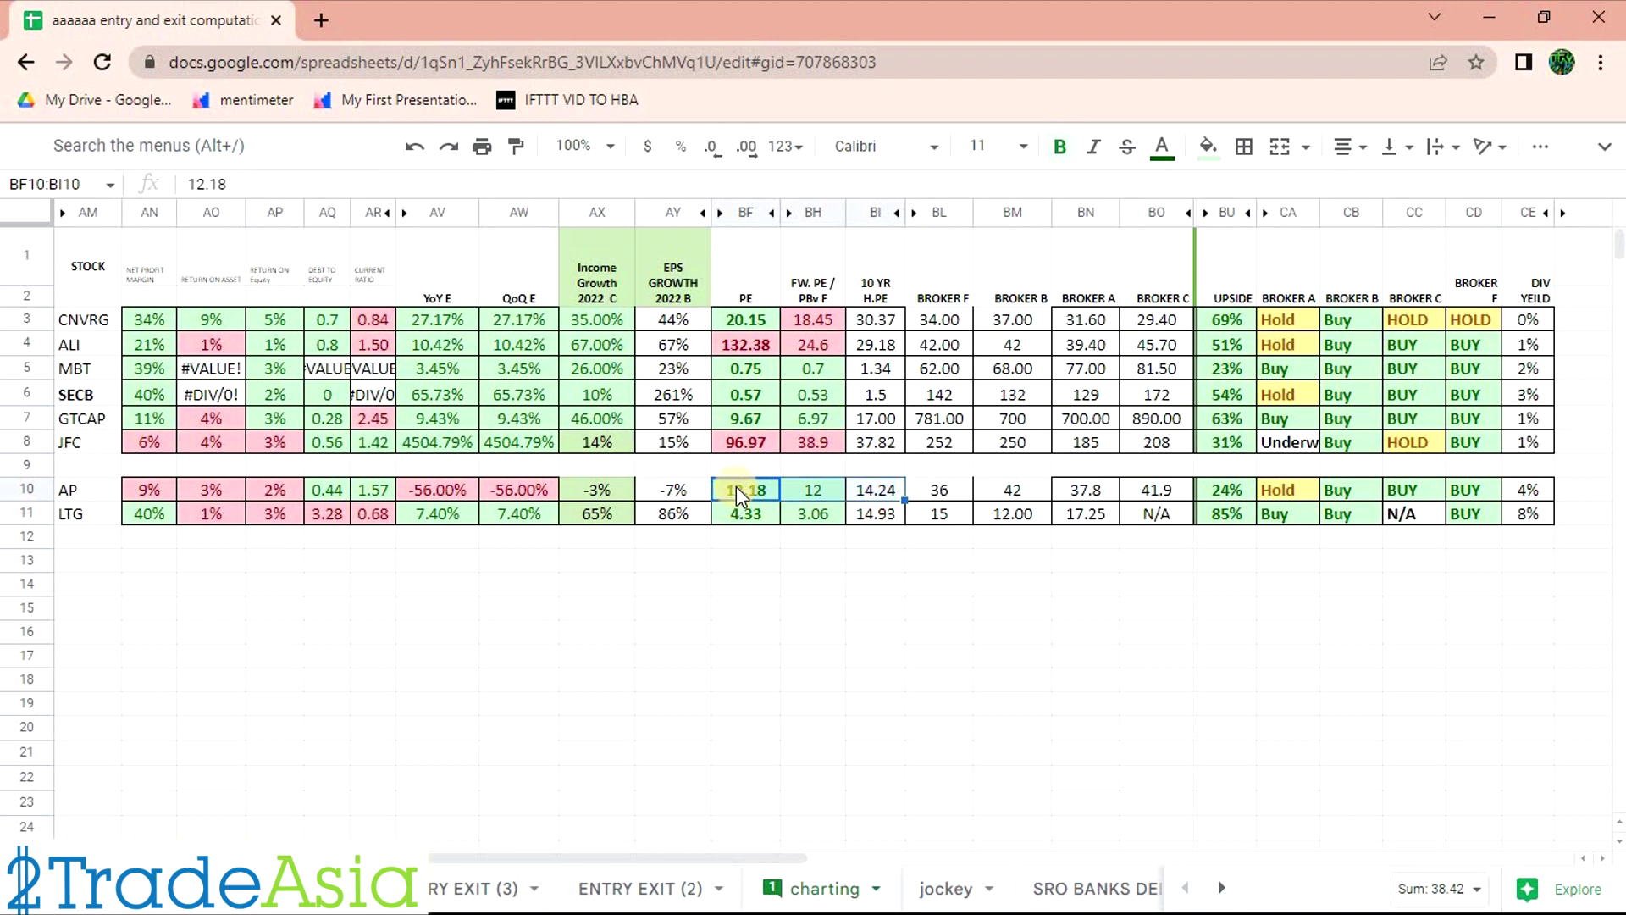
Step: Check AP's circled chart area near 25.10 against the Broker F target price in the spreadsheet, ending on the chart
key("alt+Tab")
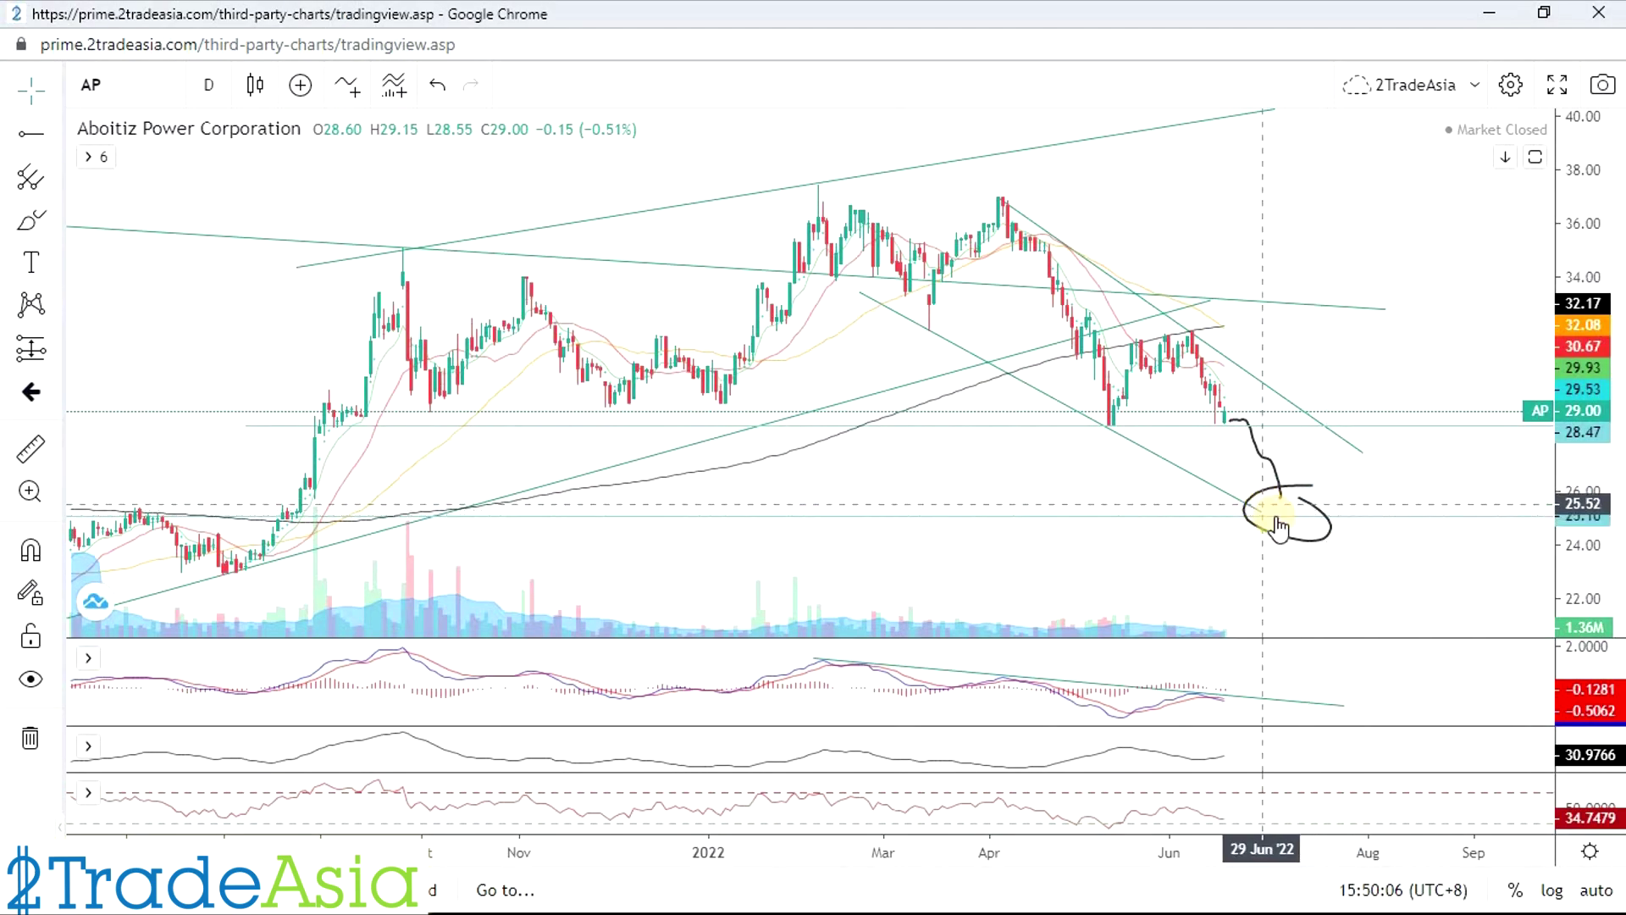
key("alt+Tab")
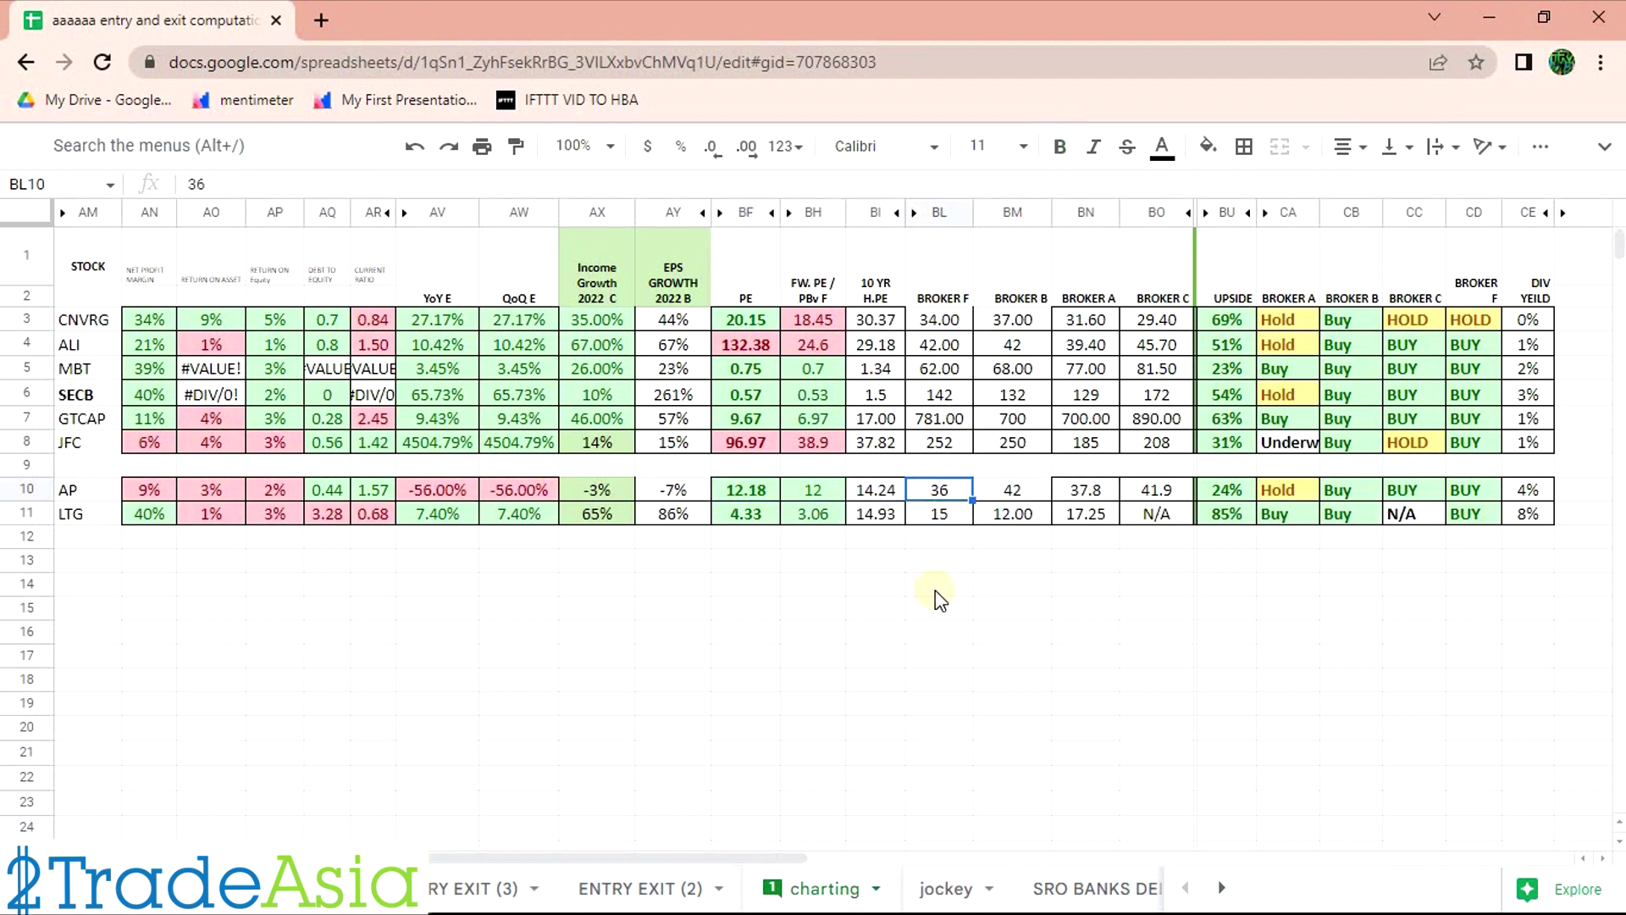
key("alt+Tab")
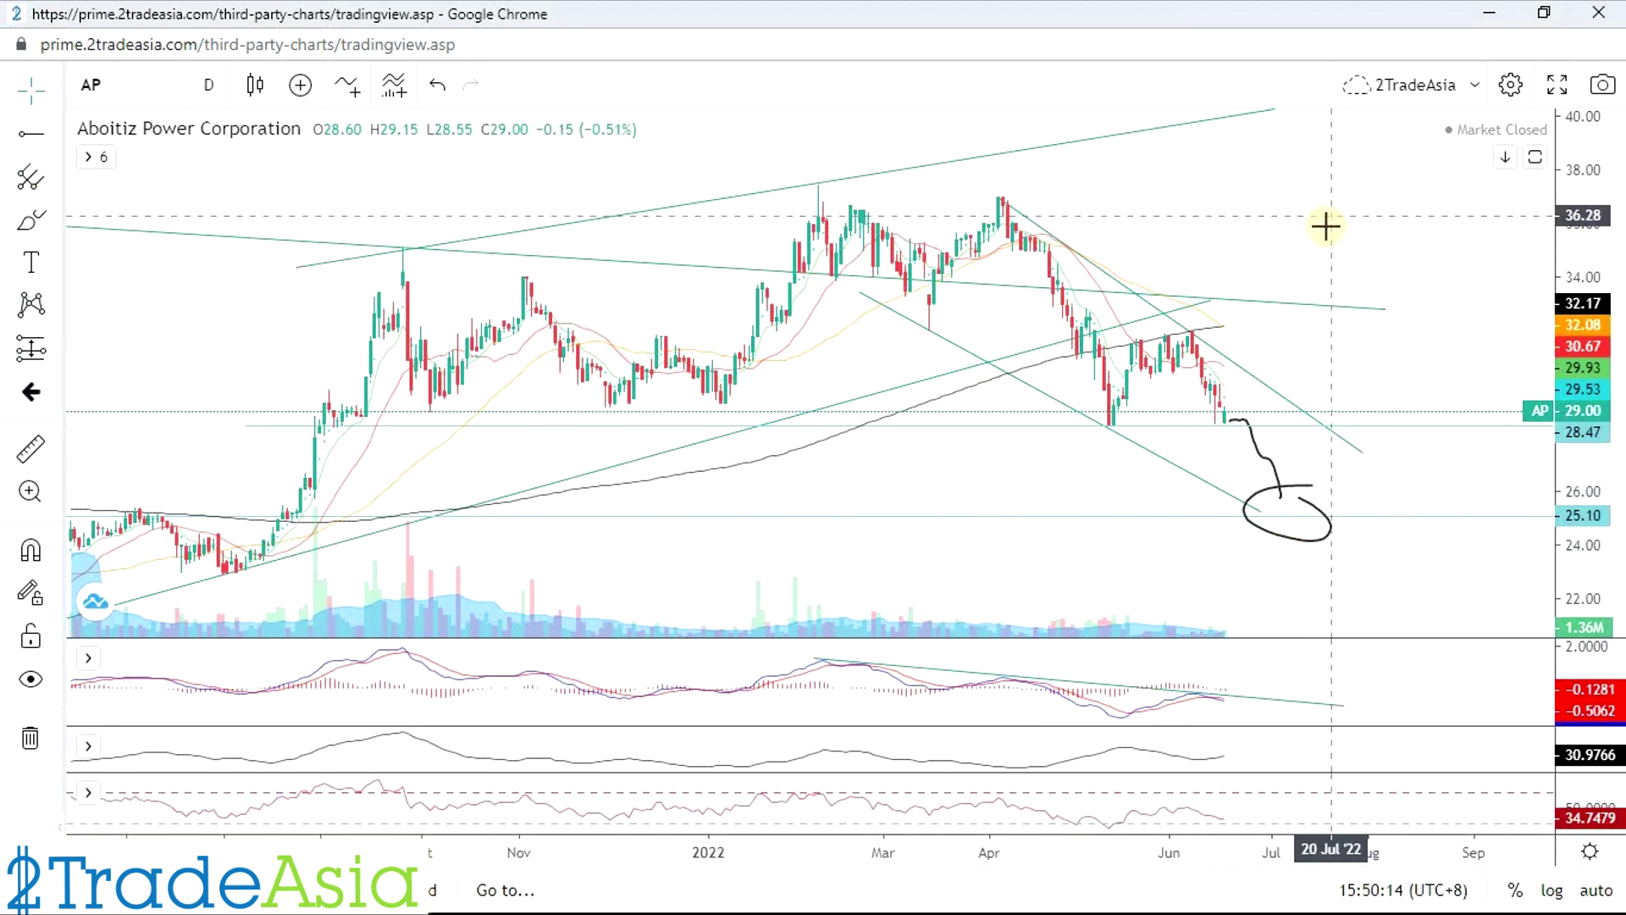
scroll(1394, 474, "down", 2)
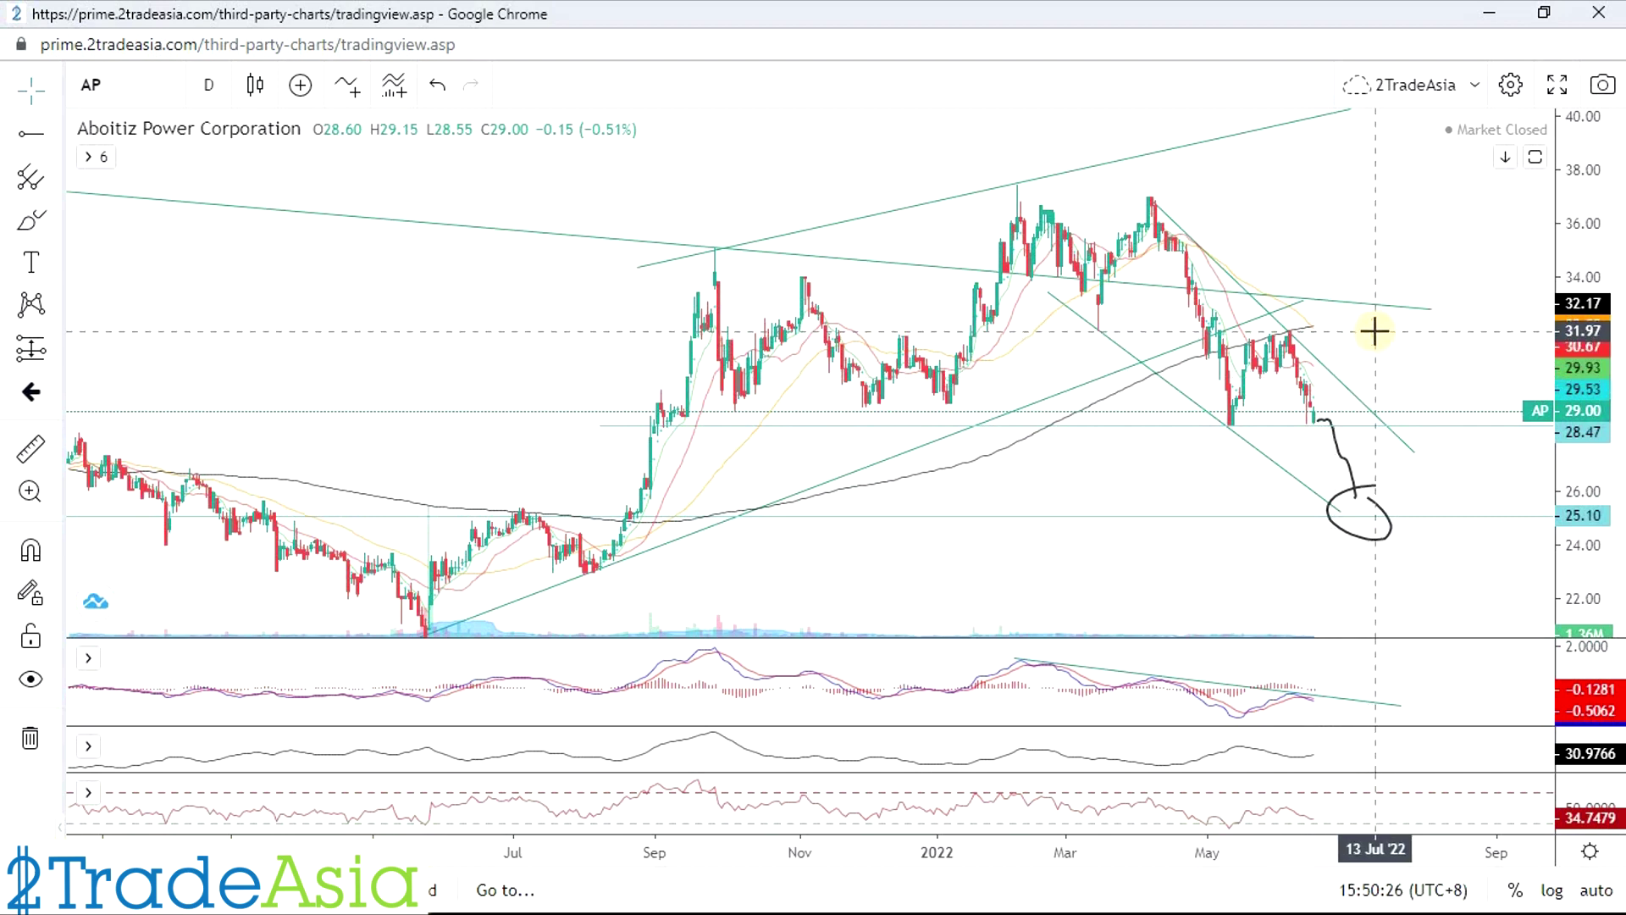
Step: Return to the spreadsheet and review AP's broker recommendations and dividend yield
key("alt+Tab")
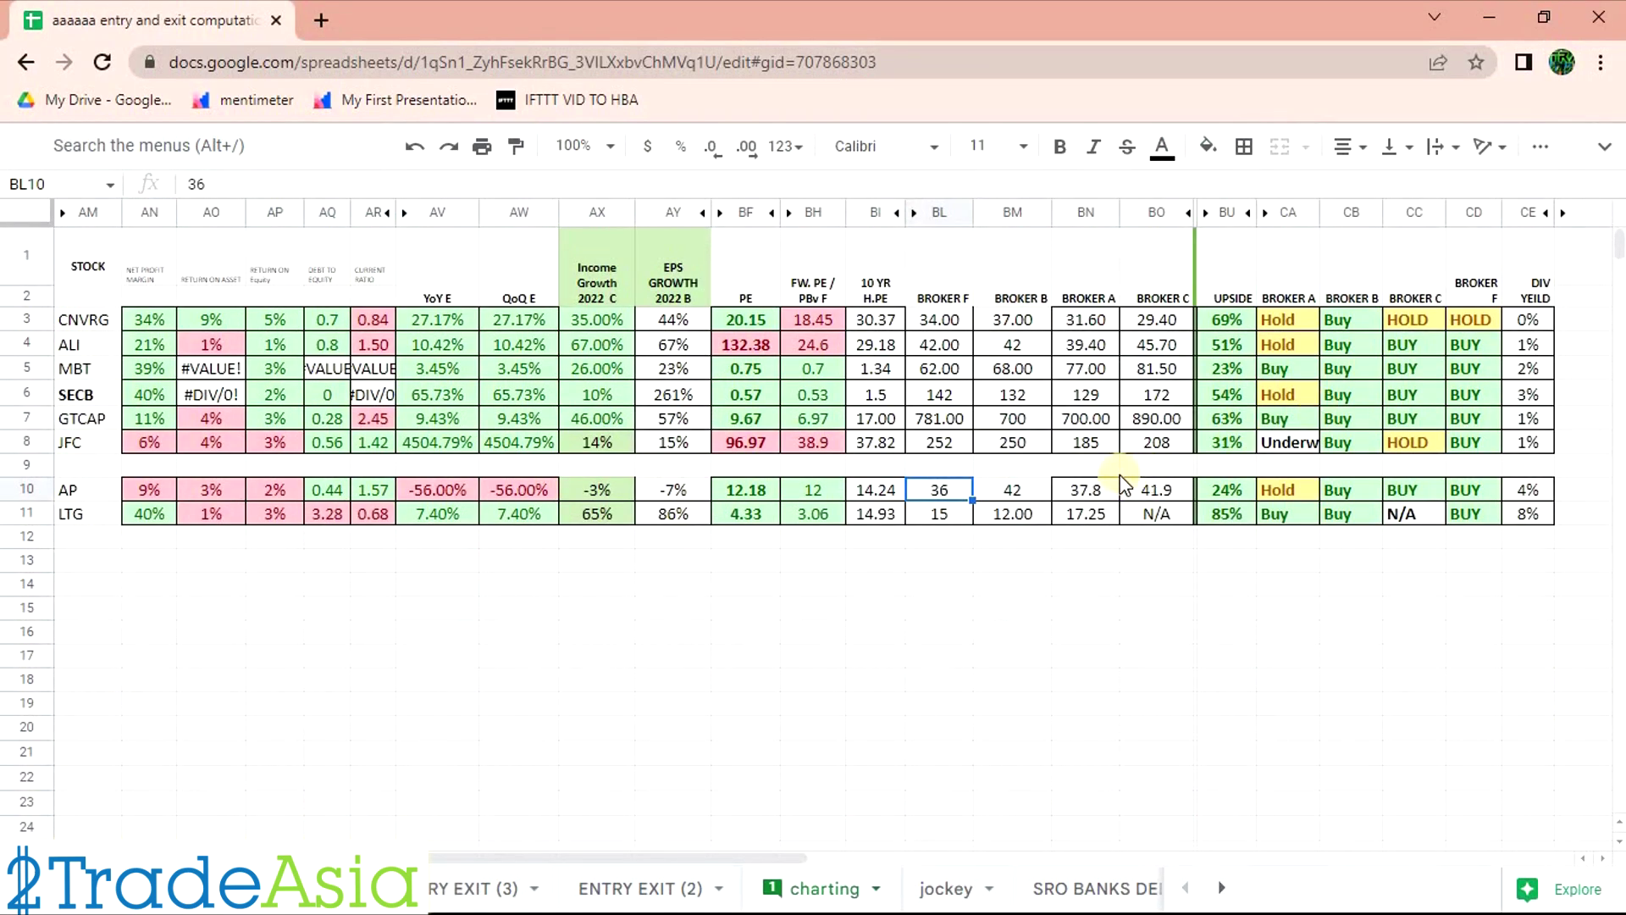
left_click(1130, 659)
left_click_drag(1350, 485, 1445, 486)
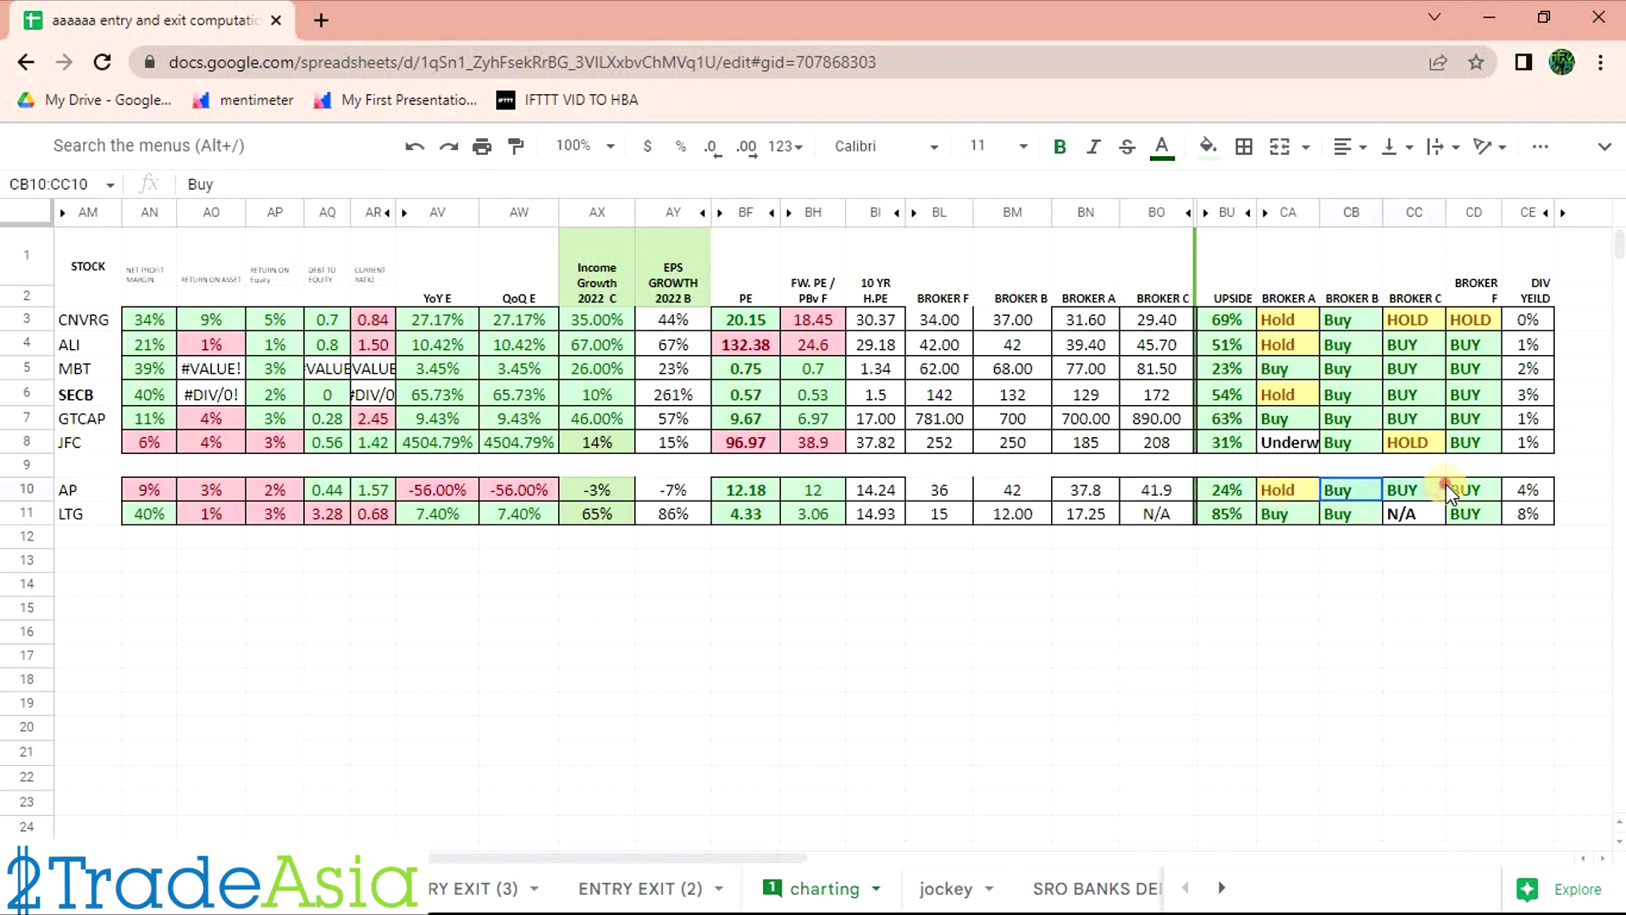
left_click(1533, 498)
left_click(1289, 491)
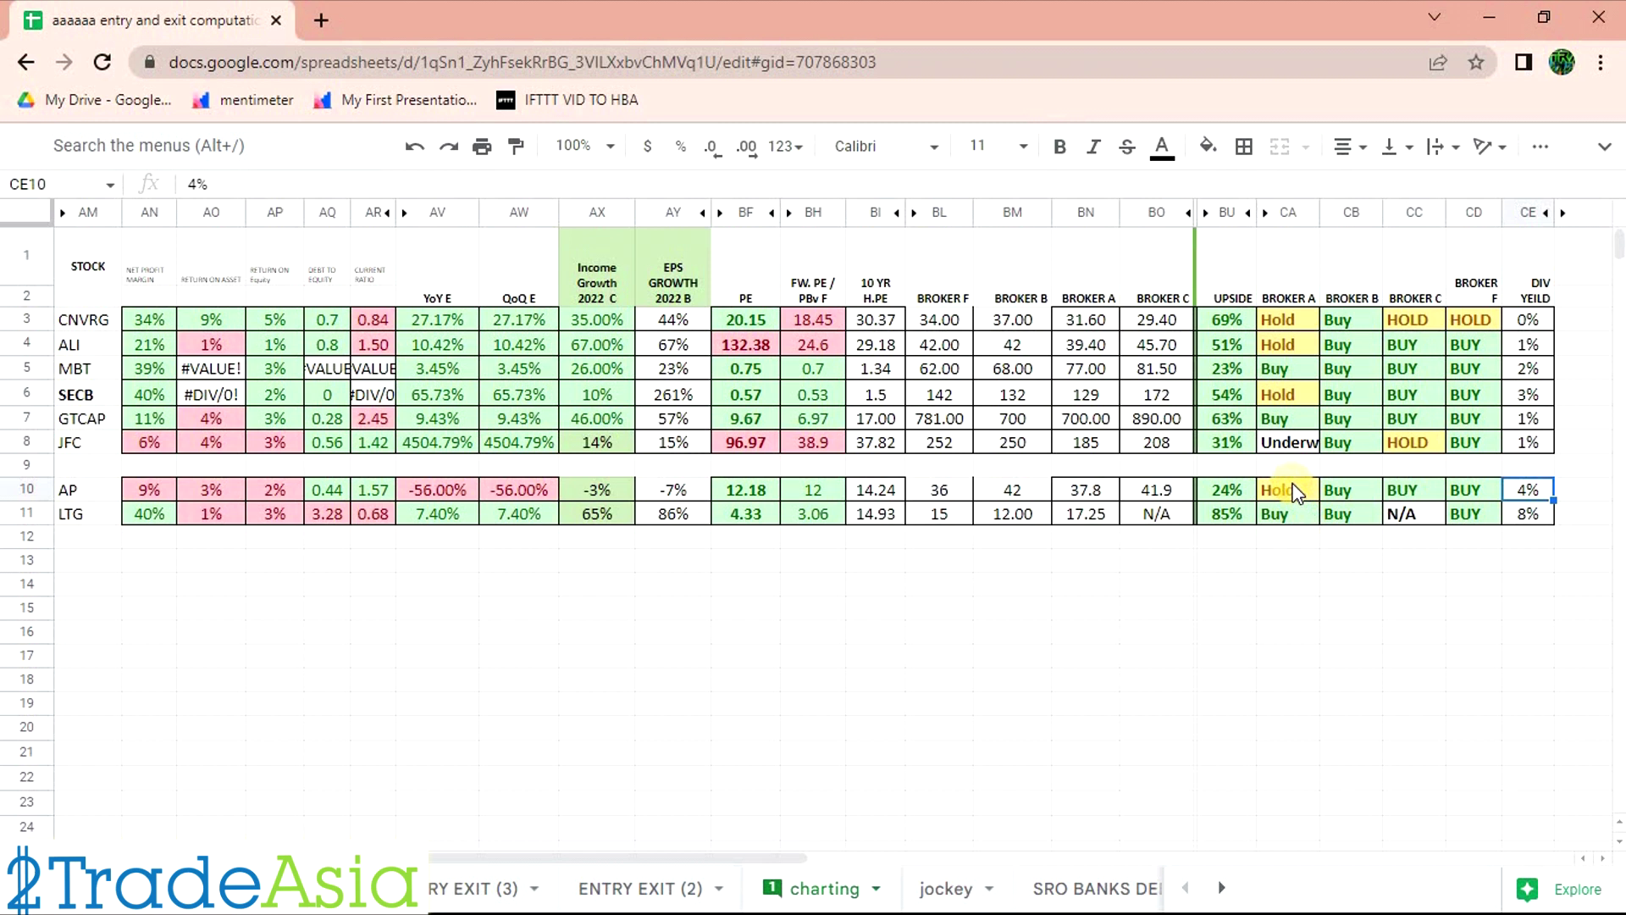
left_click(1284, 665)
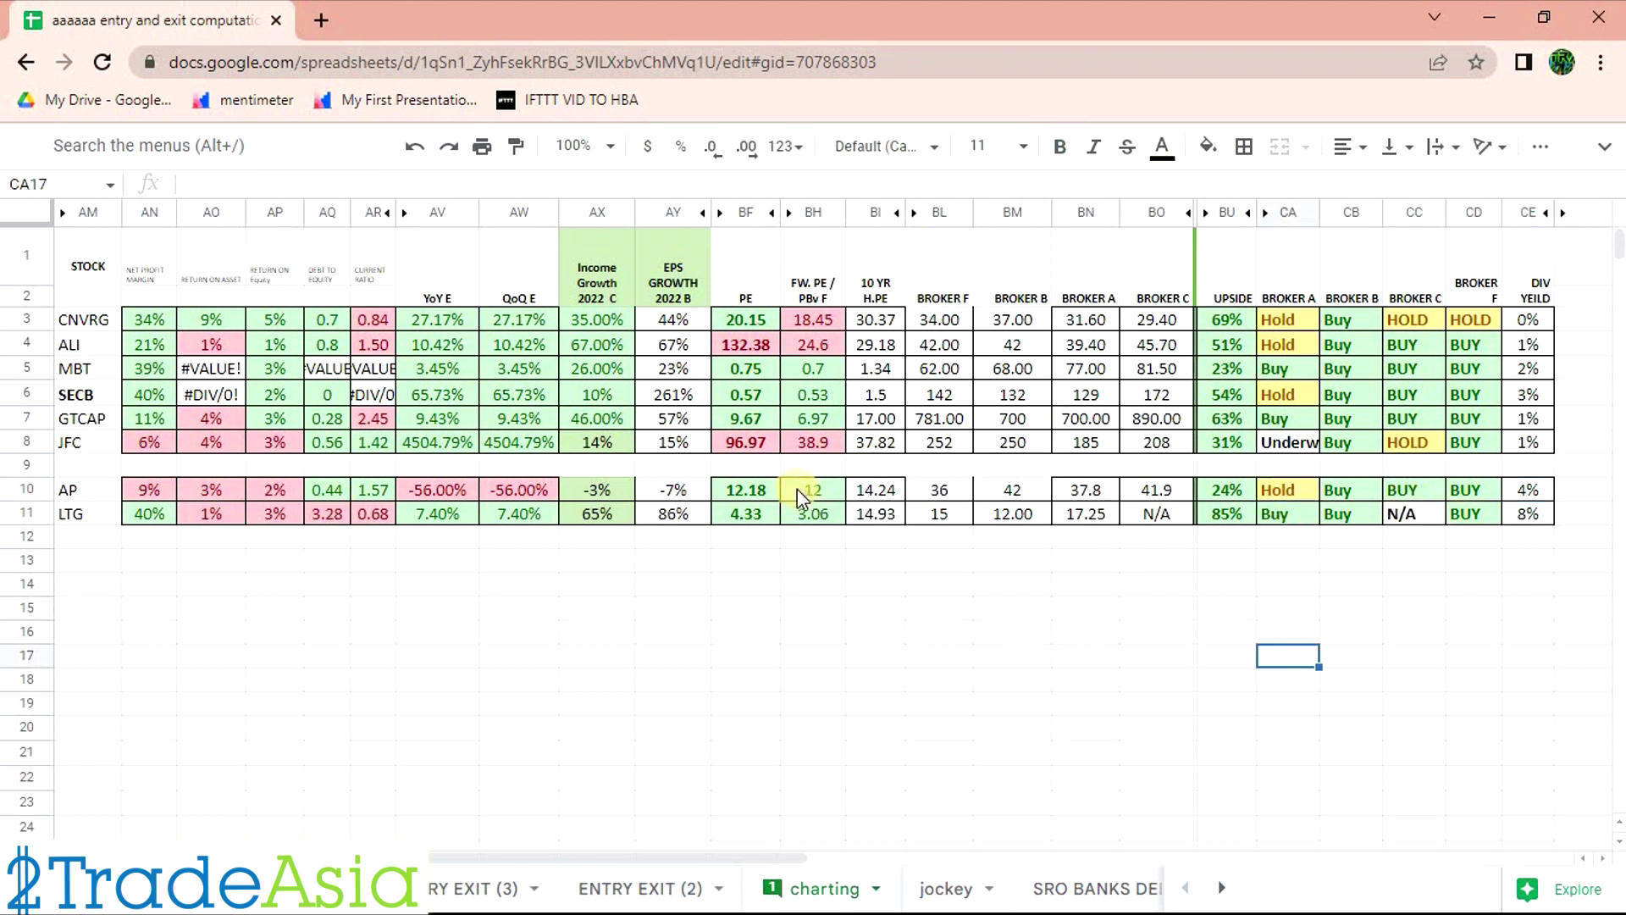
Step: Recap AP's row from profitability and valuation to broker targets, ratings and dividend yield, and return to the AP price chart
left_click_drag(885, 491, 926, 482)
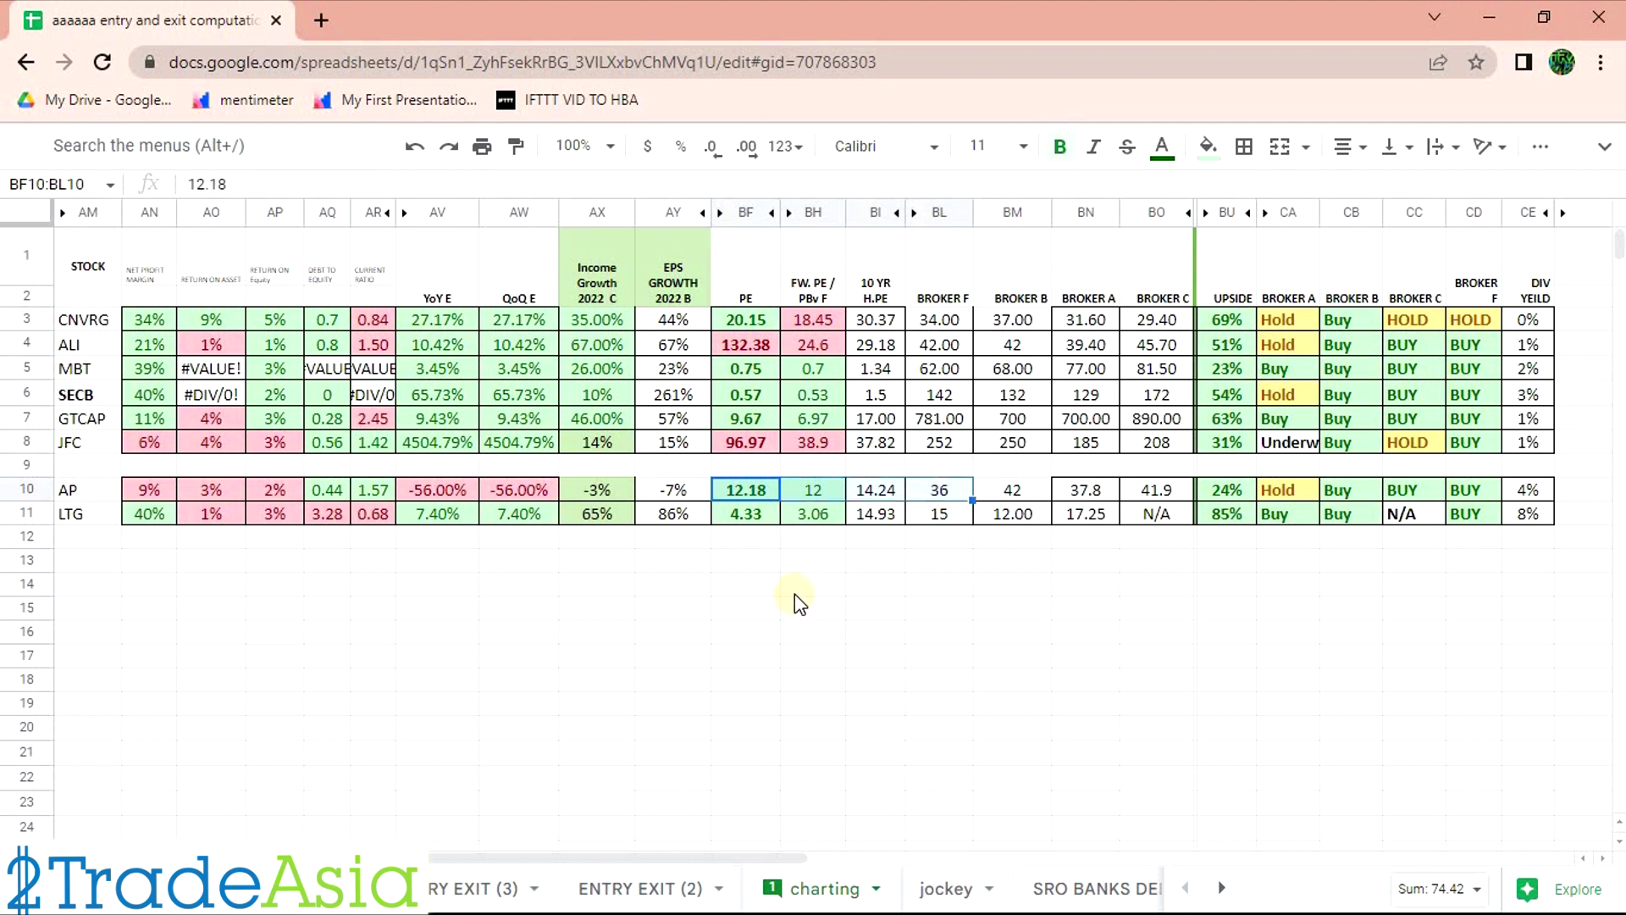
left_click(892, 681)
left_click_drag(195, 497, 429, 491)
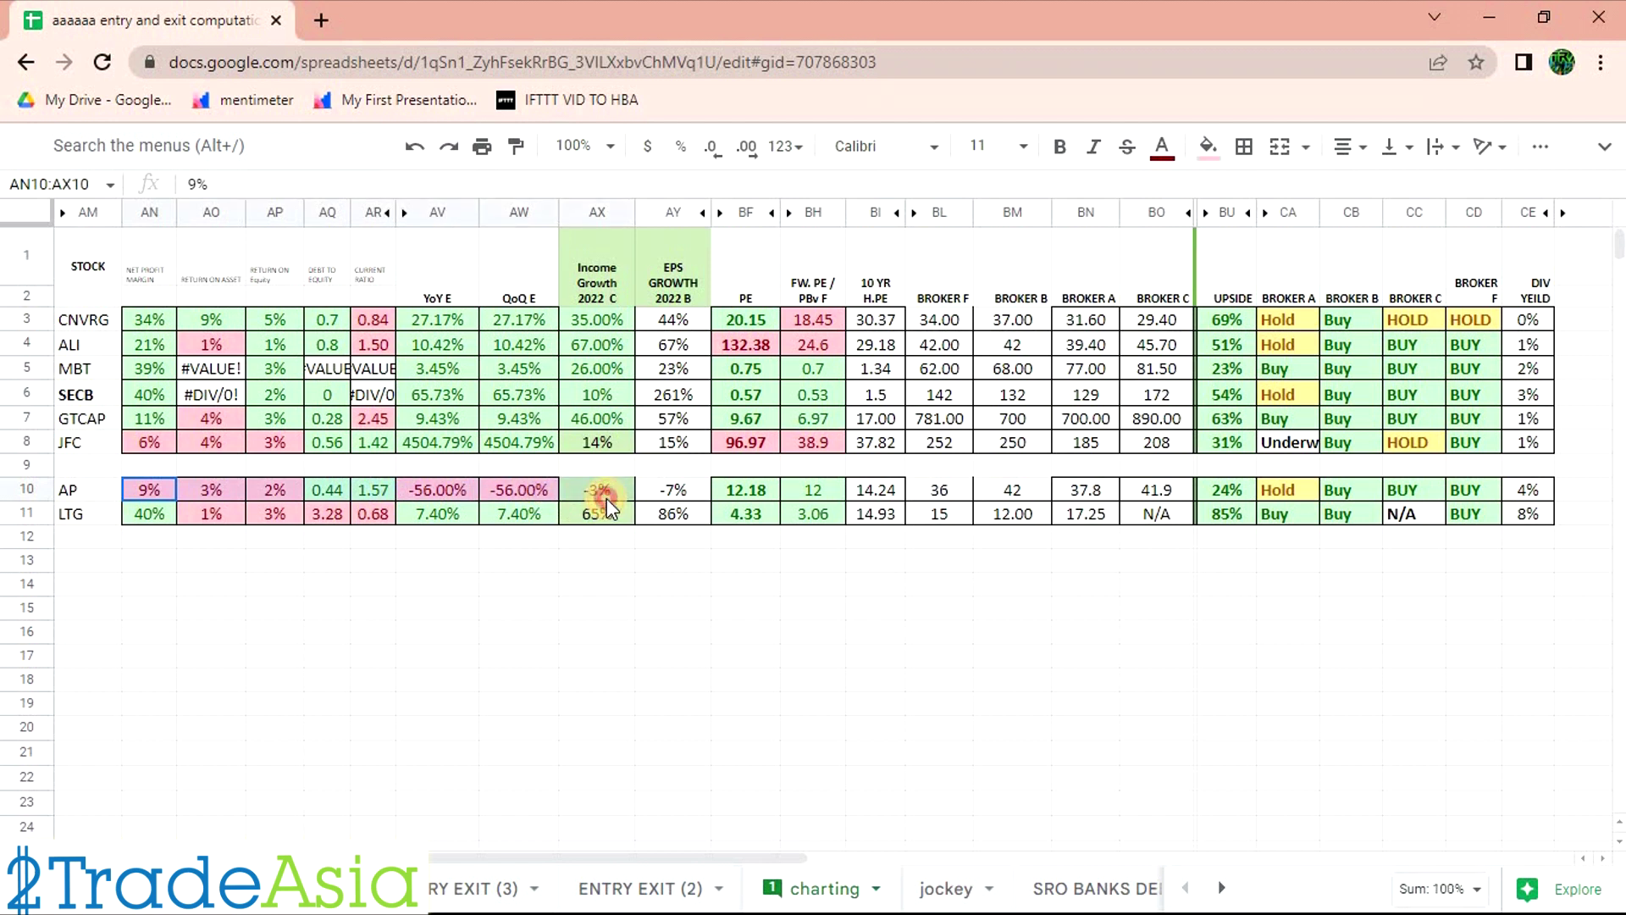
left_click_drag(737, 491, 1129, 500)
left_click_drag(1267, 495, 1471, 495)
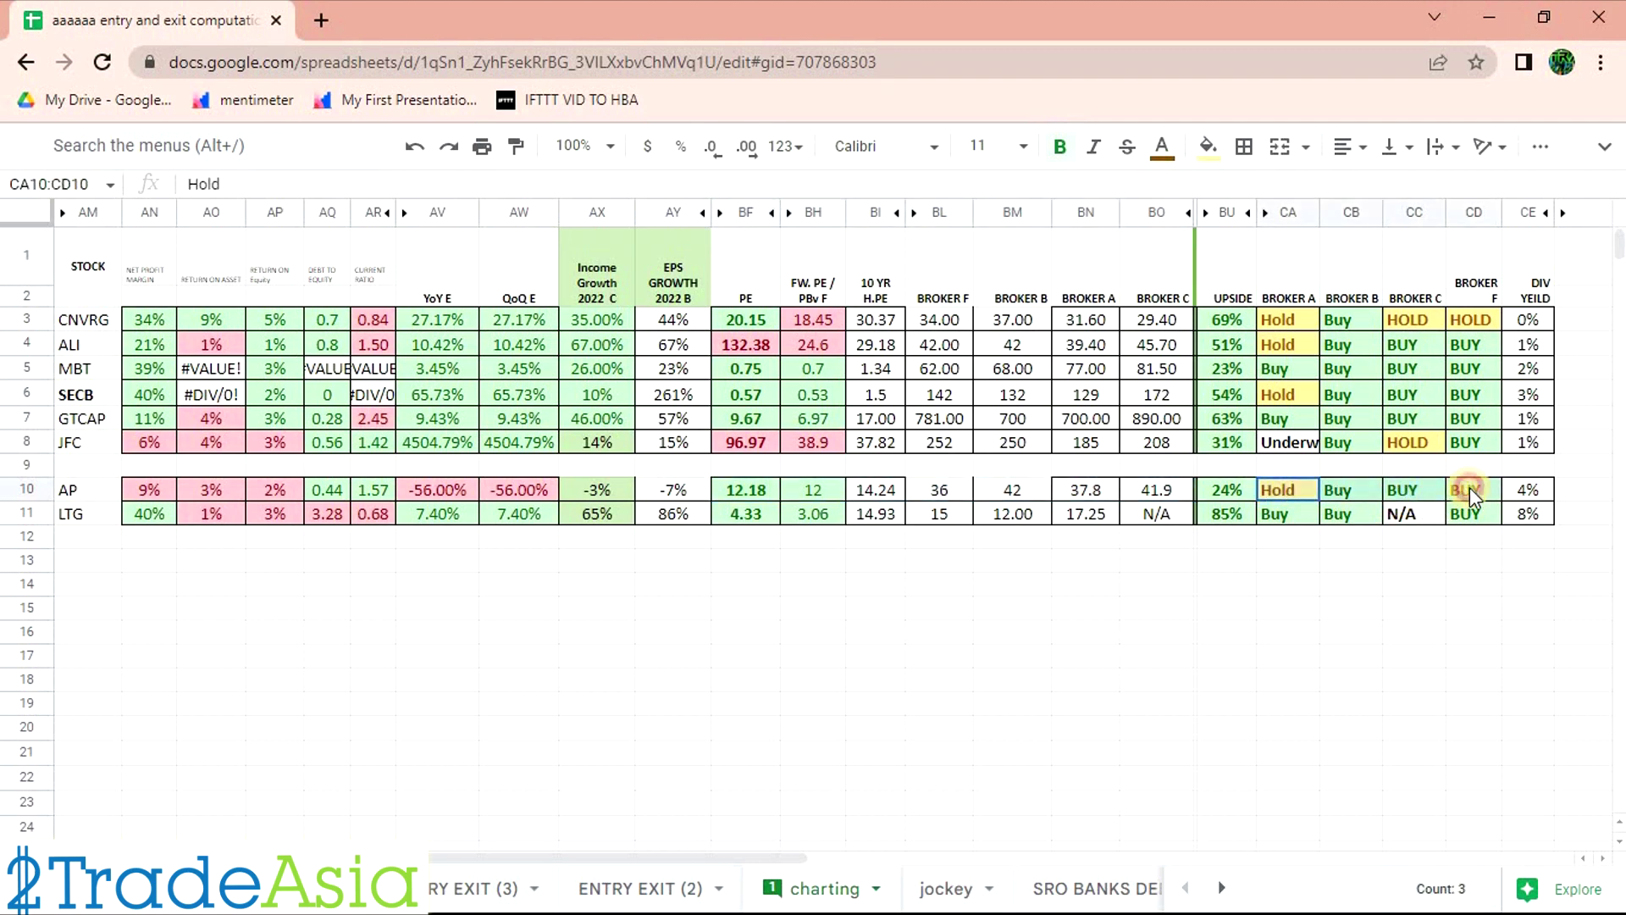
left_click(1533, 493)
key("alt+Tab")
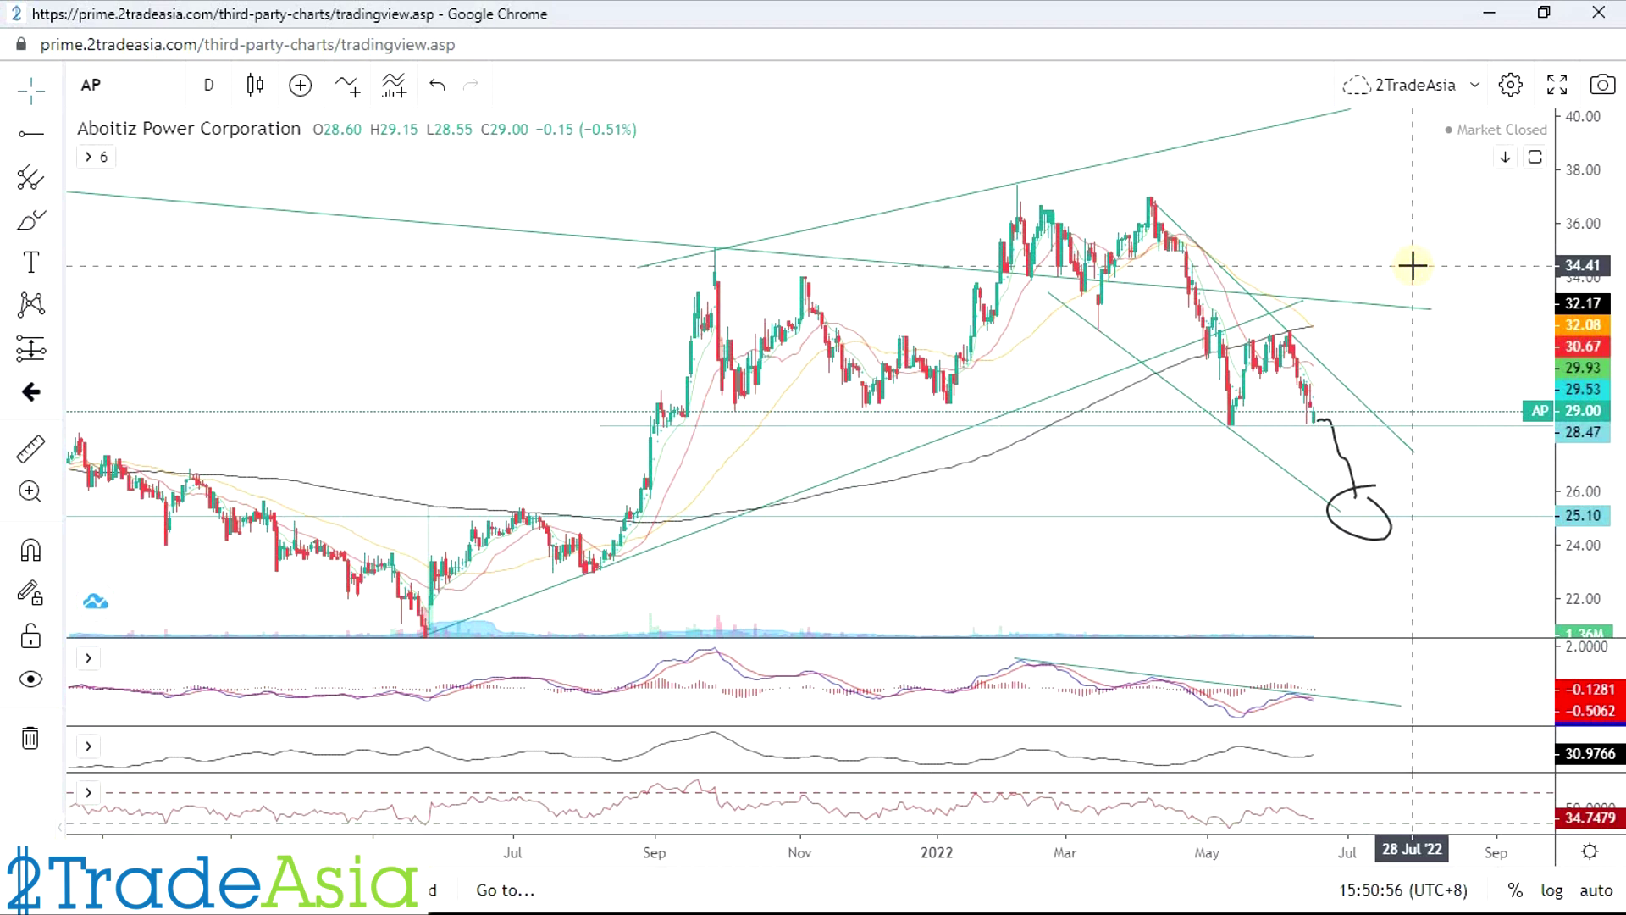
Step: Load the LTG price chart and bring its decline since mid-2021 into focus
type("LTG")
key("Return")
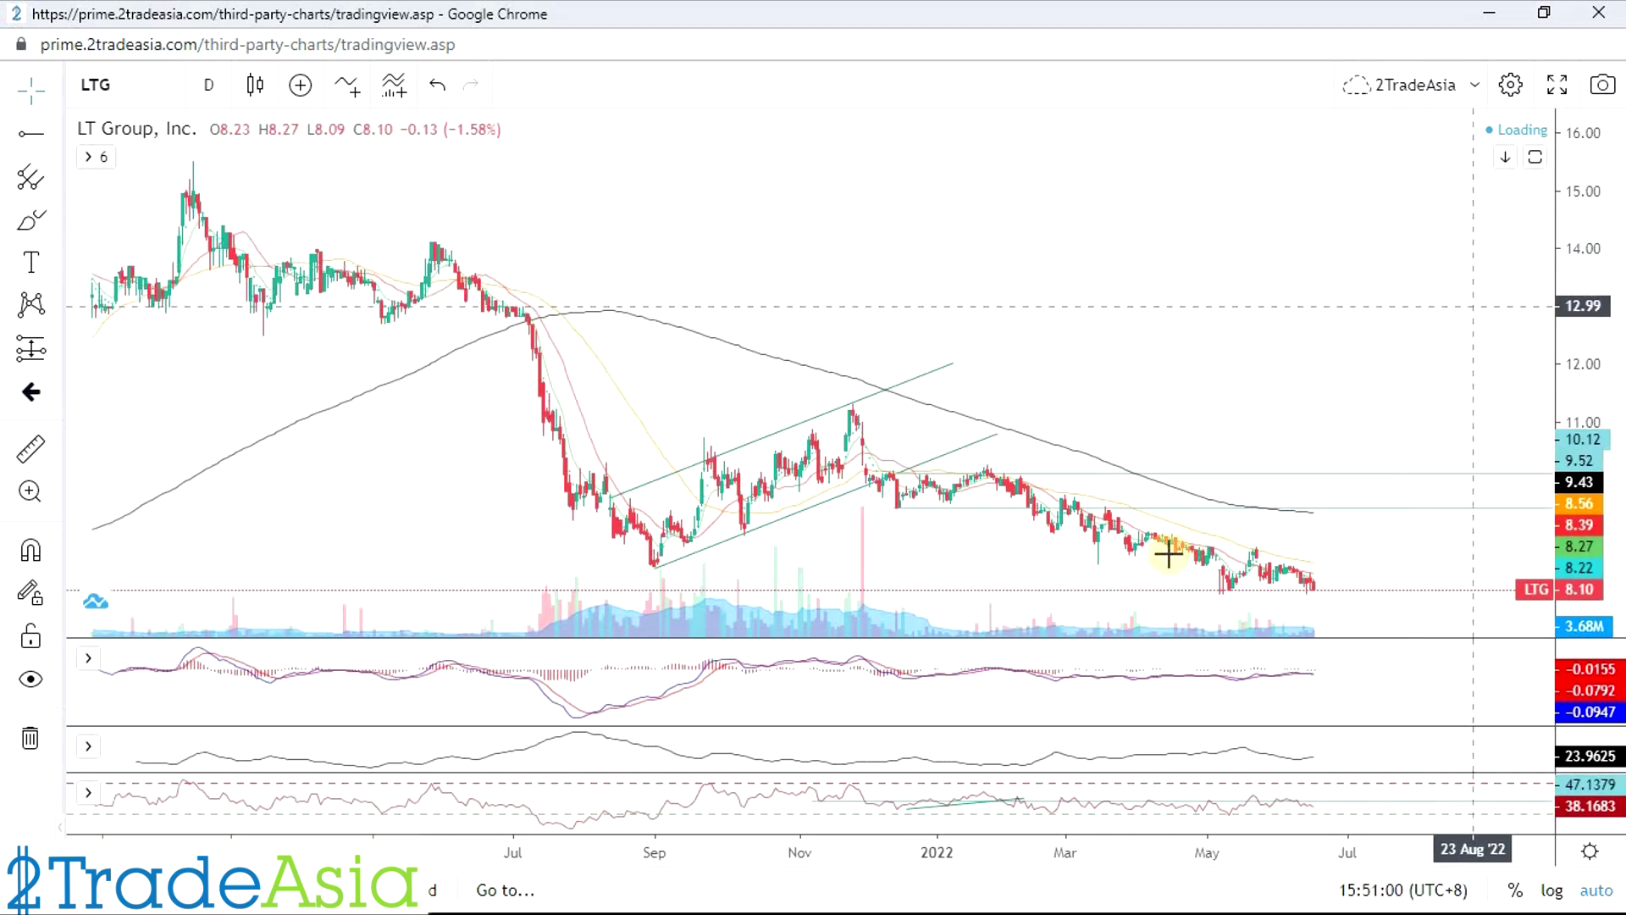
scroll(1339, 508, "up", 1)
scroll(1340, 487, "up", 2)
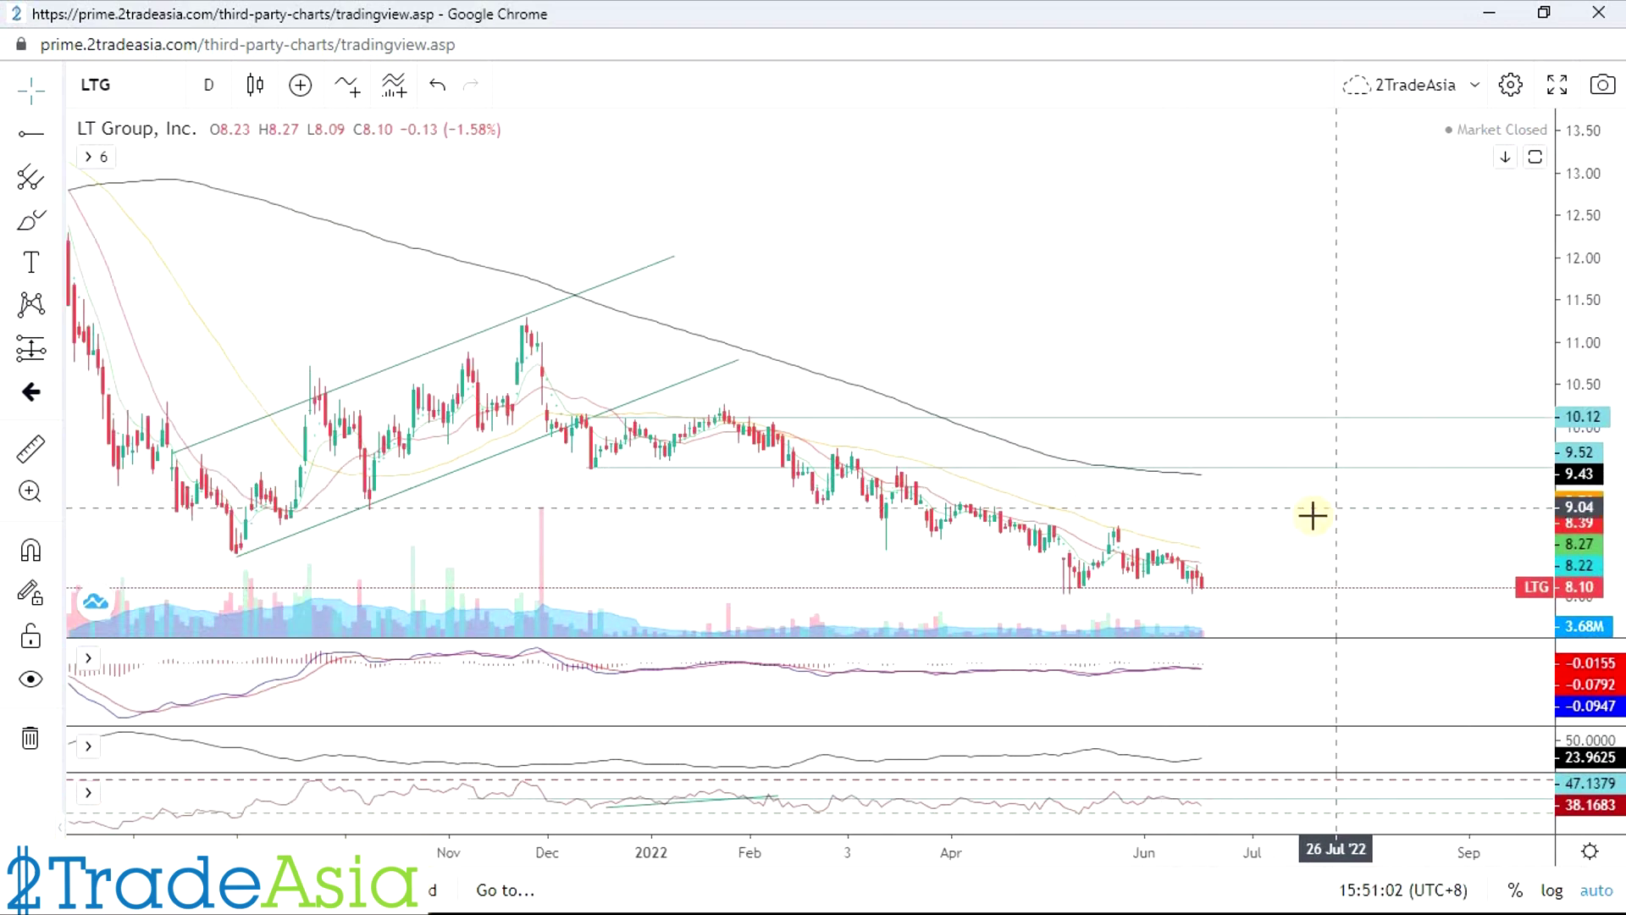
scroll(926, 266, "down", 2)
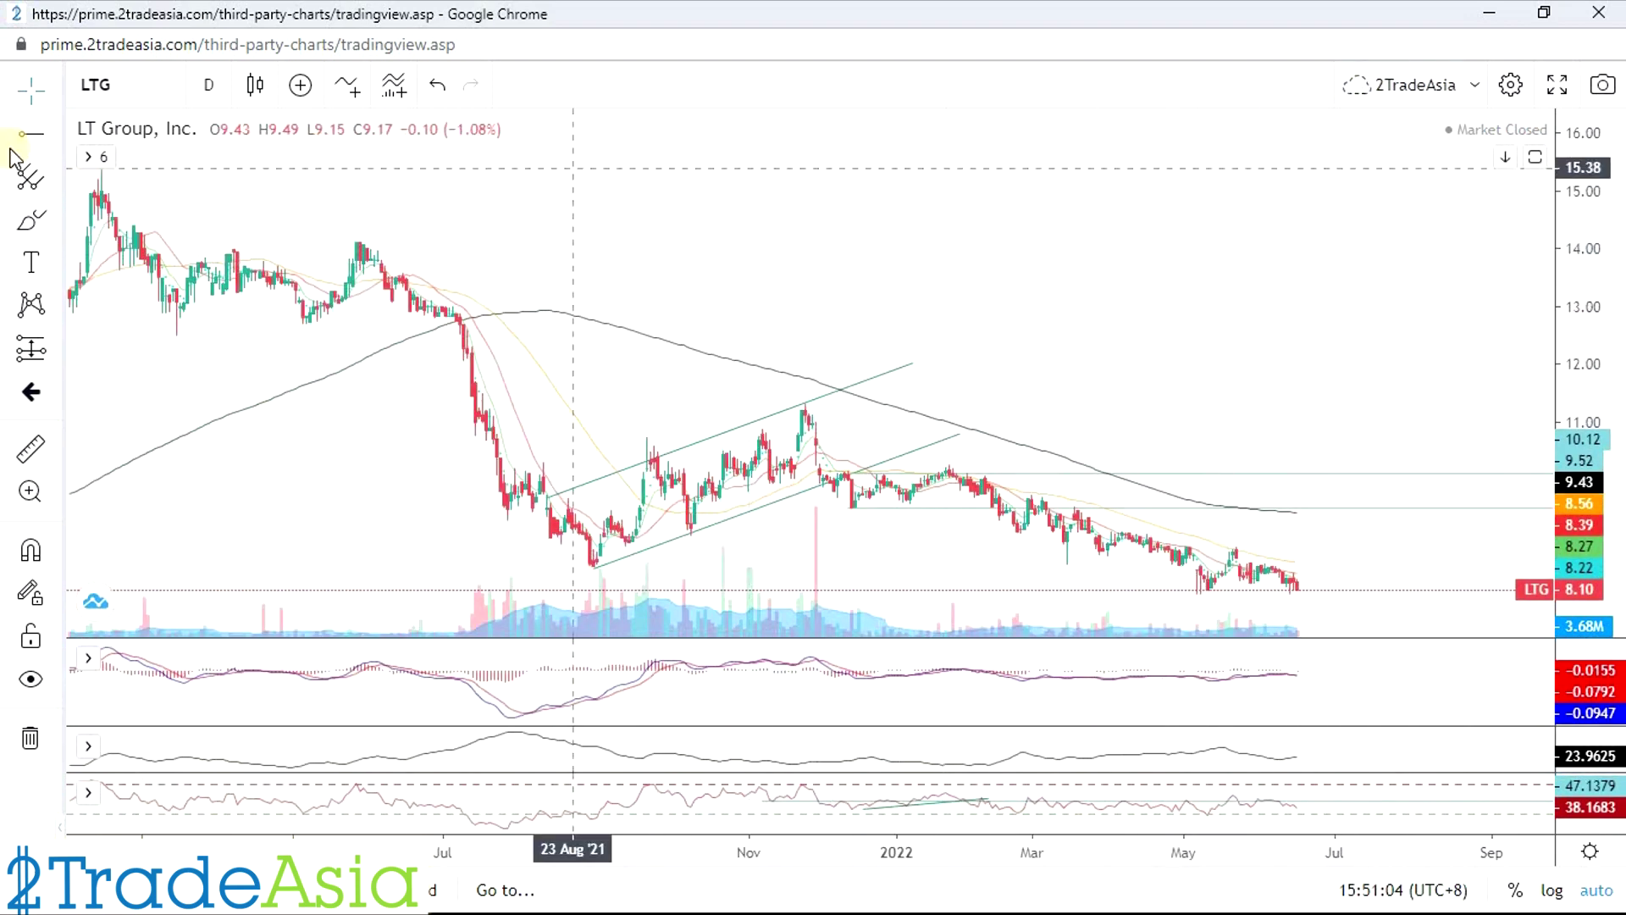
Step: Draw a descending trend line from LTG's 24 Nov 2021 peak near 11.31 to about 7.84 in early August 2022
left_click(96, 144)
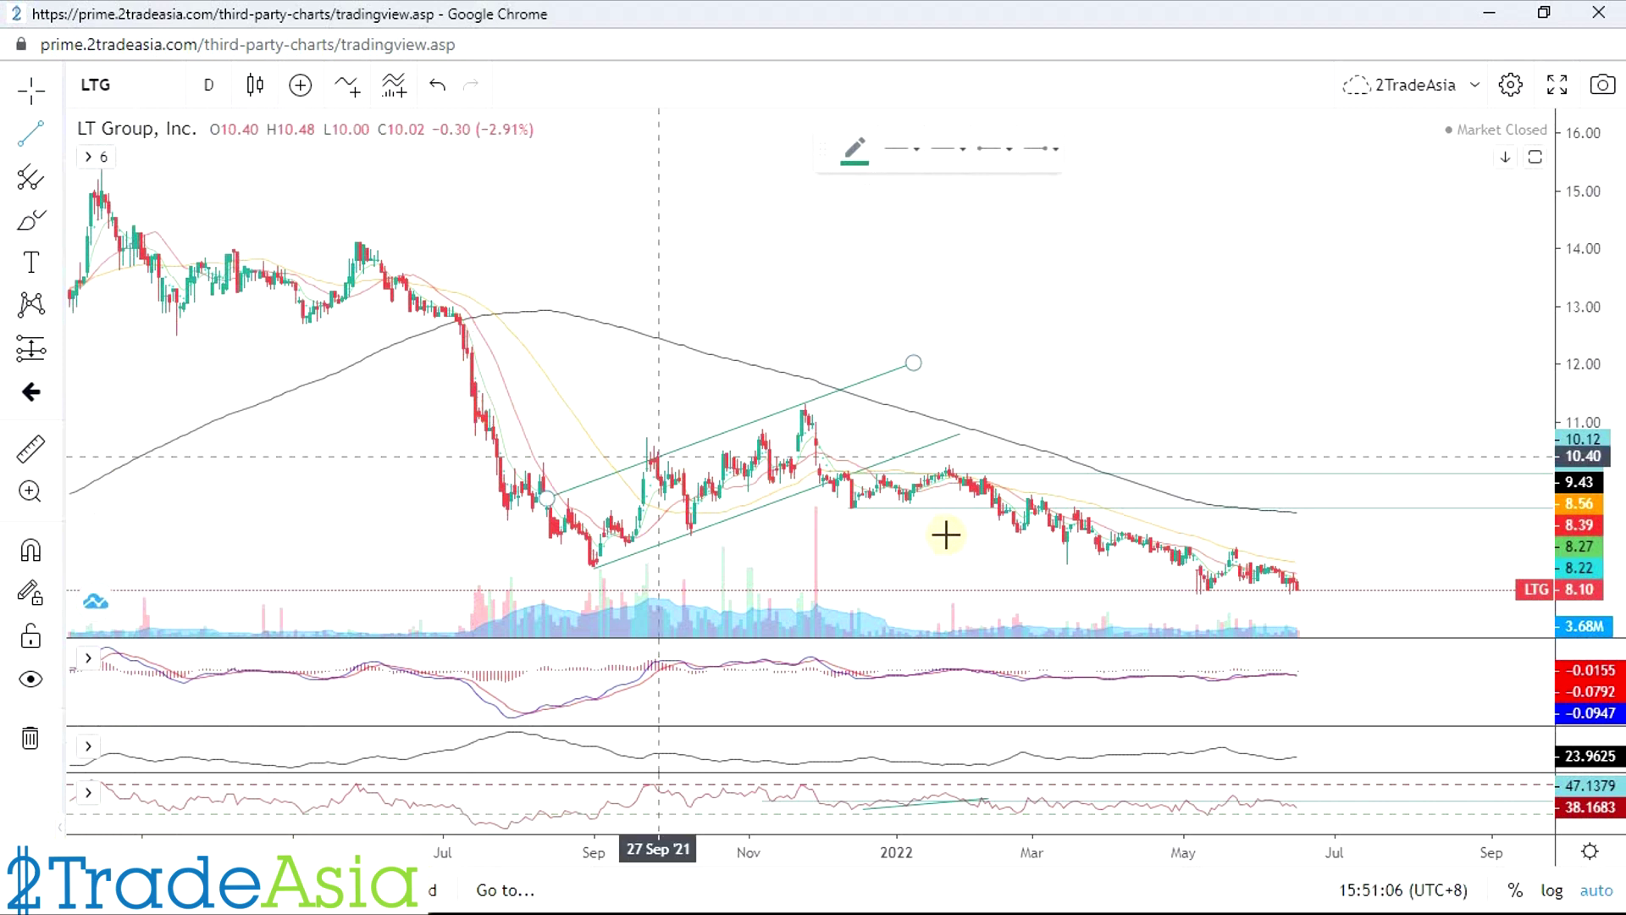
left_click(804, 404)
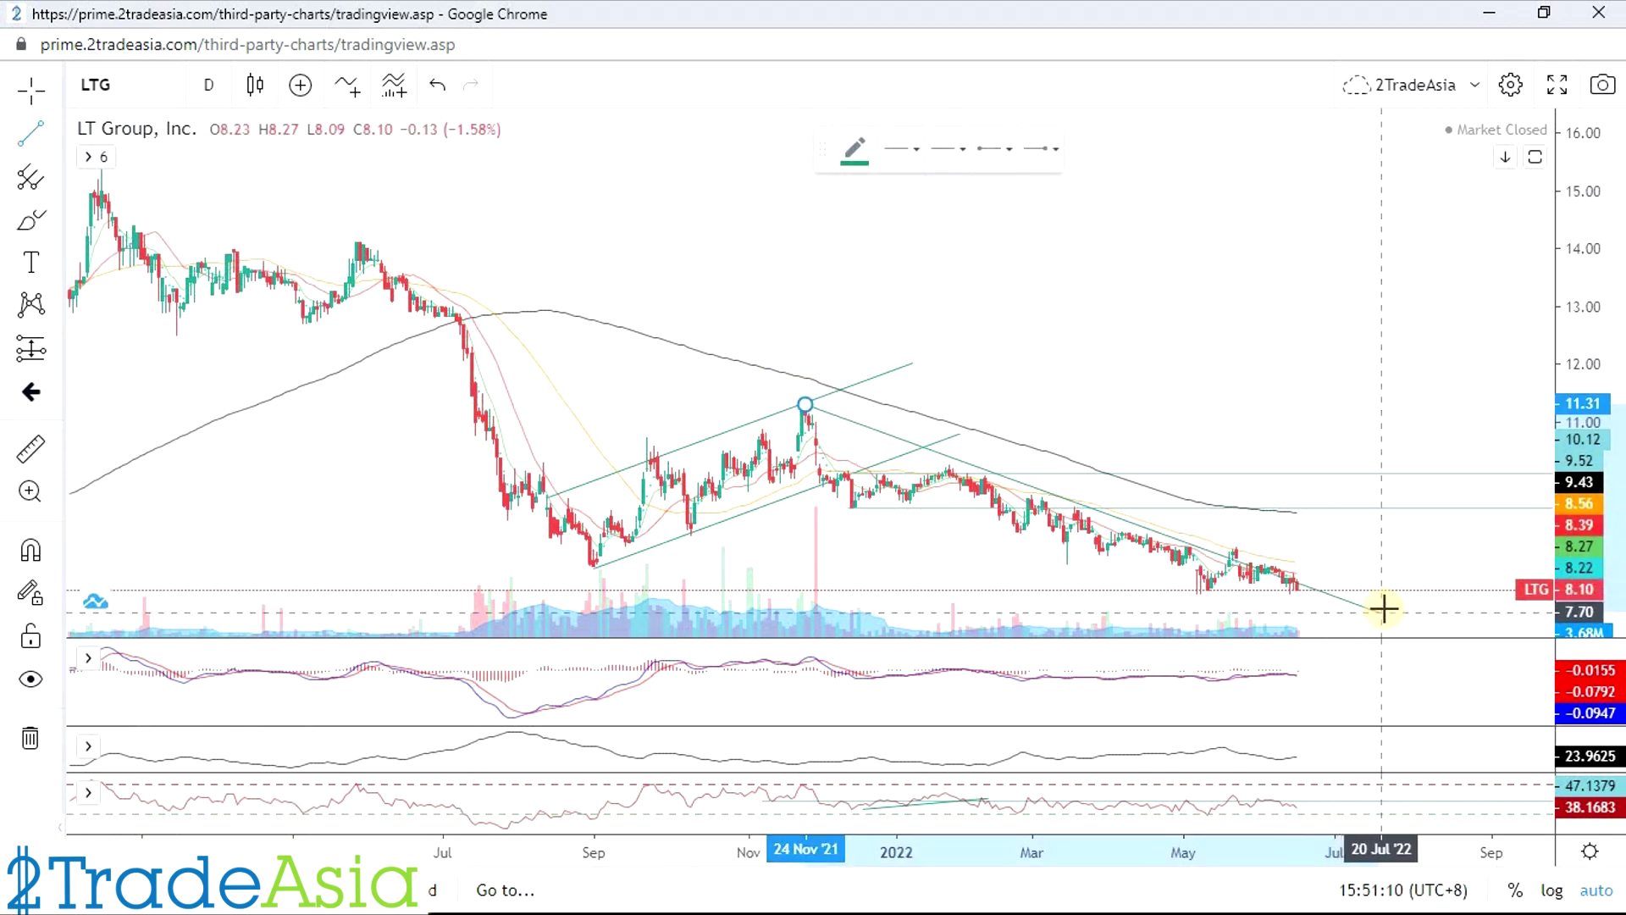
left_click(1423, 604)
Step: Reposition the descending trend line to run from about 10.44 on 11 Jan 2022 to about 8.01 on 18 Jul 2022
left_click(795, 407)
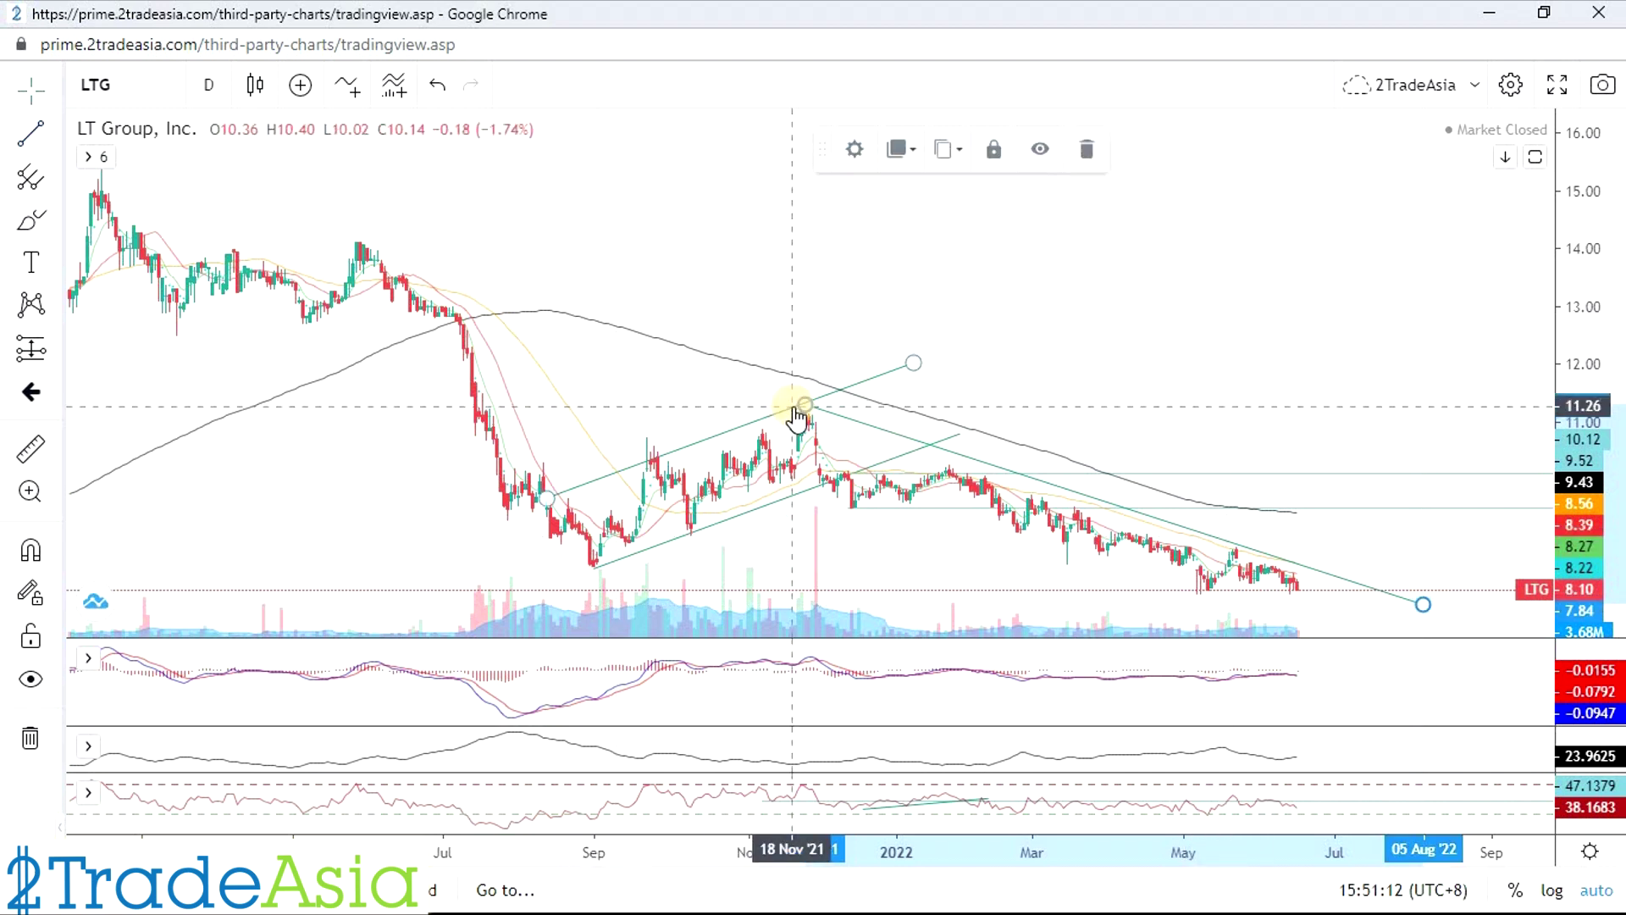
left_click_drag(917, 453, 906, 455)
left_click_drag(1422, 607, 1373, 595)
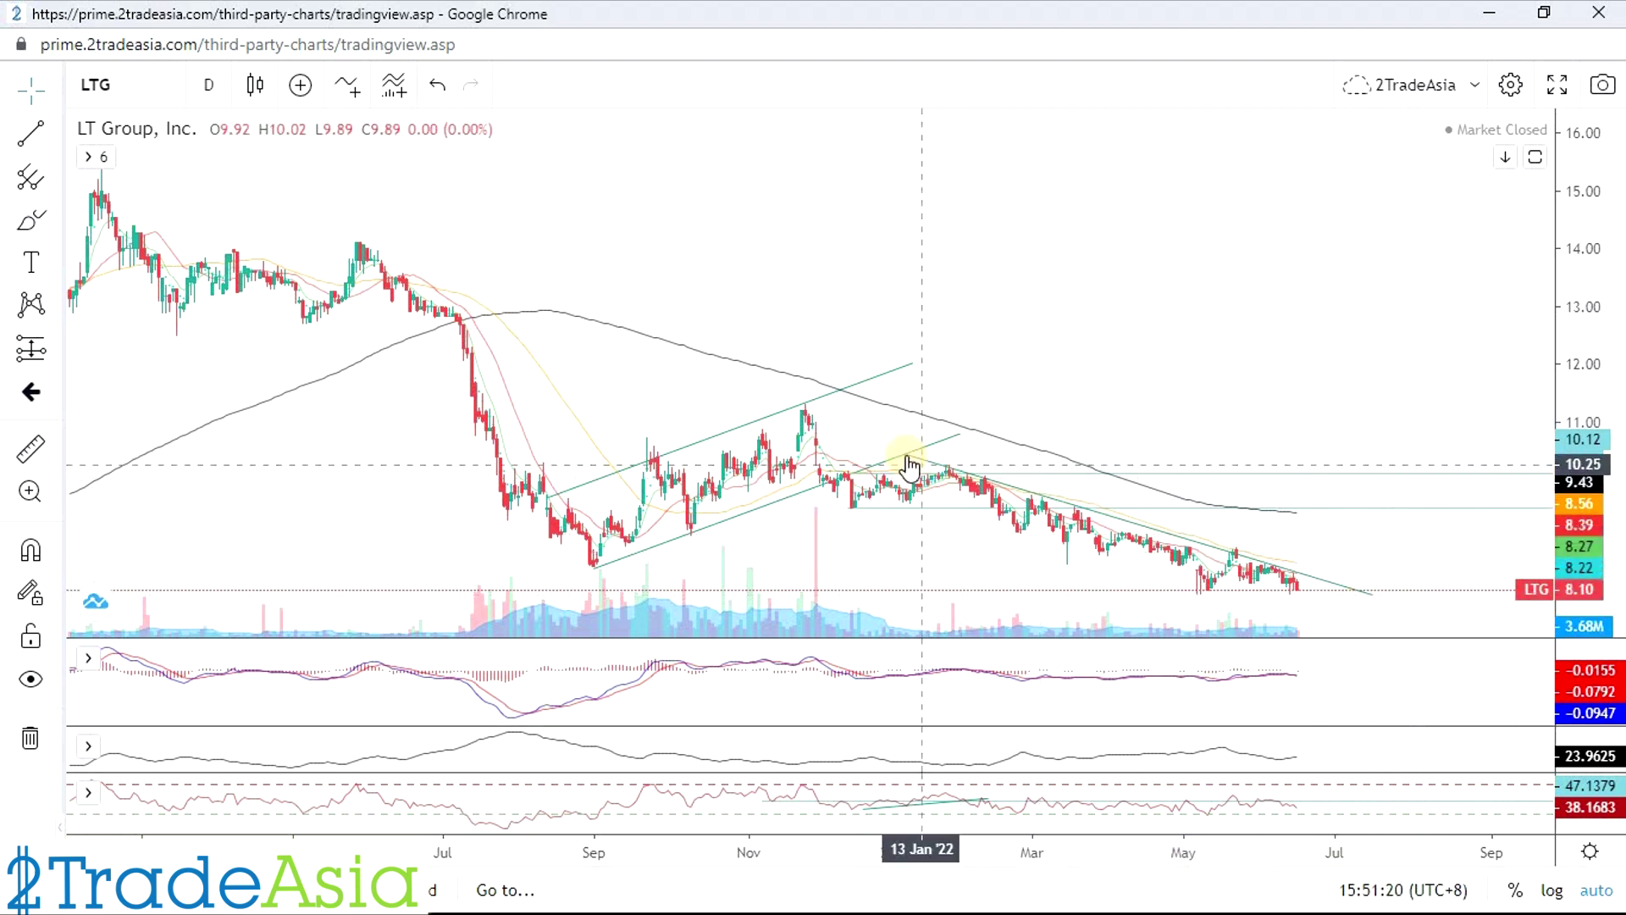
left_click_drag(906, 455, 914, 452)
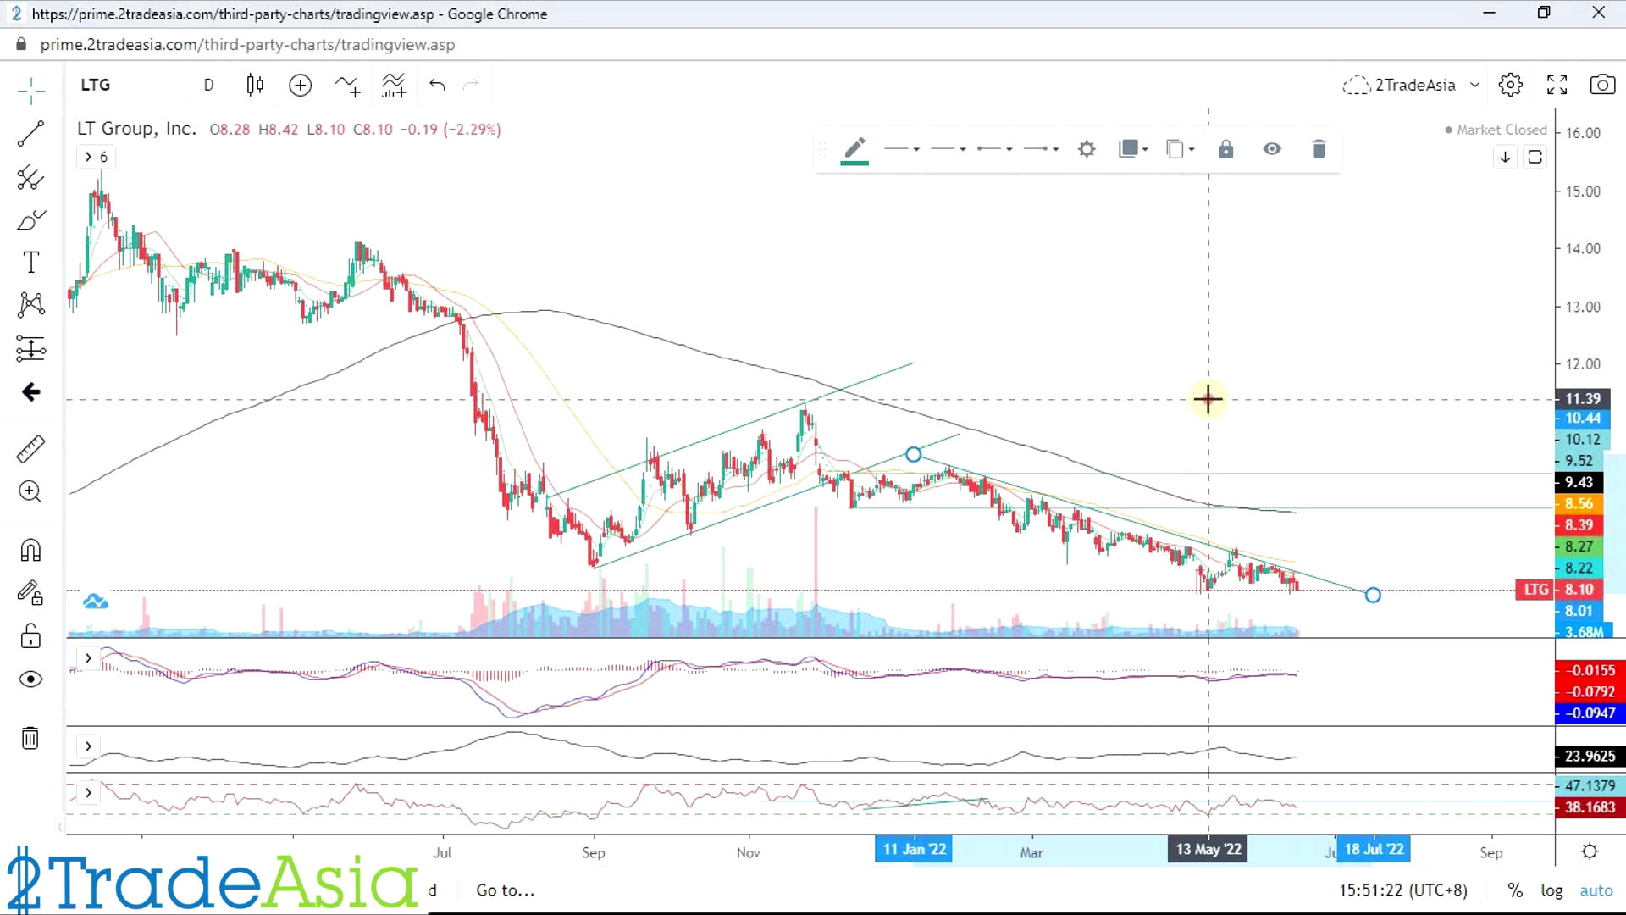
Step: Place a horizontal ray at LTG's May 2022 low, at about 8.04
scroll(1194, 440, "down", 3)
left_click(858, 540)
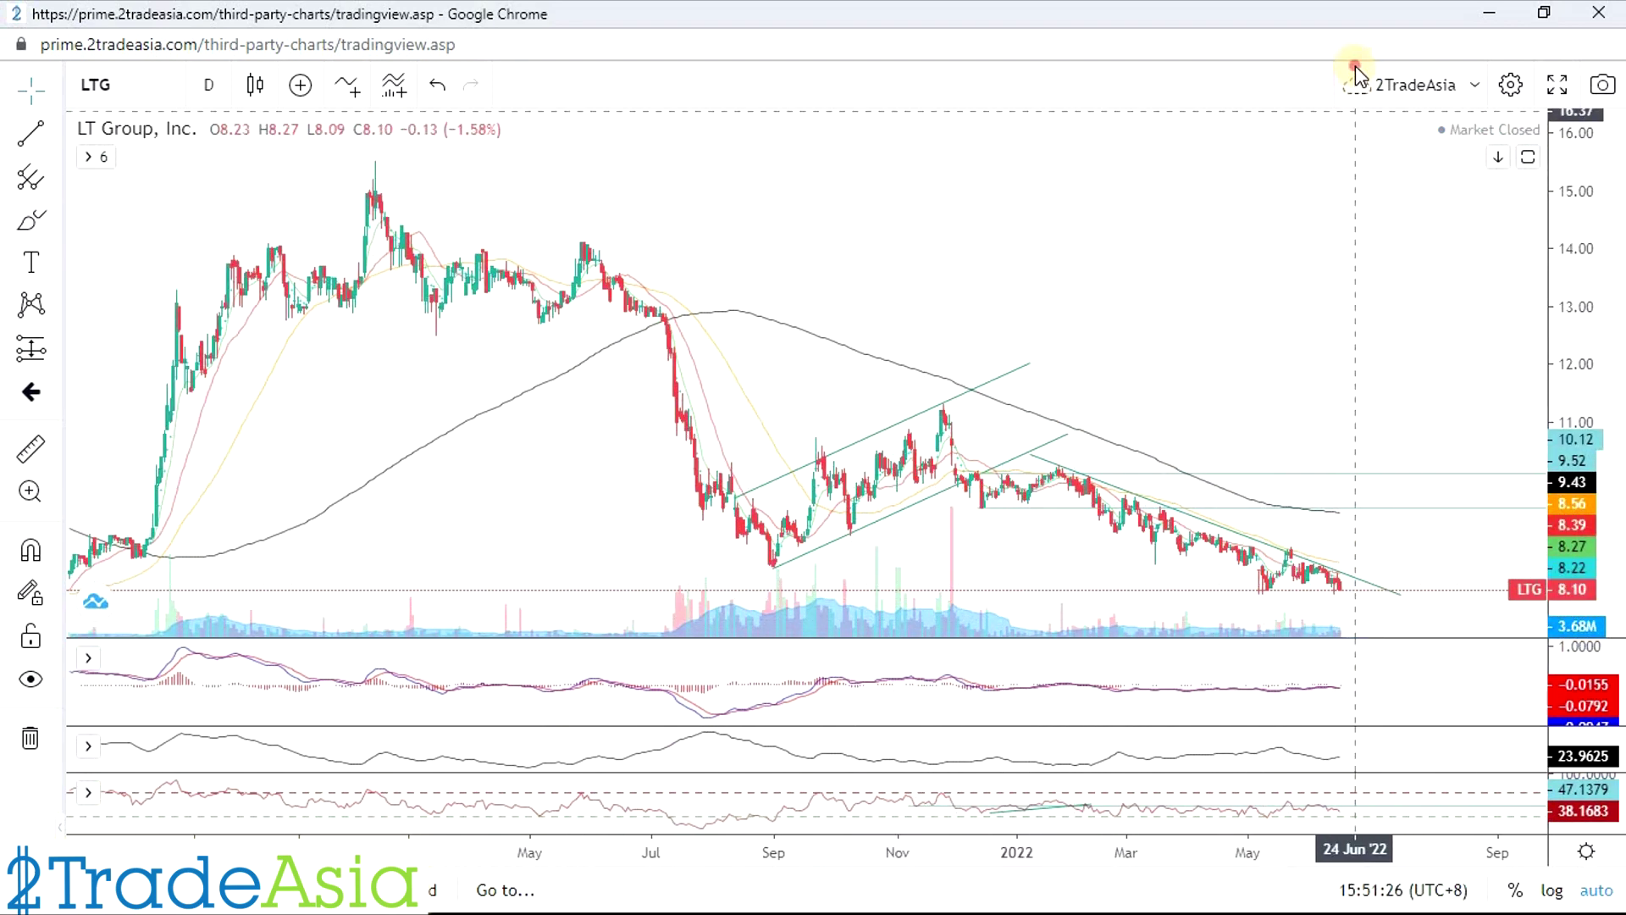
left_click_drag(1339, 421, 1331, 321)
scroll(1237, 486, "down", 4)
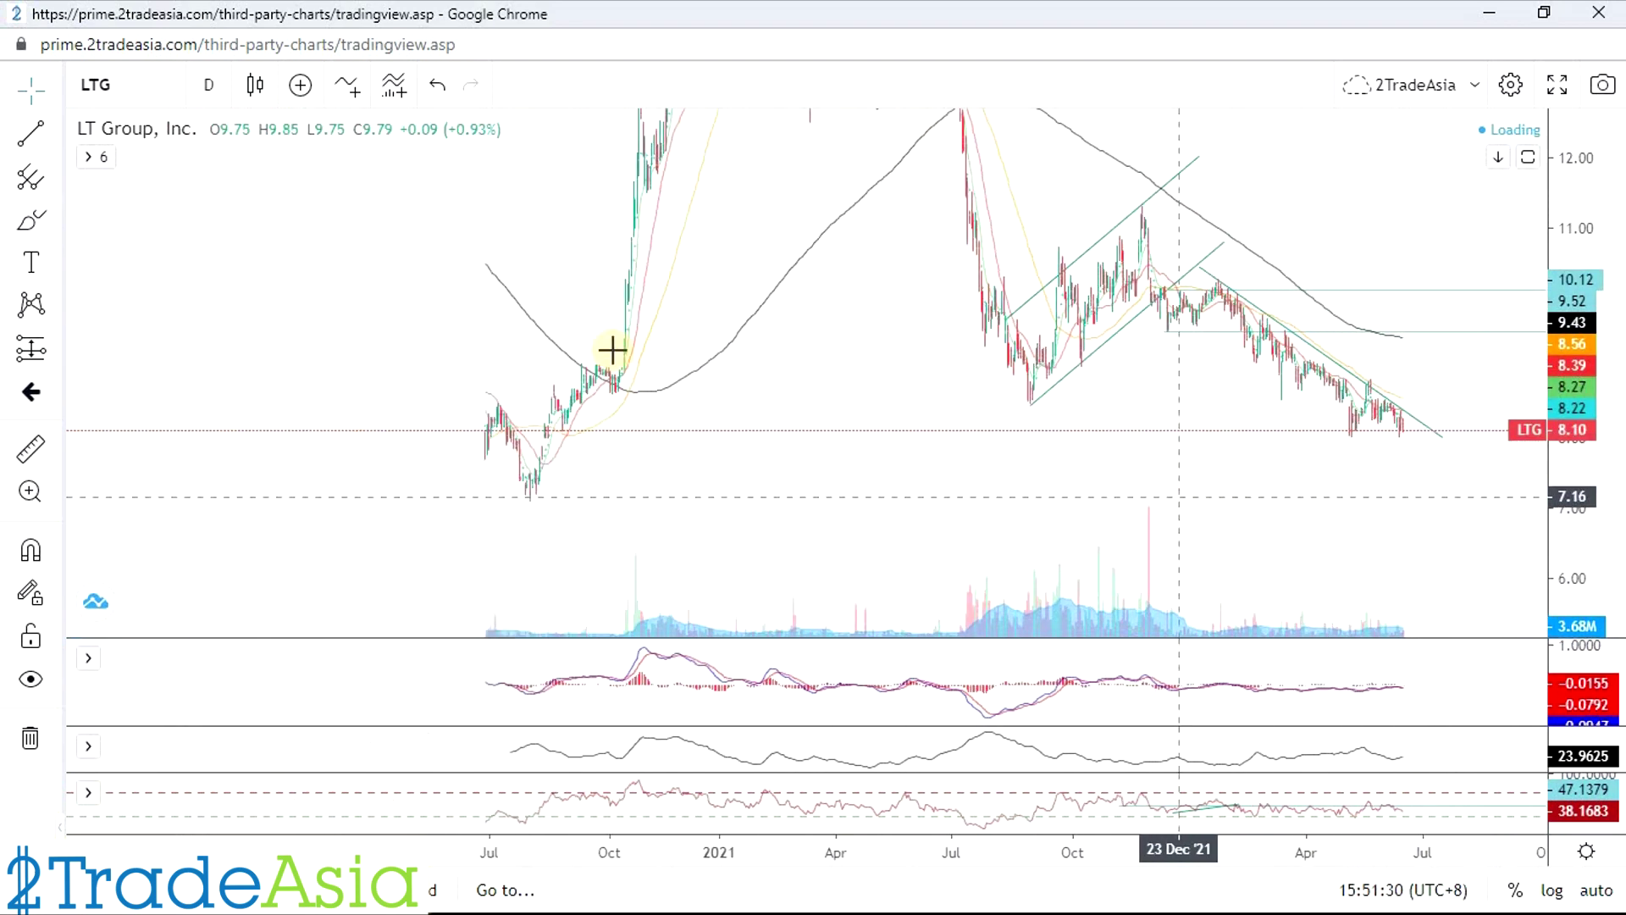
left_click(55, 134)
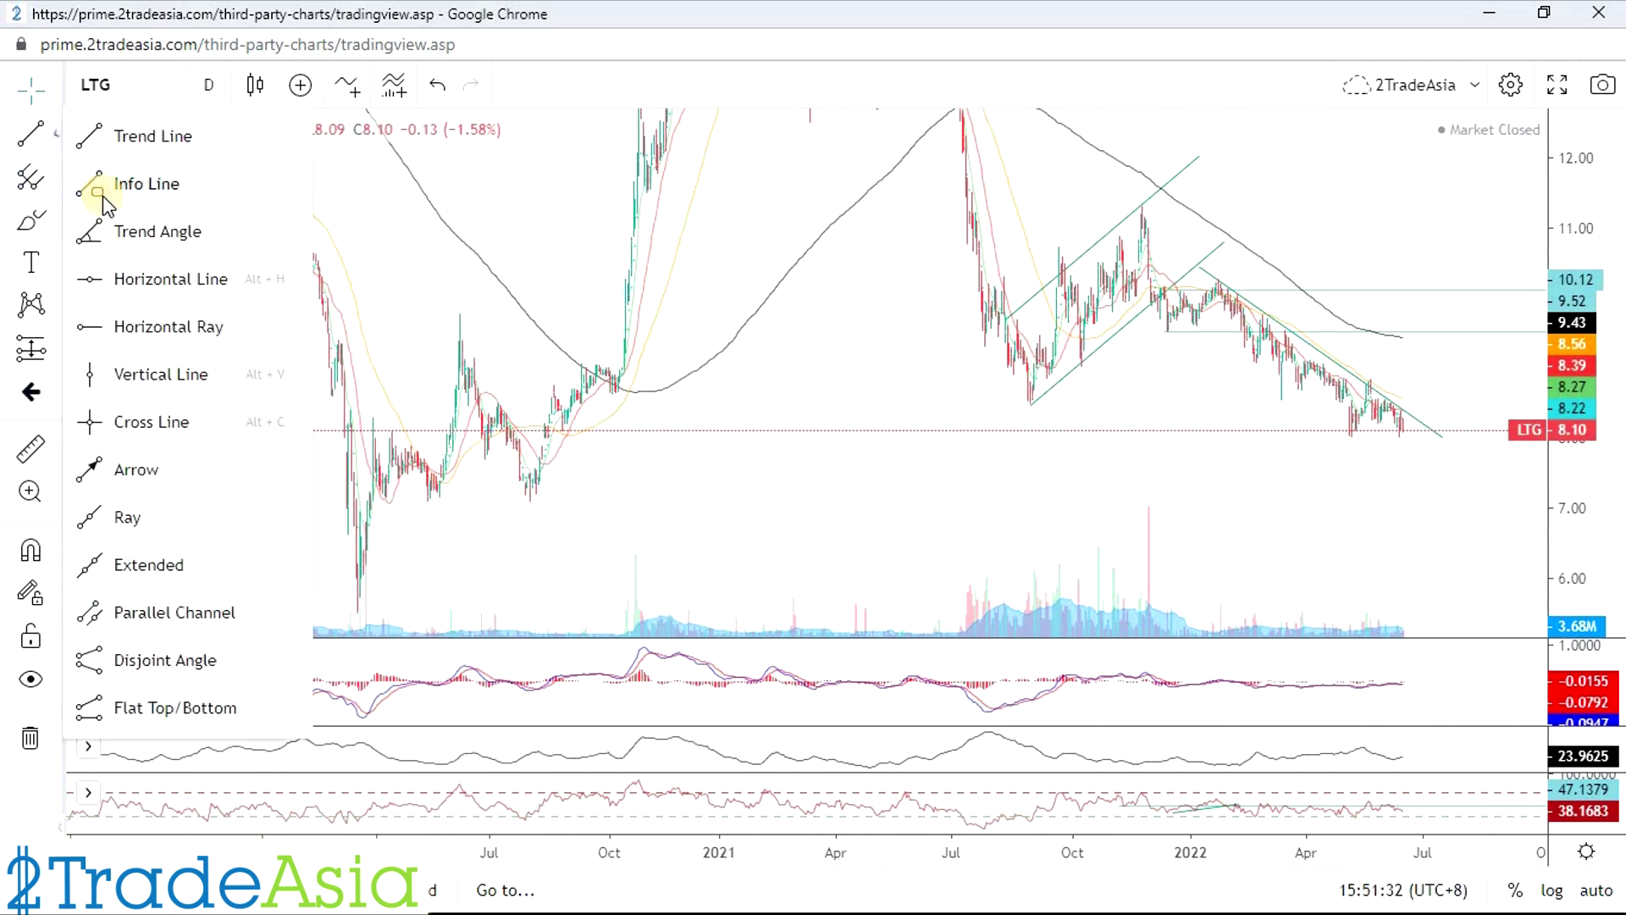
left_click(85, 337)
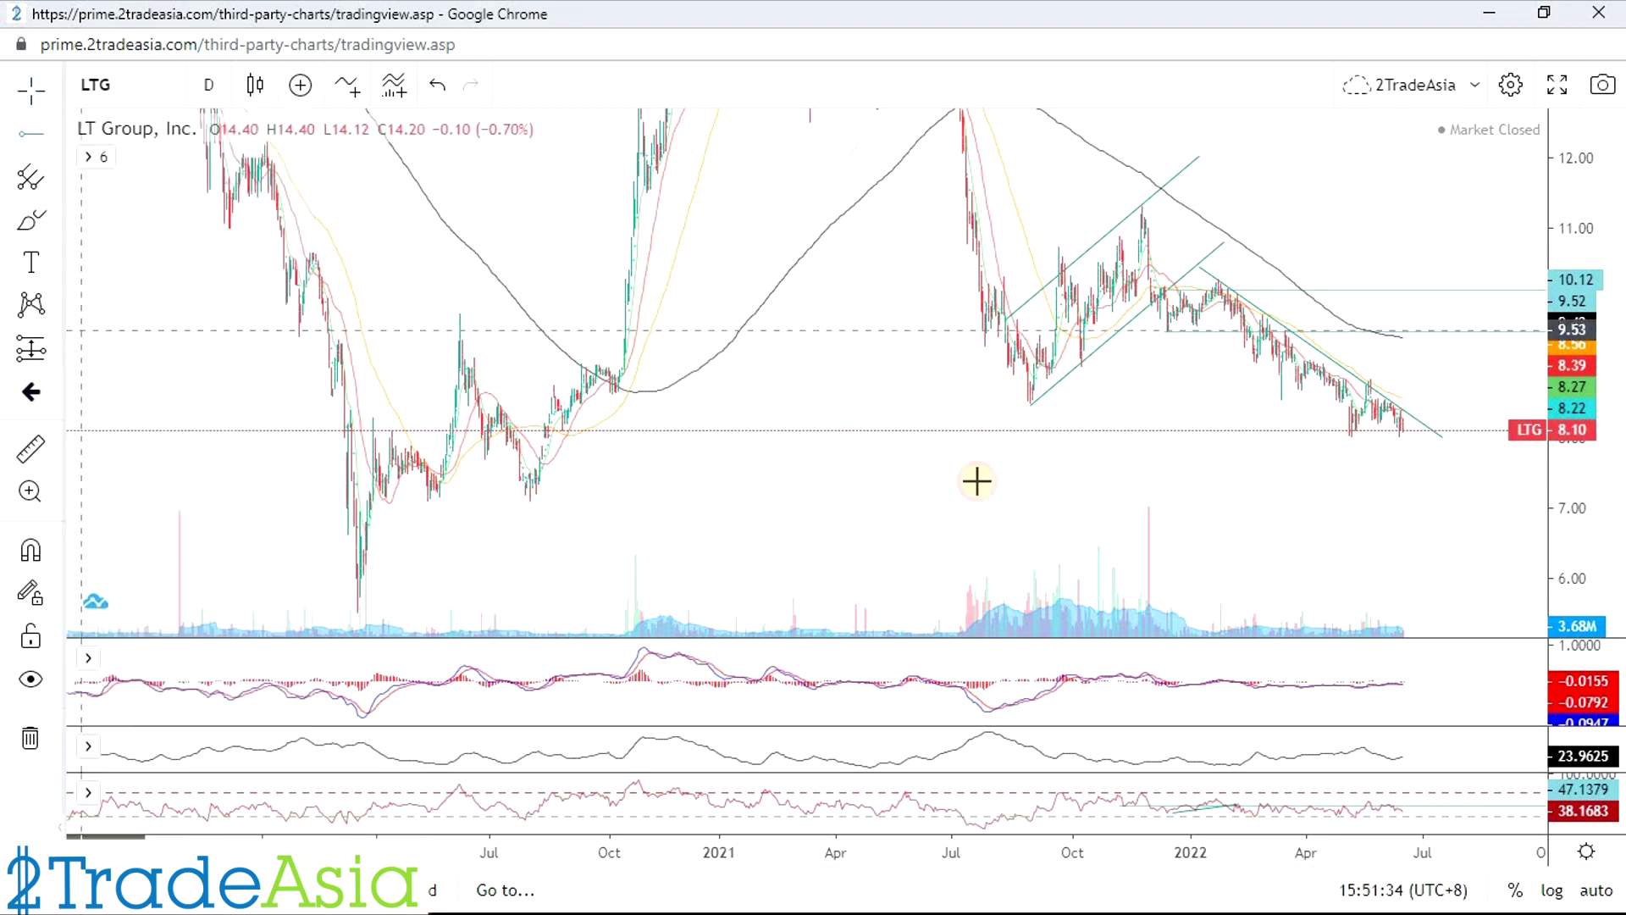
left_click(1346, 435)
left_click(1339, 540)
Step: Circle LTG's latest volume bars, MACD lines and RSI reading with freehand brush strokes
scroll(1343, 542, "up", 3)
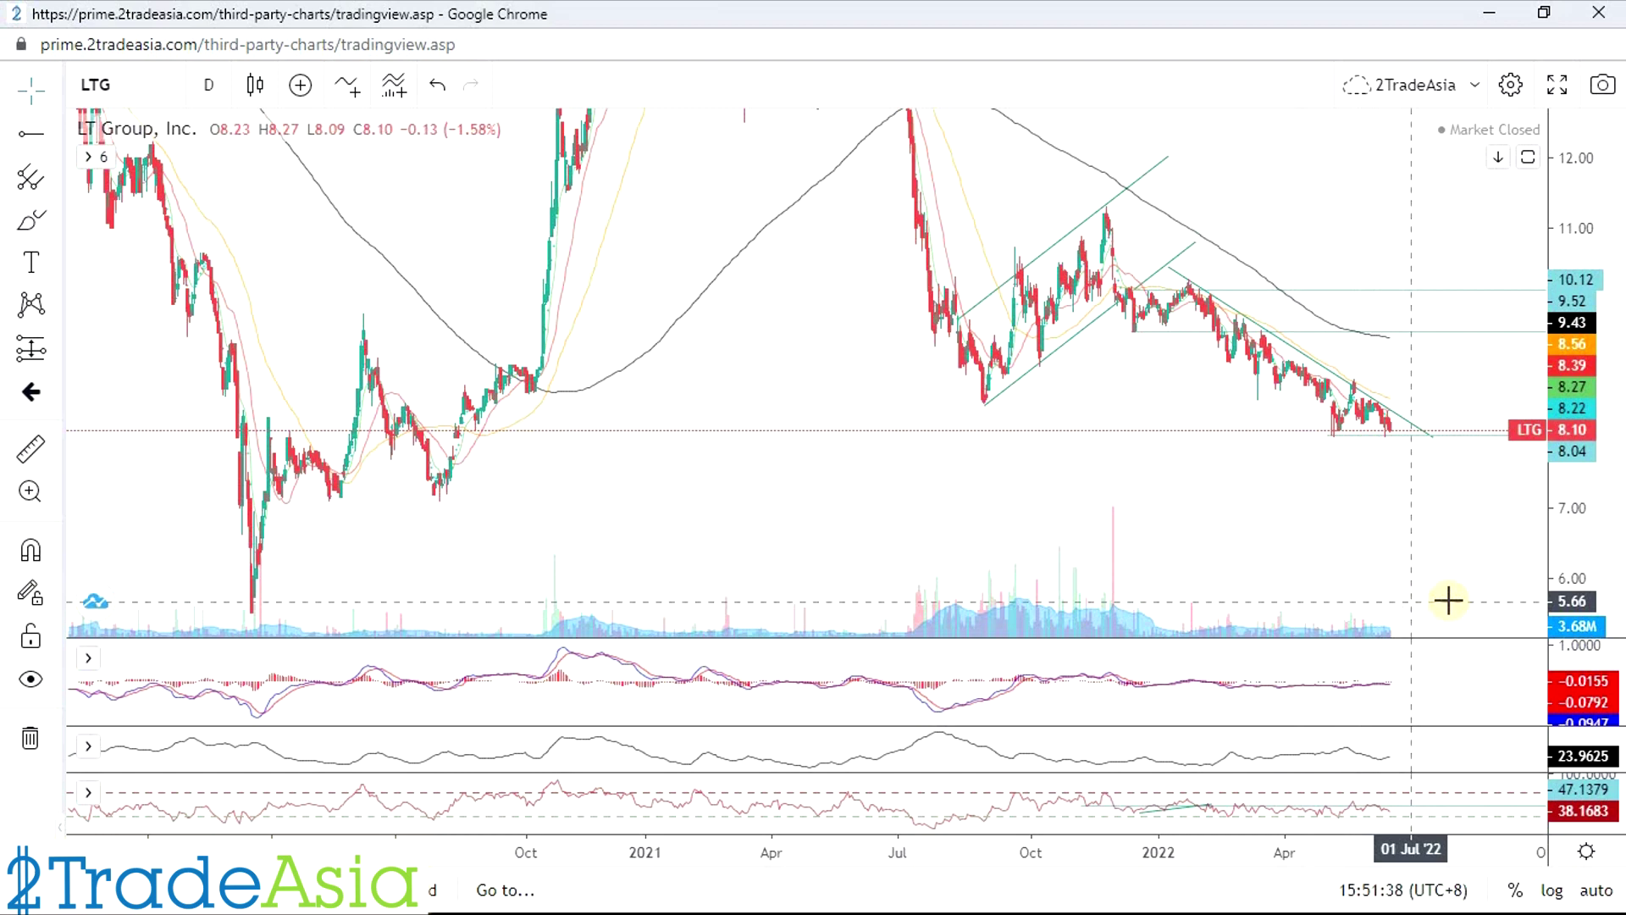
left_click(31, 225)
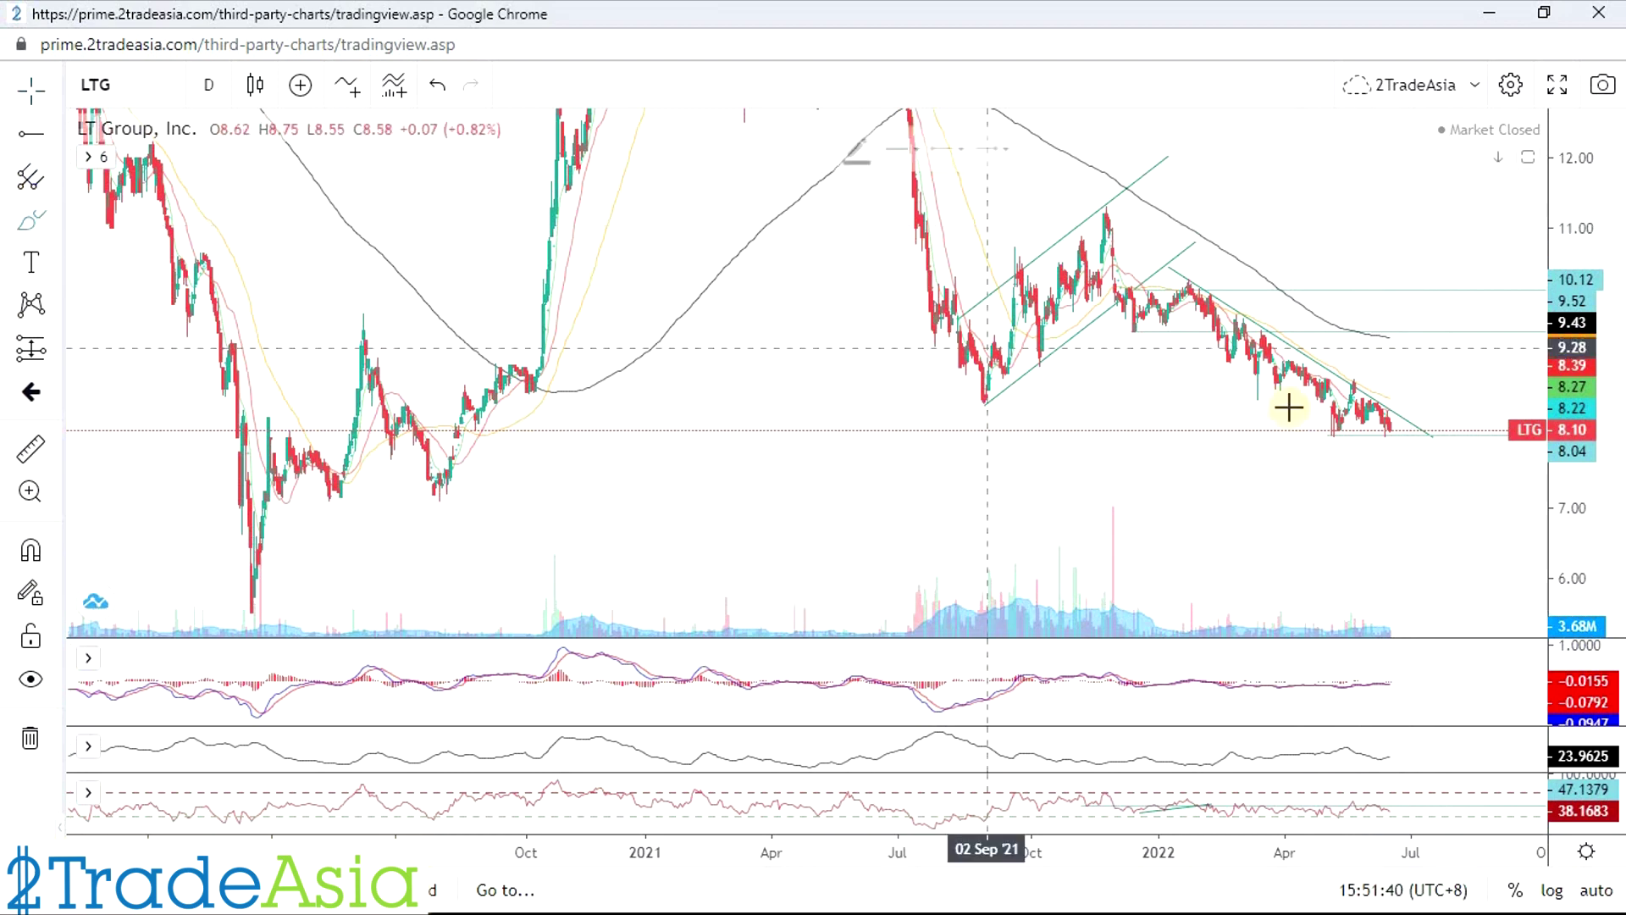
scroll(1423, 459, "up", 2)
scroll(1415, 462, "up", 6)
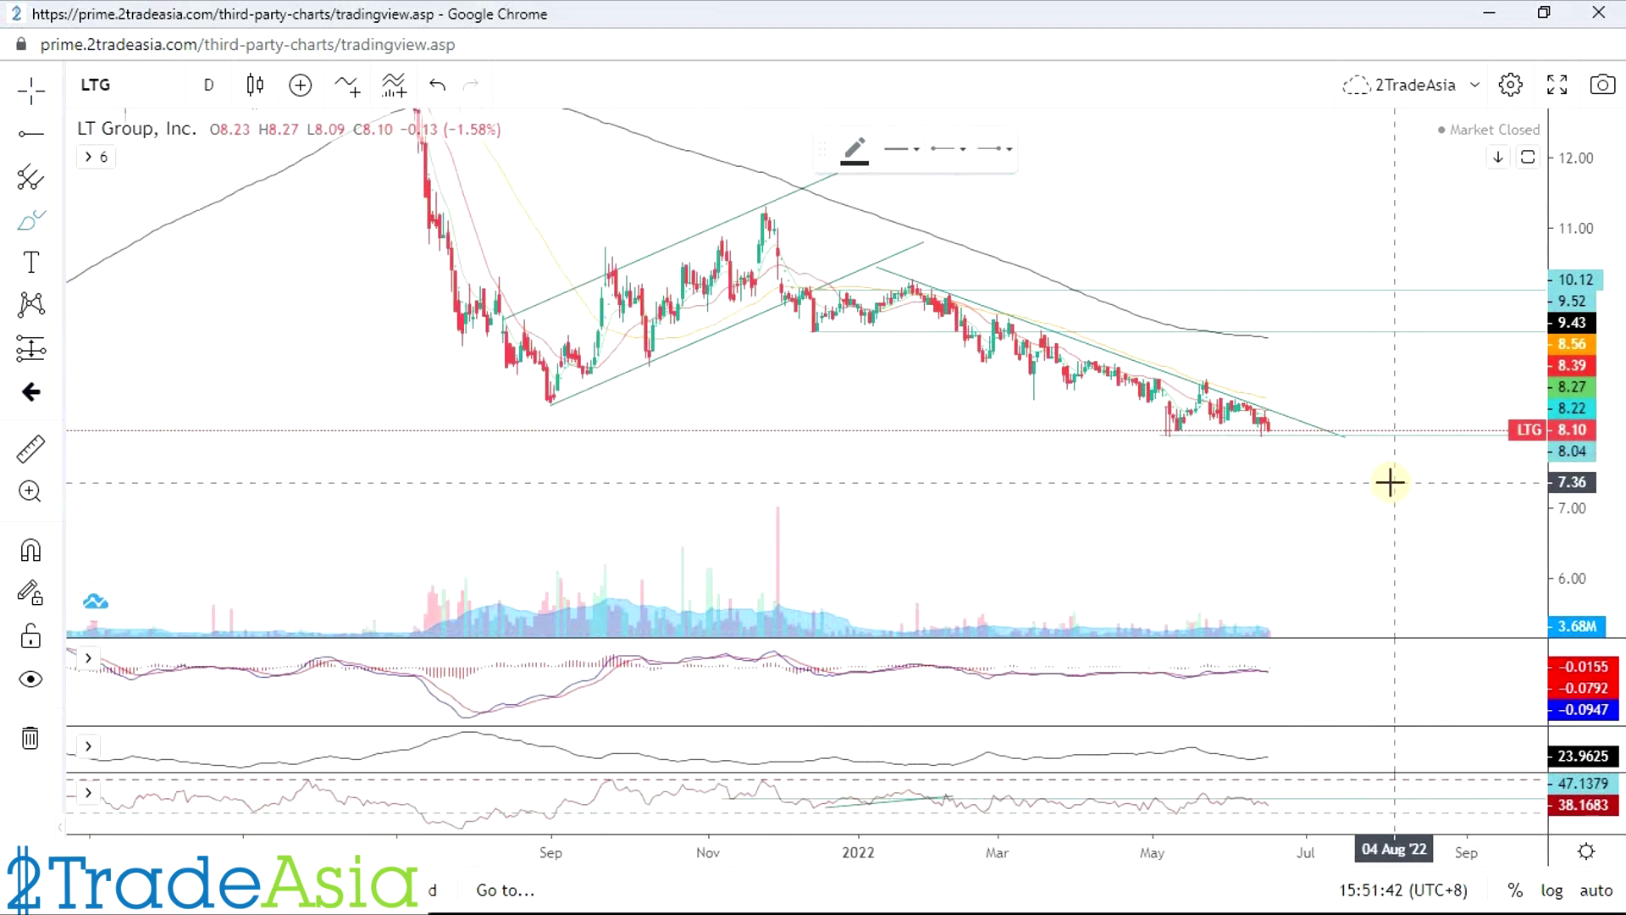
left_click_drag(786, 586, 787, 582)
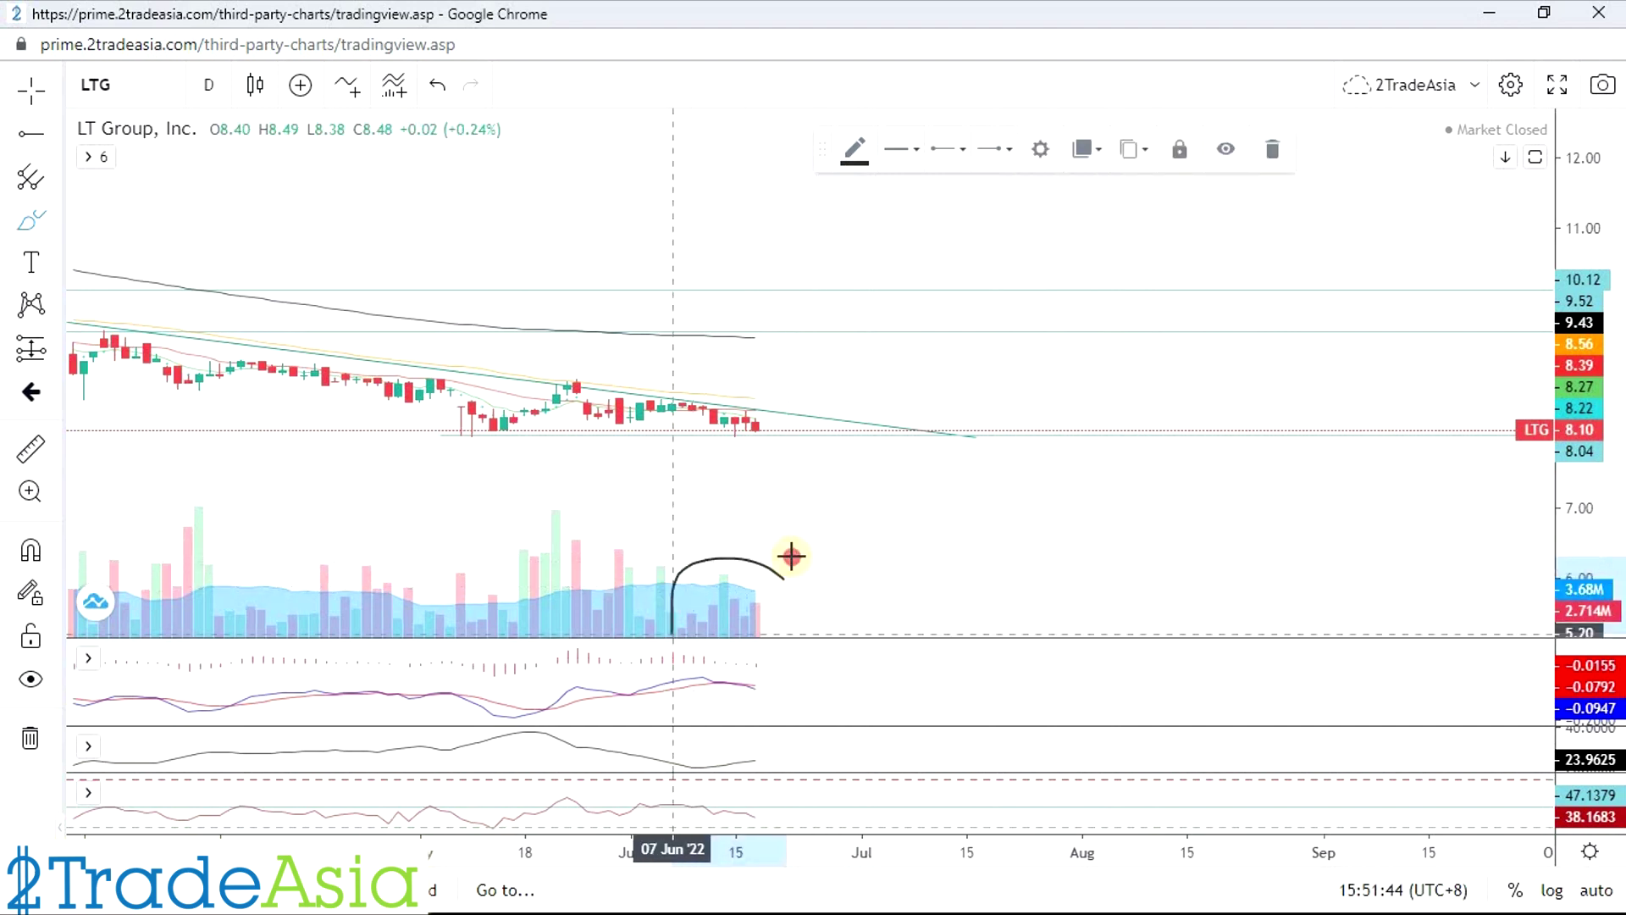
mouse_move(763, 675)
left_mouse_down()
mouse_move(639, 672)
mouse_move(783, 667)
left_mouse_up()
scroll(1000, 693, "down", 2)
scroll(1026, 692, "down", 3)
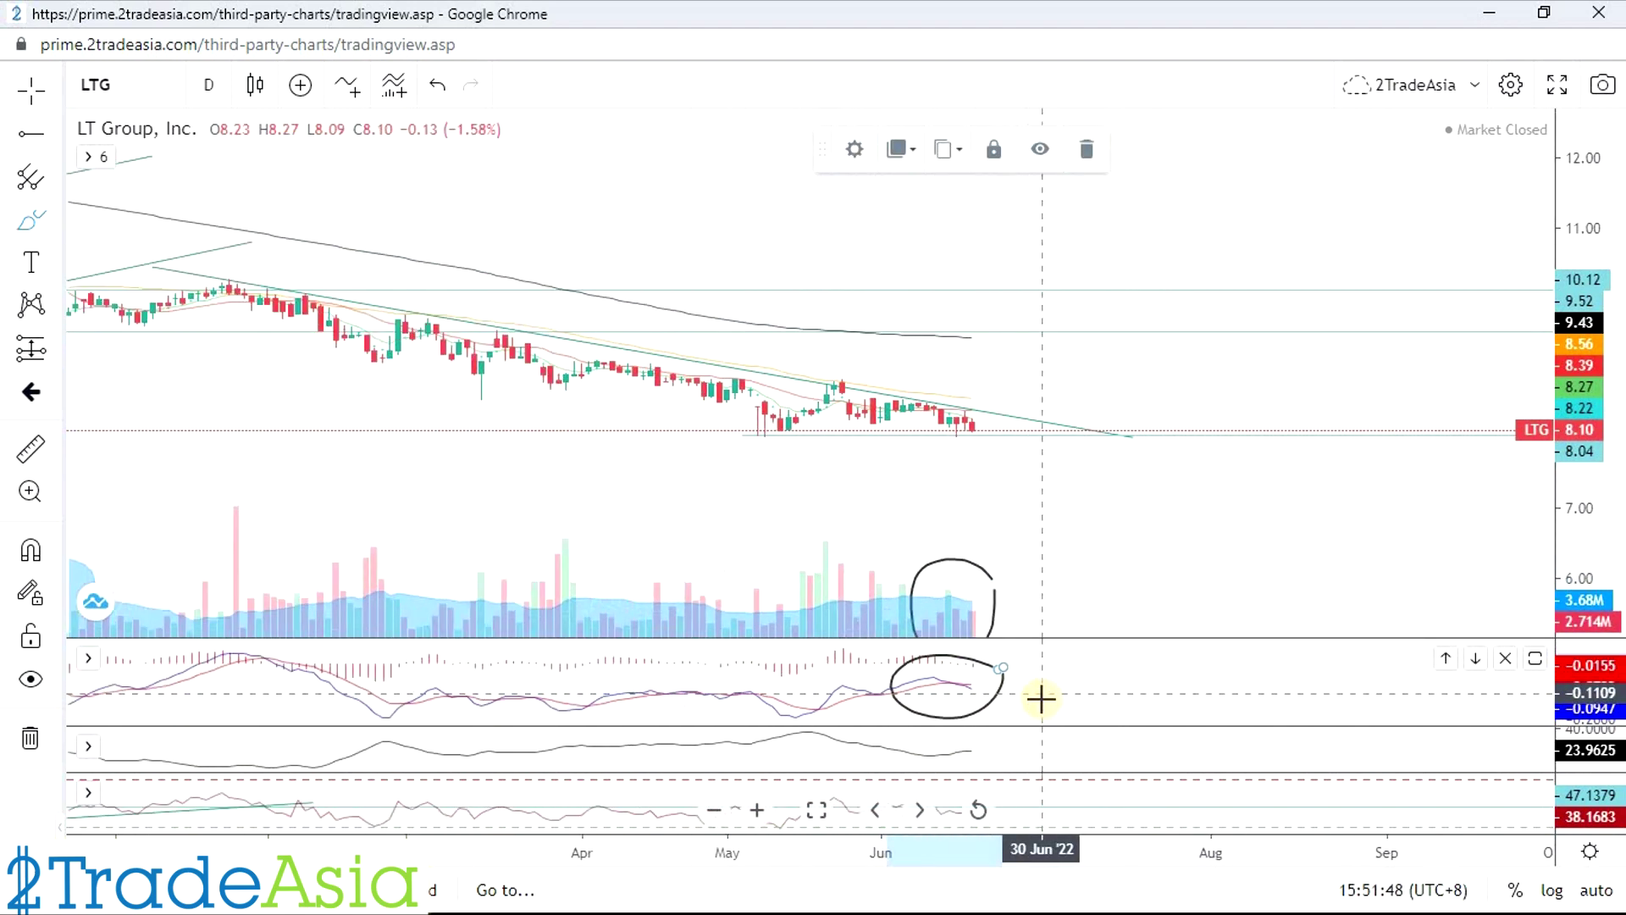
scroll(1282, 756, "down", 2)
mouse_move(1168, 783)
left_mouse_down()
mouse_move(1136, 802)
mouse_move(1169, 831)
mouse_move(1167, 775)
left_mouse_up()
Step: Place a second horizontal ray at LTG's 2020 lows, at about 7.07
scroll(1234, 501, "down", 5)
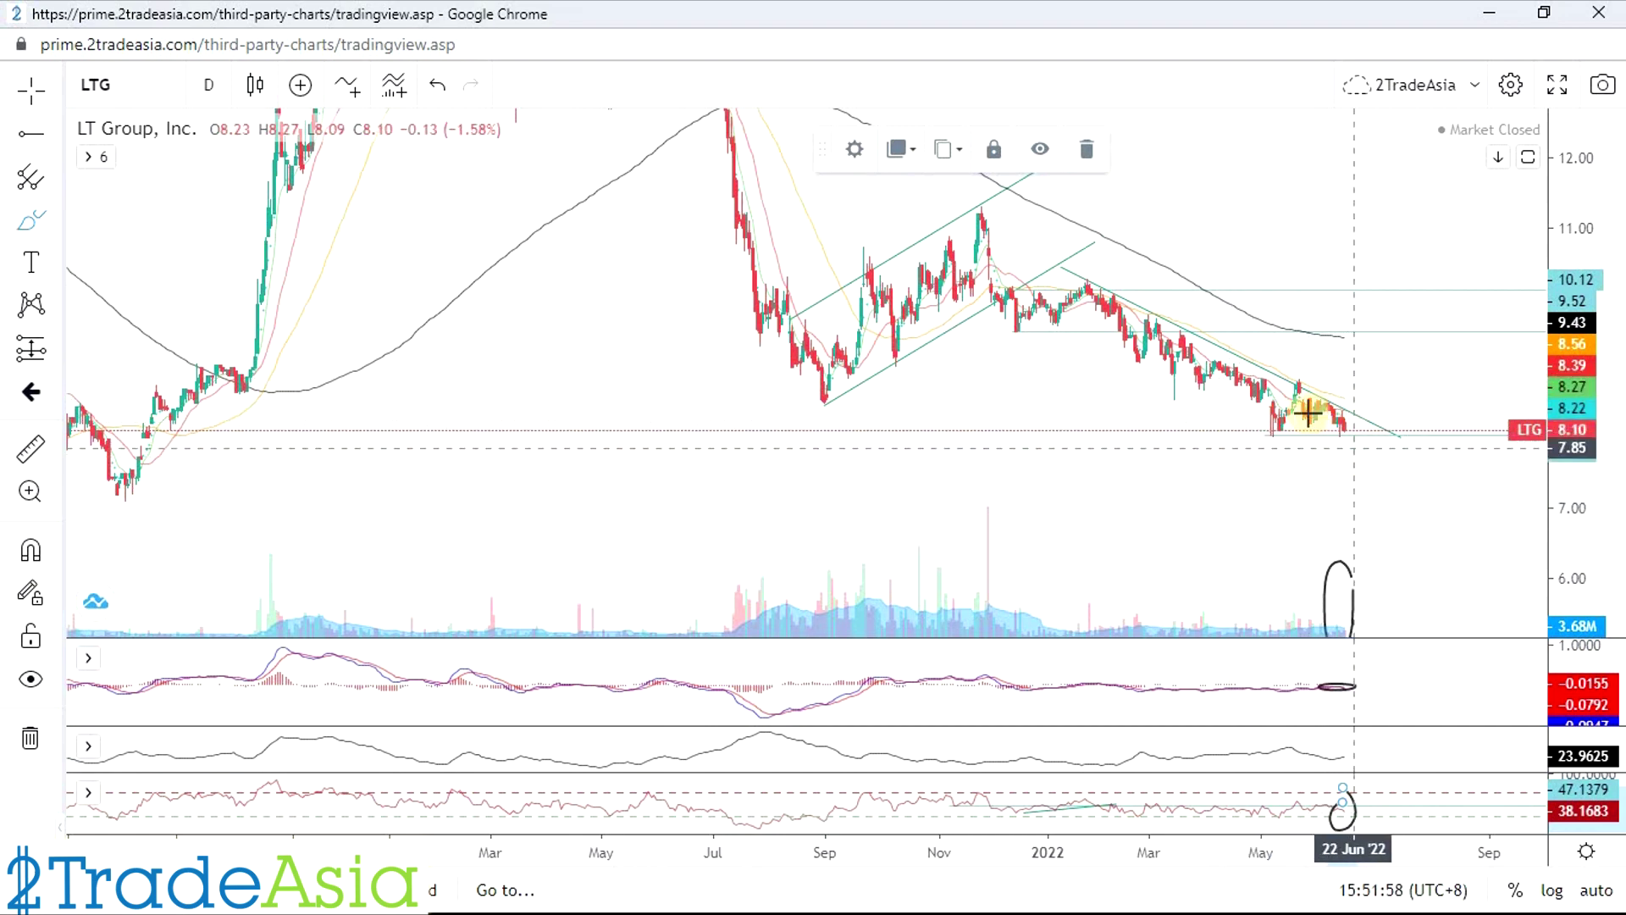
scroll(771, 466, "down", 1)
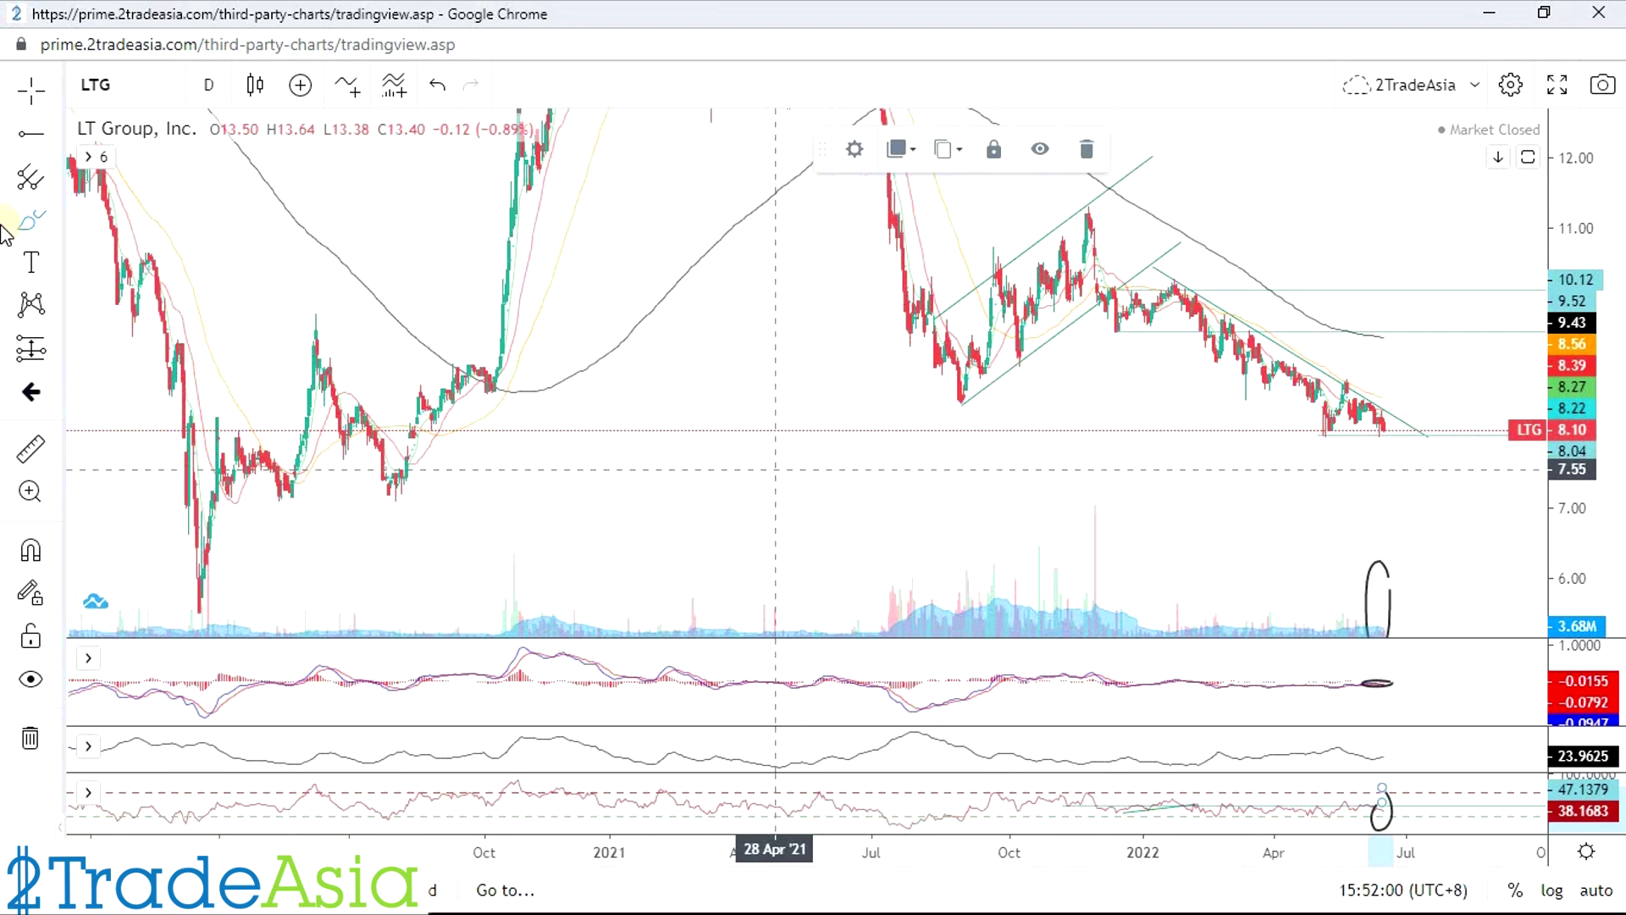
left_click(30, 136)
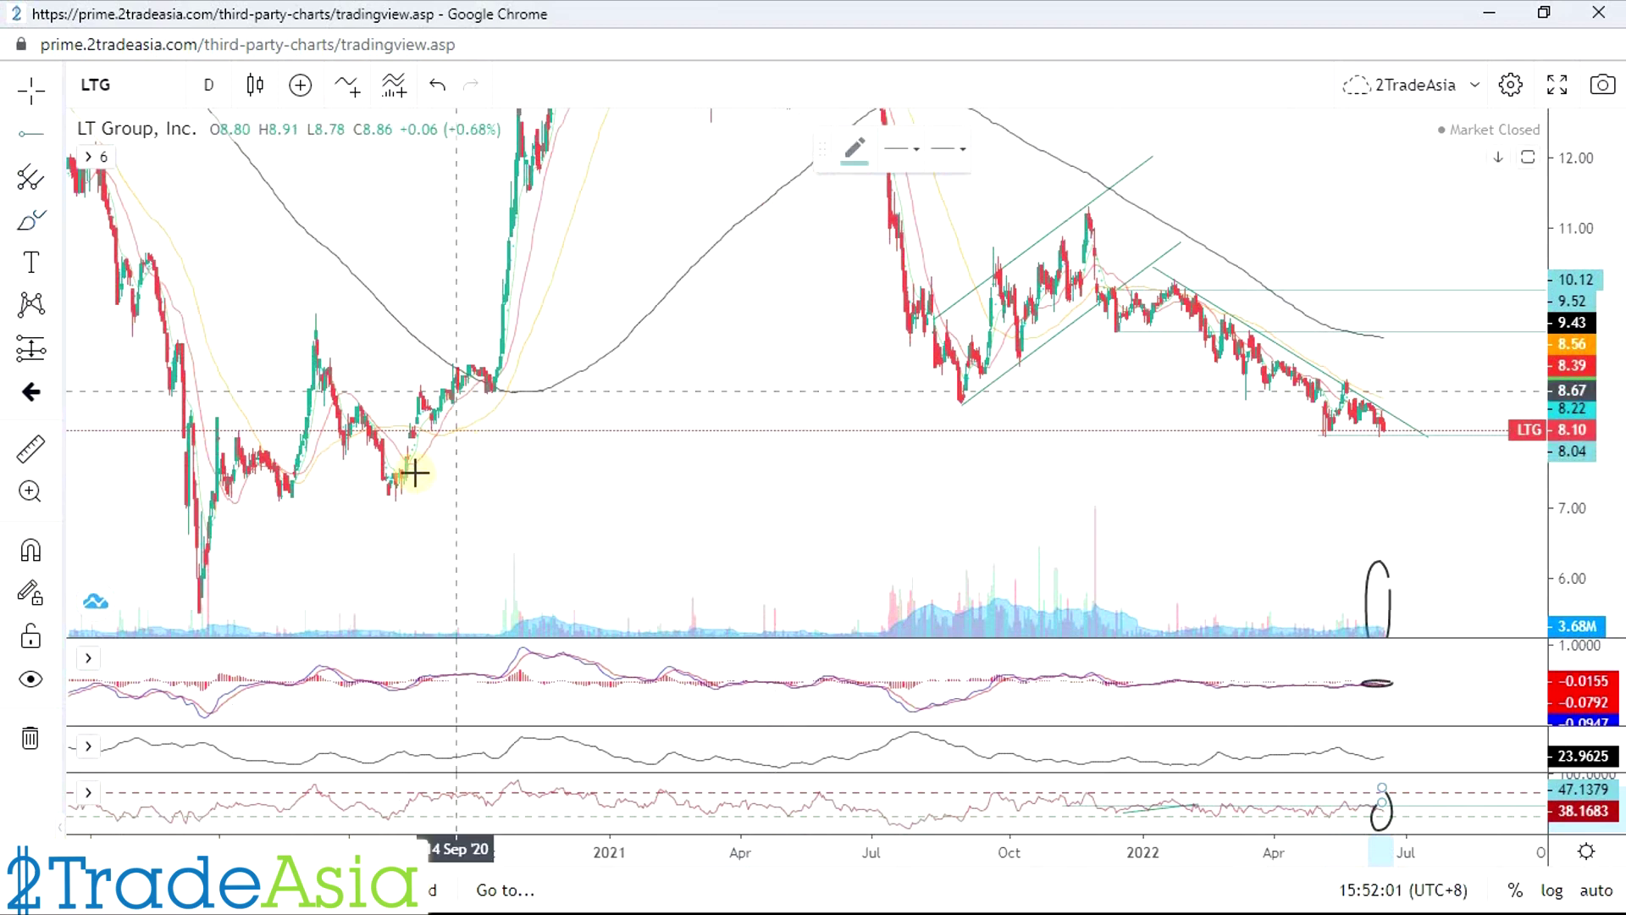
left_click(258, 503)
Step: Sketch a short upward rebound curve from LTG's latest candle and delete the stray brush mark below the price
scroll(526, 364, "up", 2)
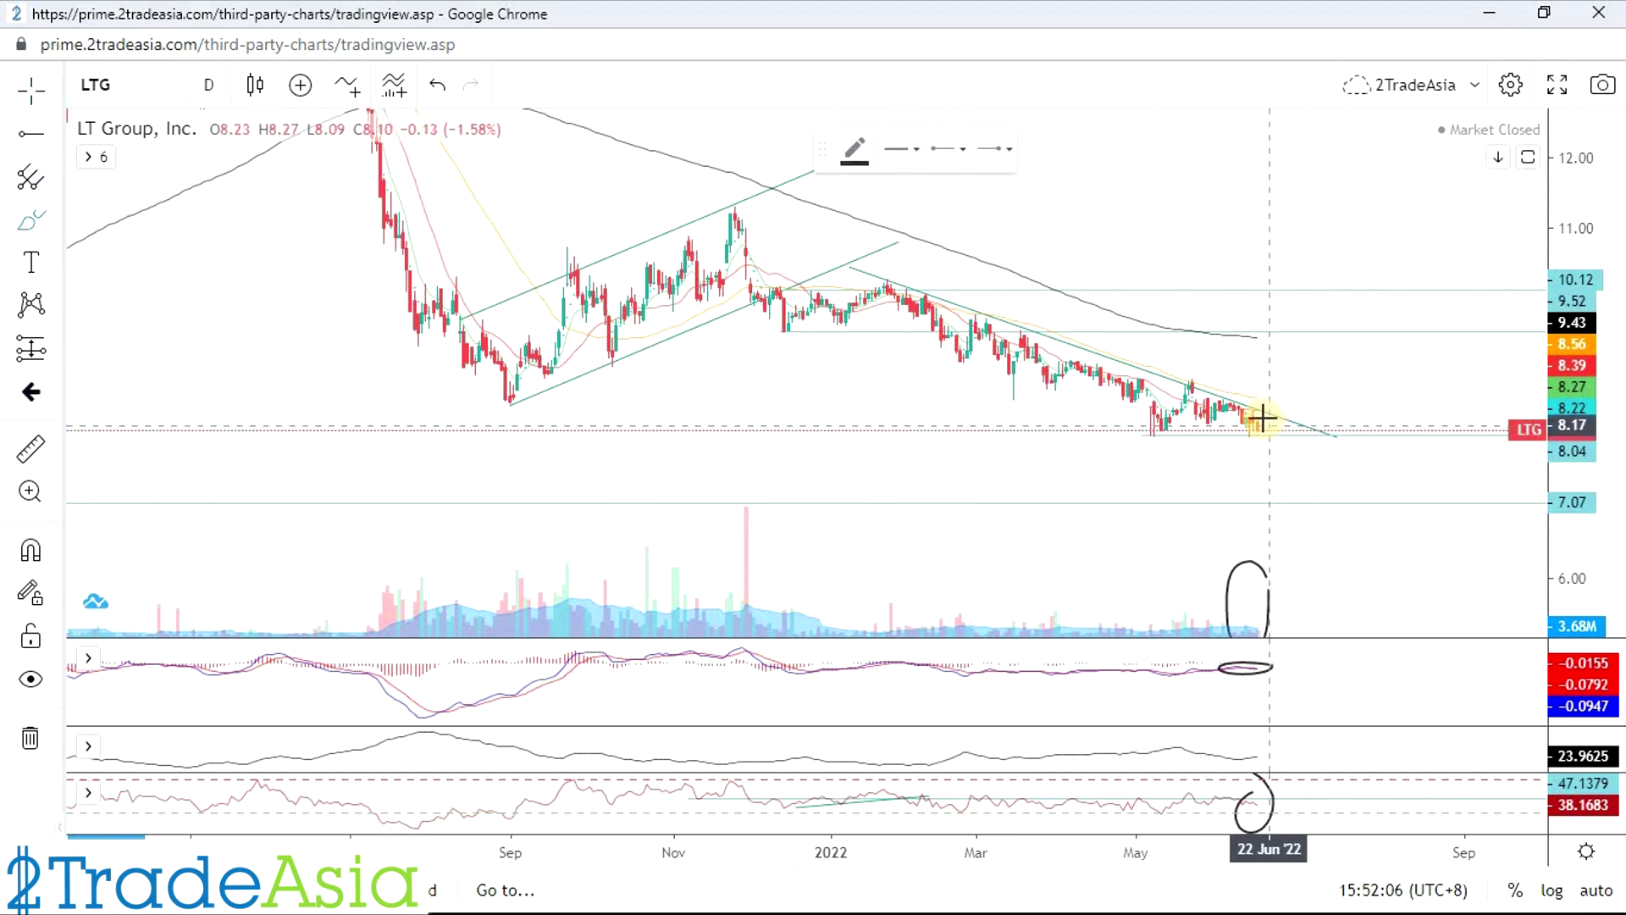
left_click_drag(1270, 426, 1348, 396)
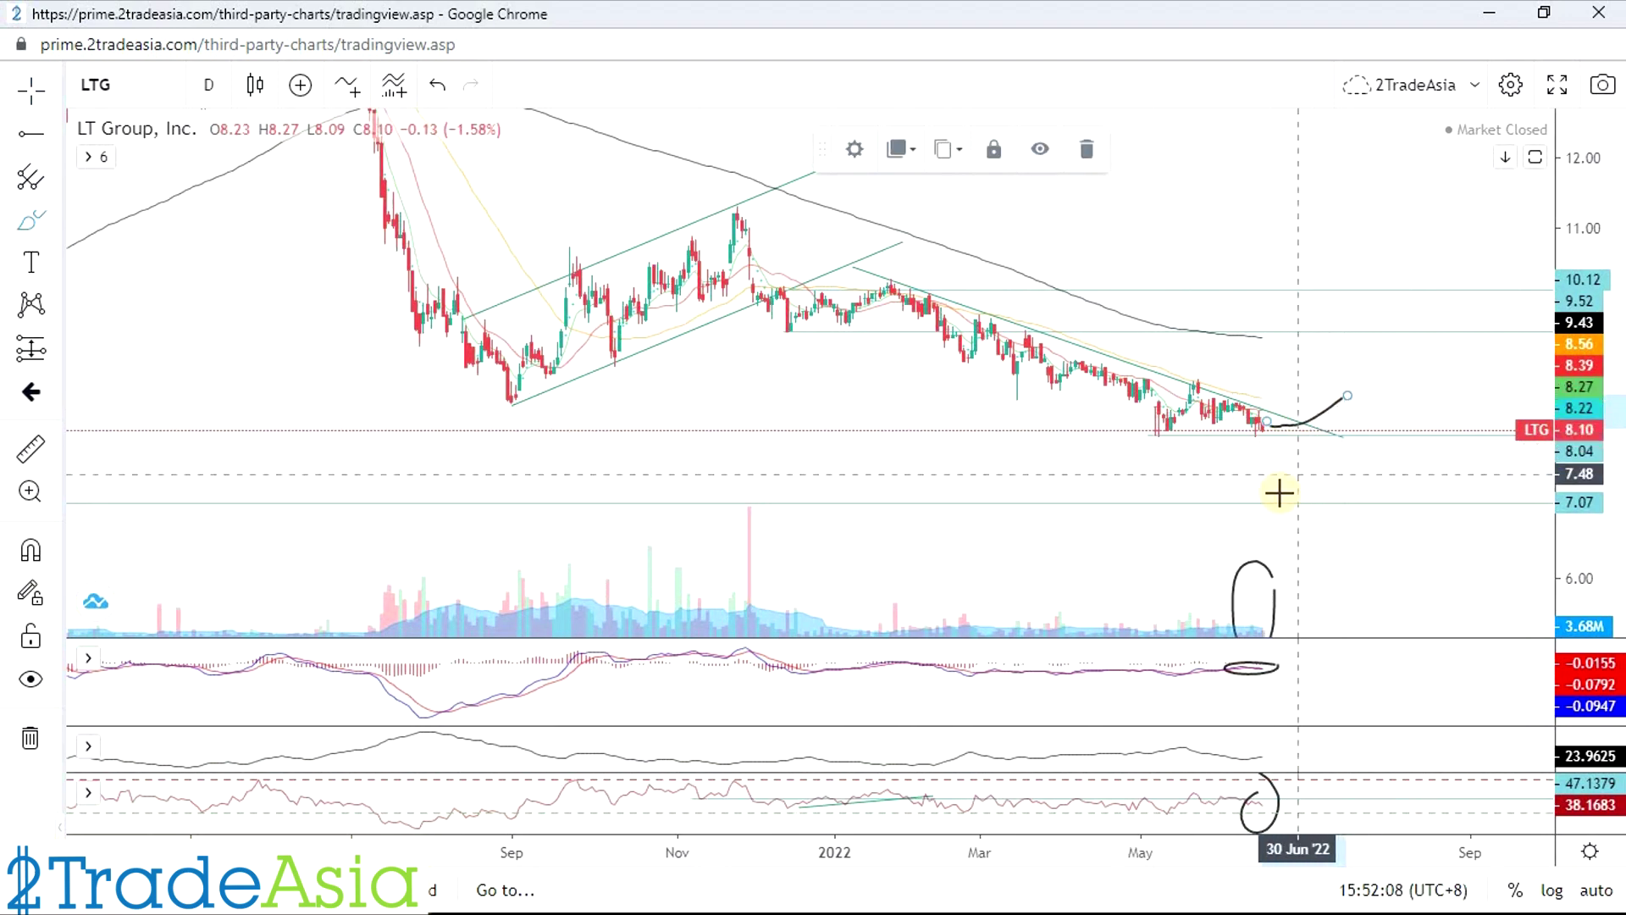
scroll(1286, 494, "down", 5)
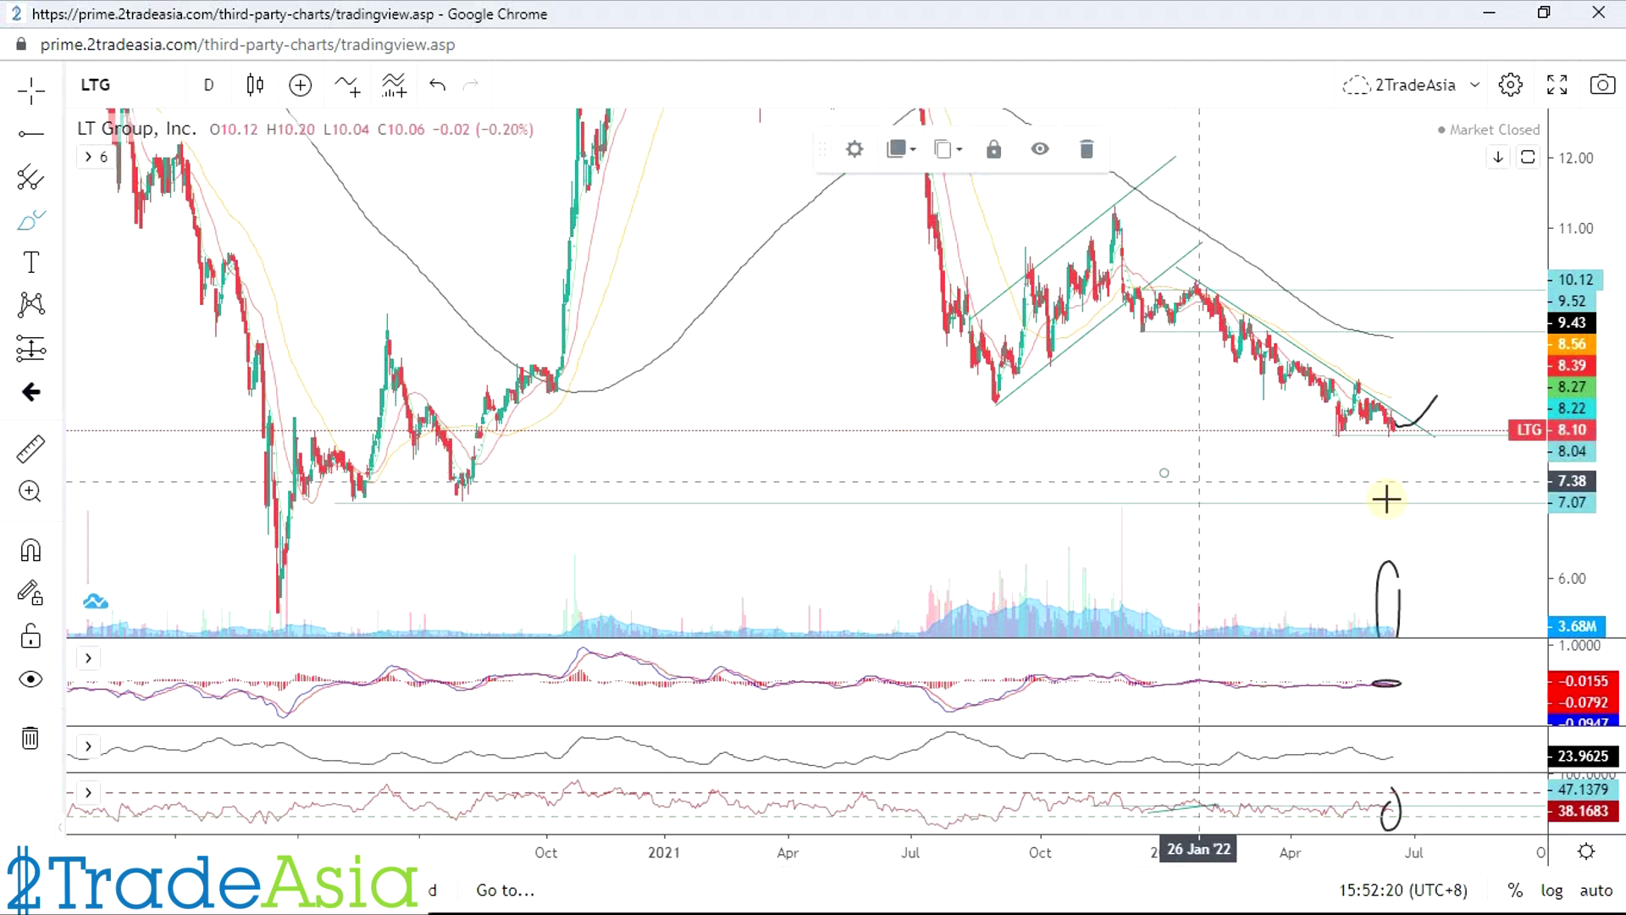
left_click(1339, 500)
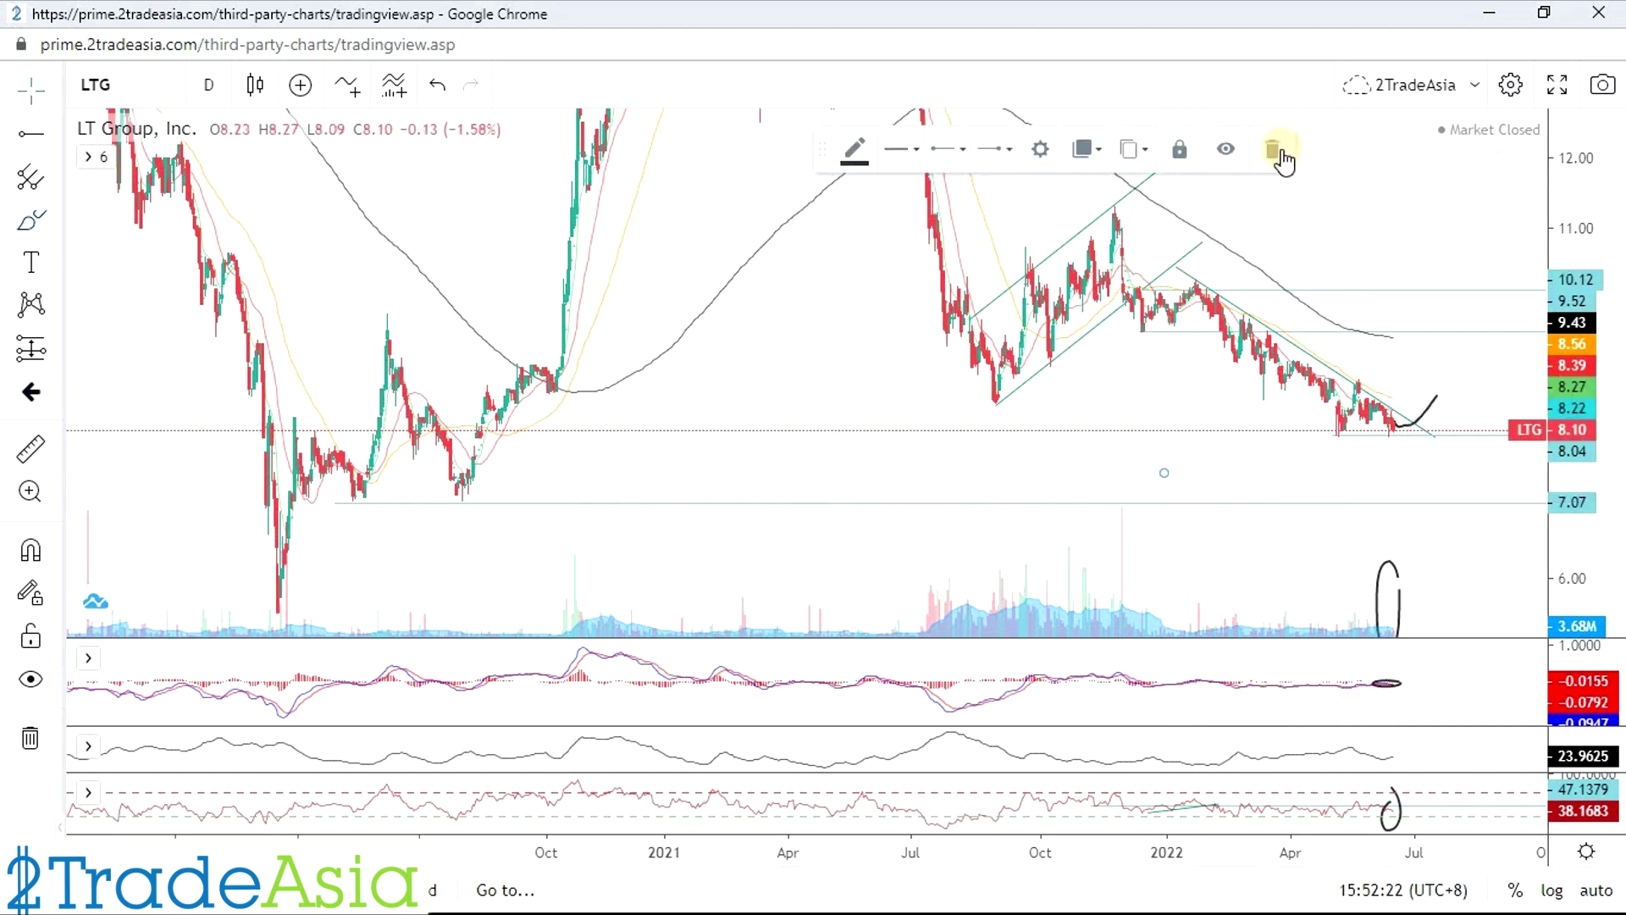
left_click(1368, 119)
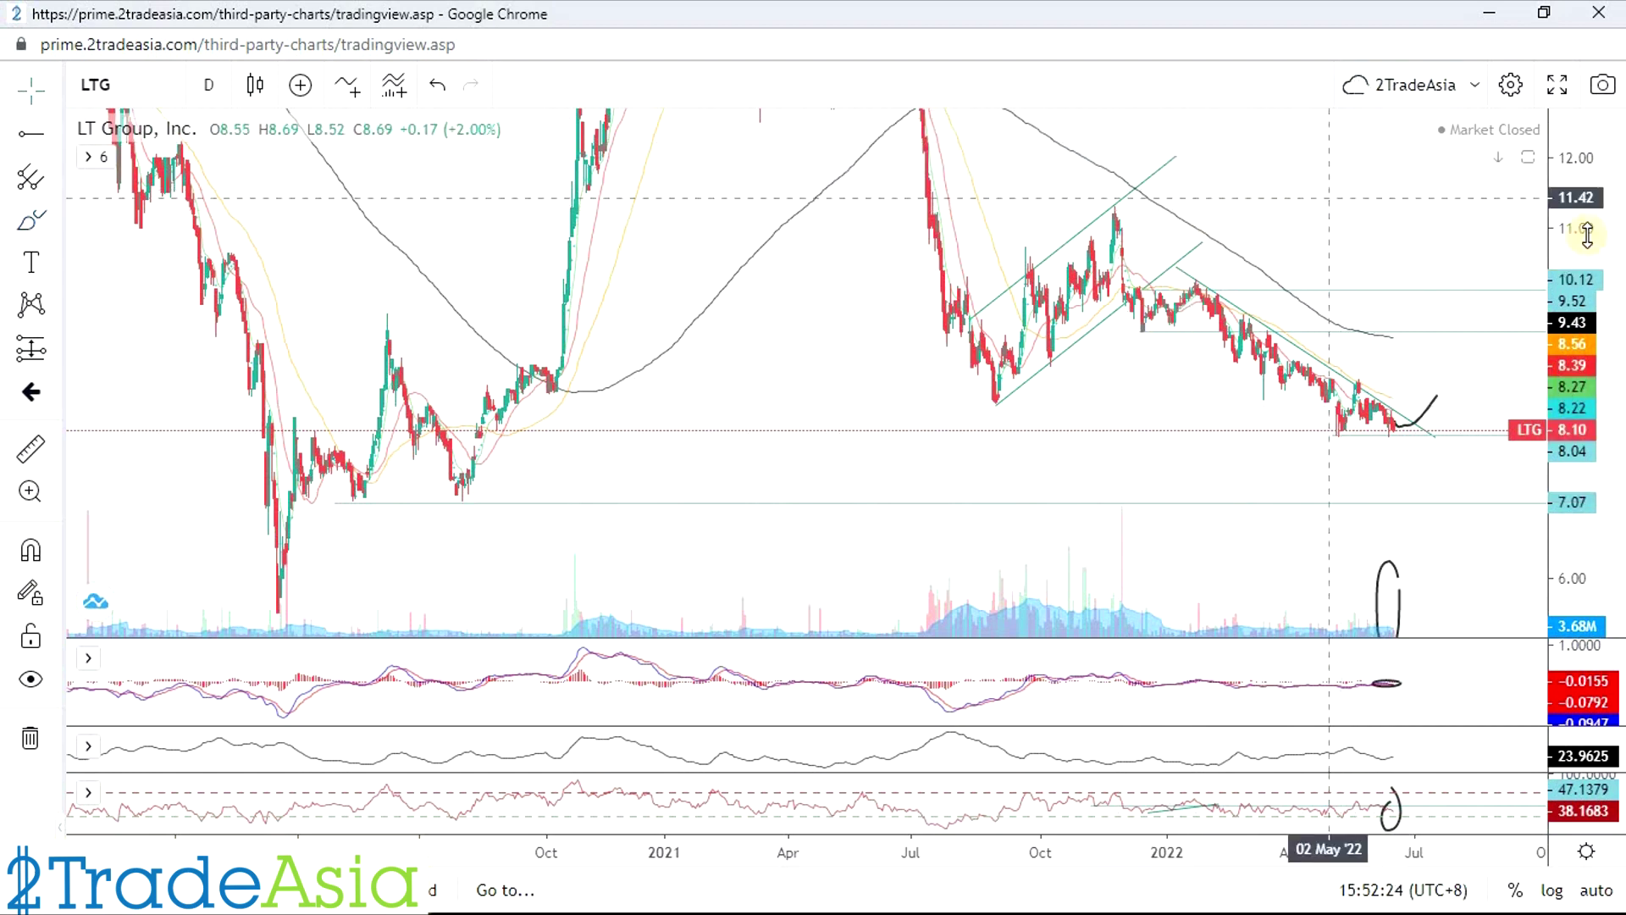
Step: Draw a long-term descending trend line from LTG's January 2018 peak near 25.35 past the early 2021 high into late 2022
left_click_drag(1592, 263, 1592, 292)
scroll(1234, 498, "down", 4)
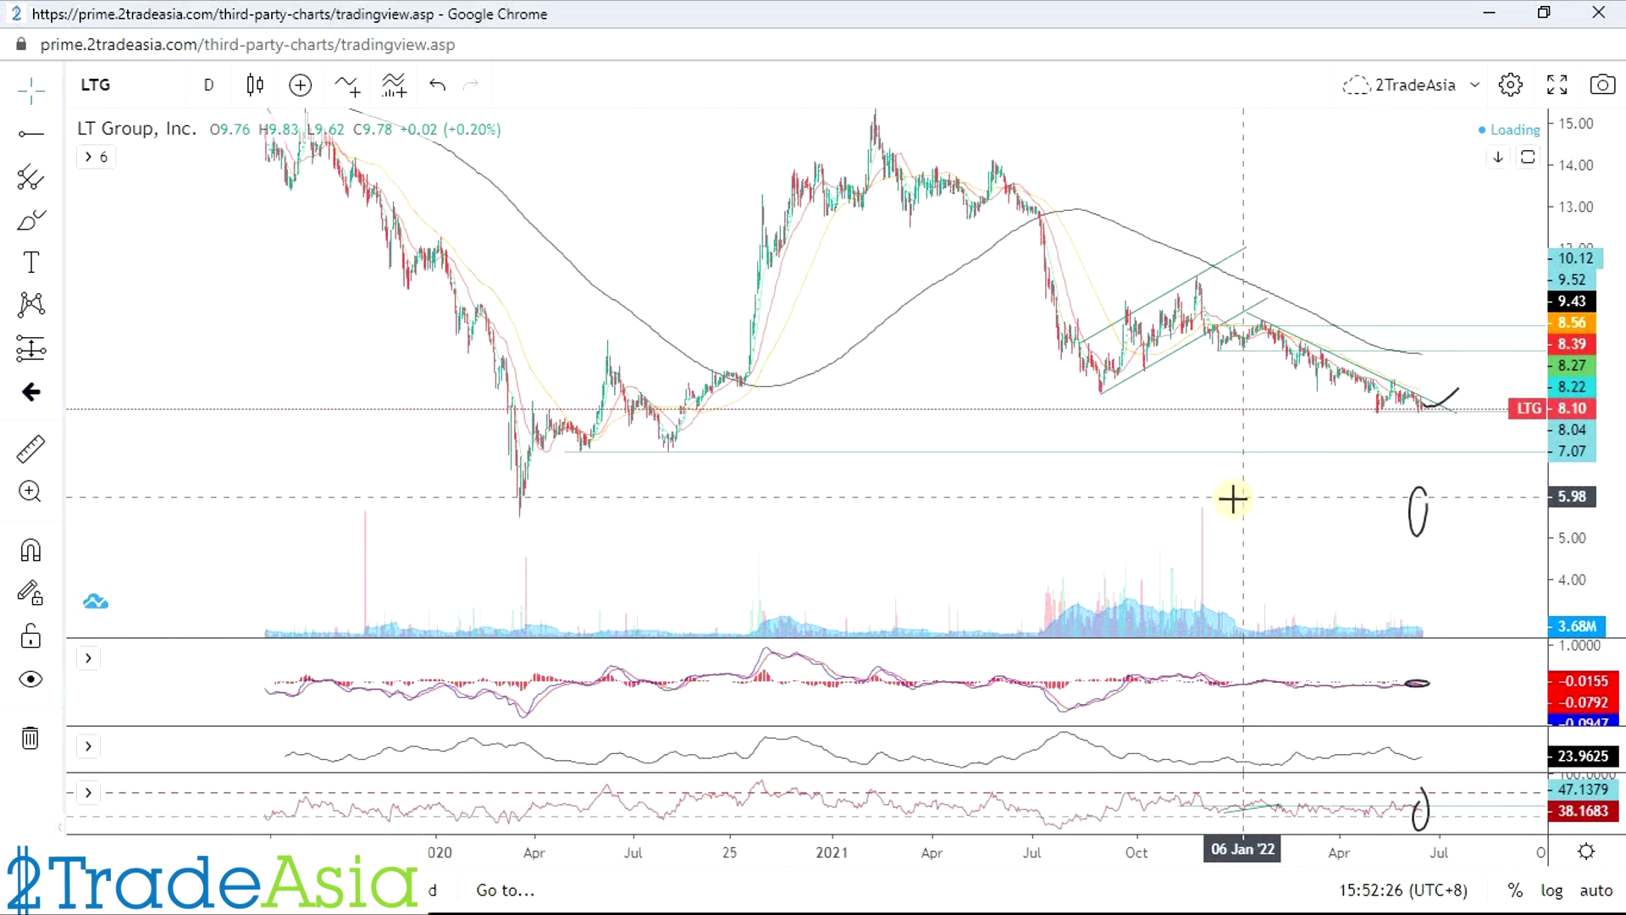
scroll(969, 508, "down", 3)
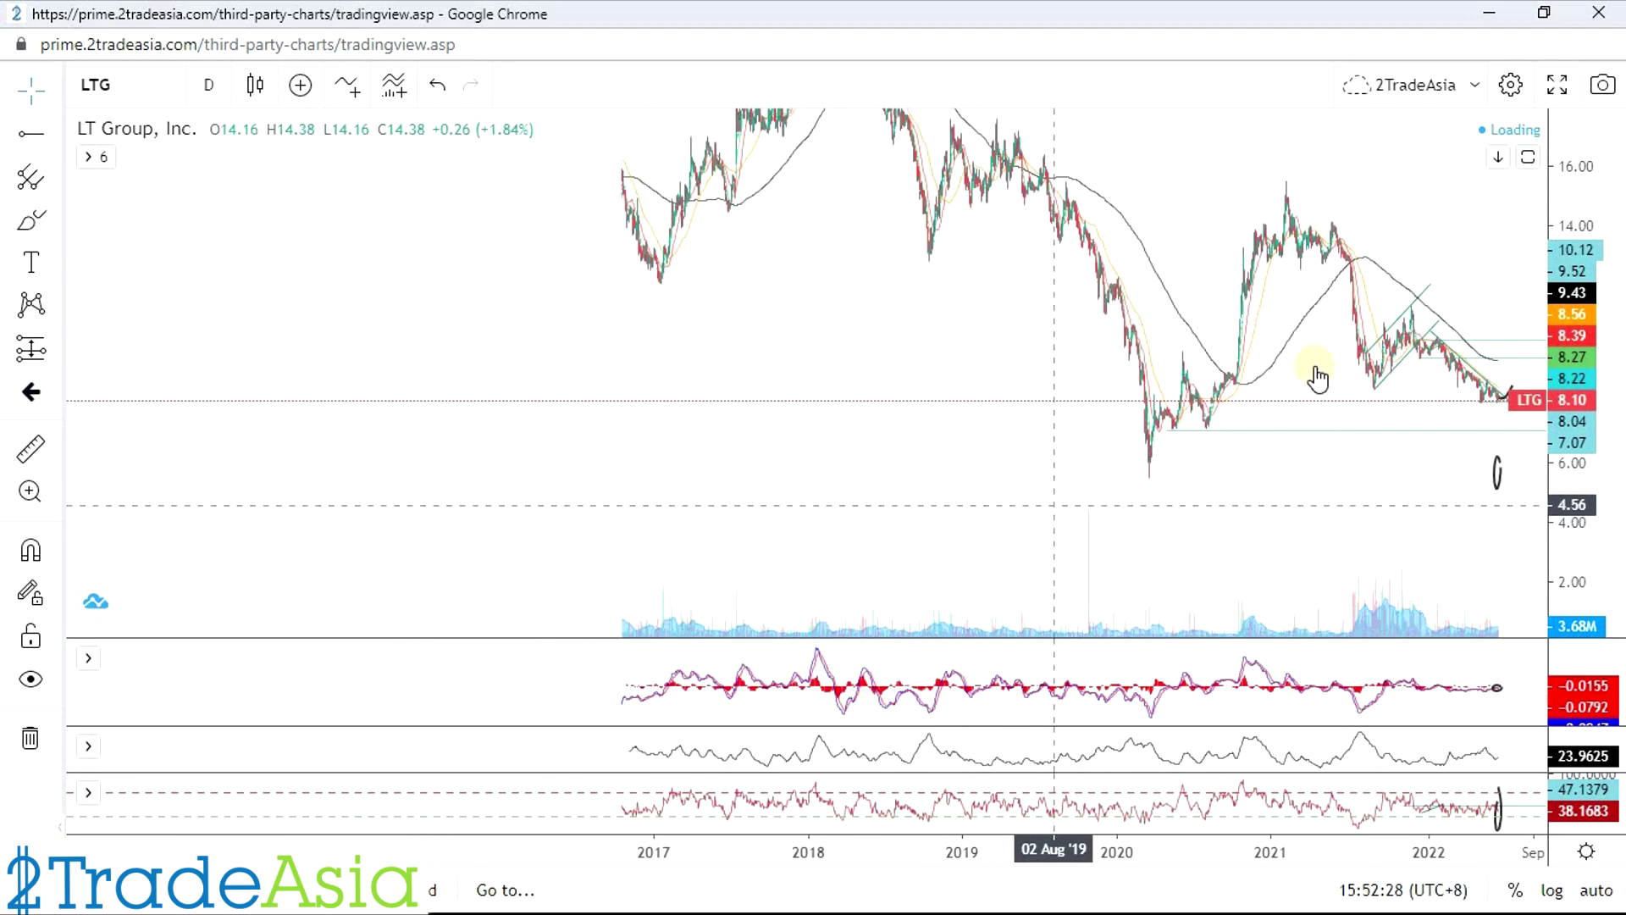
left_click_drag(1245, 480, 962, 557)
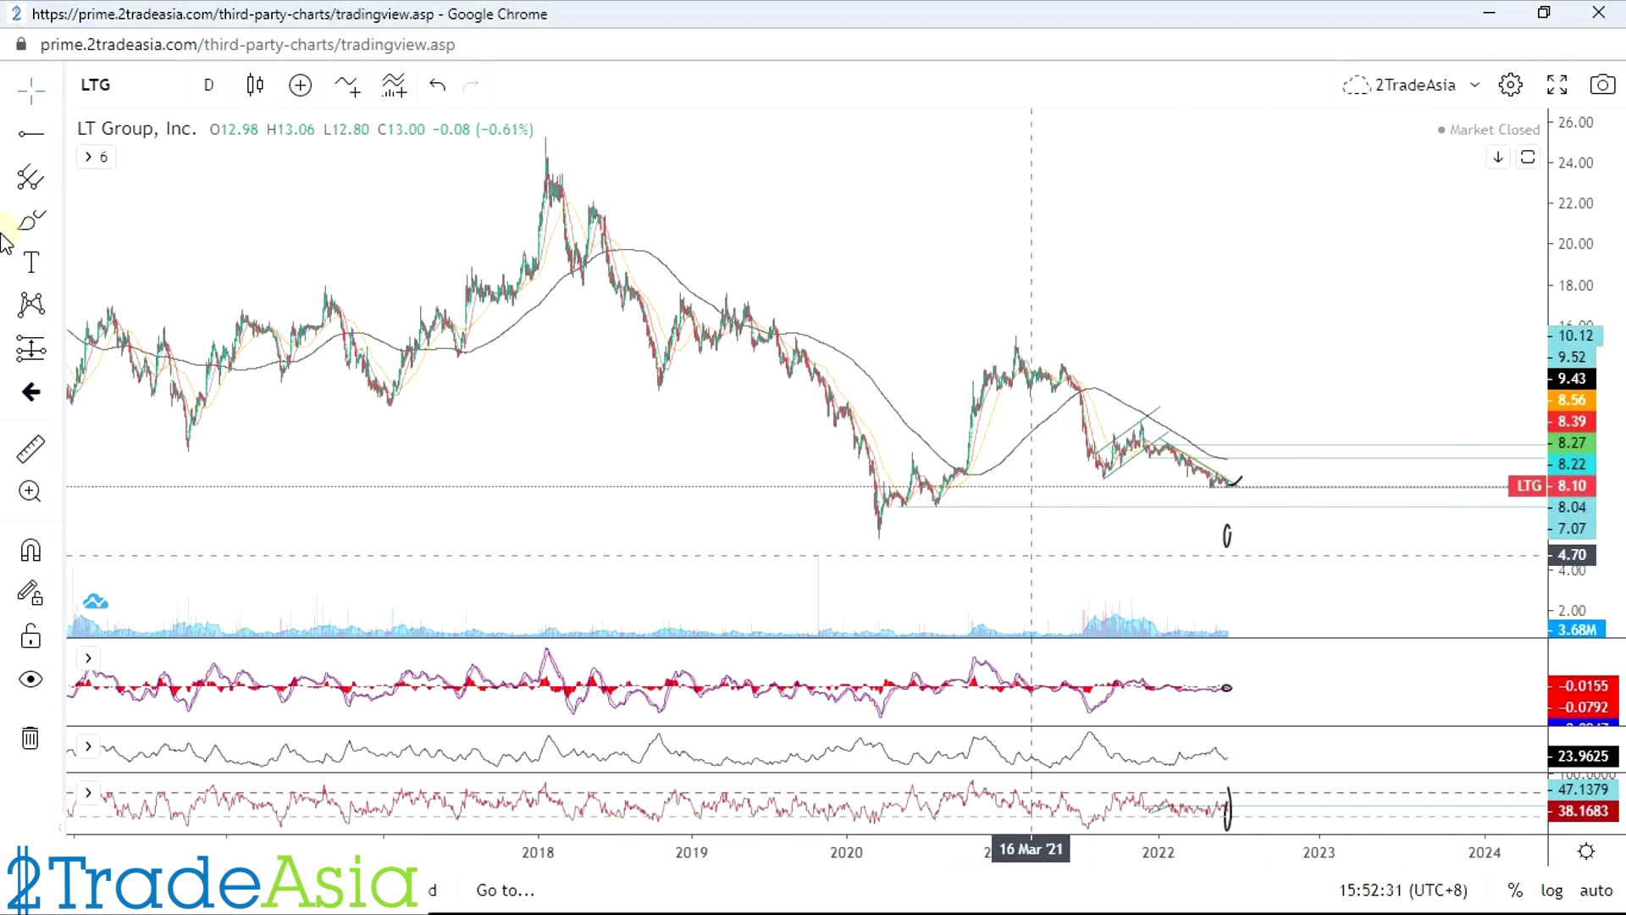
left_click(54, 133)
key("alt+t")
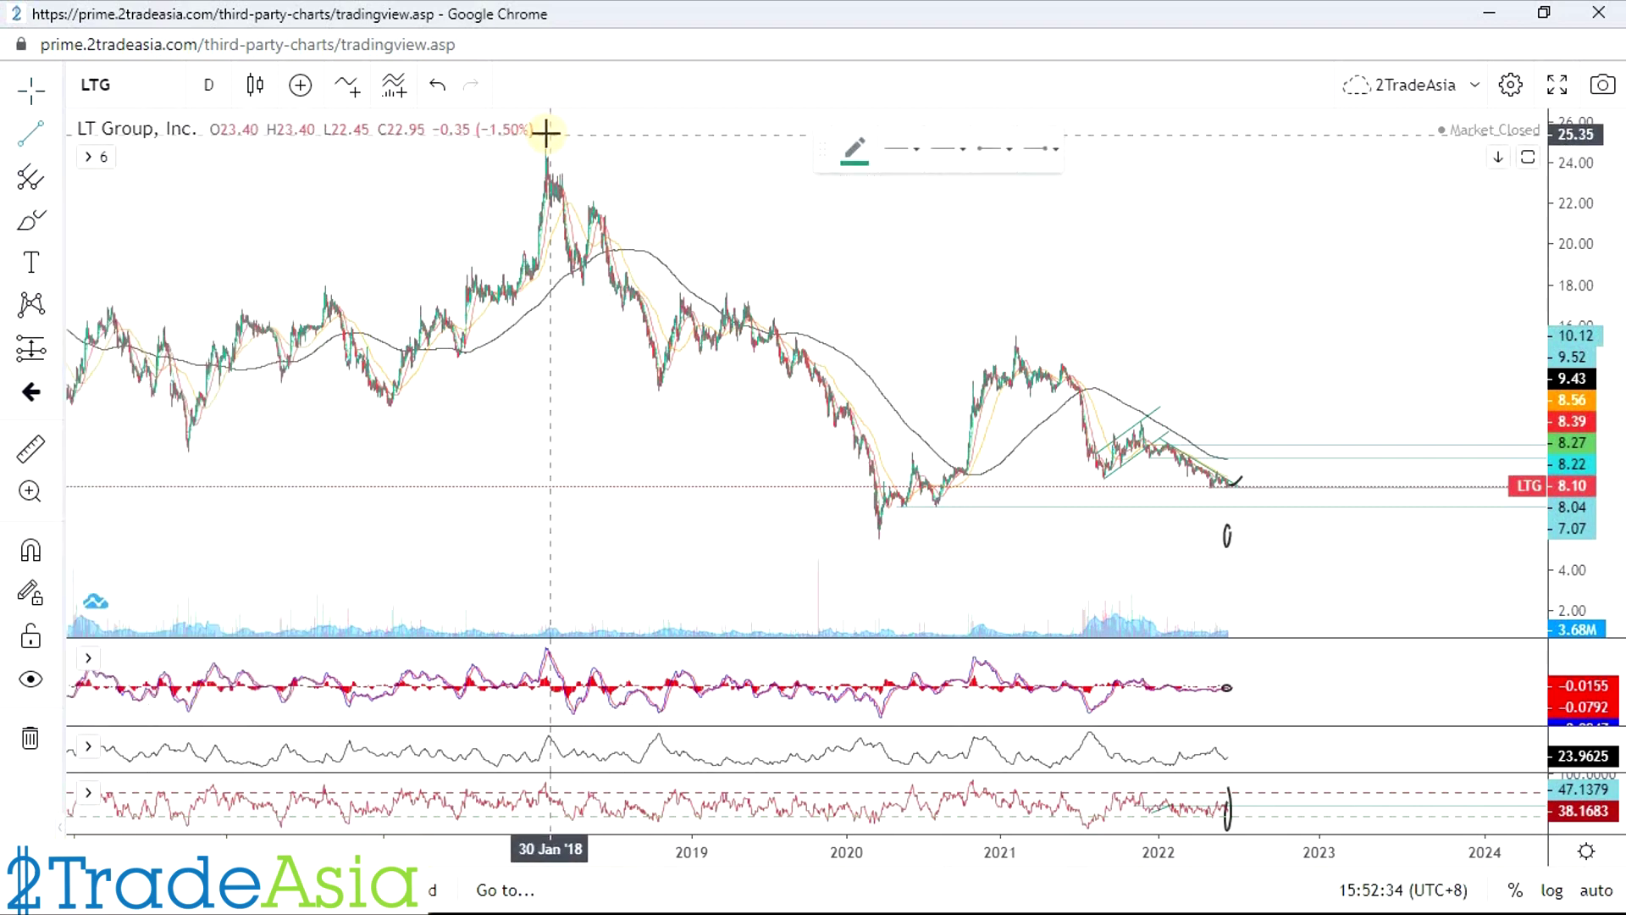
left_click(1287, 452)
left_click(1321, 366)
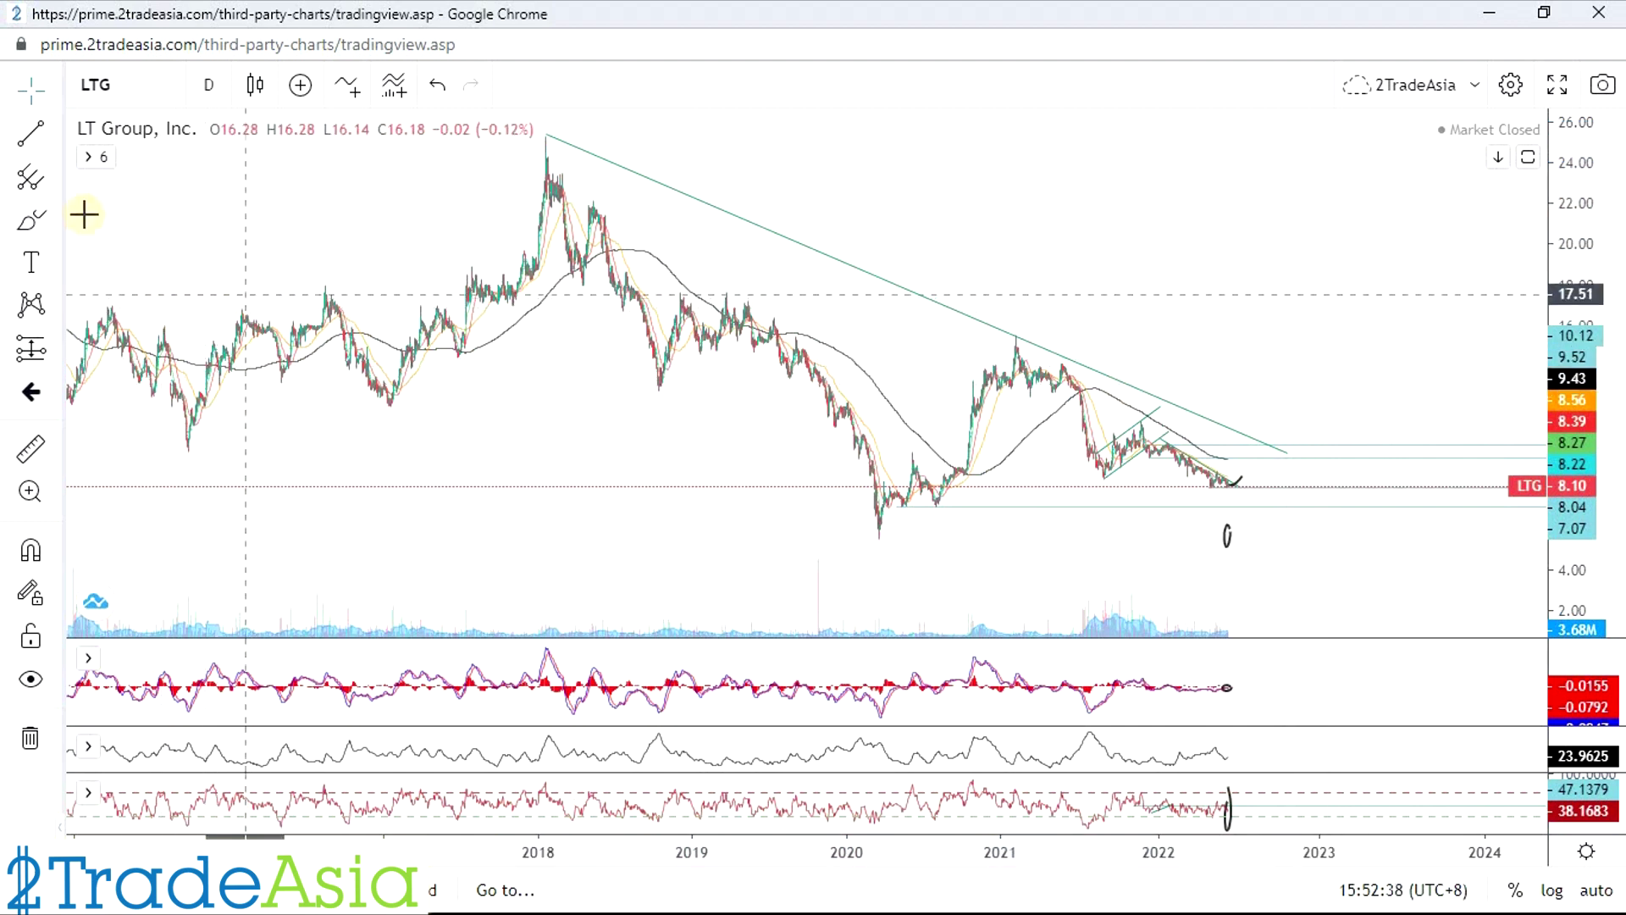
left_click(38, 134)
left_click(1039, 363)
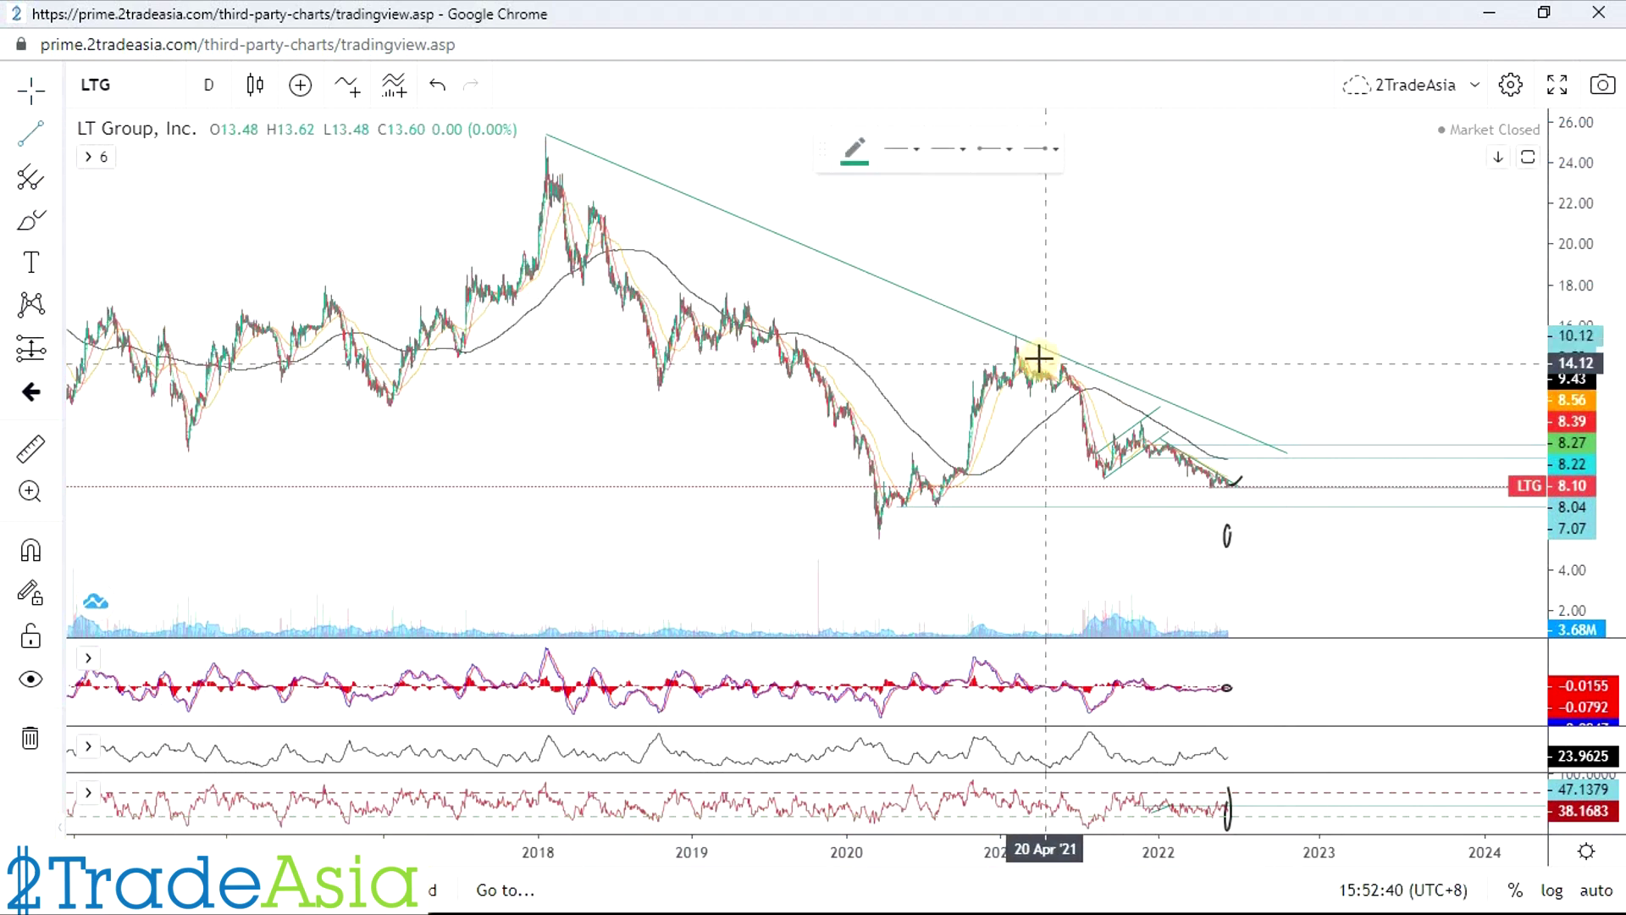
mouse_move(1061, 363)
left_mouse_down()
mouse_move(1252, 479)
mouse_move(1245, 498)
left_mouse_up()
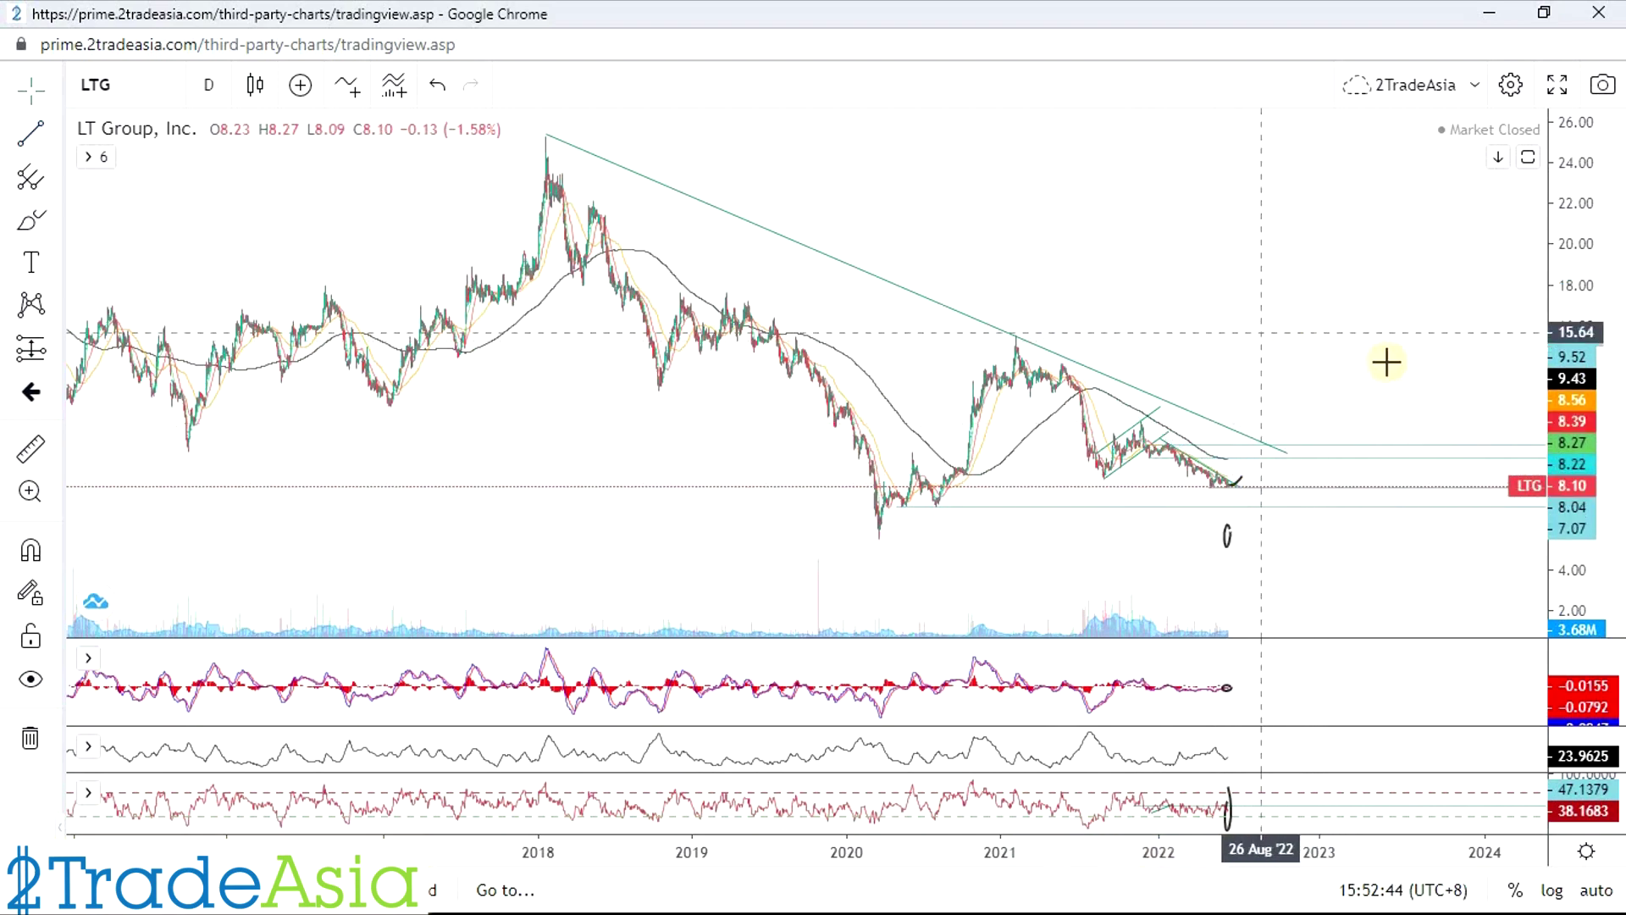
Step: Delete the hand-drawn circle that marked LTG's latest volume bars
scroll(1386, 359, "down", 3)
scroll(1271, 356, "up", 3)
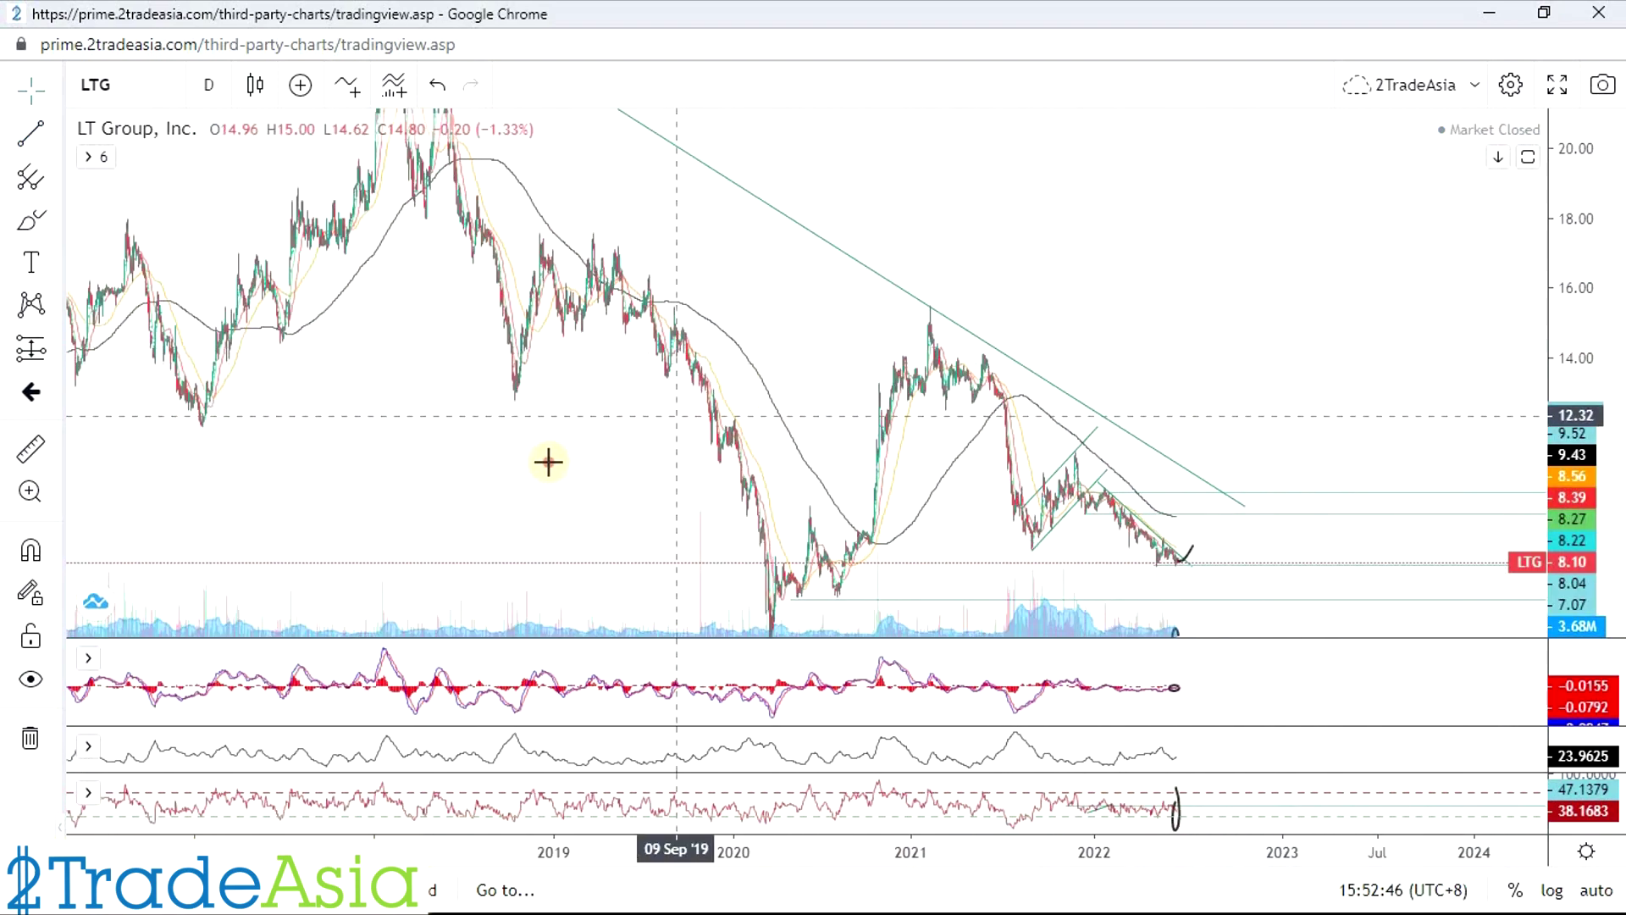
scroll(842, 342, "down", 2)
scroll(843, 343, "up", 3)
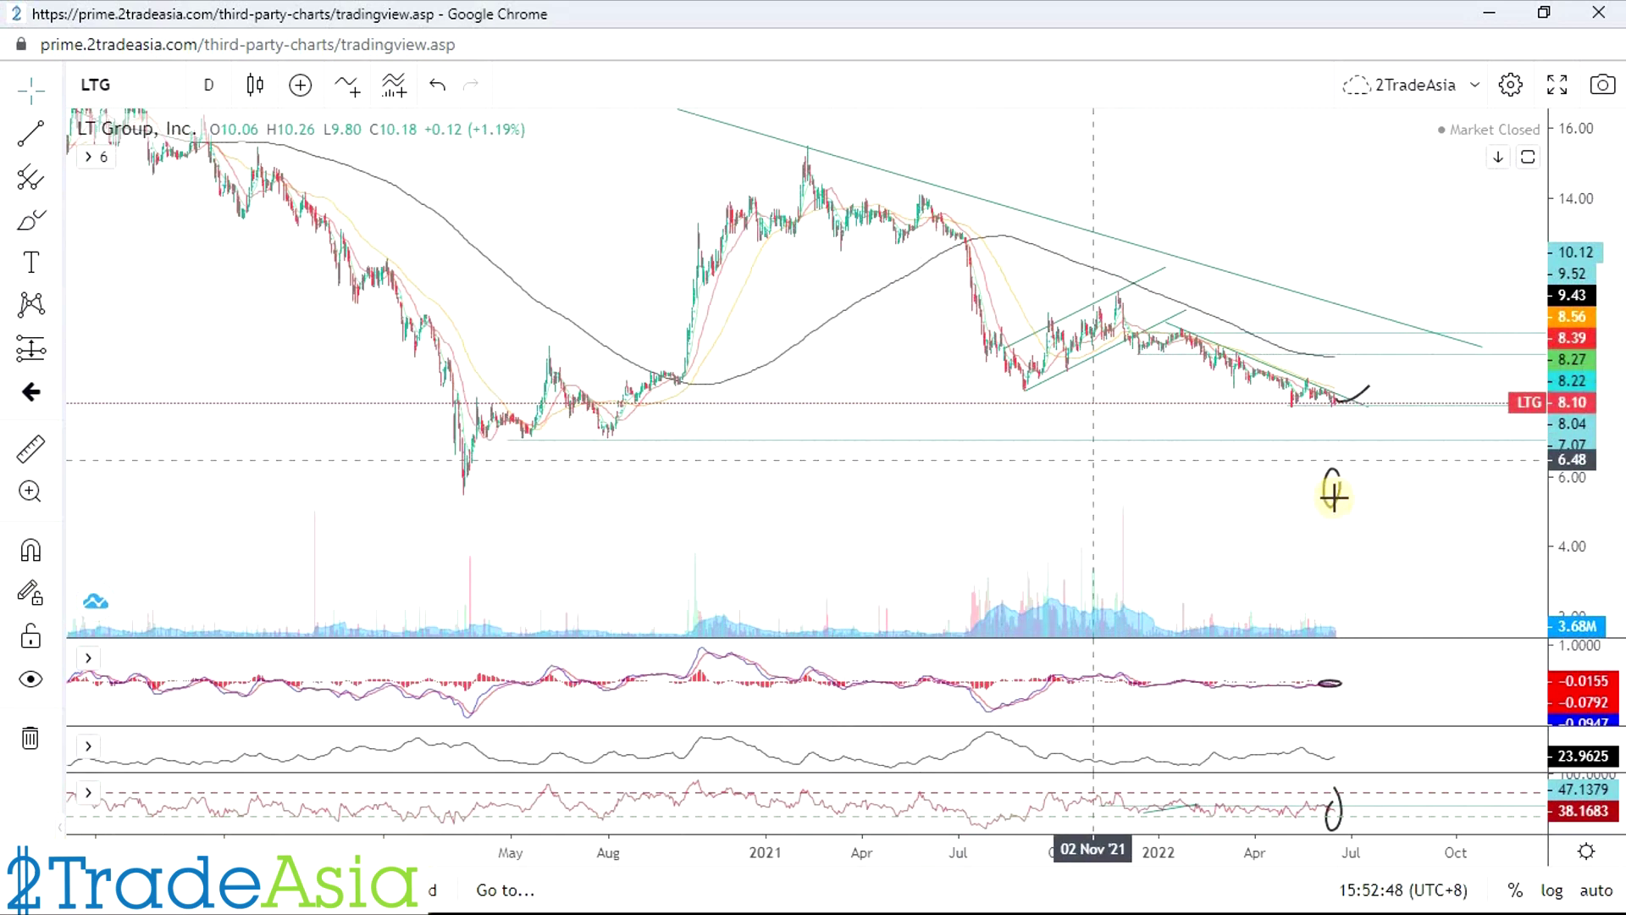
left_click(1335, 487)
left_click(1269, 149)
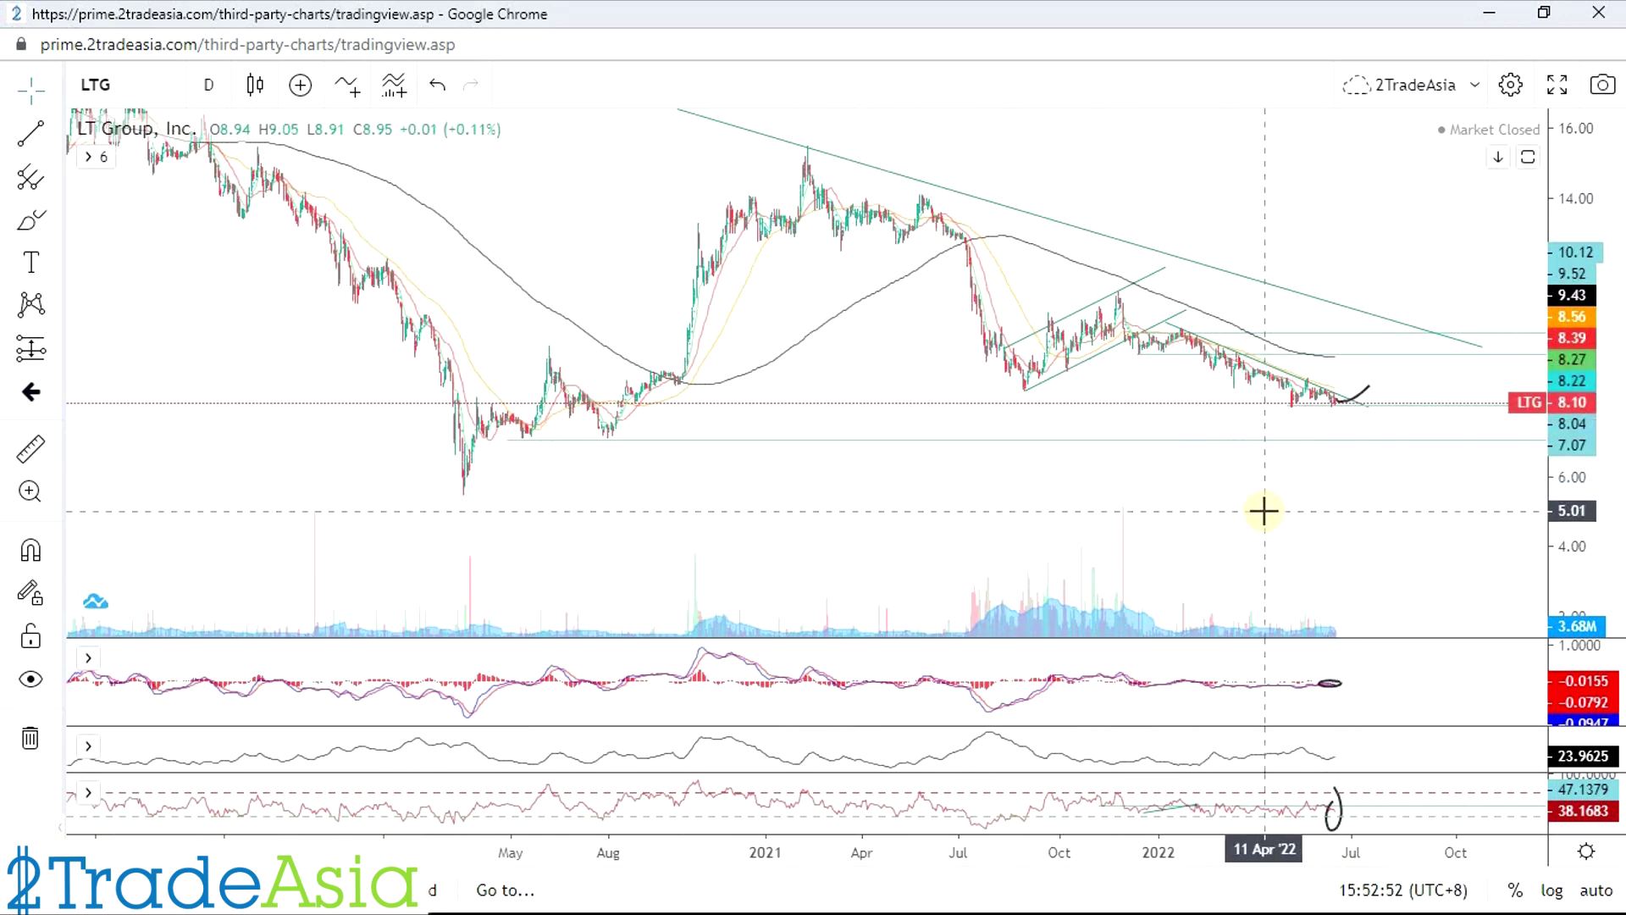
Step: Examine LTG's recent price action against its moving averages, descending trend lines and the two support rays below the price
scroll(1101, 509, "up", 2)
scroll(1460, 548, "up", 1)
left_click_drag(1564, 457, 1563, 421)
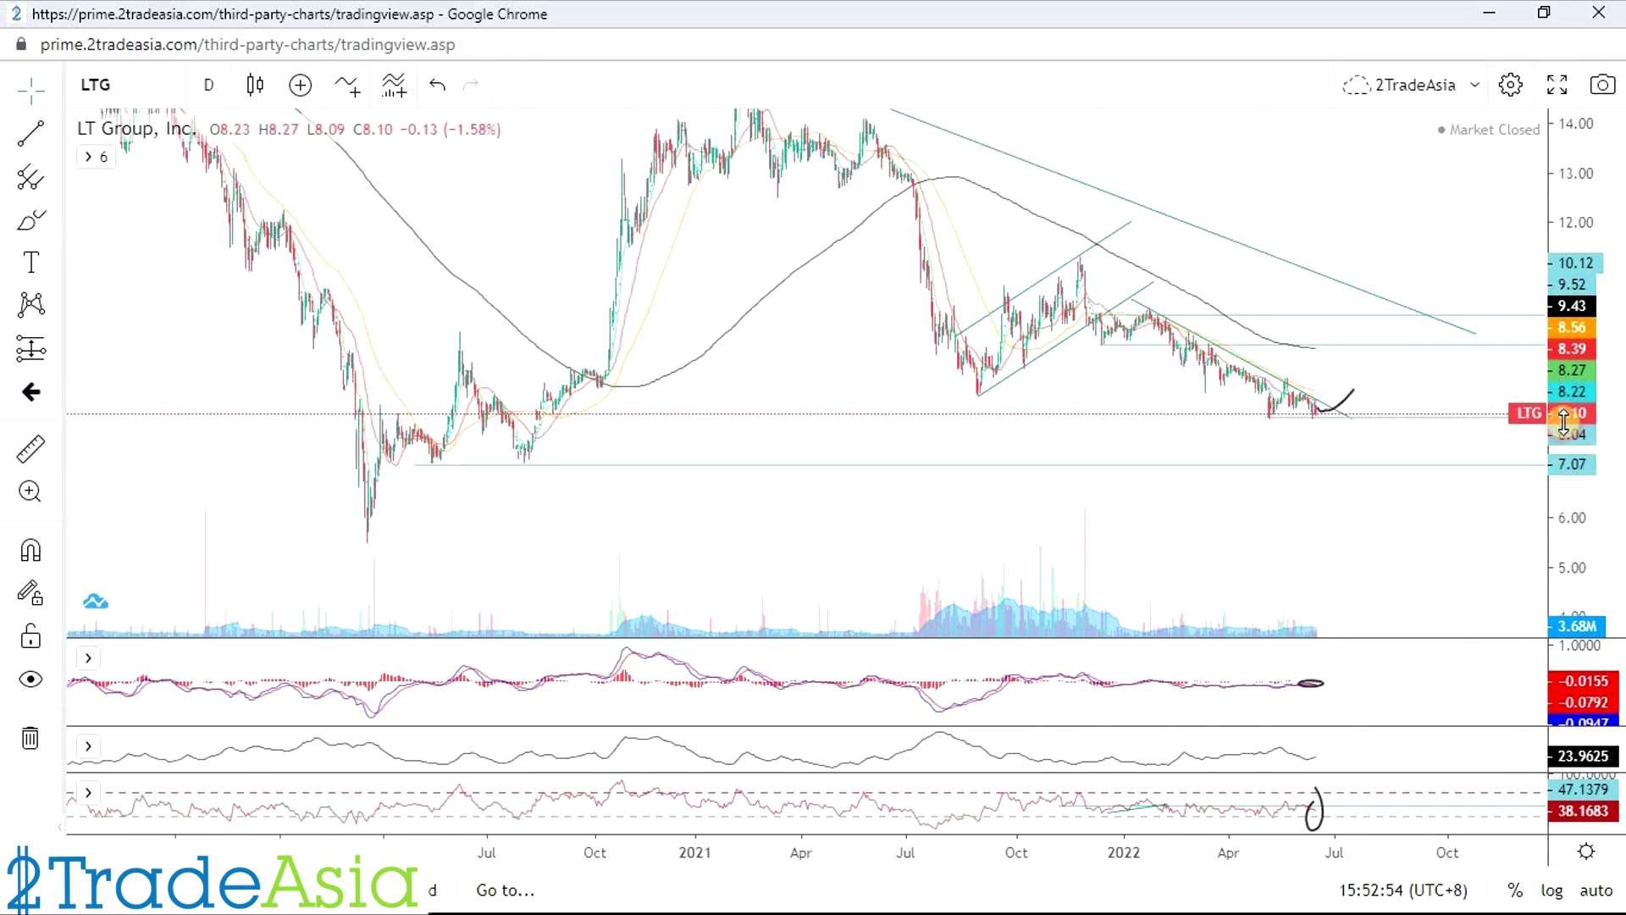
left_click_drag(810, 450, 664, 512)
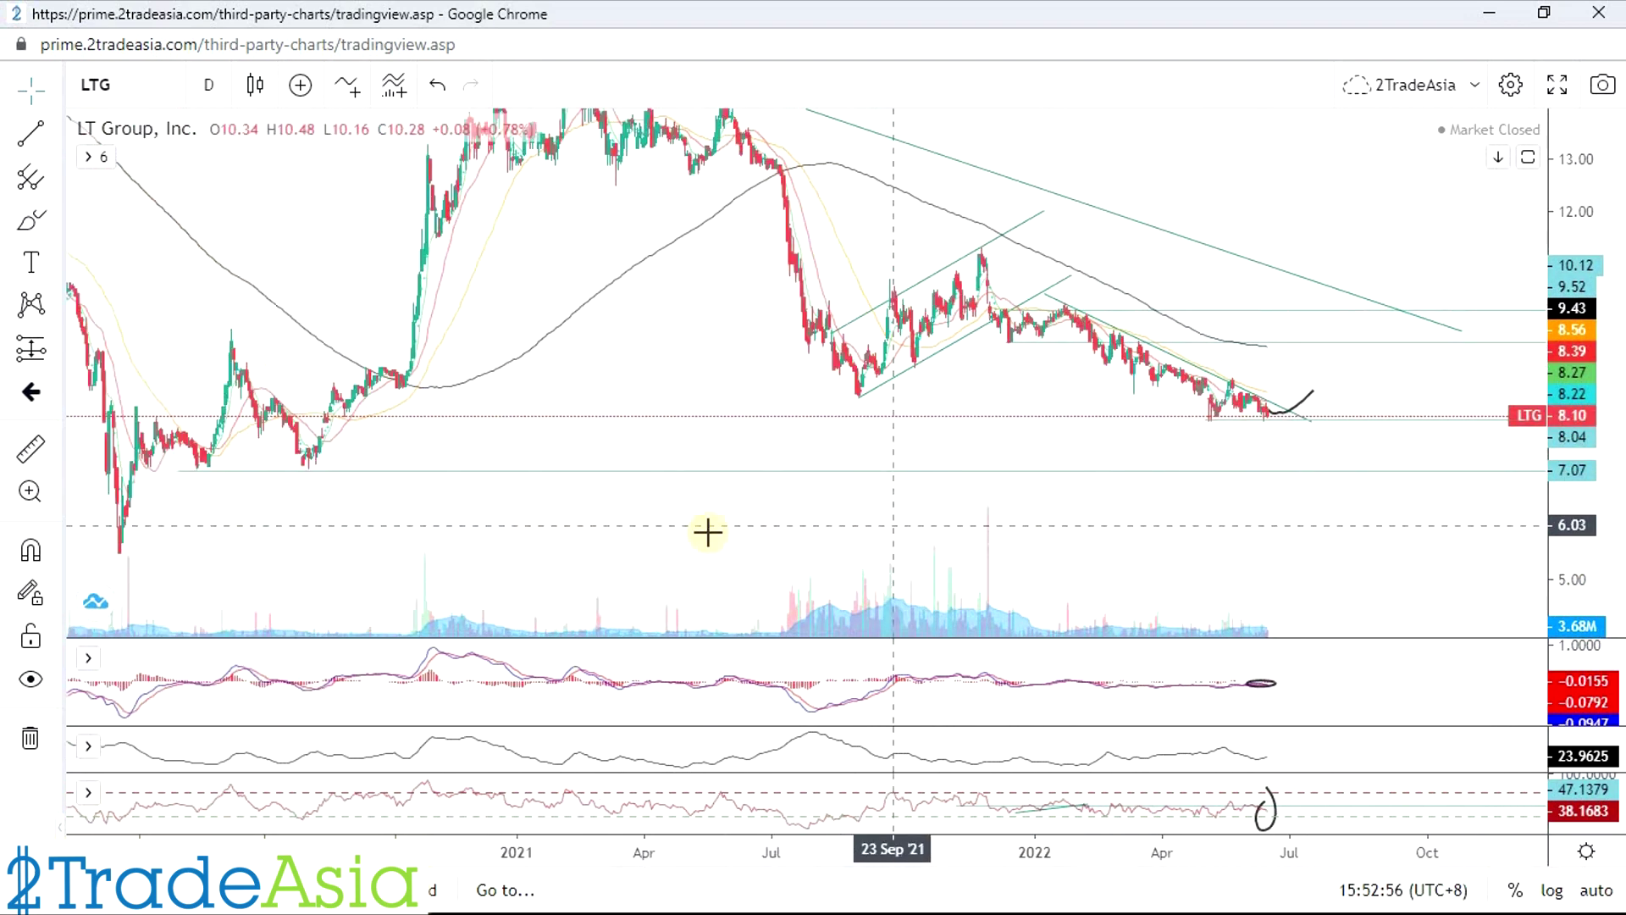
scroll(712, 529, "left", 3)
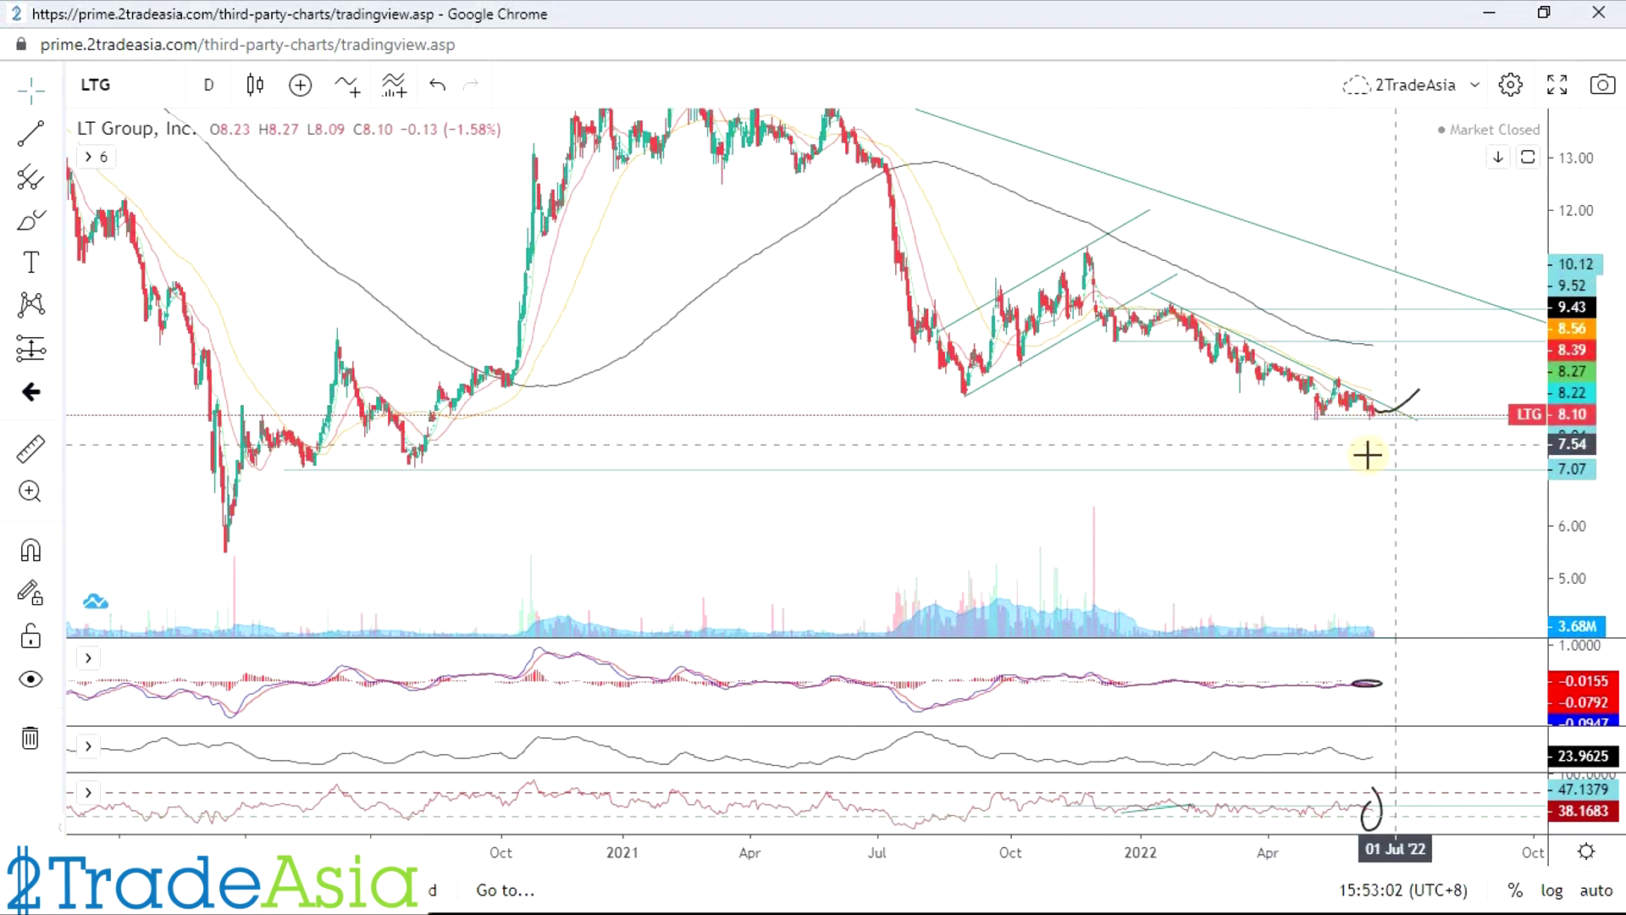
scroll(1366, 455, "up", 2)
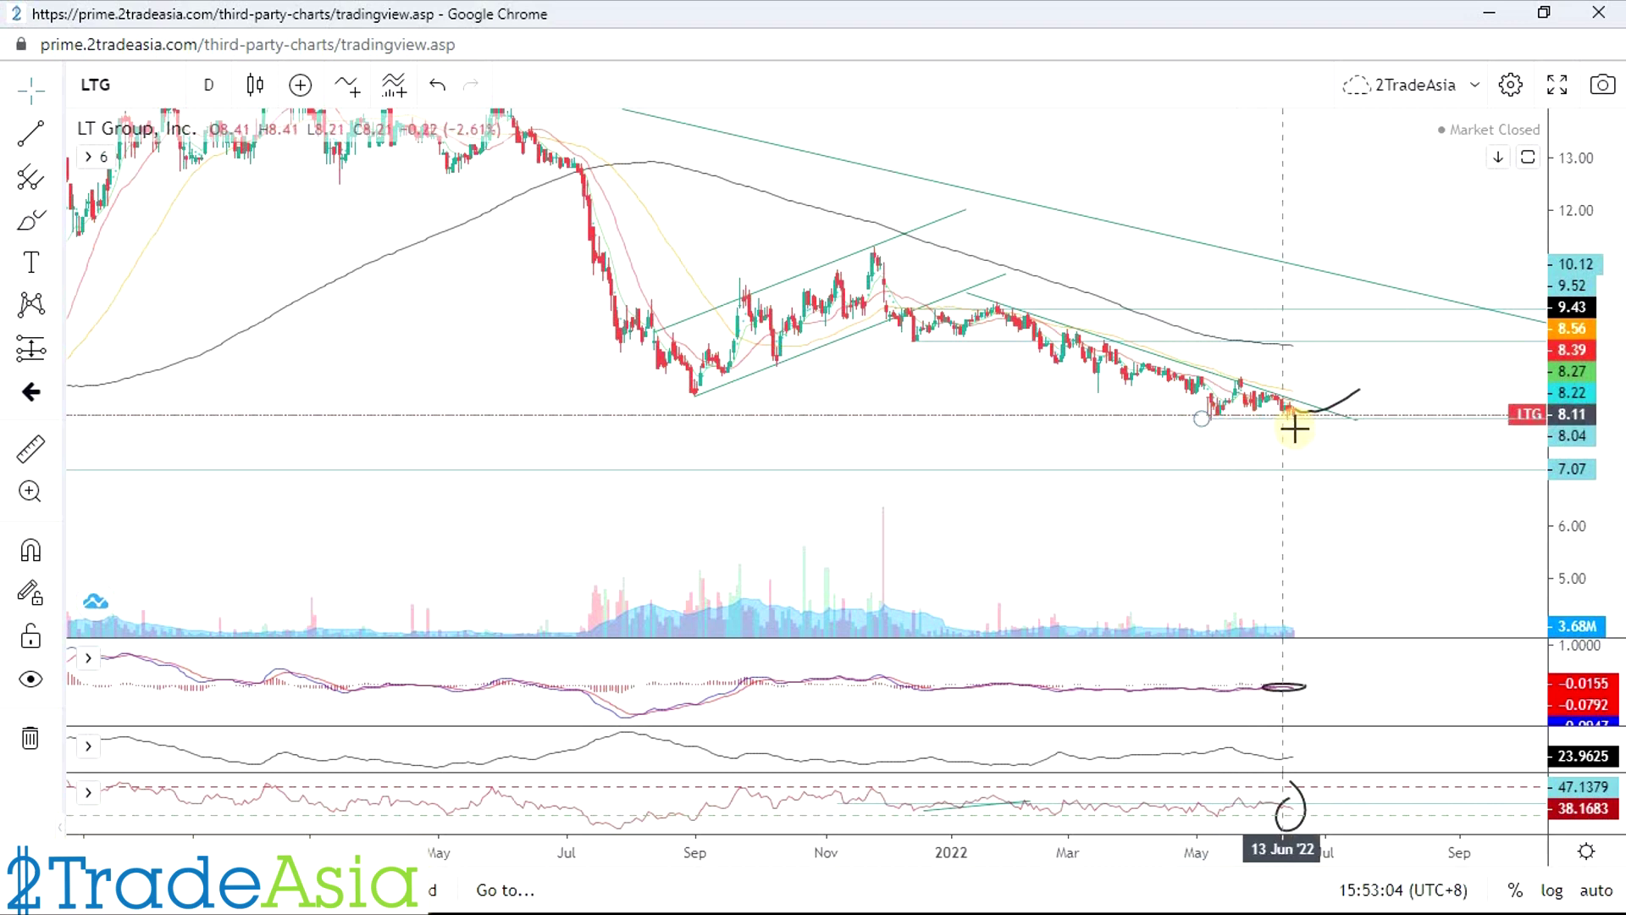
scroll(1280, 474, "up", 4)
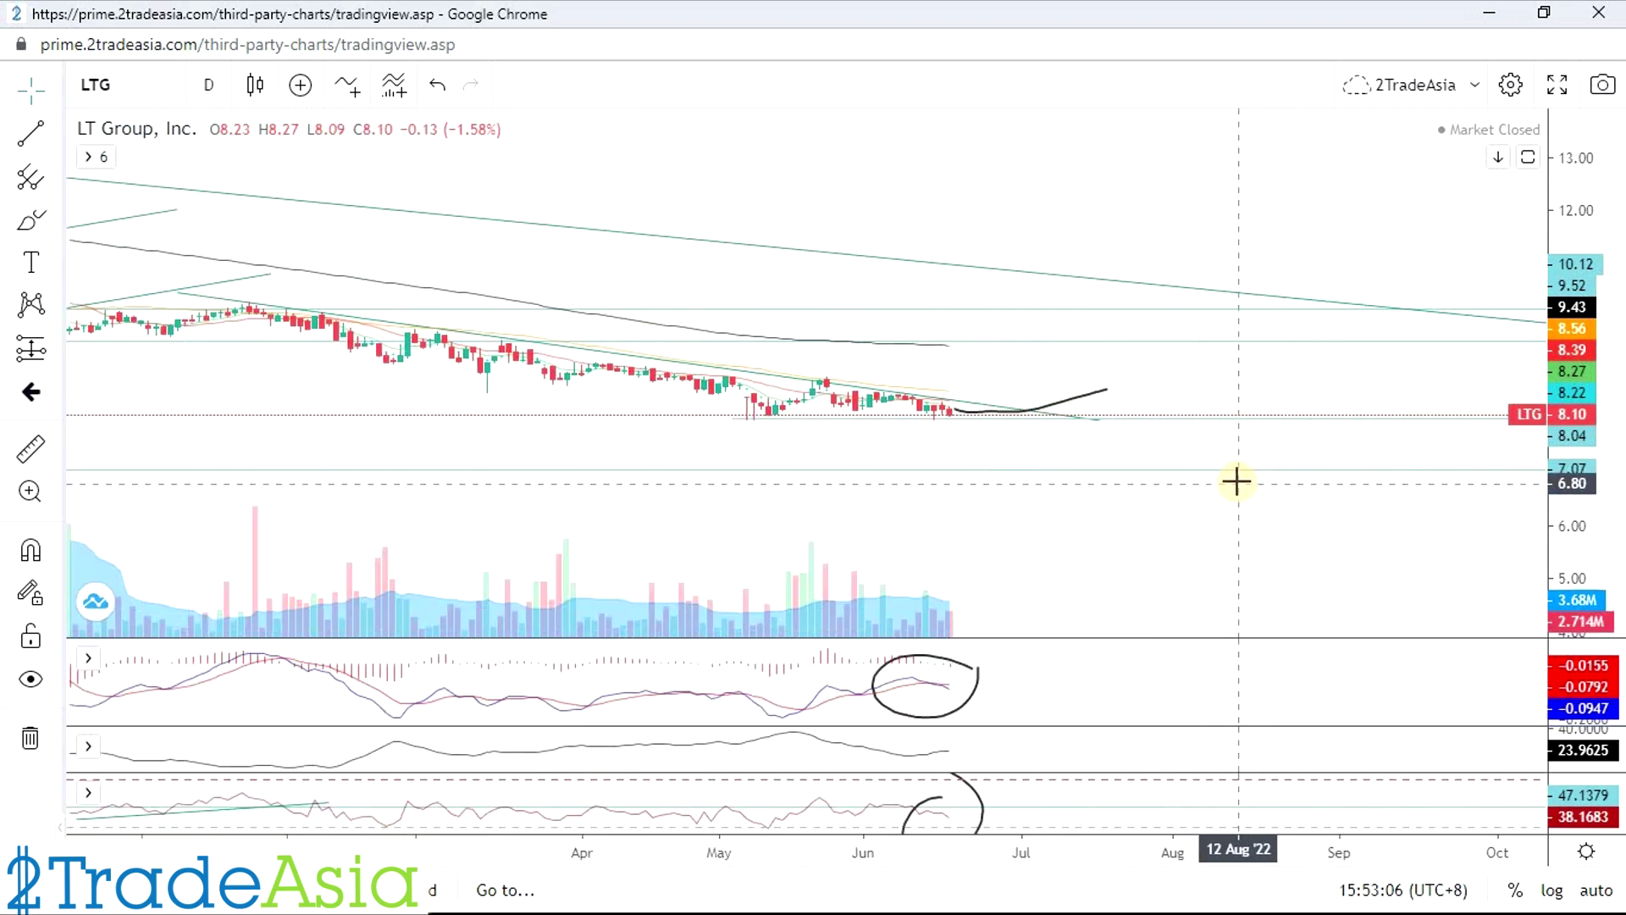
scroll(1099, 508, "down", 5)
scroll(1295, 483, "down", 3)
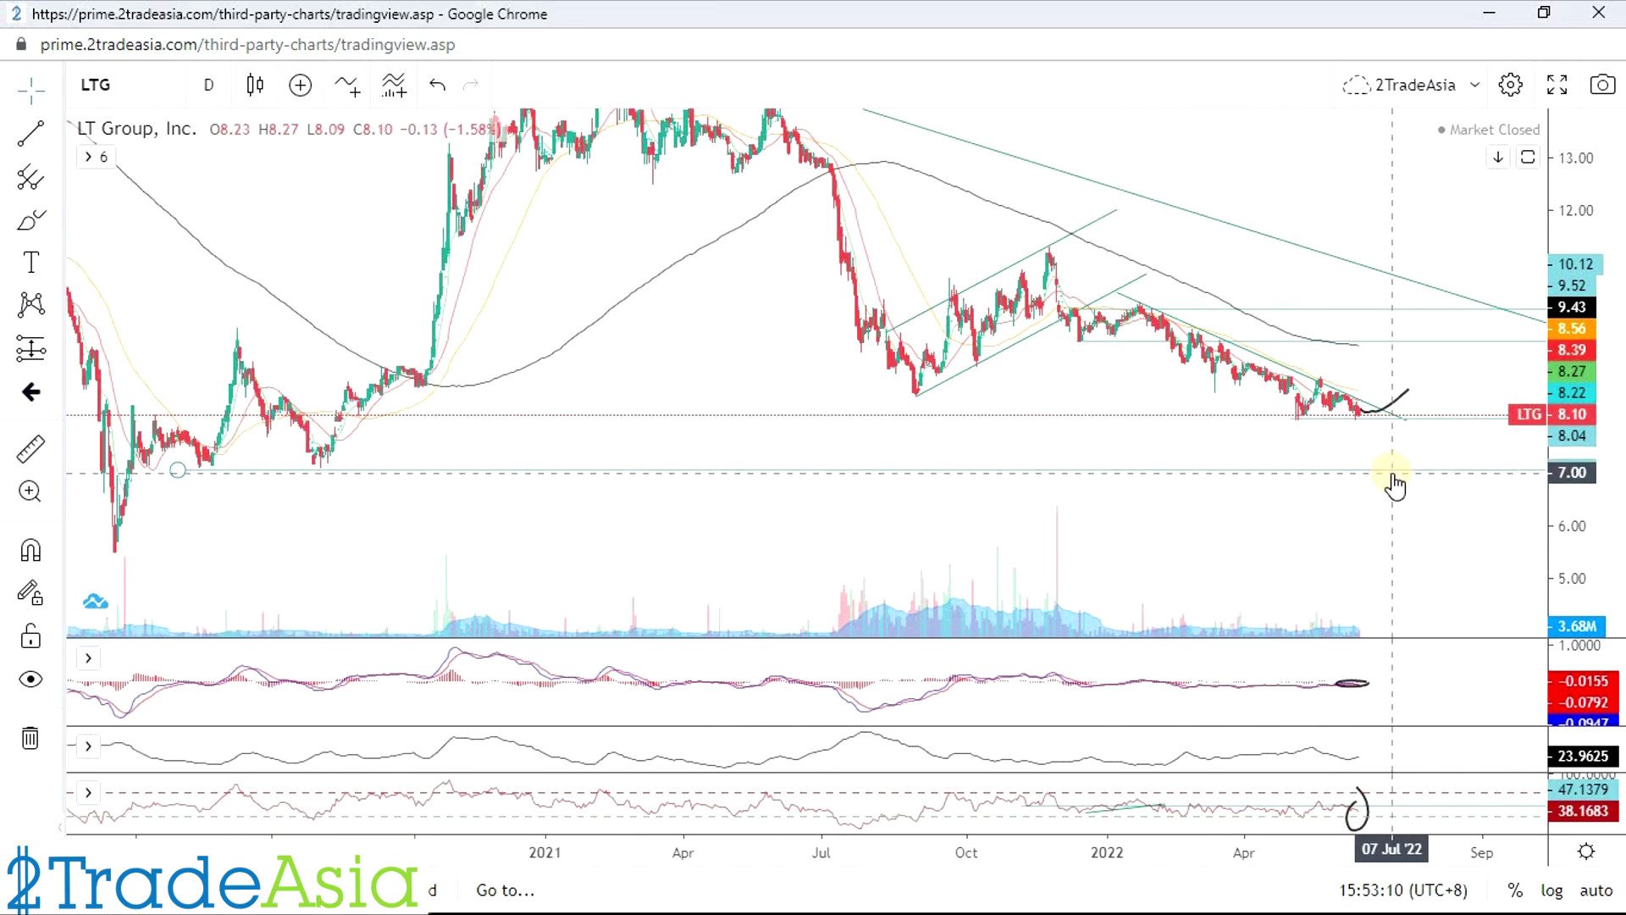
Step: Measure the percentage drop from LTG's 8.04 support ray down to the 7.07 support ray
left_click(30, 447)
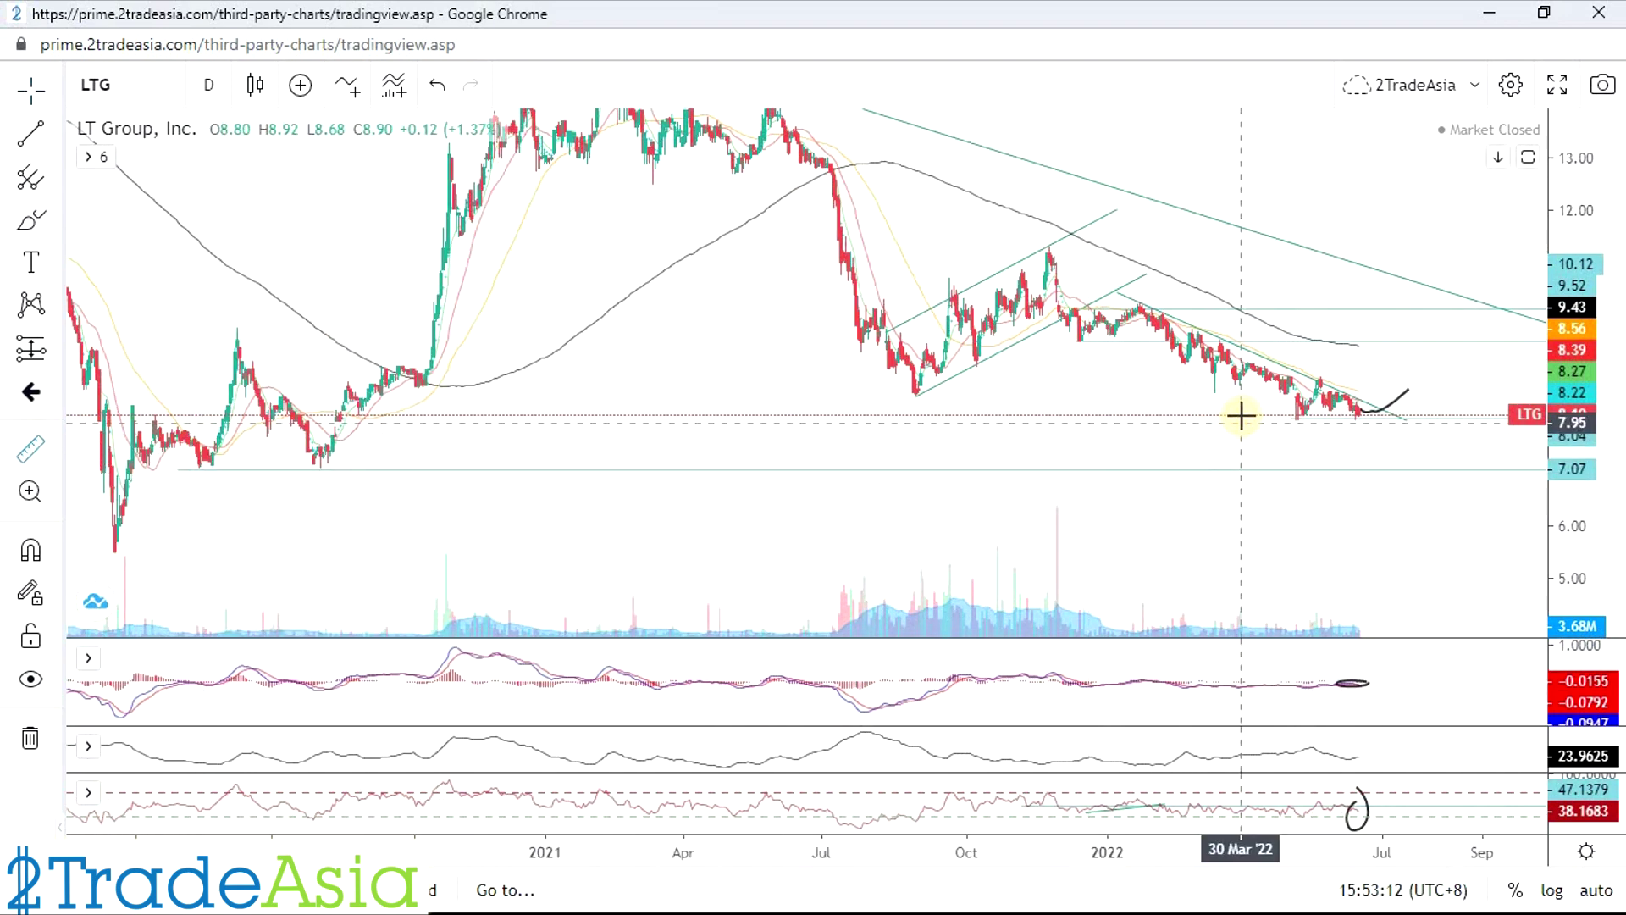
left_click(1241, 417)
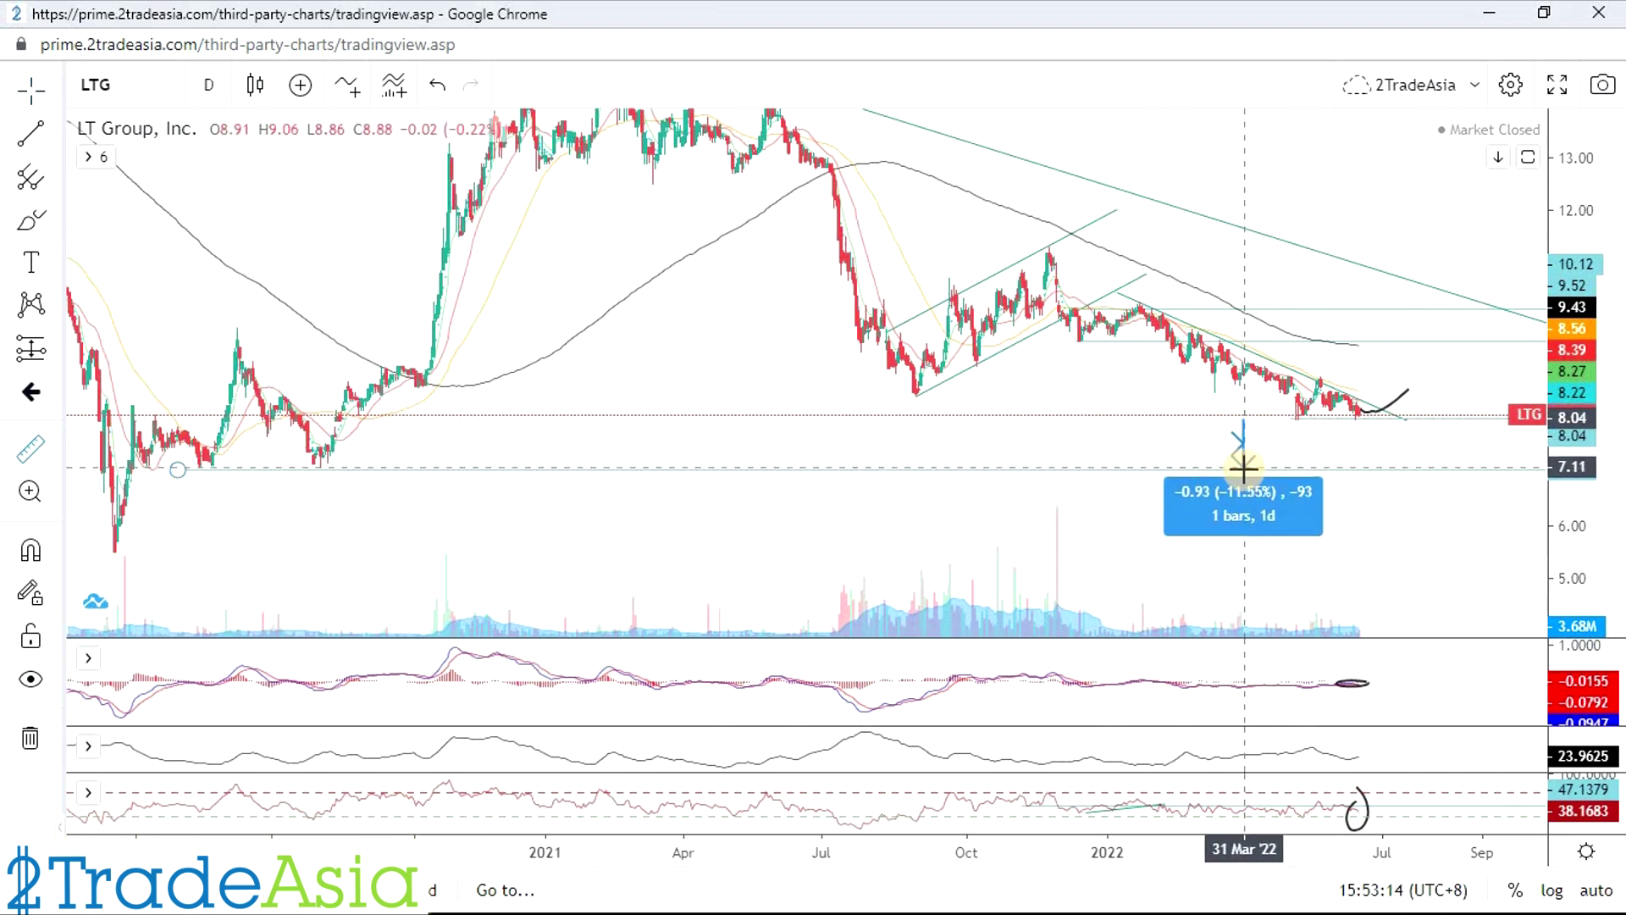
left_click(1272, 516)
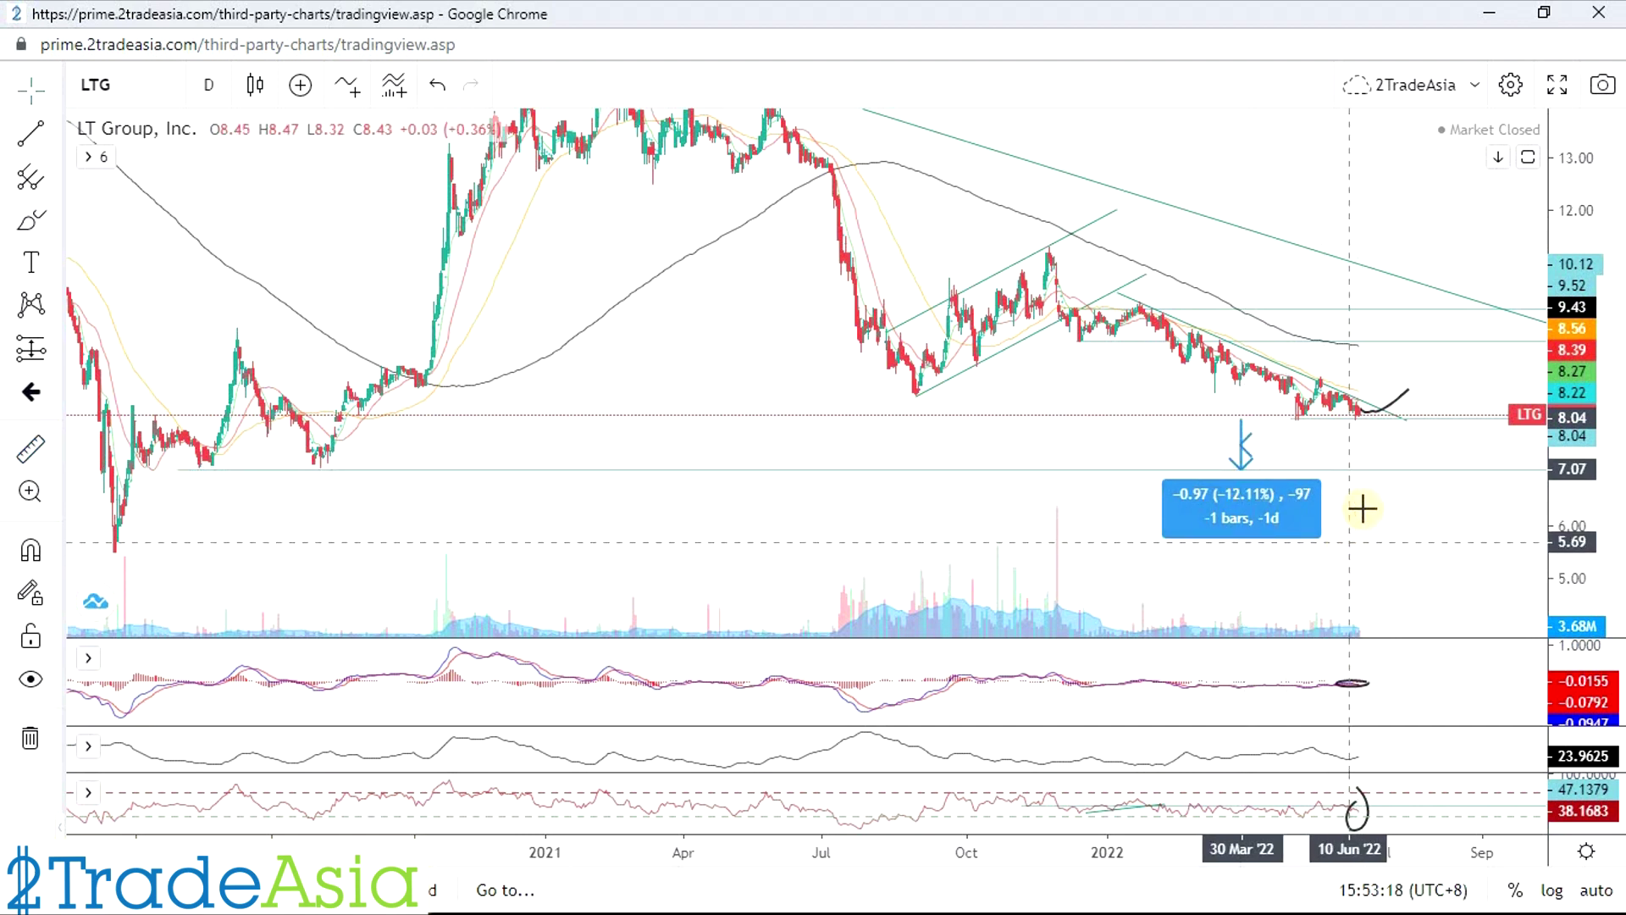
left_click(1386, 498)
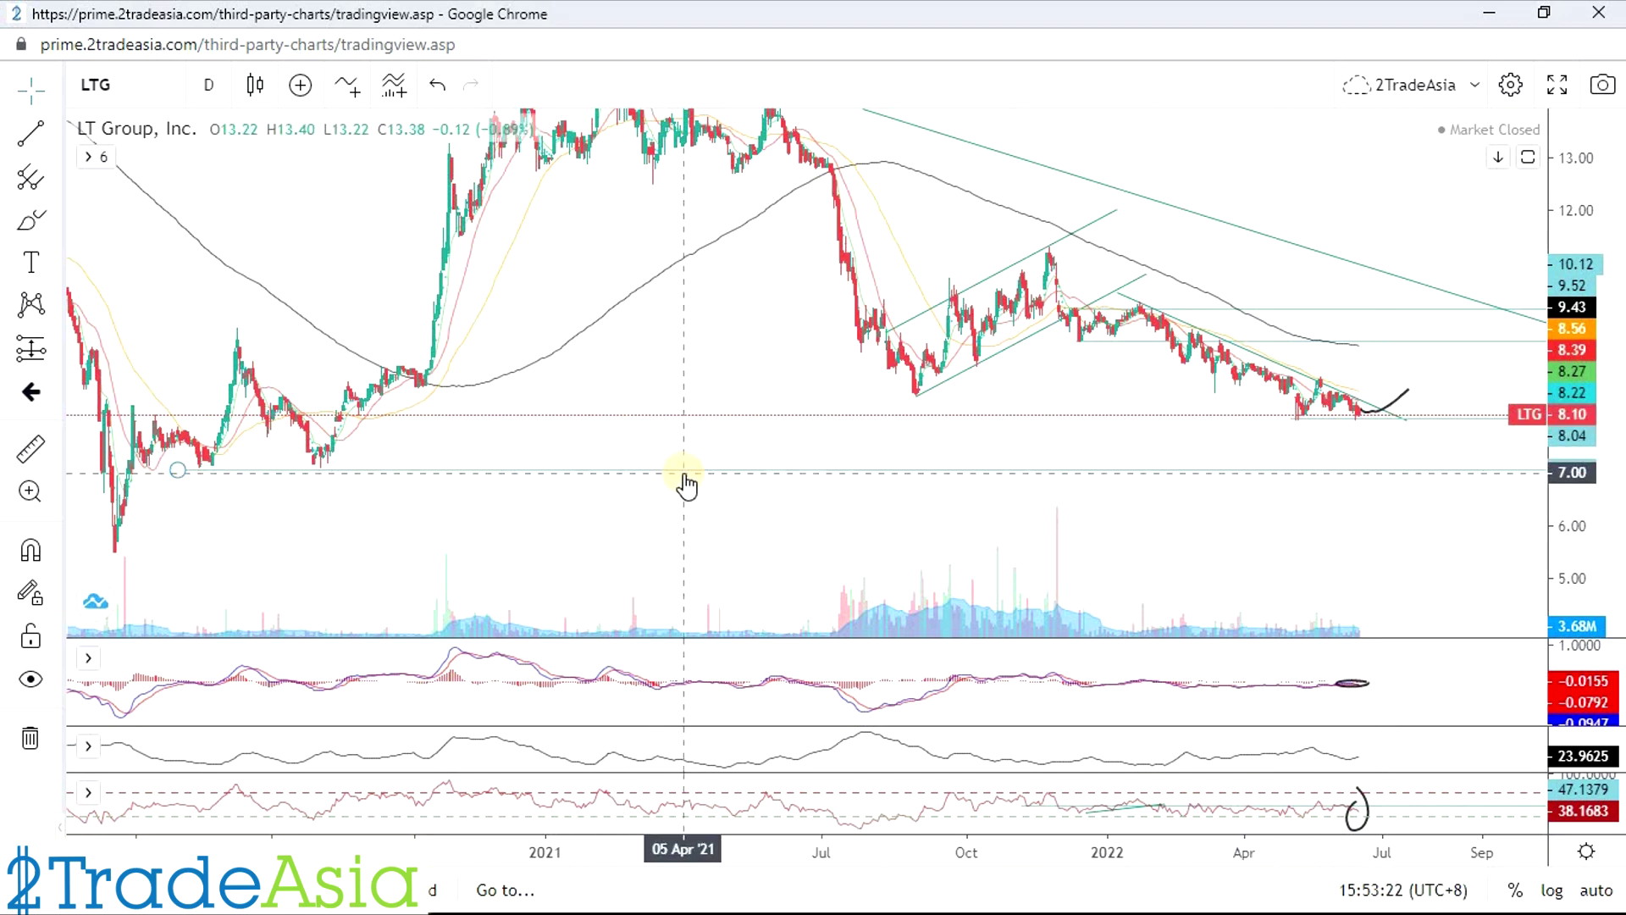
Step: Switch to the Google Sheets charting sheet and review LTG's debt to equity, current ratio, YoY and QoQ earnings, and 2022 income and EPS growth
key("alt+Tab")
left_click(327, 607)
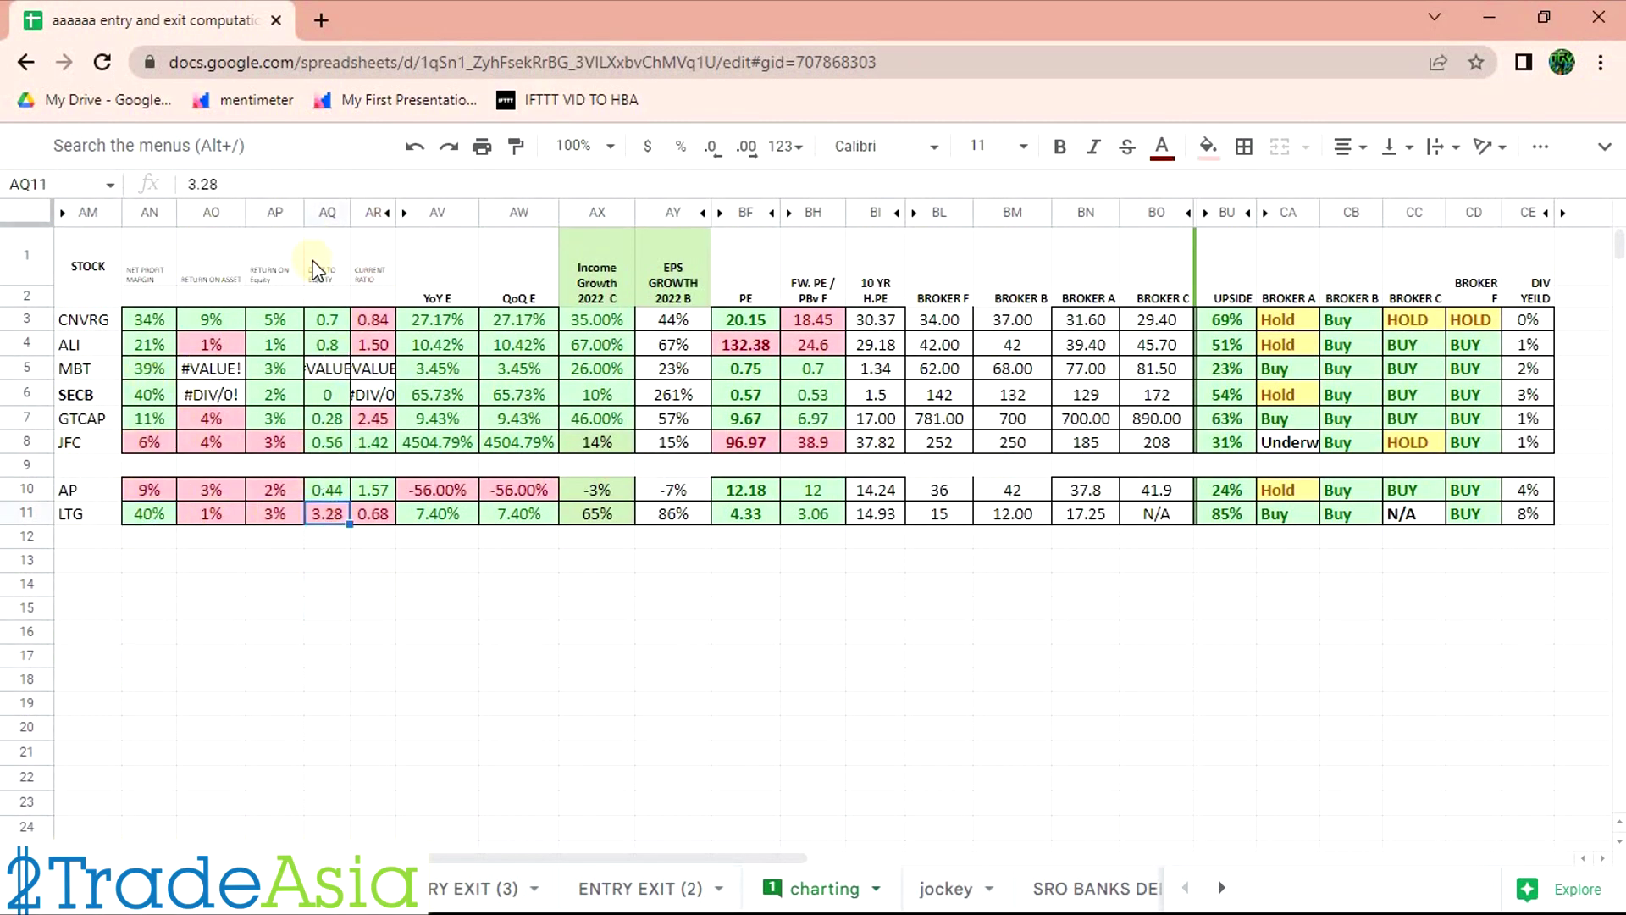
left_click(365, 513)
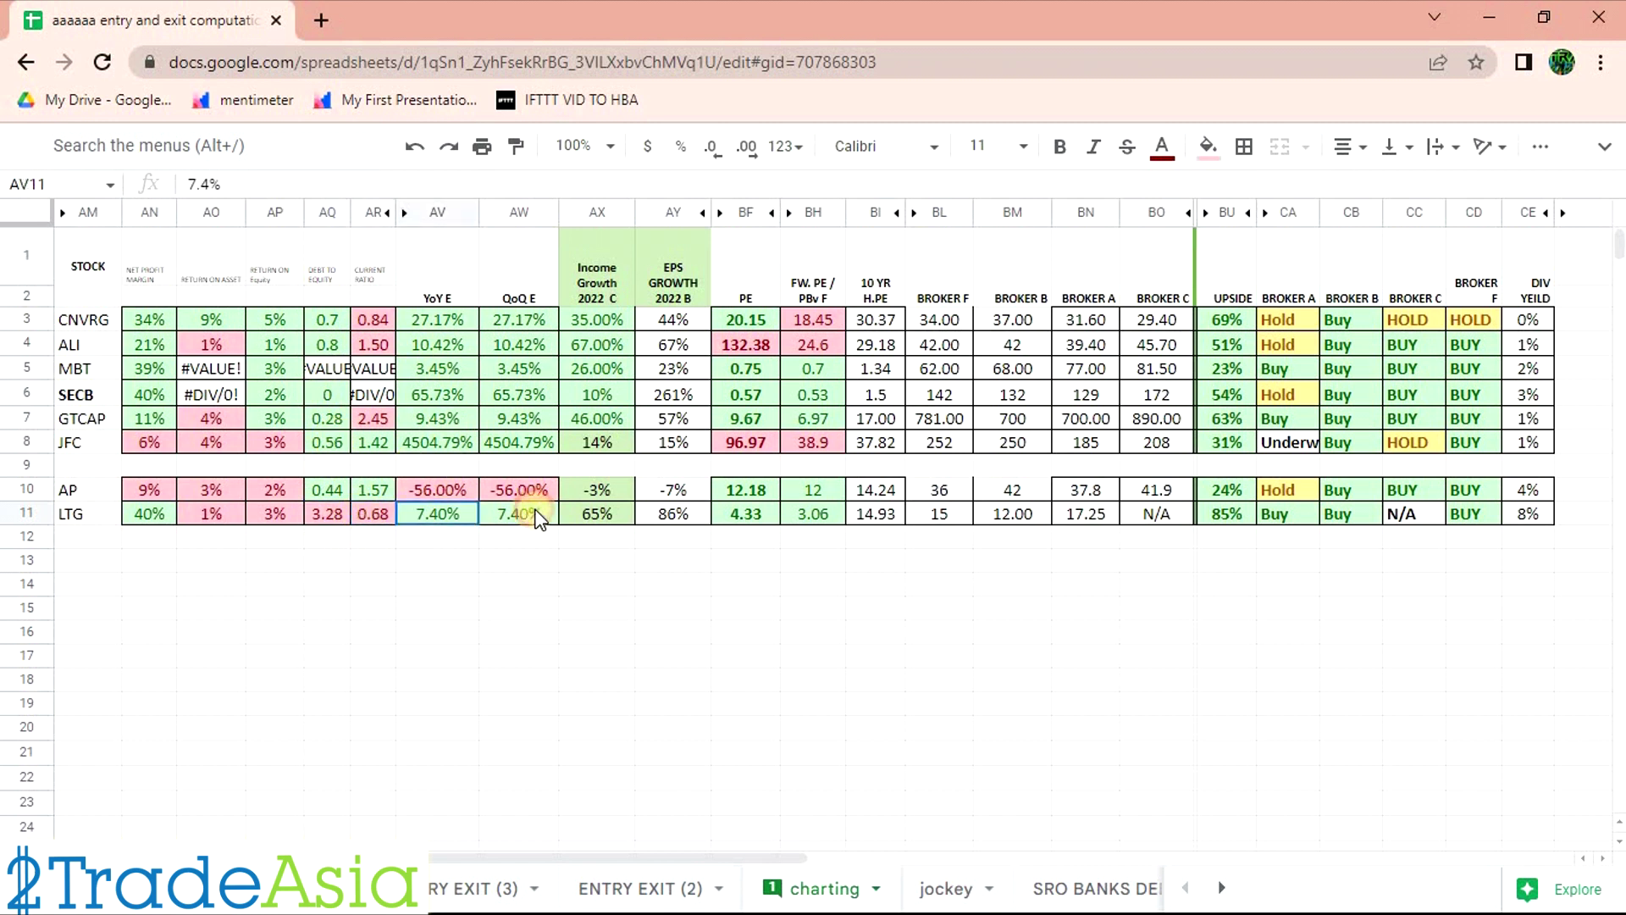
left_click_drag(457, 513, 527, 512)
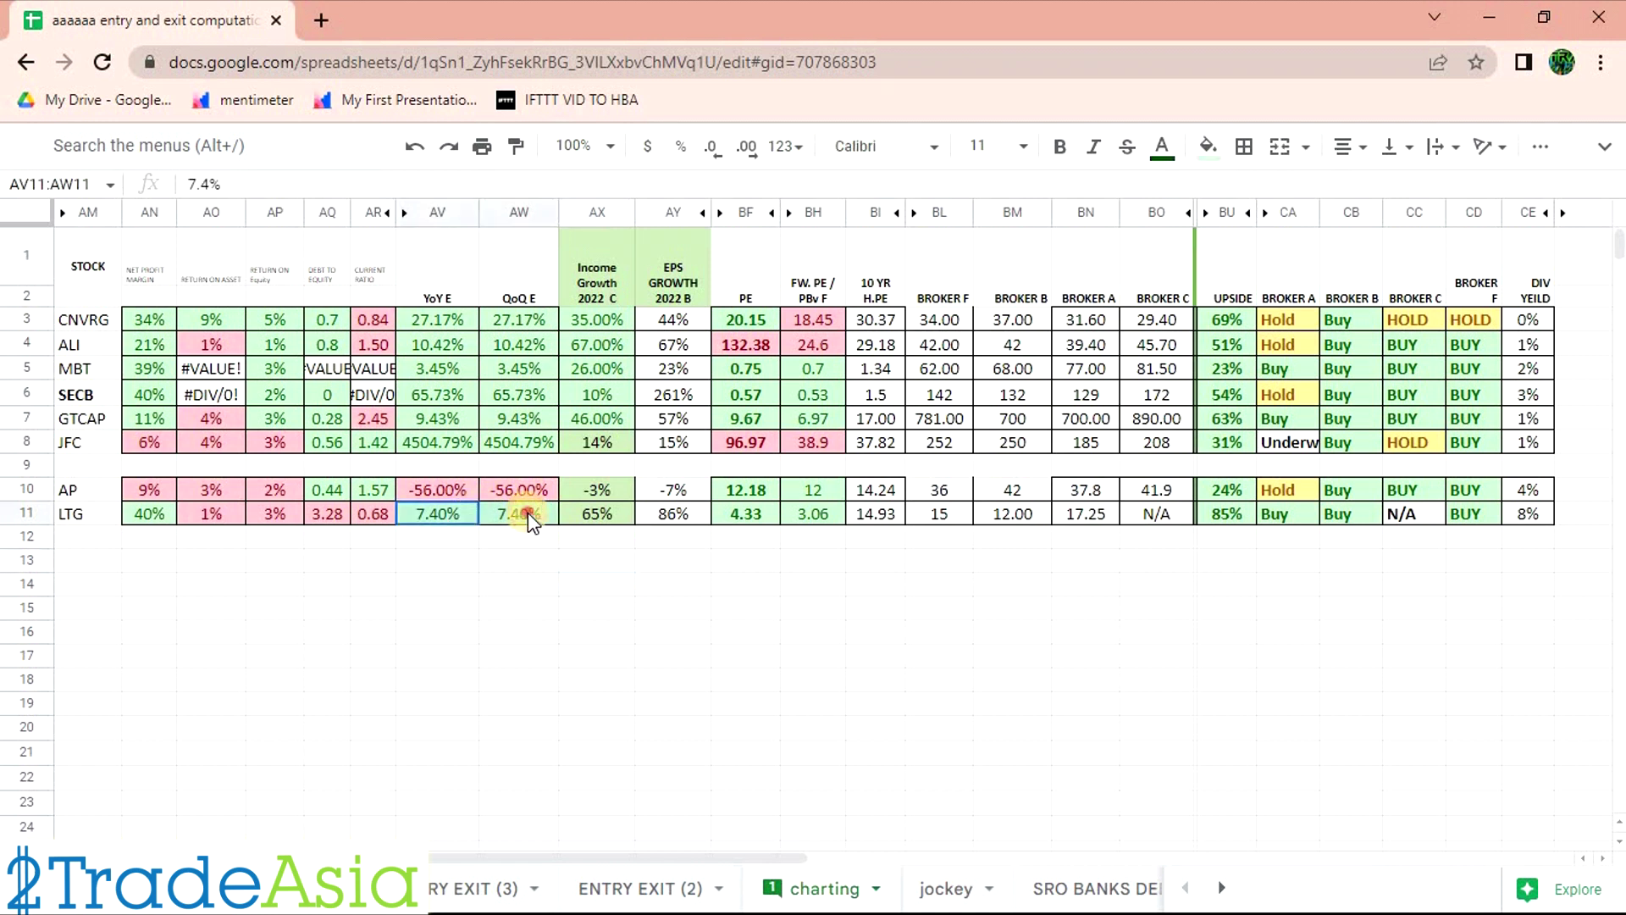
left_click(619, 515)
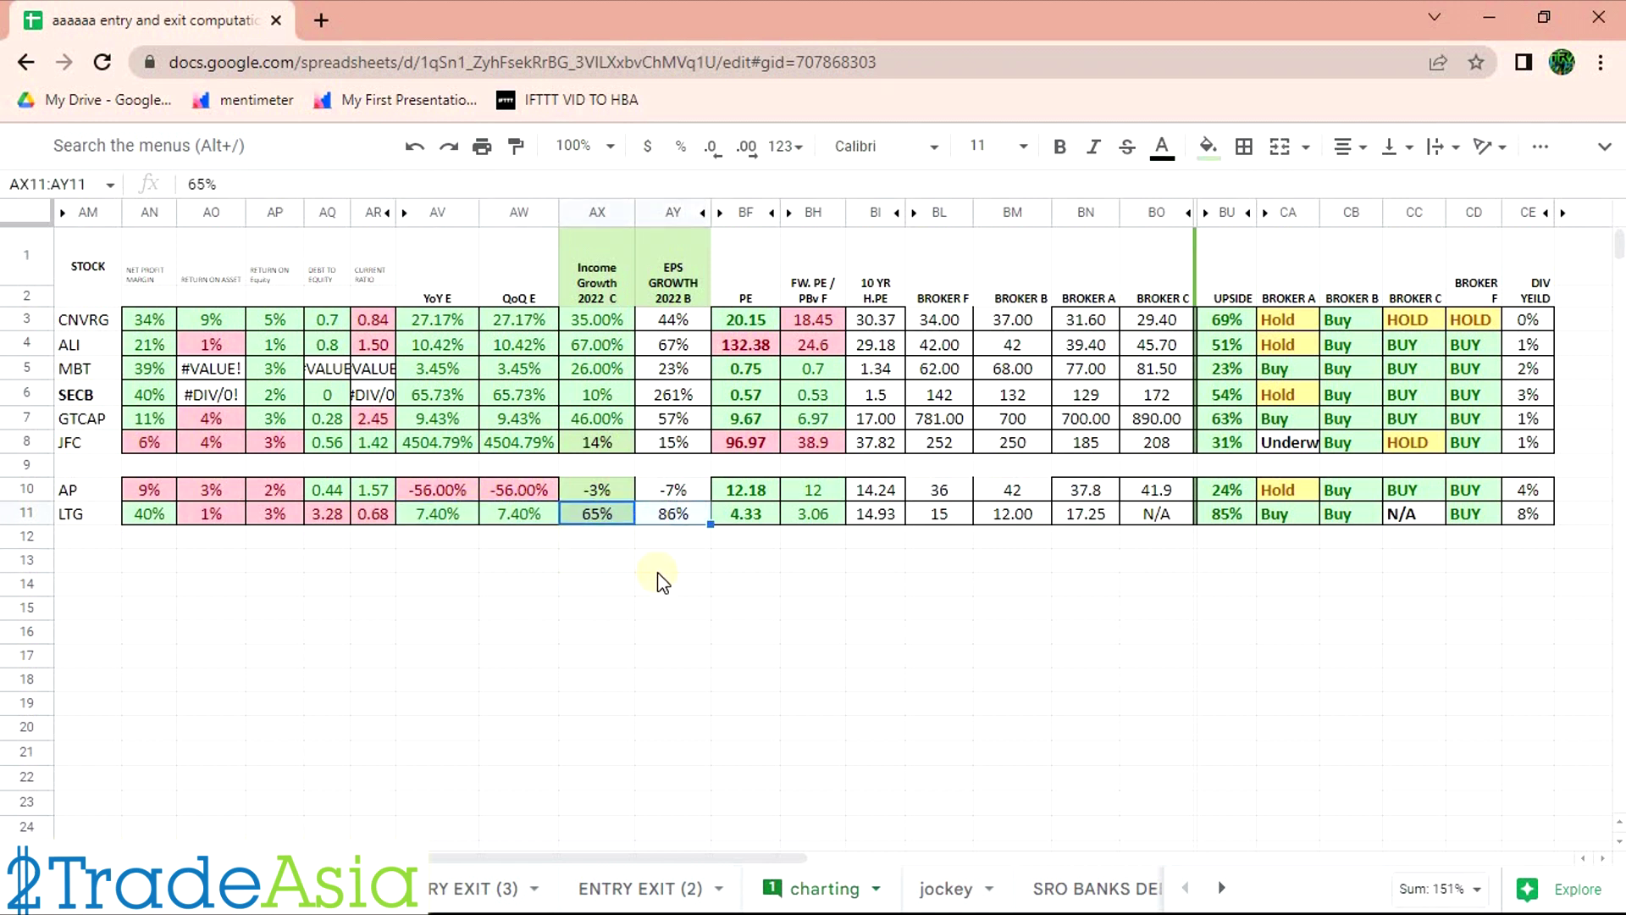
left_click(853, 593)
left_click_drag(445, 521, 506, 542)
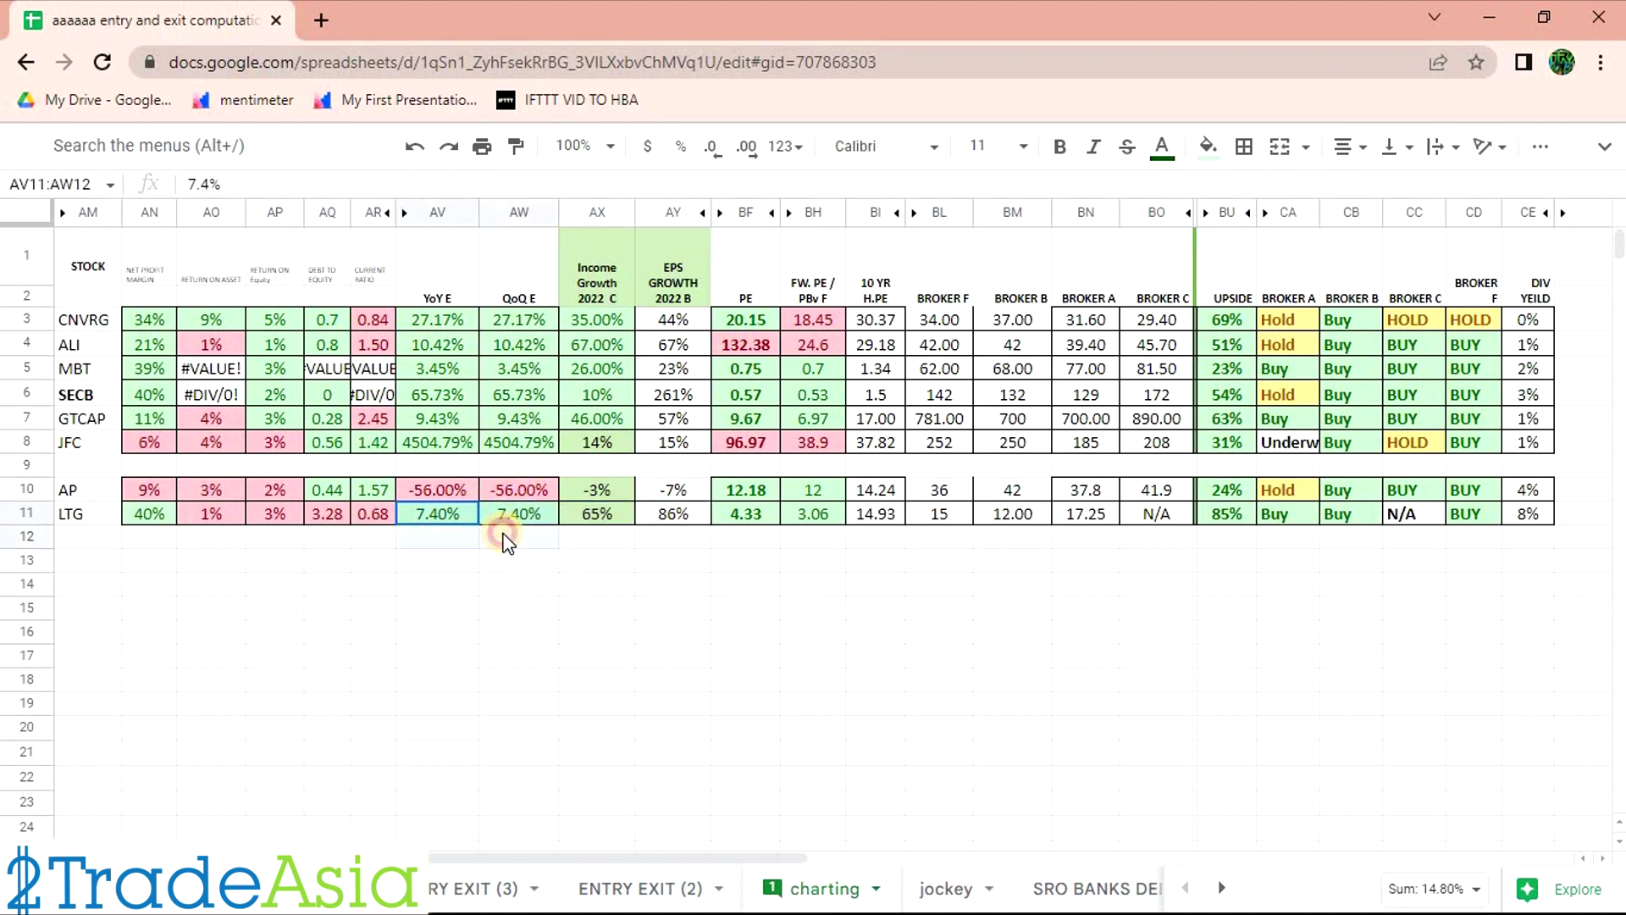
left_click(783, 637)
Step: Review LTG's PE, forward PE and 10-year historical PE, along with its full row of fundamentals from net profit margin onward
left_click(759, 525)
left_click(809, 518)
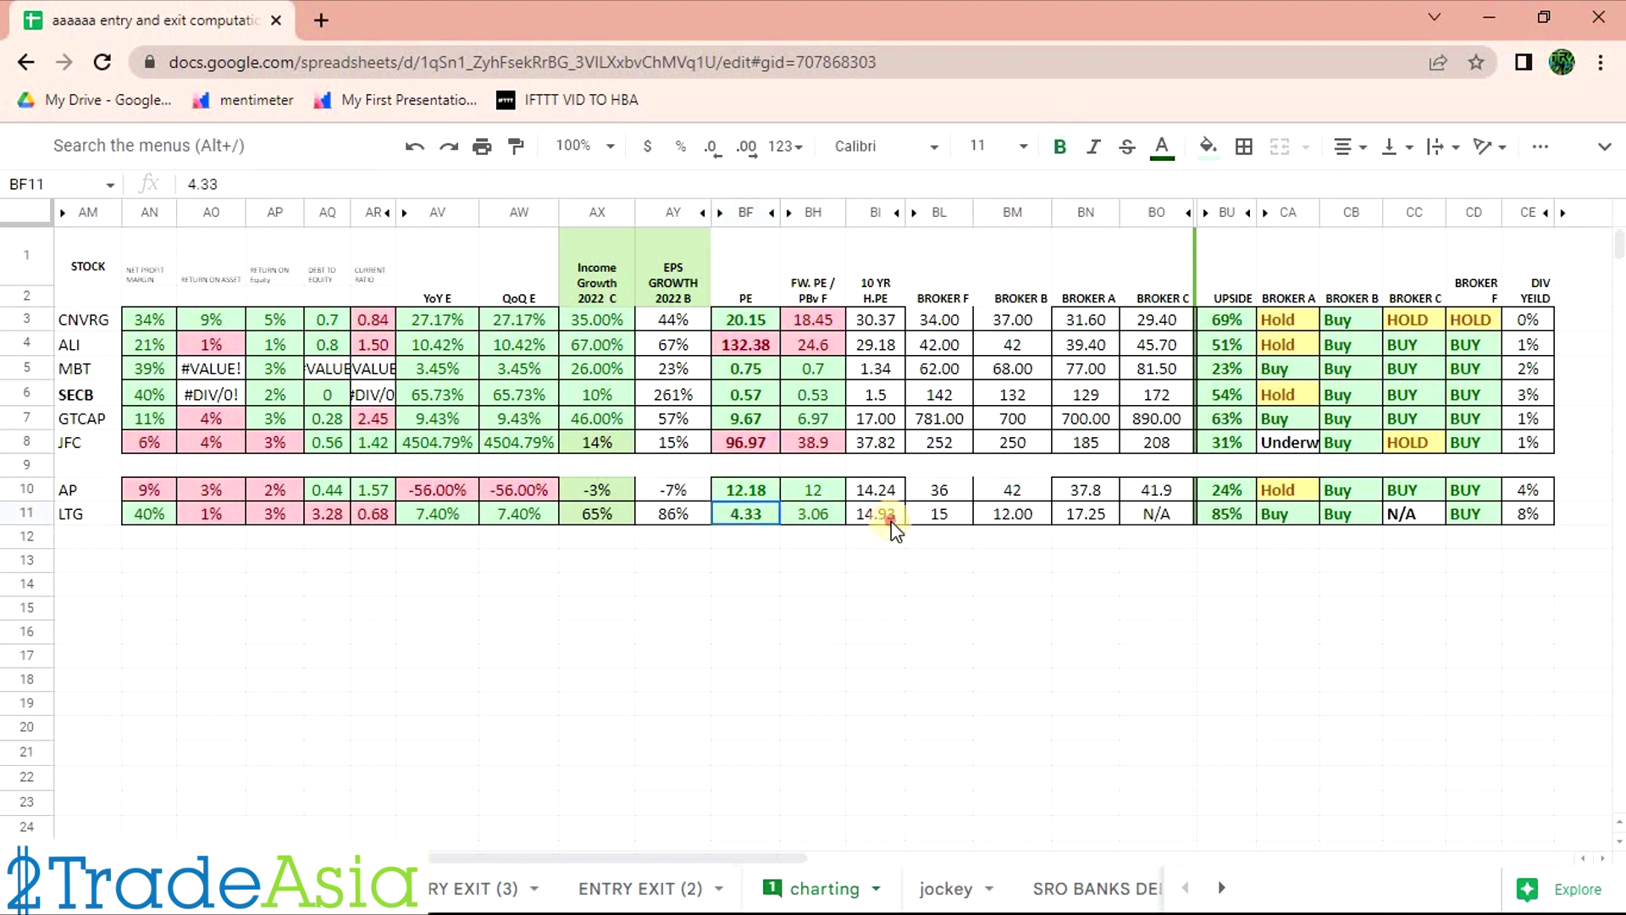
left_click(739, 584)
left_click_drag(155, 512, 828, 527)
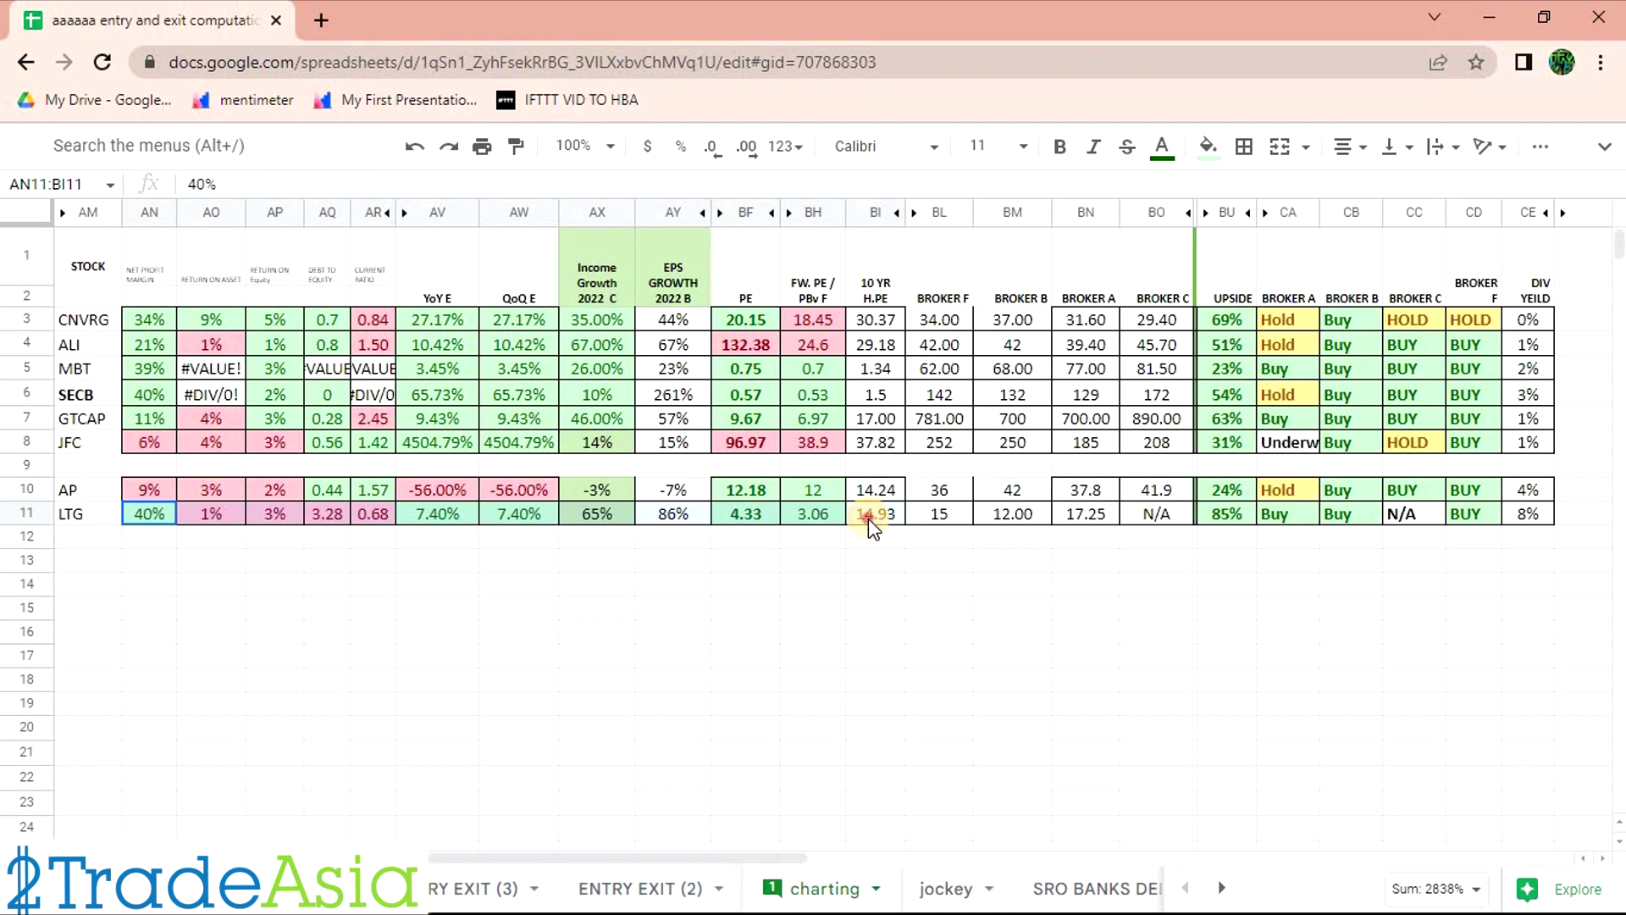
left_click_drag(868, 519, 869, 519)
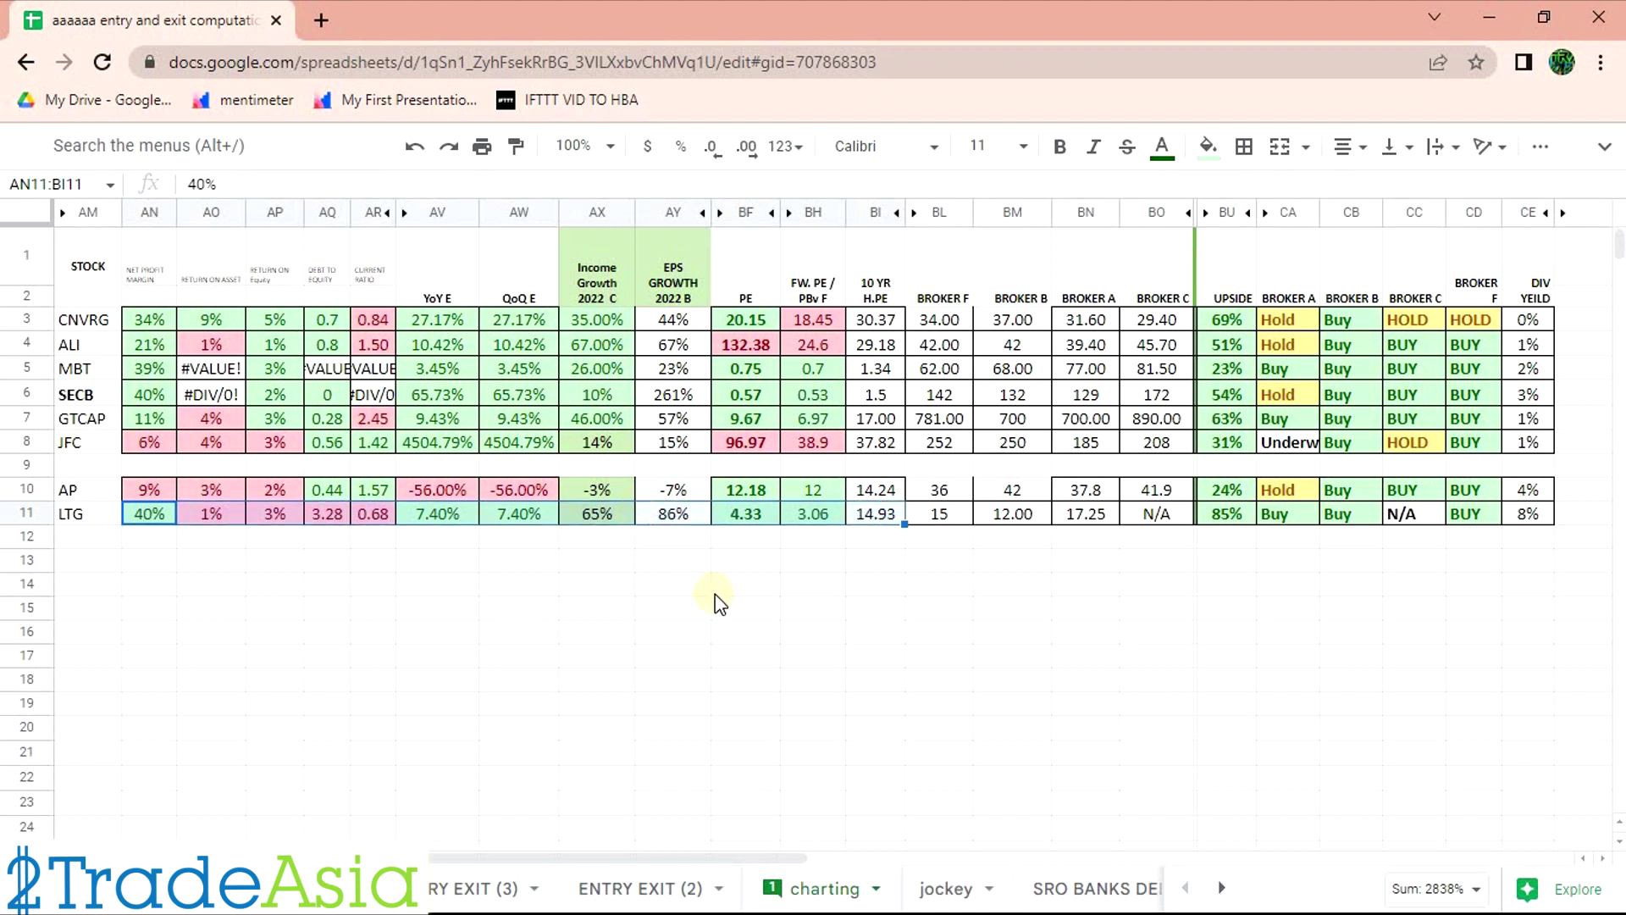
left_click(775, 617)
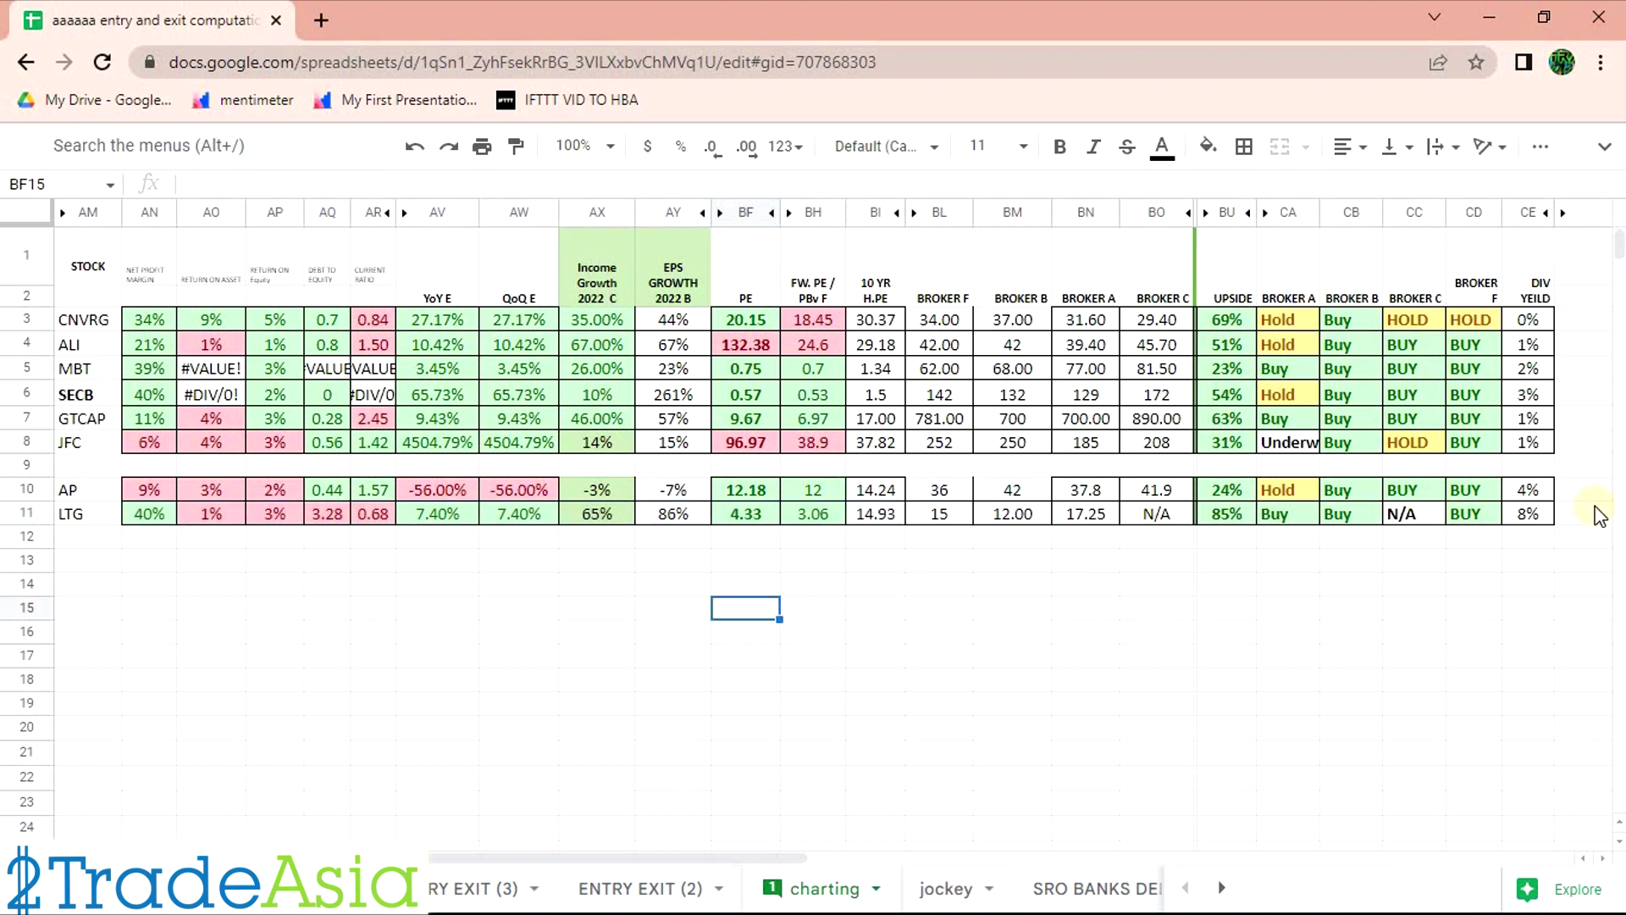
Step: Review LTG's dividend yield, broker ratings, upside and Broker F target price
left_click(1535, 518)
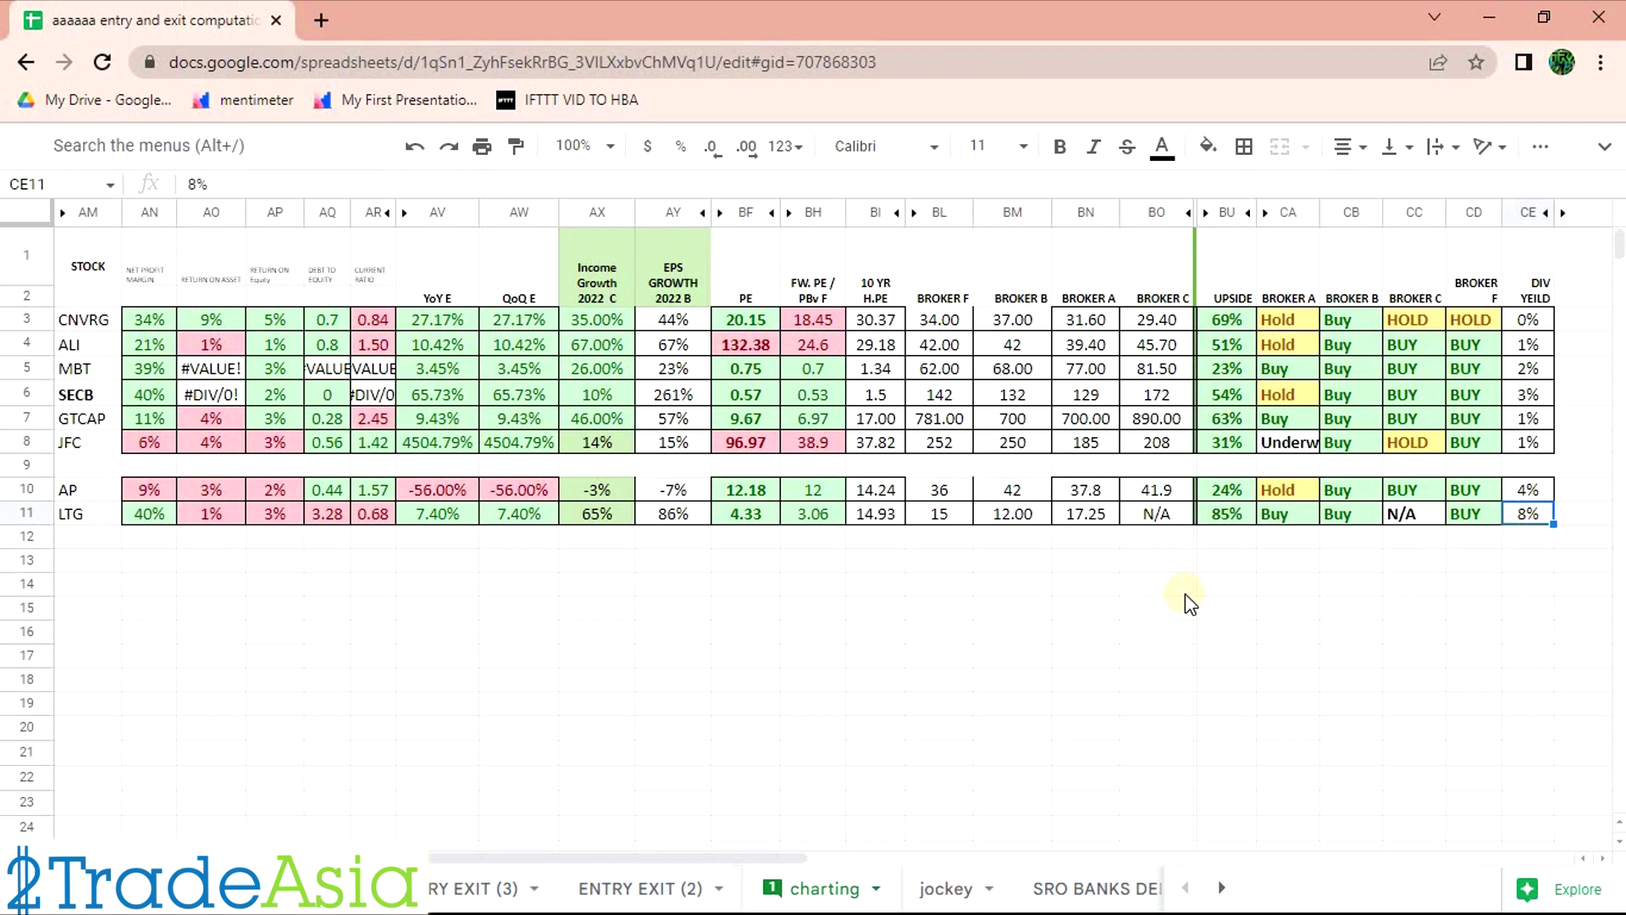
left_click_drag(1381, 507, 1256, 517)
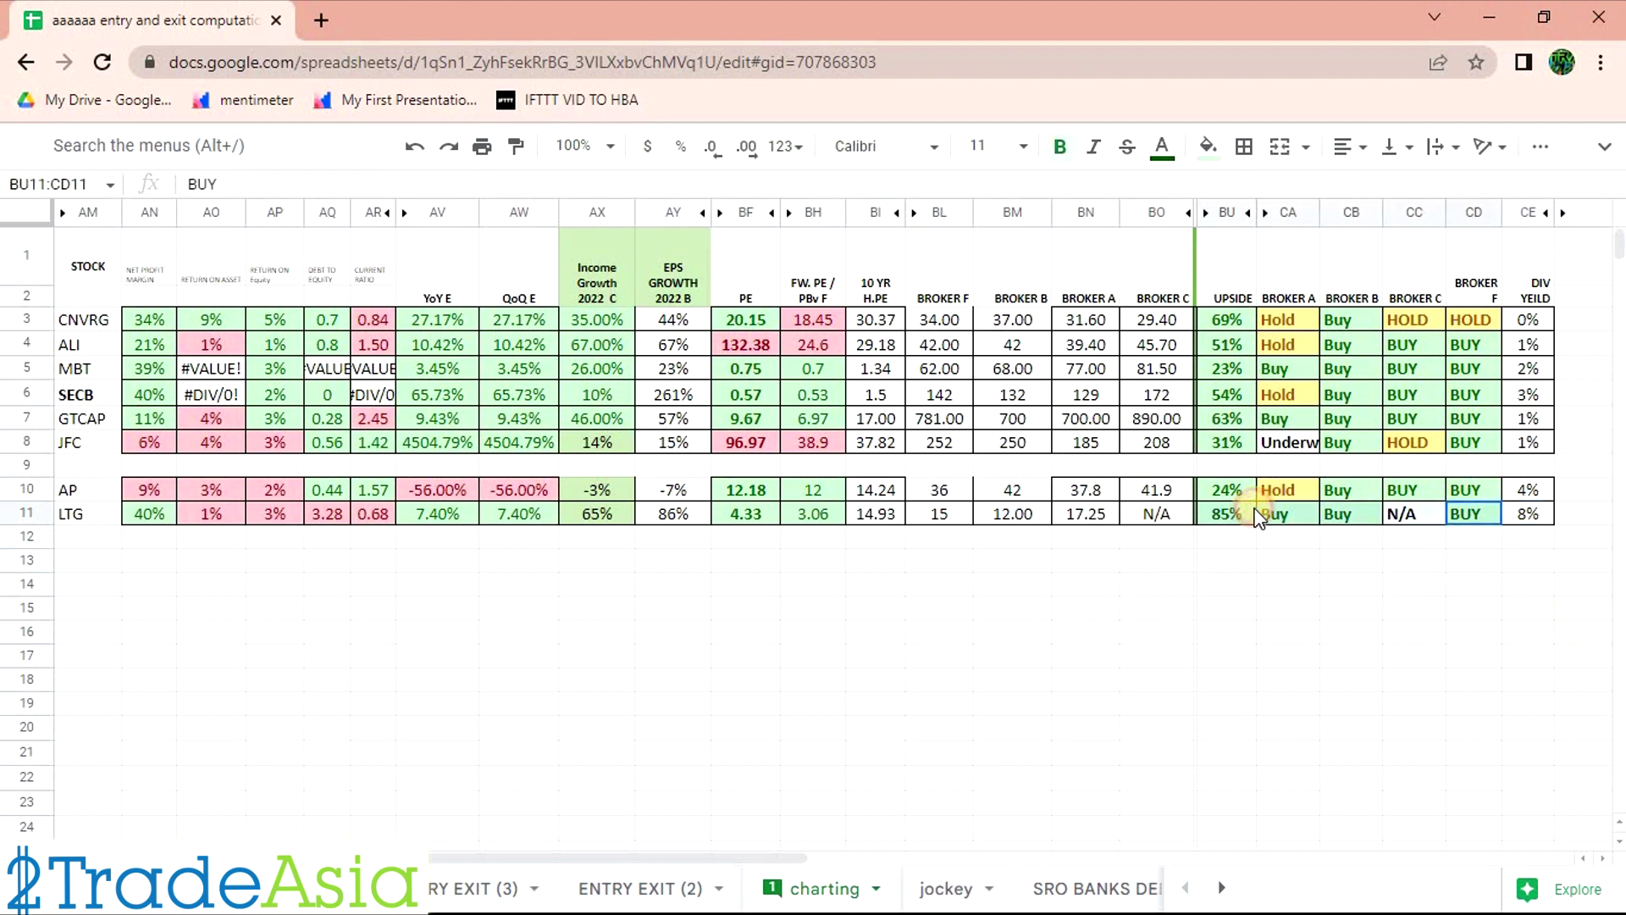
left_click(1404, 557)
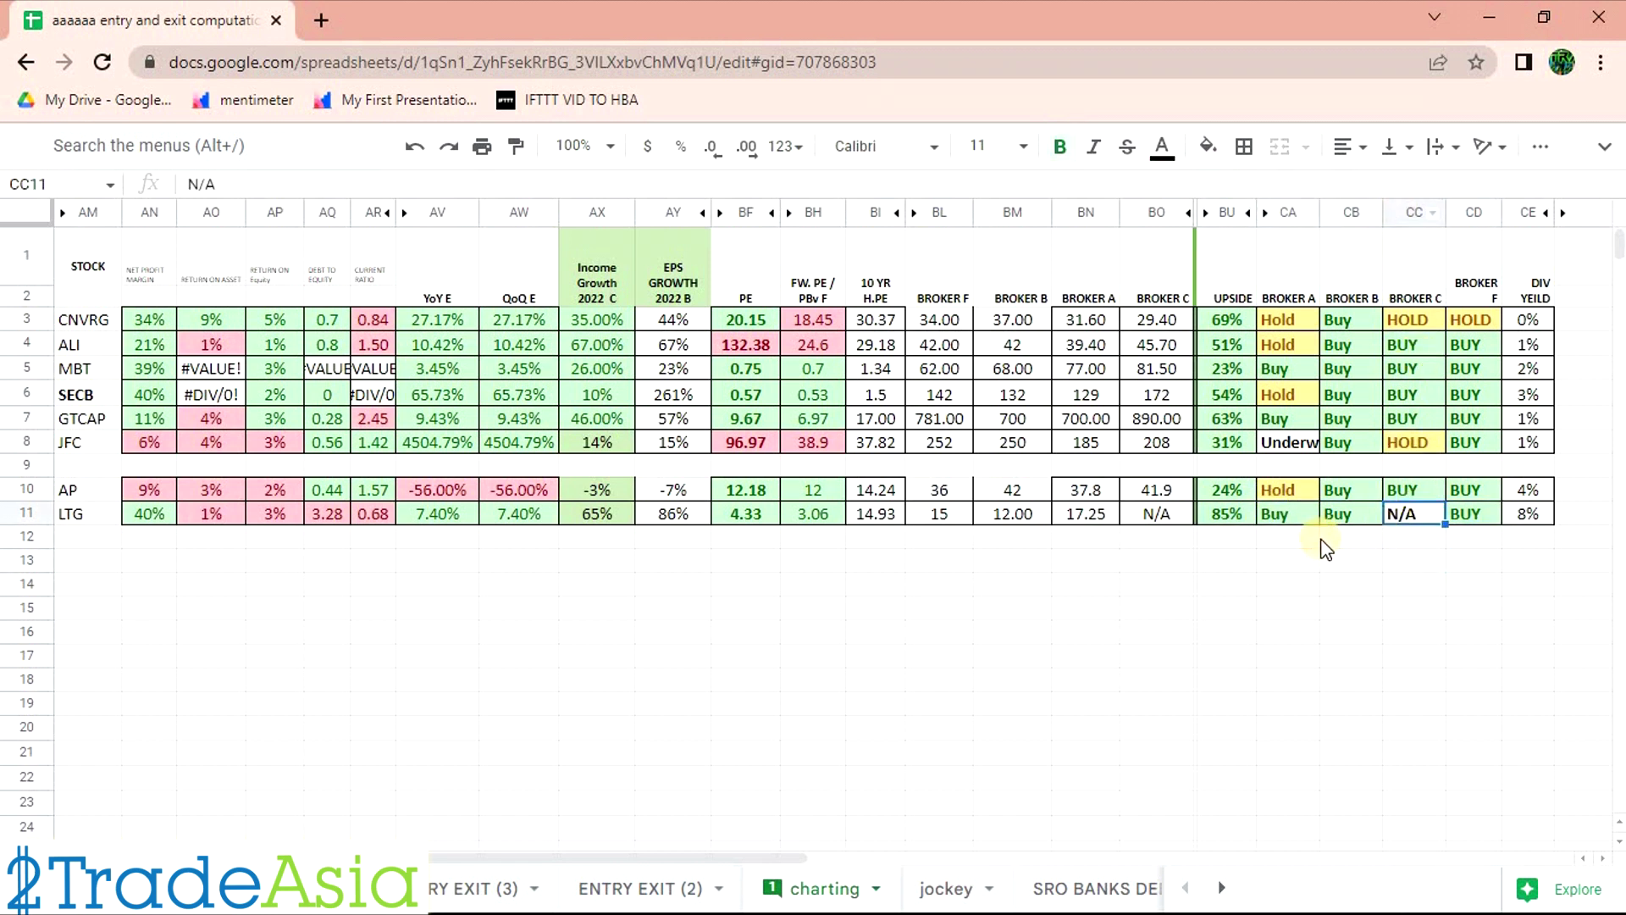
left_click(1236, 517)
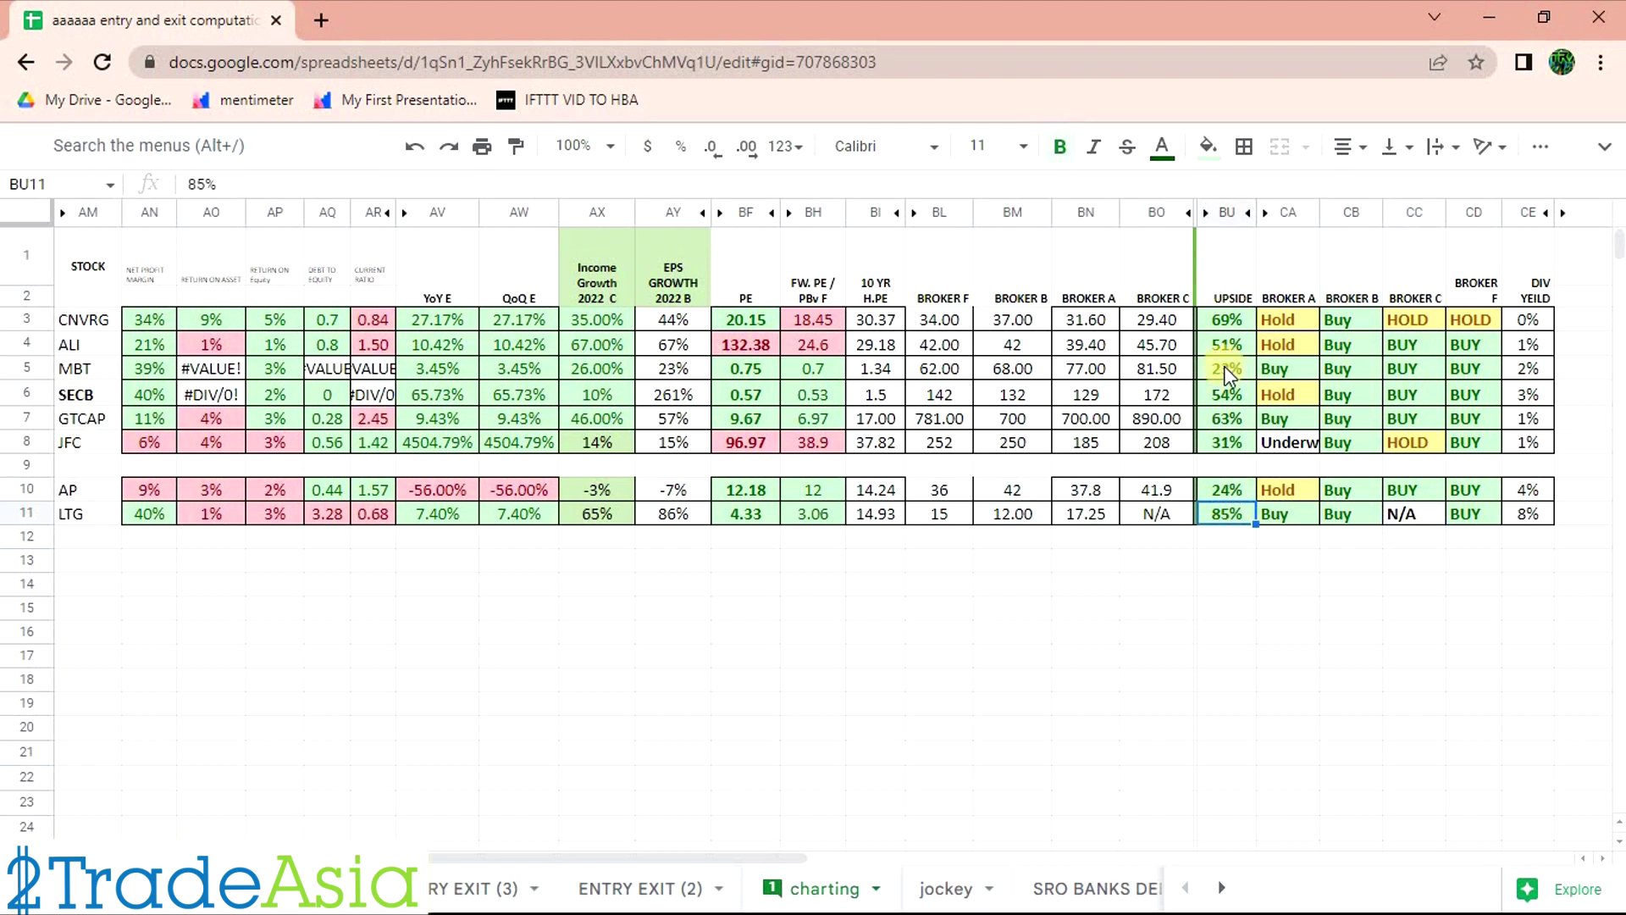
left_click(931, 515)
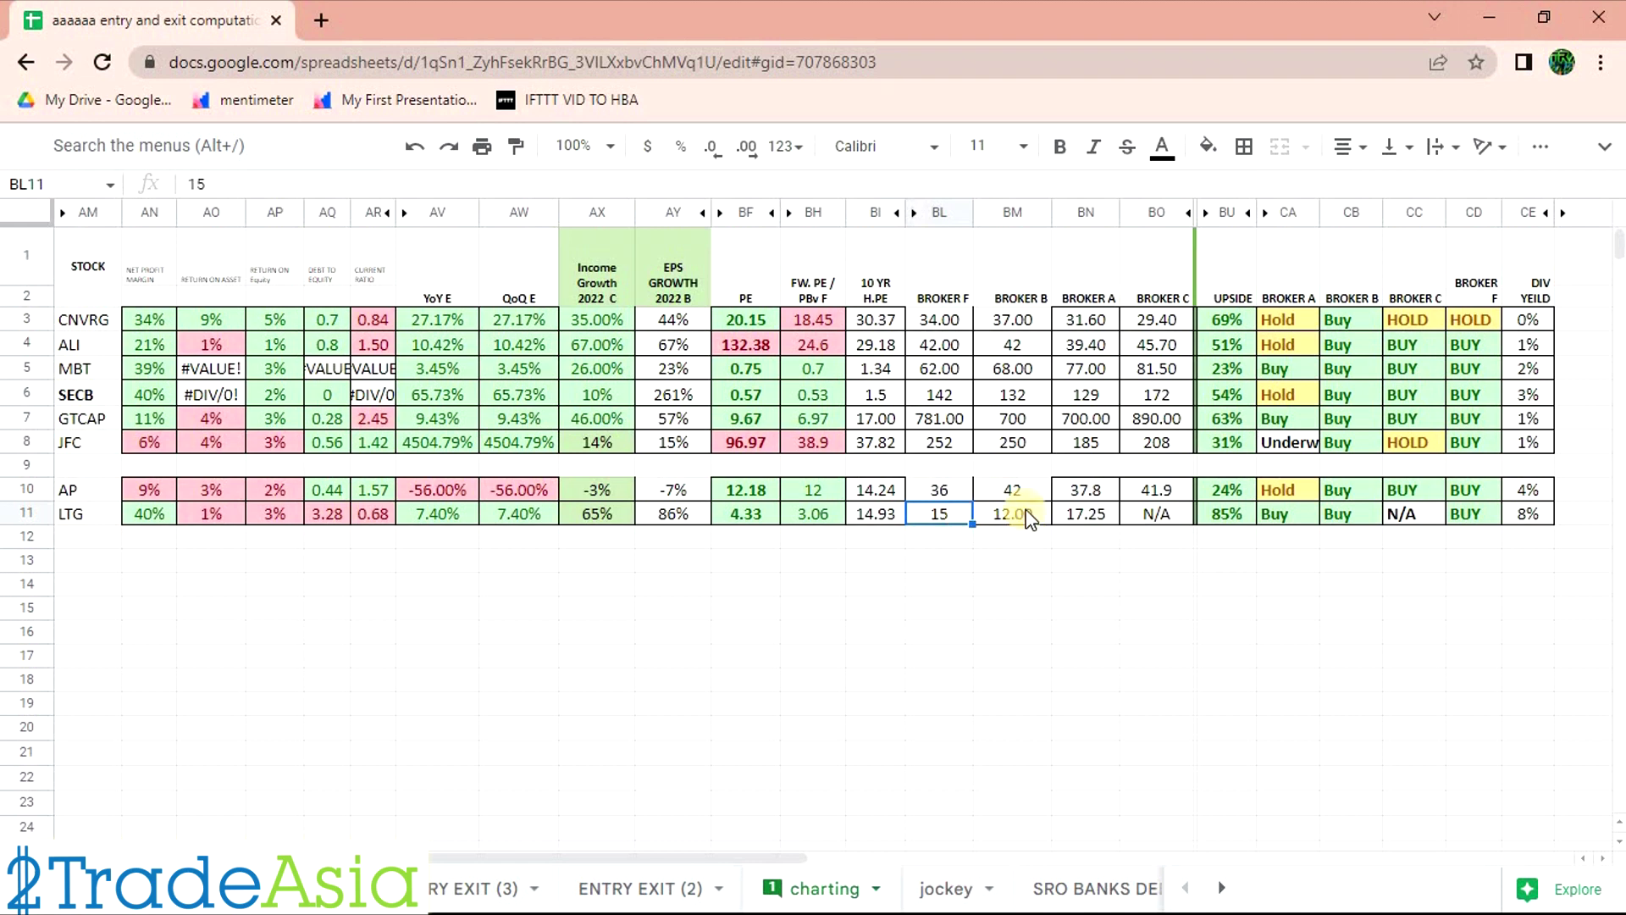
Step: Return to the LTG chart and place a horizontal ray at the September 2020 highs, at about 8.95
key("alt+Tab")
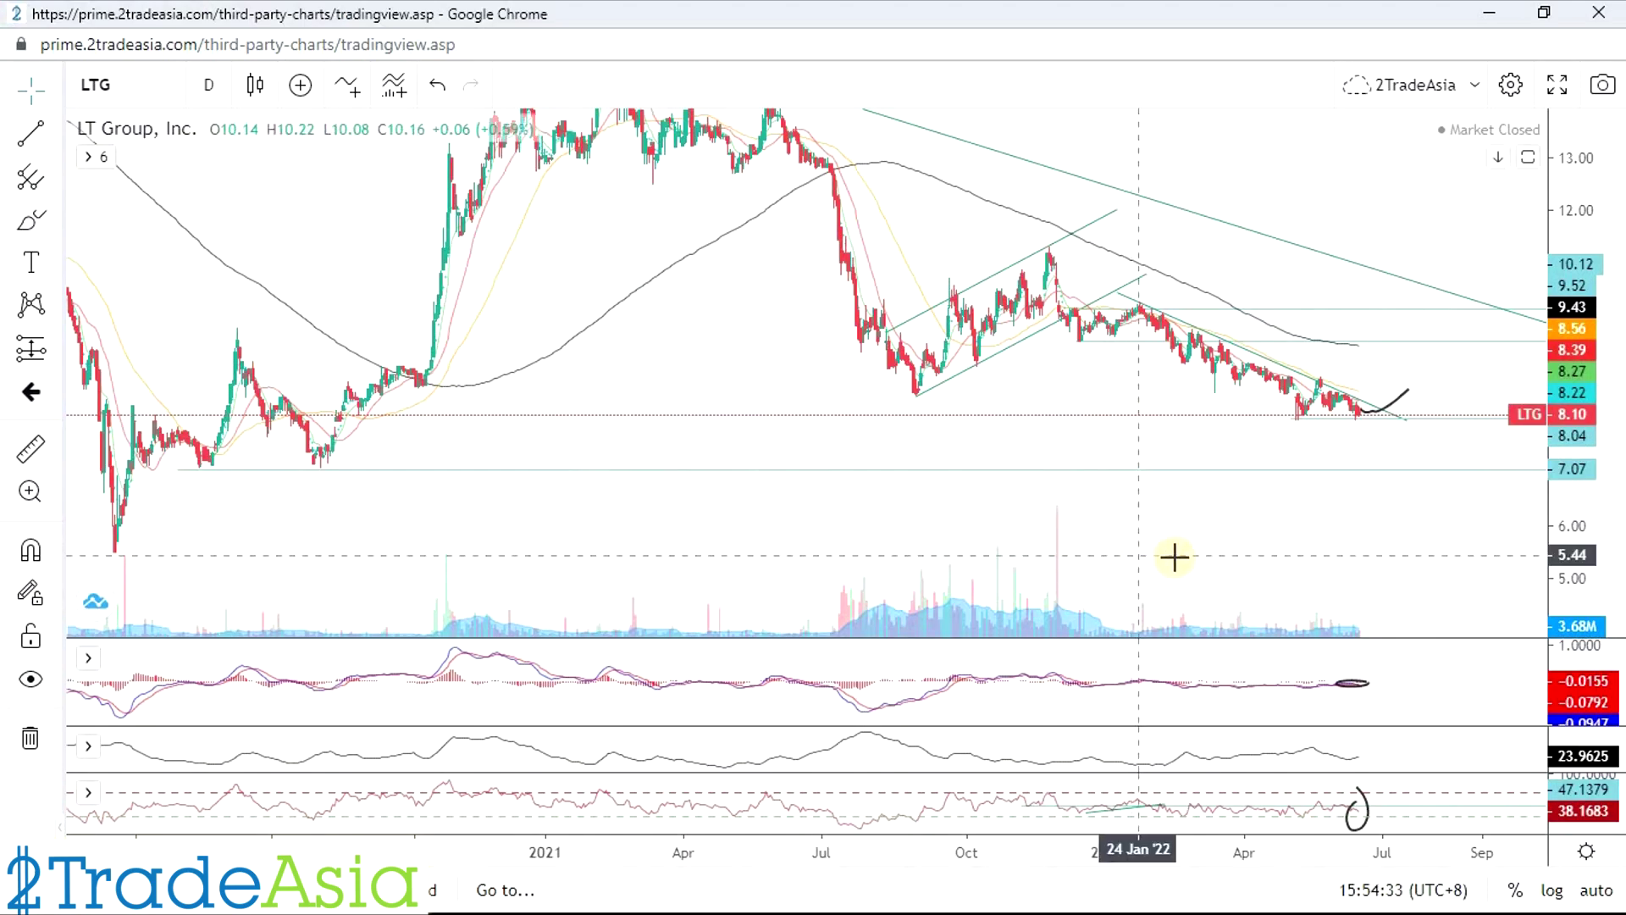
scroll(1181, 521, "down", 3)
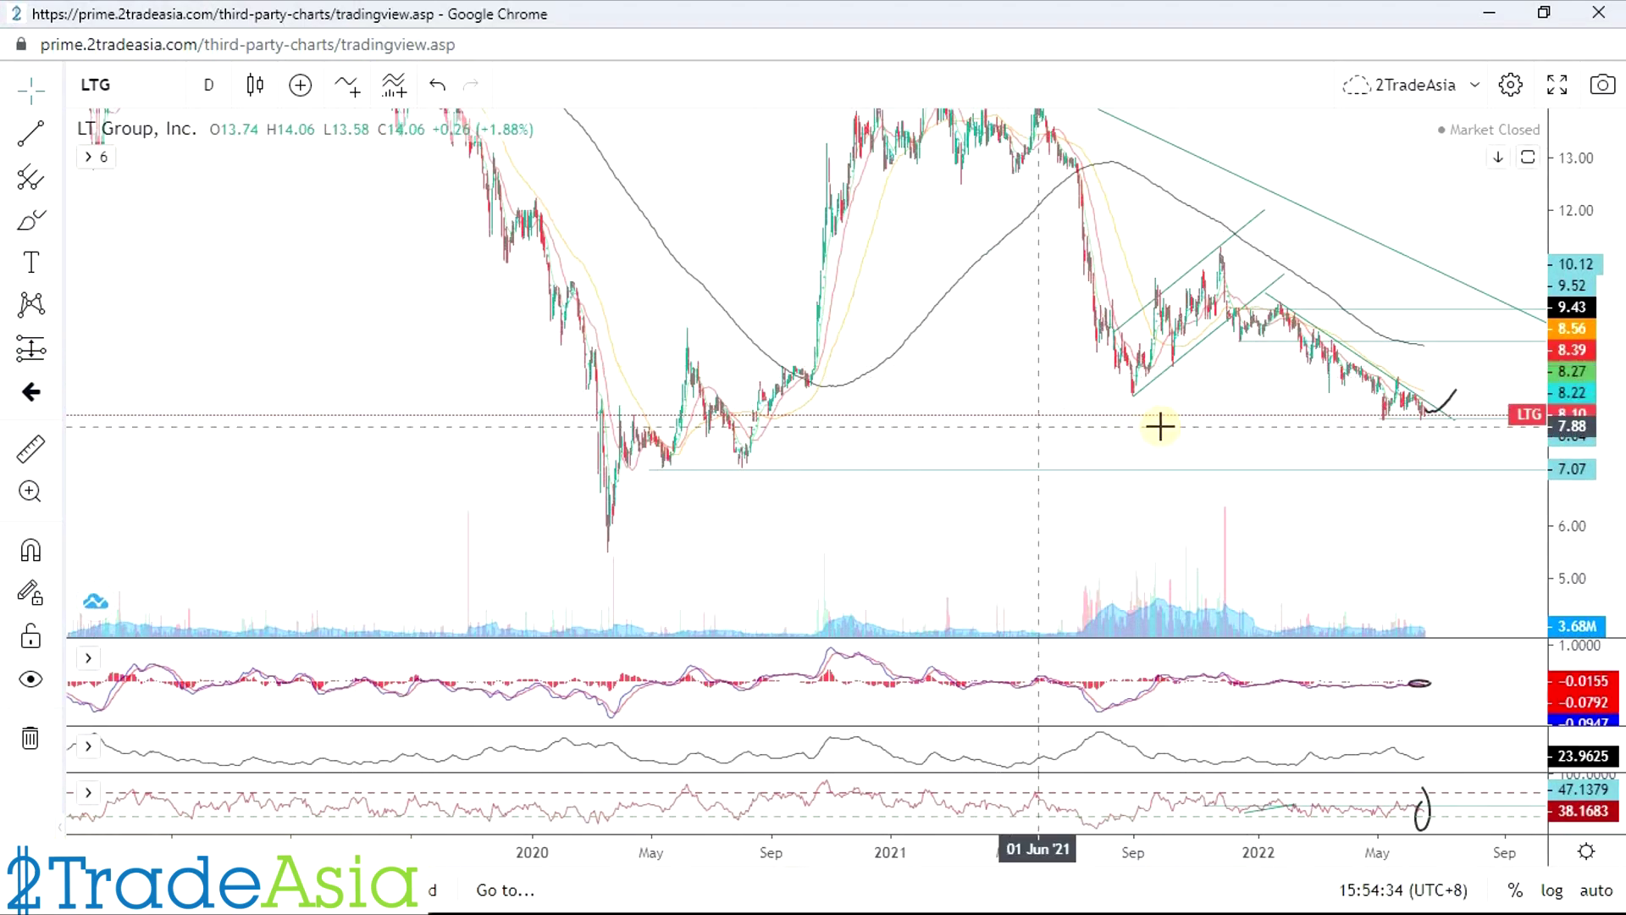
scroll(1150, 432, "up", 2)
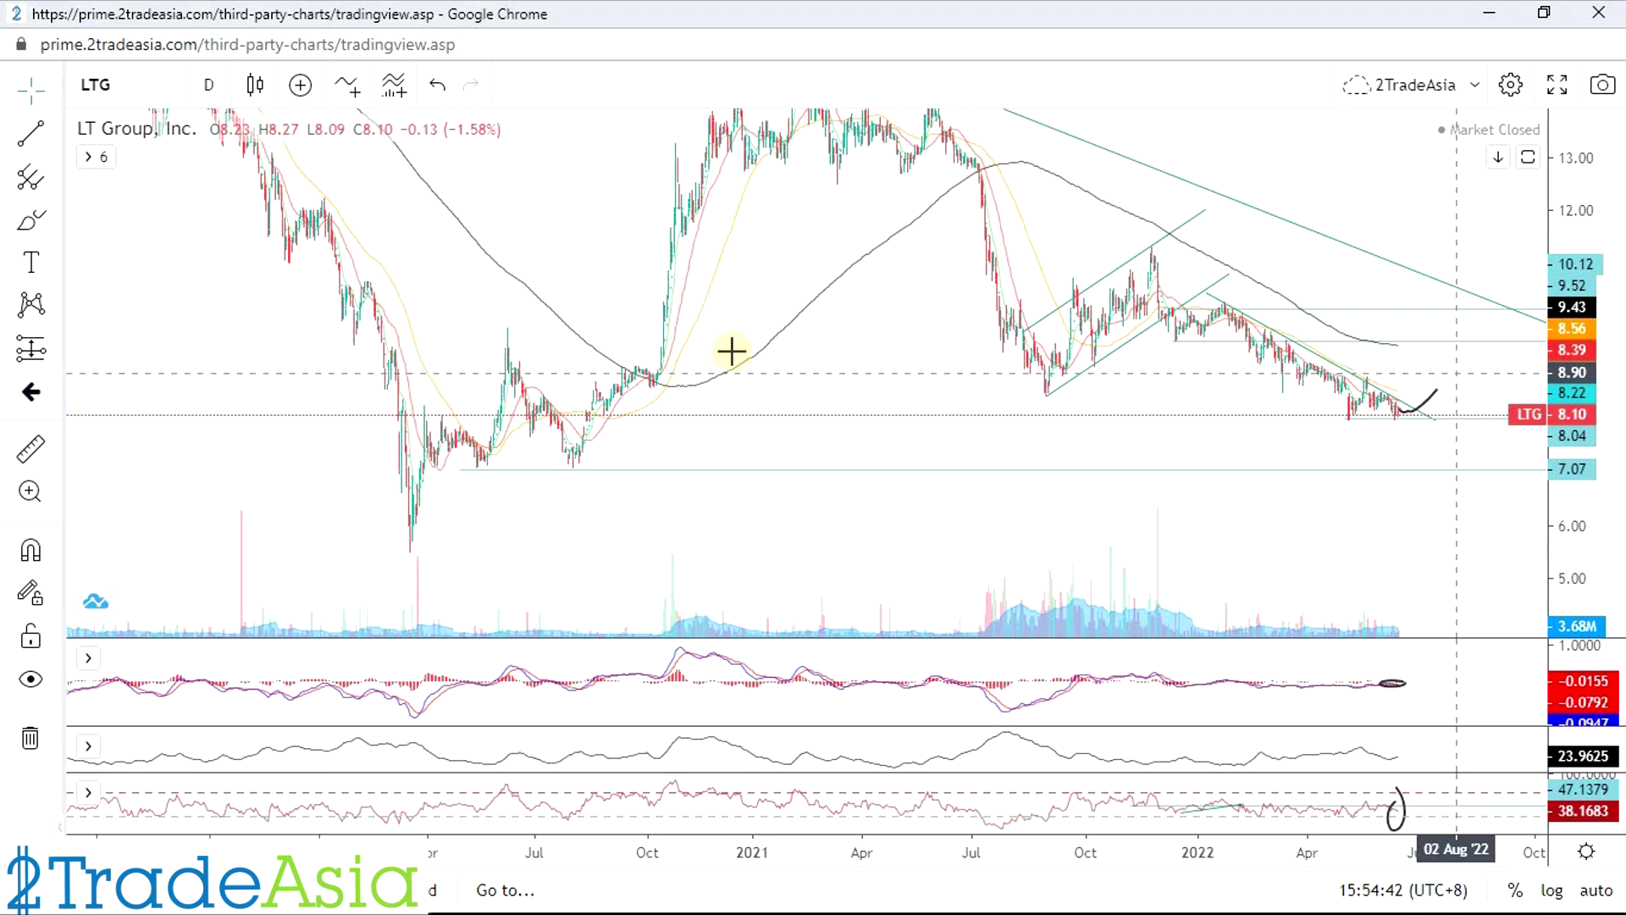
left_click(54, 134)
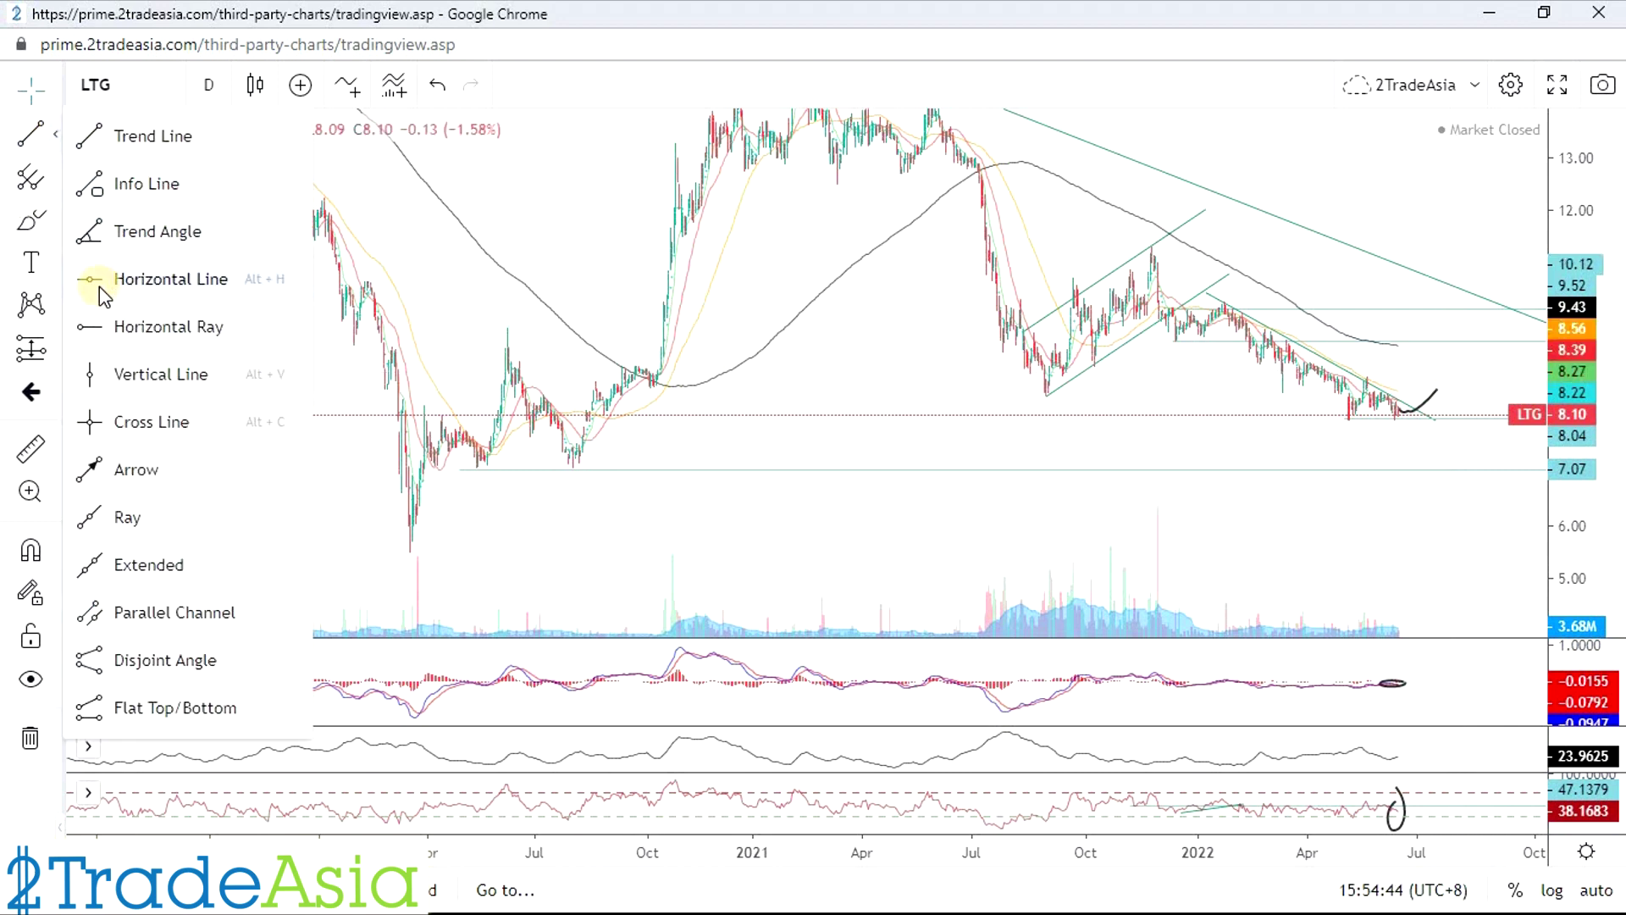
left_click(90, 329)
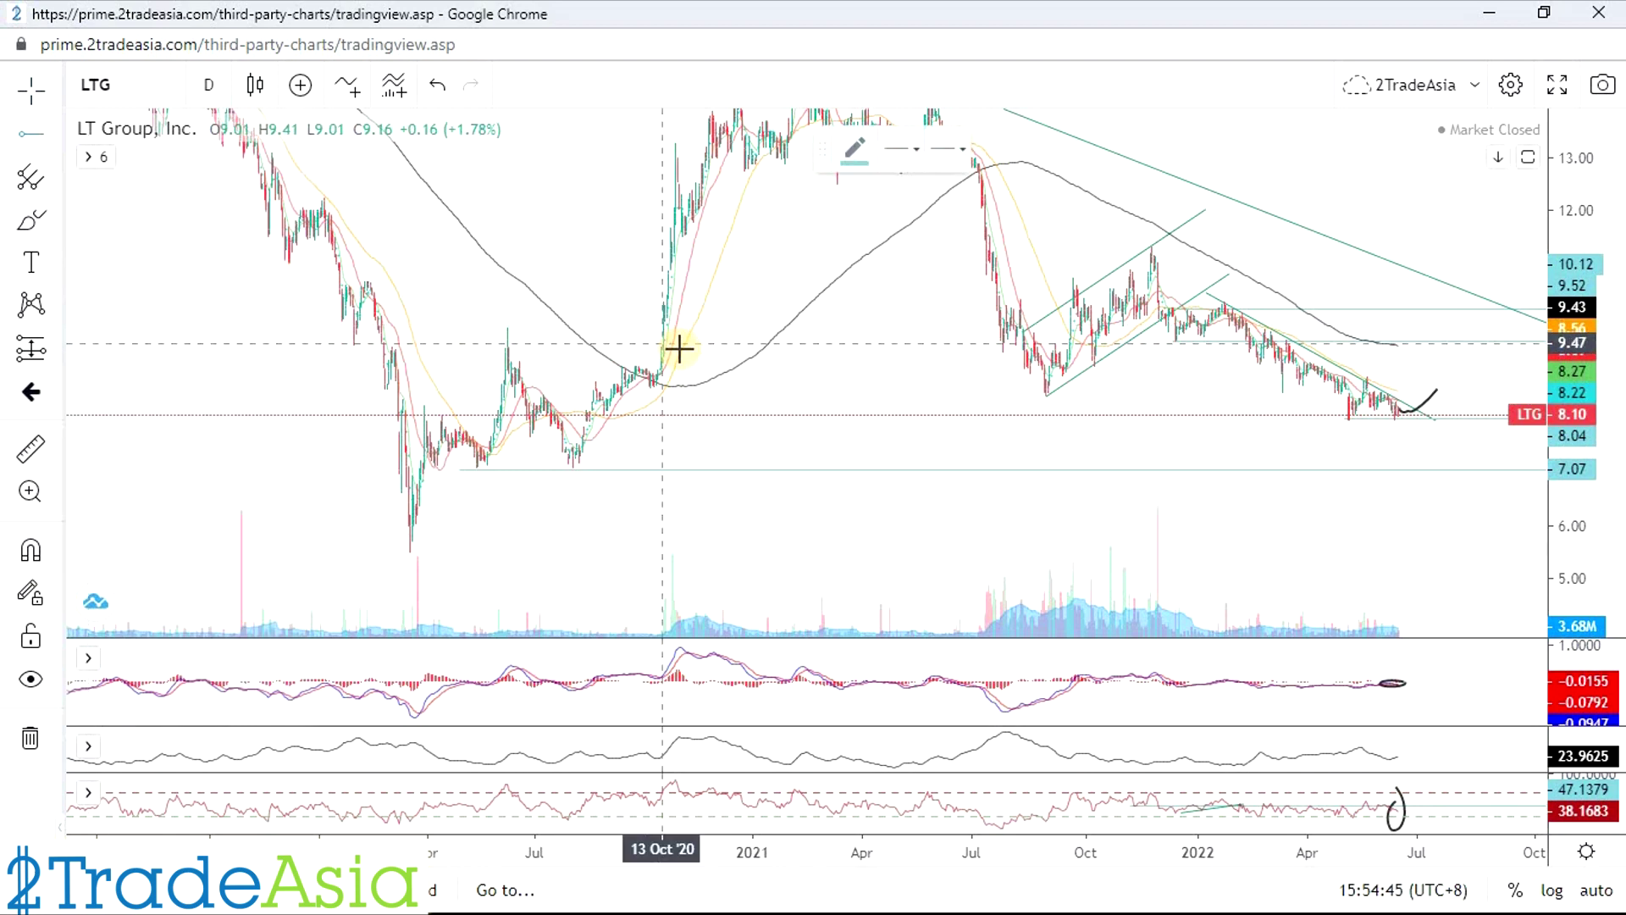
left_click(637, 371)
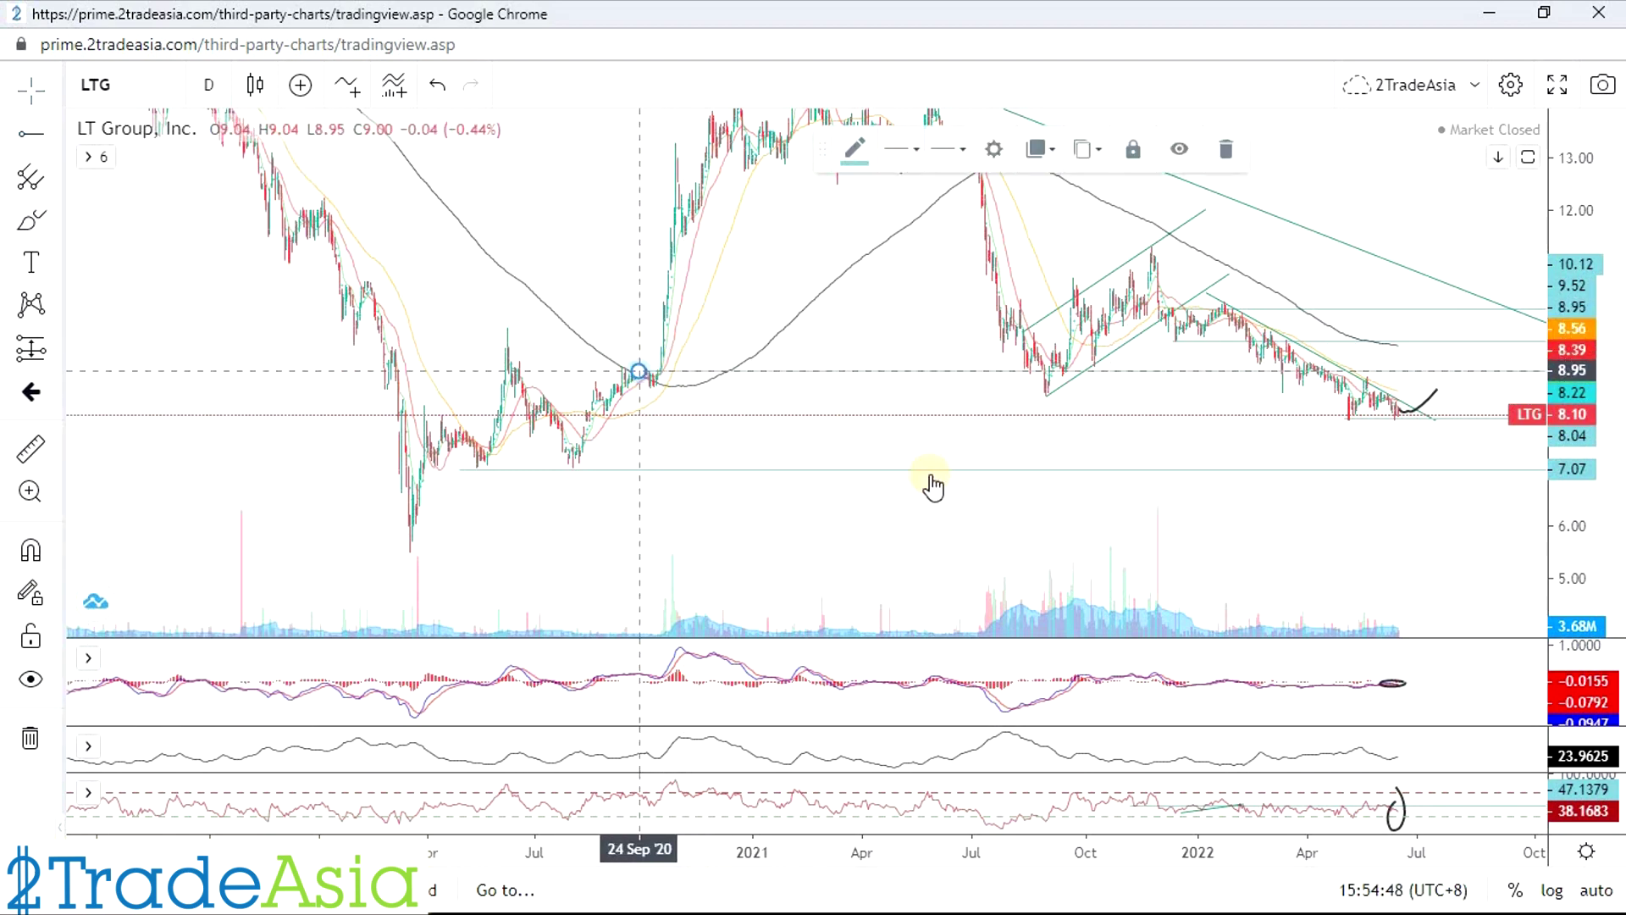
Step: Measure the percentage rise from the 7.07 support ray up to LTG's latest price level
scroll(940, 477, "up", 2)
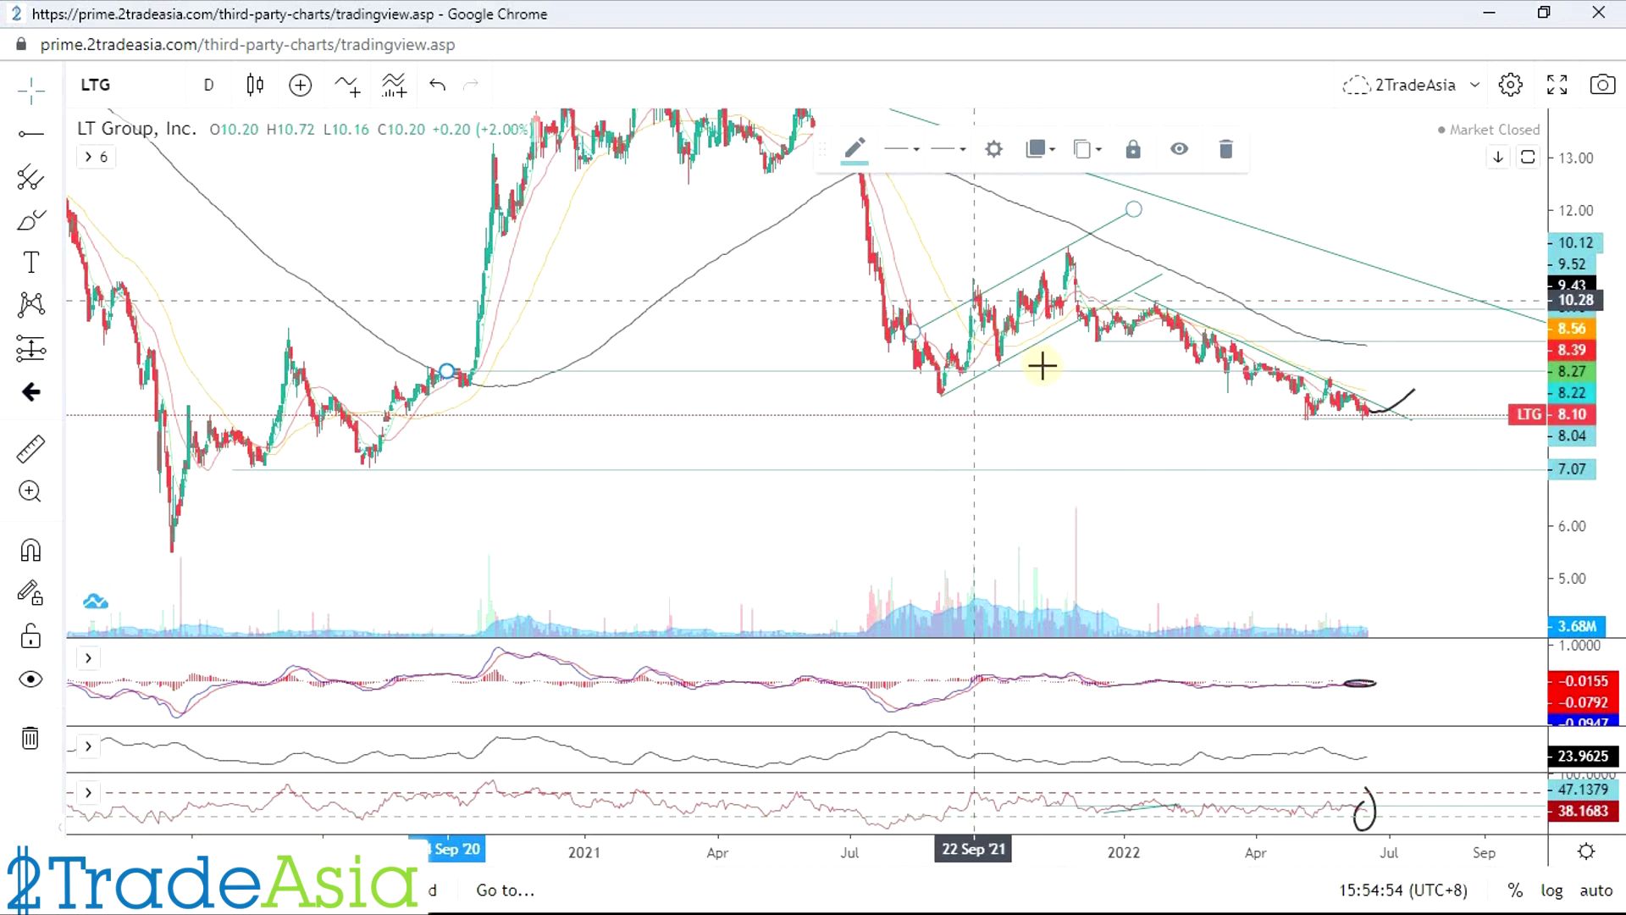
scroll(1042, 366, "up", 2)
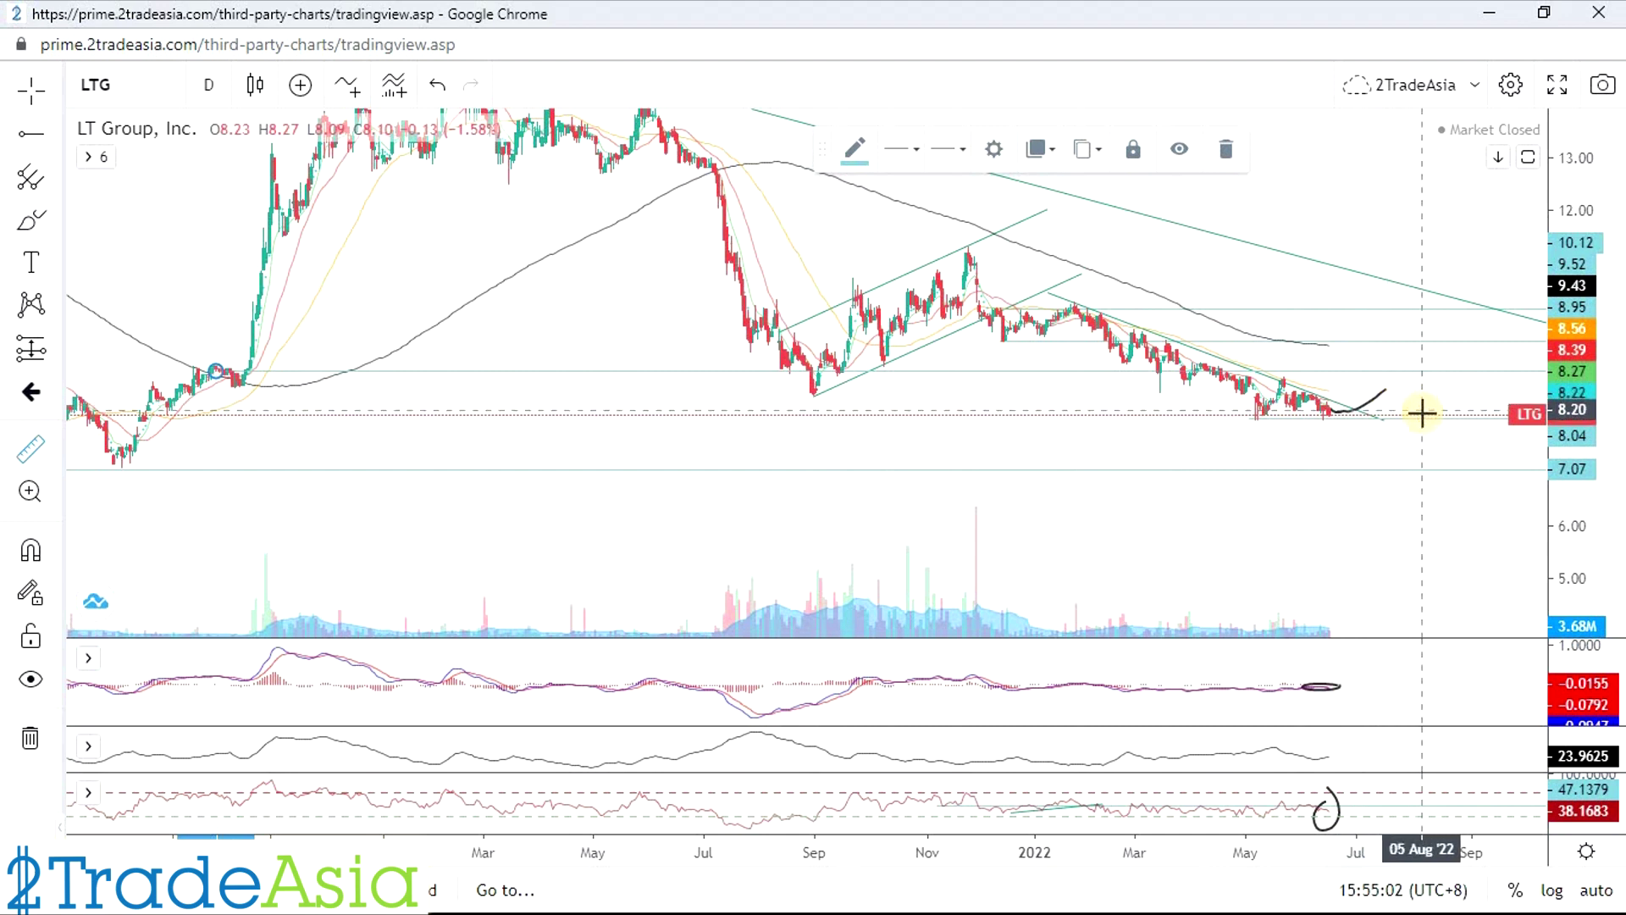
left_click(1422, 471)
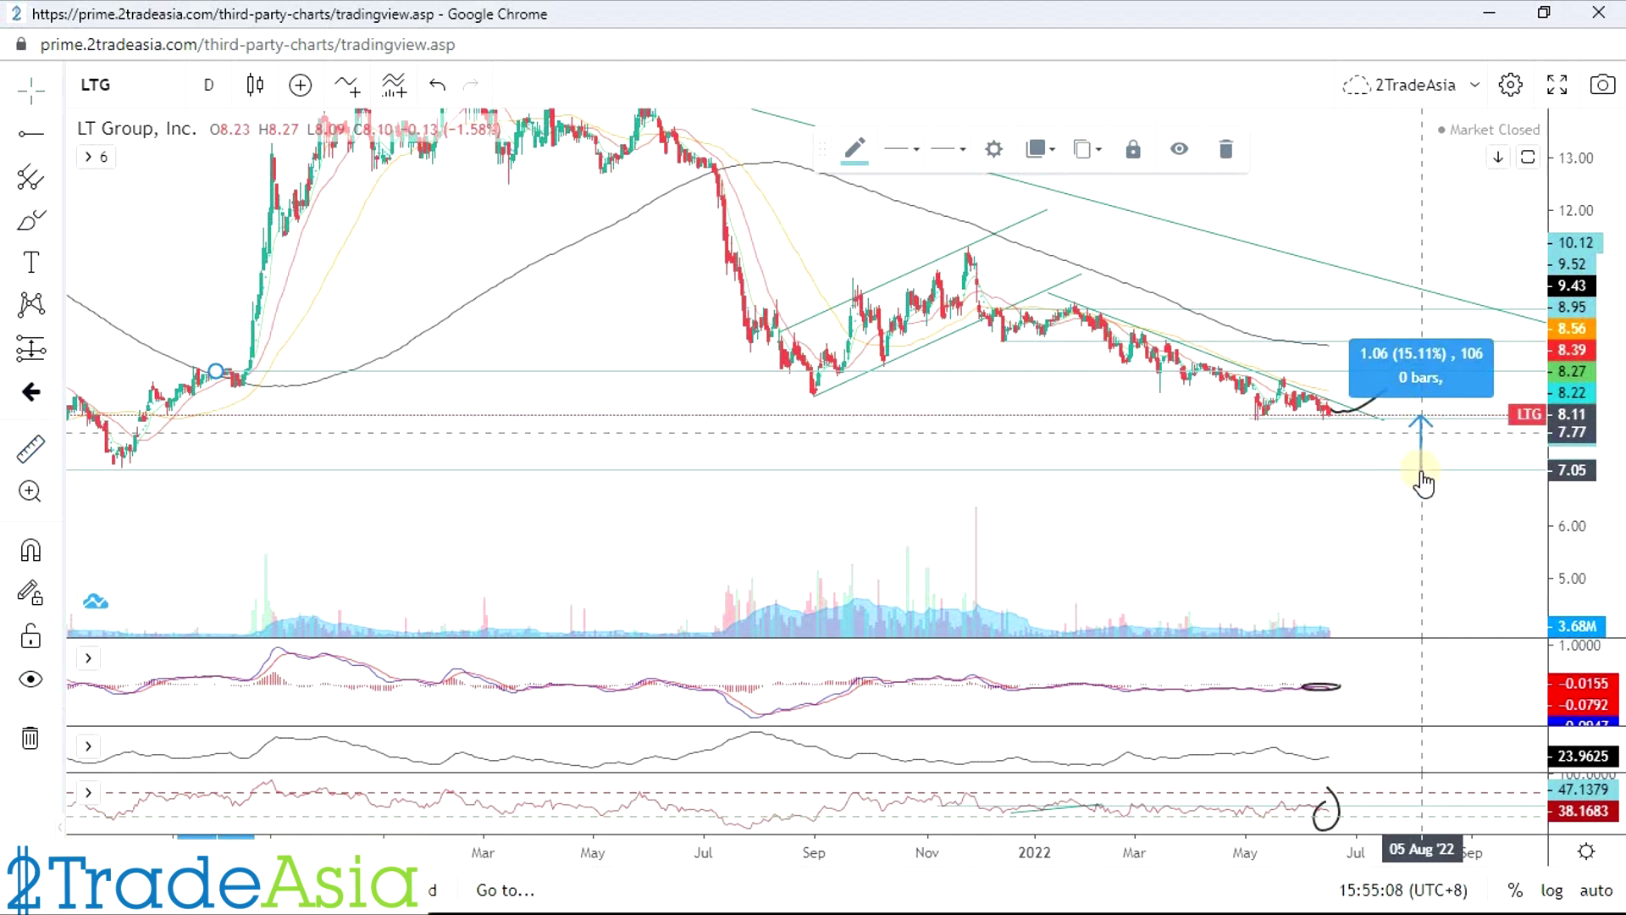
left_click(1394, 518)
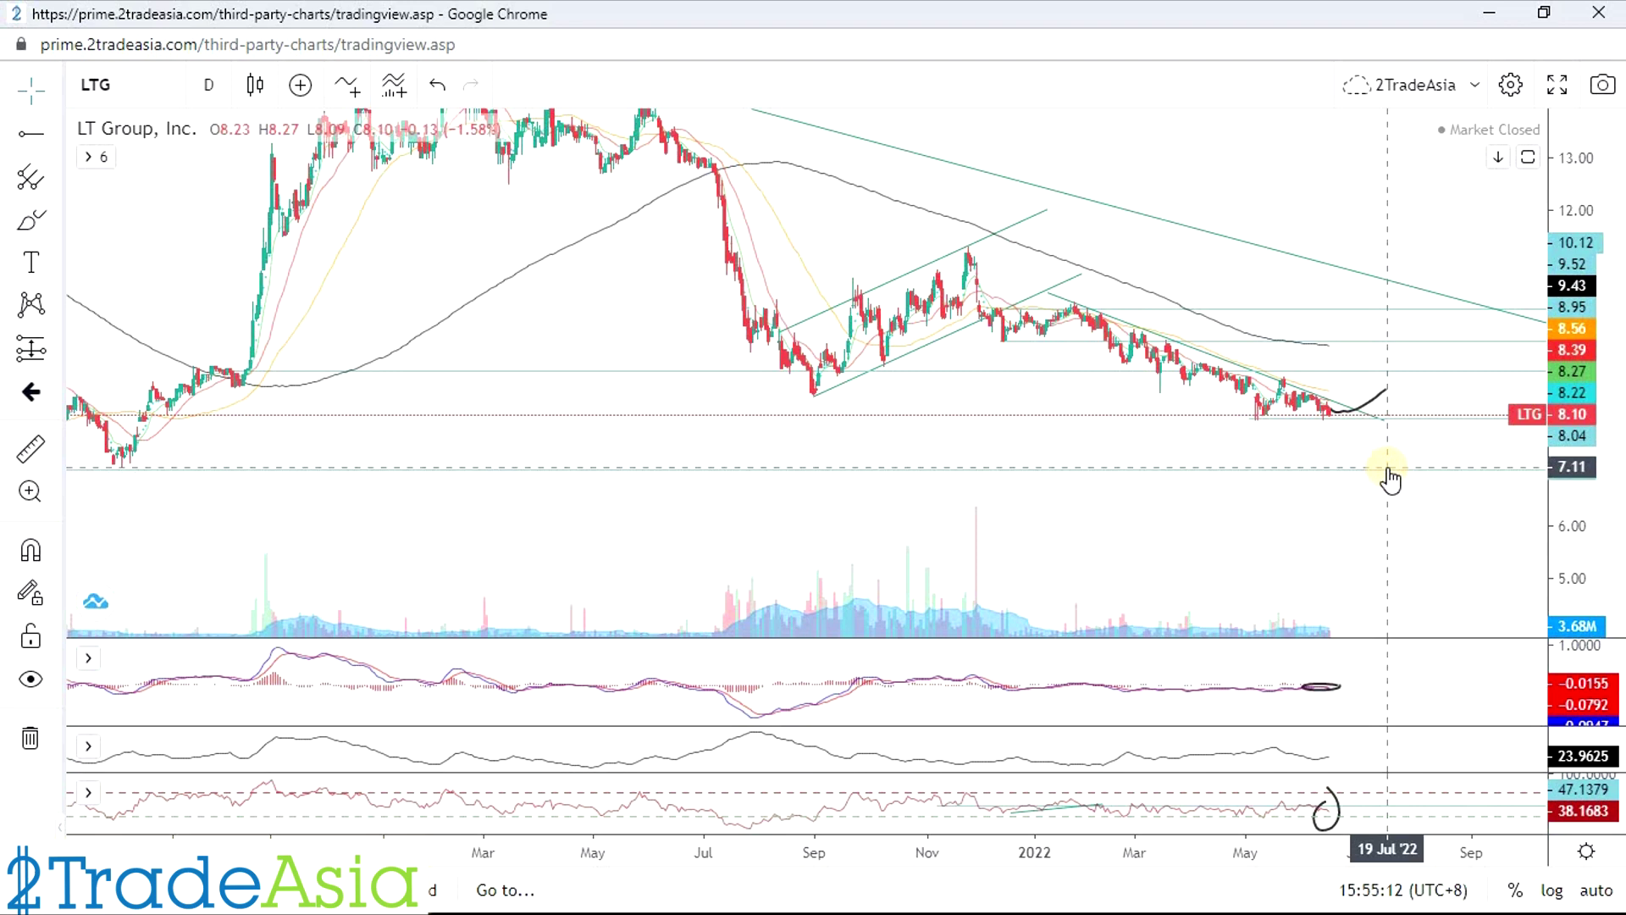
scroll(1393, 481, "down", 3)
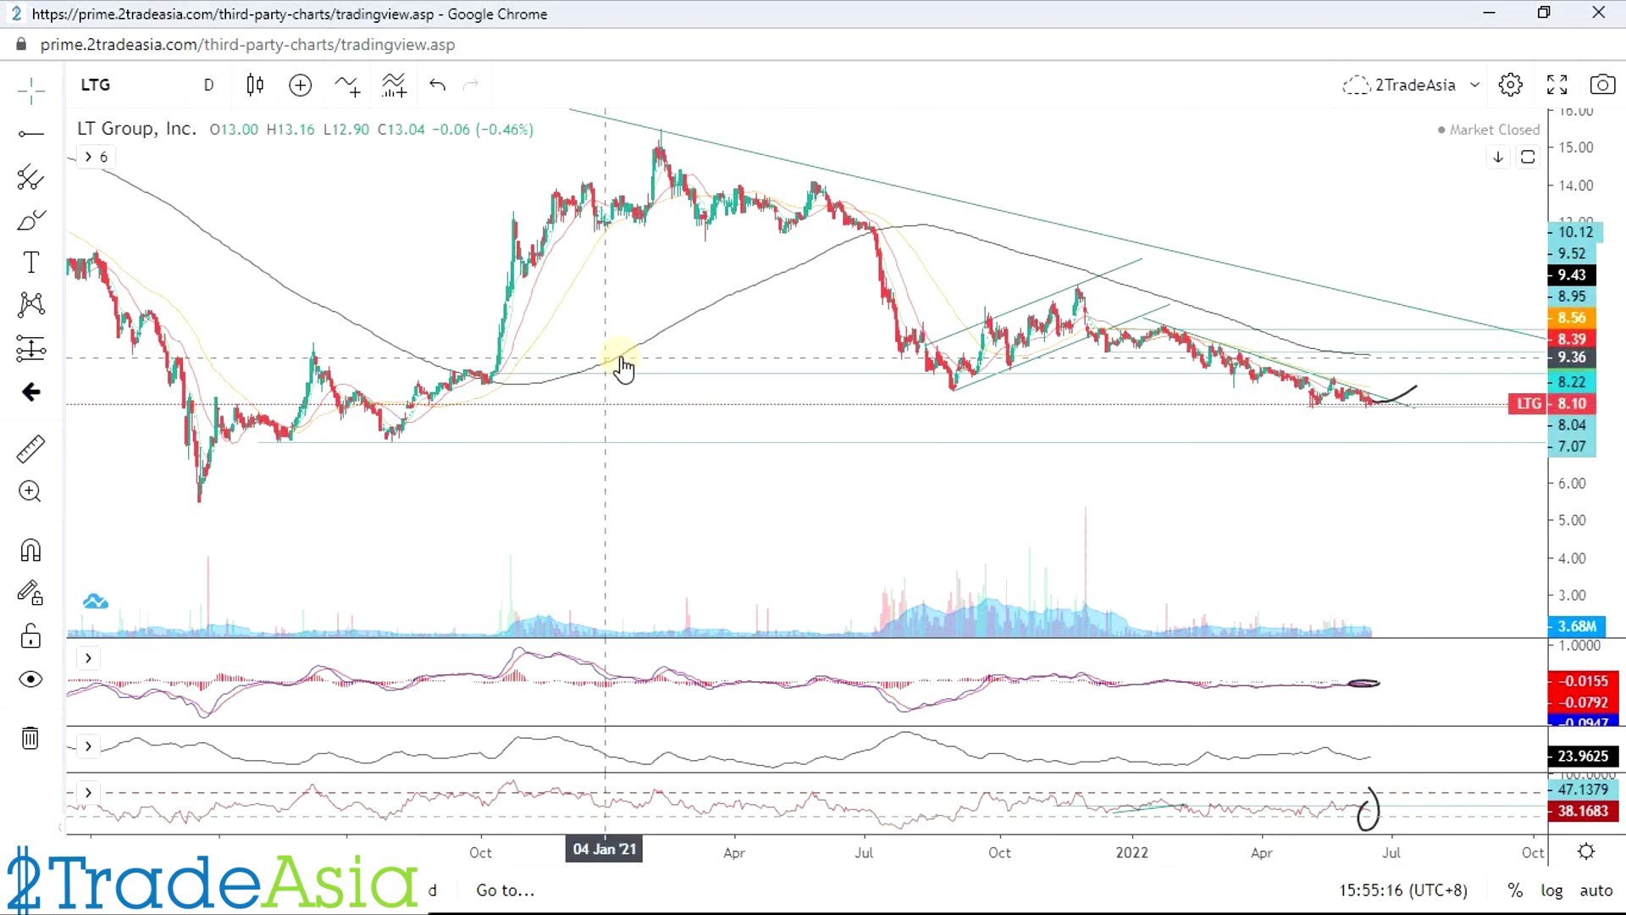
Step: Switch to the spreadsheet and review GMA7's row of fundamentals, PE figures, consensus targets and broker ratings
key("alt+Tab")
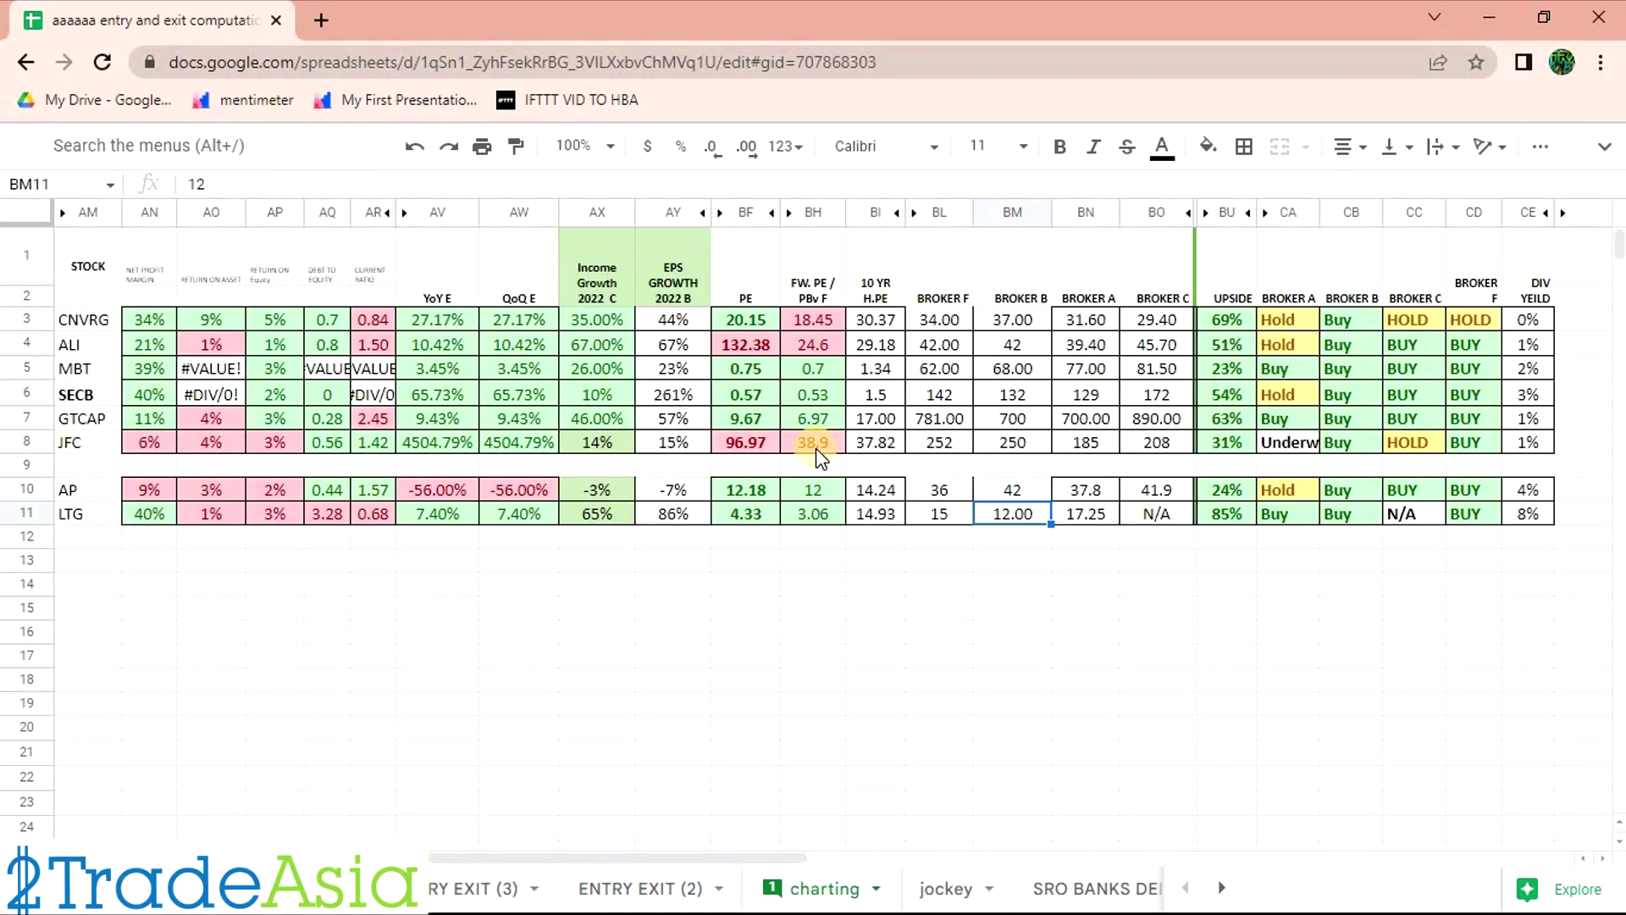
key("Right")
key("Right")
key("Right")
key("Right")
key("Right")
key("Right")
key("Right")
key("Right")
key("Right")
key("Right")
key("Right")
key("Right")
key("Right")
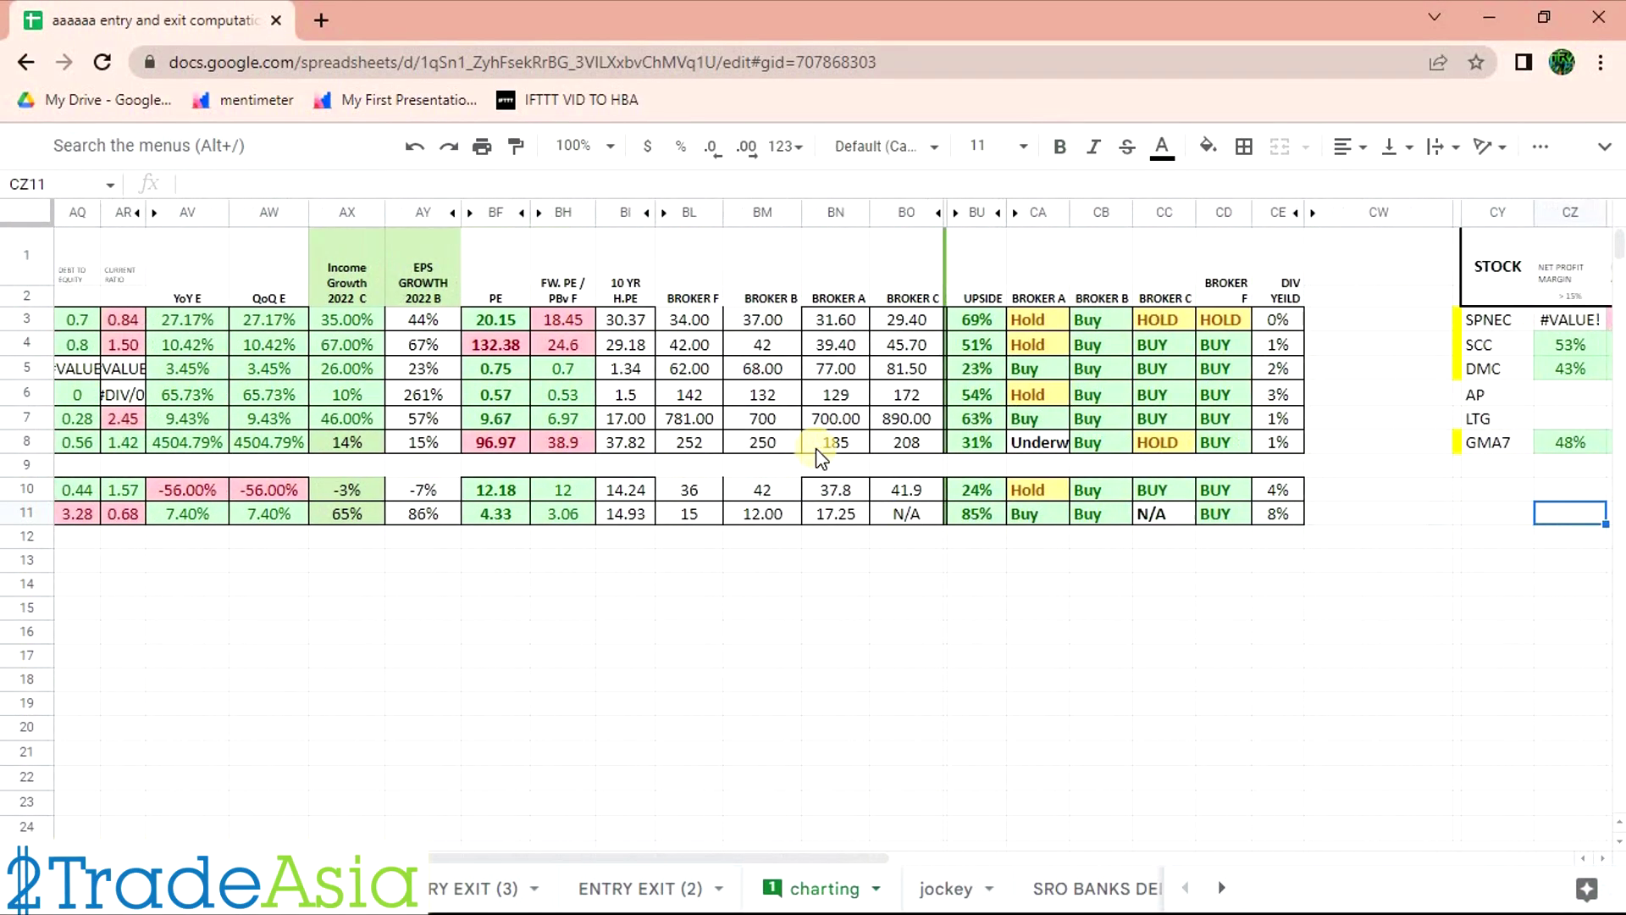
key("Right")
key("Right")
key("Right")
key("Right")
key("Right")
key("Right")
key("Right")
key("Right")
key("Right")
key("Right")
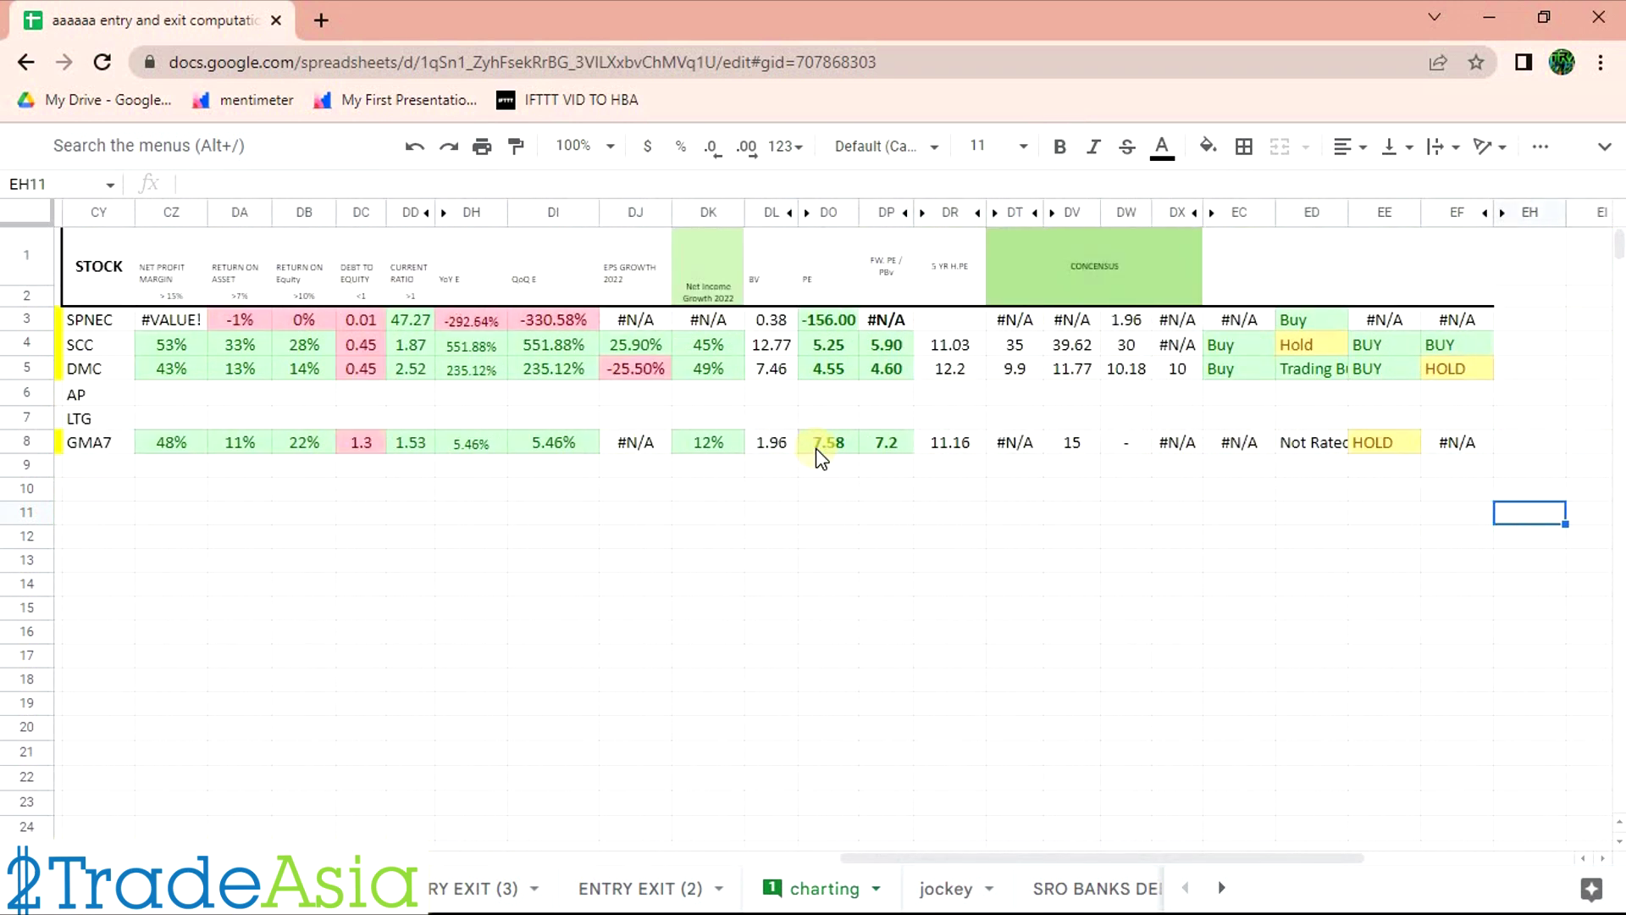
Step: Return to the charting window and load the GMA7 chart in place of LTG
key("alt+Tab")
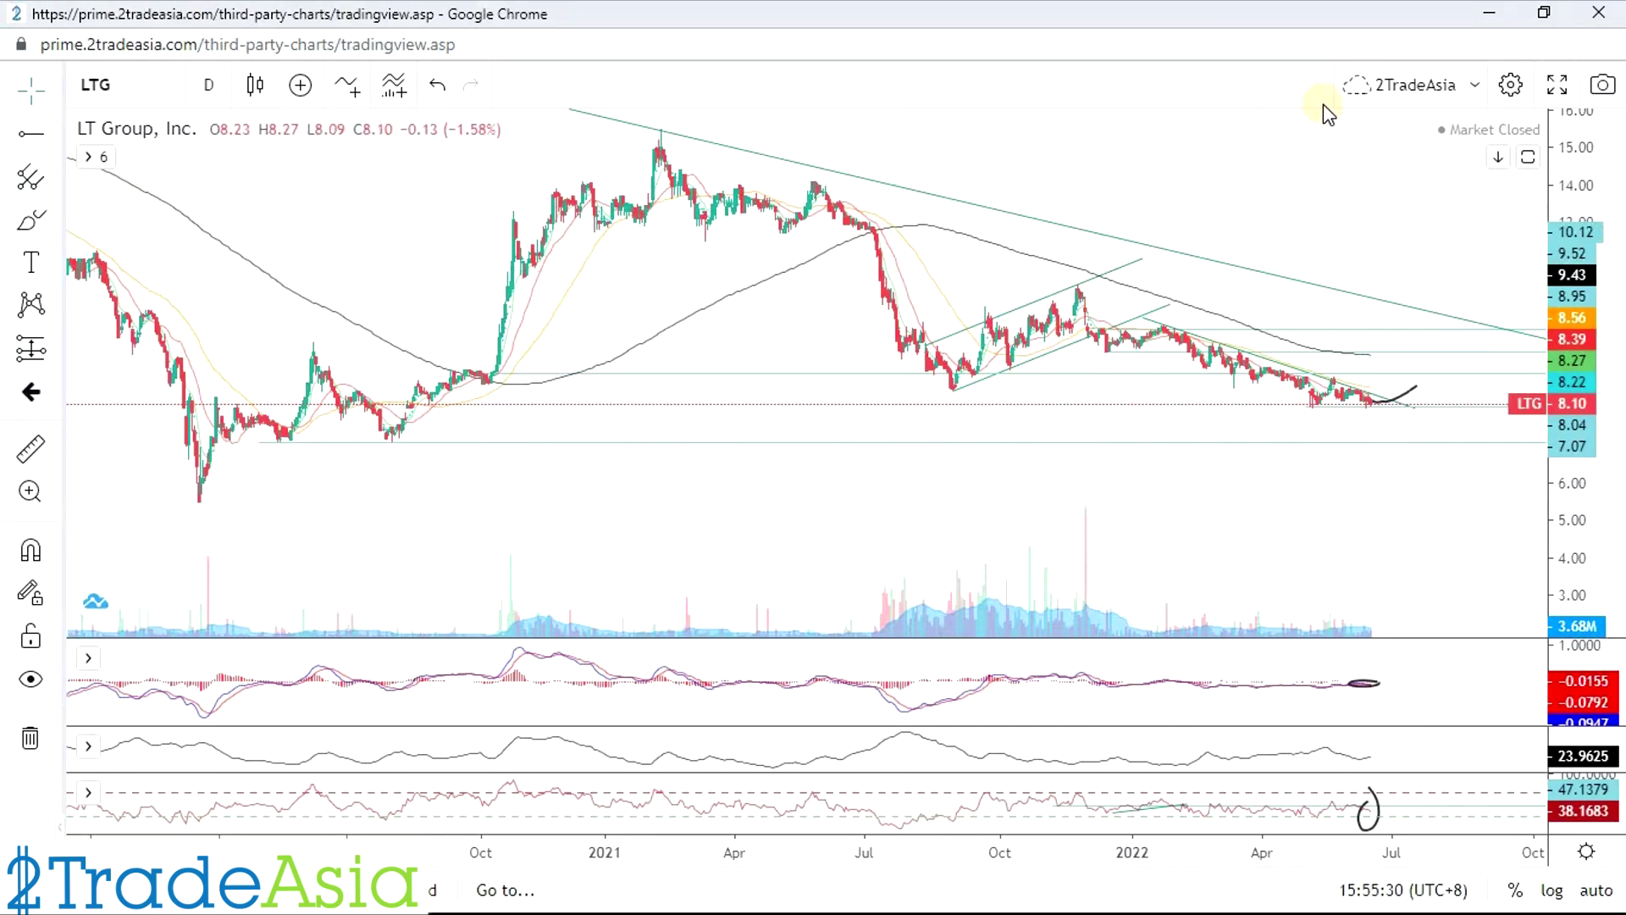
left_click(140, 87)
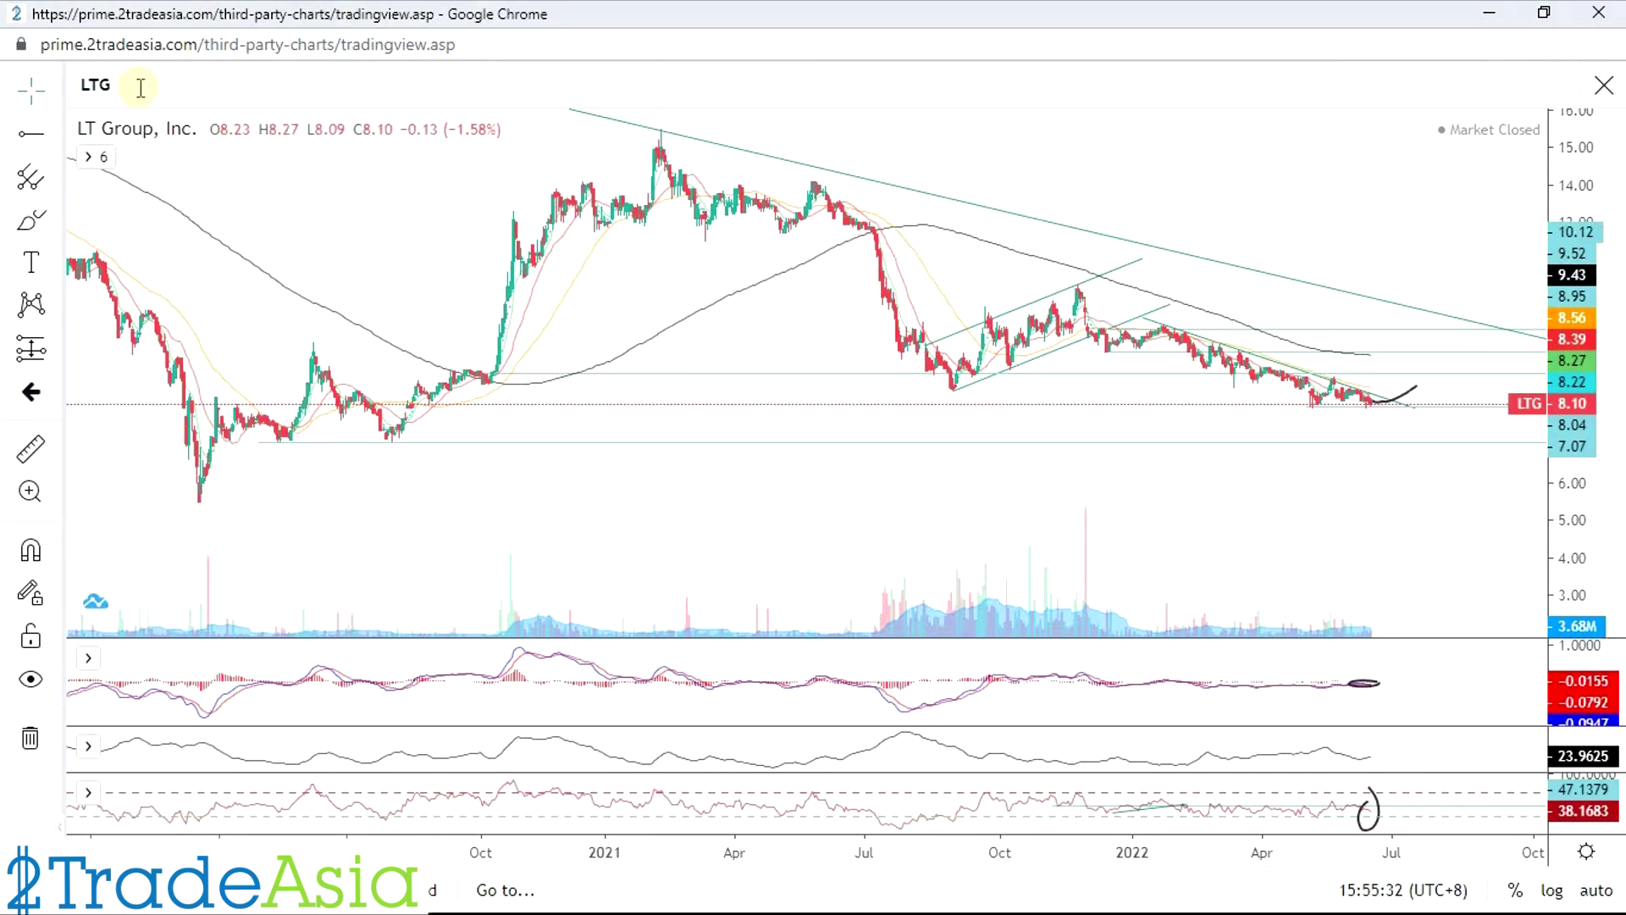
type("GMA")
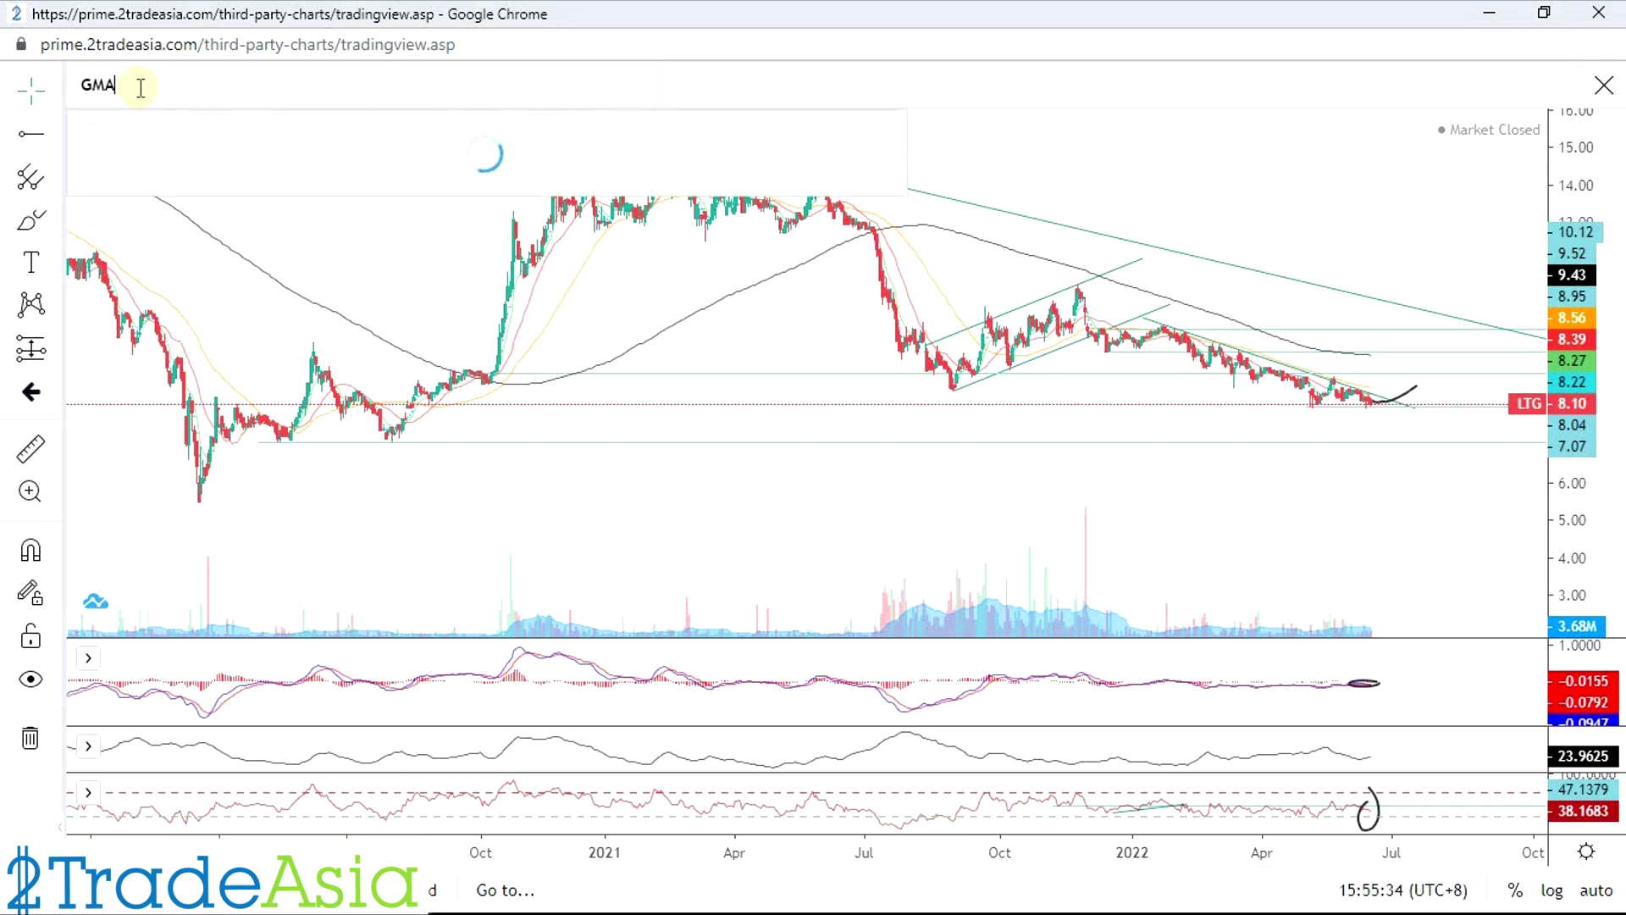
type("7")
key("Return")
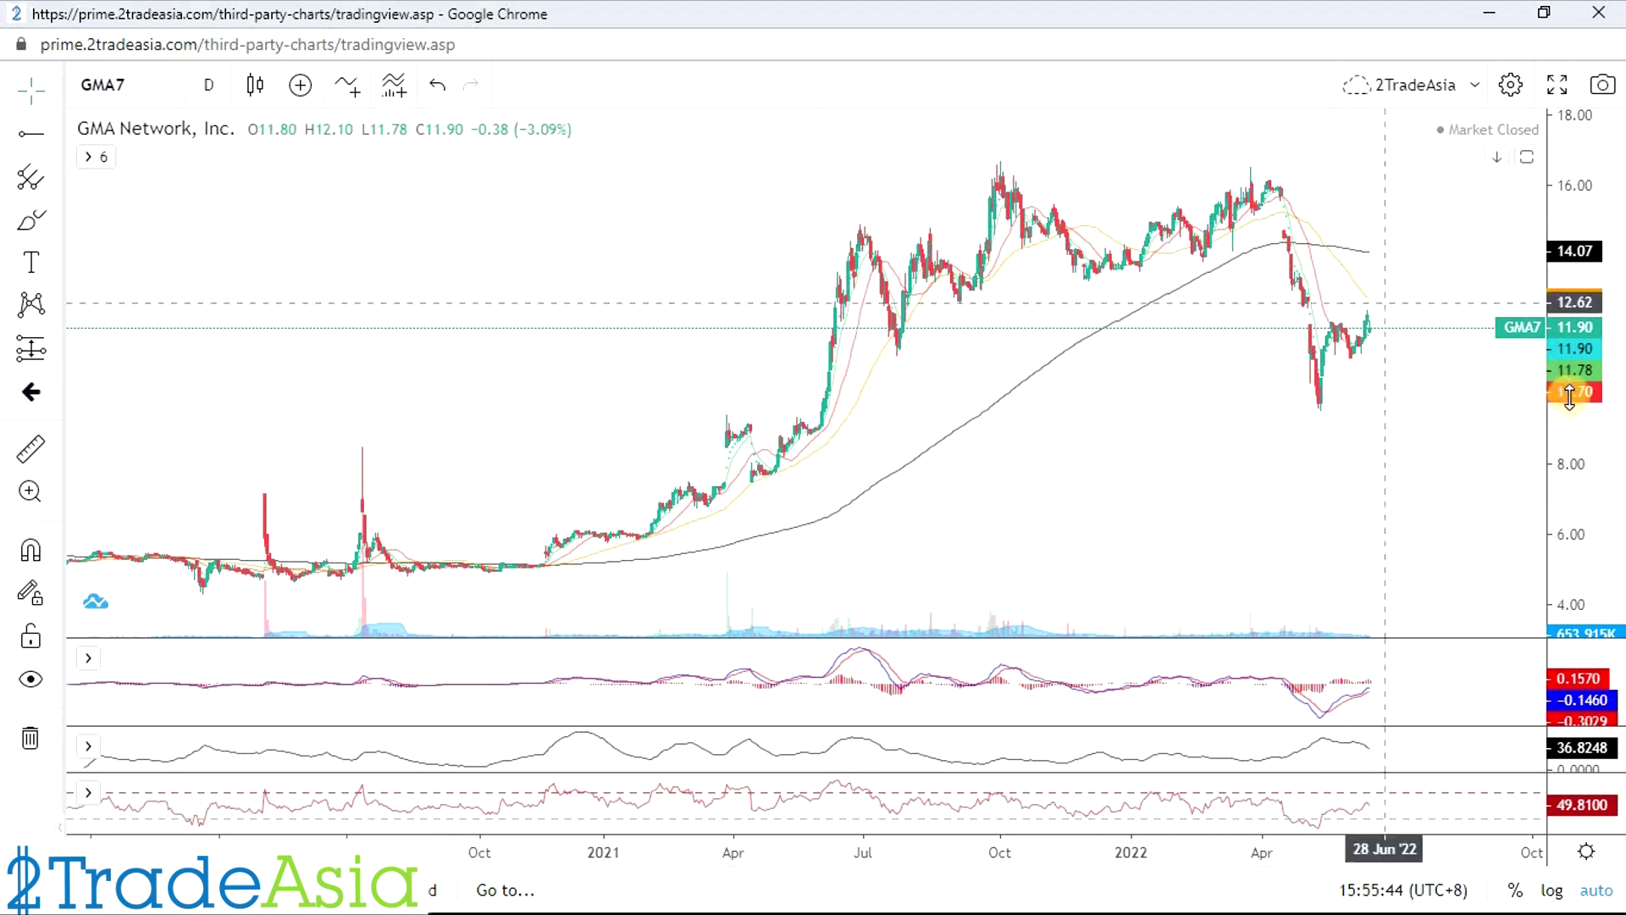
Step: Place a horizontal ray on the GMA7 chart at the late April 2022 price gap, at about 12.52
scroll(276, 443, "up", 3)
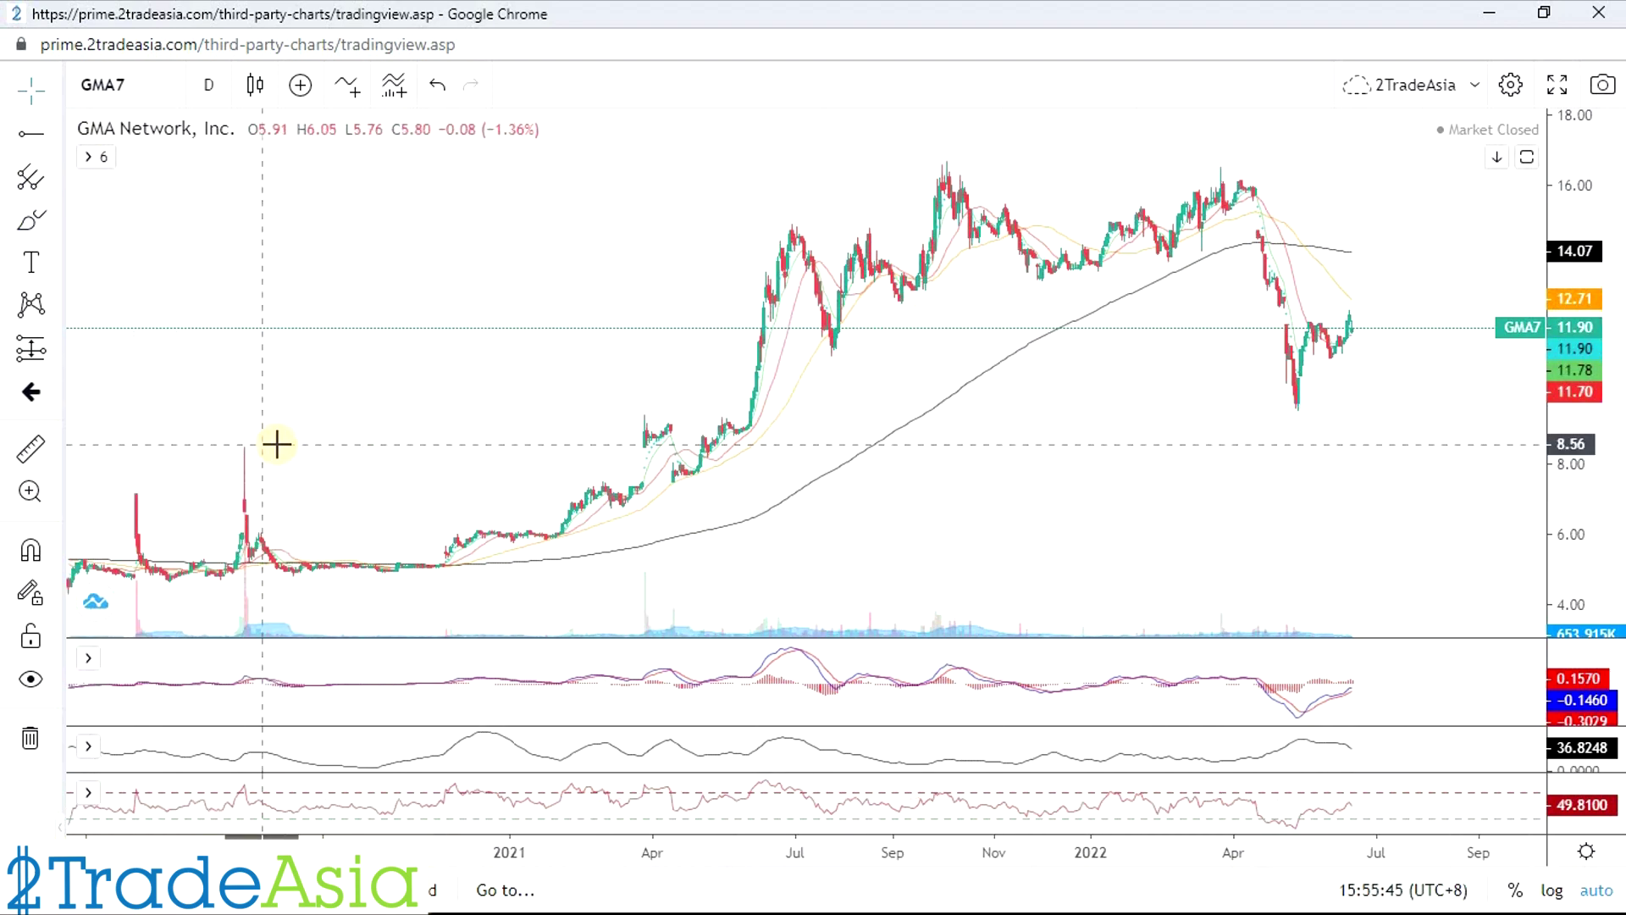
left_click(22, 138)
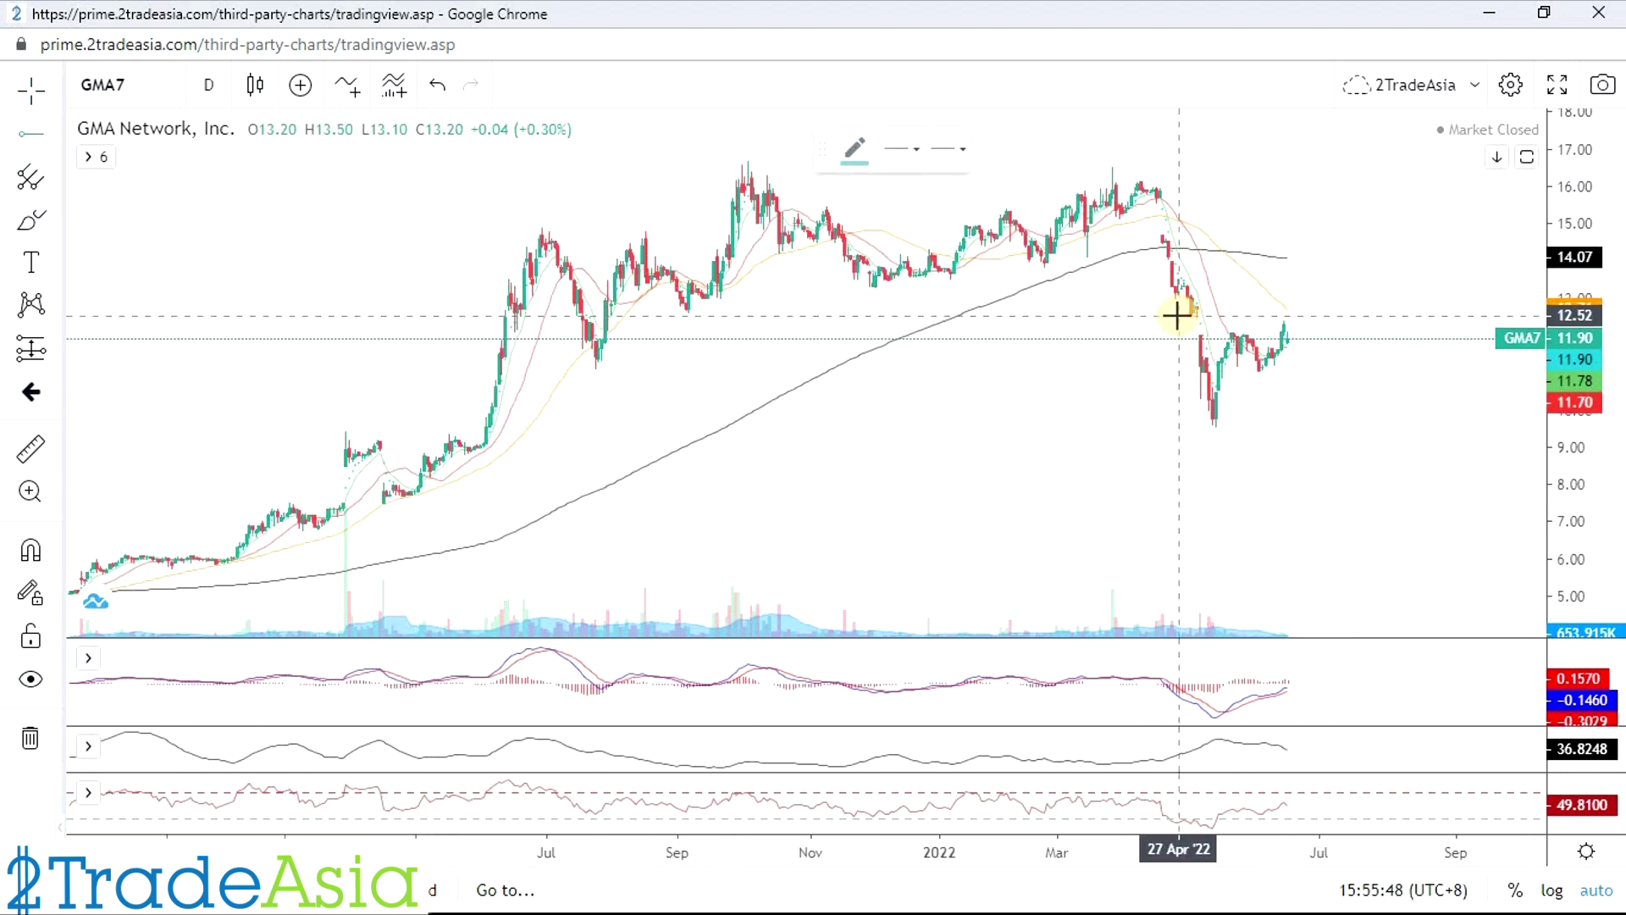
left_click(1178, 315)
scroll(1477, 537, "up", 2)
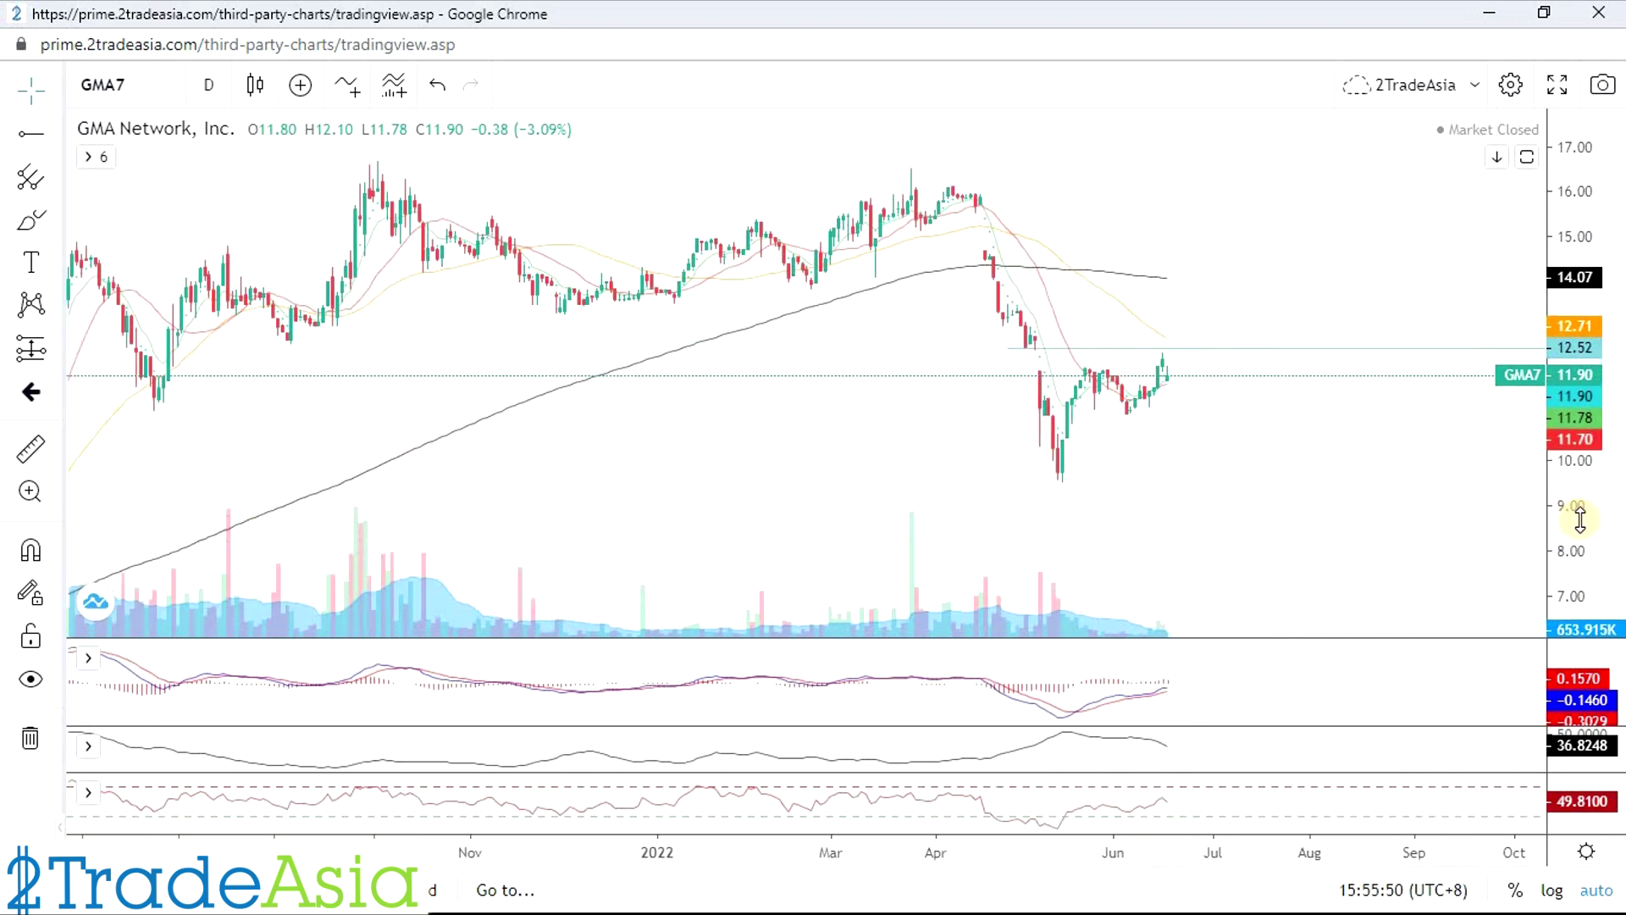
scroll(1373, 473, "up", 1)
scroll(1373, 473, "up", 1)
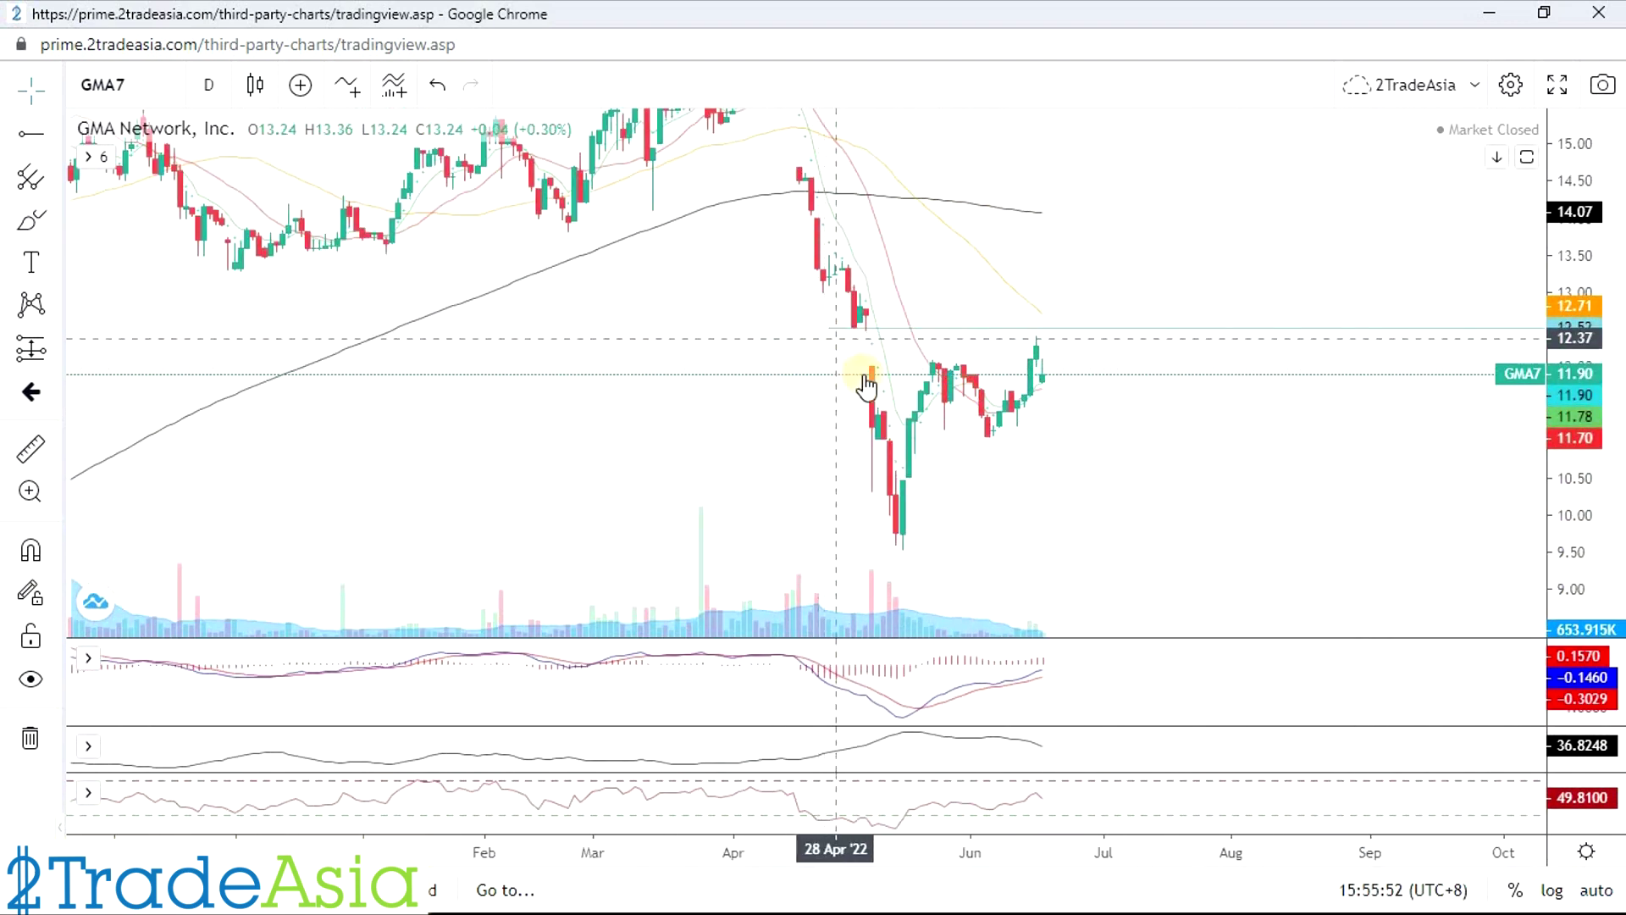
scroll(1220, 381, "down", 2)
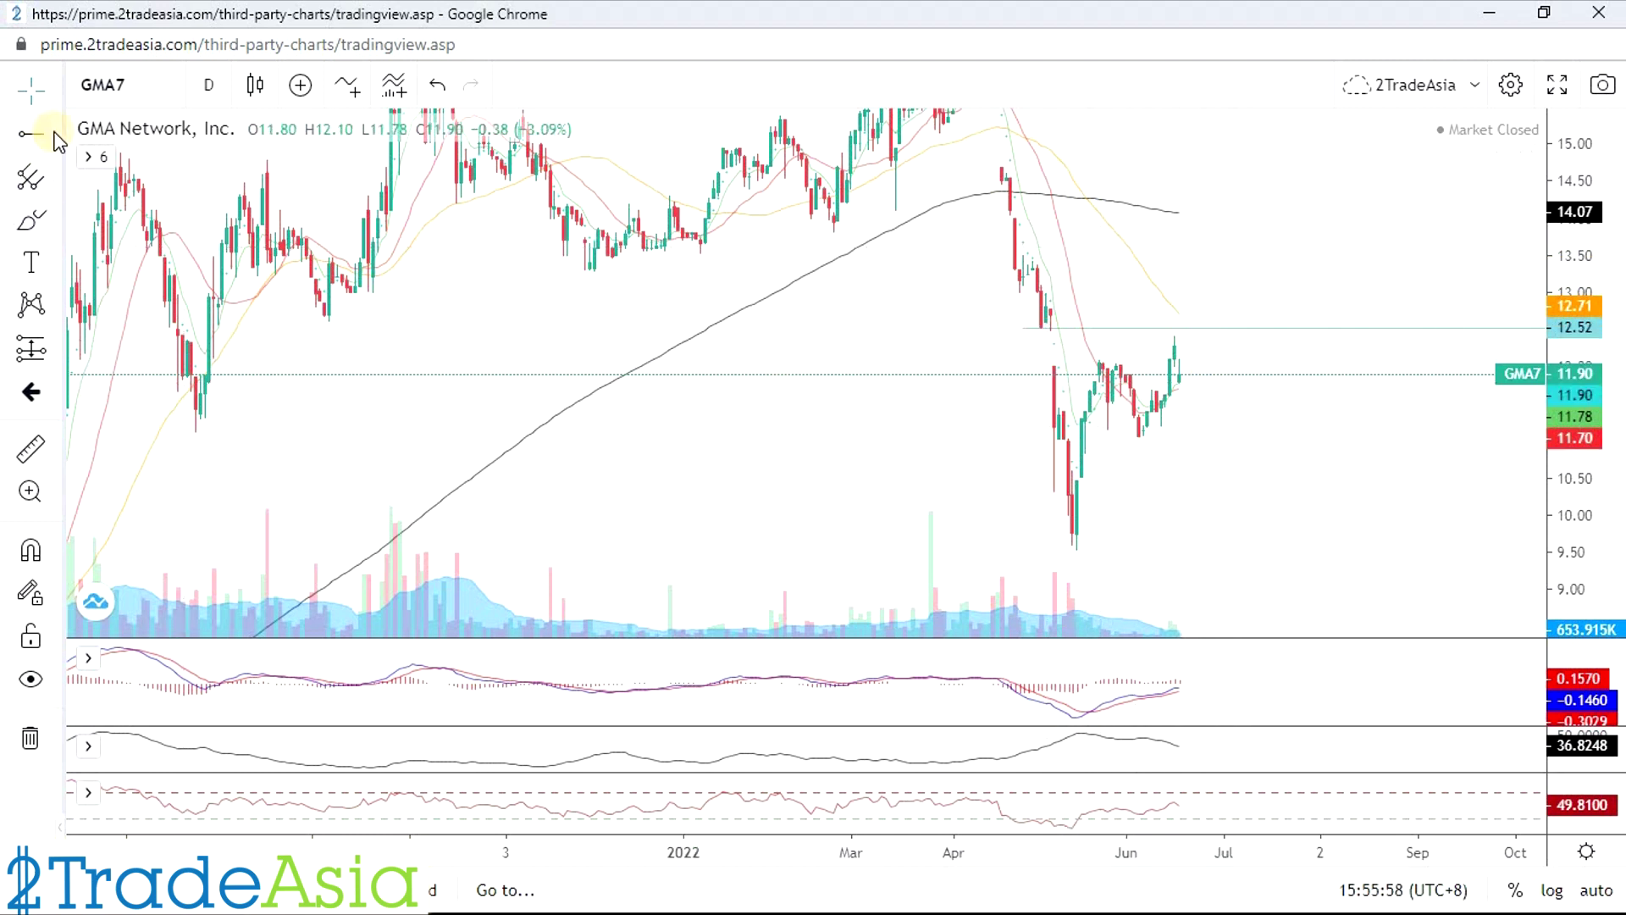
Step: Draw a rising trend line from the May 2022 low at about 9.52 along the June low to the 12.52 ray
left_click(91, 133)
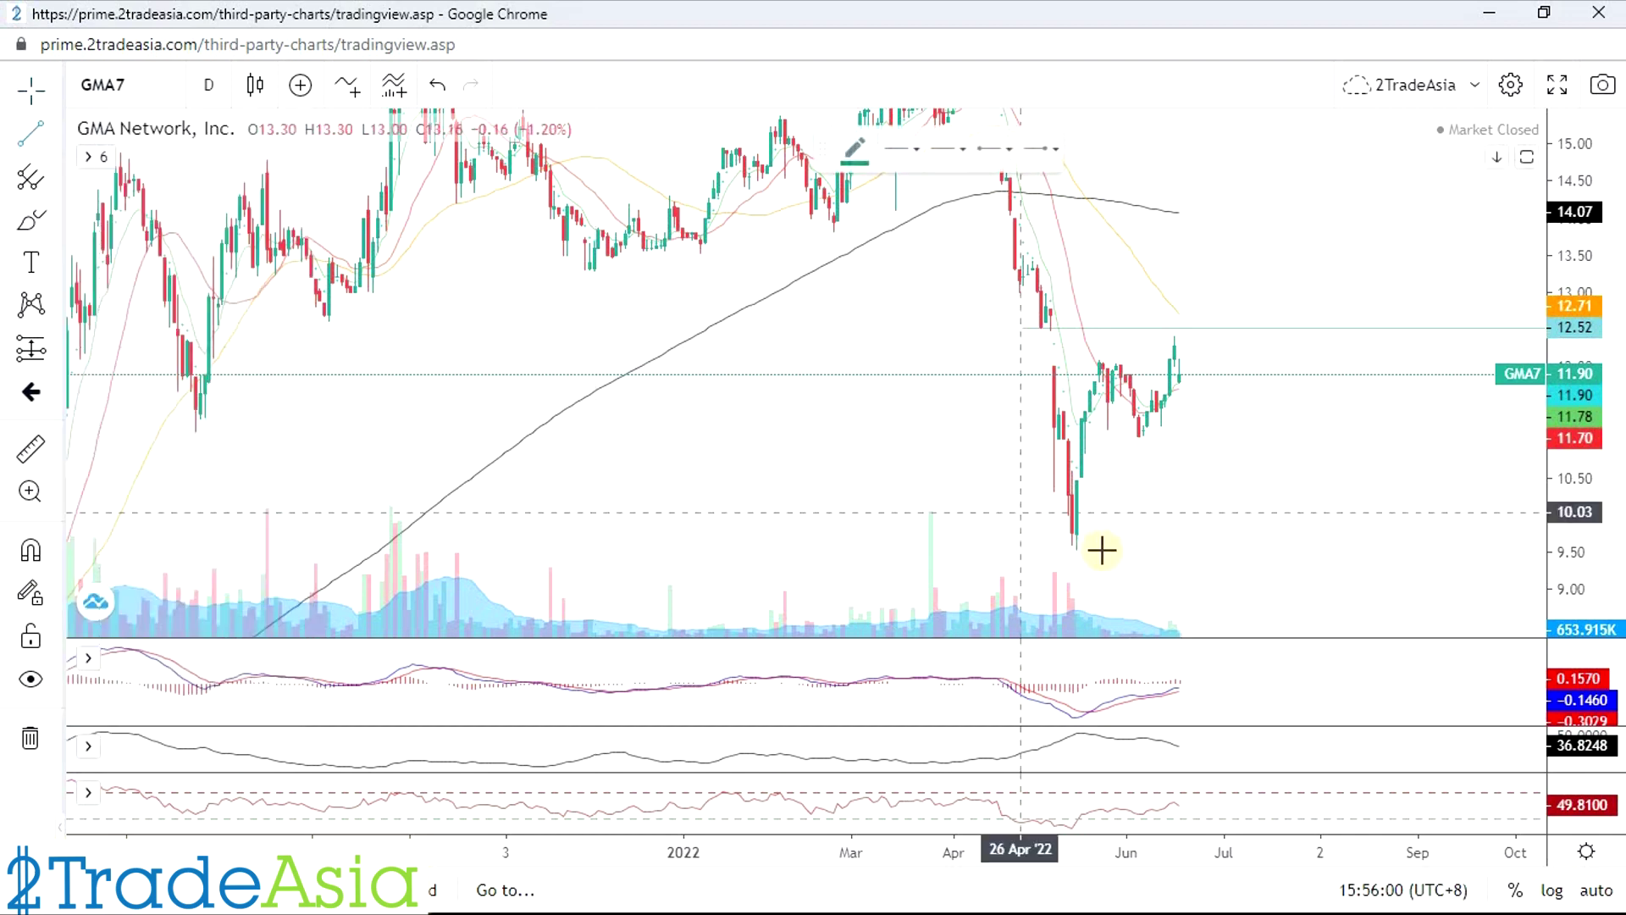
left_click(1076, 550)
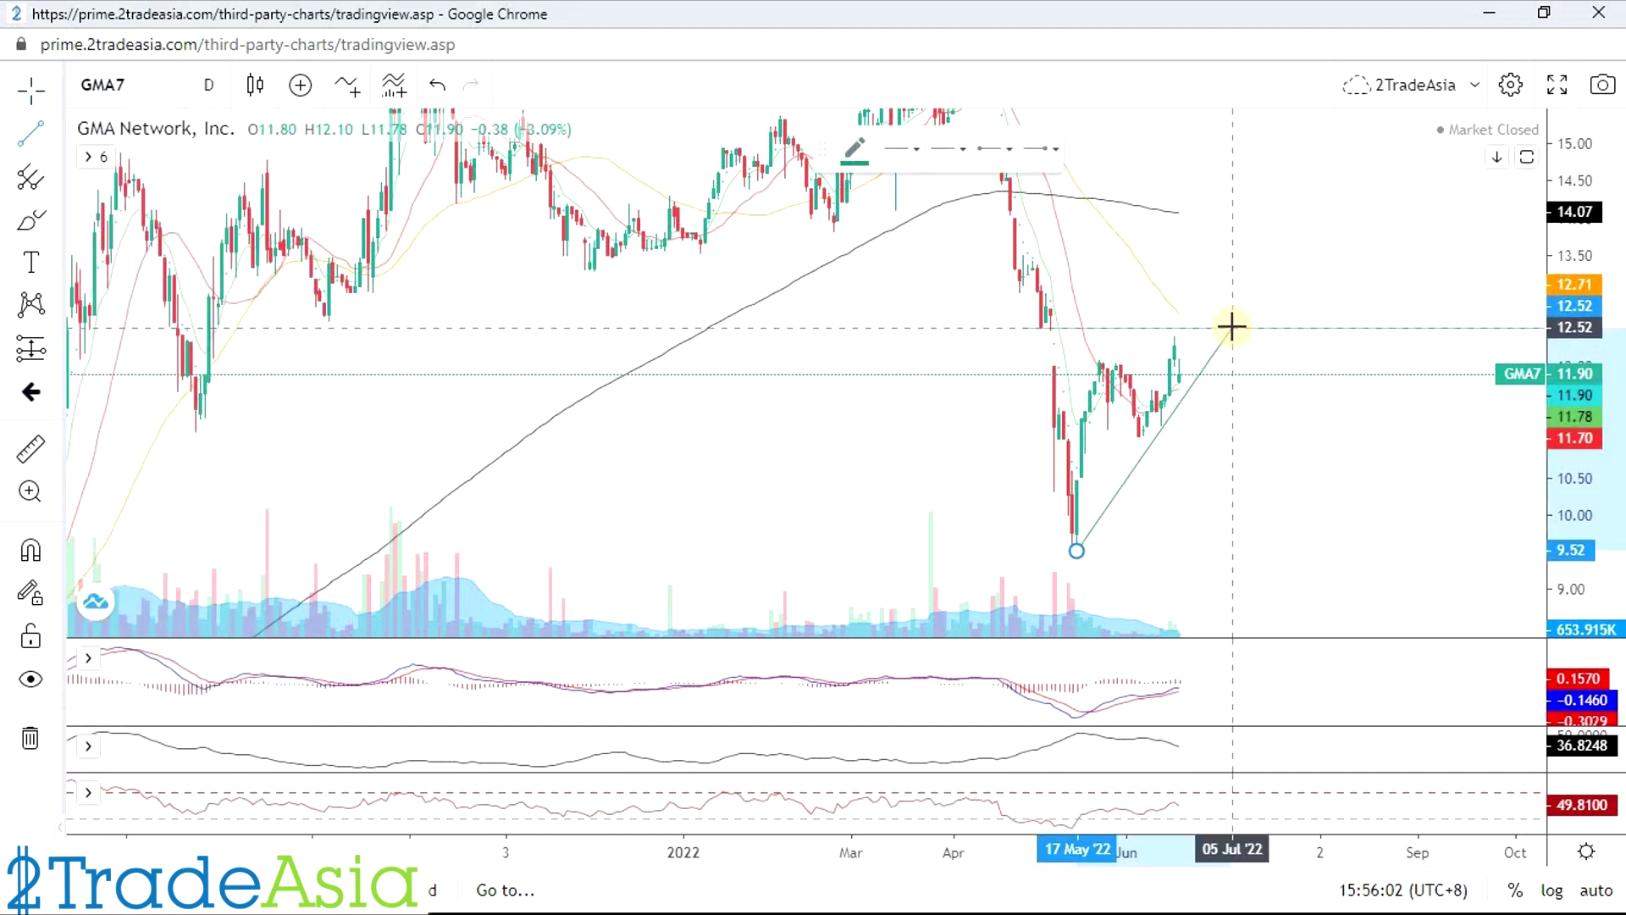
left_click(1262, 474)
scroll(1260, 566, "down", 2)
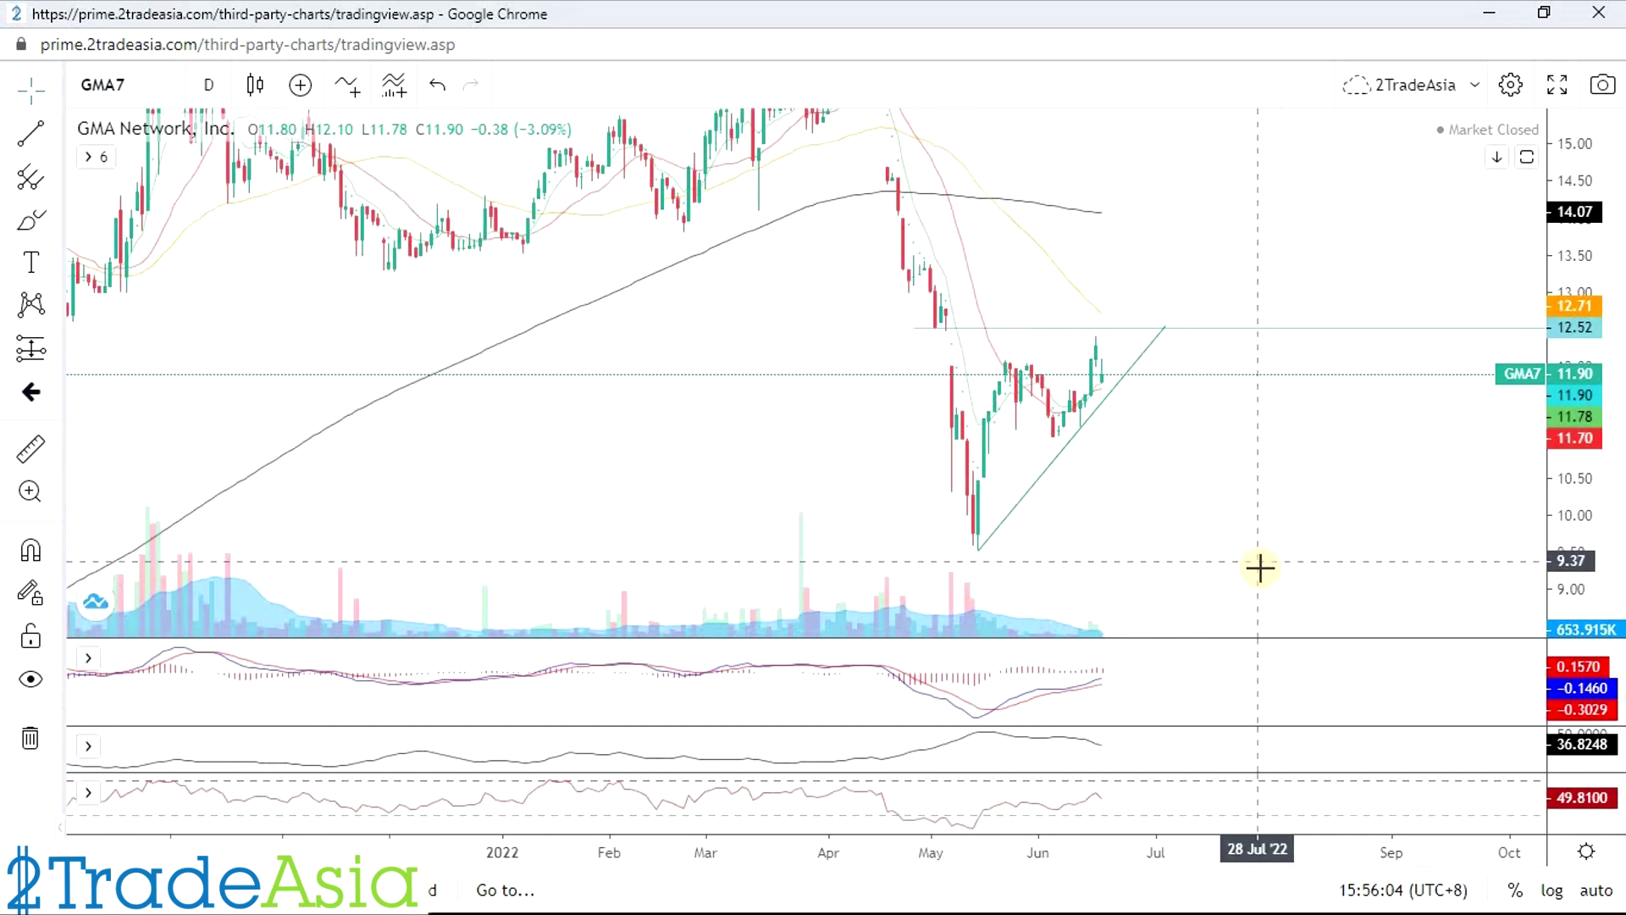
scroll(1219, 465, "up", 3)
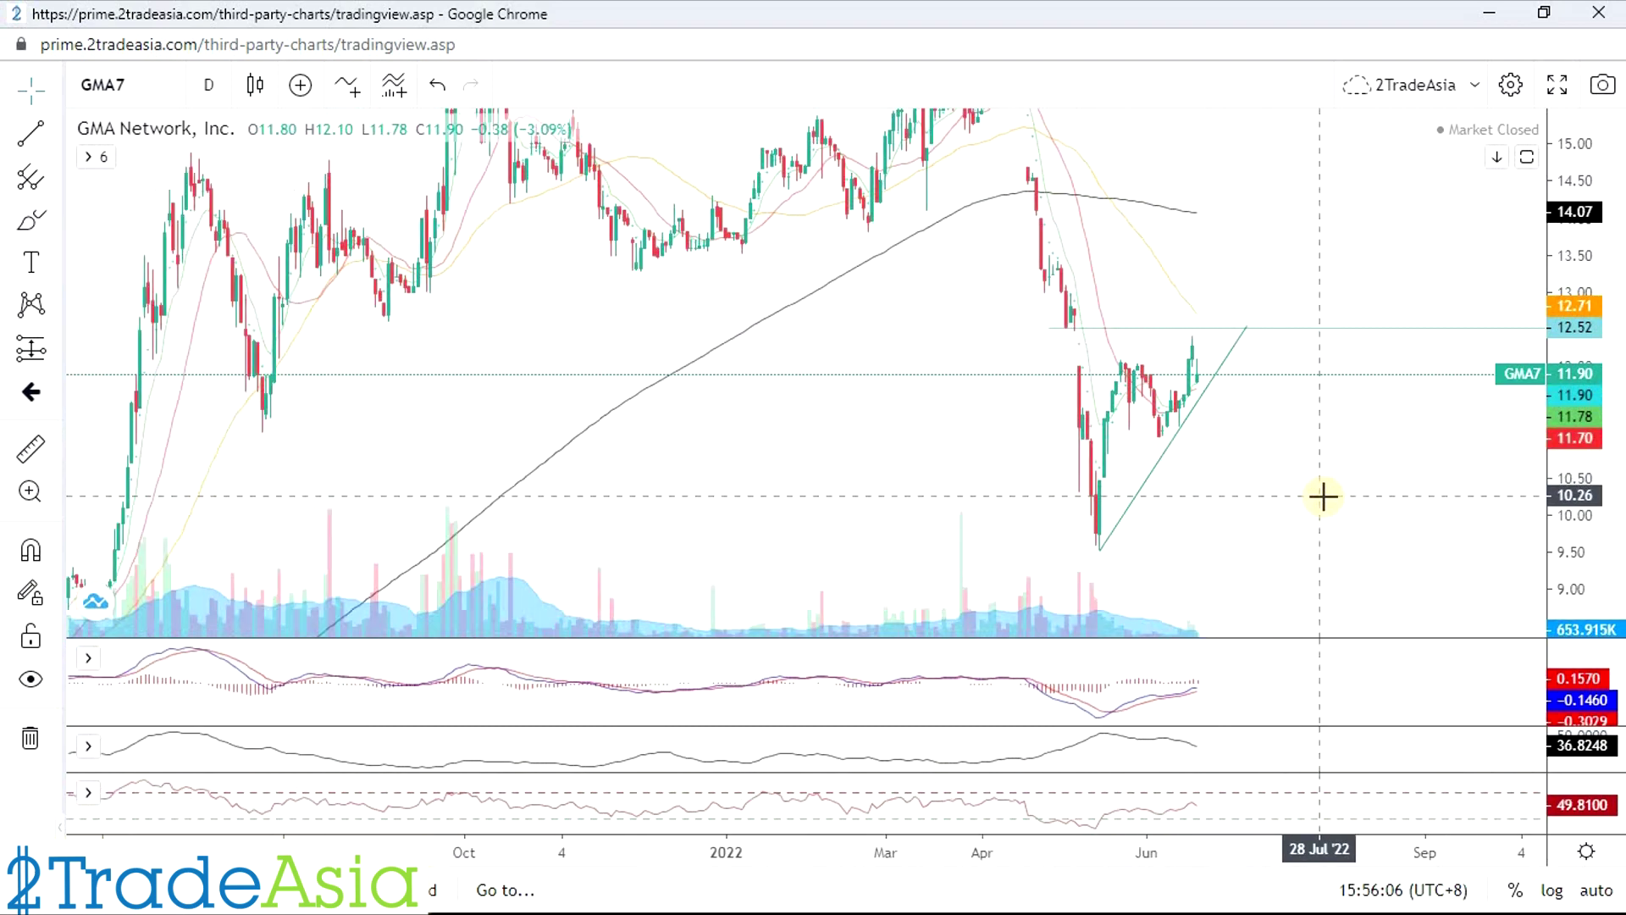
Step: Circle the latest readings in the first two indicator panes below the volume bars with the Brush
left_click(30, 220)
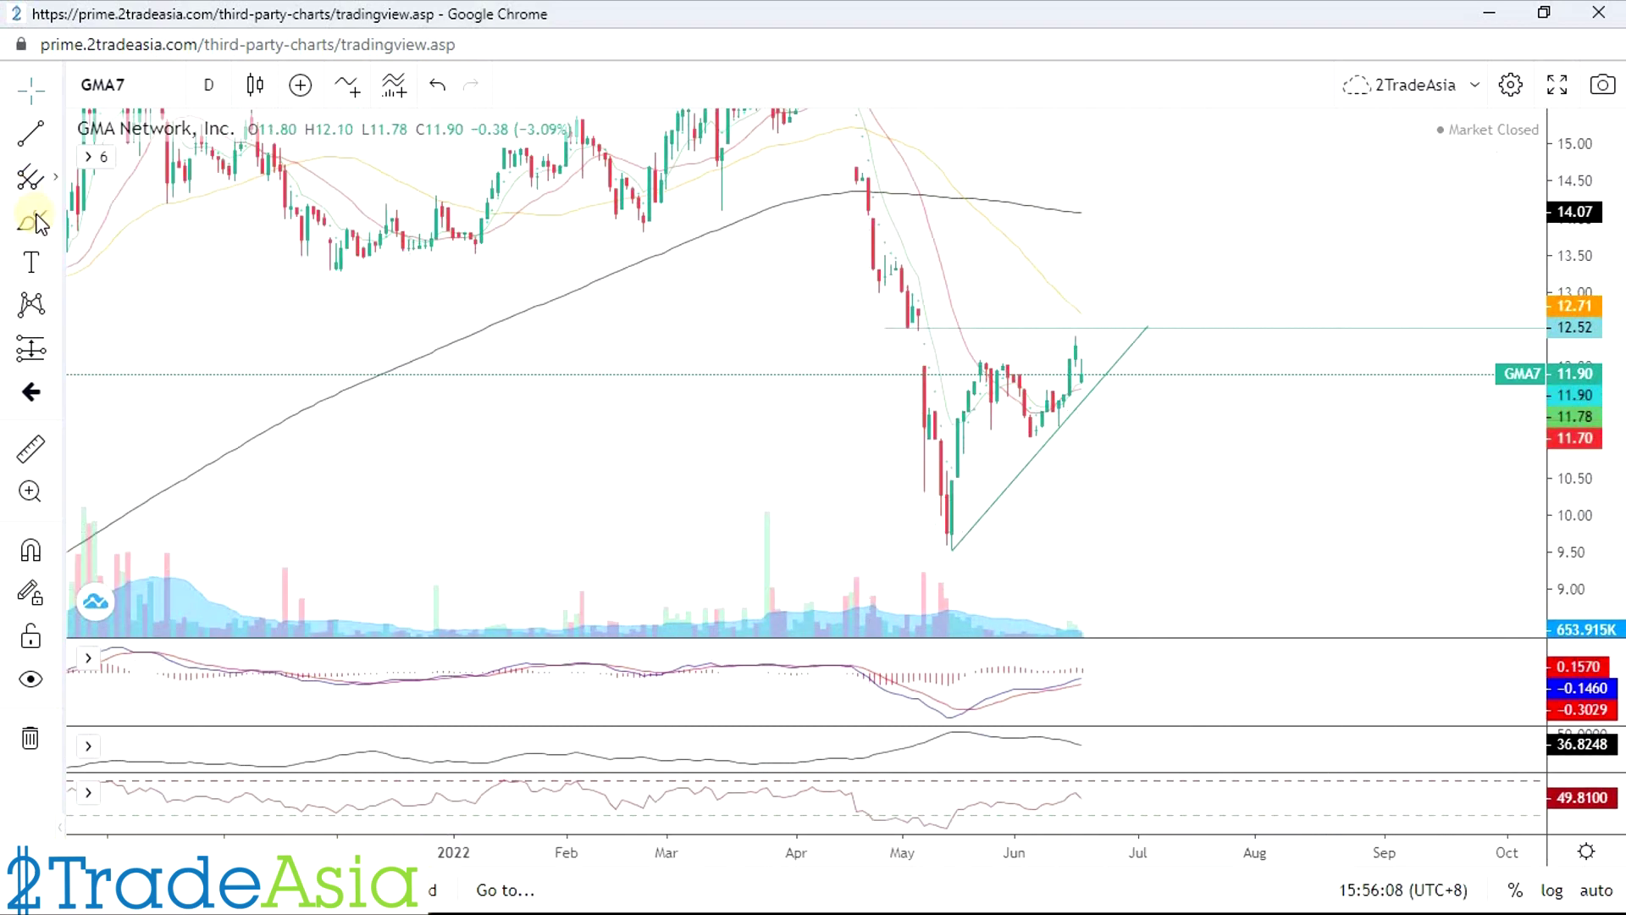
left_click_drag(1105, 663, 1093, 669)
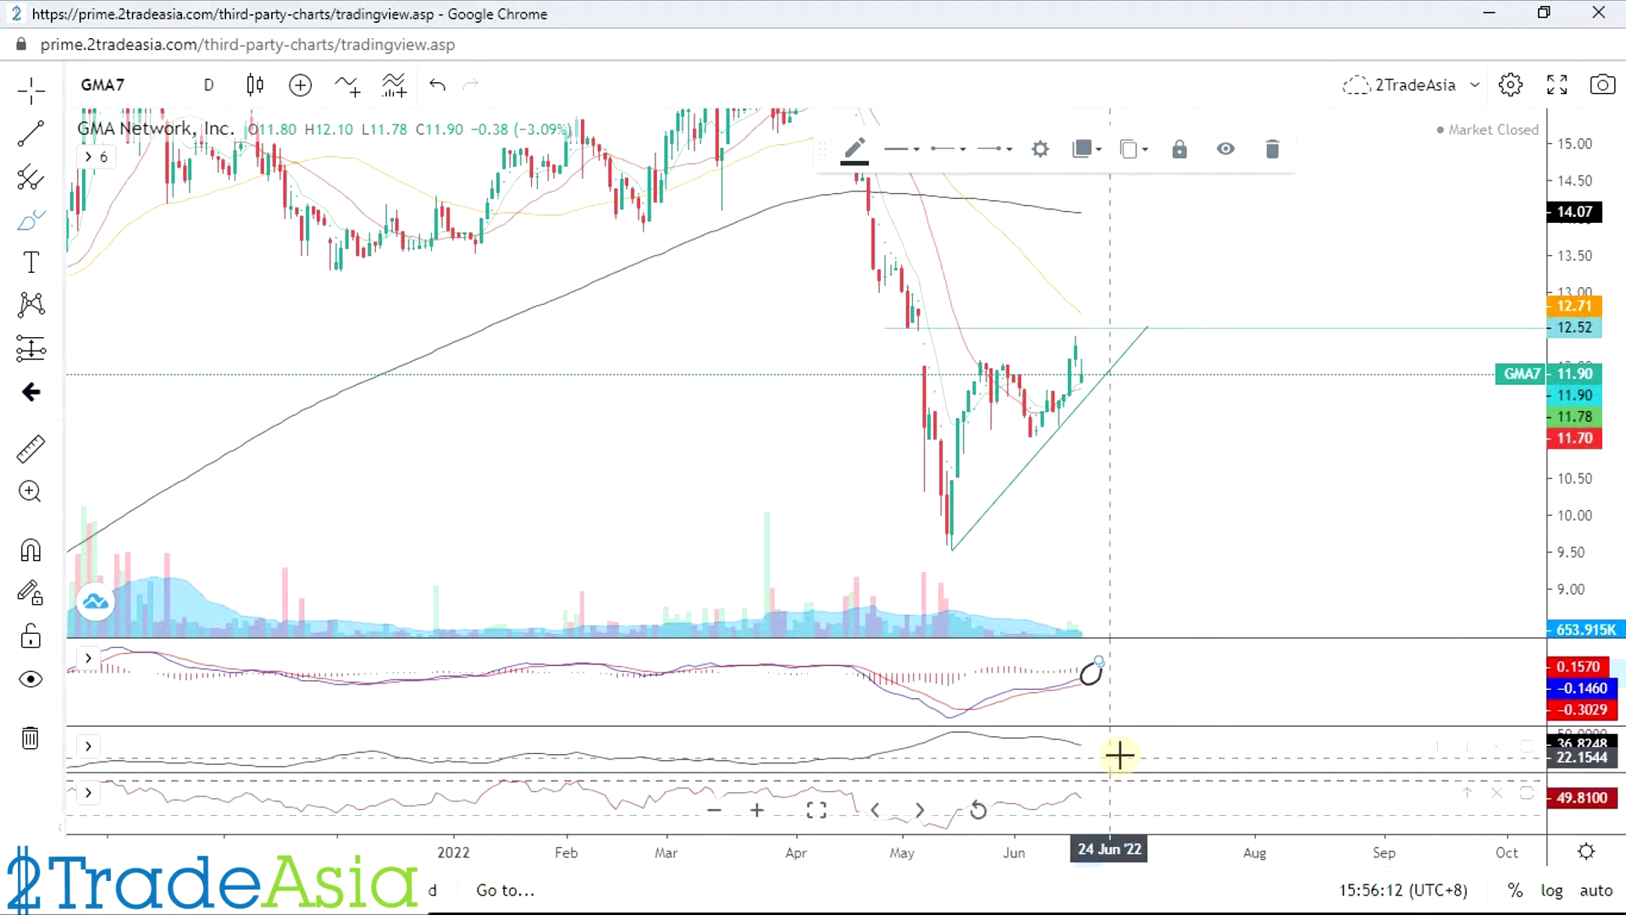
scroll(1139, 749, "down", 1)
left_click_drag(1115, 736, 1142, 741)
scroll(1229, 737, "down", 1)
scroll(1459, 573, "down", 2)
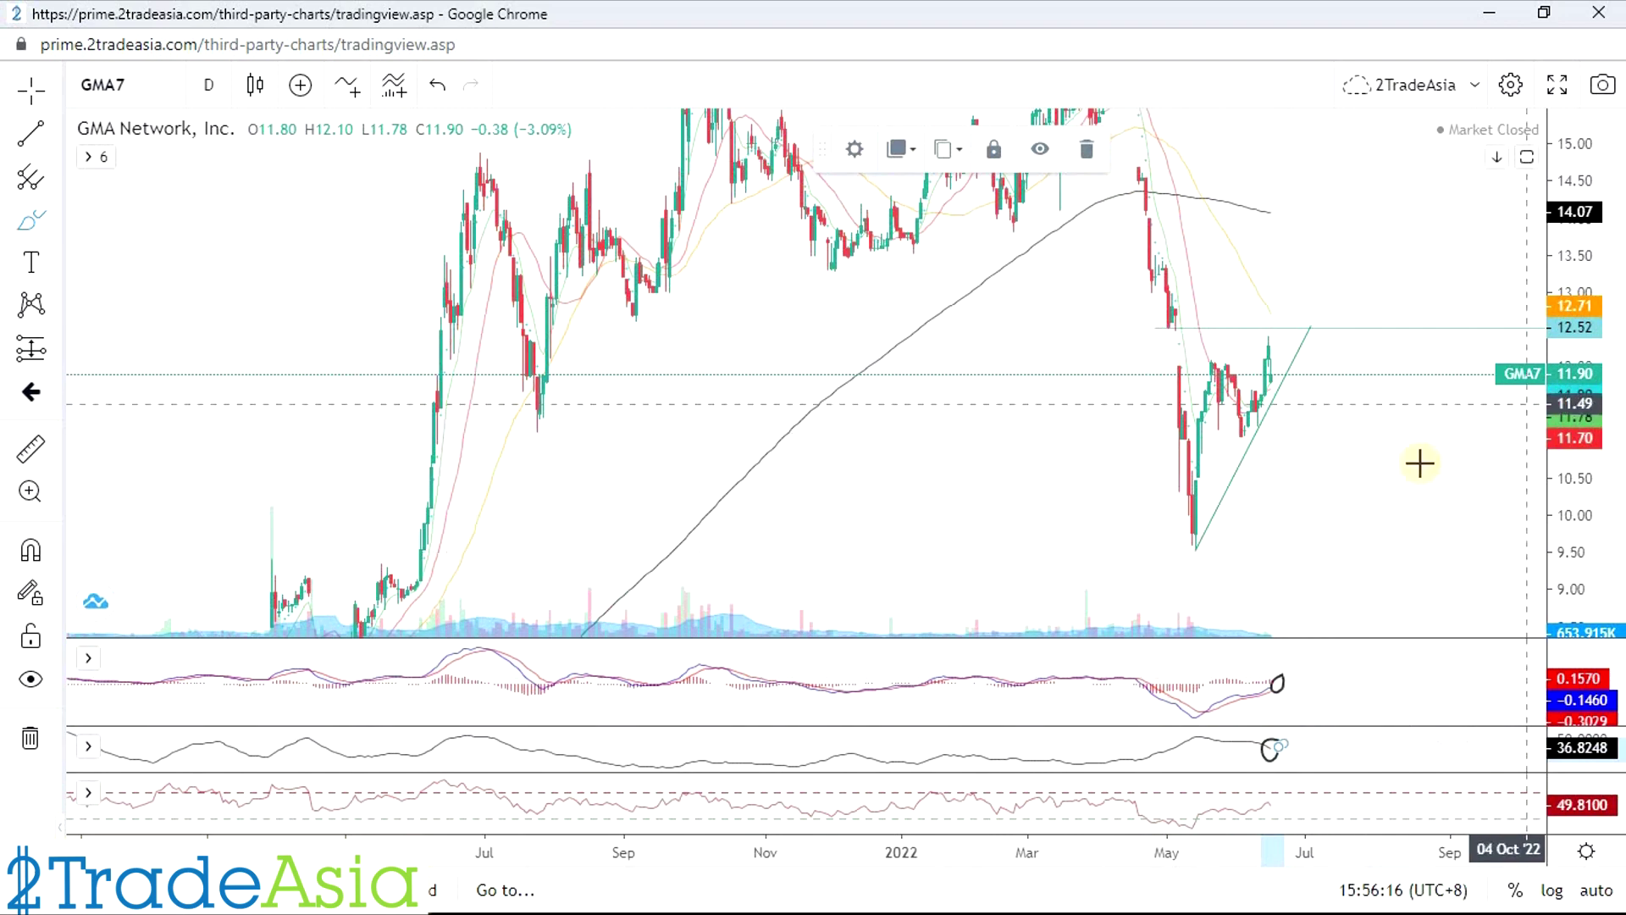
Step: Measure GMA7's percentage rise from the May 2022 low to the latest price, and the drop from about 15.71 to the 12.52 ray
left_click_drag(1585, 262, 1584, 390)
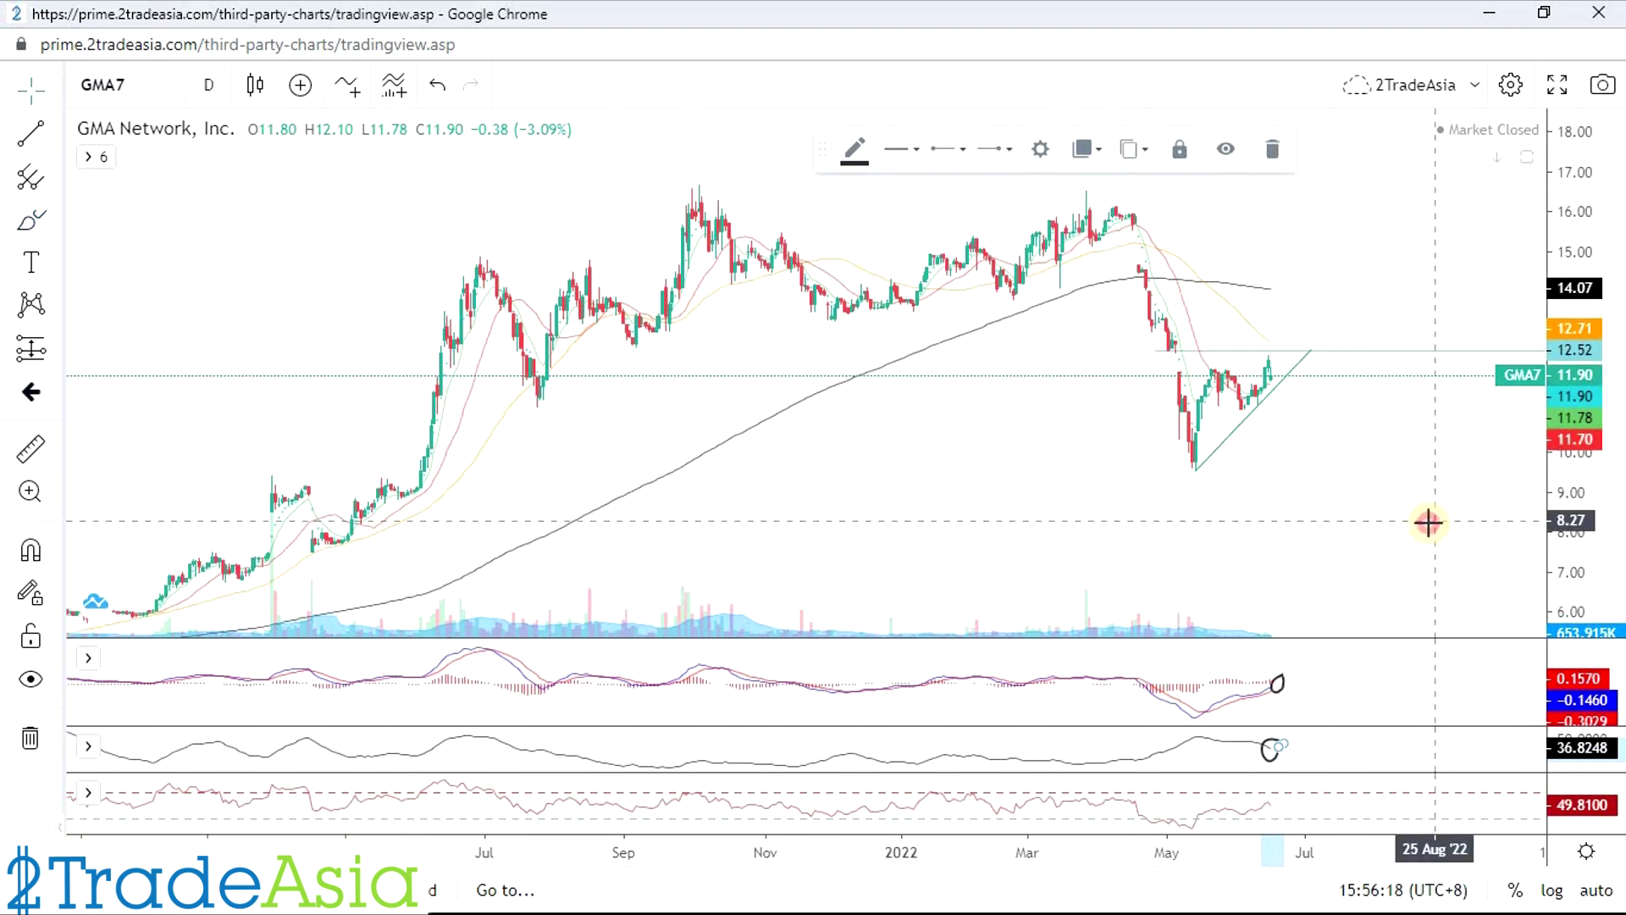
scroll(1428, 528, "down", 1)
scroll(1428, 528, "up", 1)
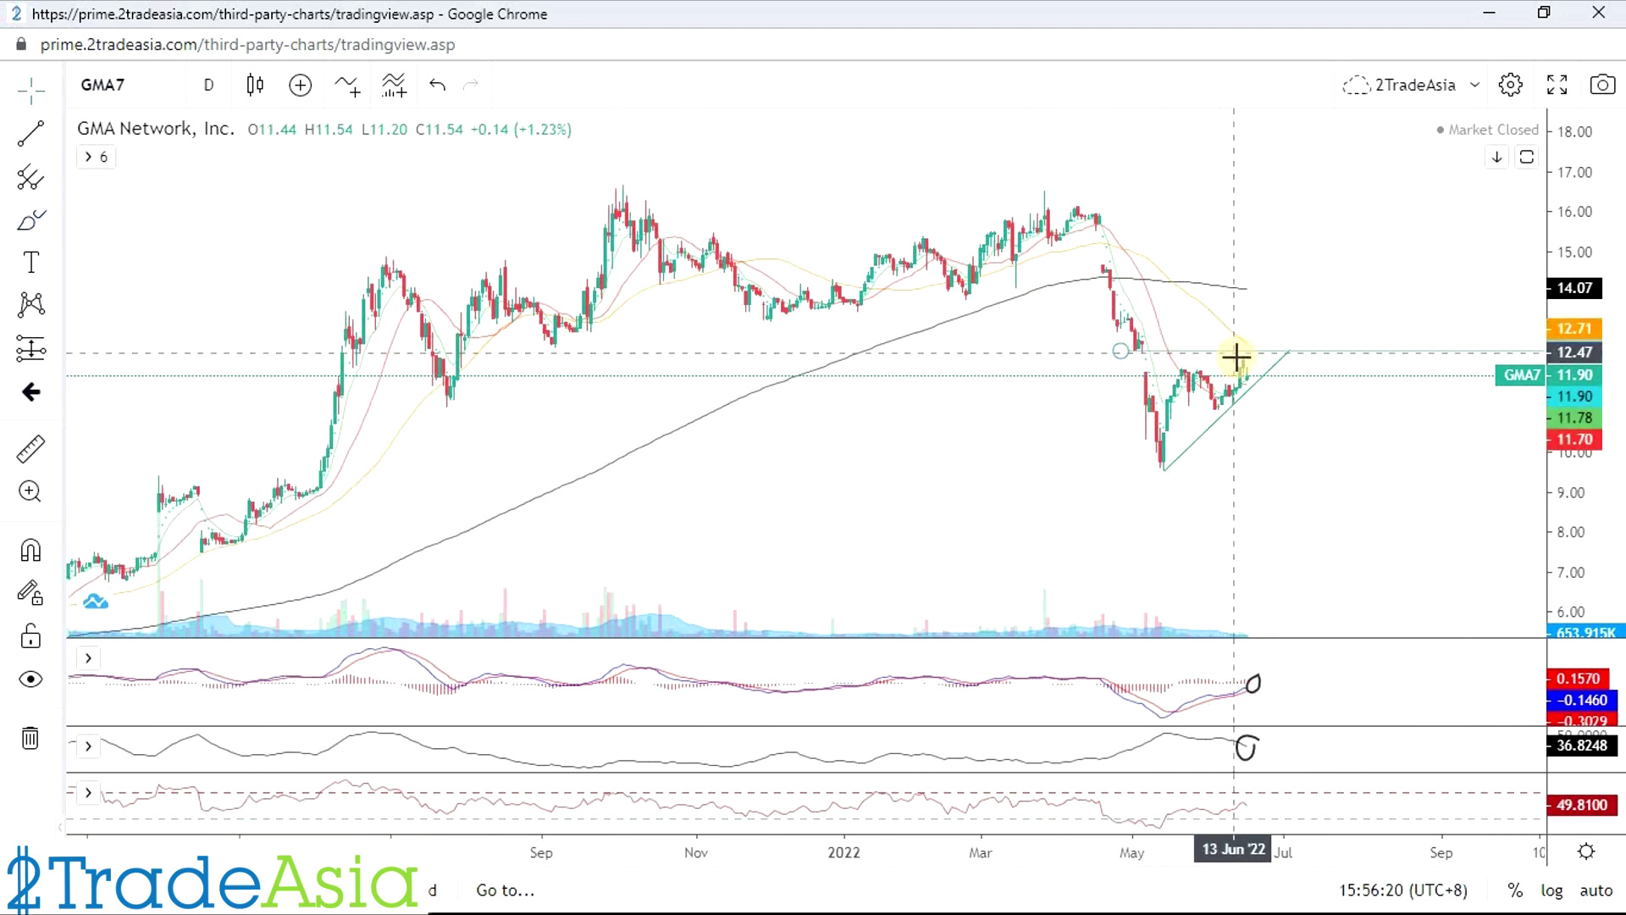
scroll(1209, 519, "down", 1)
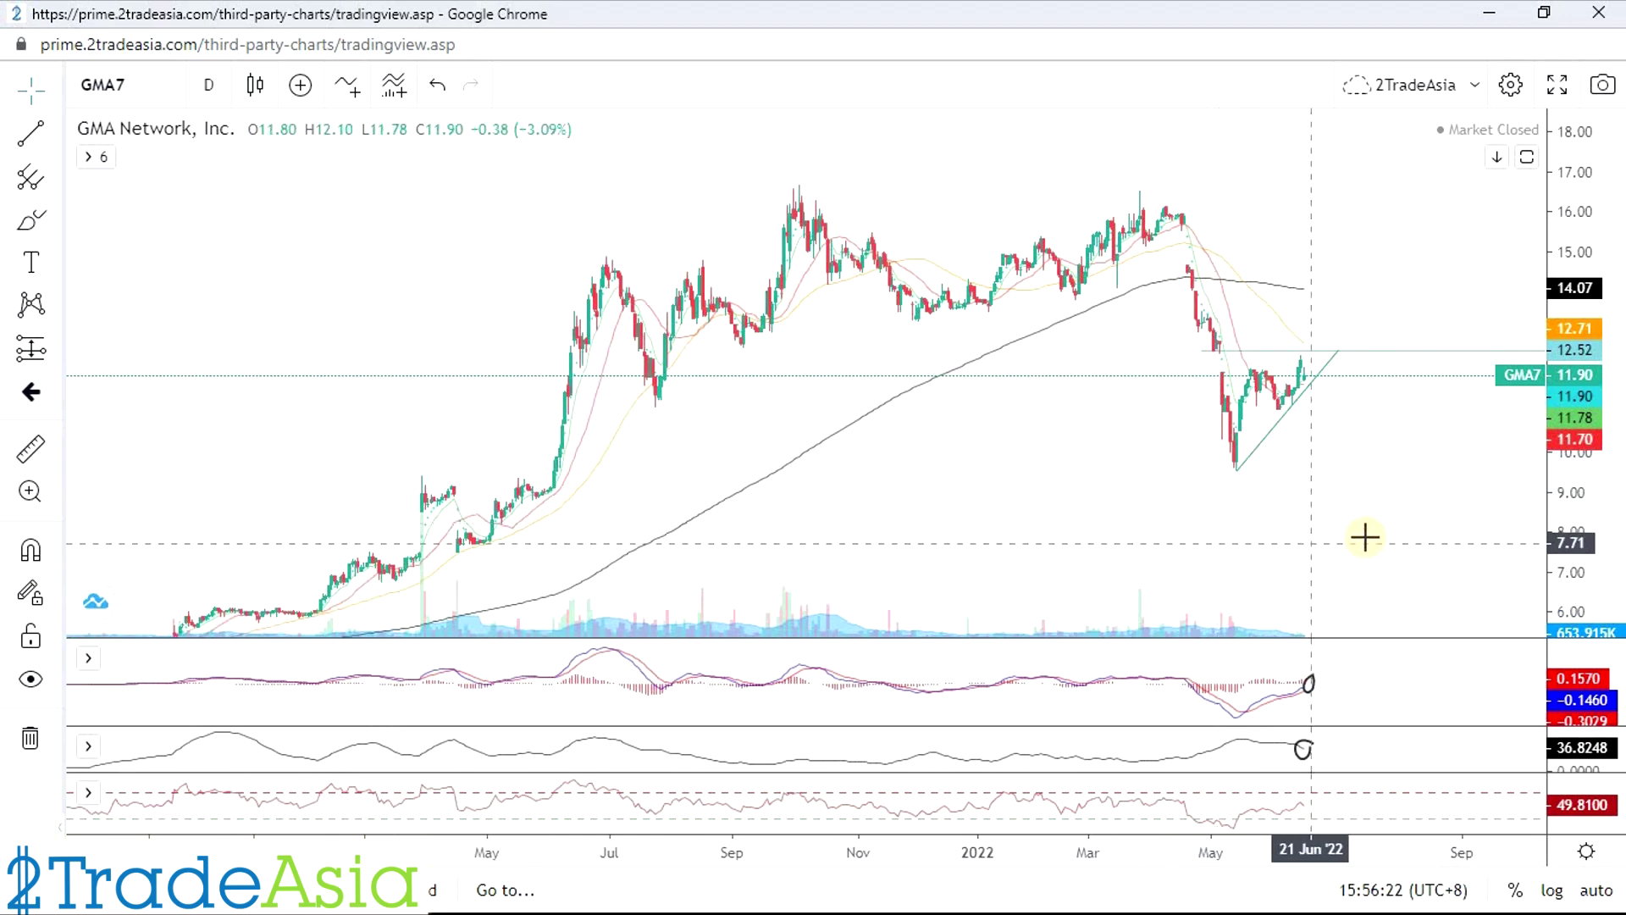
scroll(1364, 537, "down", 1)
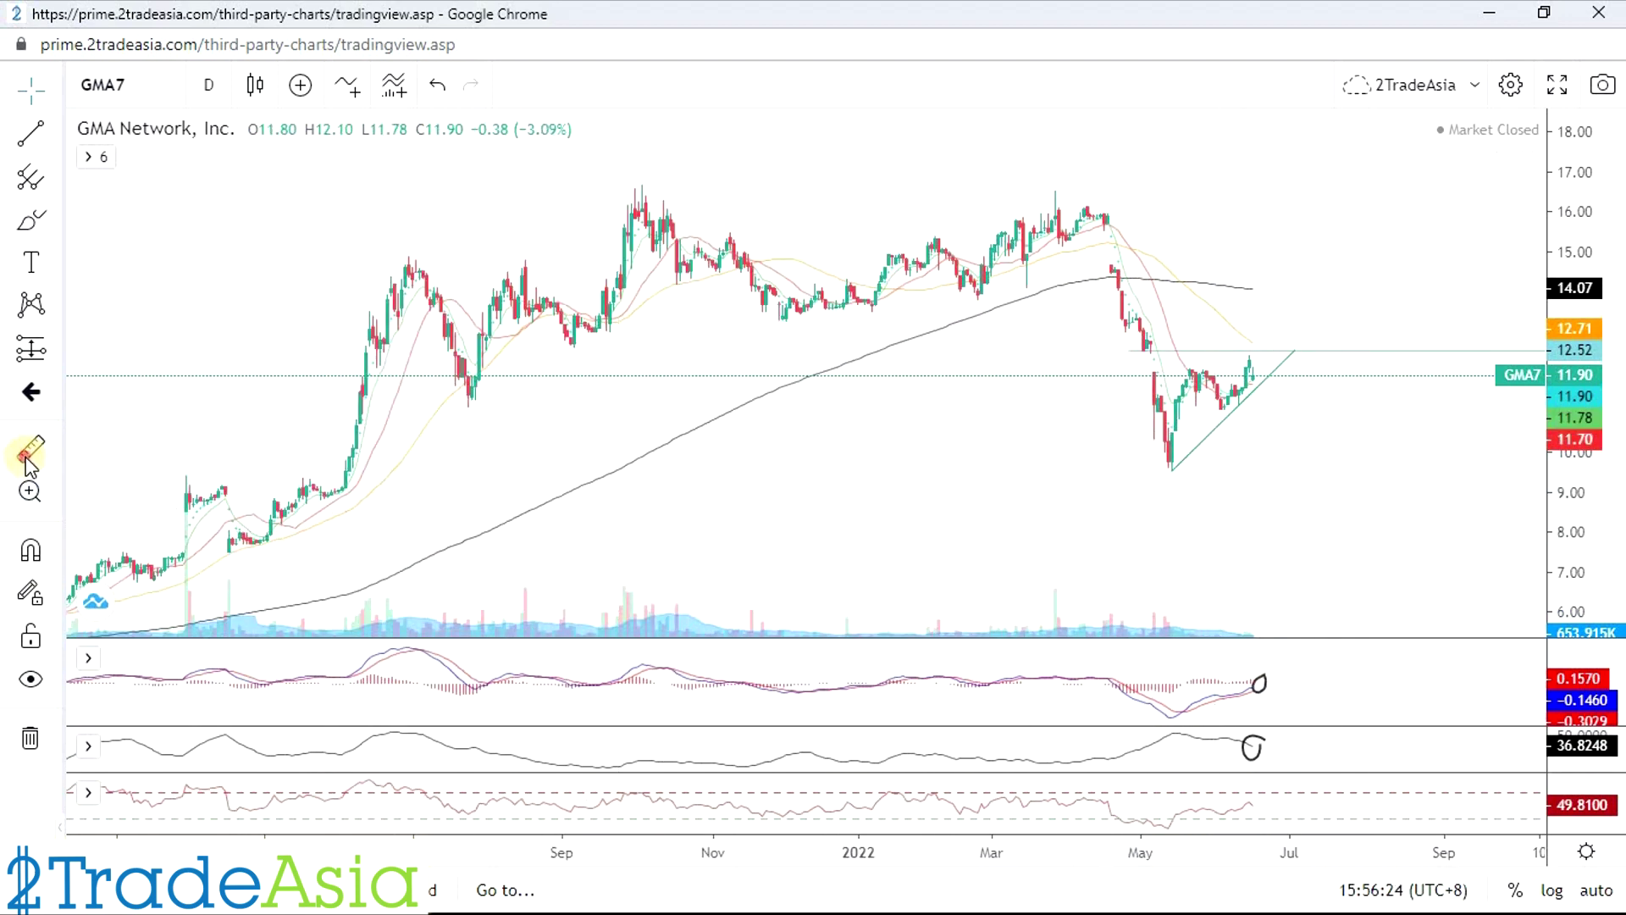
left_click(1330, 465)
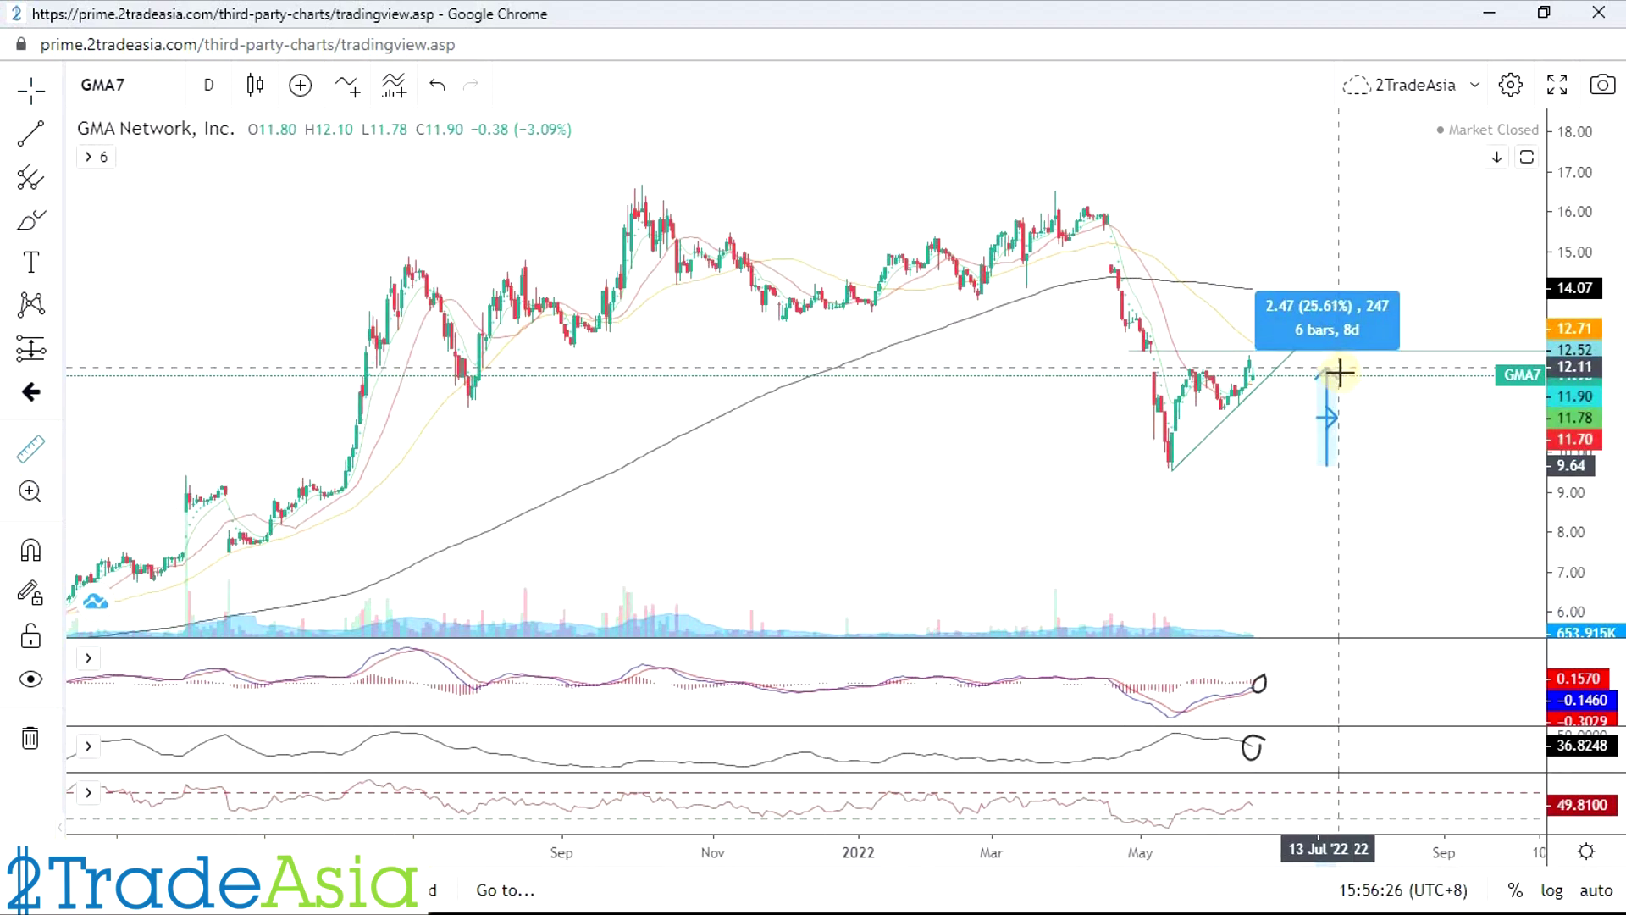
left_click(1344, 377)
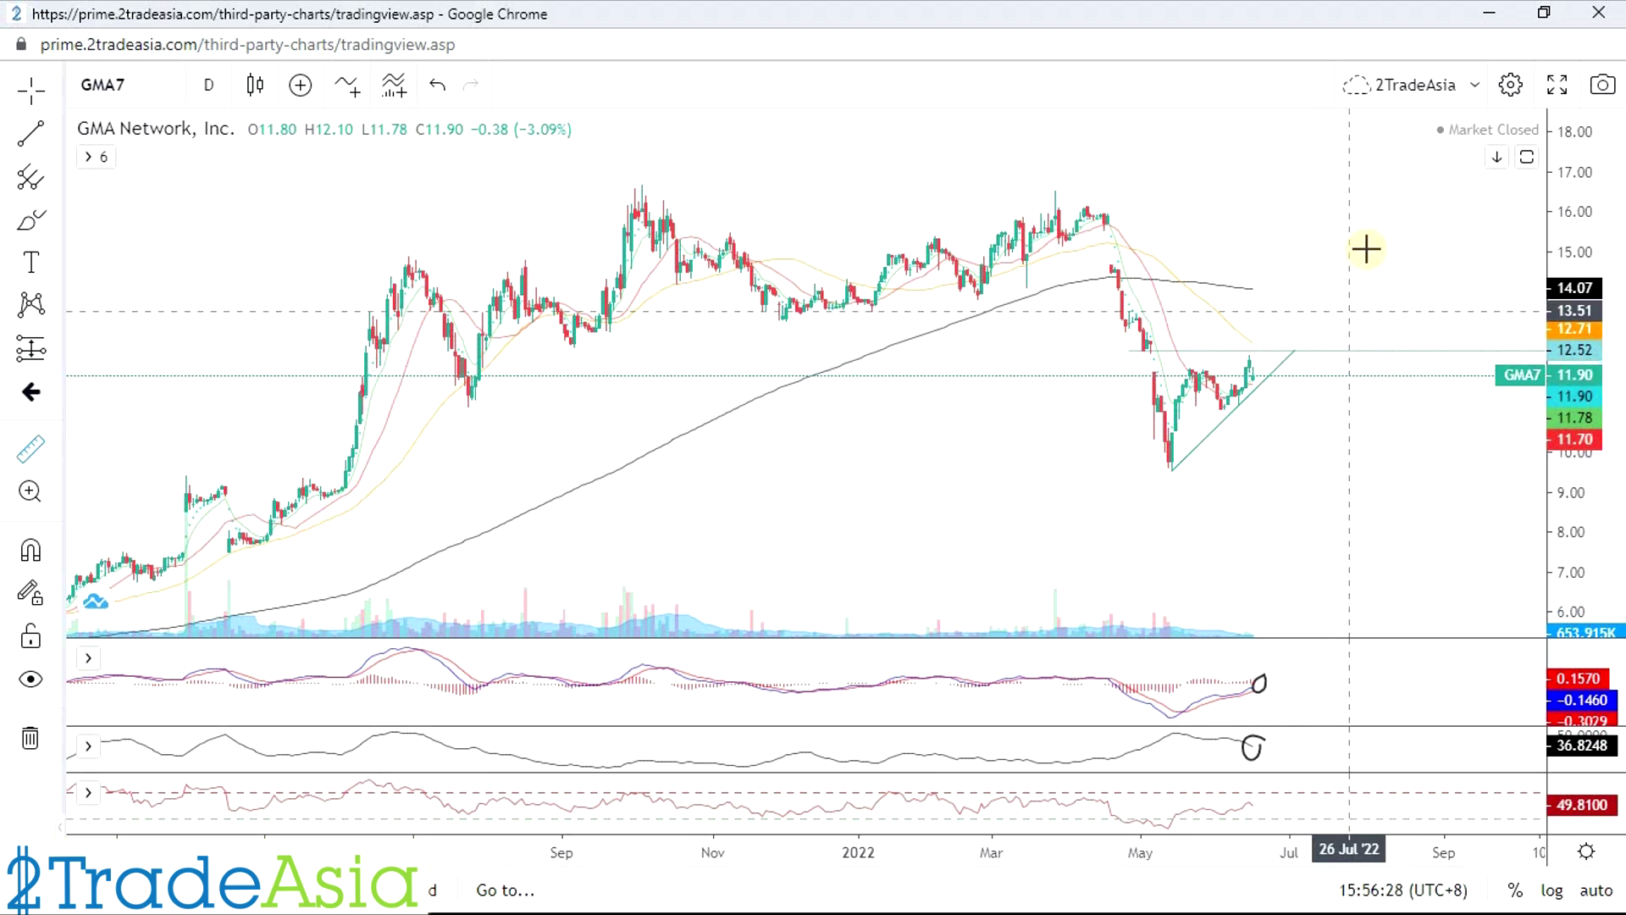
left_click(1379, 223)
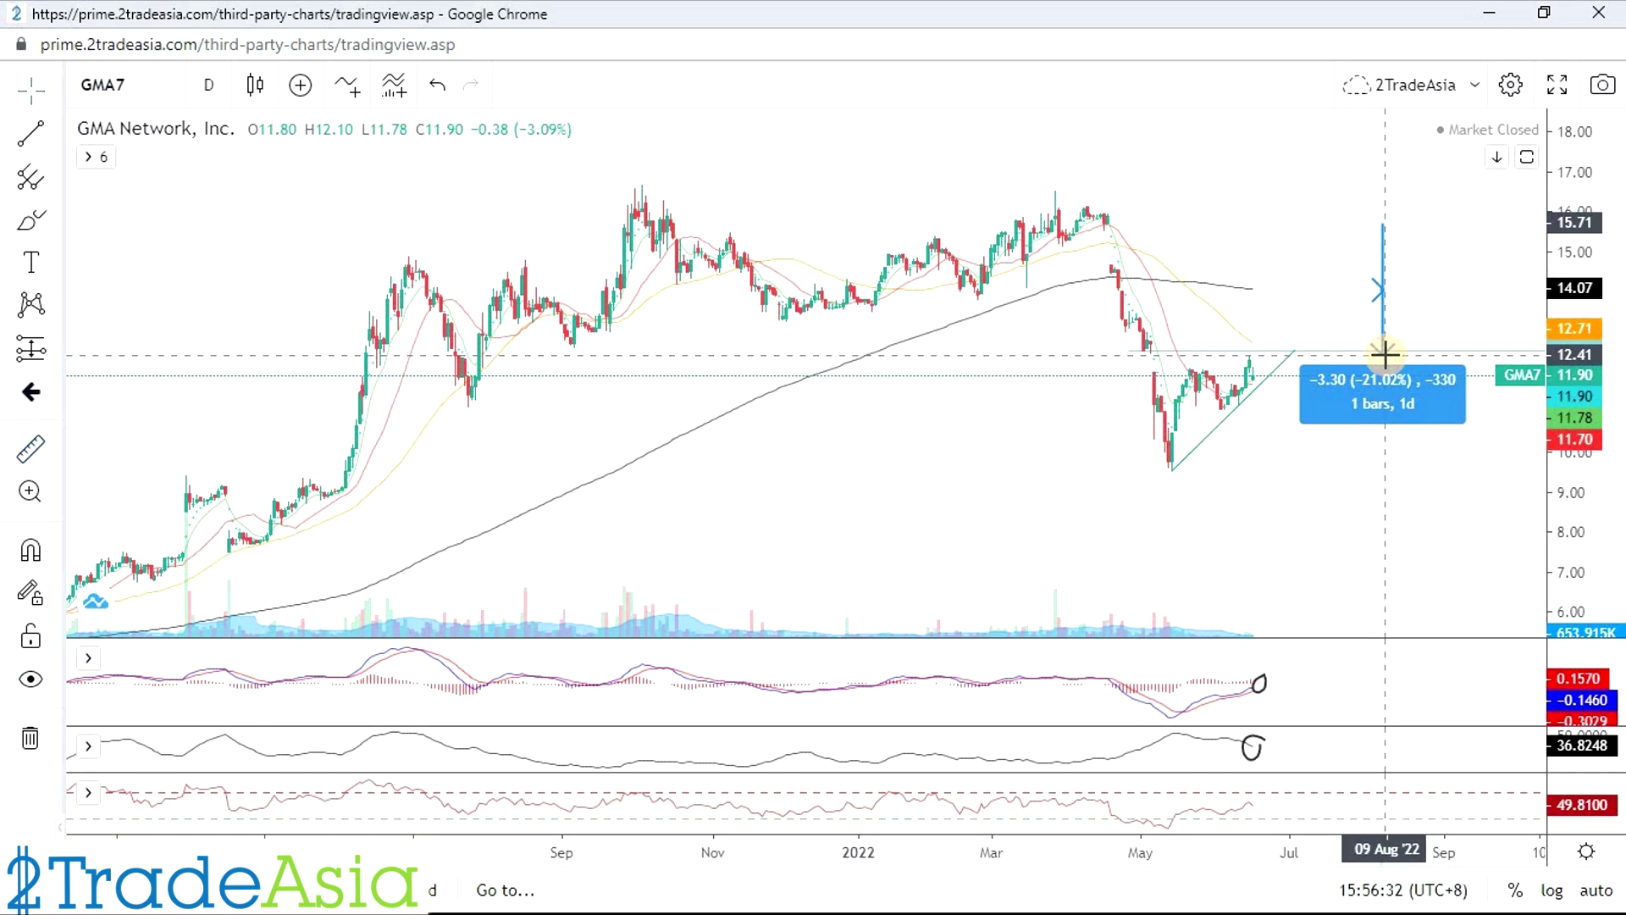
left_click(1385, 354)
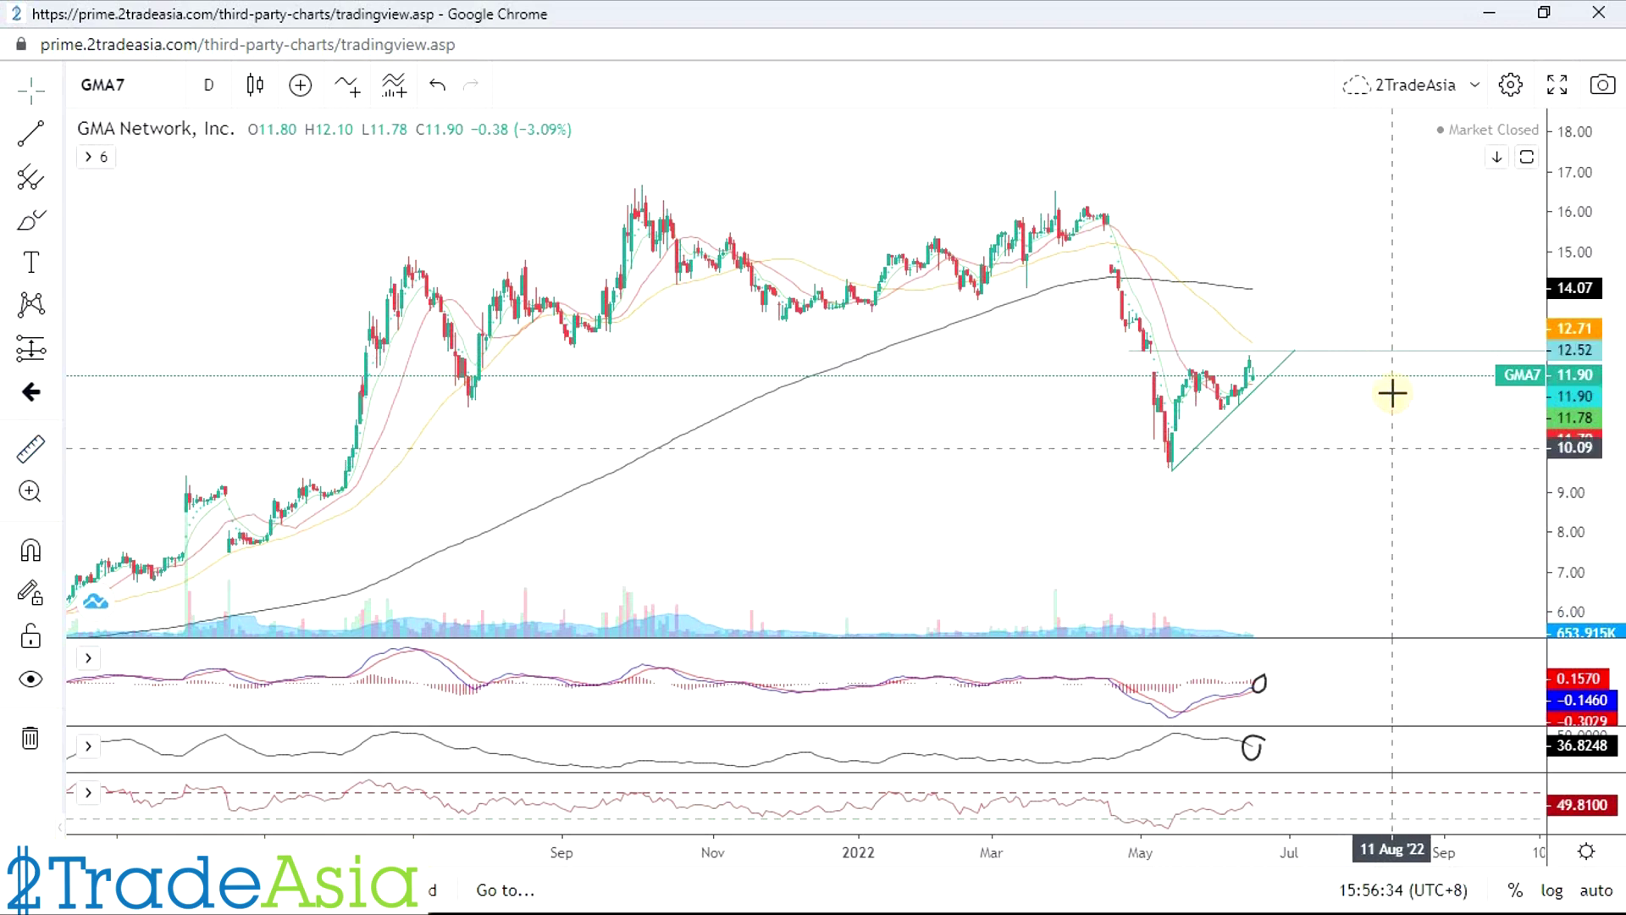
Step: Draw a resistance trend line from the October 2021 high at about 16.71 across the March 2022 high to late August 2022
scroll(1288, 508, "down", 3)
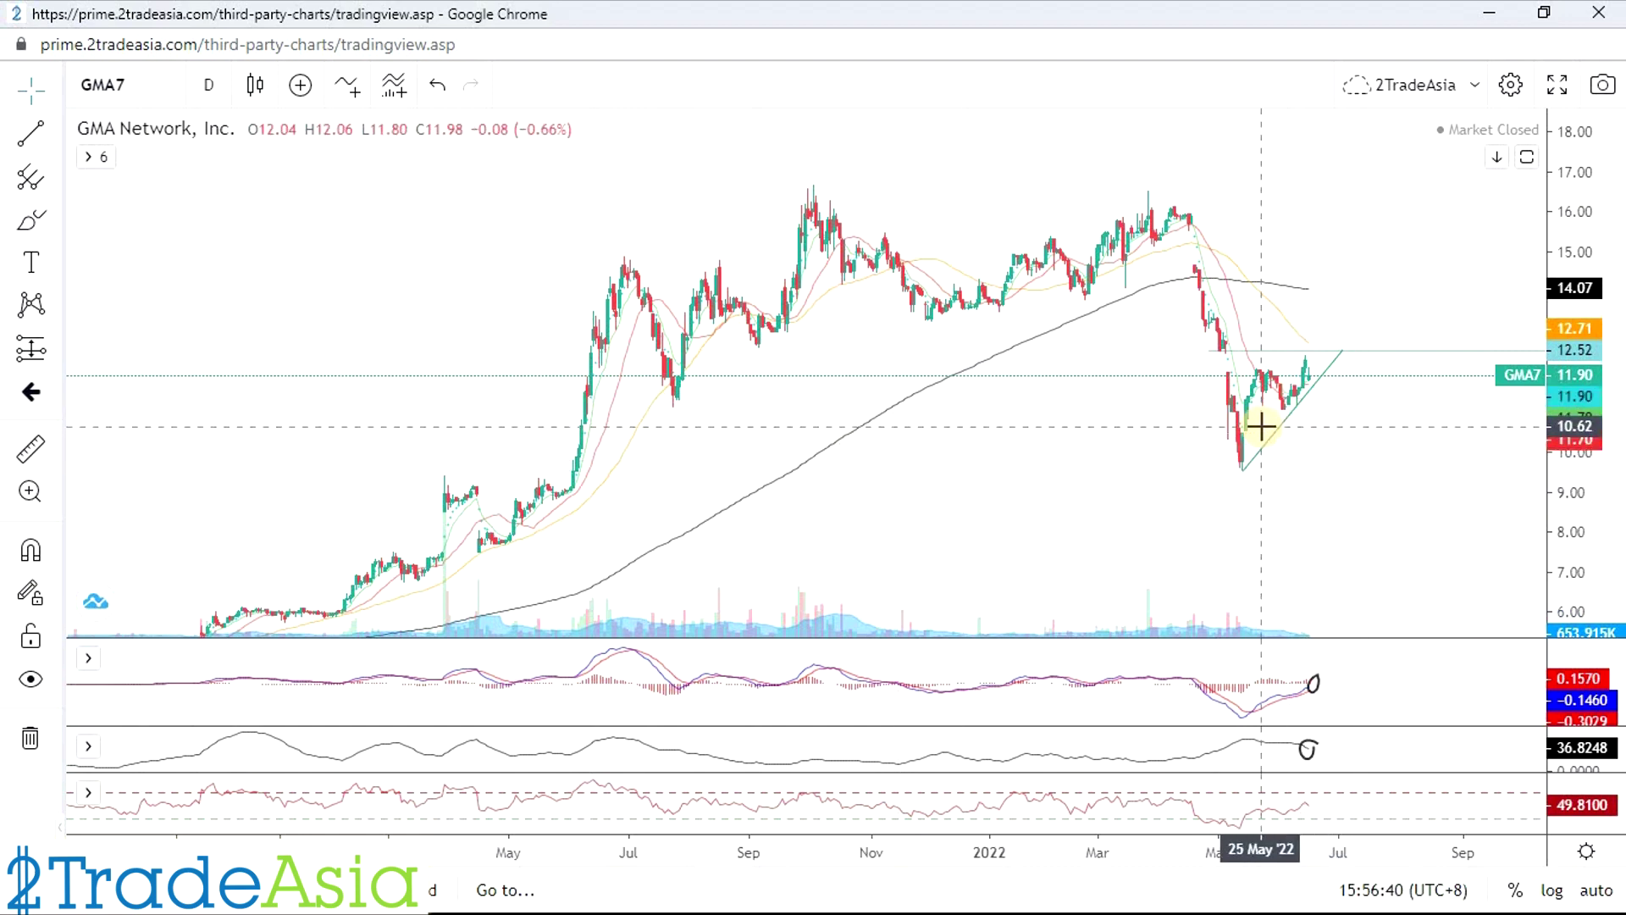
scroll(1273, 464, "up", 2)
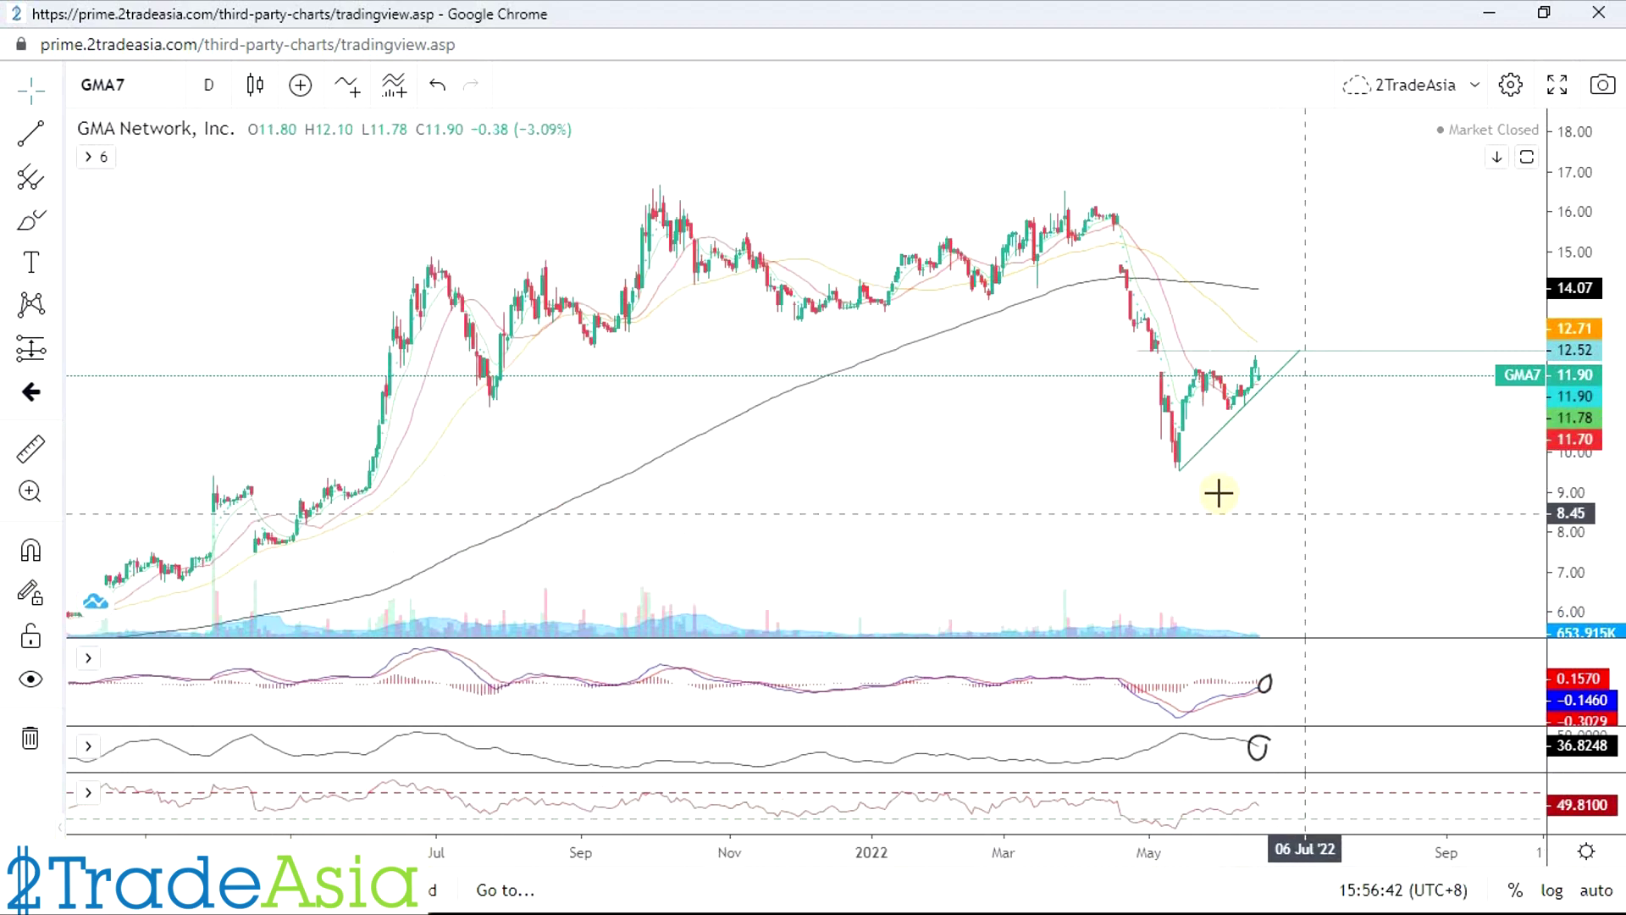
left_click(1180, 476)
scroll(1292, 504, "up", 1)
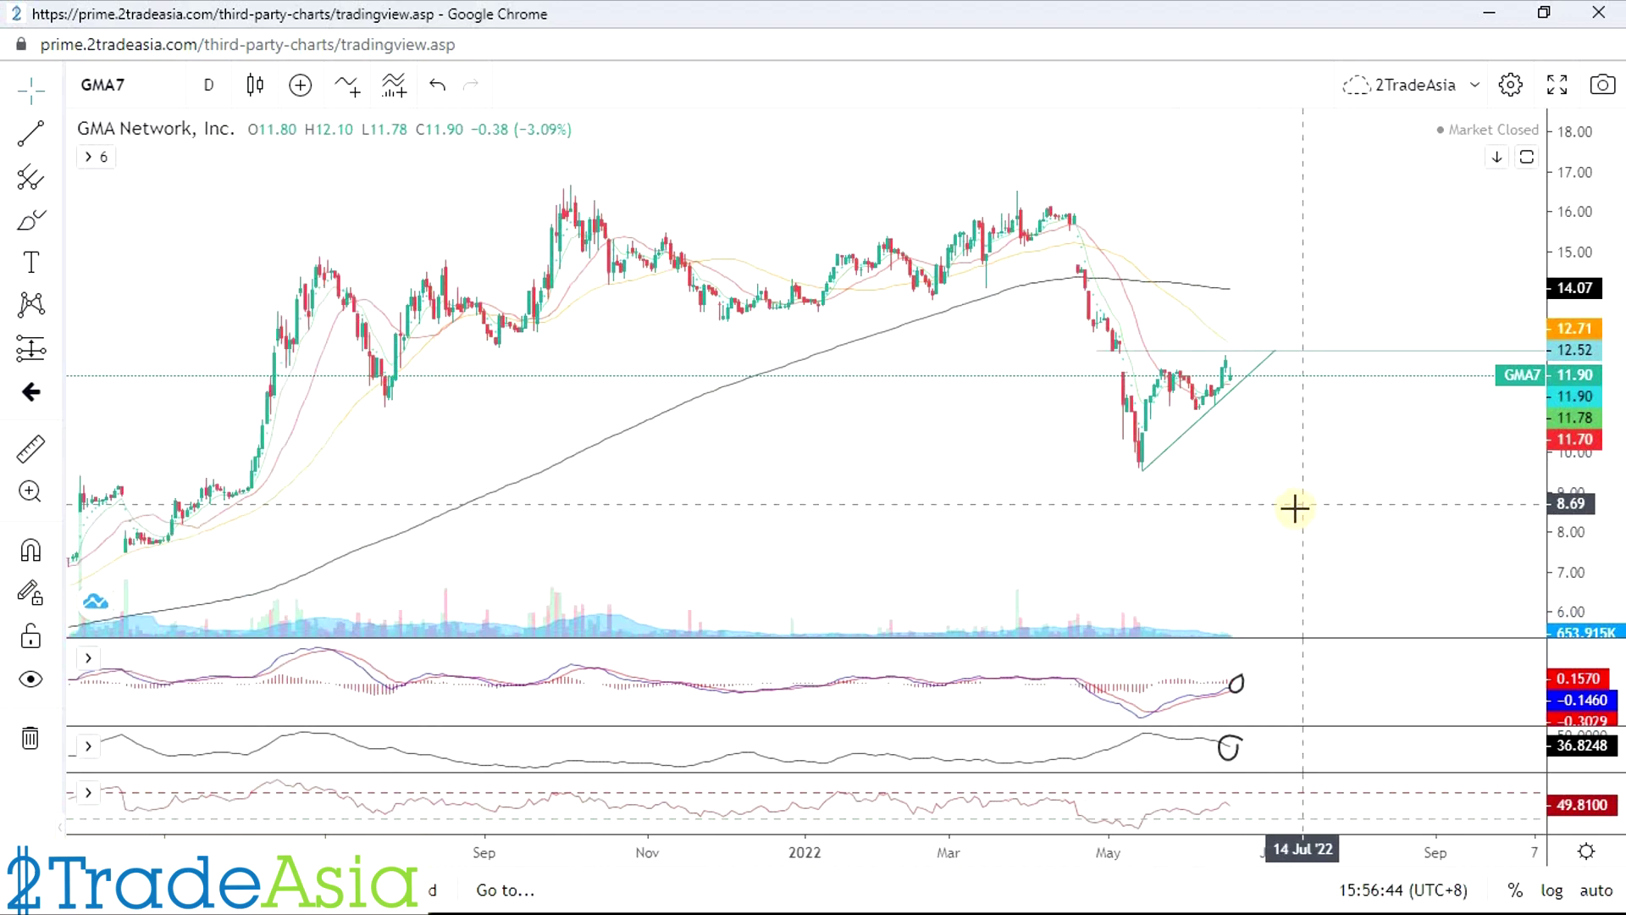
scroll(1302, 513, "down", 2)
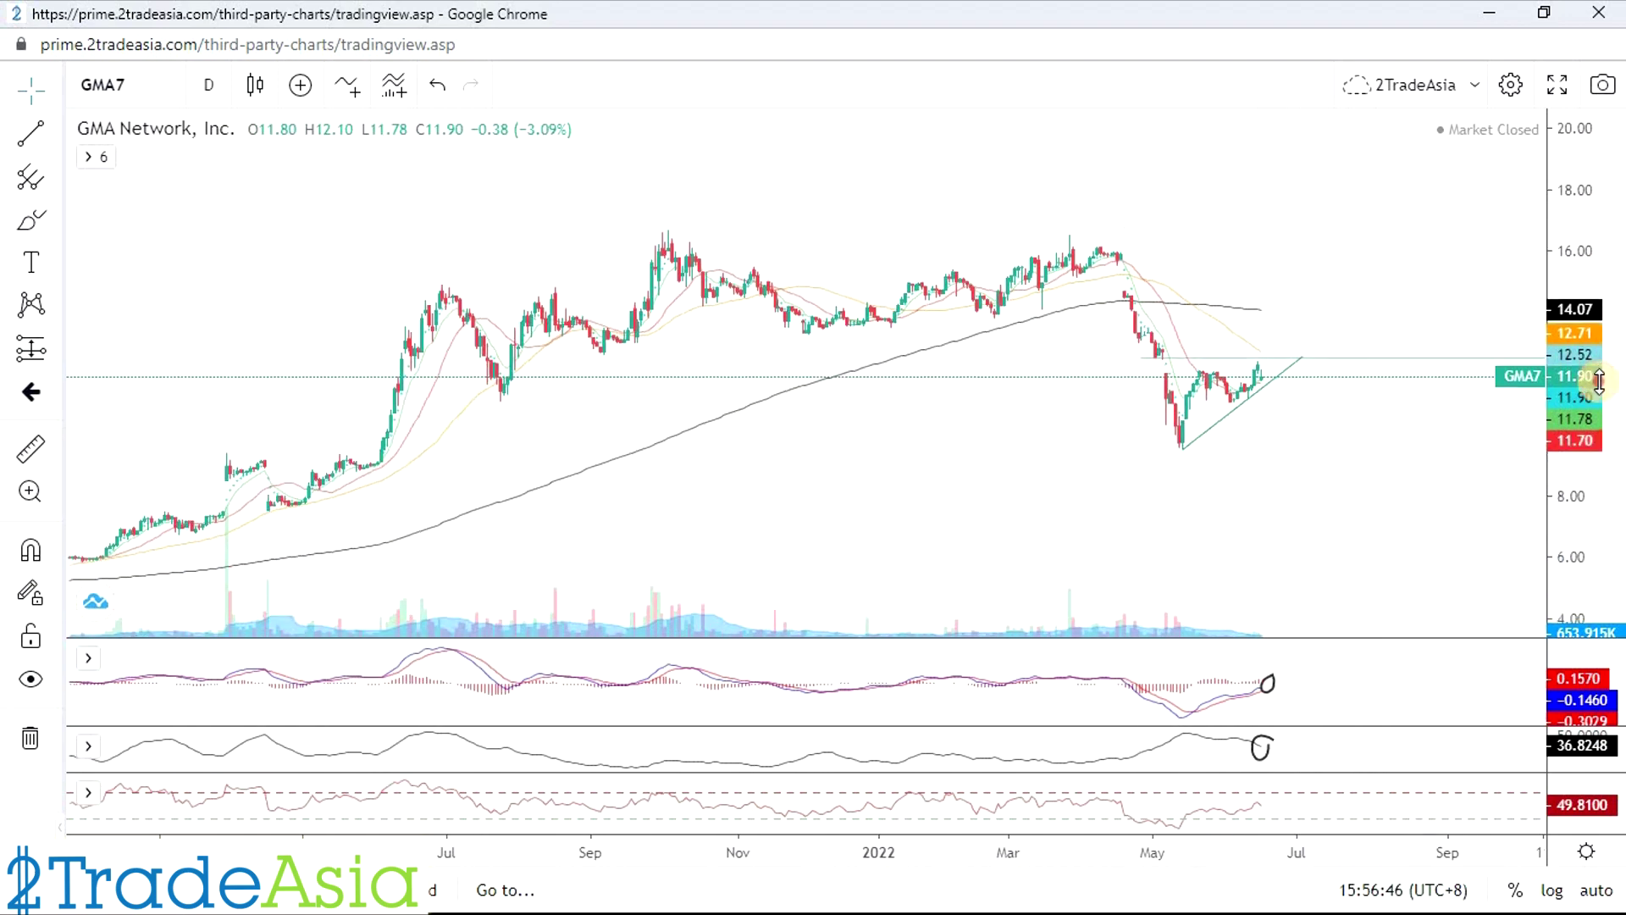
scroll(1359, 483, "down", 2)
scroll(1344, 505, "down", 1)
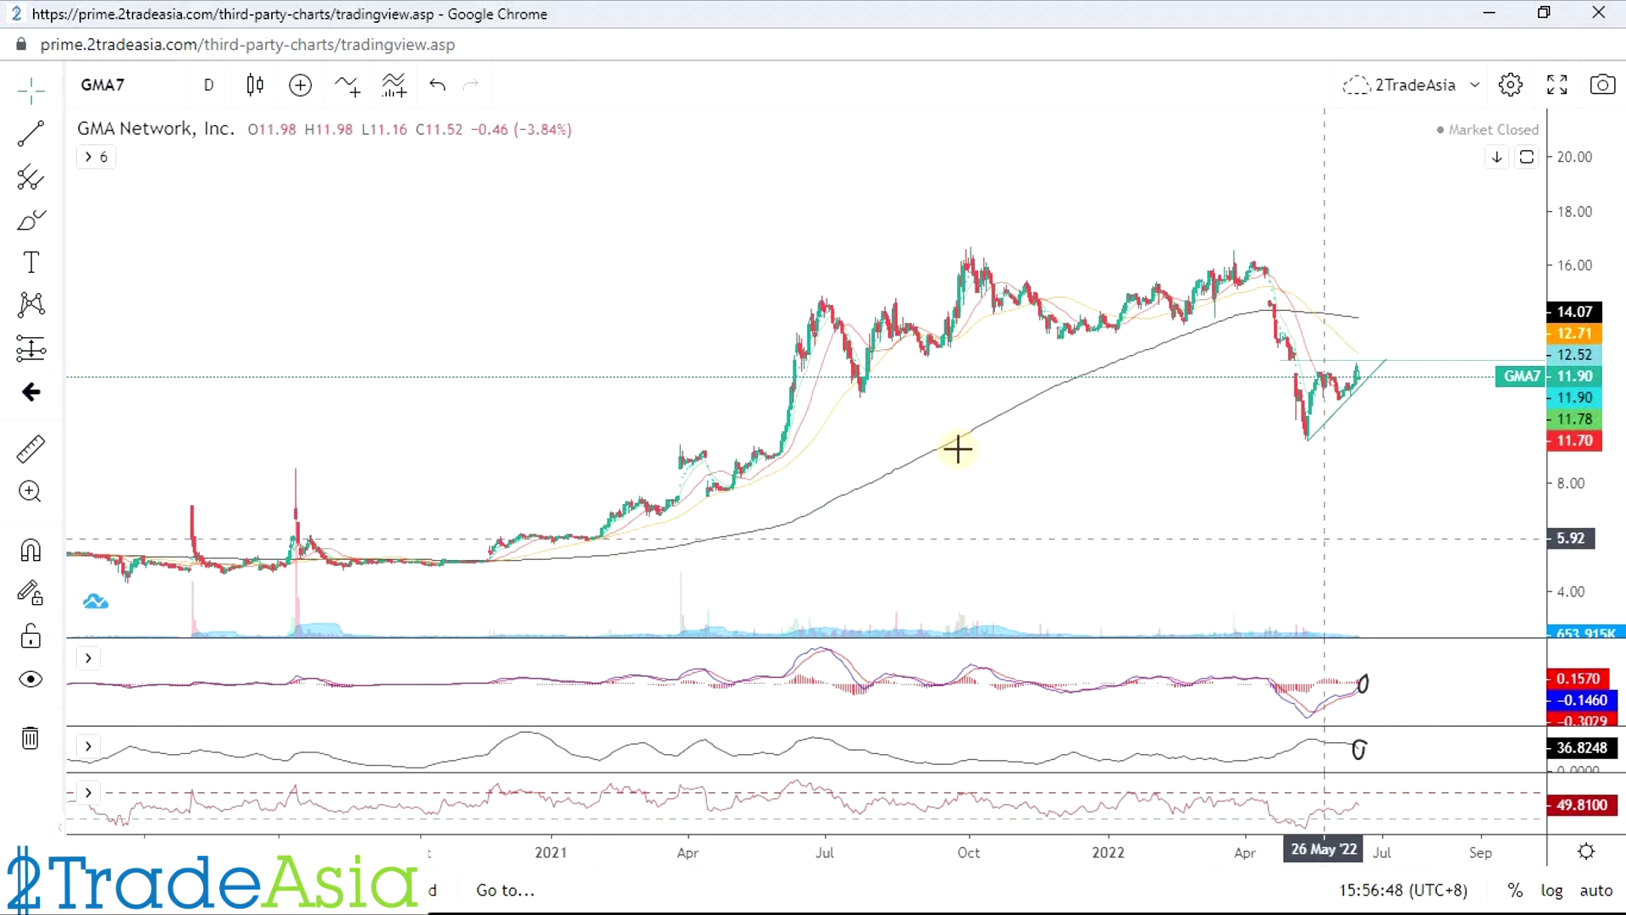
left_click(980, 236)
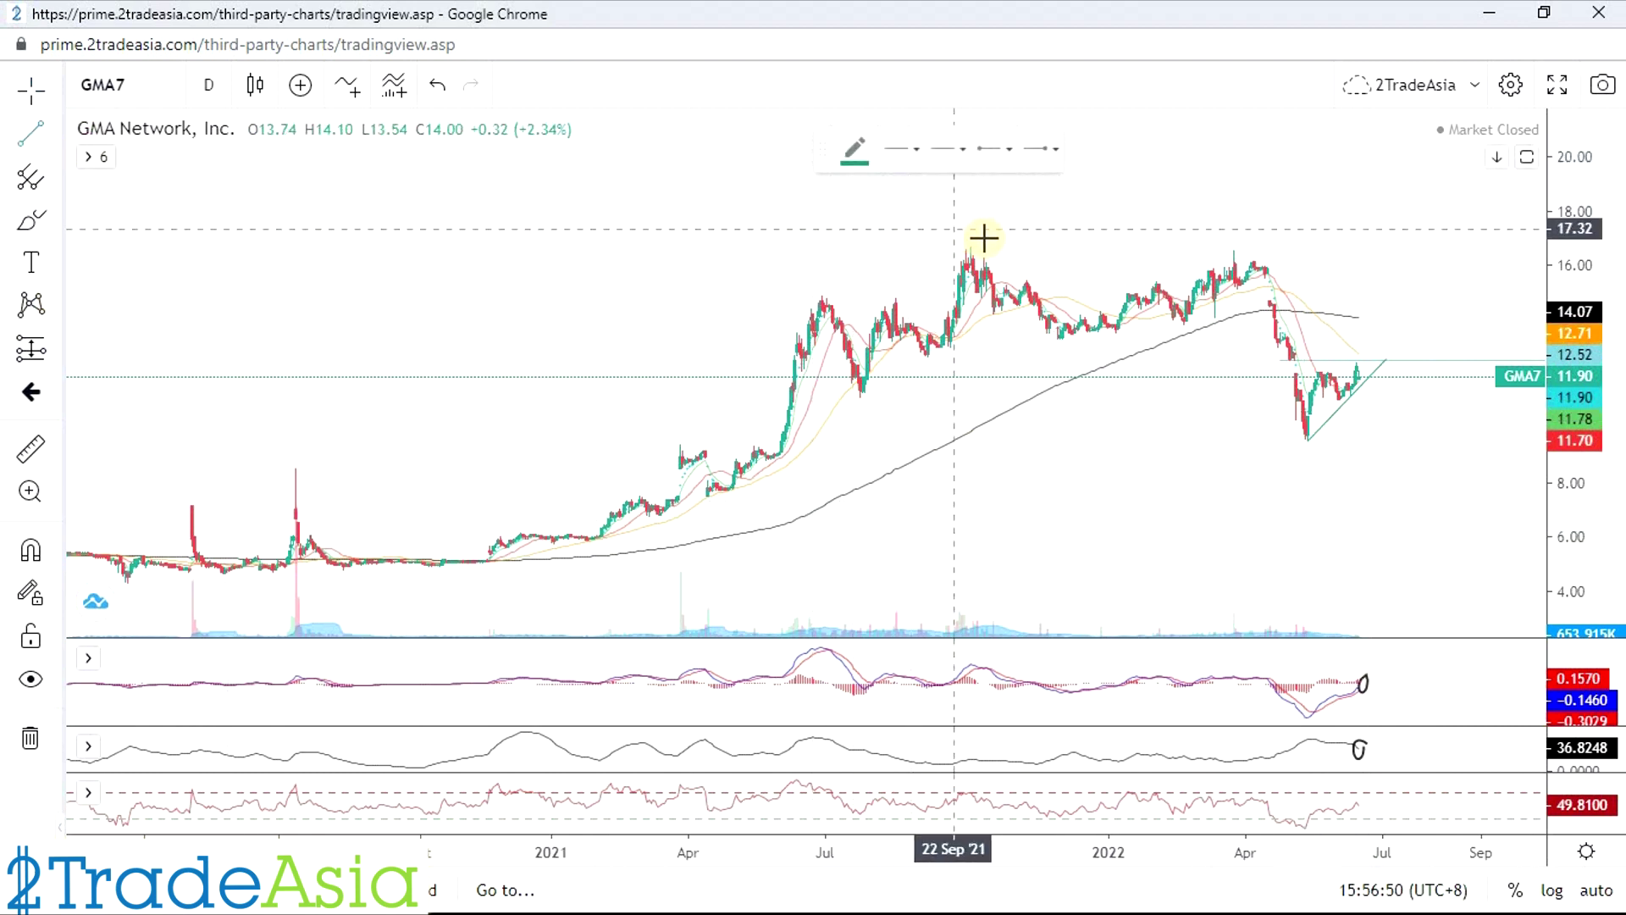
left_click(971, 246)
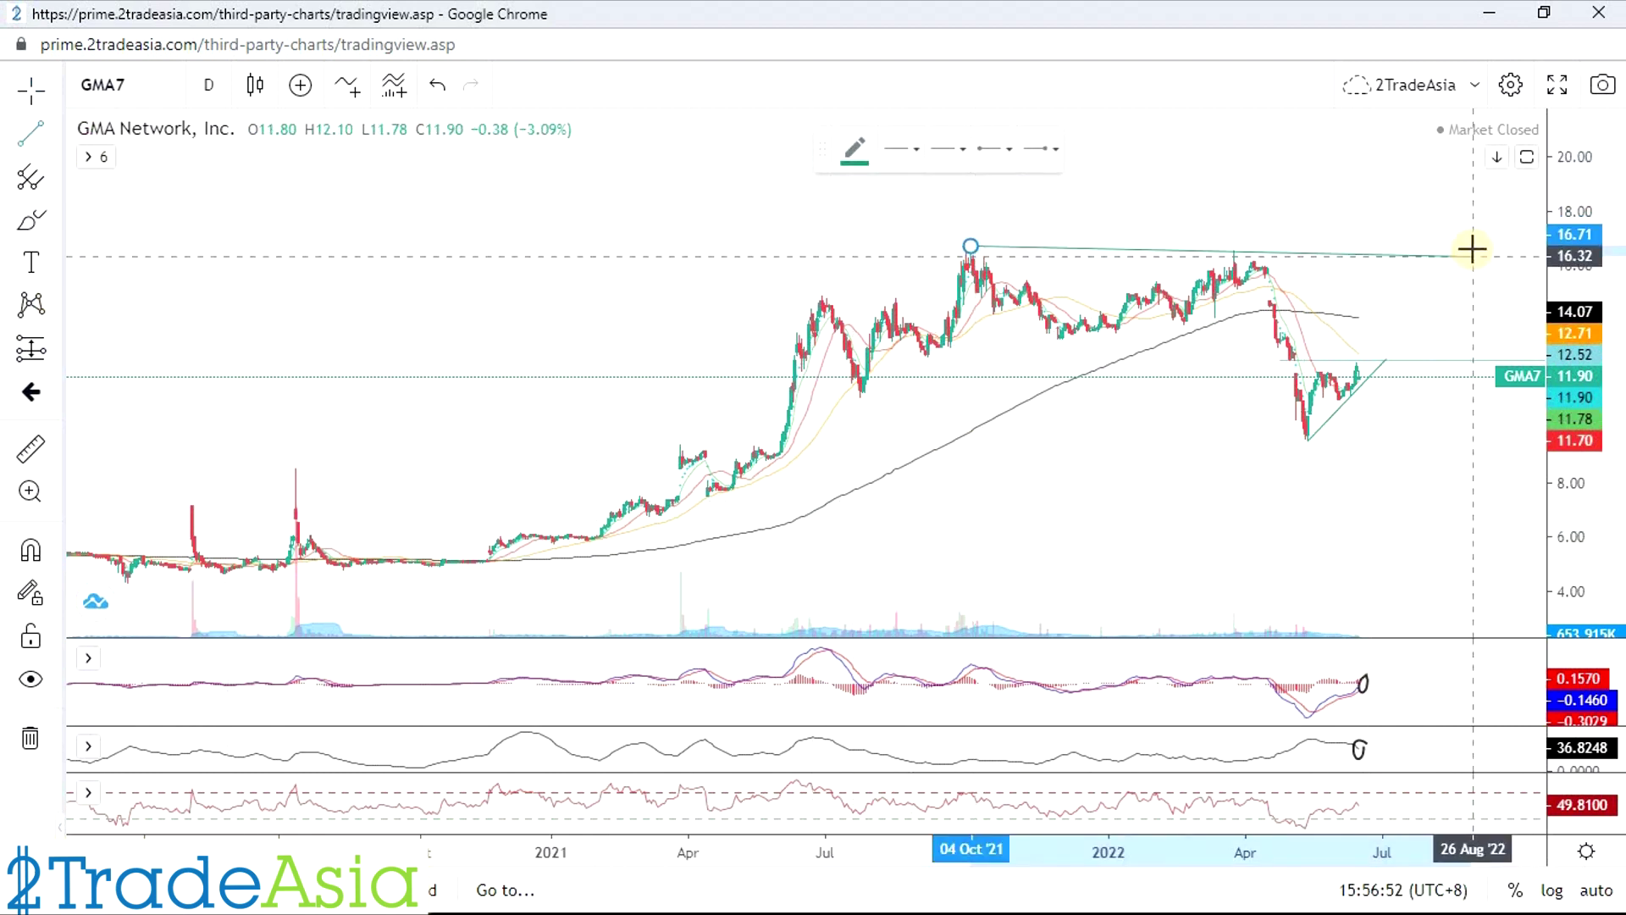
left_click(1480, 252)
left_click(1321, 427)
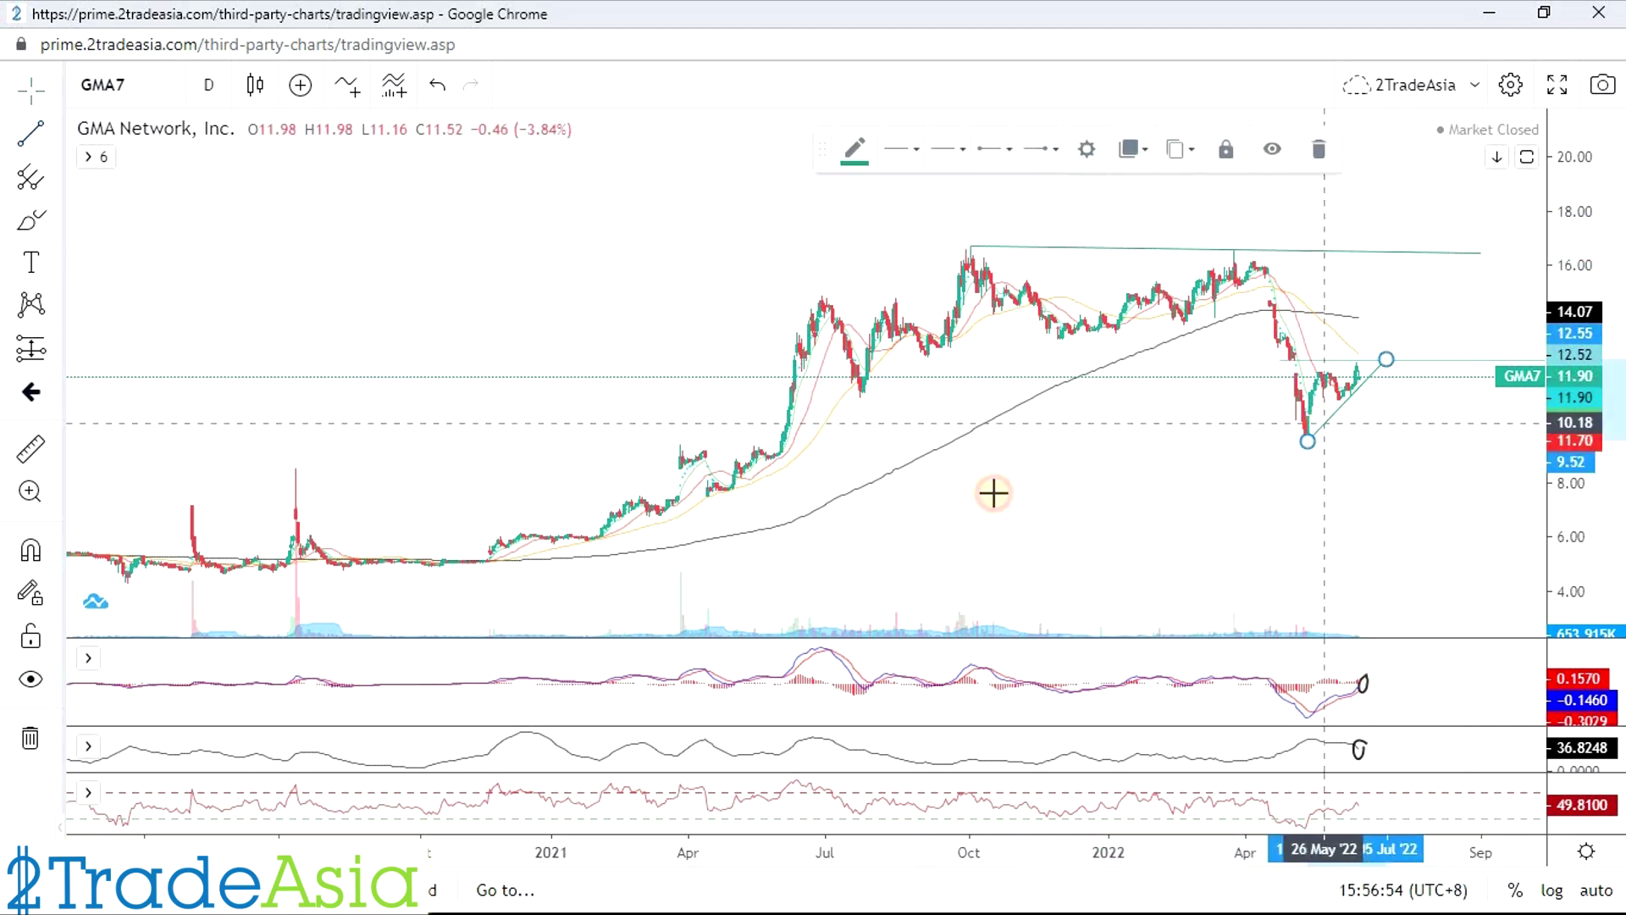
Step: Draw a falling trend line on GMA7 from the March 2022 high at about 16.58 to about 13.51 in July 2022
scroll(980, 479, "up", 1)
left_click(30, 136)
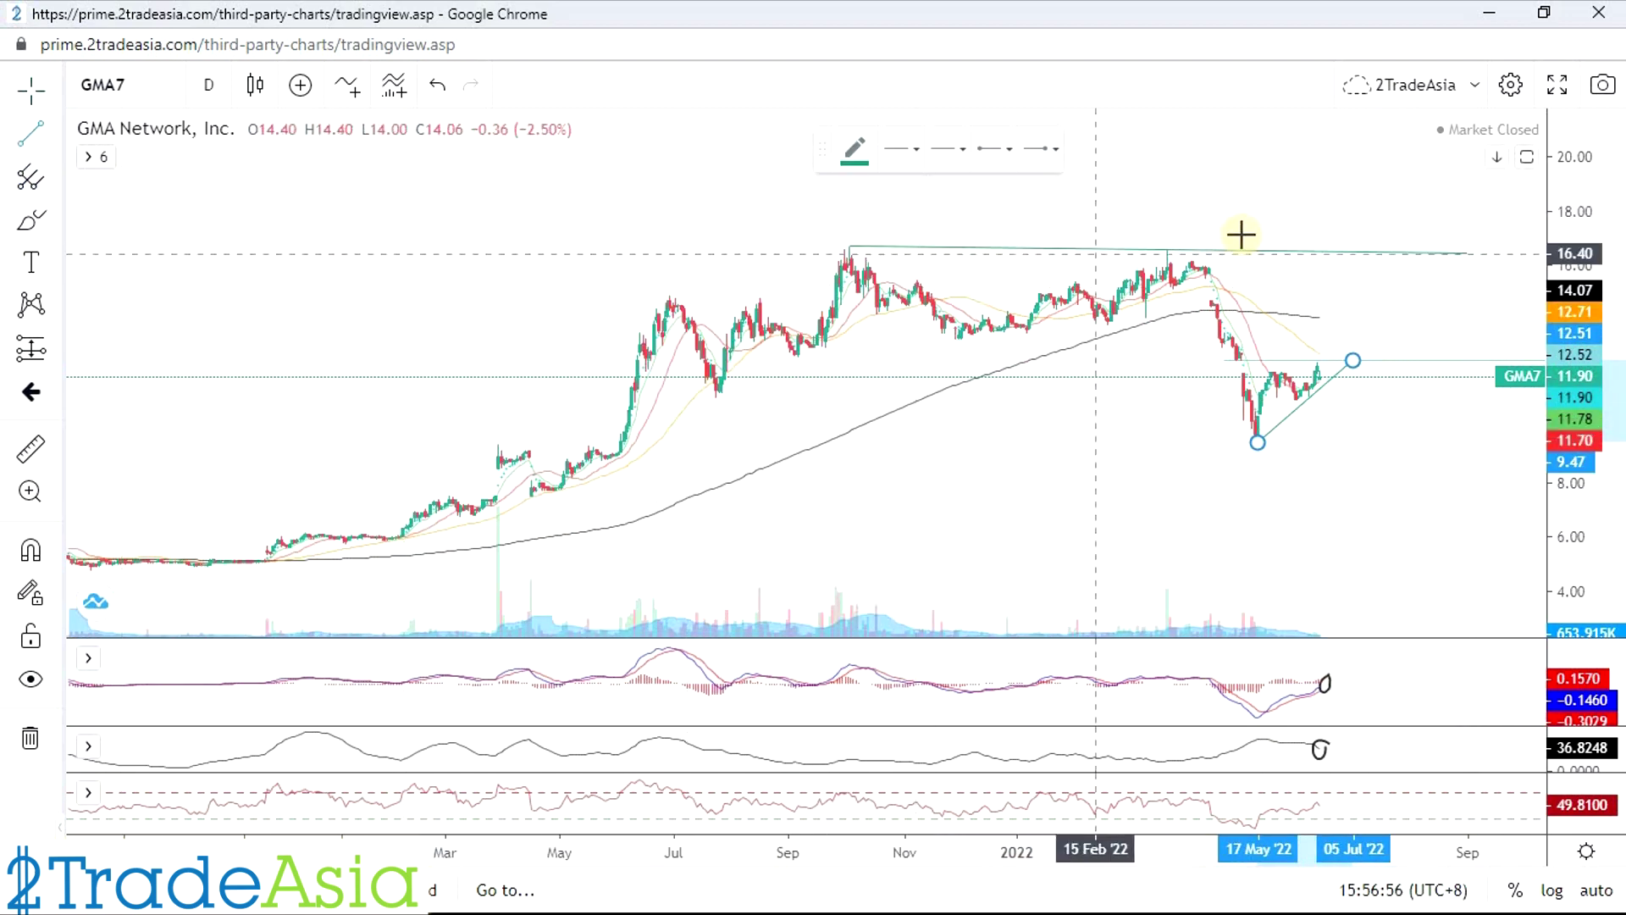
left_click(1171, 248)
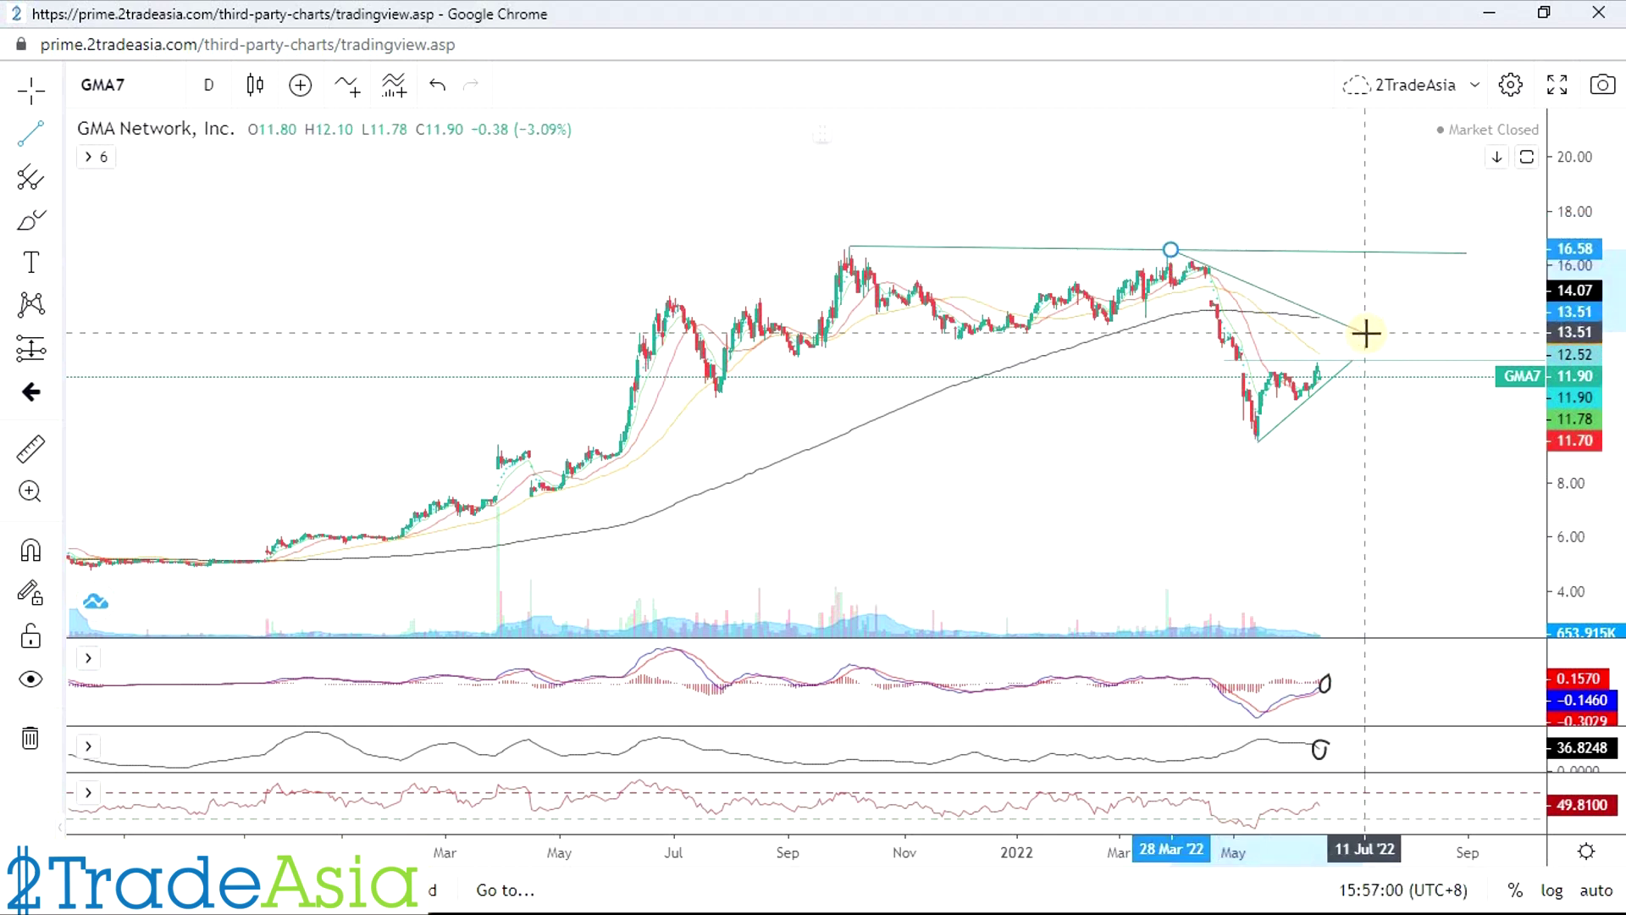
left_click(1366, 333)
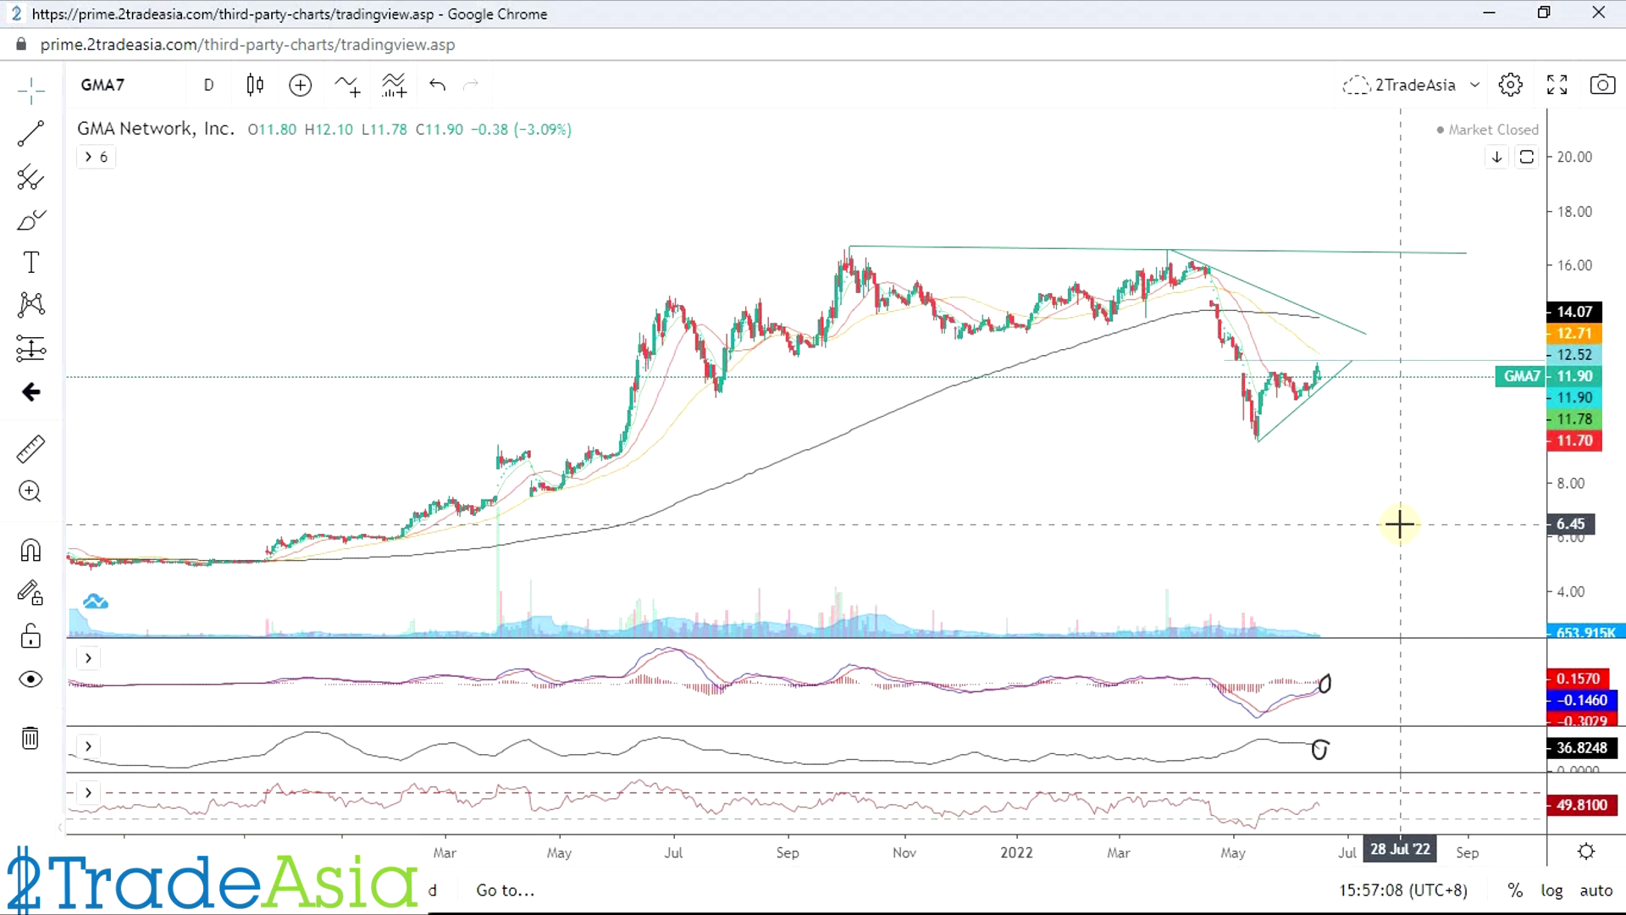
Step: Draw a steep falling trend line from the 19 April 2022 price at about 15.96 to about 9.43 on 27 May 2022
scroll(1191, 447, "up", 5)
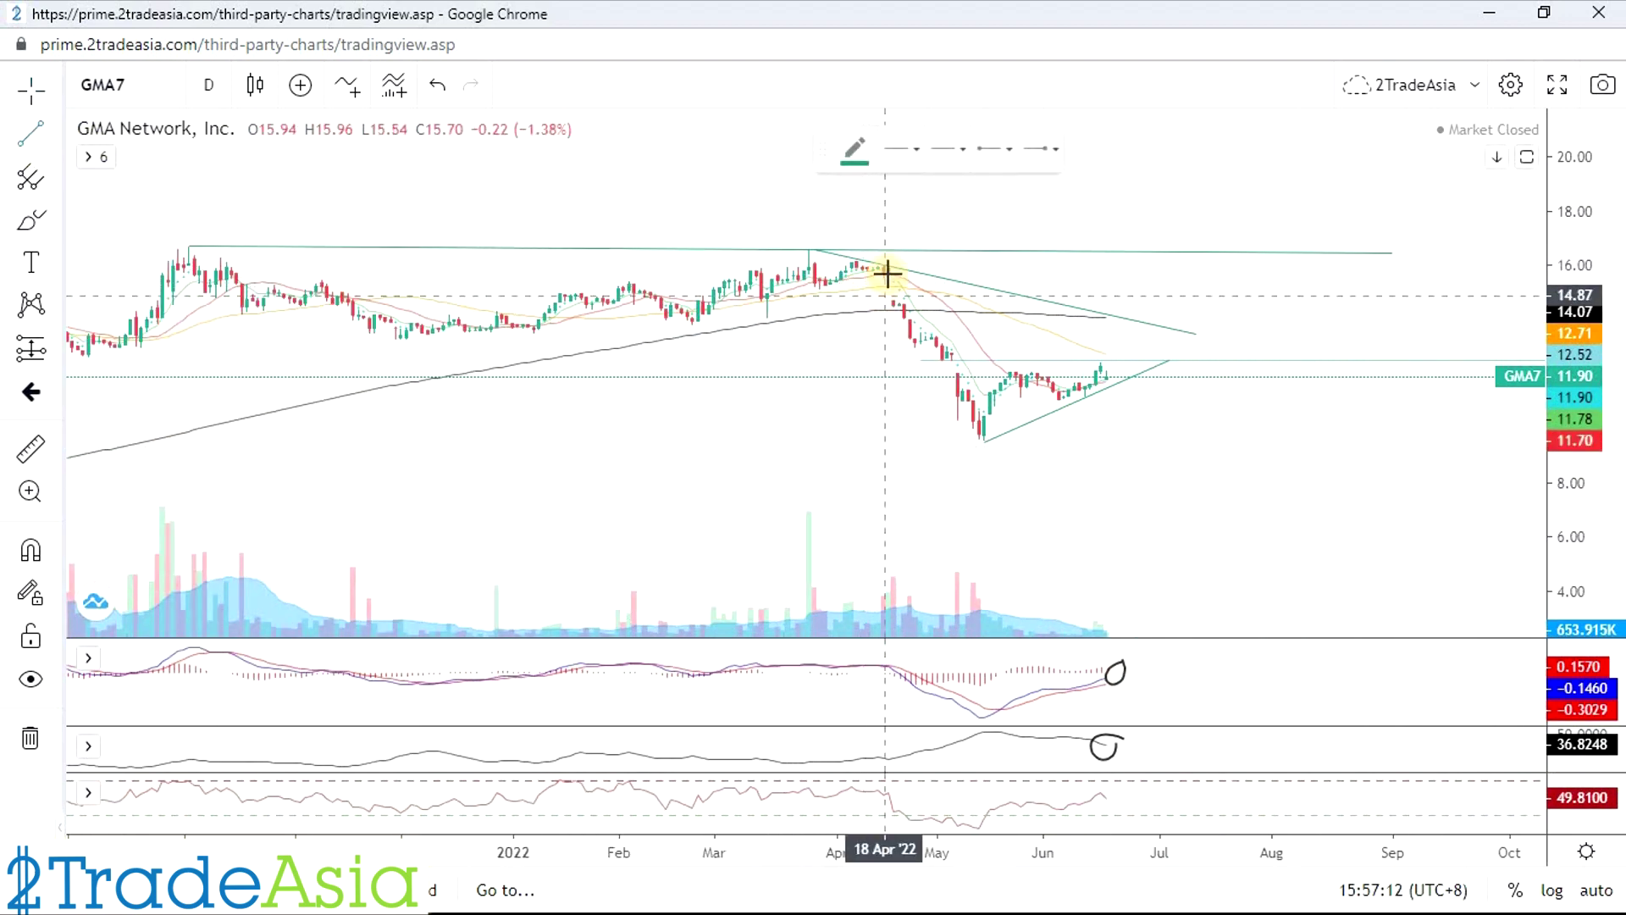
left_click(888, 266)
left_click(1026, 446)
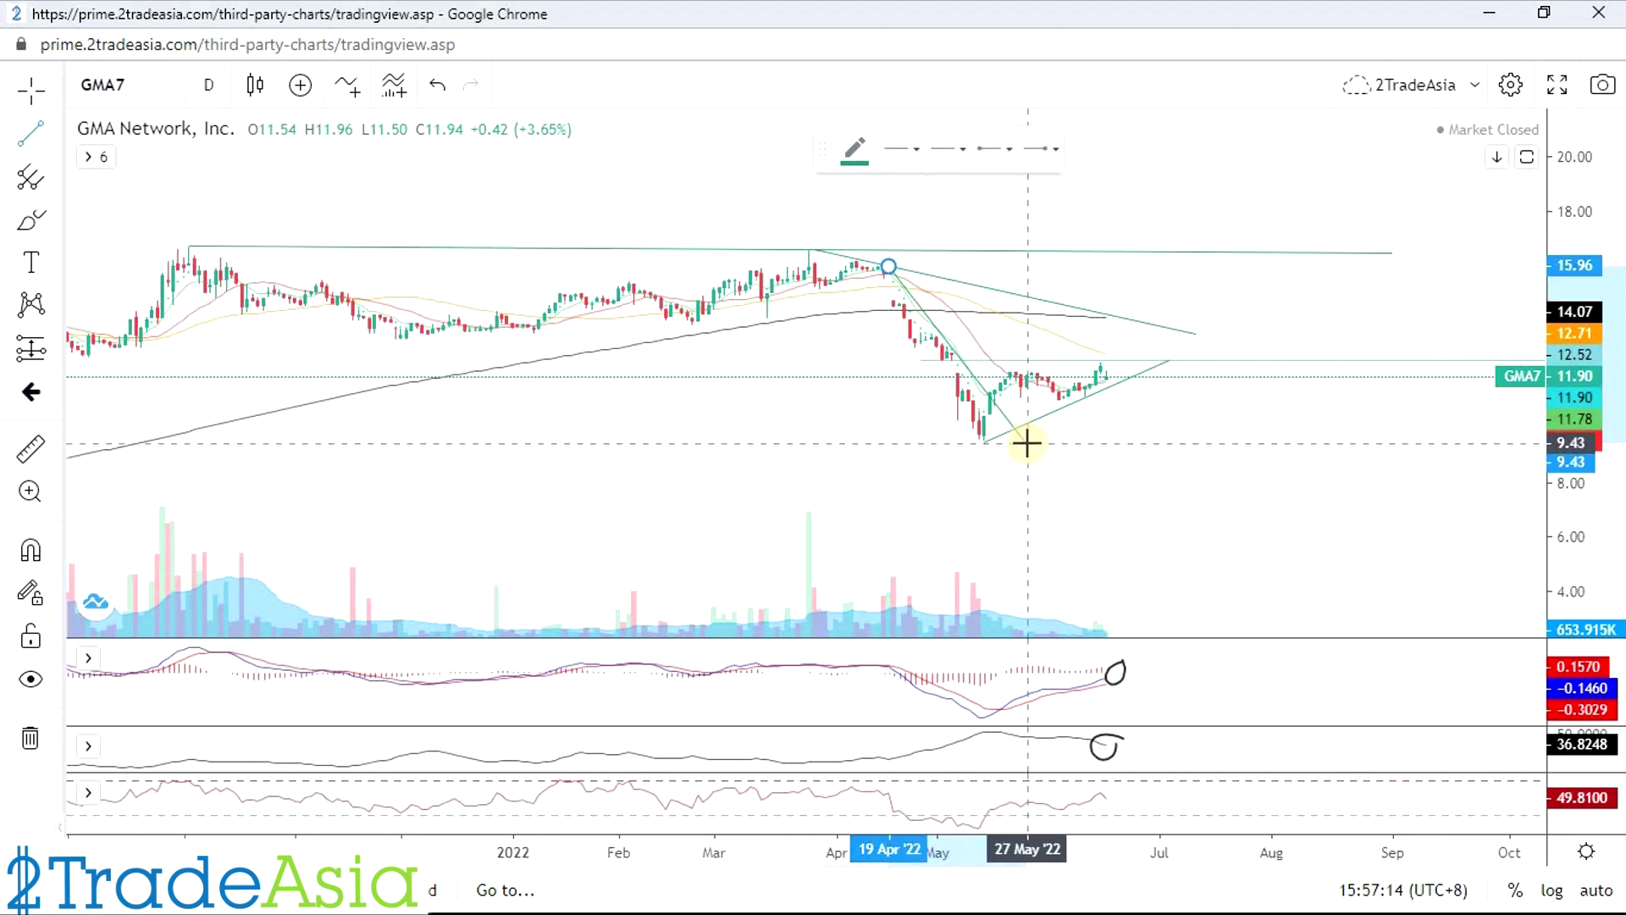
Step: Add a horizontal ray at about 13.38 starting from 5 November 2021
scroll(1135, 457, "down", 3)
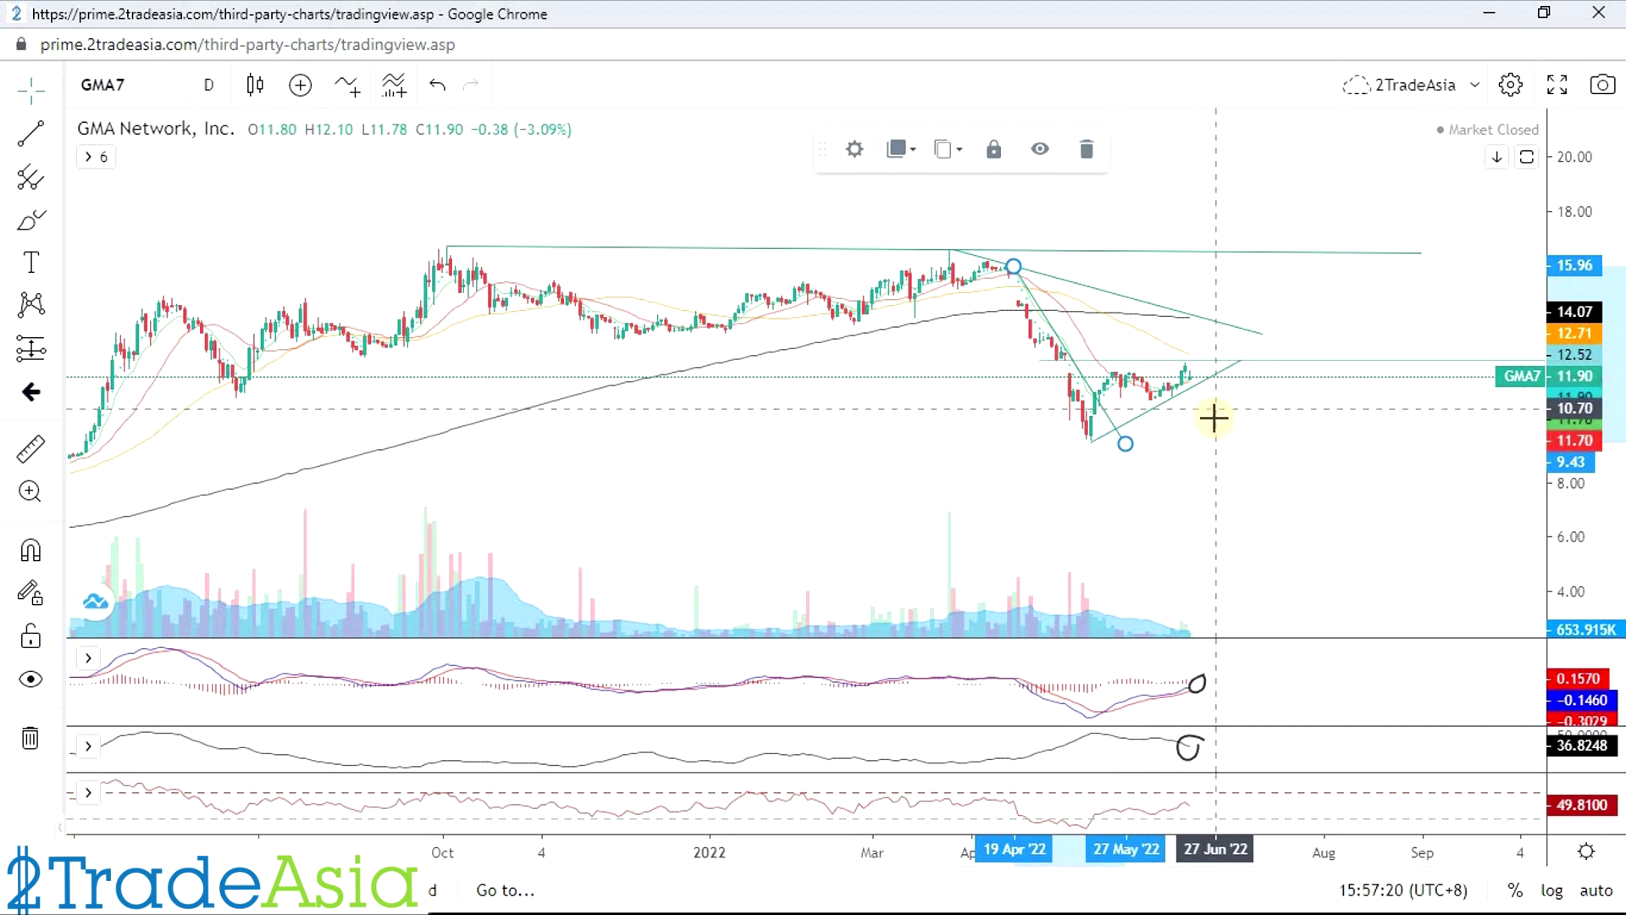
scroll(1211, 479, "down", 1)
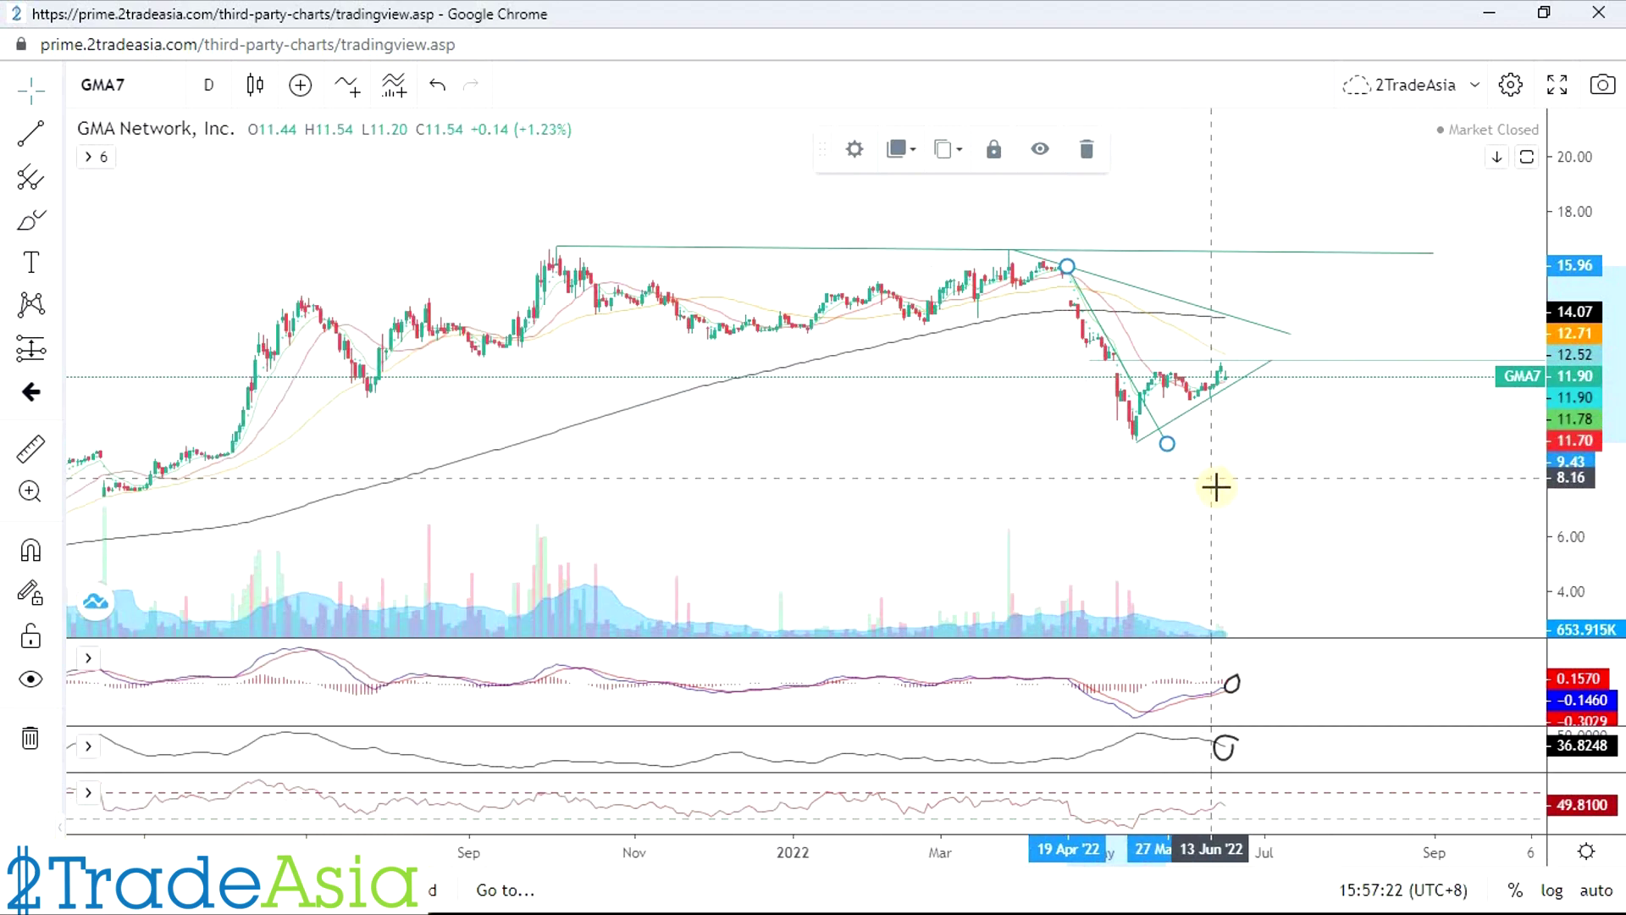
scroll(1267, 429, "down", 1)
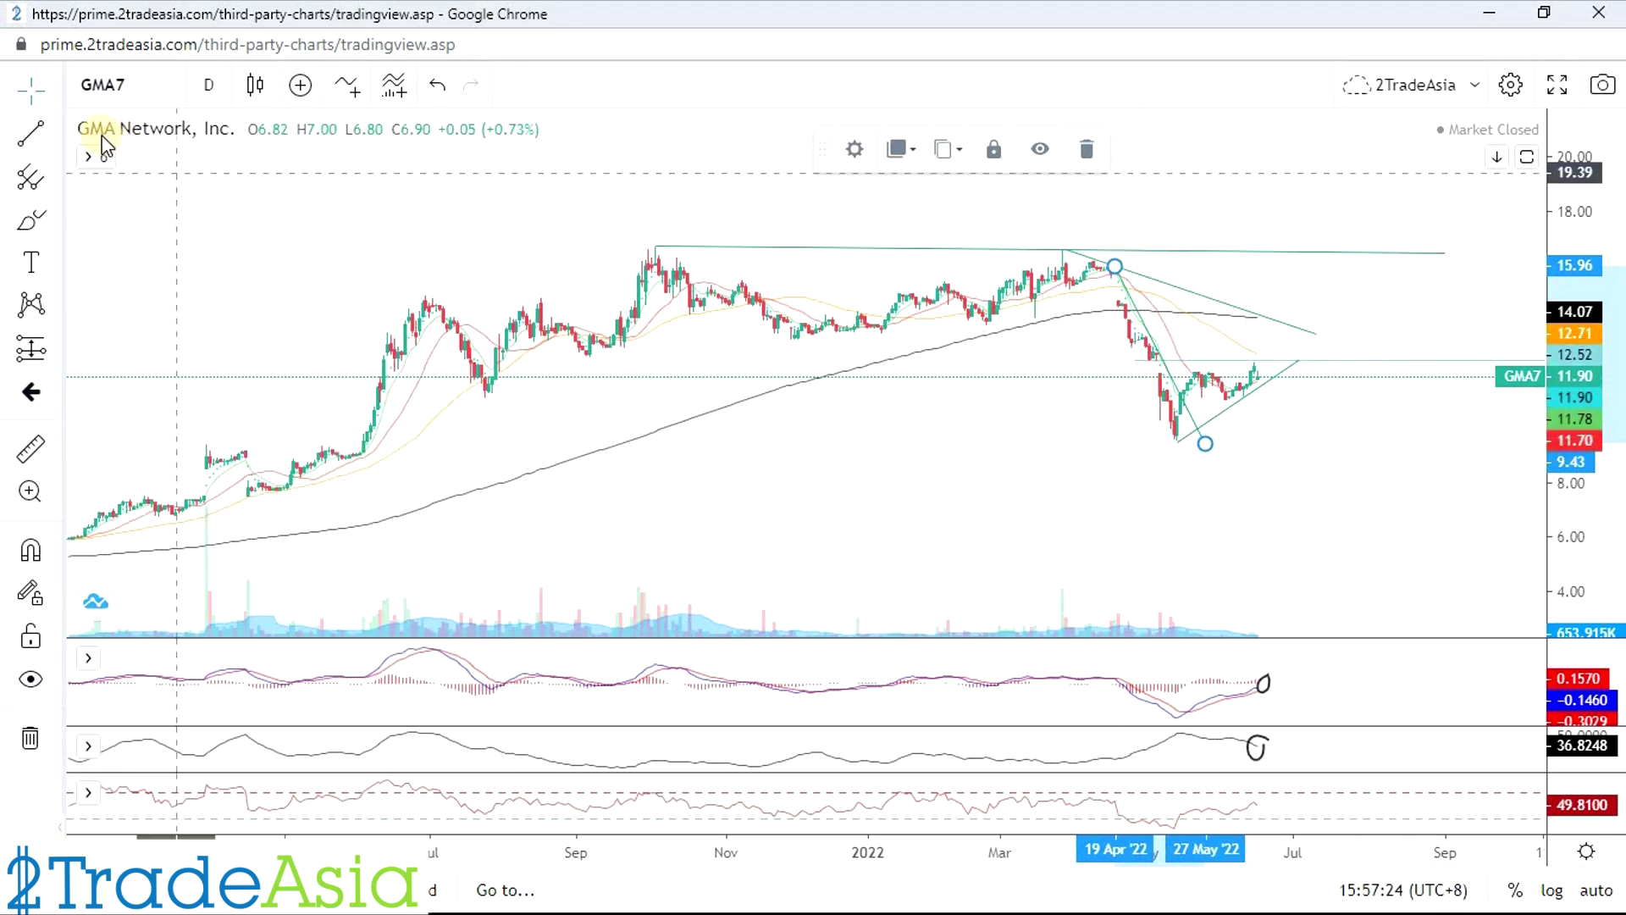
left_click(54, 134)
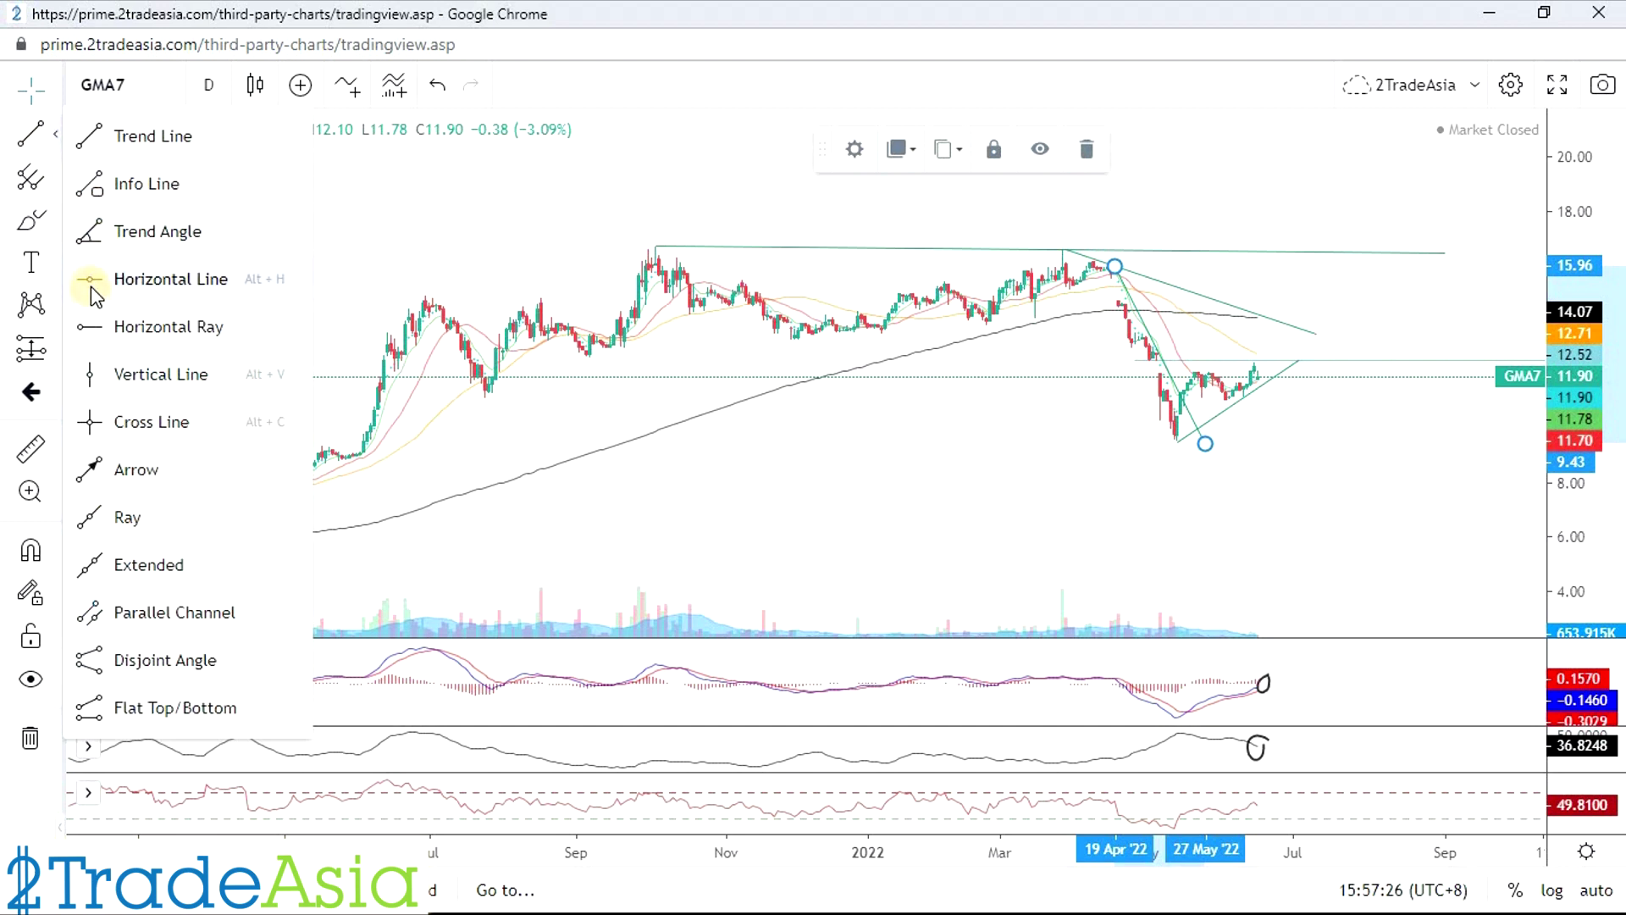
left_click(90, 327)
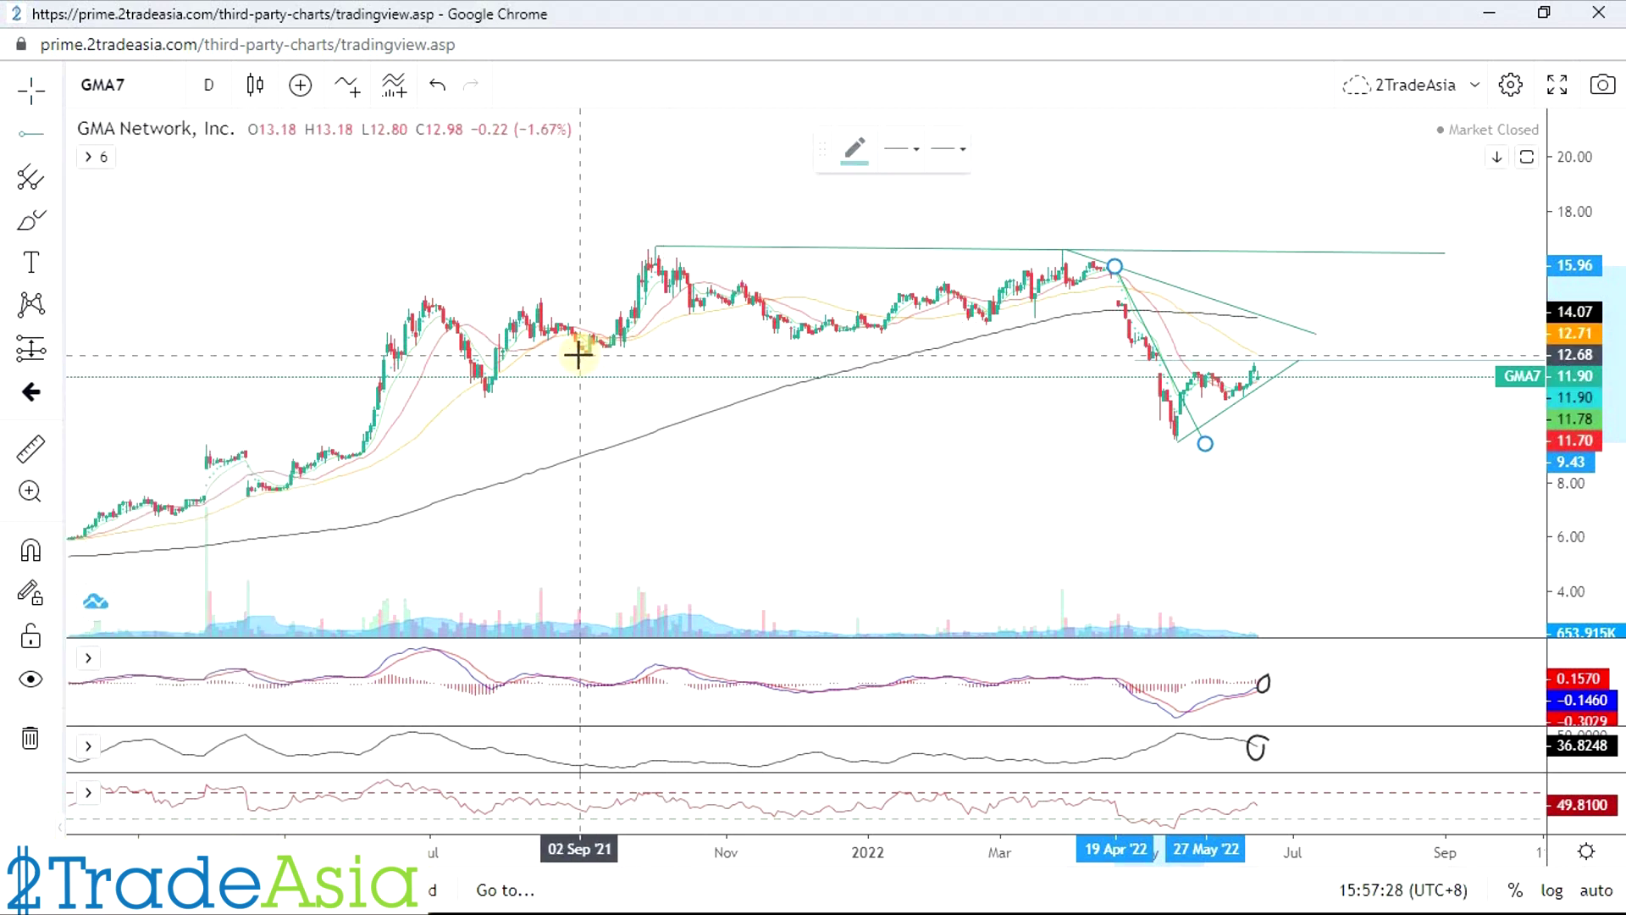
left_click(735, 336)
Step: Measure the percentage rise from the 12.52 ray up to the 13.38 ray
scroll(1220, 454, "right", 5)
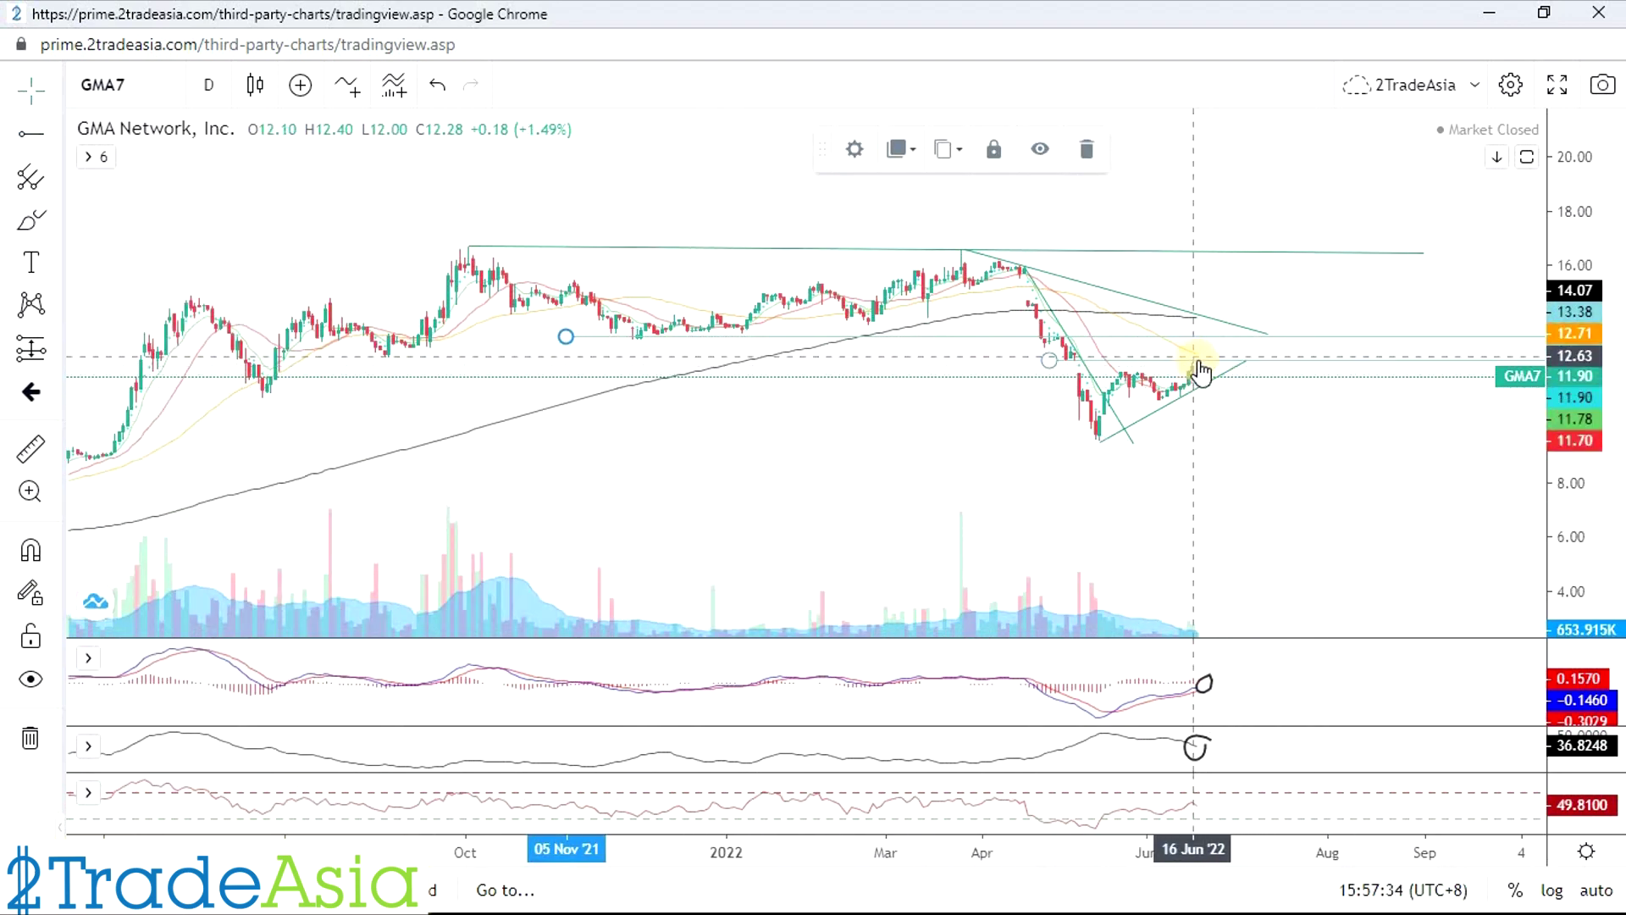
scroll(1259, 472, "down", 2)
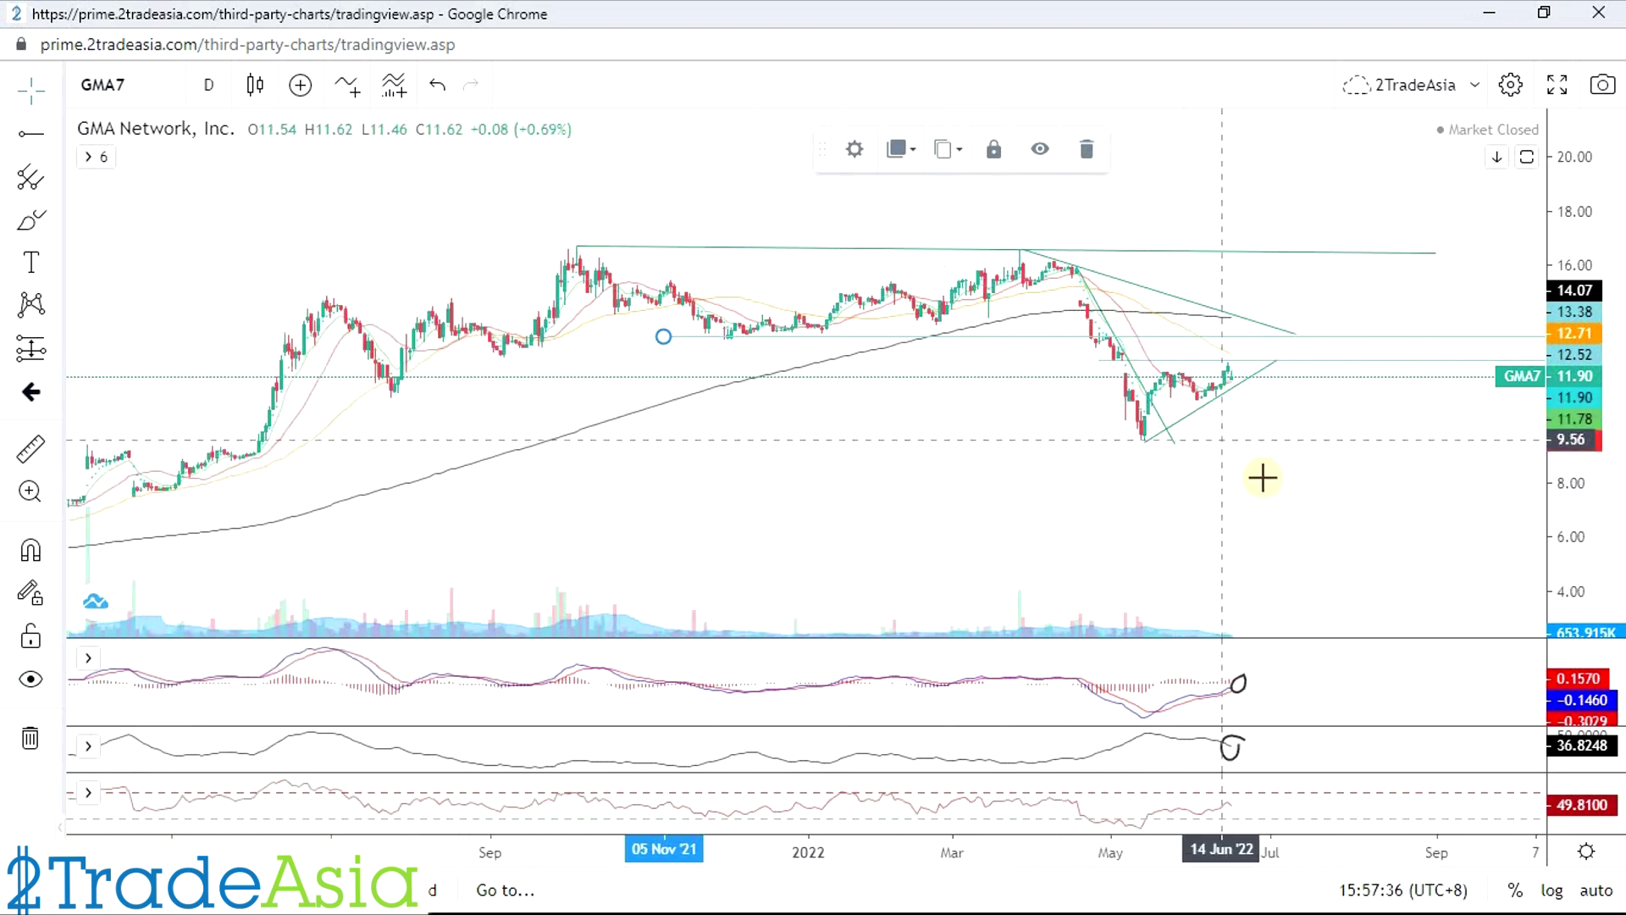
left_click(30, 451)
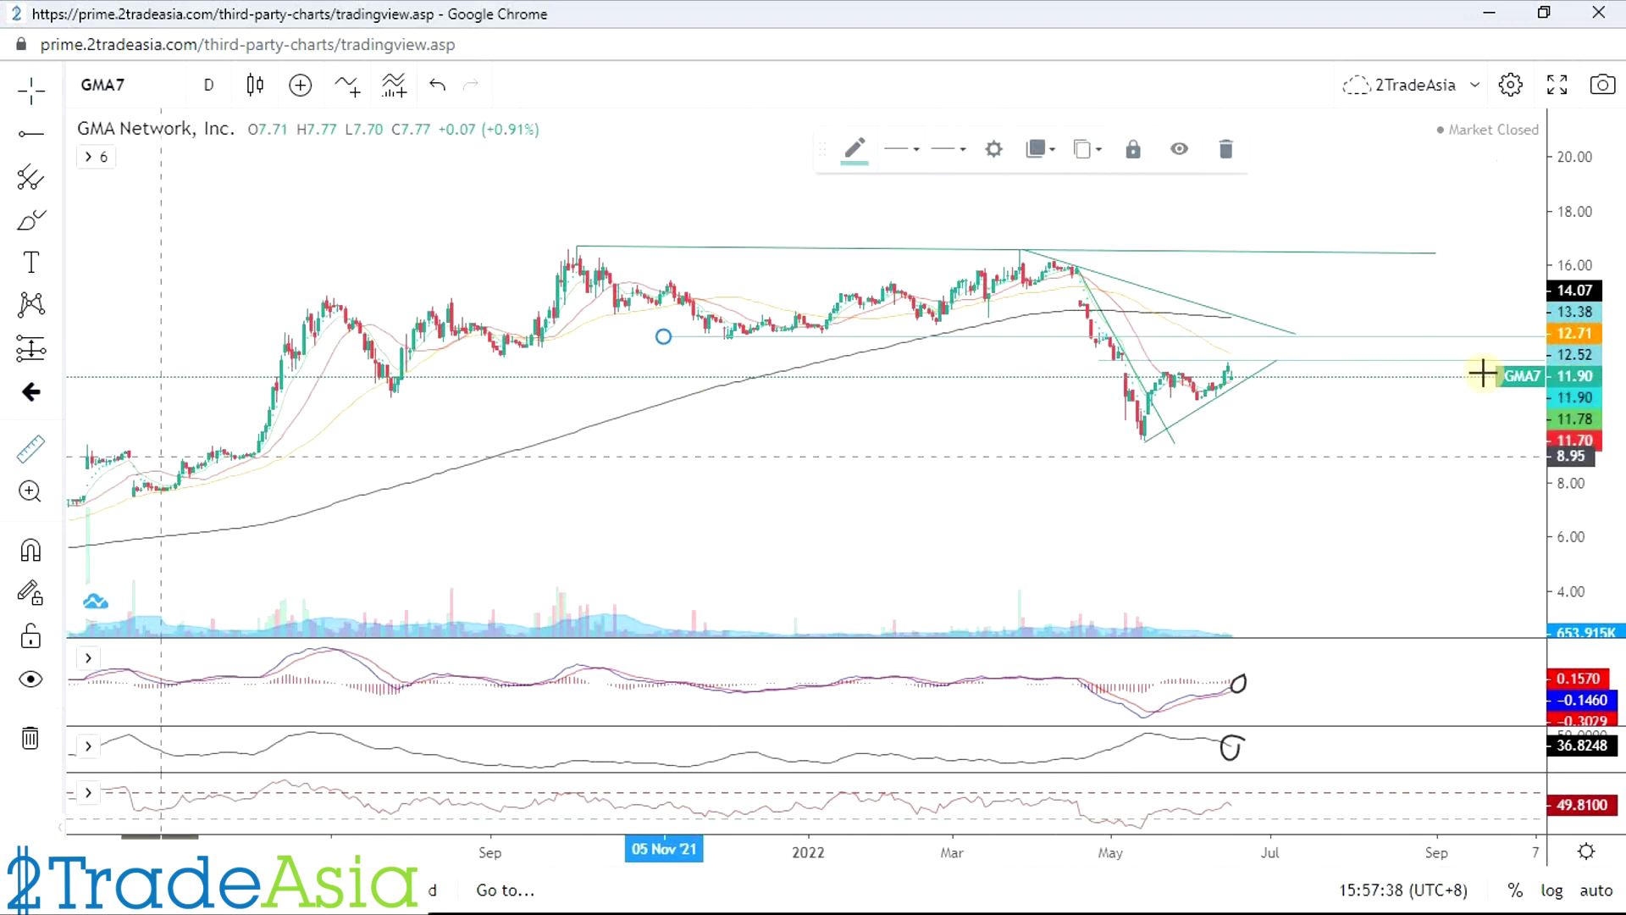
left_click(1376, 361)
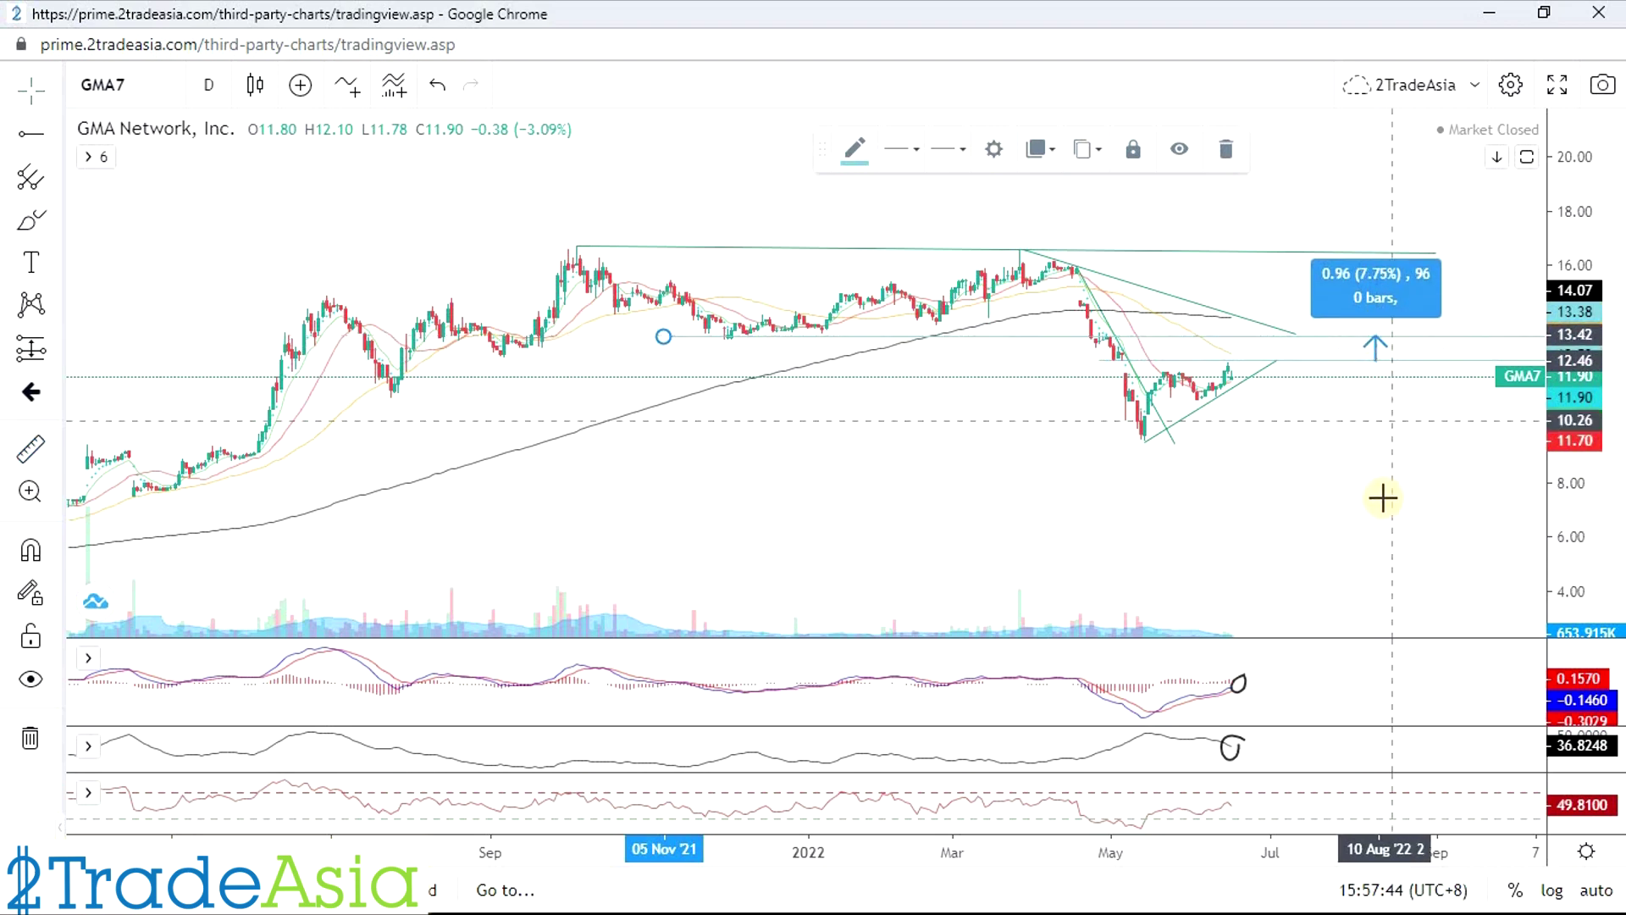
Step: Measure the drop from about 15.66 to the May 2022 low, and the rise from that low to the 12.52 ray
scroll(1241, 501, "up", 3)
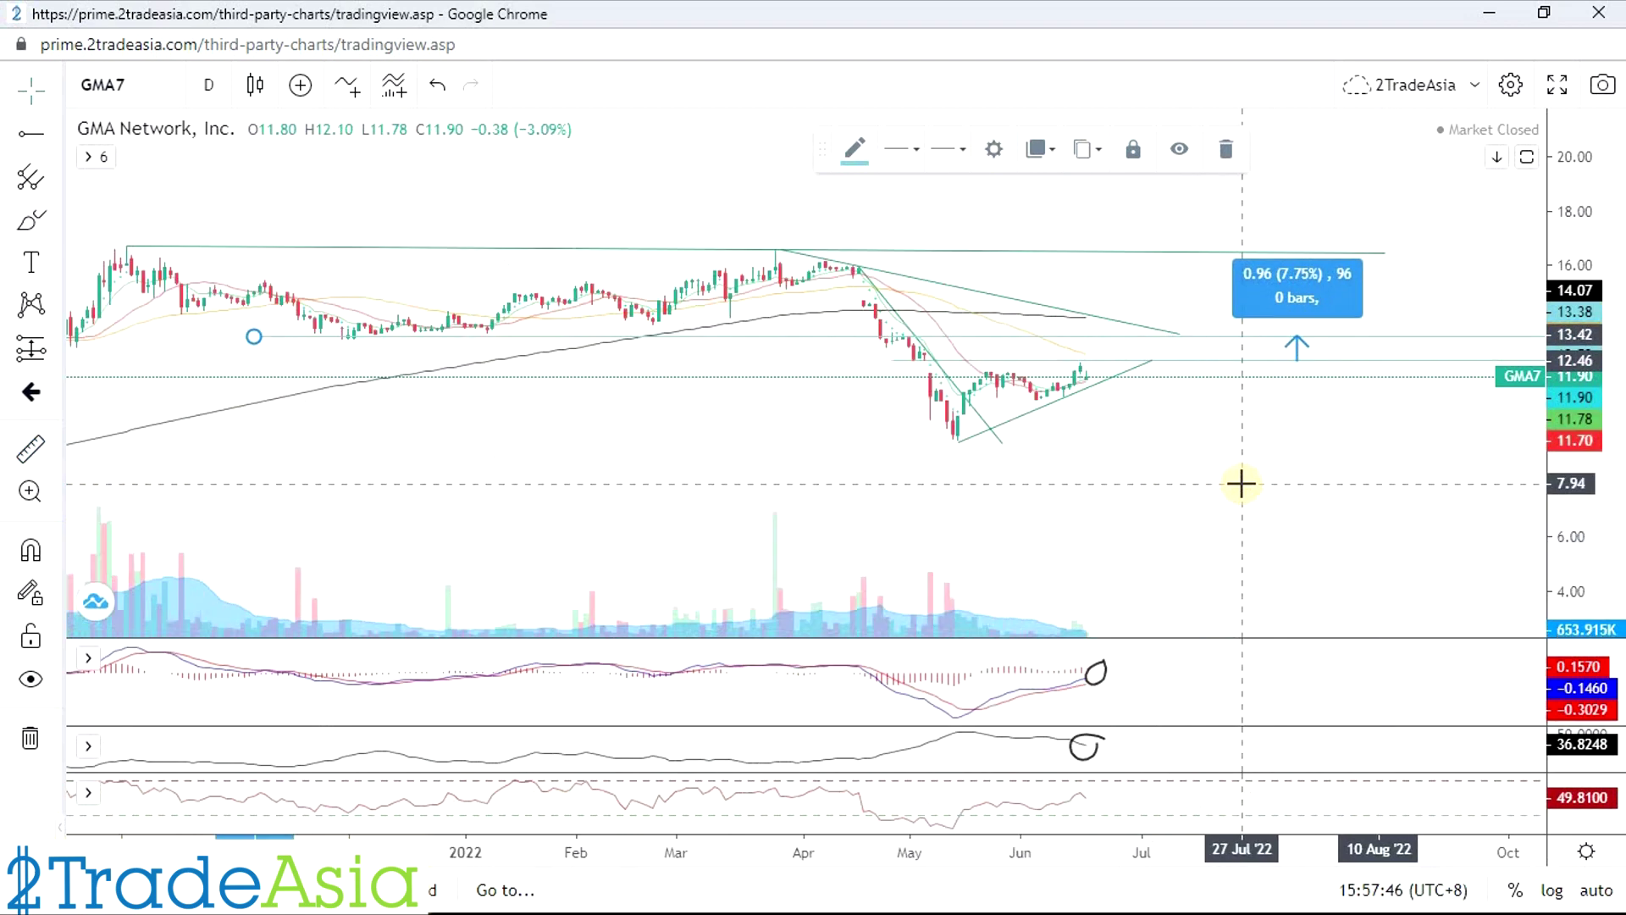
left_click_drag(1009, 486, 719, 276)
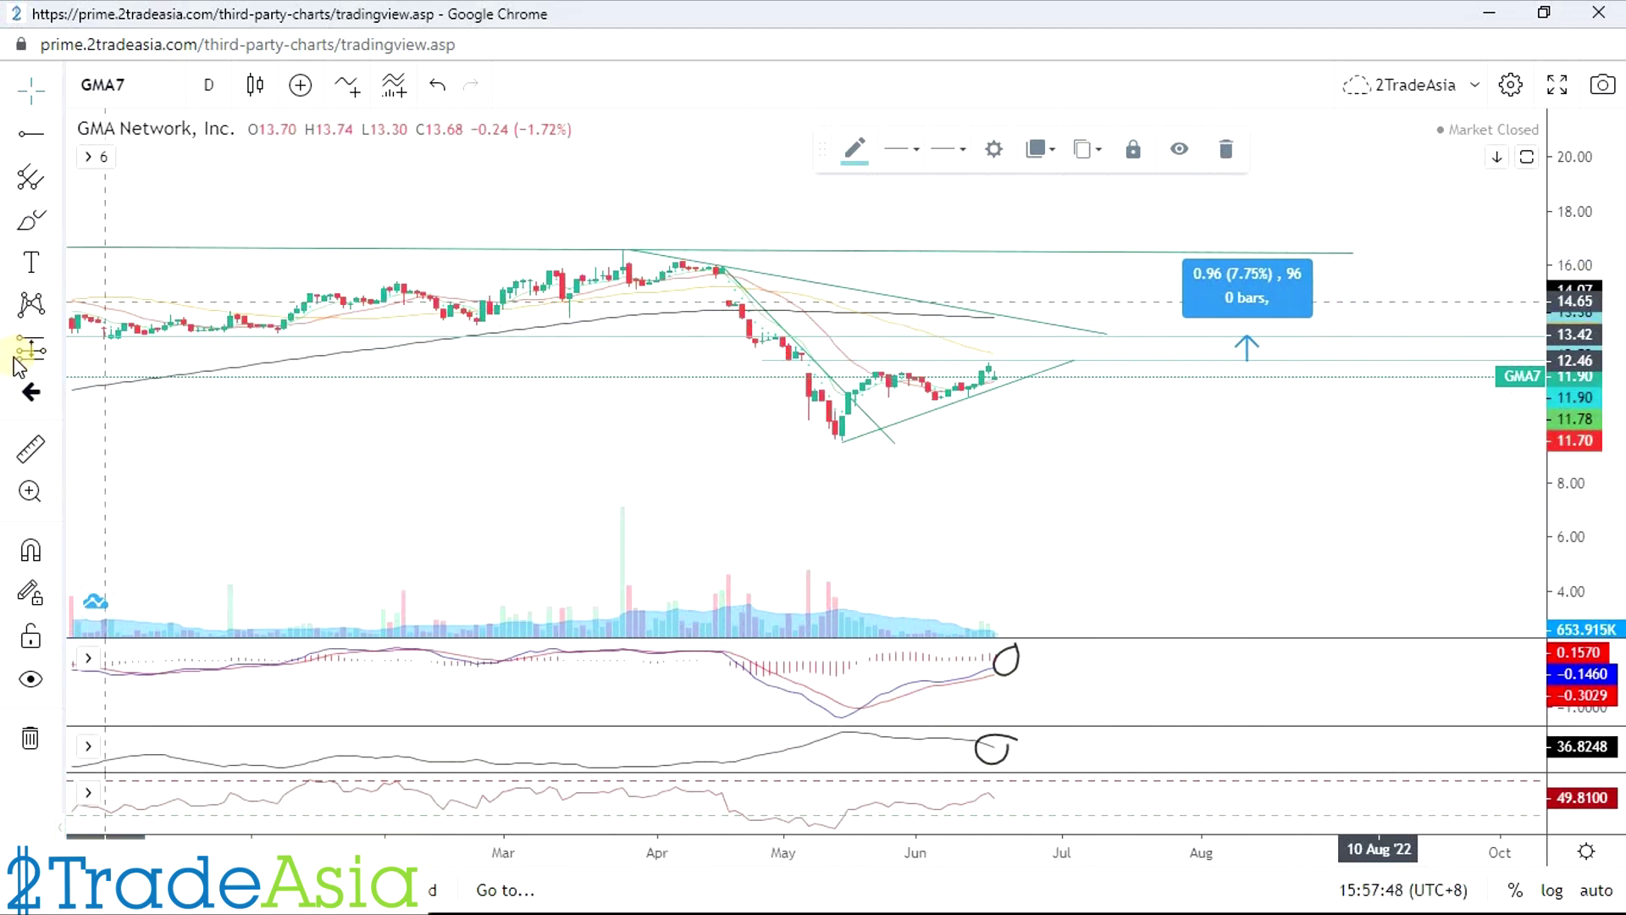
left_click(1115, 273)
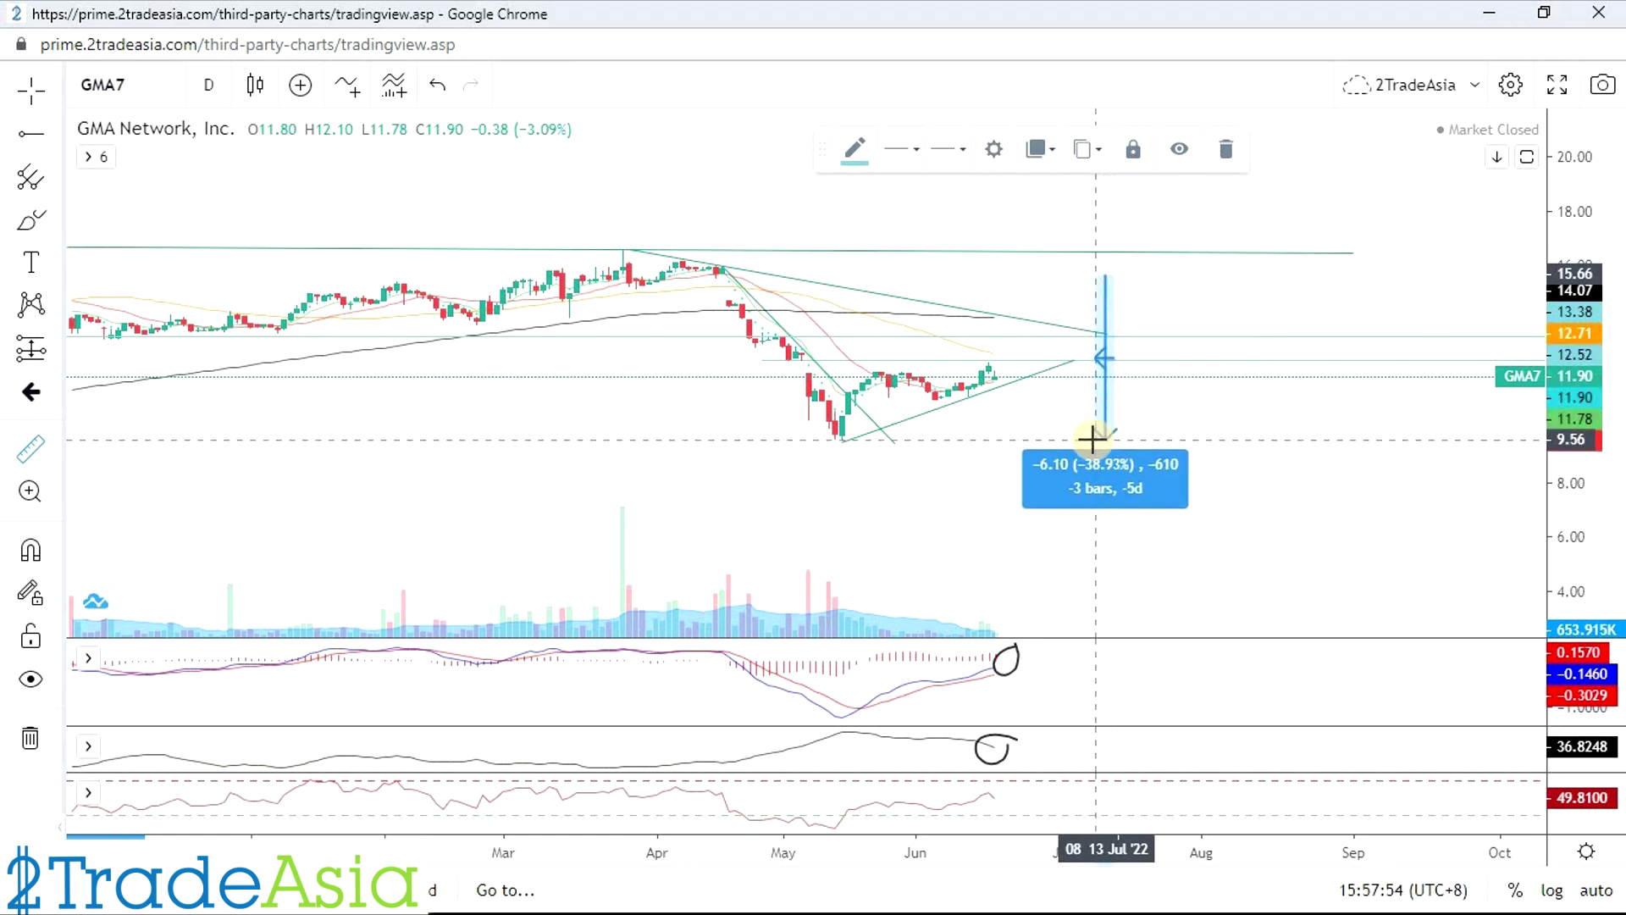
left_click(1090, 439)
left_click(1094, 438)
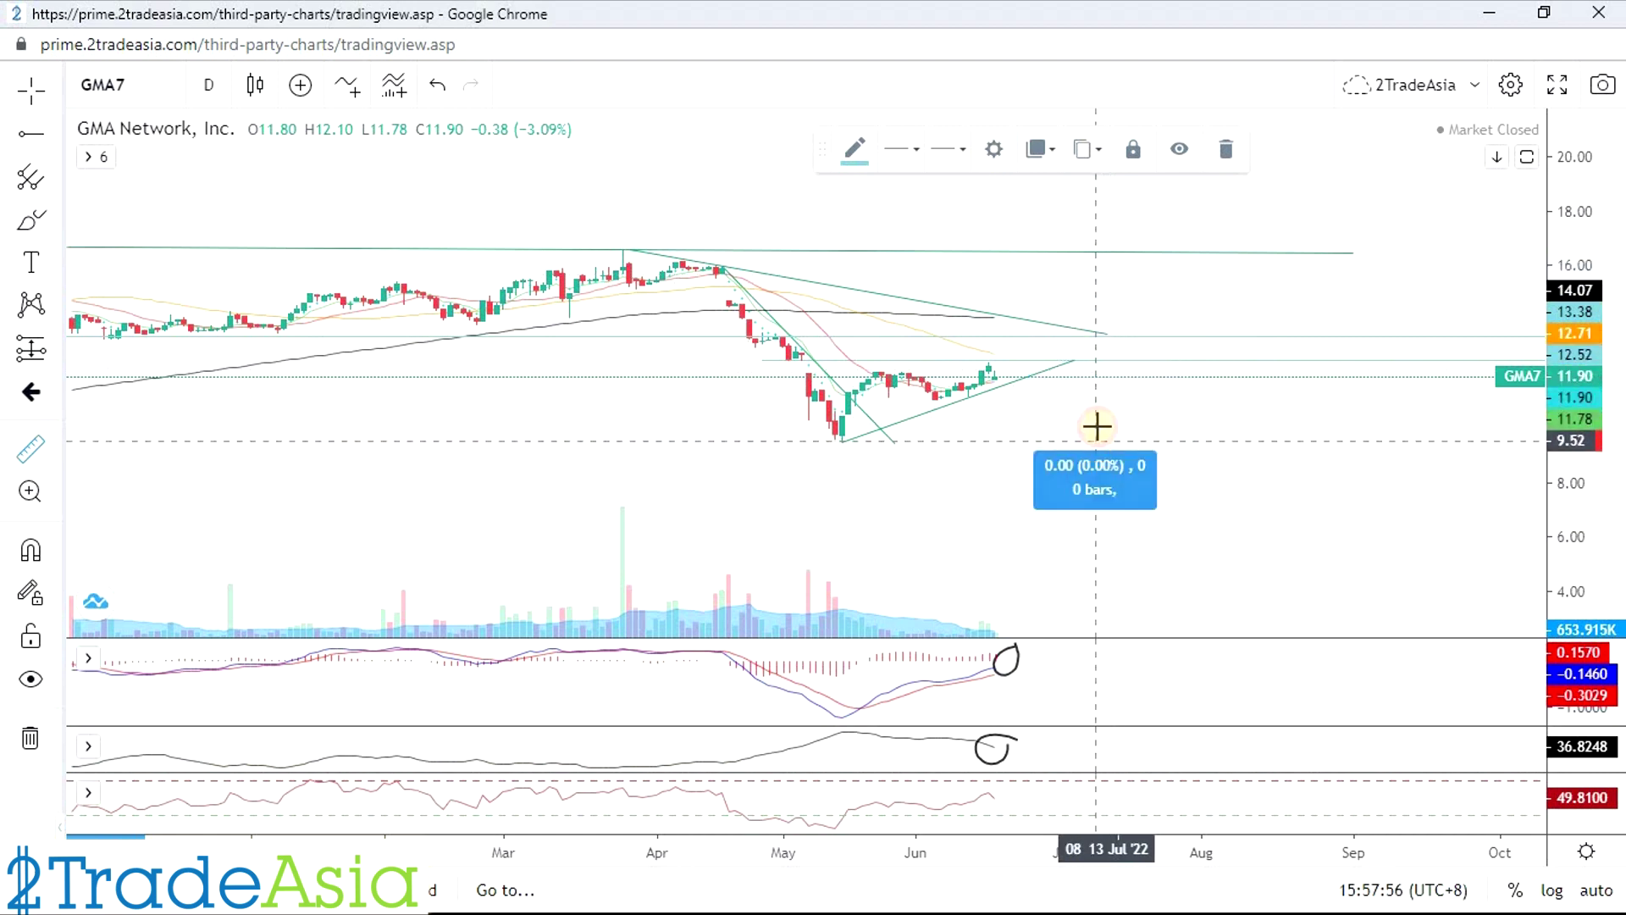
left_click(1100, 359)
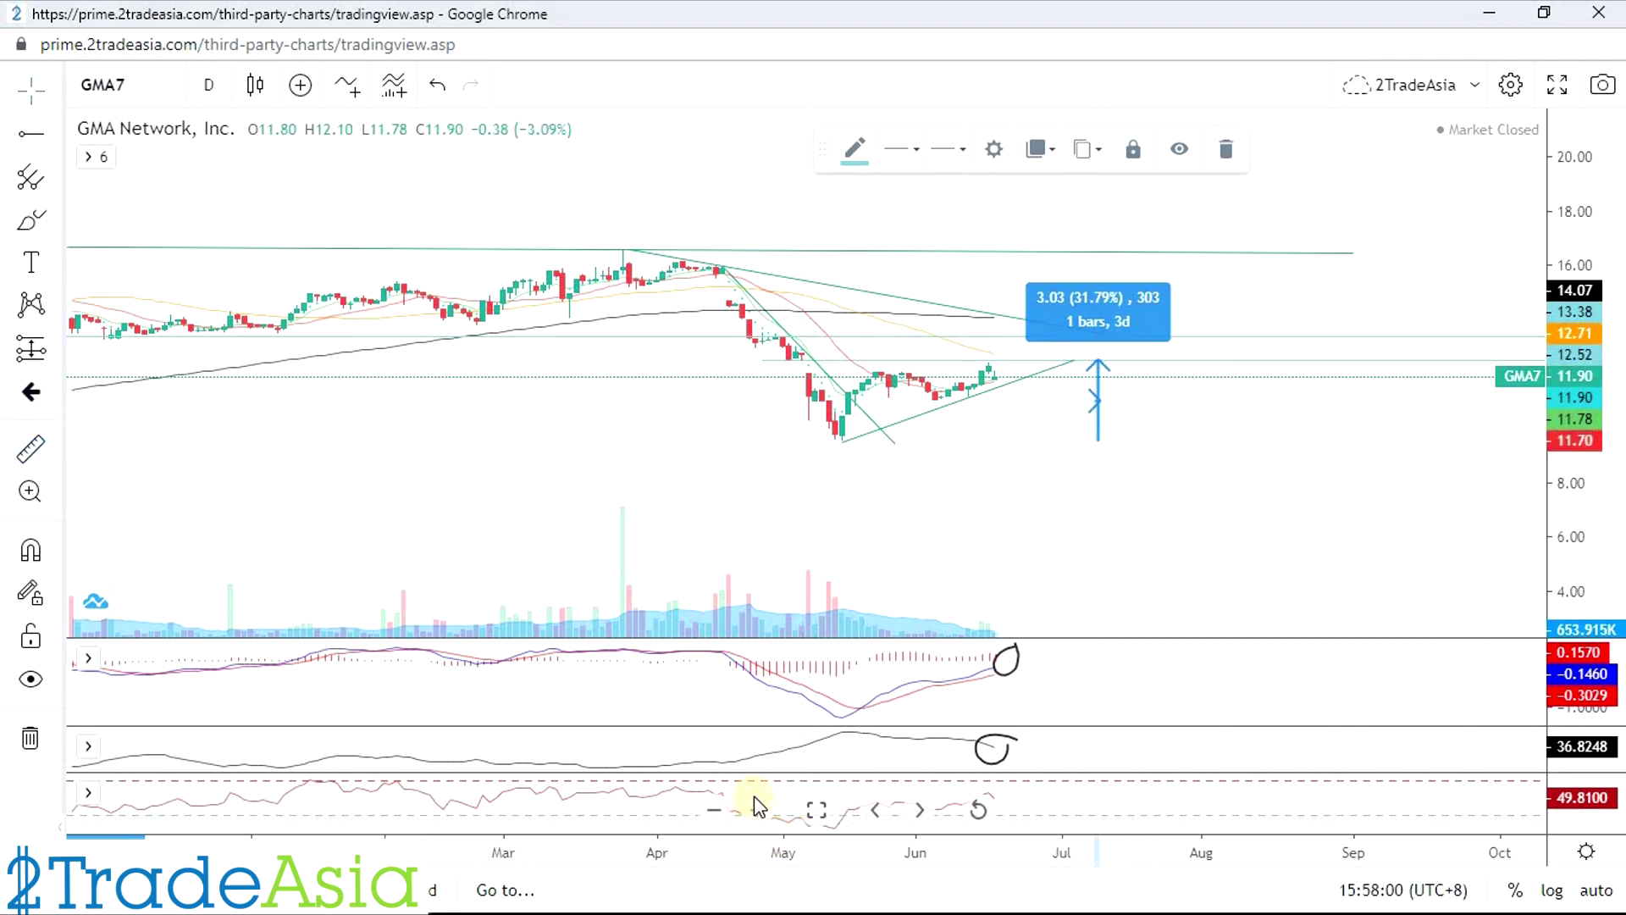
Step: Examine GMA7's price action from 2020 to June 2022 against the drawn trend lines and horizontal rays
scroll(1268, 811, "down", 1)
scroll(1268, 811, "down", 2)
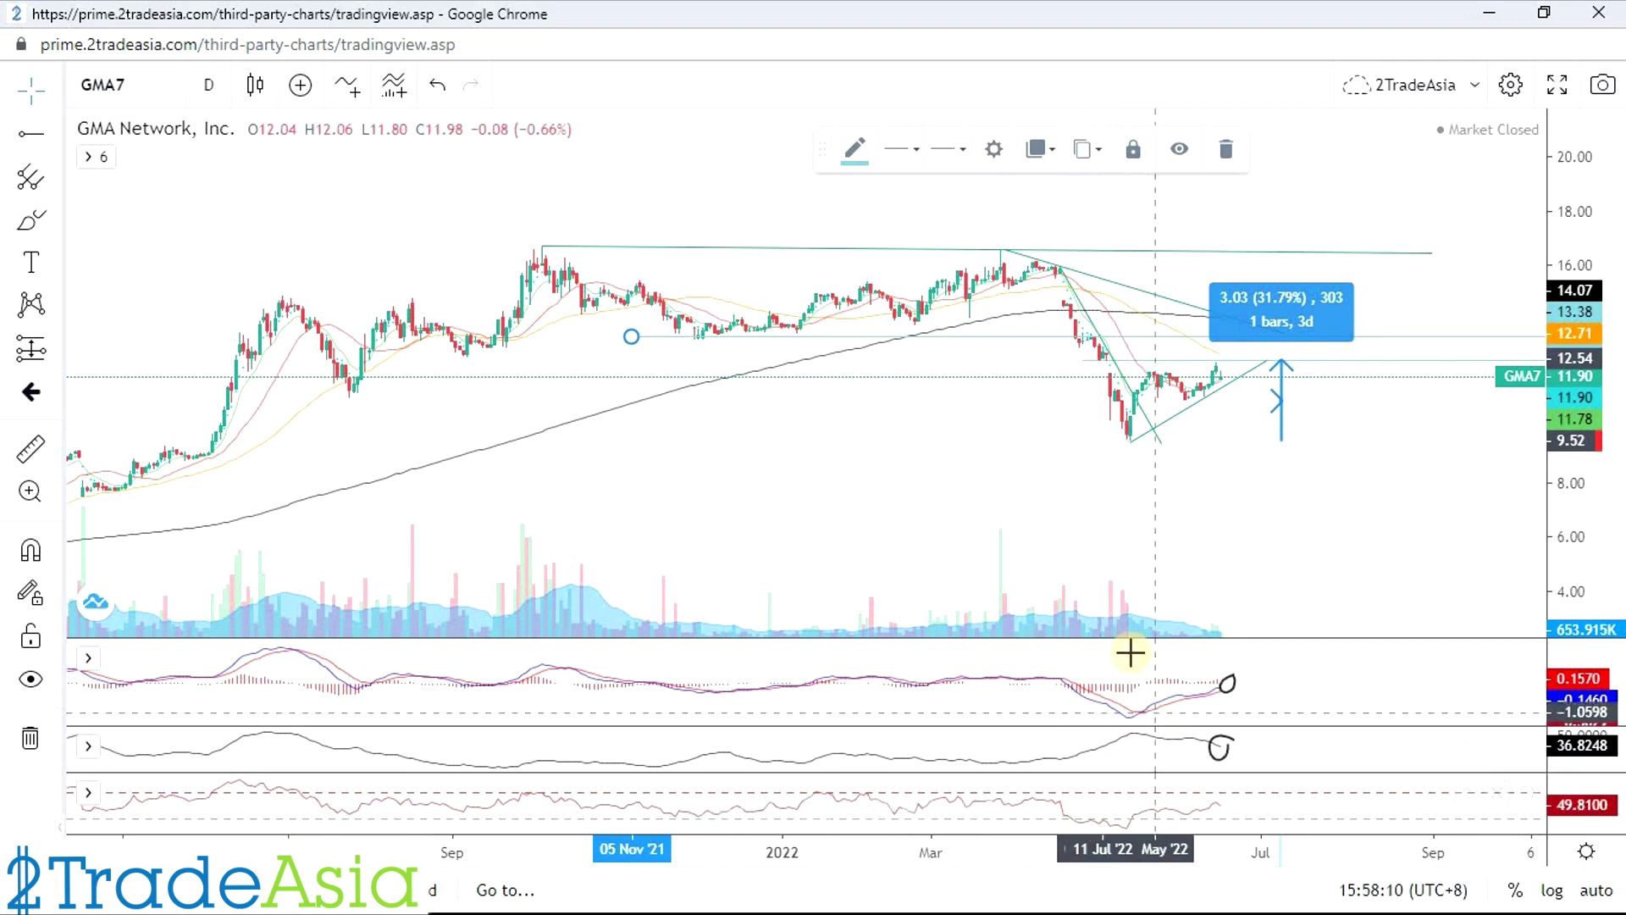
scroll(1216, 508, "right", 5)
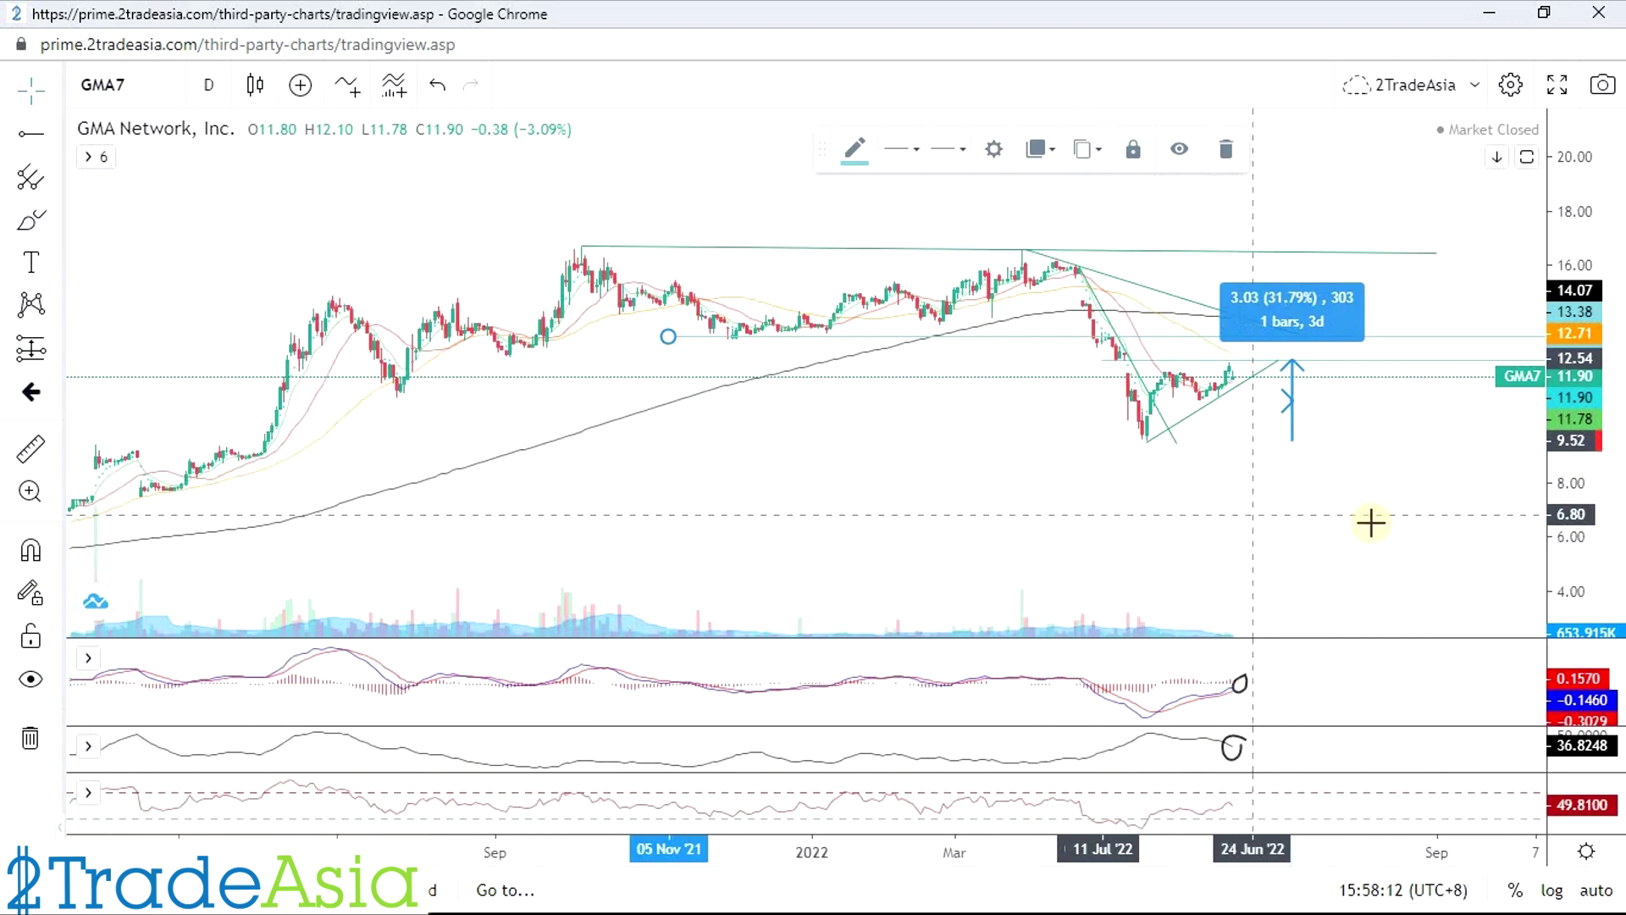
scroll(1353, 503, "right", 3)
scroll(1082, 420, "left", 8)
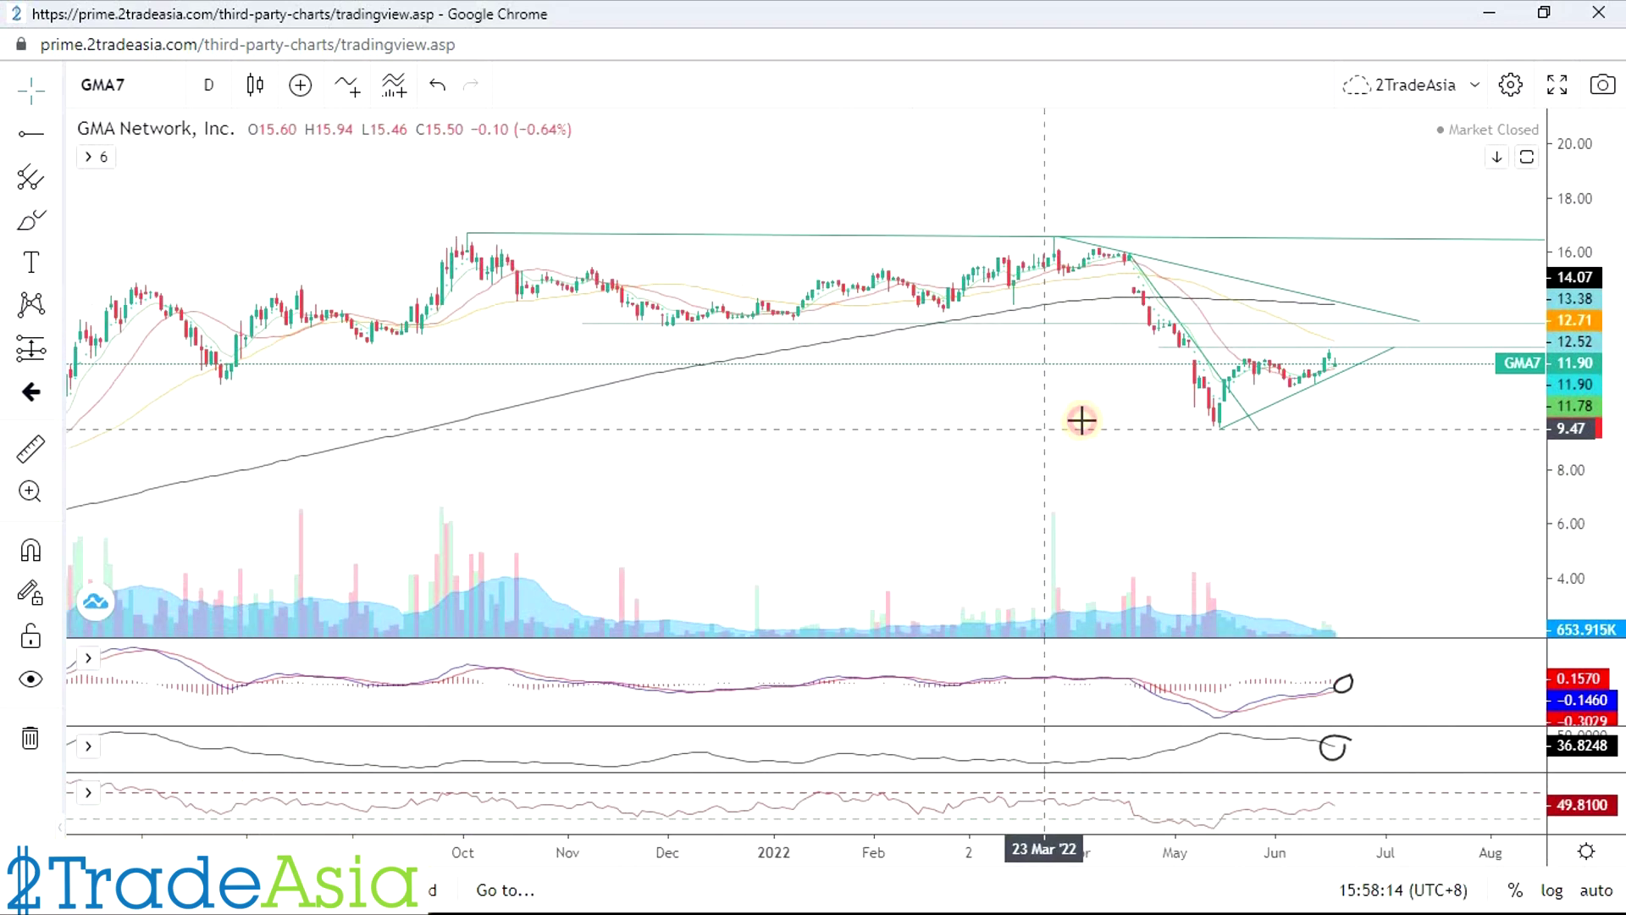
scroll(1166, 461, "down", 4)
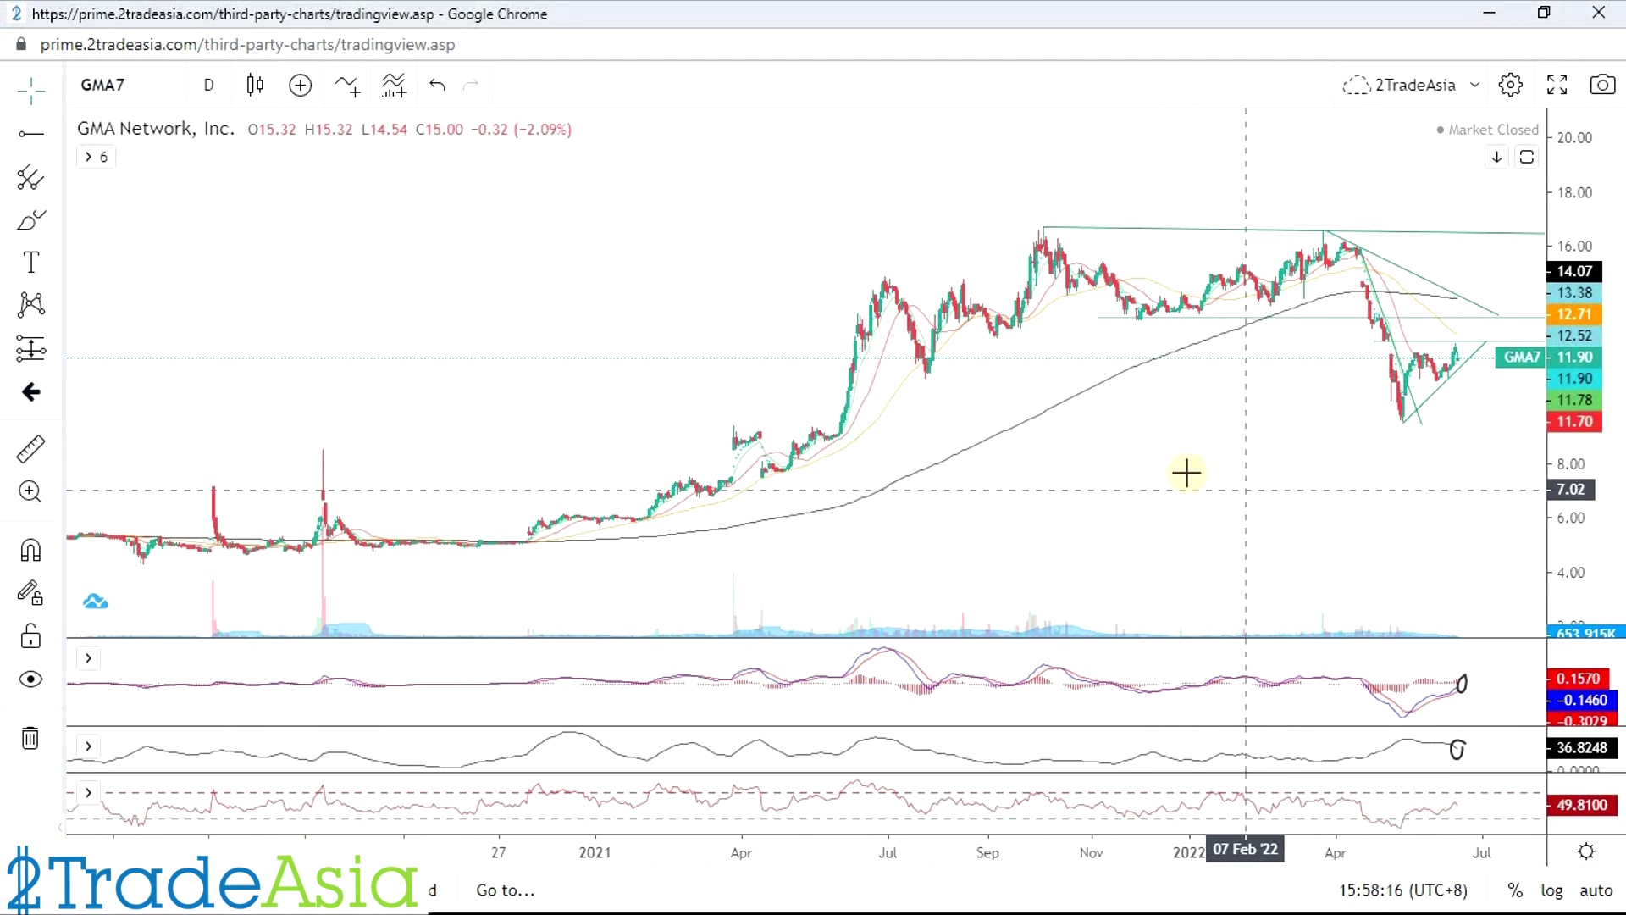
scroll(1127, 460, "up", 2)
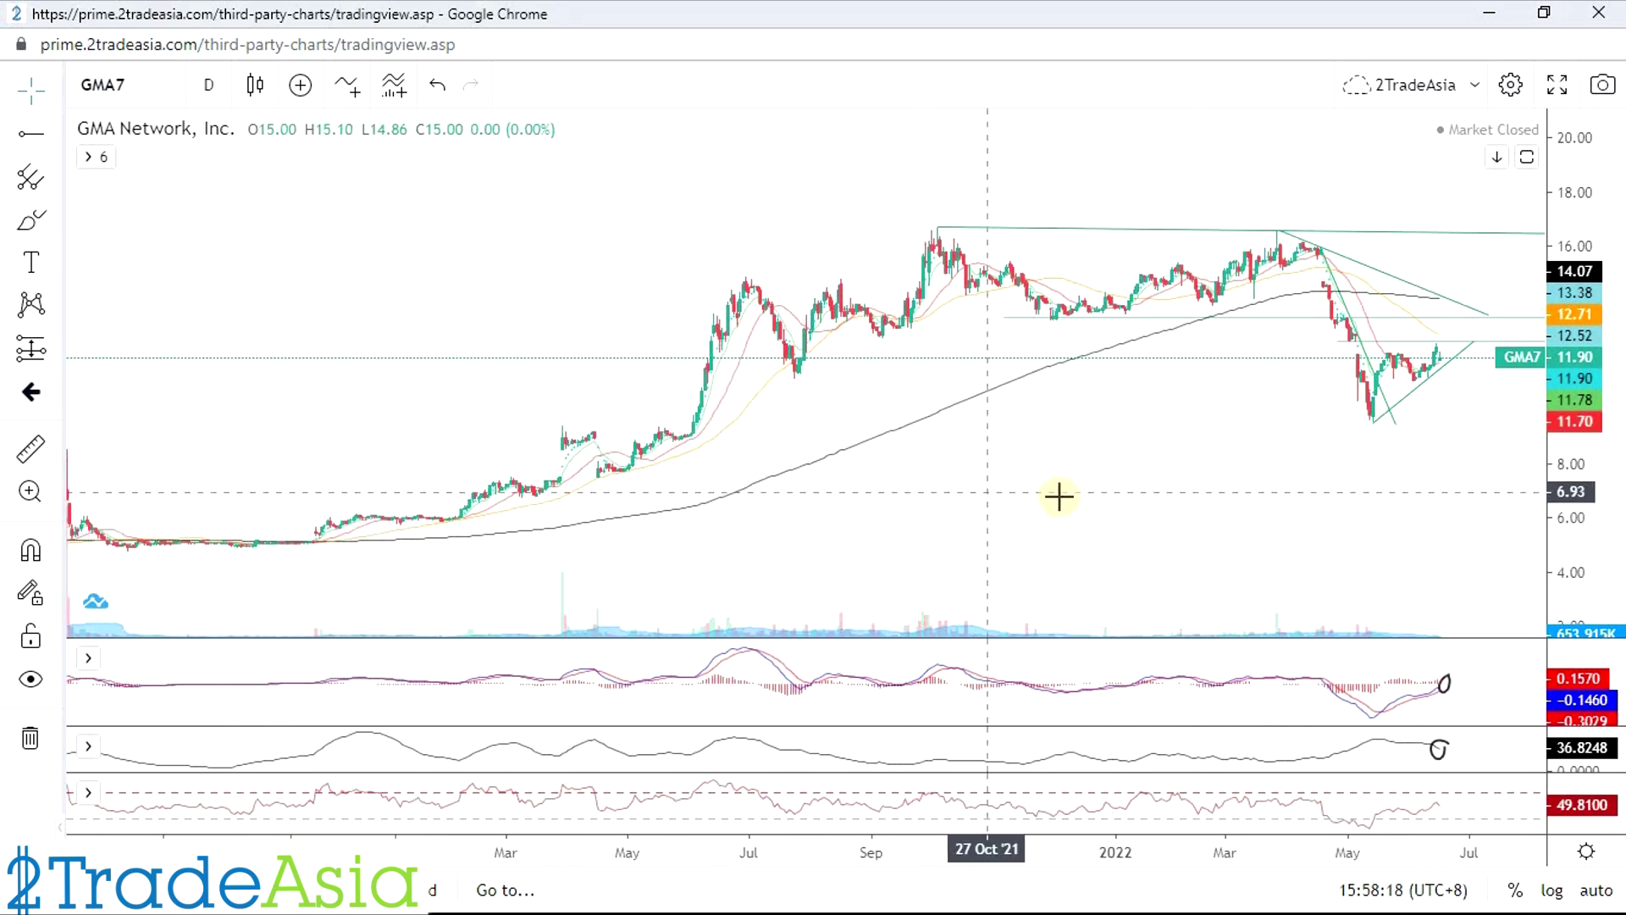
scroll(1067, 508, "up", 2)
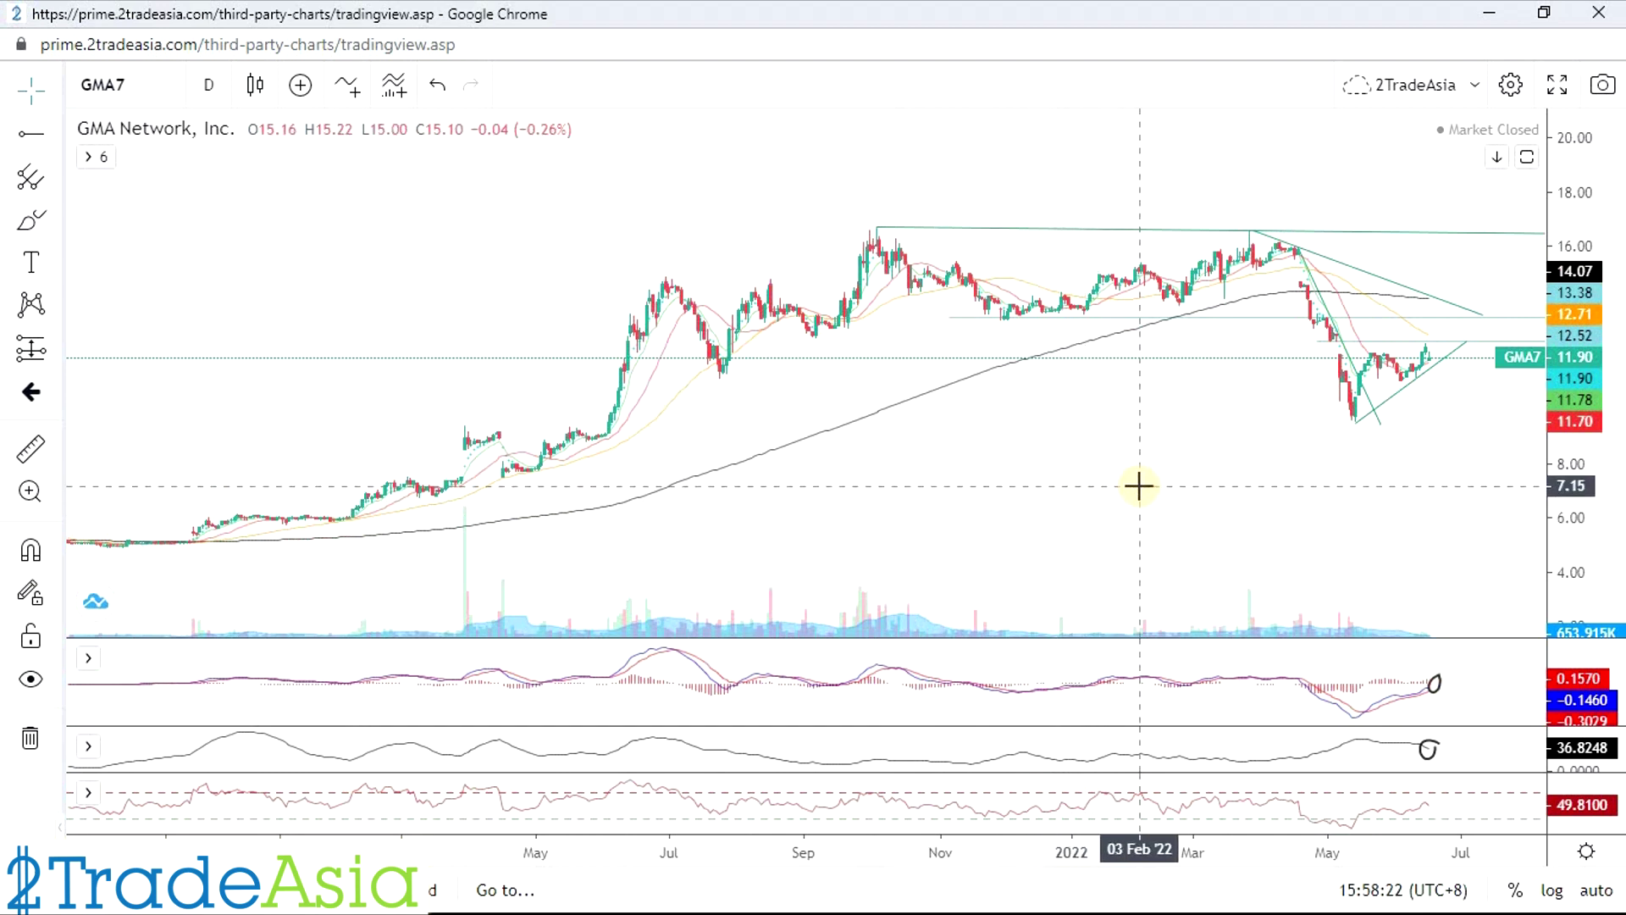
scroll(1160, 504, "up", 2)
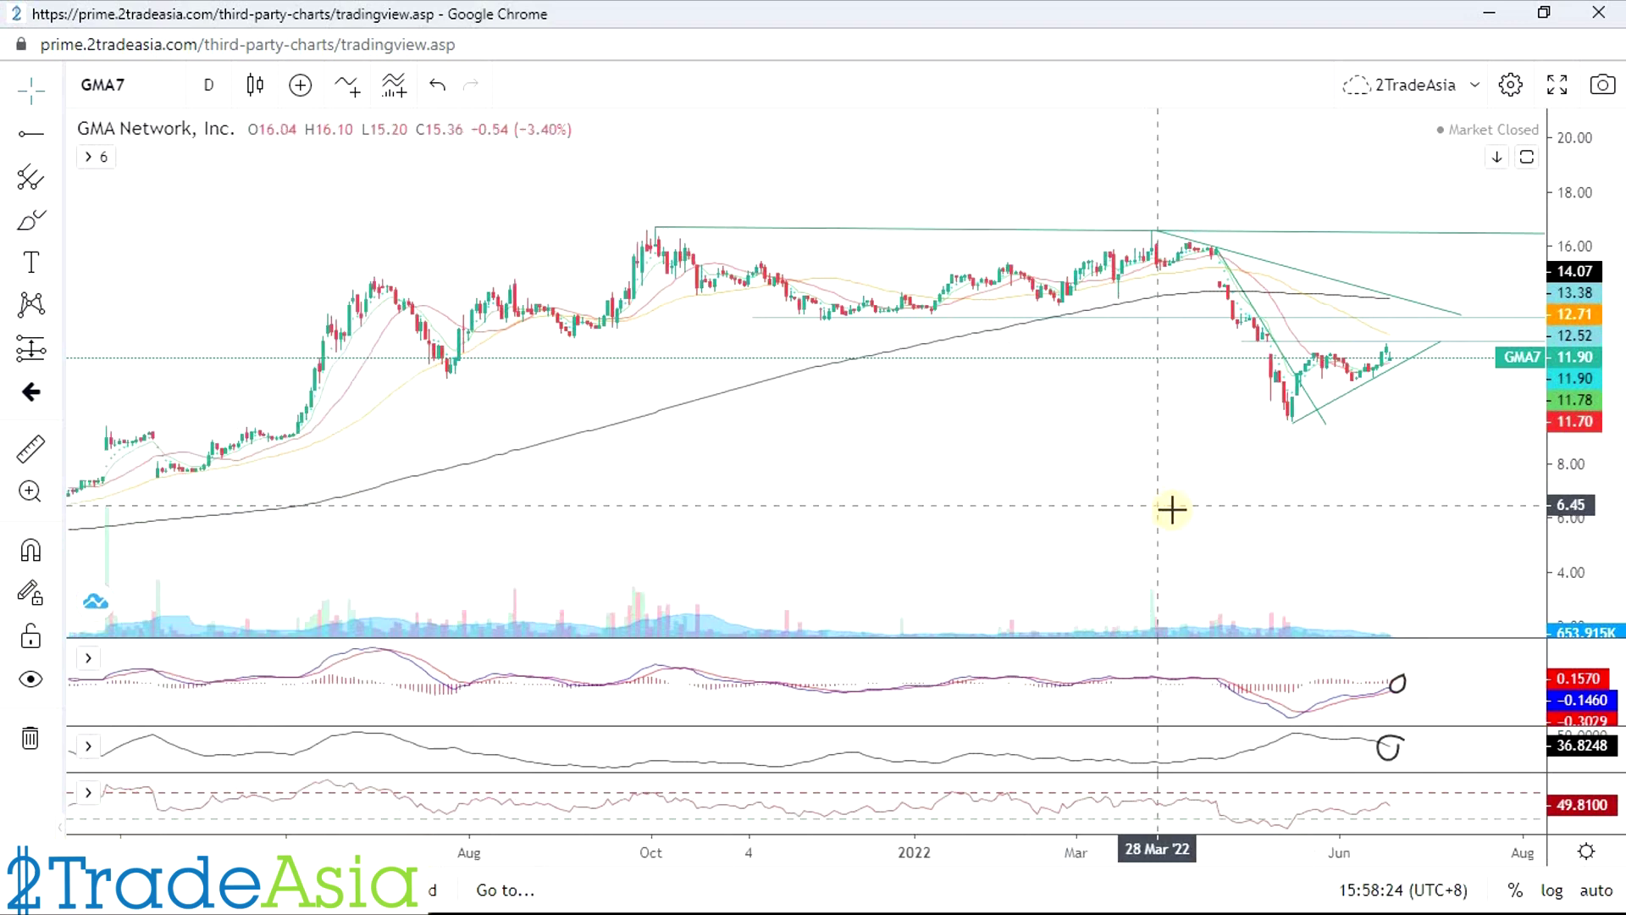
scroll(1194, 279, "up", 2)
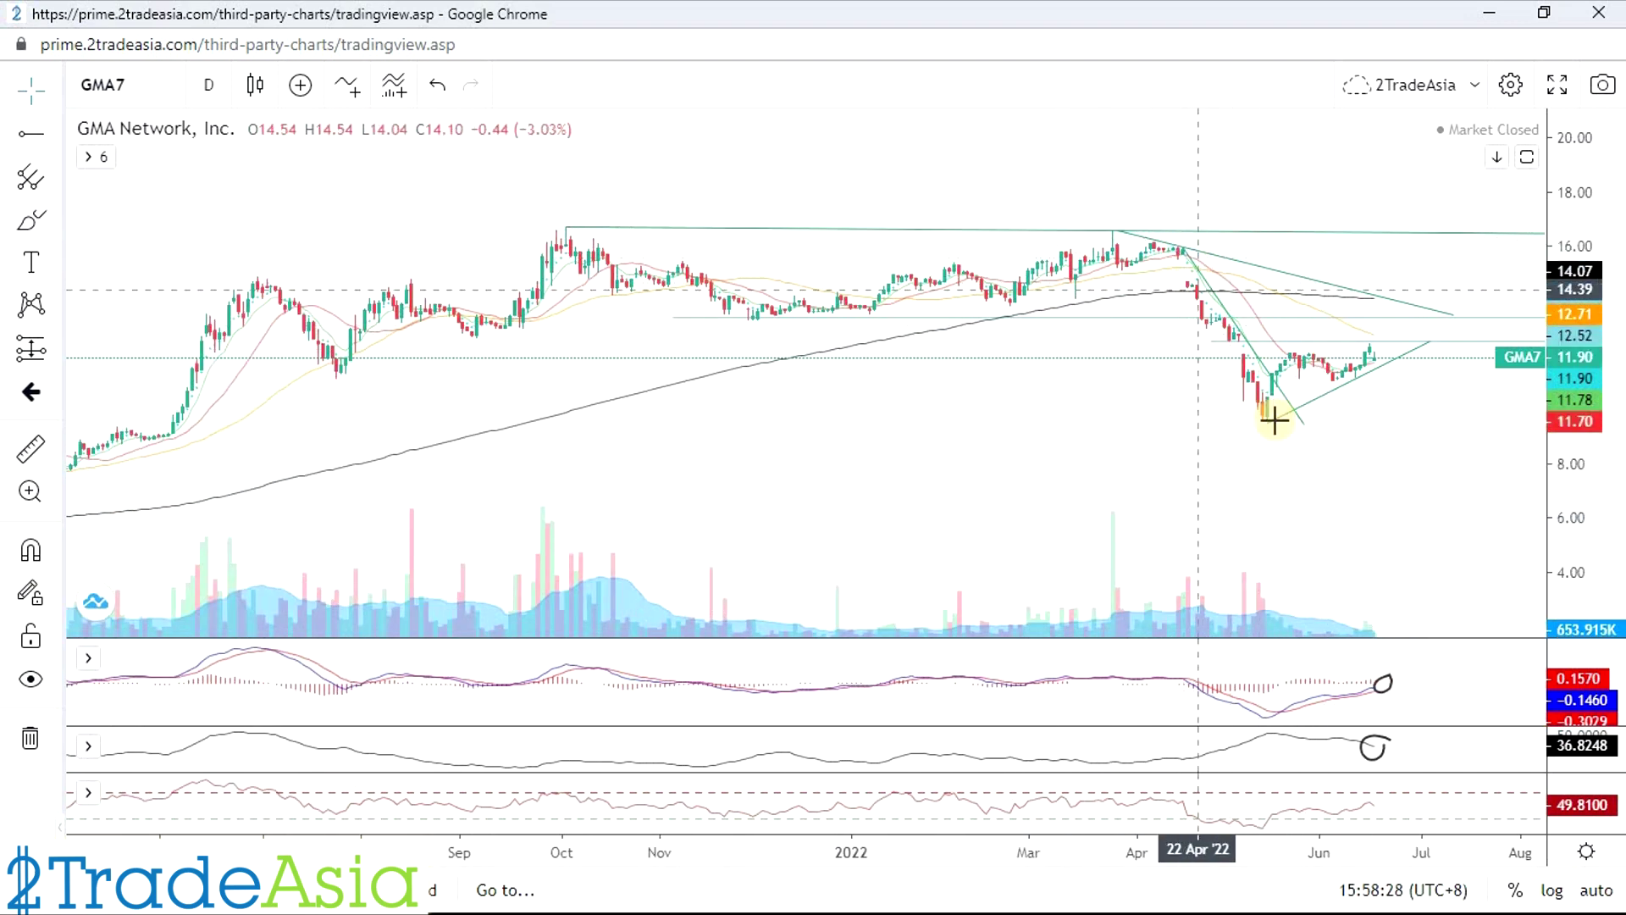
scroll(1272, 432, "down", 2)
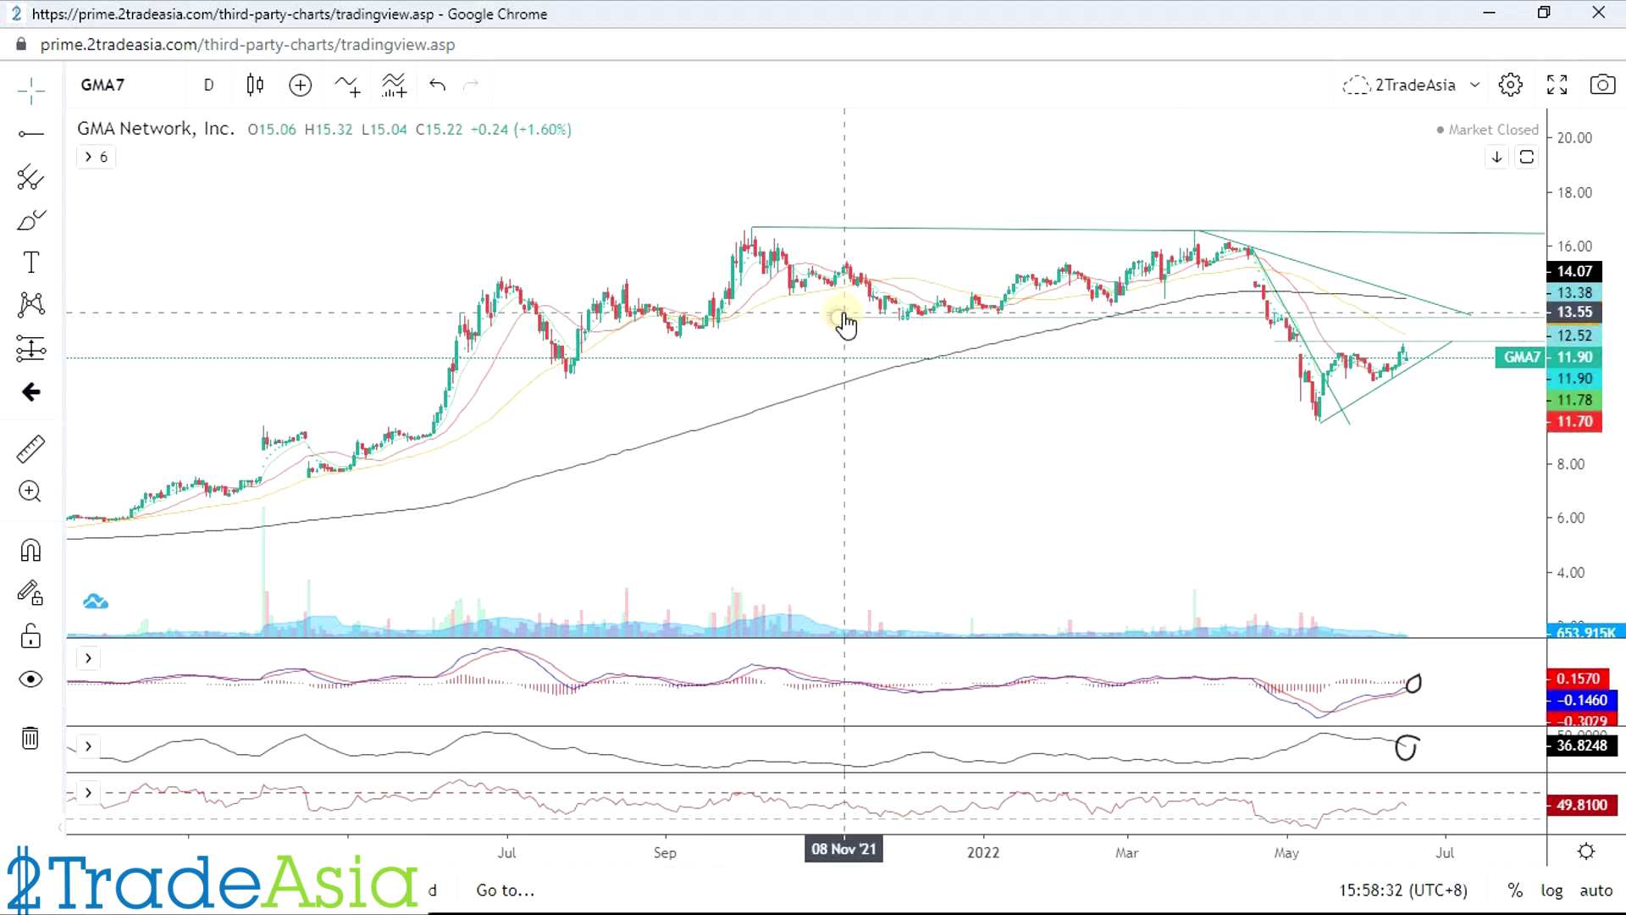
Step: Move the upper horizontal ray to about 12.72 at 24 August 2021, and add another at about 13.33 from 26 November 2021
left_click(646, 337)
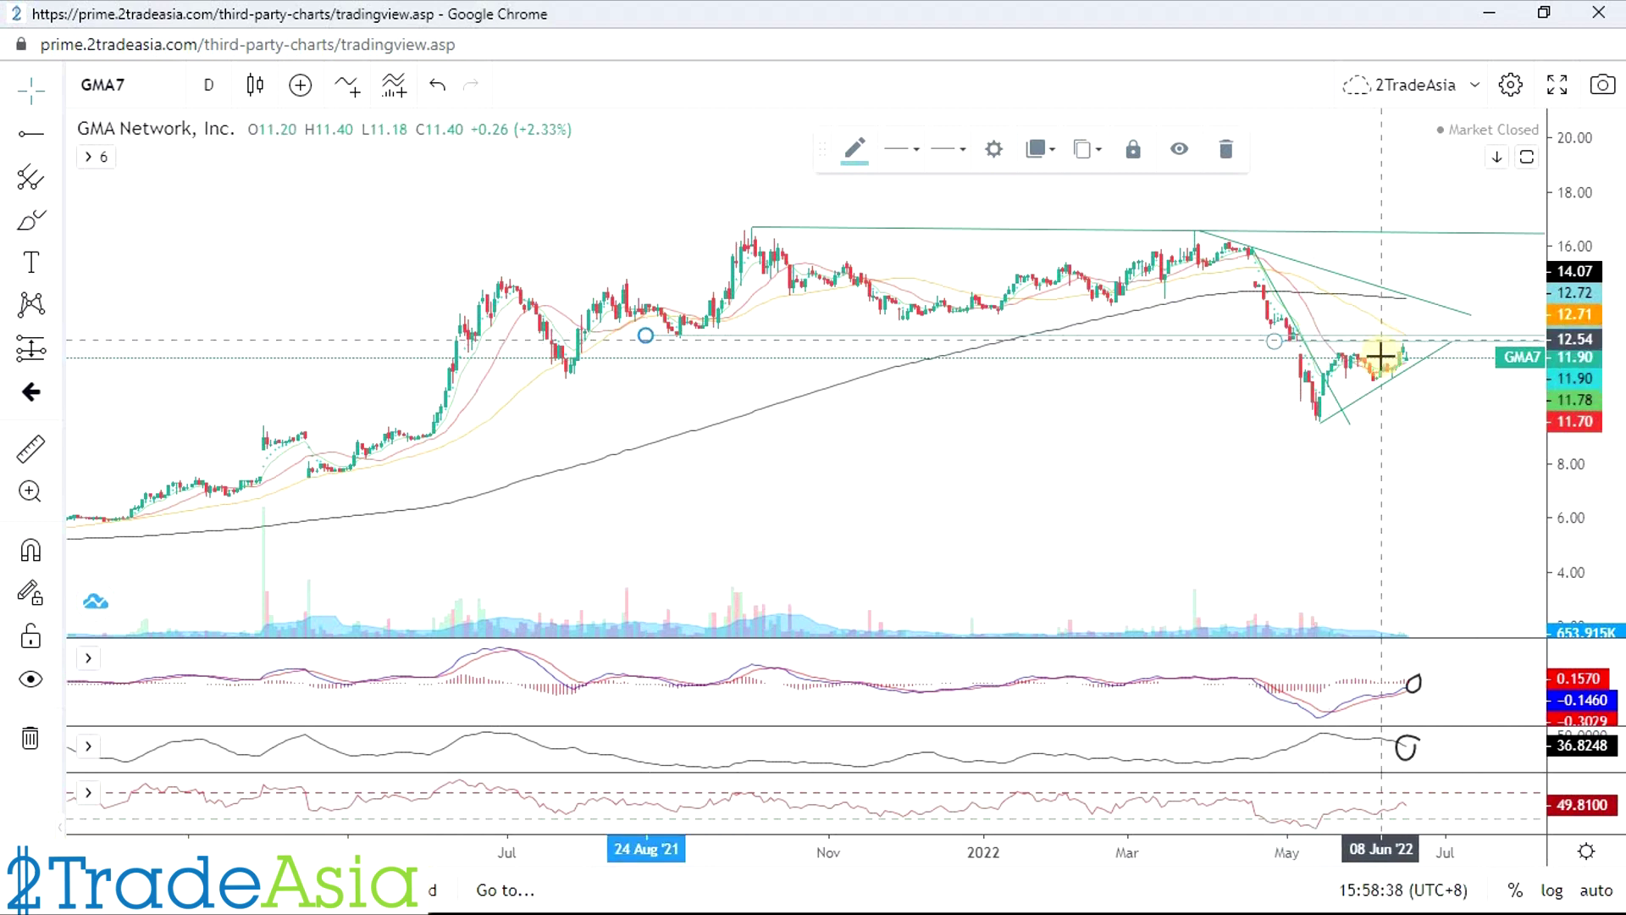
left_click(31, 133)
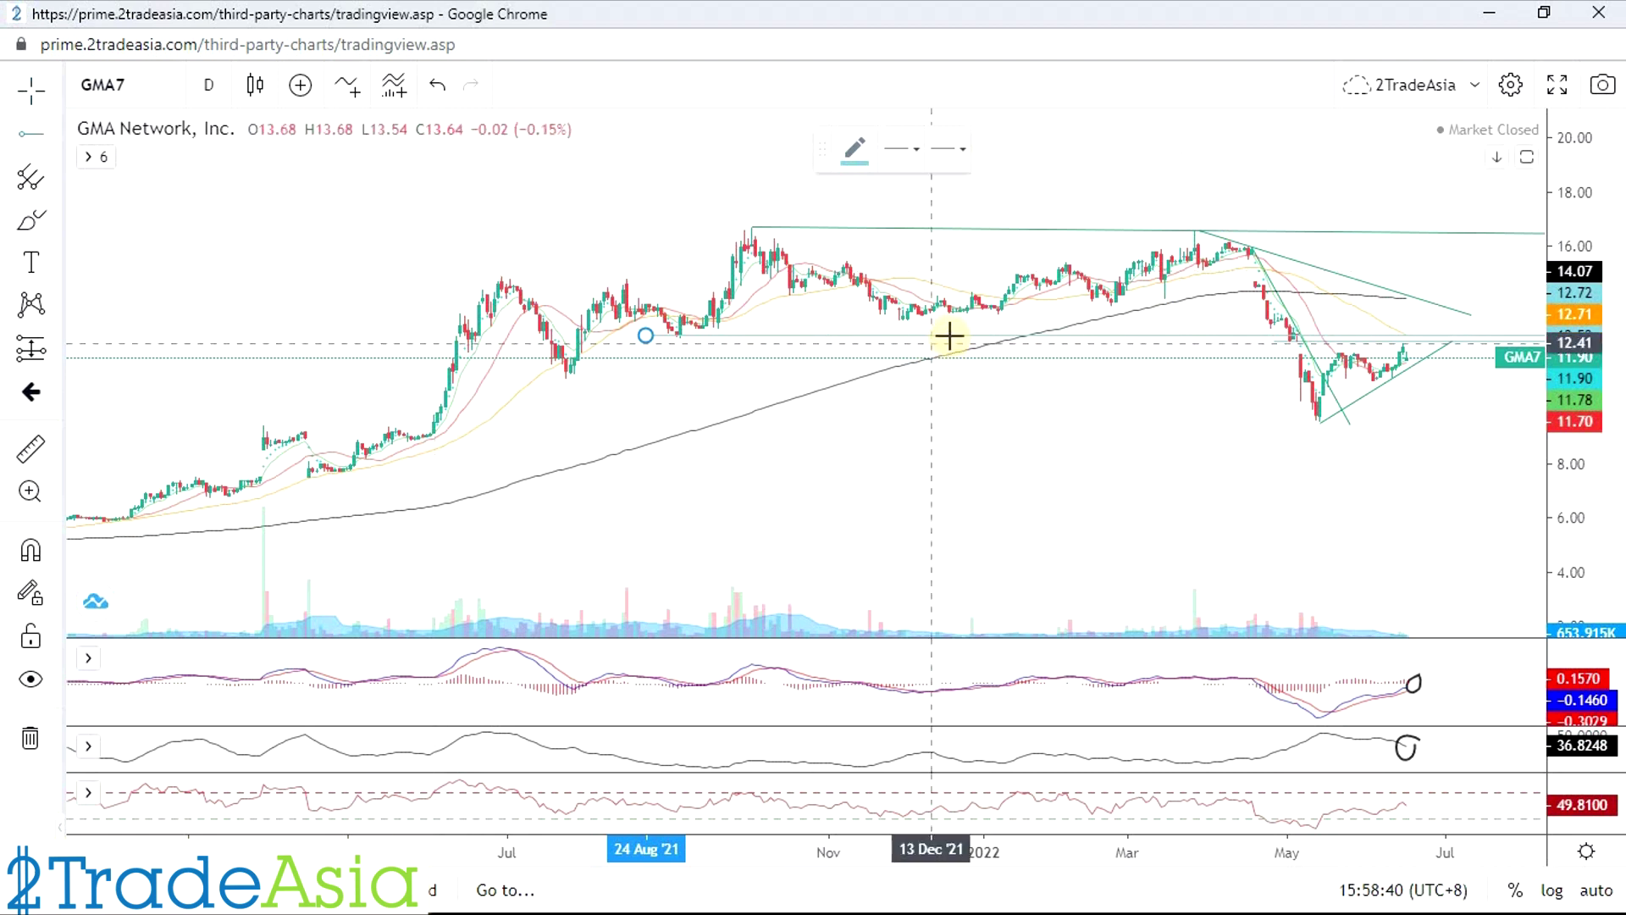
left_click(896, 319)
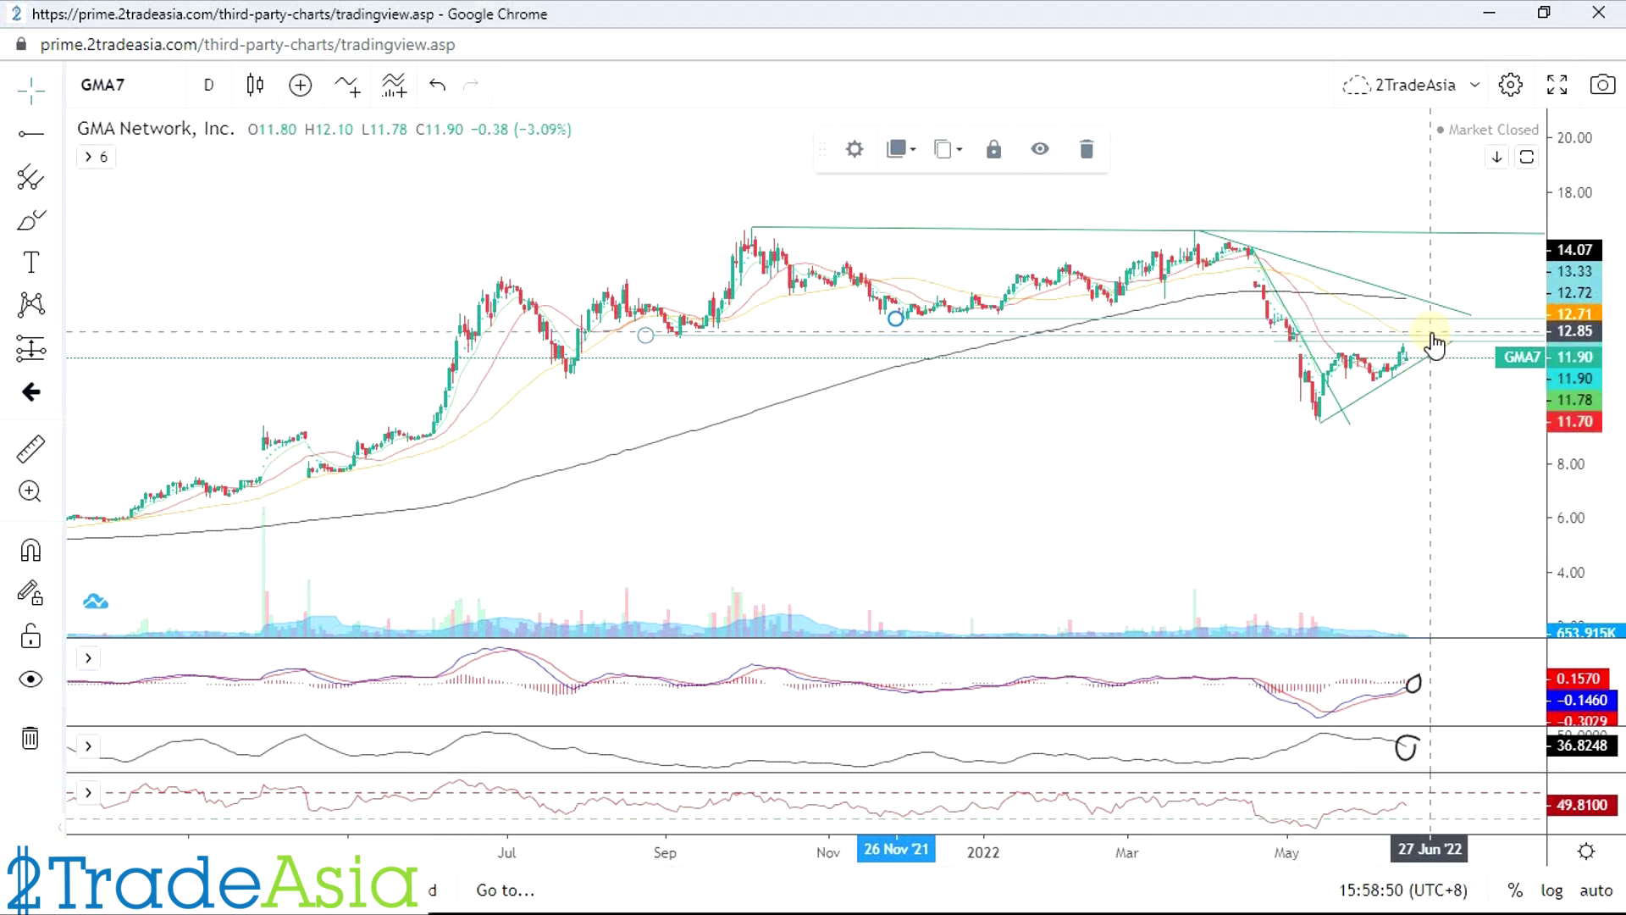
Step: Switch to the entry and exit computation spreadsheet and review GMA7's net profit margin, return on assets and equity, debt to equity and current ratio
key("alt+Tab")
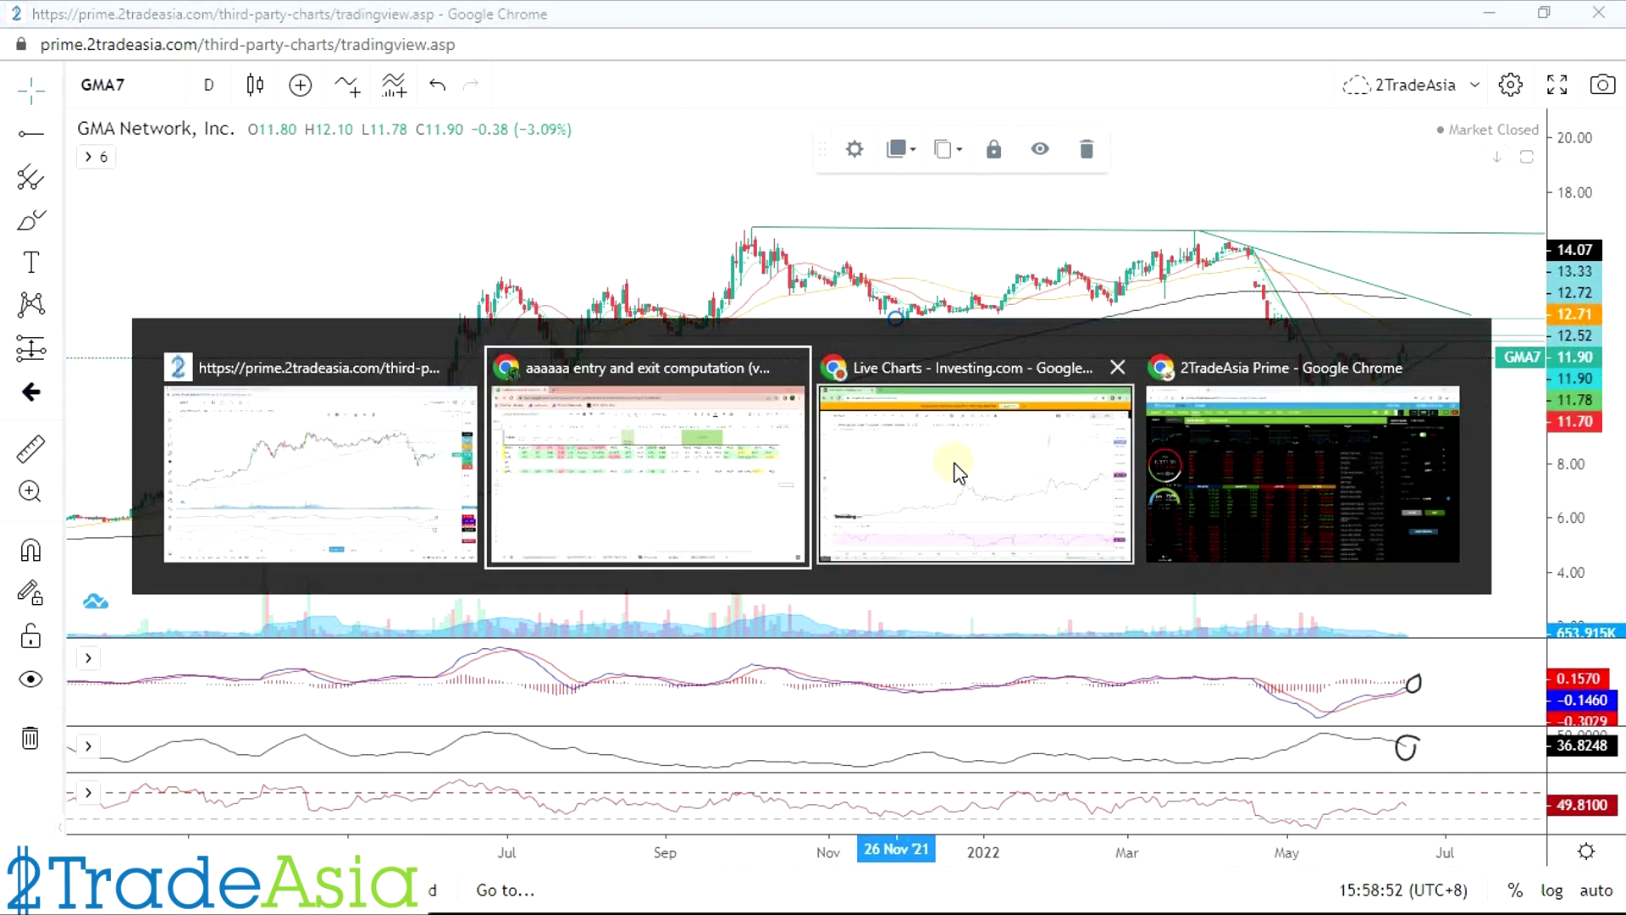
left_click(654, 472)
left_click(176, 453)
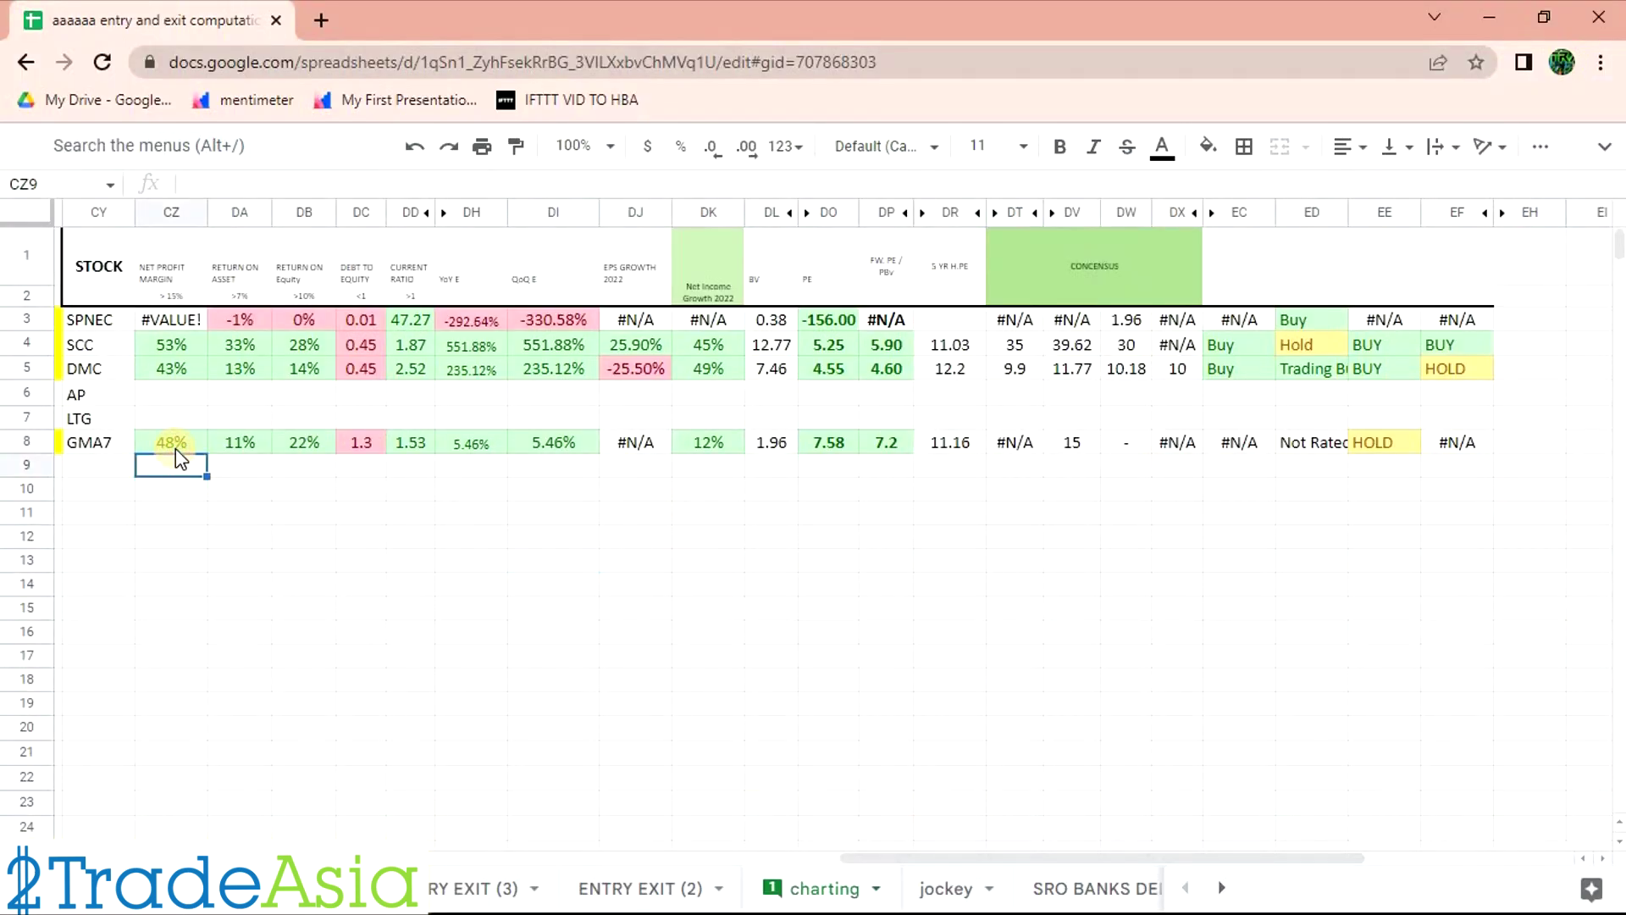
left_click(176, 447)
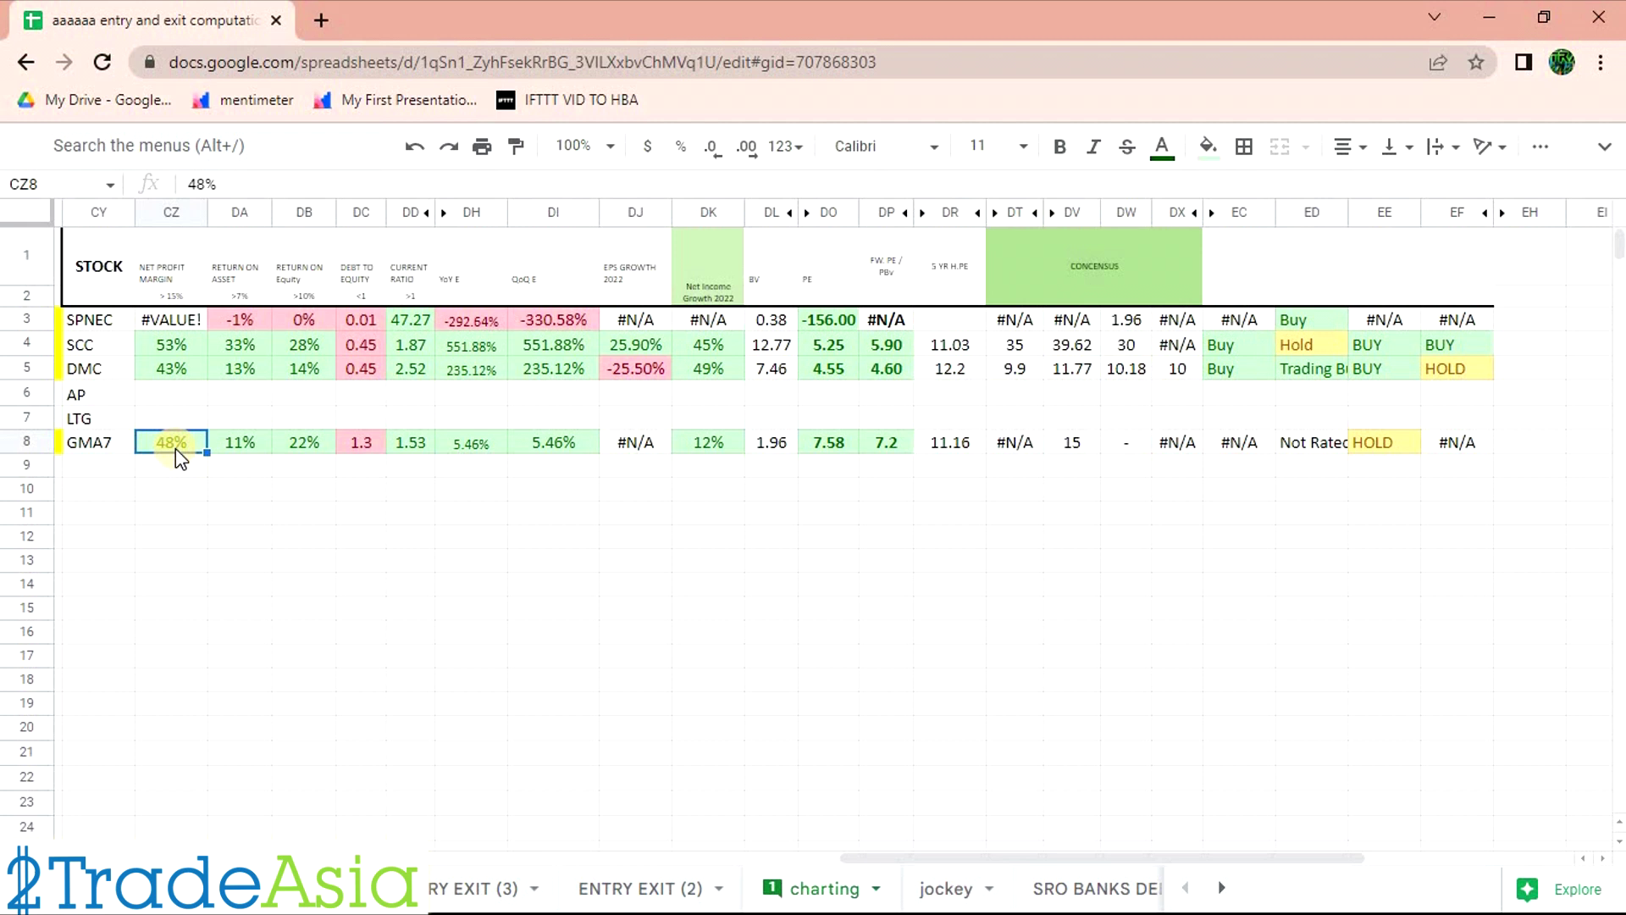
key("Right")
key("Right")
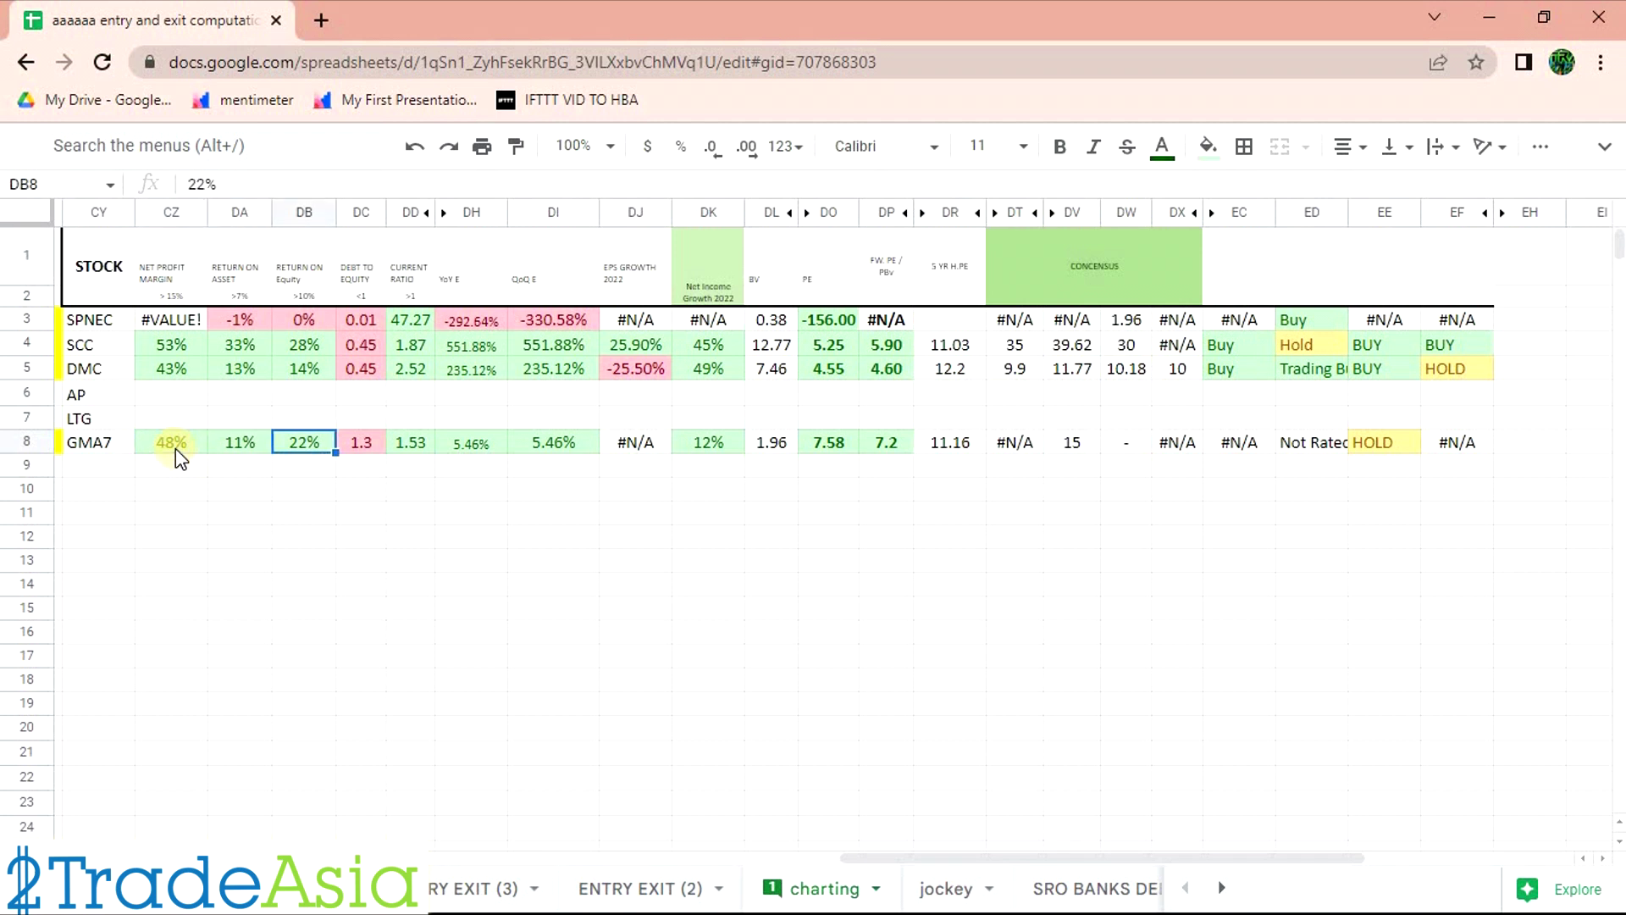
key("Right")
key("Right")
key("Left")
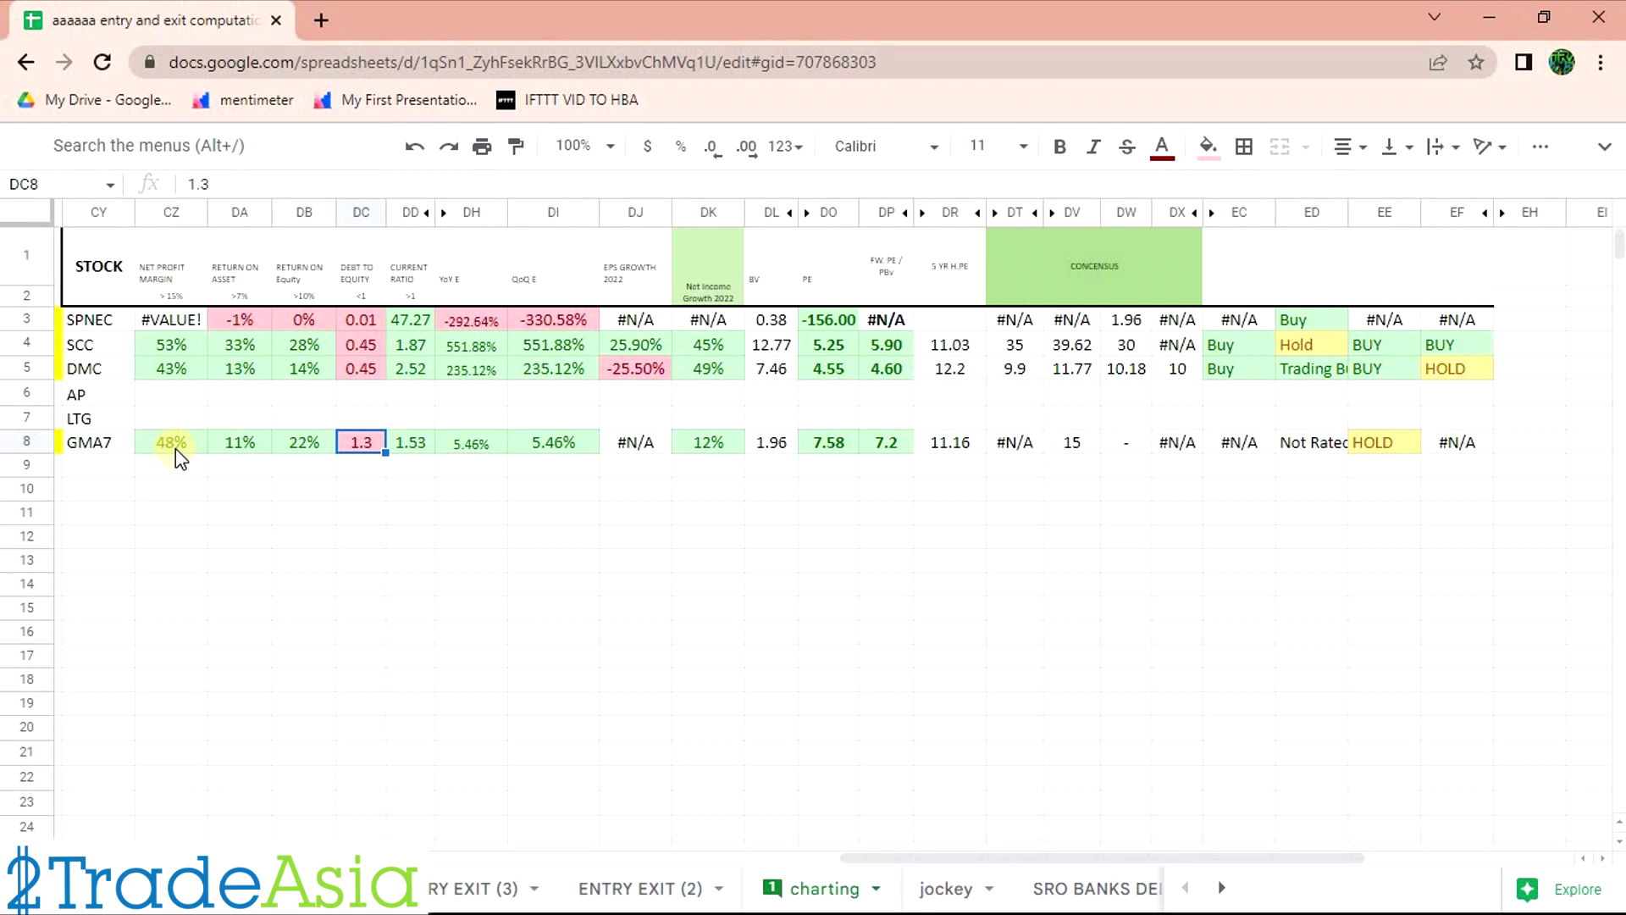
key("Right")
Step: Compare GMA7's YoY and QoQ earnings growth figures
key("Right")
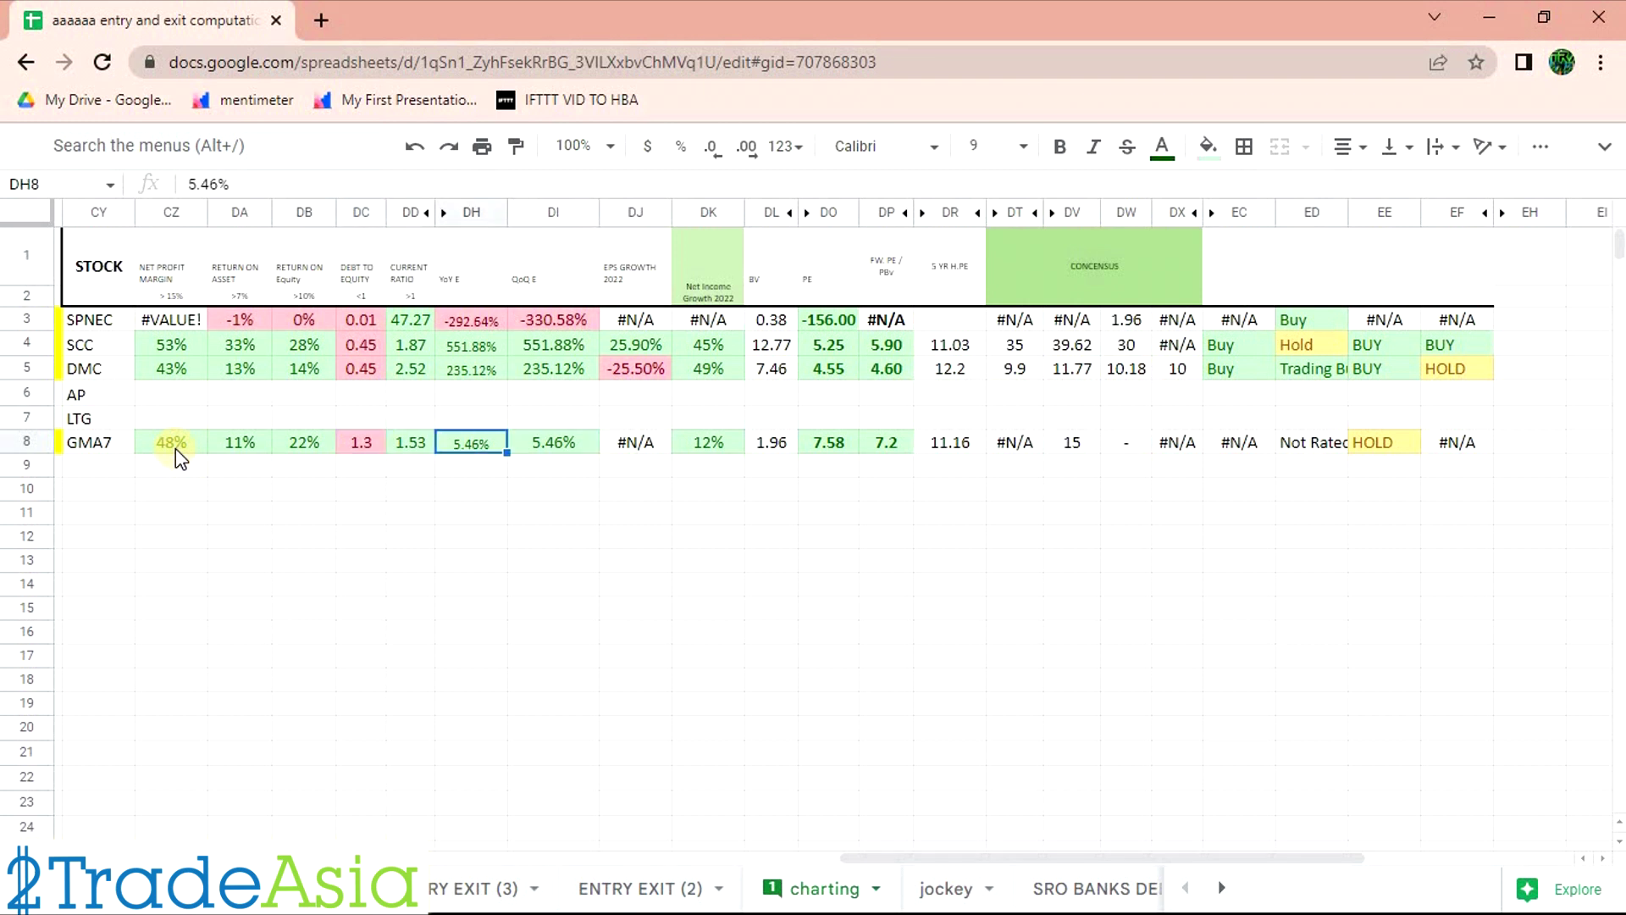
key("Right")
key("Left")
key("Right")
key("Left")
key("Right")
key("Left")
key("Right")
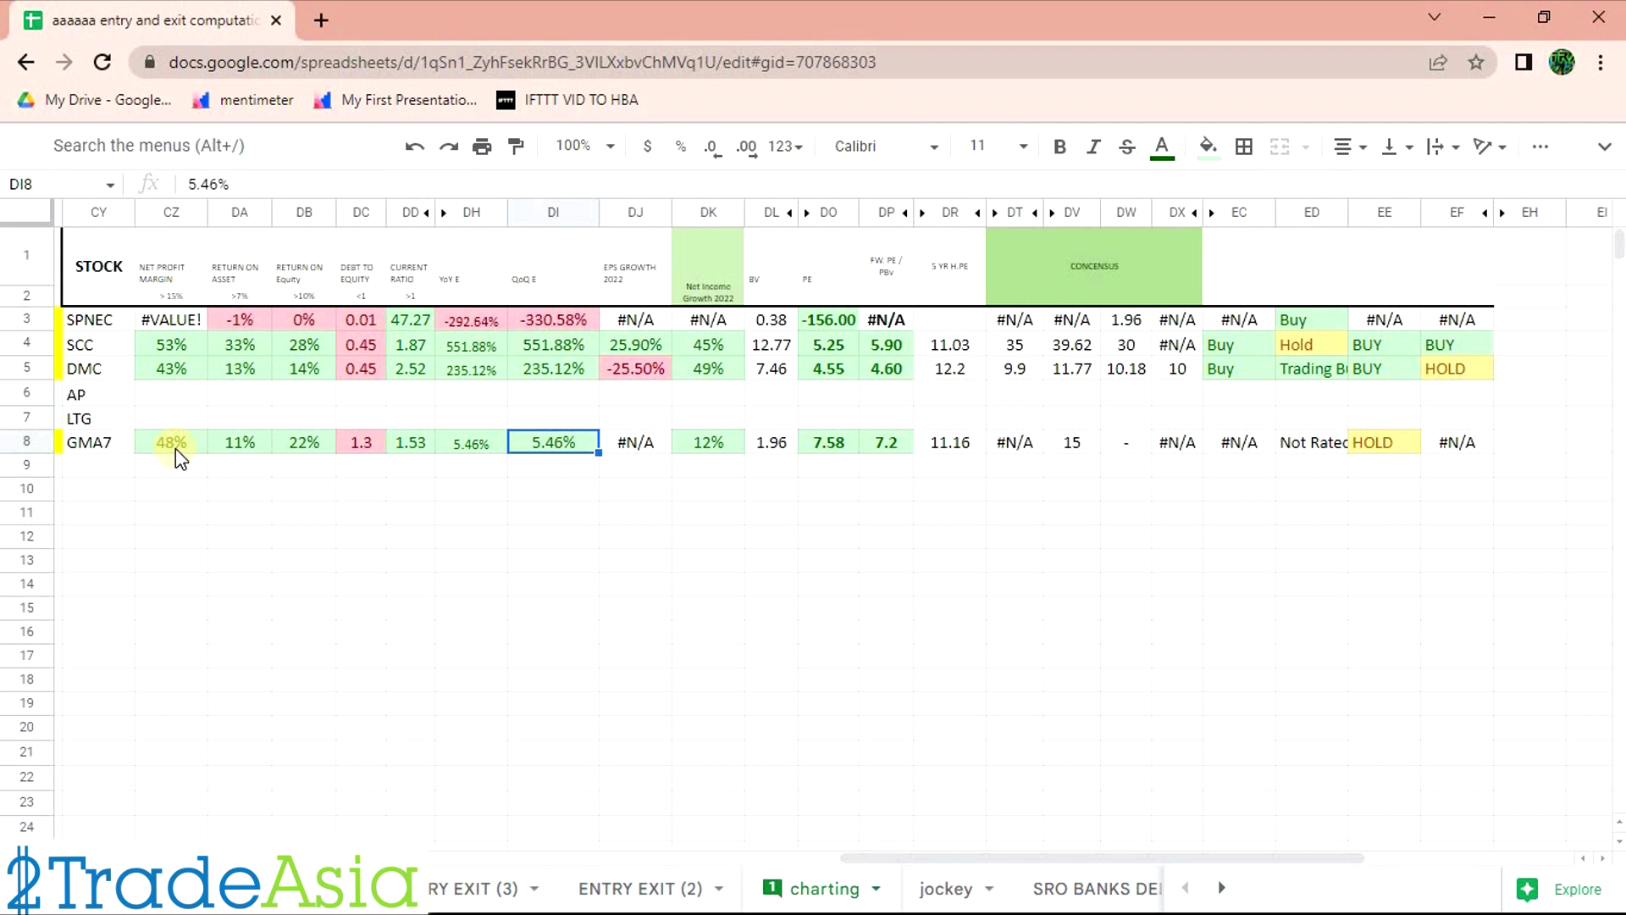
Step: Review GMA7's 2022 EPS and net income growth, book value, PE, forward PE and five-year historical PE
key("Right")
key("Right")
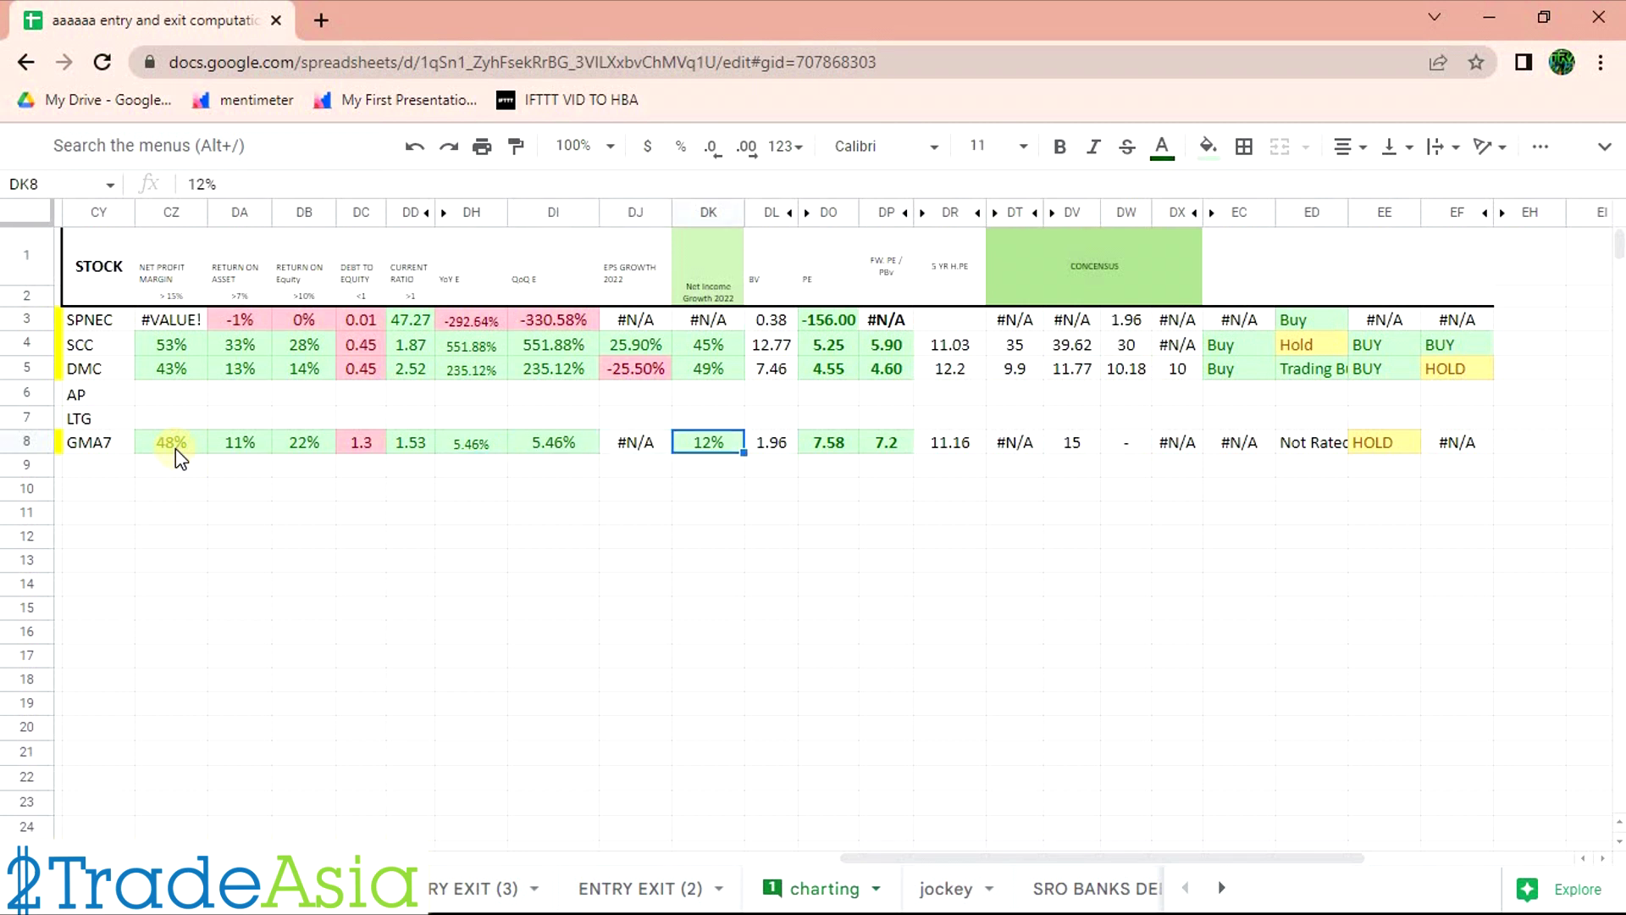
key("Left")
key("Left")
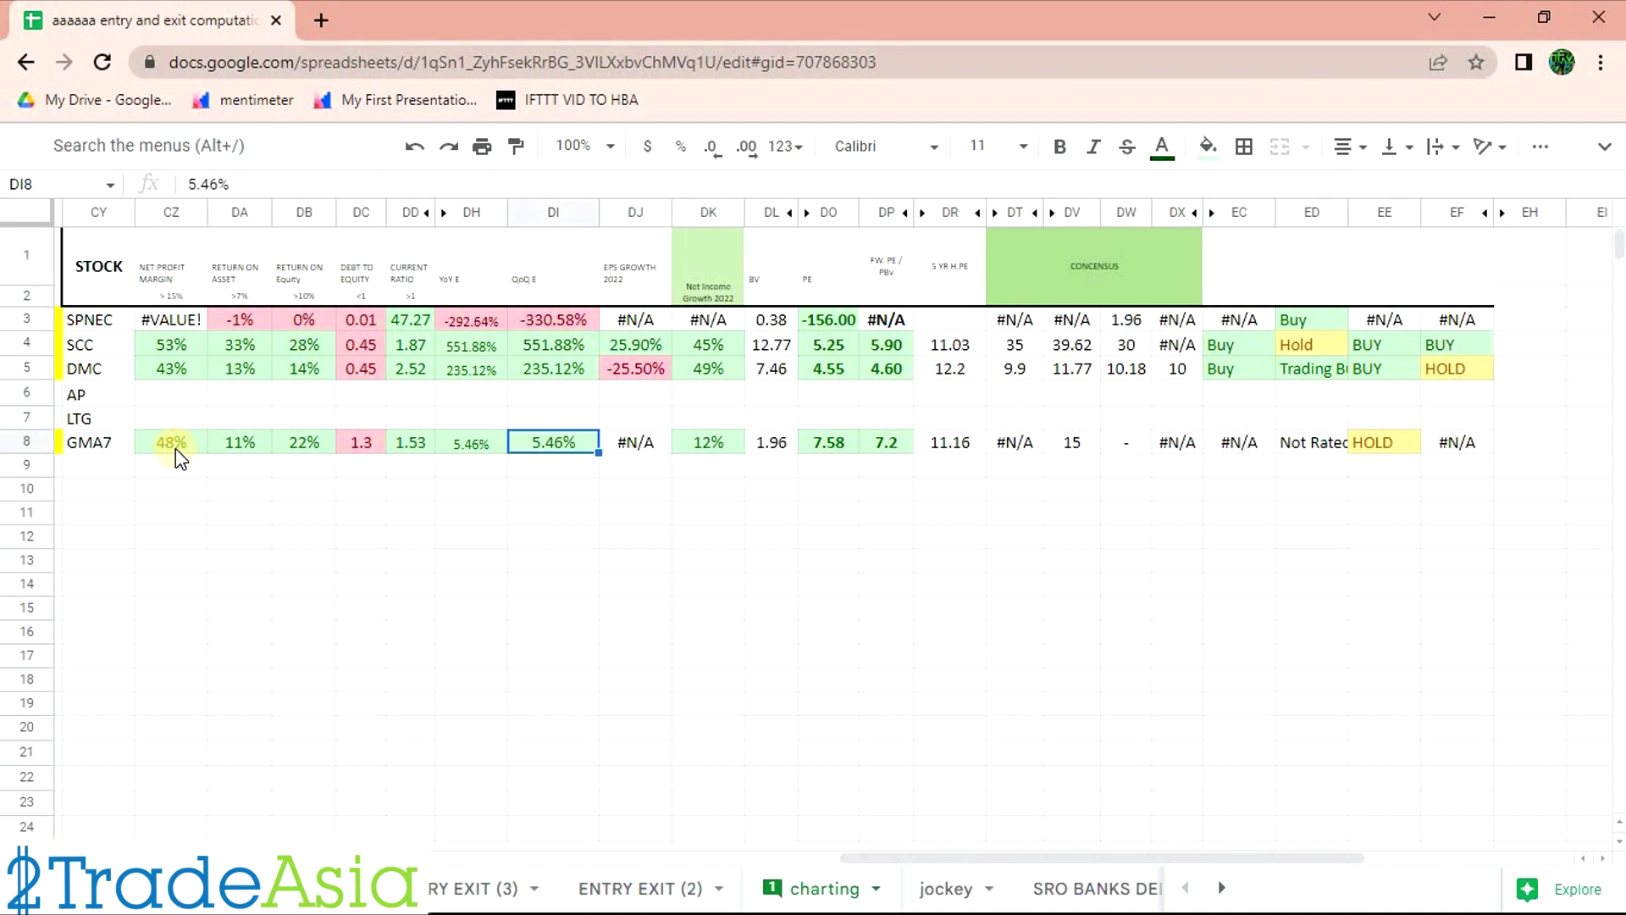
key("Right")
key("Right")
key("Right")
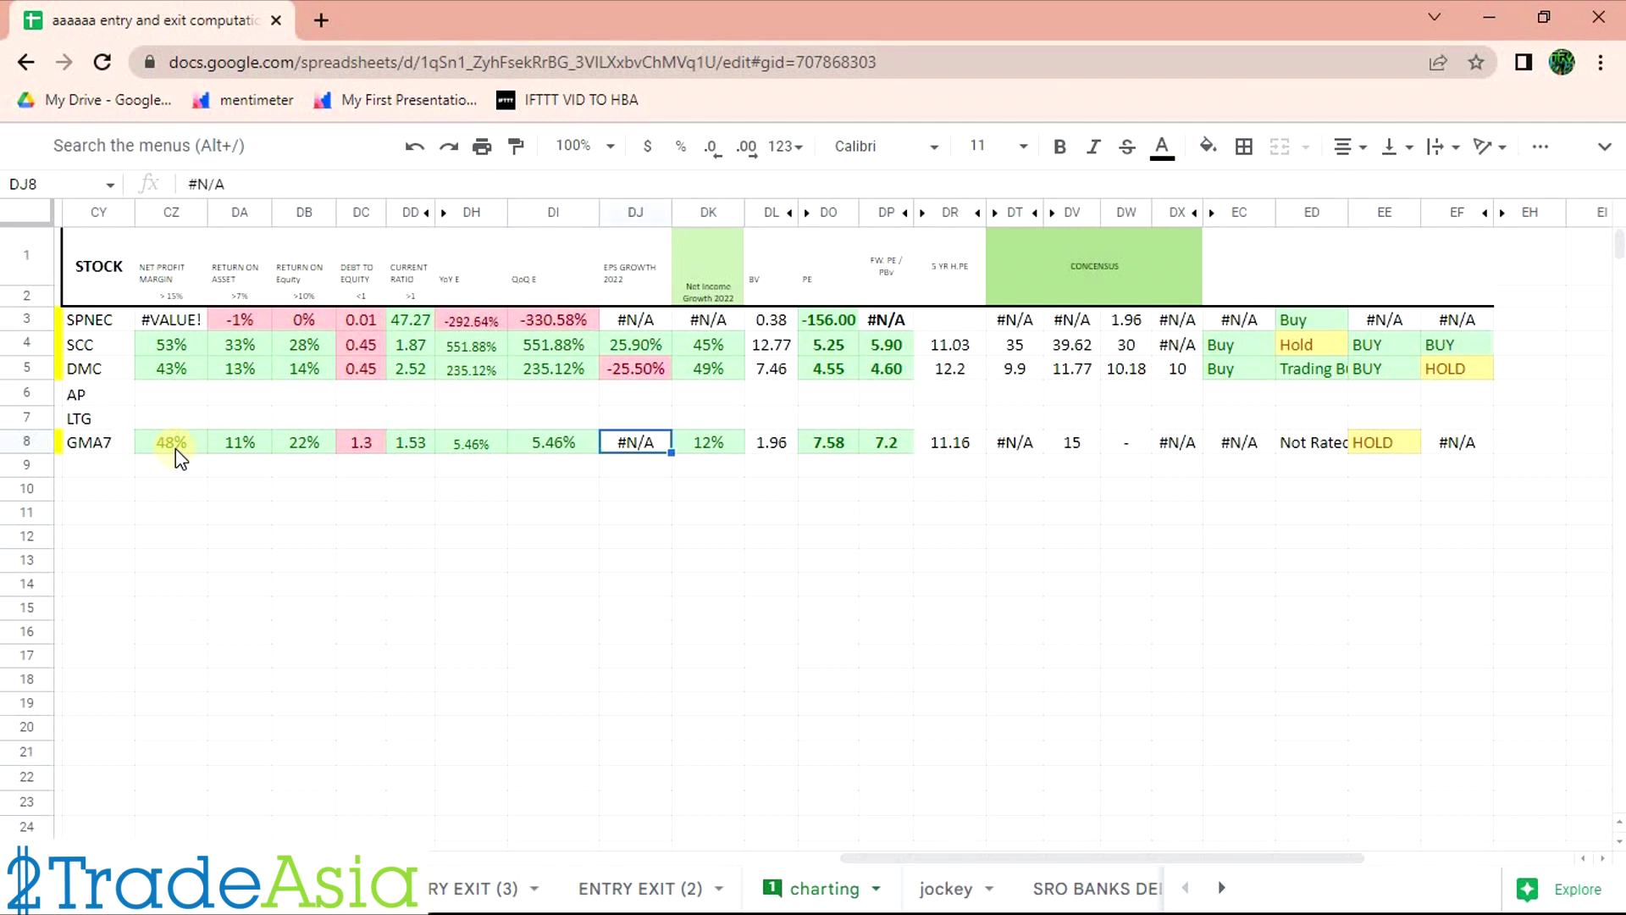
key("Right")
key("Right")
key("Right")
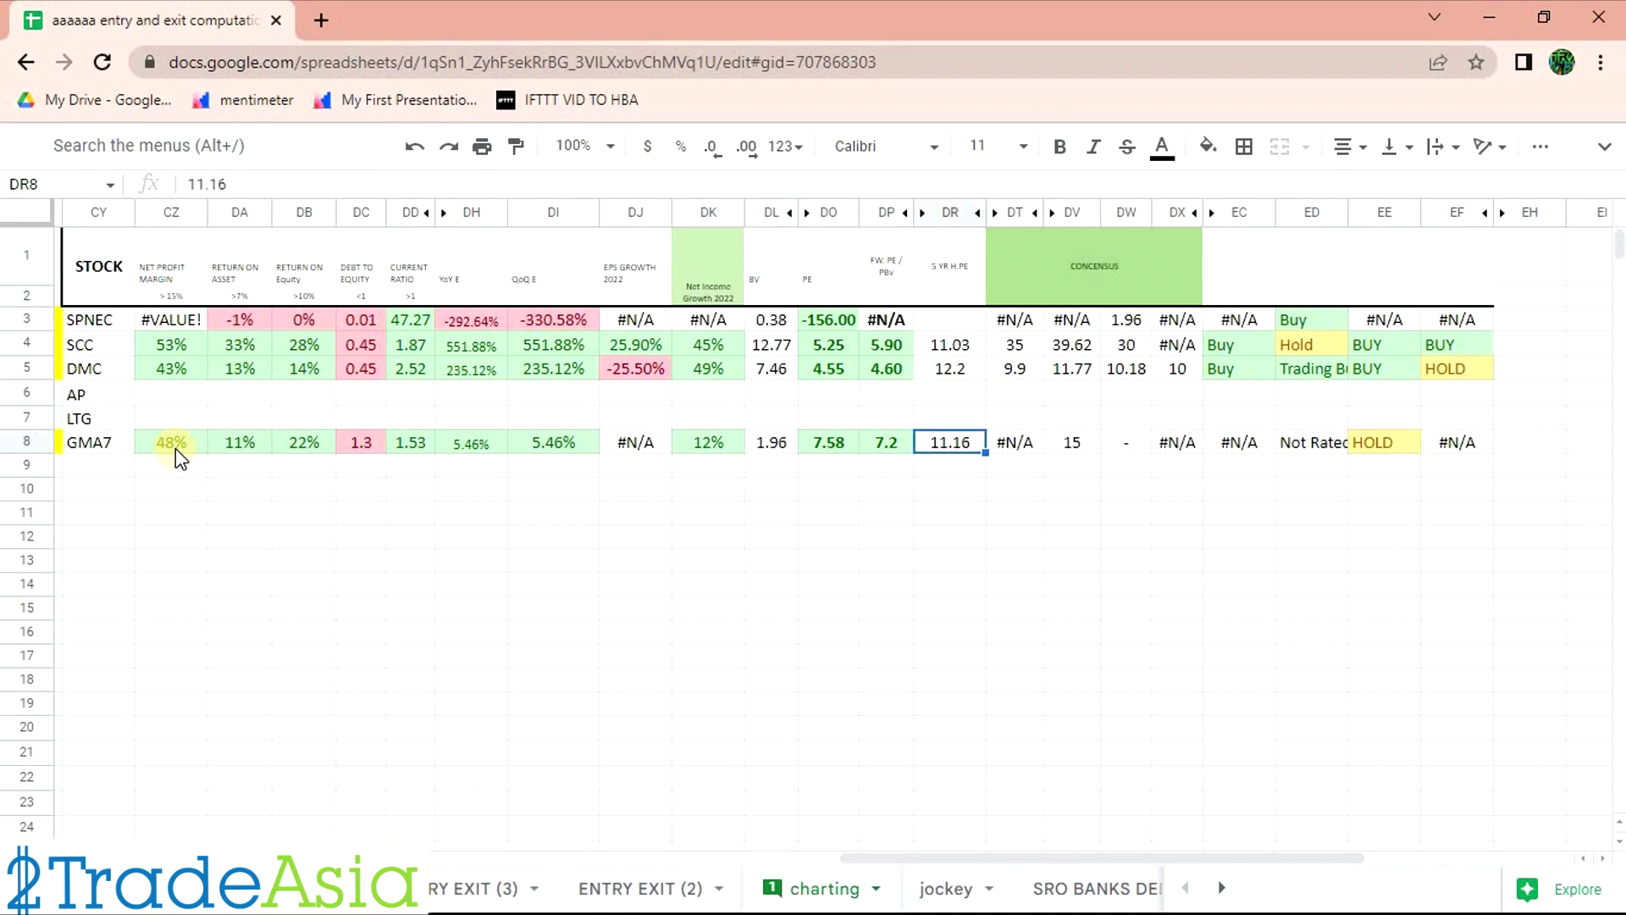
Step: Review GMA7's consensus target prices and broker ratings, and return to the GMA7 chart
key("Right")
key("Right")
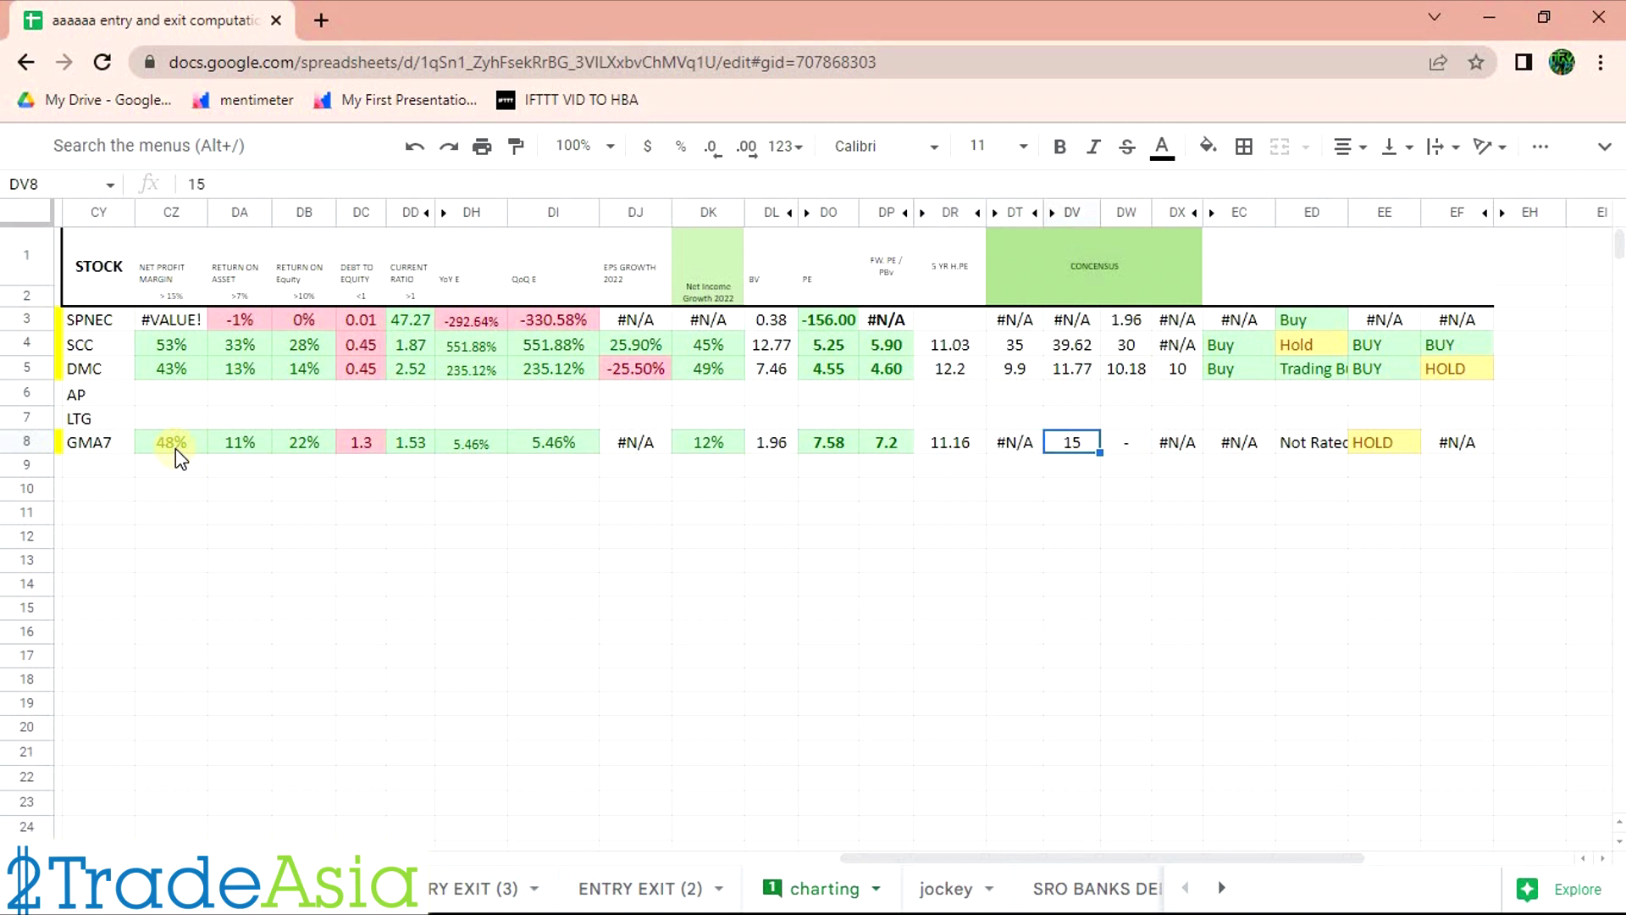
key("Right")
key("Right")
key("Right")
key("Right")
key("Right")
key("Right")
key("Right")
key("Left")
key("Left")
key("Left")
key("Left")
key("Right")
key("Right")
key("Left")
key("Right")
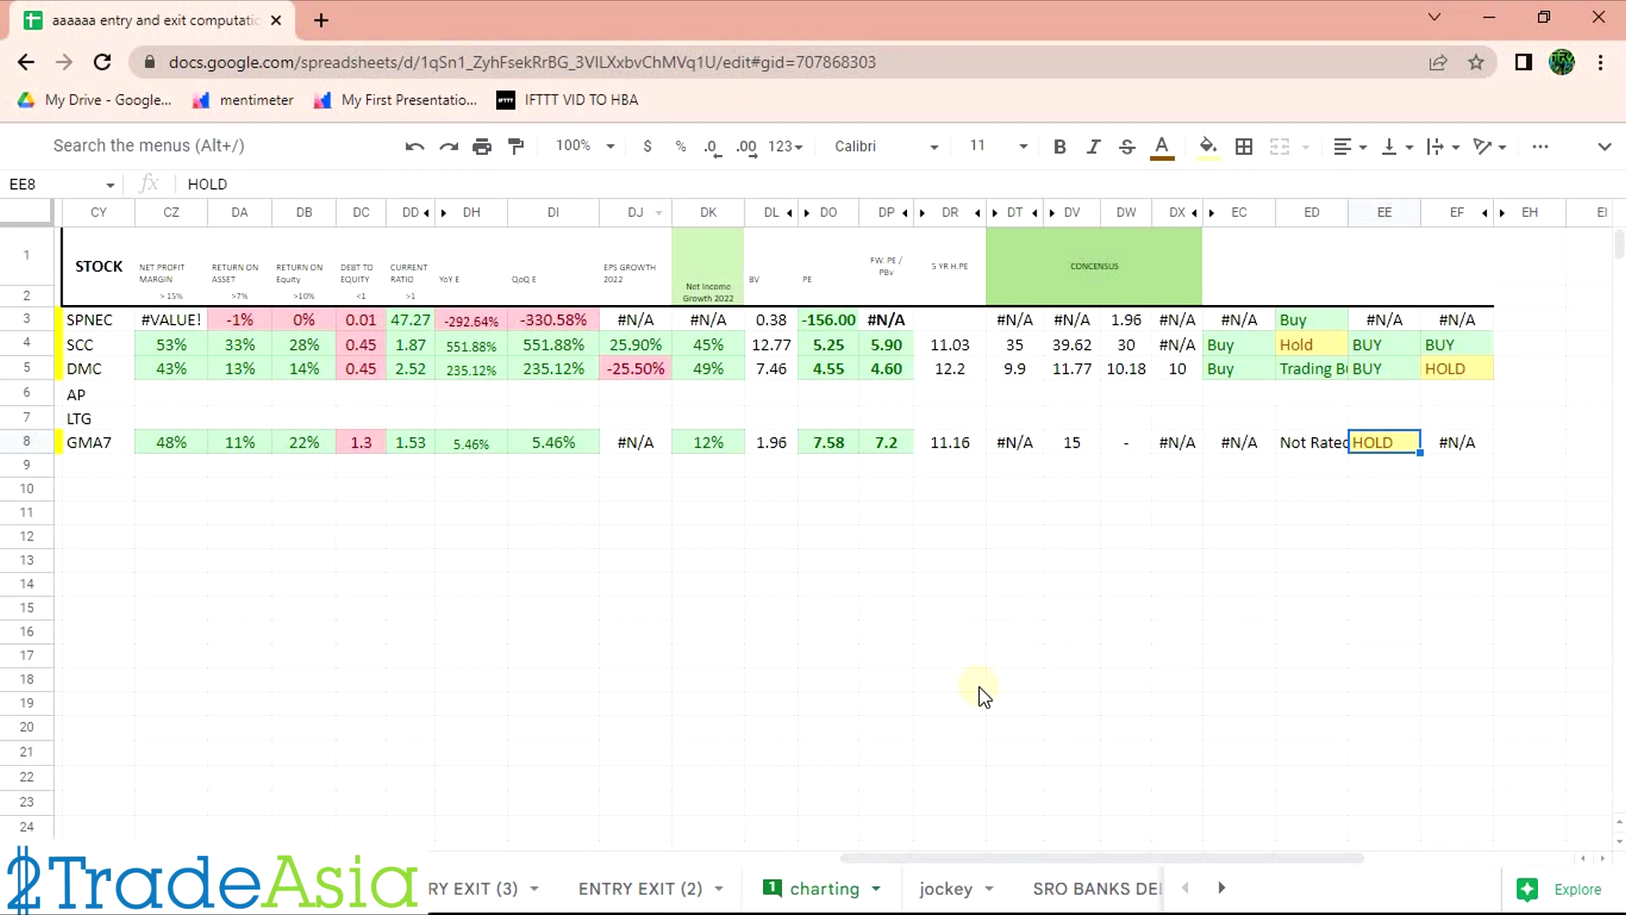
key("alt+Tab")
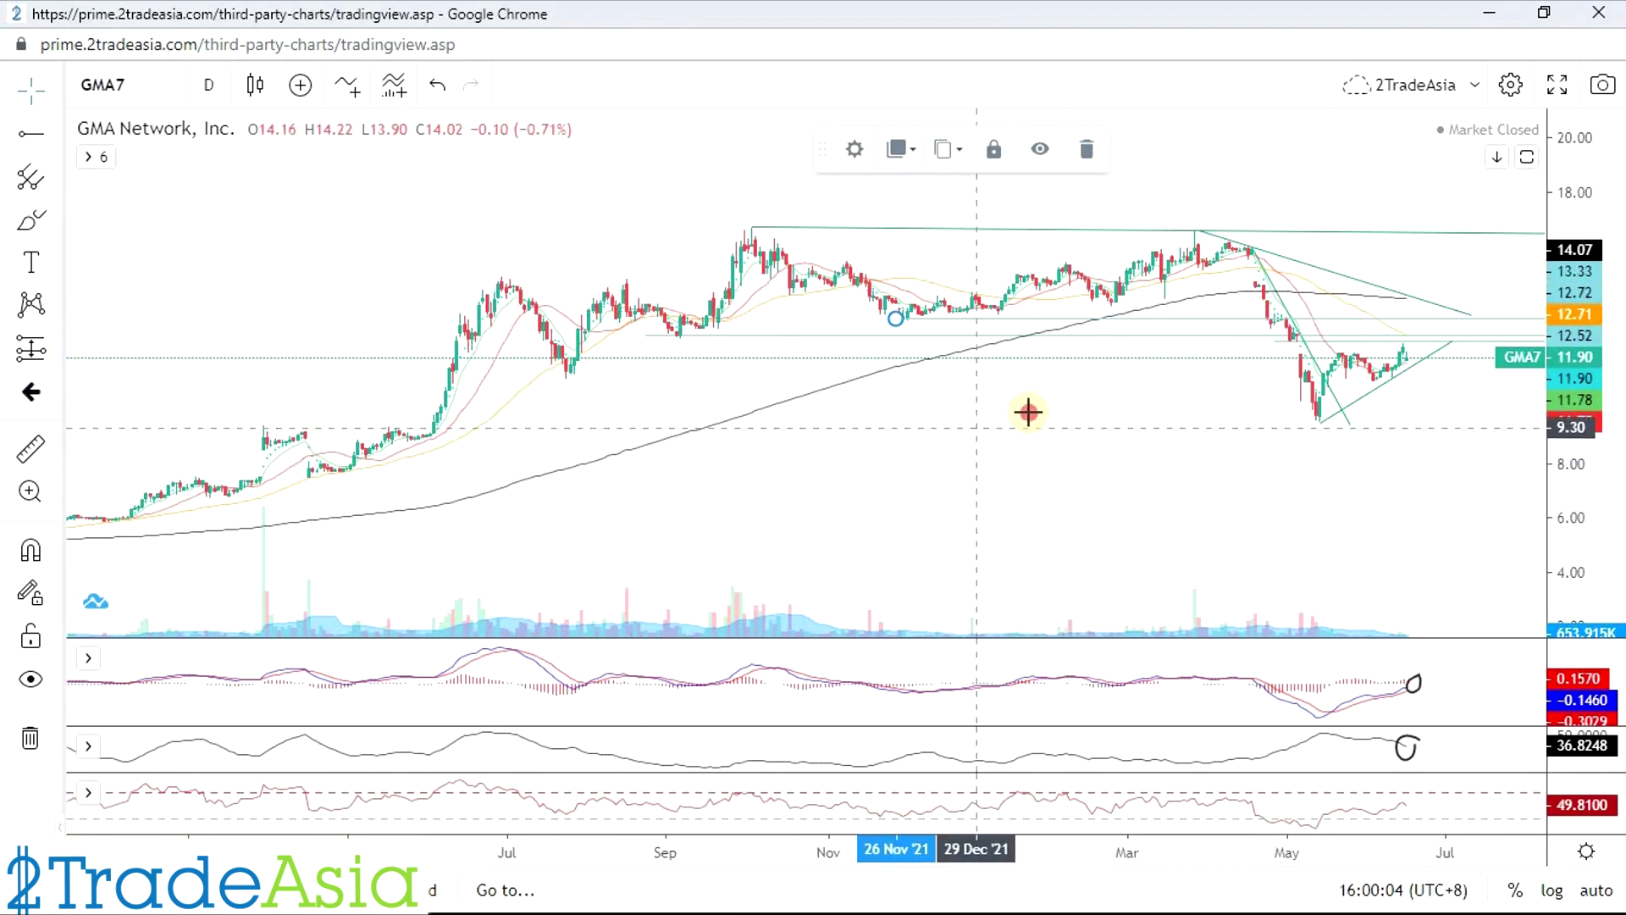
left_click(1213, 175)
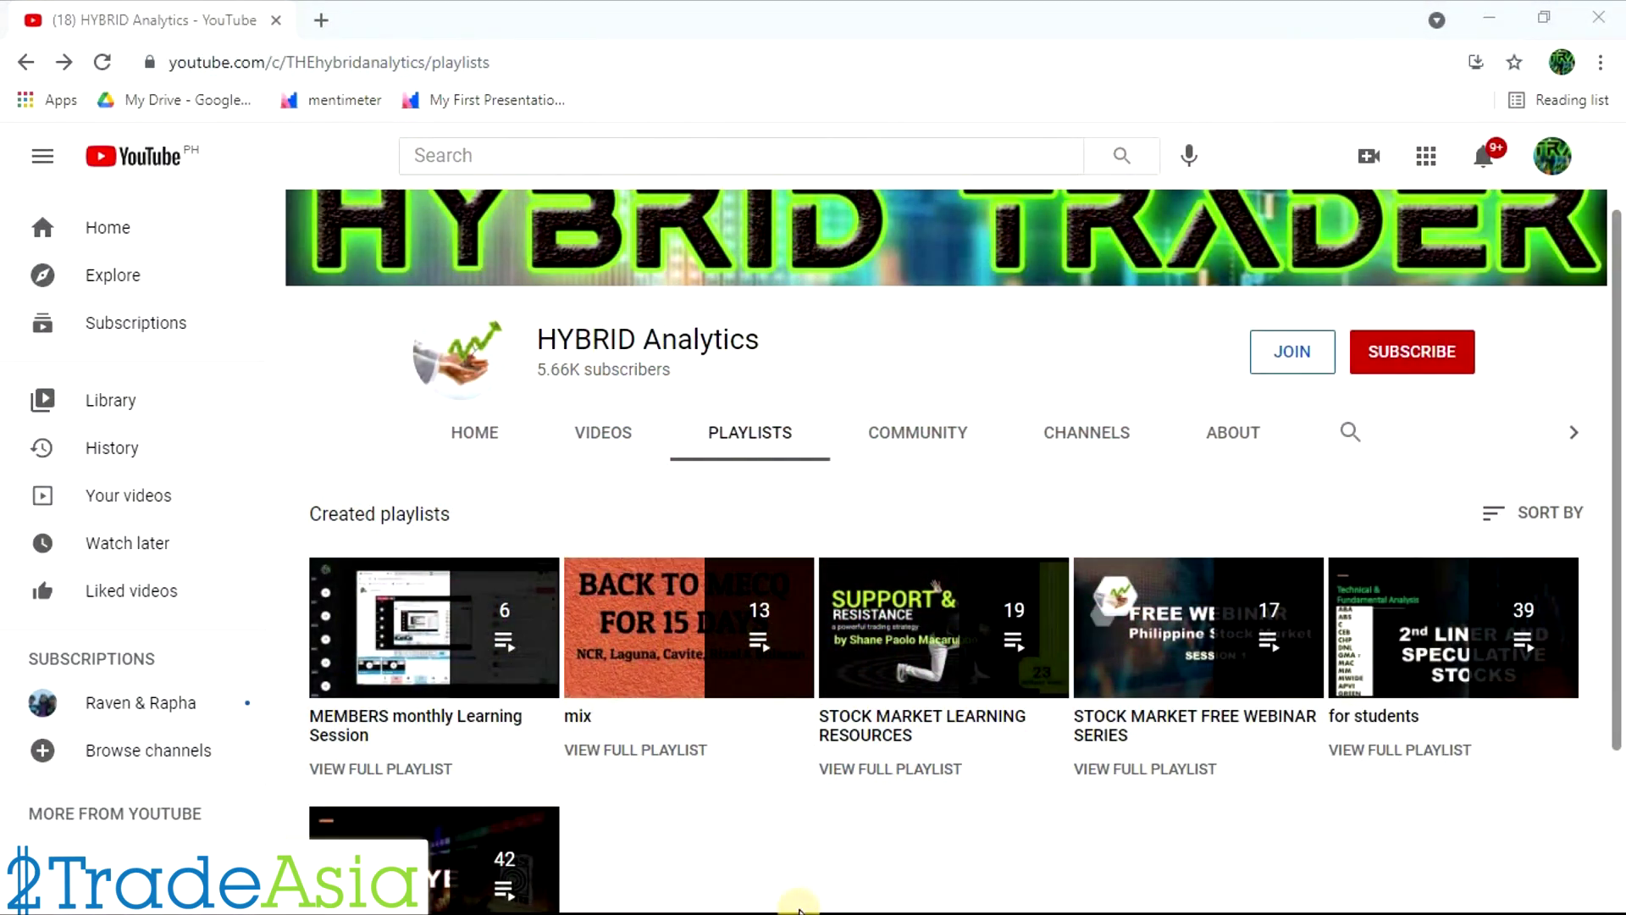
Step: Subscribe to the HYBRID Analytics YouTube channel from its uploaded videos page and set its notifications to All
left_click(633, 457)
scroll(841, 762, "down", 2)
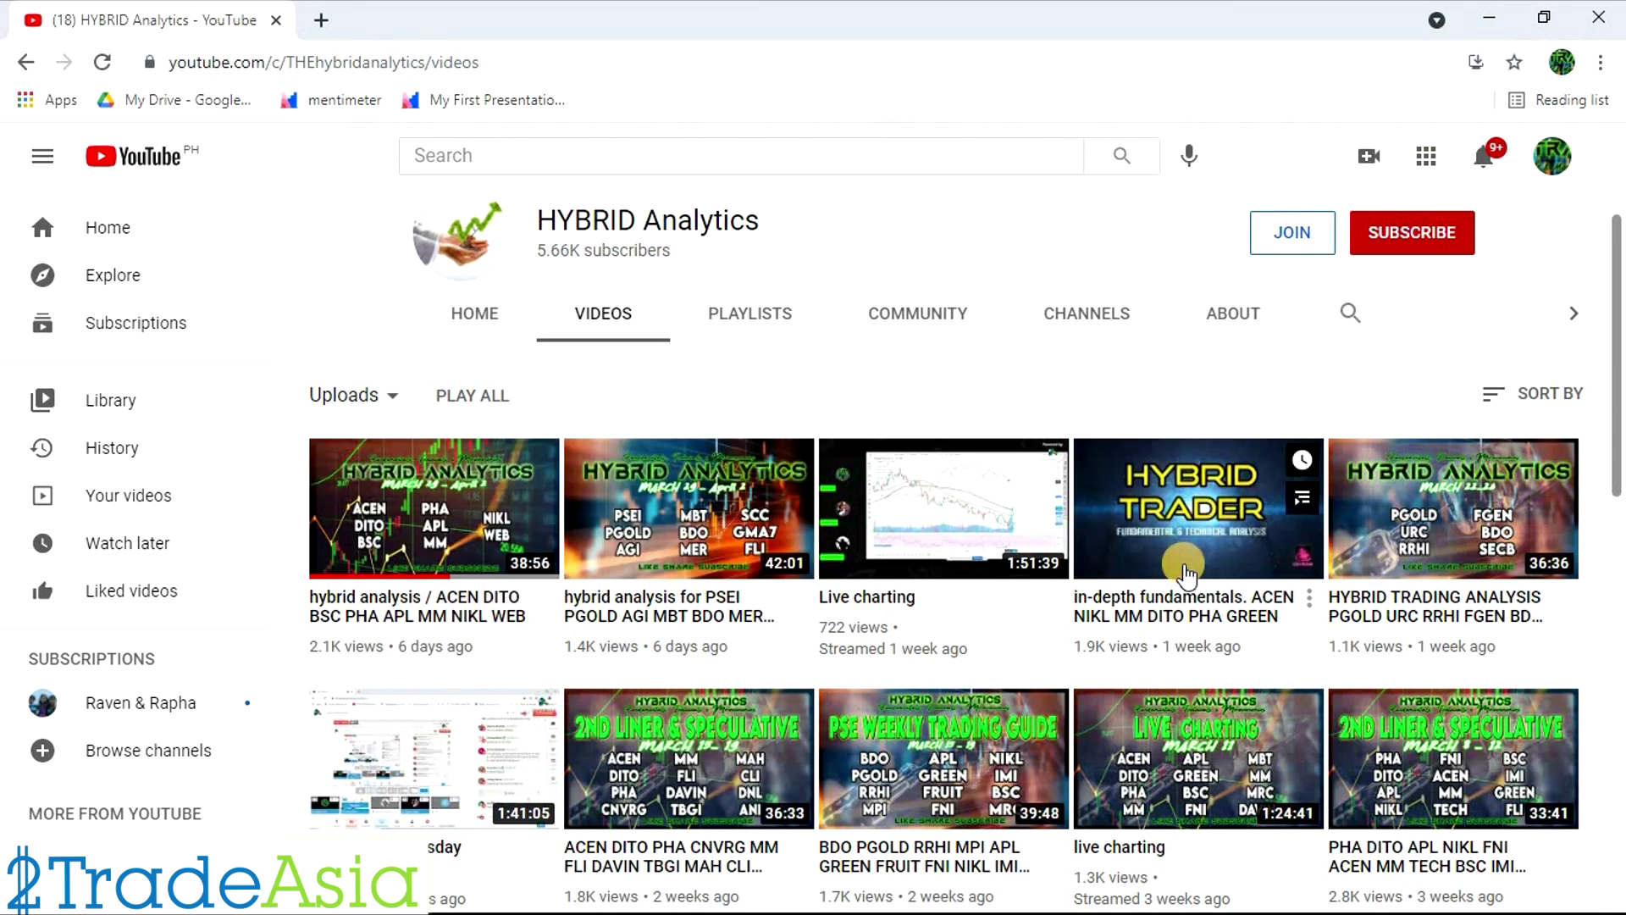
left_click(1412, 232)
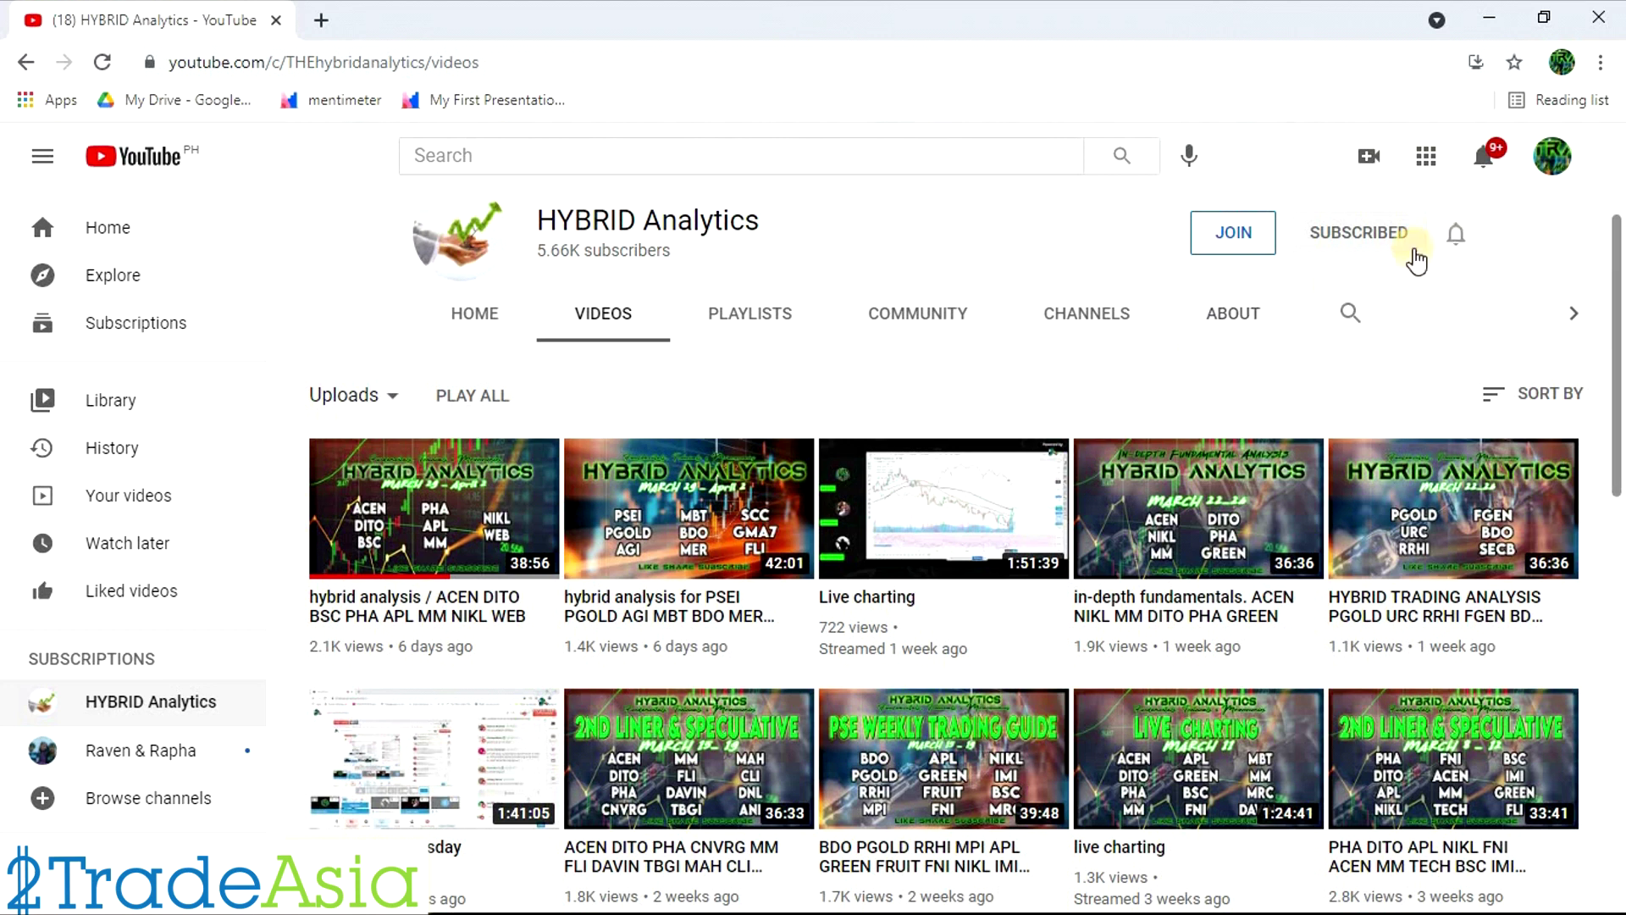
left_click(1455, 234)
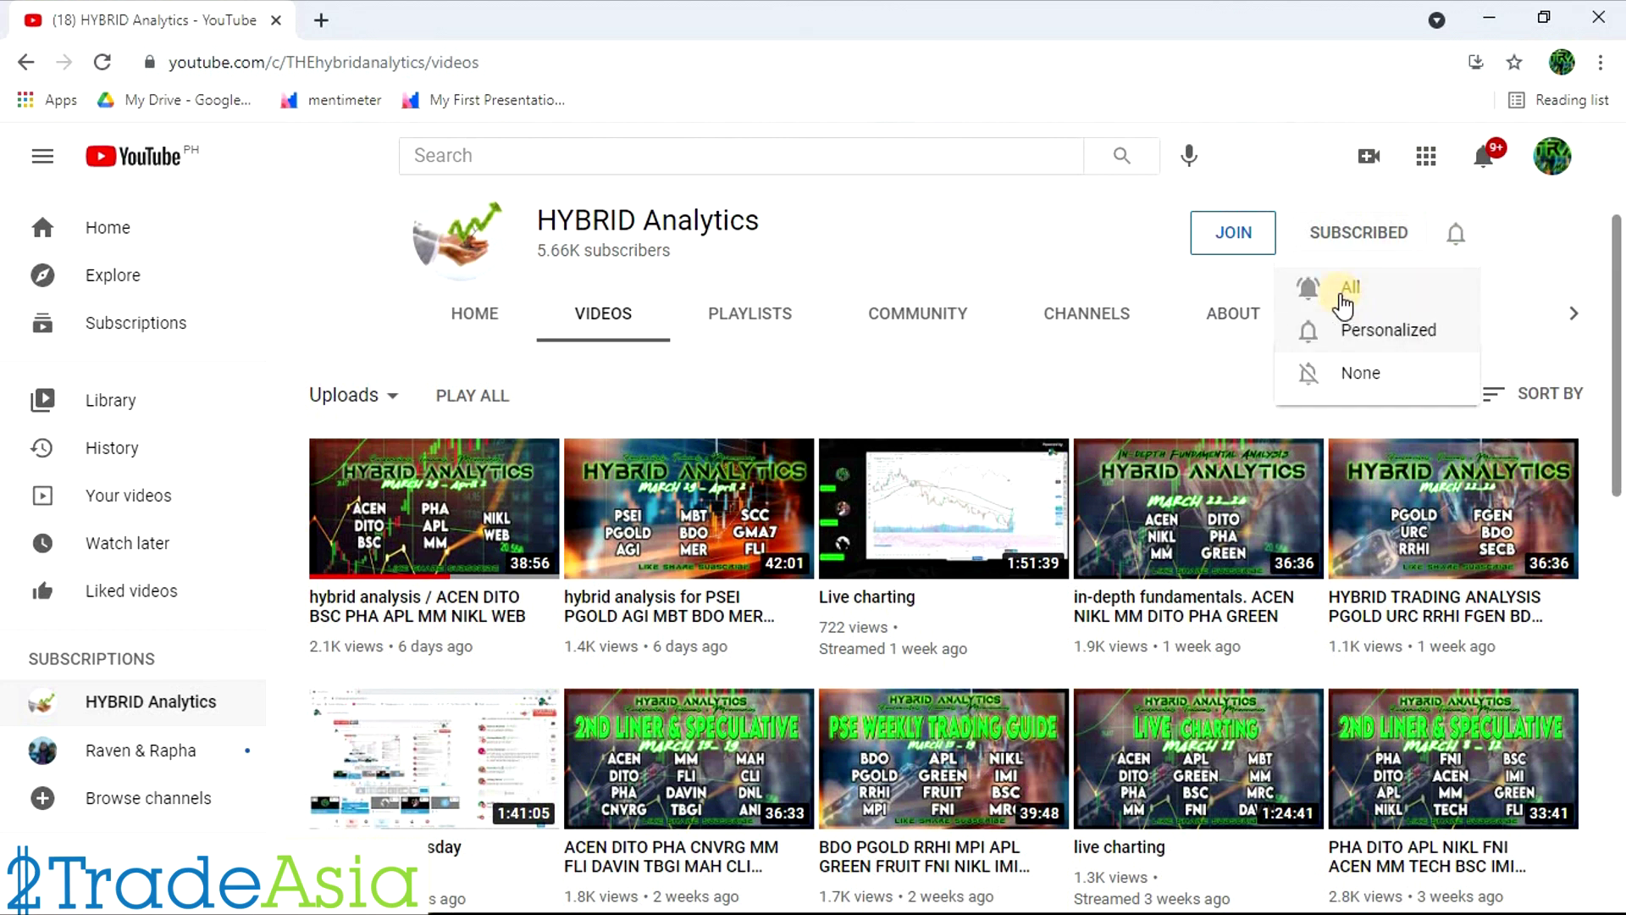
left_click(1345, 298)
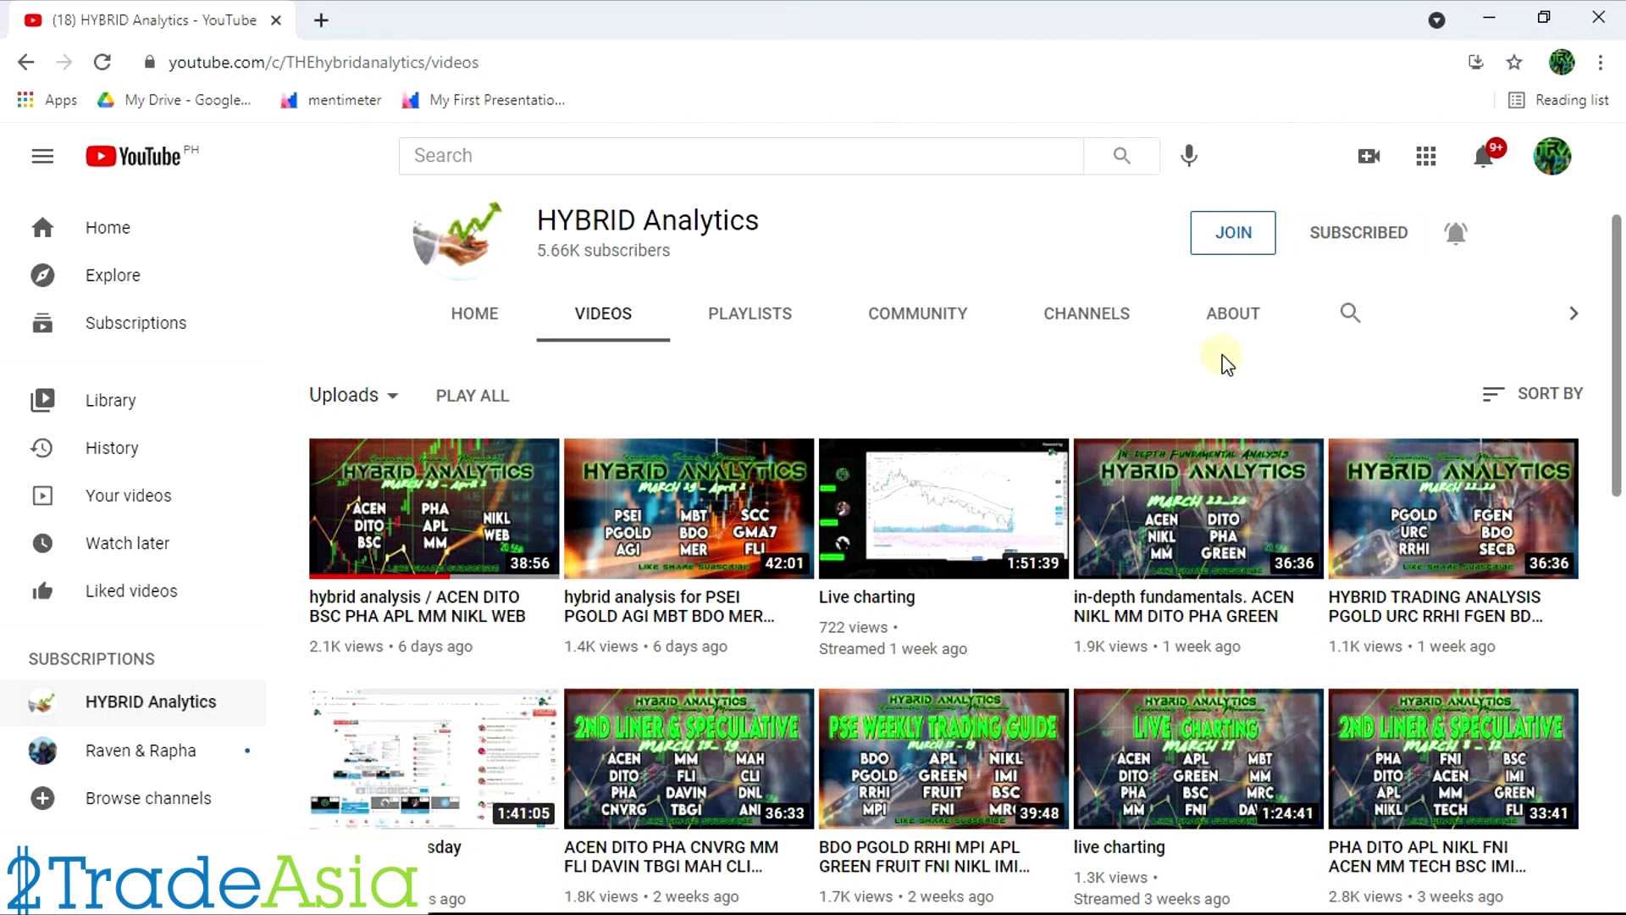
Step: Browse the HYBRID Analytics channel's community posts and its created playlists
left_click(900, 318)
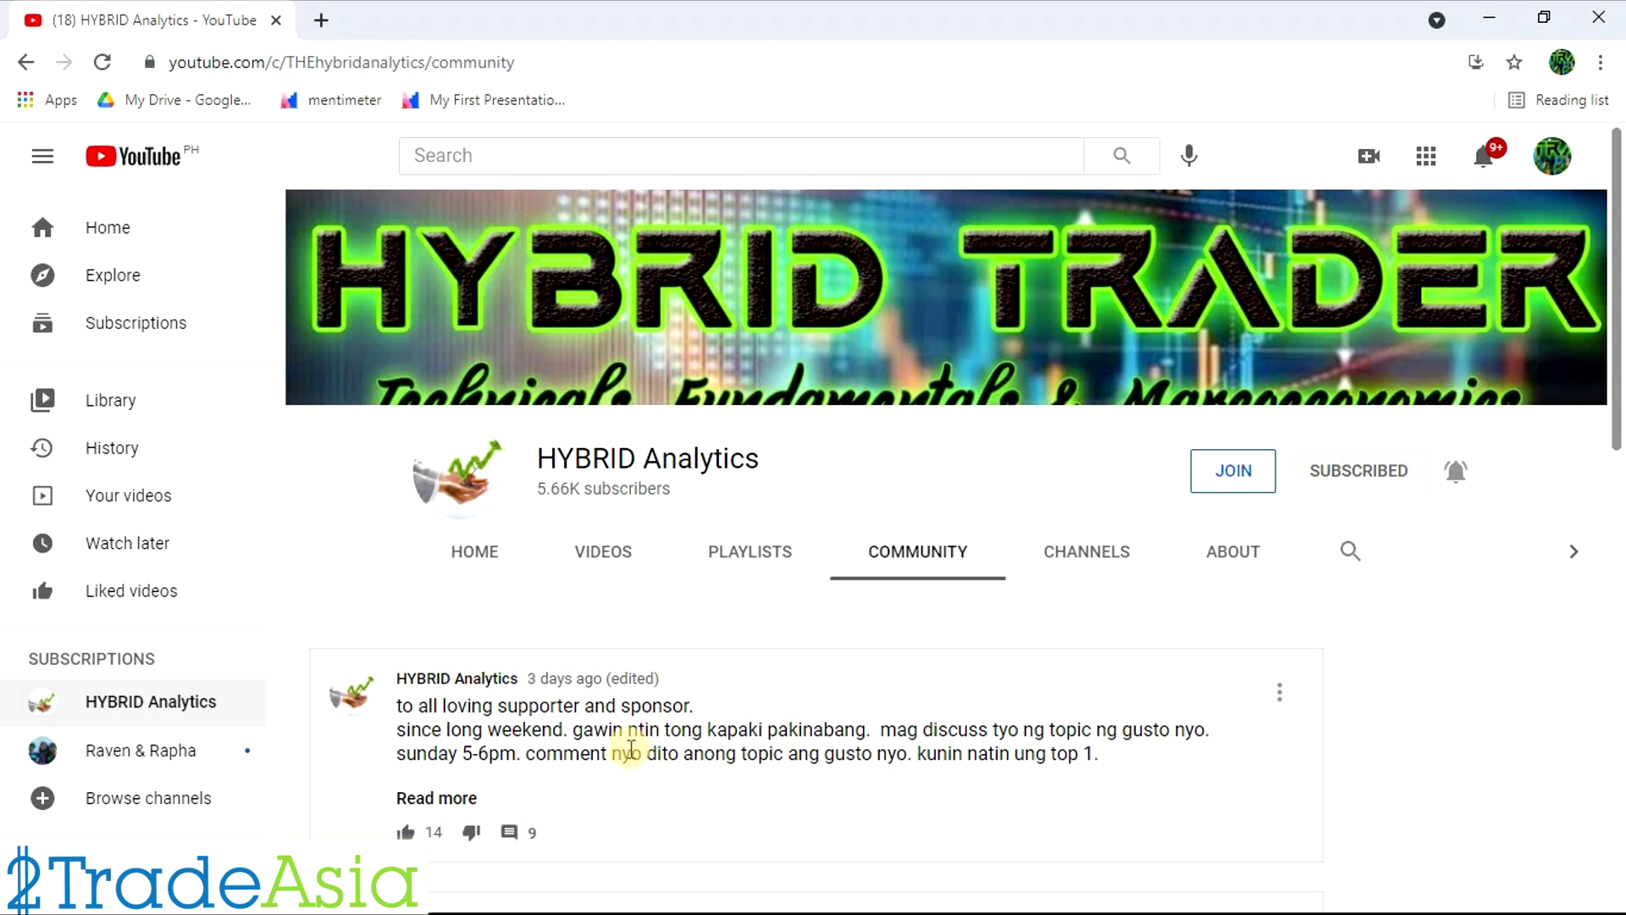
scroll(610, 699, "down", 4)
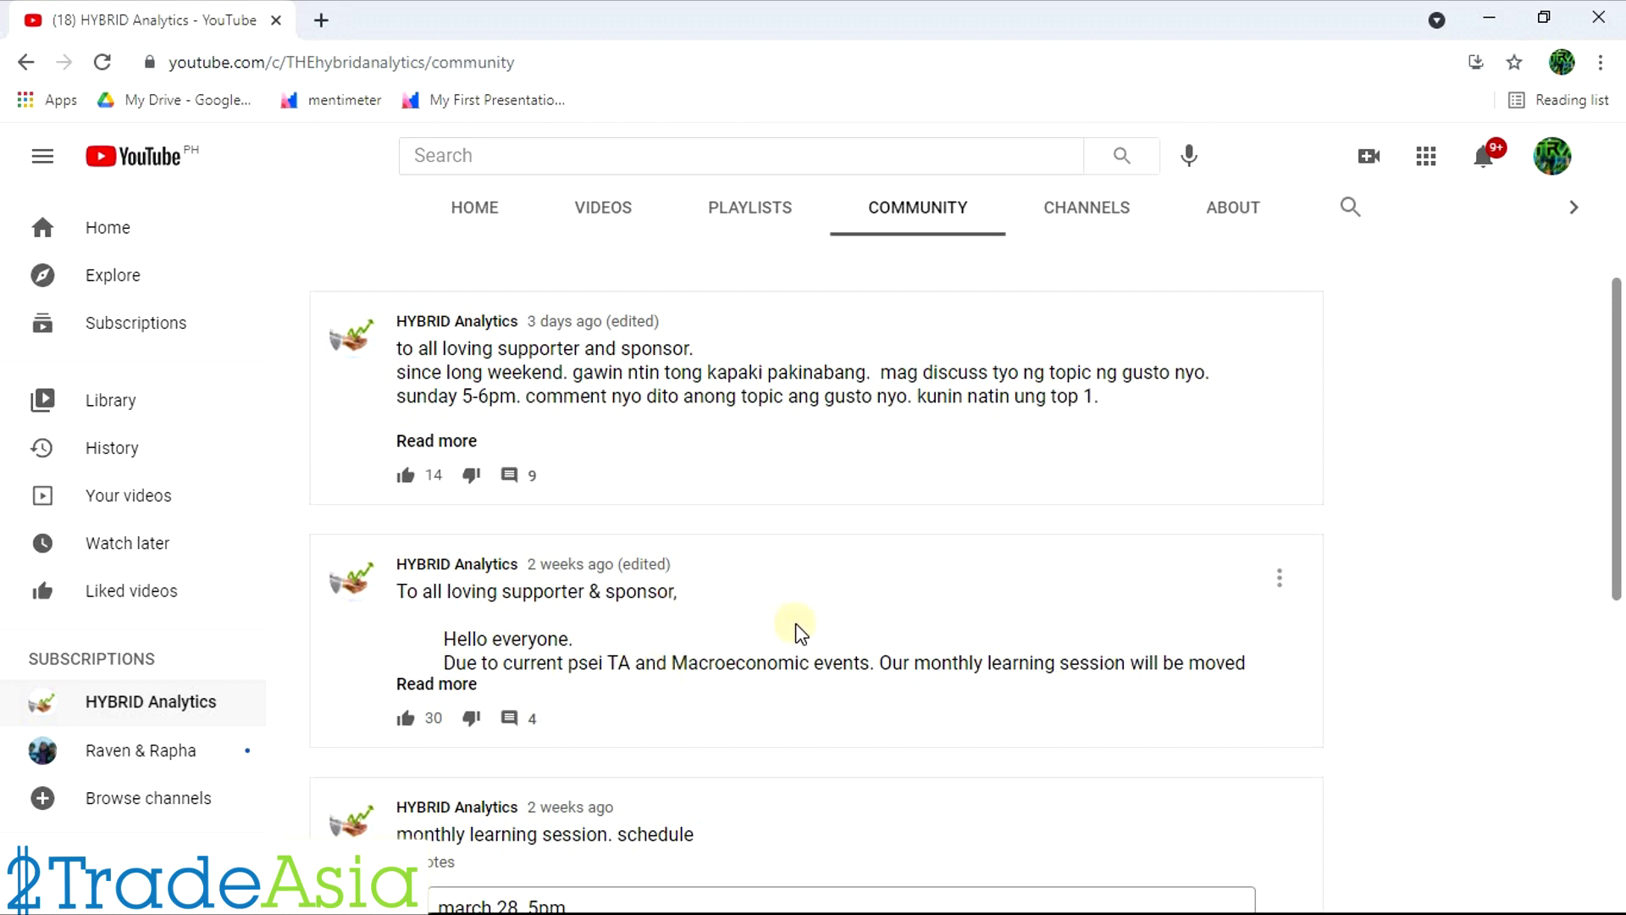
scroll(815, 637, "up", 4)
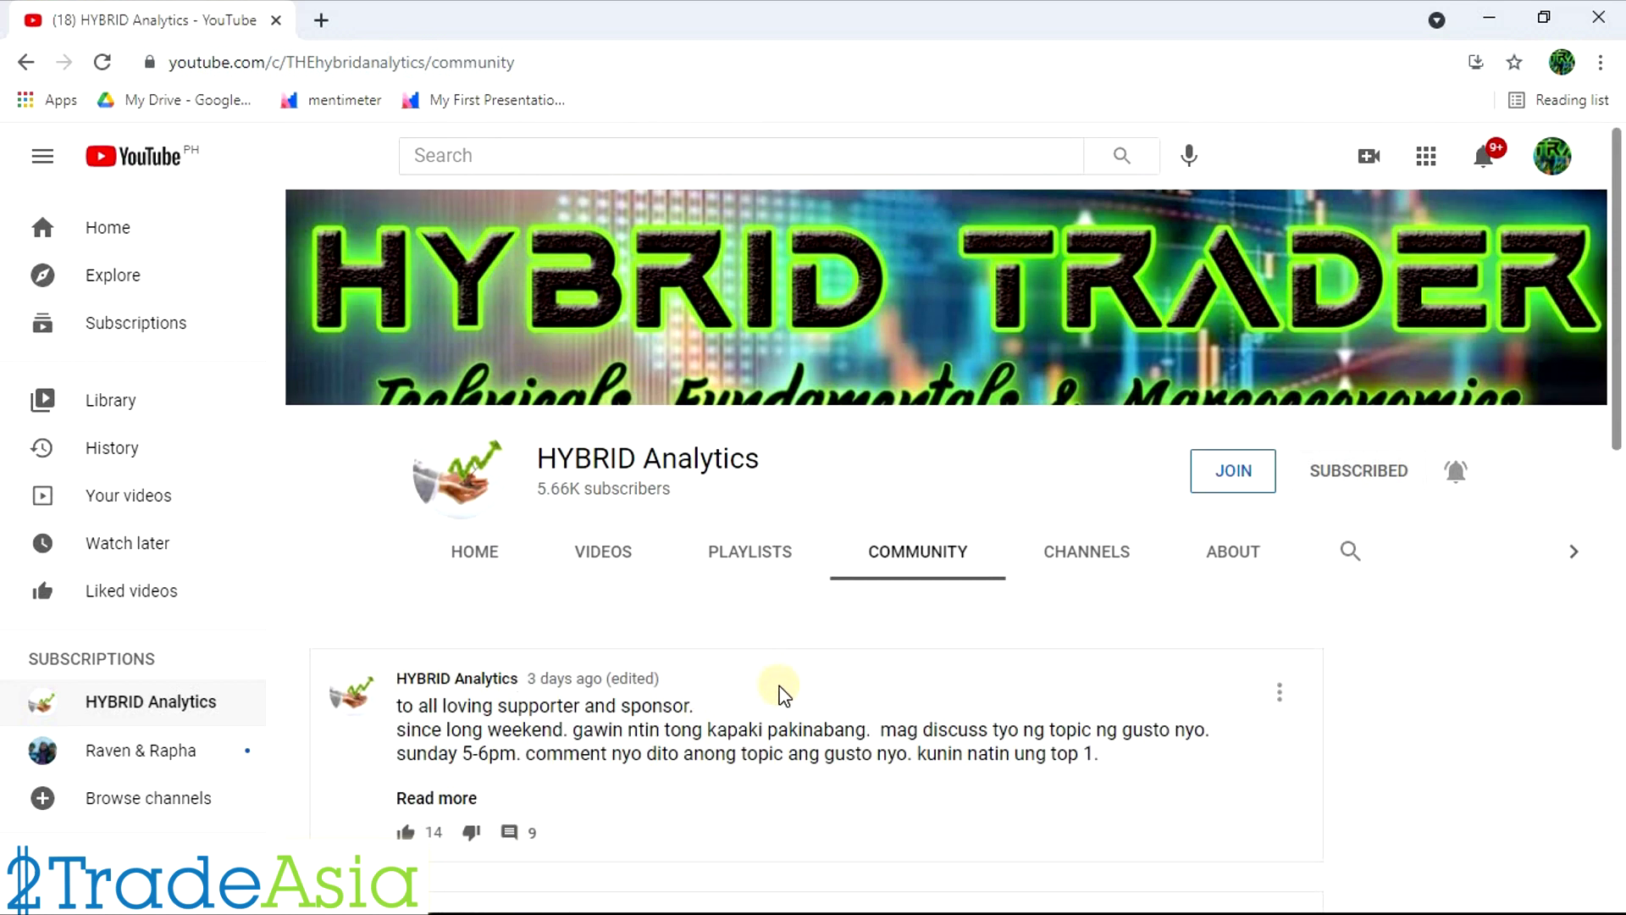
left_click(752, 551)
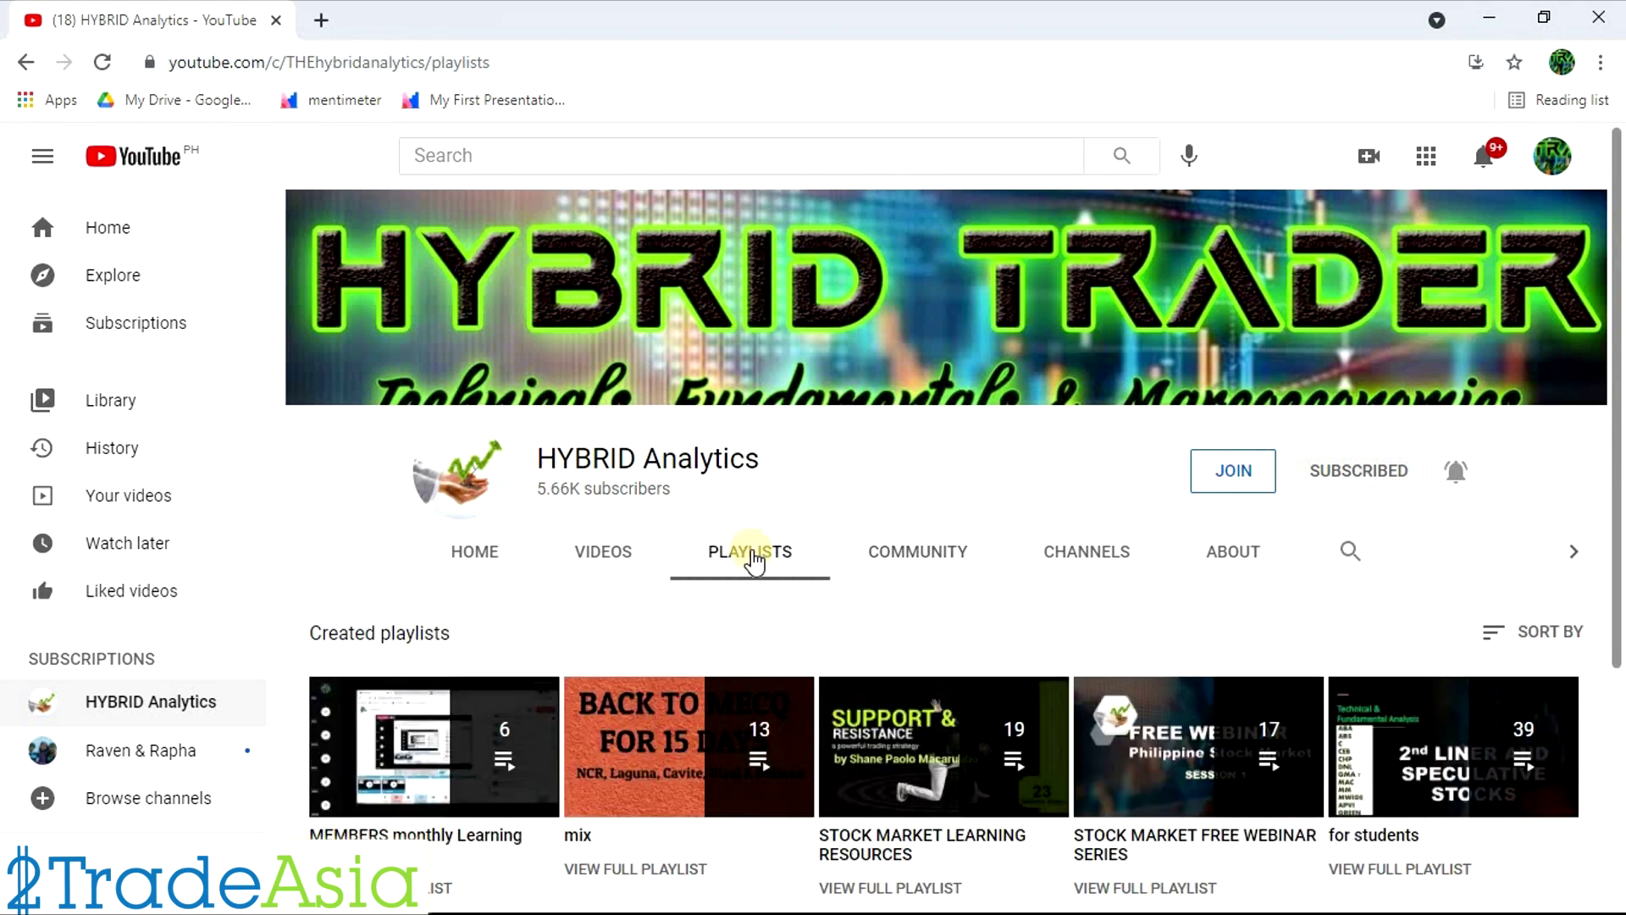
scroll(872, 671, "down", 3)
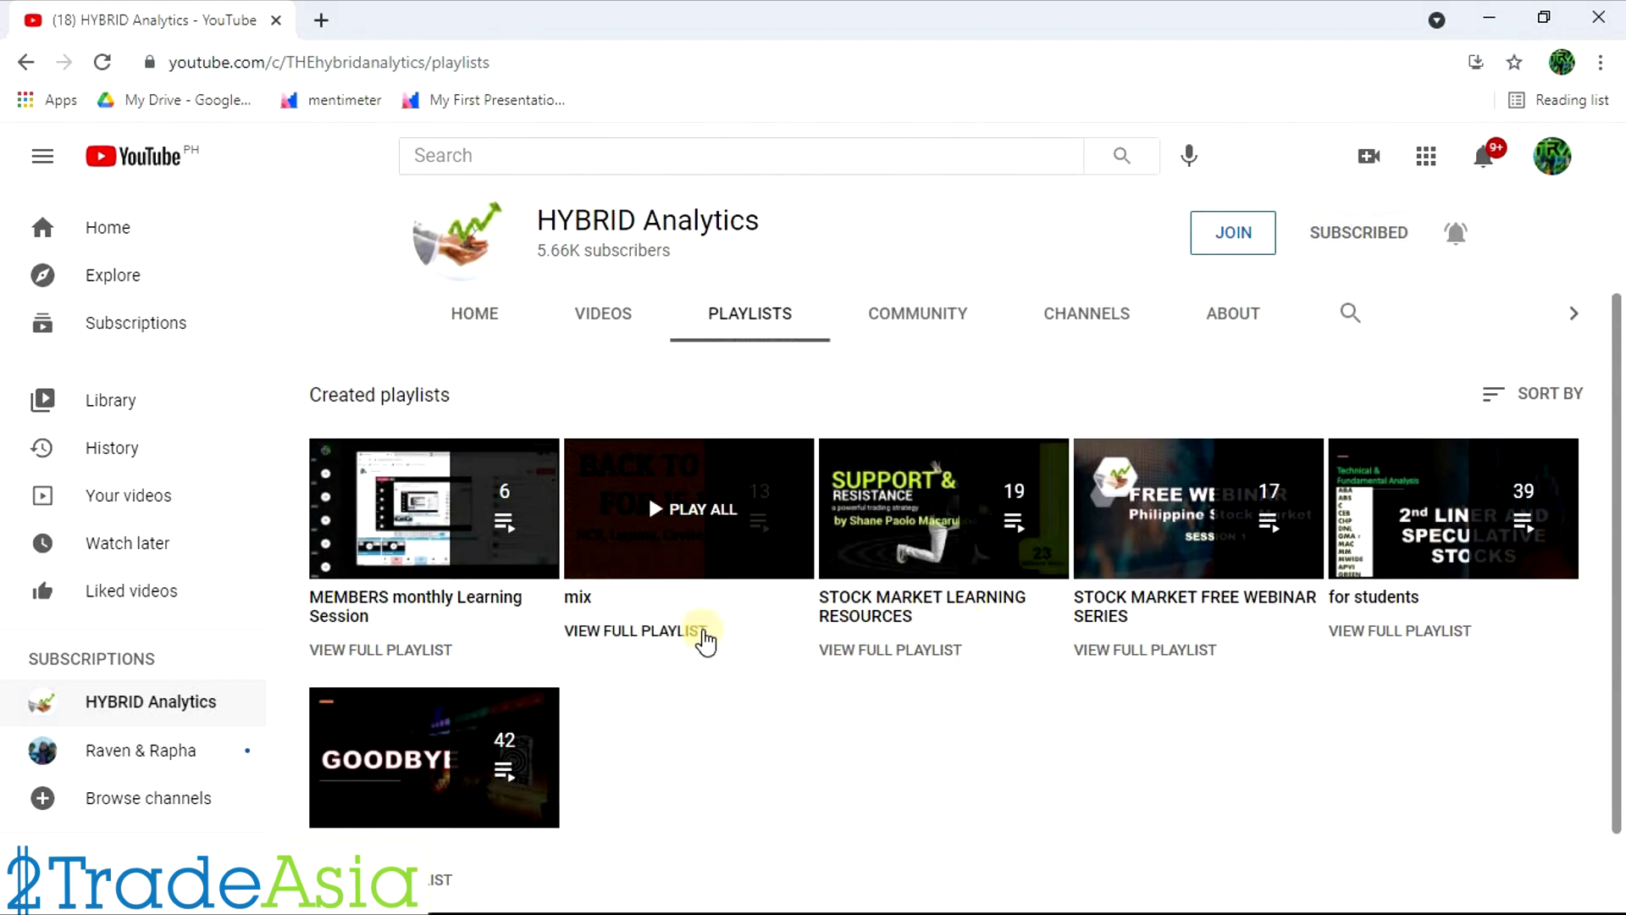